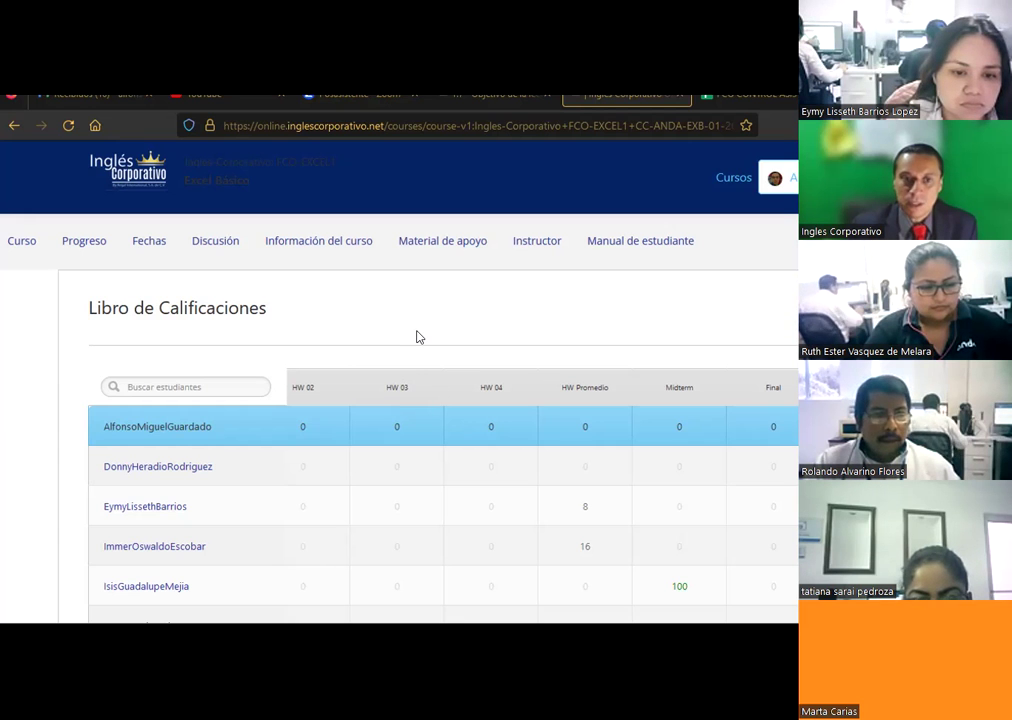
Scroll through the course page, then show the lesson 1.7 Portapapeles page
{"action": "scroll", "coordinate": [29, 392], "scroll_direction": "down", "scroll_amount": 2}
{"action": "scroll", "coordinate": [416, 458], "scroll_direction": "down", "scroll_amount": 2}
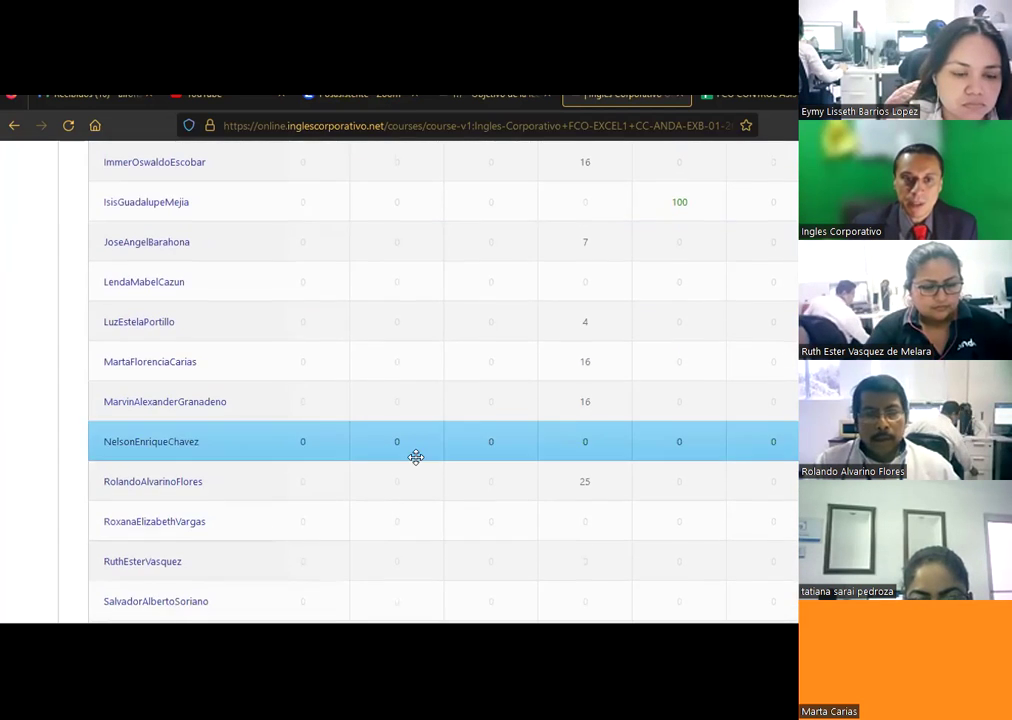
{"action": "scroll", "coordinate": [416, 458], "scroll_direction": "down", "scroll_amount": 4}
{"action": "left_click_drag", "start_coordinate": [433, 503], "coordinate": [251, 509]}
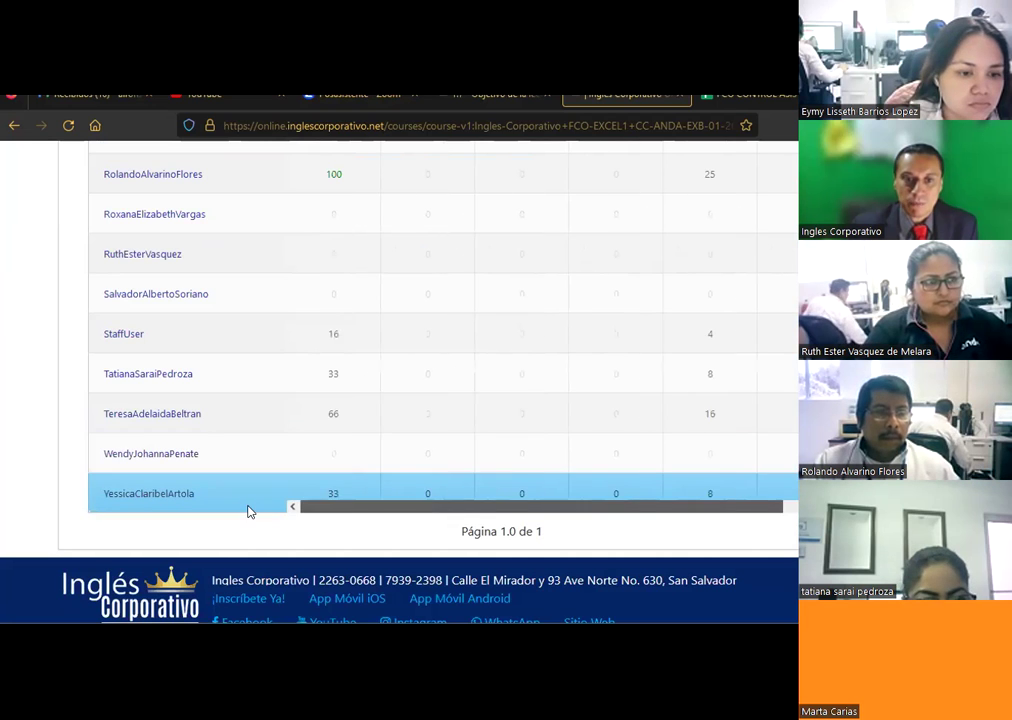
{"action": "scroll", "coordinate": [365, 466], "scroll_direction": "up", "scroll_amount": 1}
{"action": "scroll", "coordinate": [365, 466], "scroll_direction": "up", "scroll_amount": 1}
{"action": "scroll", "coordinate": [365, 466], "scroll_direction": "up", "scroll_amount": 1}
{"action": "scroll", "coordinate": [365, 466], "scroll_direction": "up", "scroll_amount": 1}
{"action": "scroll", "coordinate": [365, 466], "scroll_direction": "up", "scroll_amount": 1}
{"action": "scroll", "coordinate": [365, 466], "scroll_direction": "up", "scroll_amount": 1}
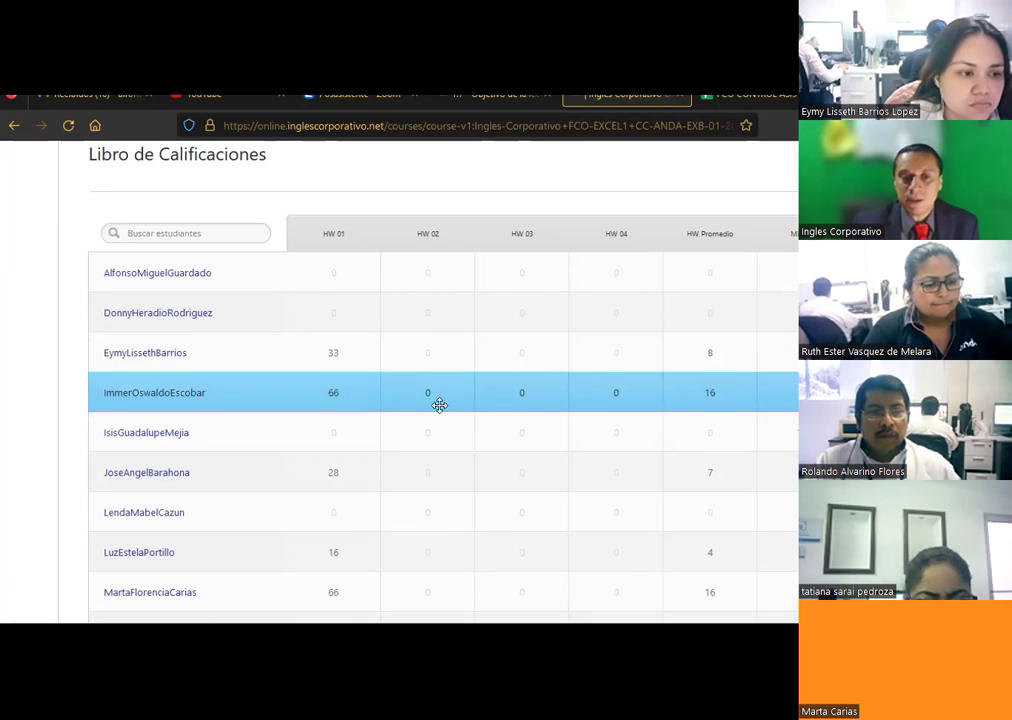
{"action": "scroll", "coordinate": [438, 405], "scroll_direction": "down", "scroll_amount": 3}
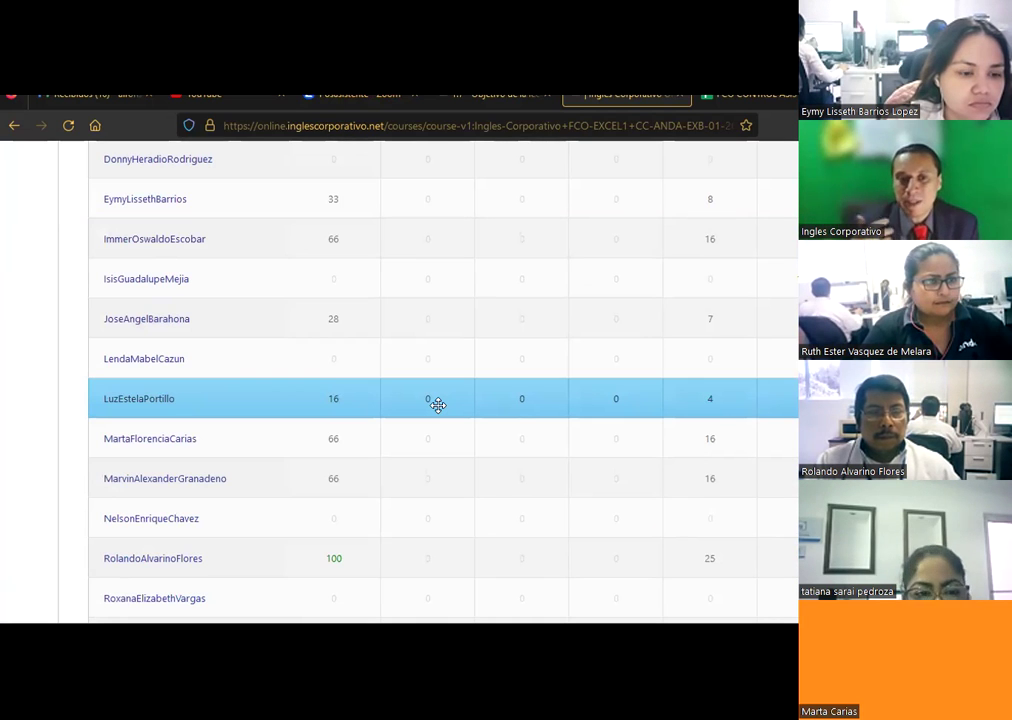
{"action": "scroll", "coordinate": [438, 405], "scroll_direction": "down", "scroll_amount": 2}
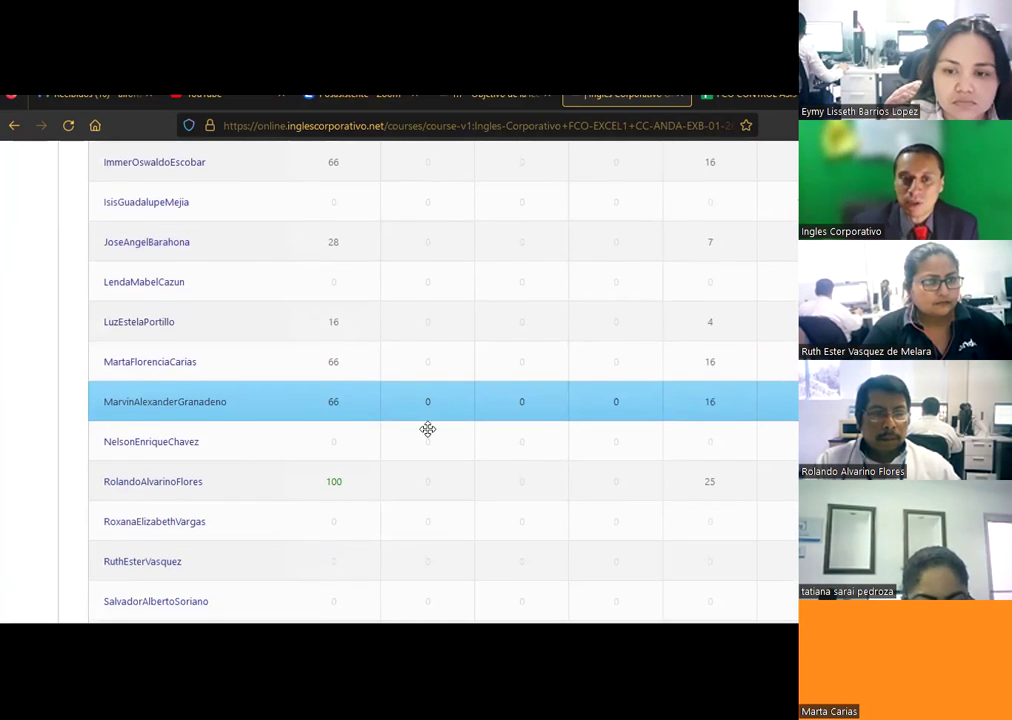
{"action": "scroll", "coordinate": [420, 438], "scroll_direction": "down", "scroll_amount": 2}
{"action": "scroll", "coordinate": [420, 438], "scroll_direction": "down", "scroll_amount": 2}
{"action": "scroll", "coordinate": [420, 436], "scroll_direction": "down", "scroll_amount": 2}
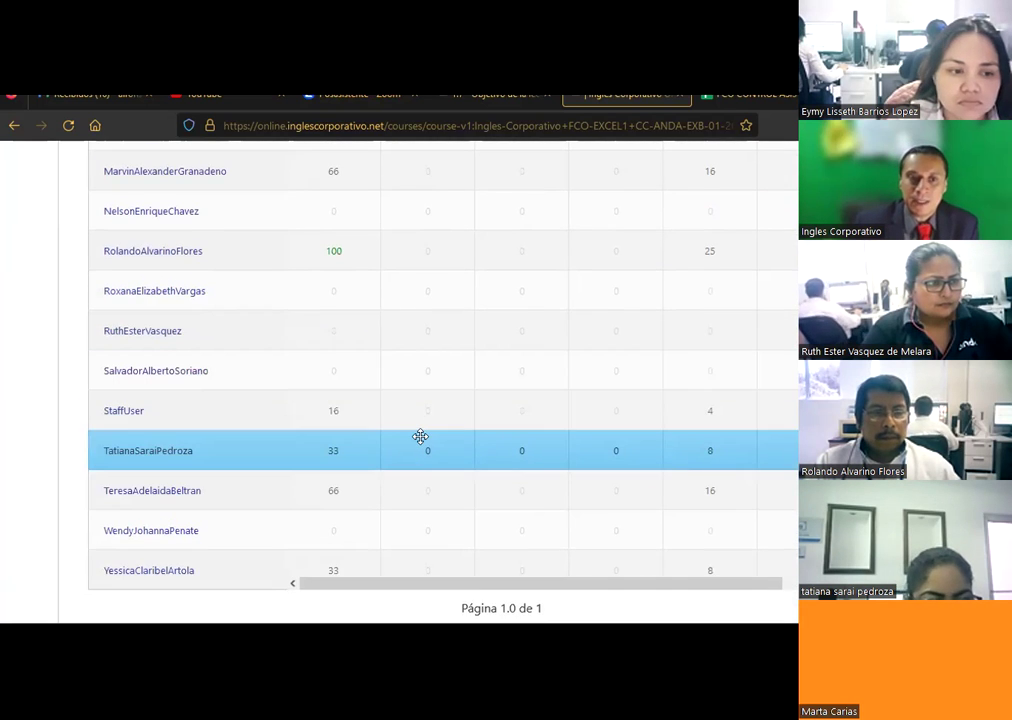
{"action": "scroll", "coordinate": [420, 436], "scroll_direction": "down", "scroll_amount": 2}
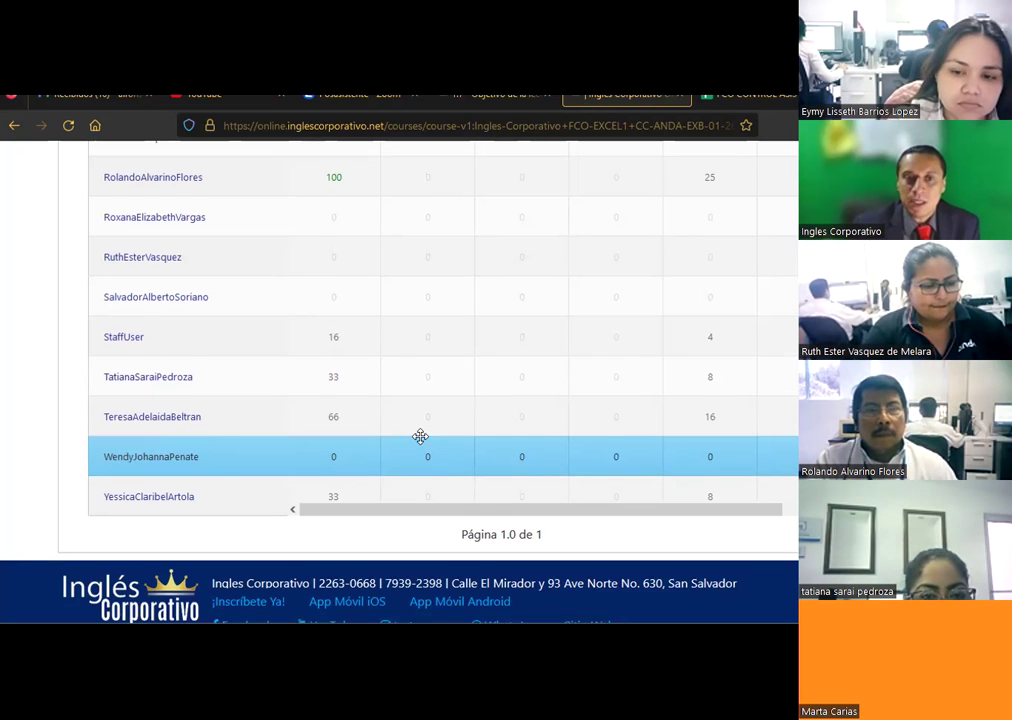
{"action": "scroll", "coordinate": [420, 437], "scroll_direction": "up", "scroll_amount": 3}
{"action": "scroll", "coordinate": [420, 437], "scroll_direction": "up", "scroll_amount": 1}
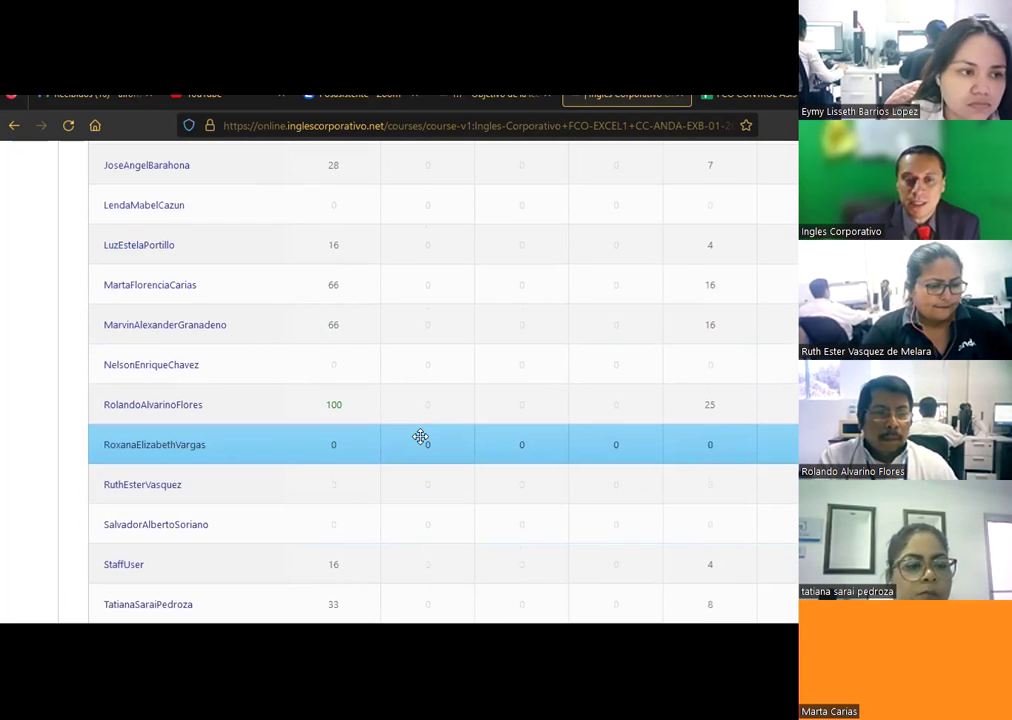
{"action": "scroll", "coordinate": [420, 437], "scroll_direction": "up", "scroll_amount": 3}
{"action": "scroll", "coordinate": [420, 437], "scroll_direction": "up", "scroll_amount": 1}
{"action": "scroll", "coordinate": [420, 437], "scroll_direction": "up", "scroll_amount": 1}
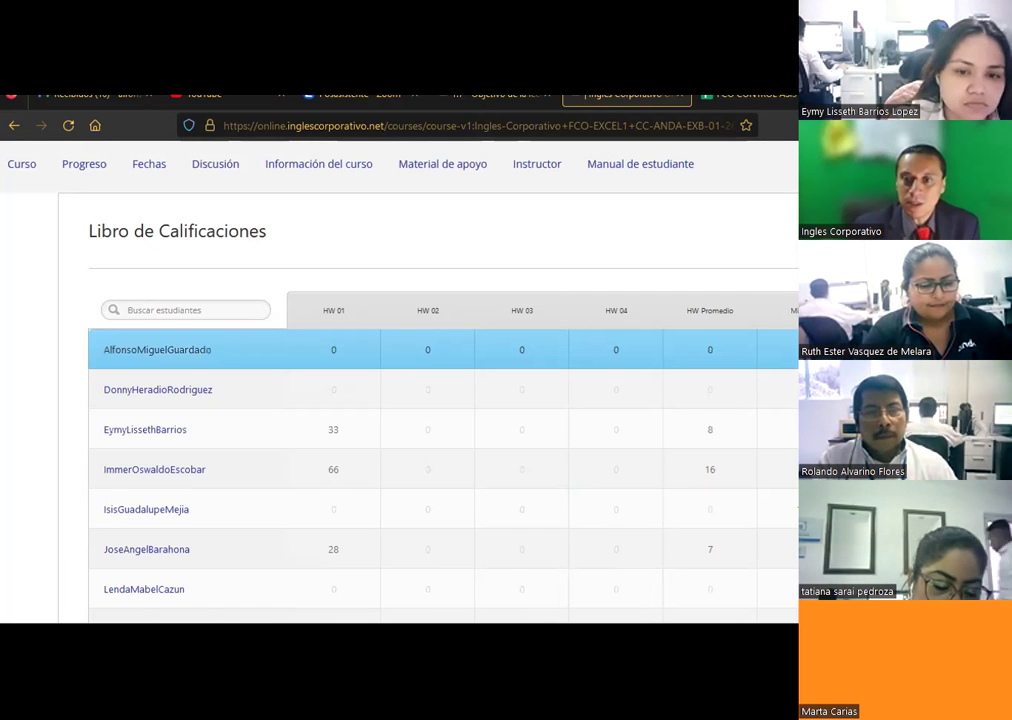
{"action": "left_click", "coordinate": [485, 100]}
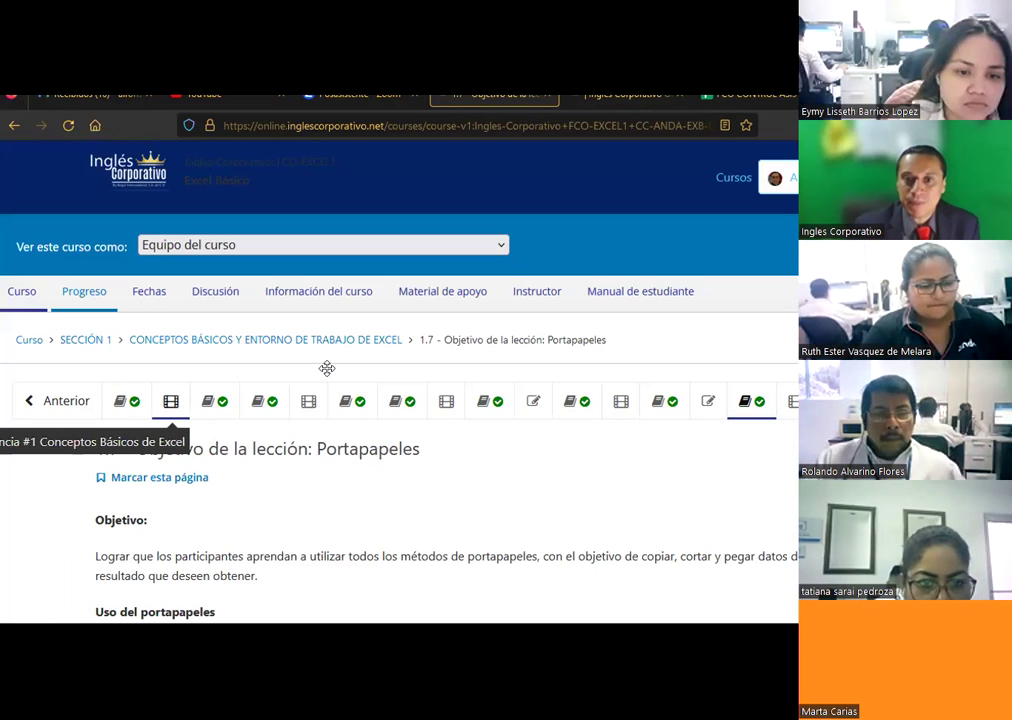
Switch back to the gradebook and review the student scores
{"action": "key", "text": "ctrl+Tab"}
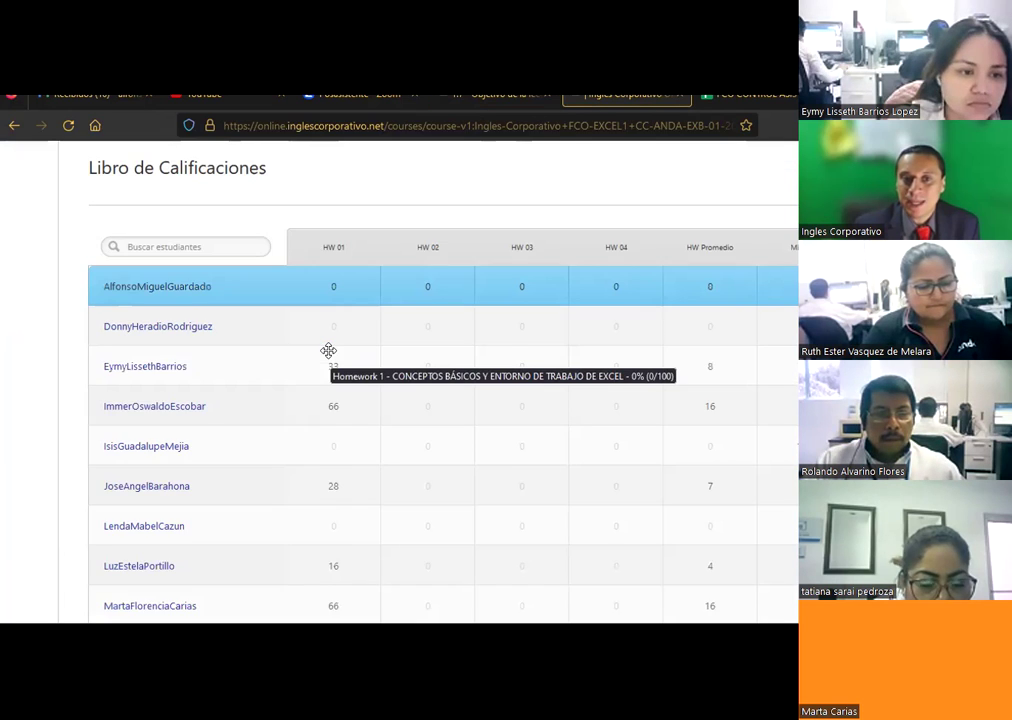
{"action": "scroll", "coordinate": [328, 350], "scroll_direction": "down", "scroll_amount": 3}
{"action": "scroll", "coordinate": [328, 350], "scroll_direction": "down", "scroll_amount": 2}
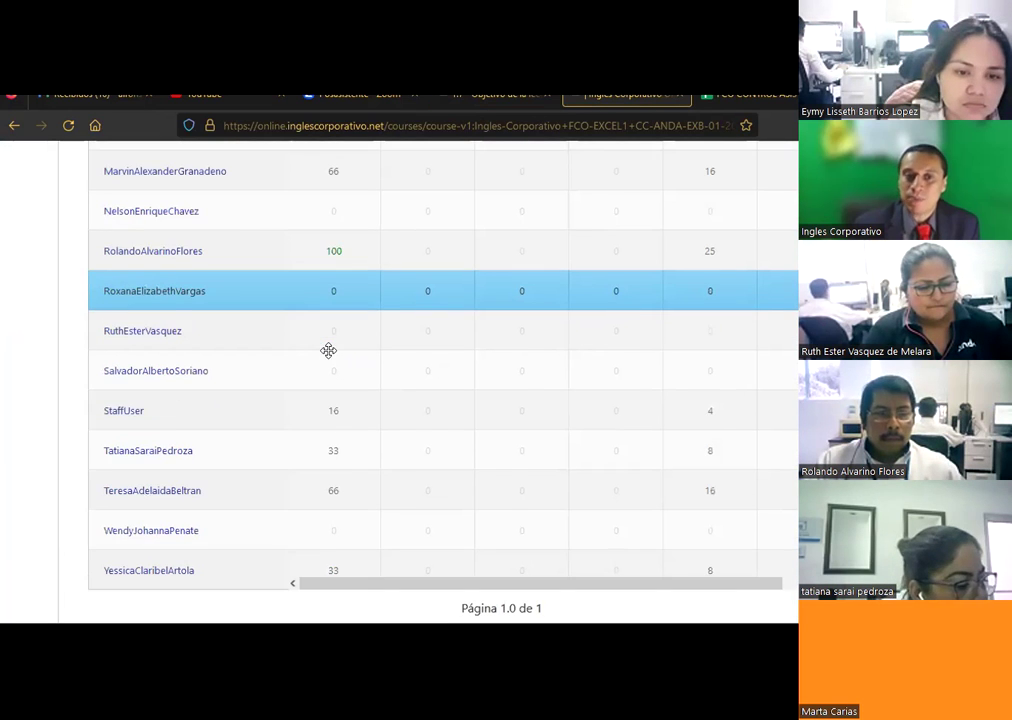
{"action": "scroll", "coordinate": [328, 350], "scroll_direction": "down", "scroll_amount": 1}
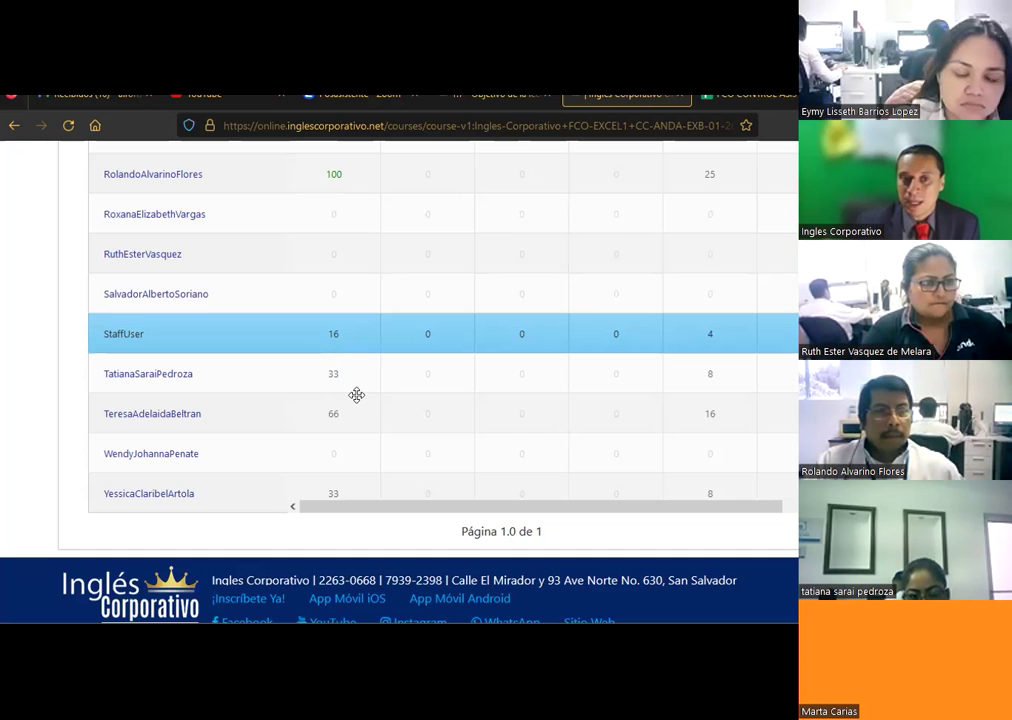
{"action": "scroll", "coordinate": [356, 395], "scroll_direction": "up", "scroll_amount": 2}
{"action": "scroll", "coordinate": [356, 395], "scroll_direction": "up", "scroll_amount": 3}
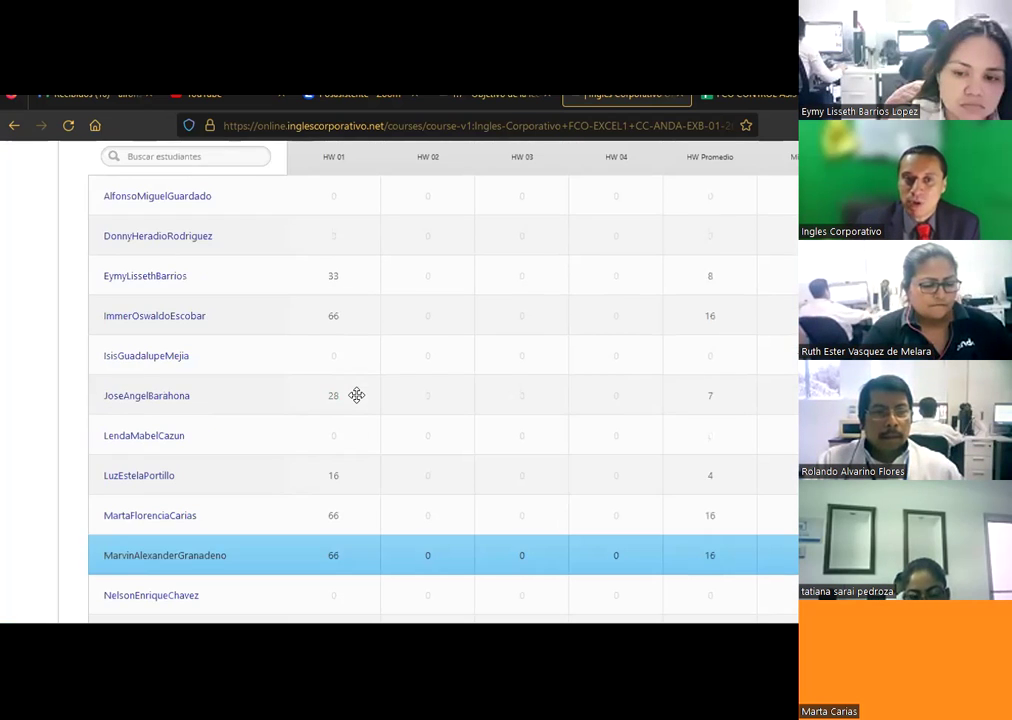
{"action": "scroll", "coordinate": [356, 395], "scroll_direction": "up", "scroll_amount": 2}
{"action": "scroll", "coordinate": [356, 395], "scroll_direction": "down", "scroll_amount": 1}
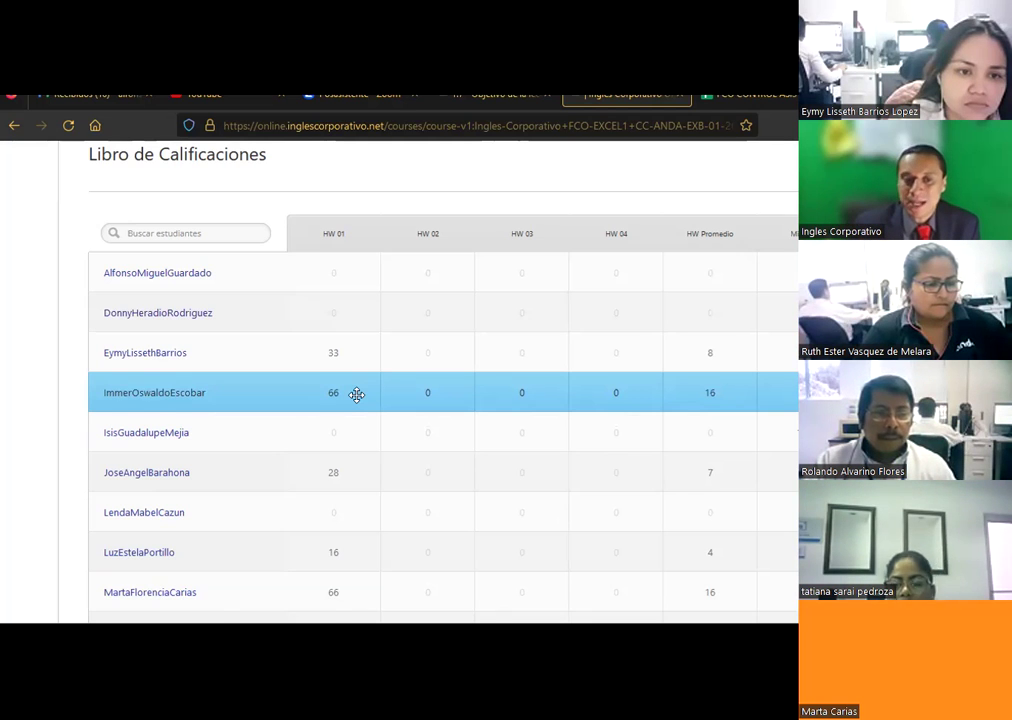
{"action": "scroll", "coordinate": [357, 395], "scroll_direction": "down", "scroll_amount": 1}
{"action": "scroll", "coordinate": [330, 441], "scroll_direction": "down", "scroll_amount": 3}
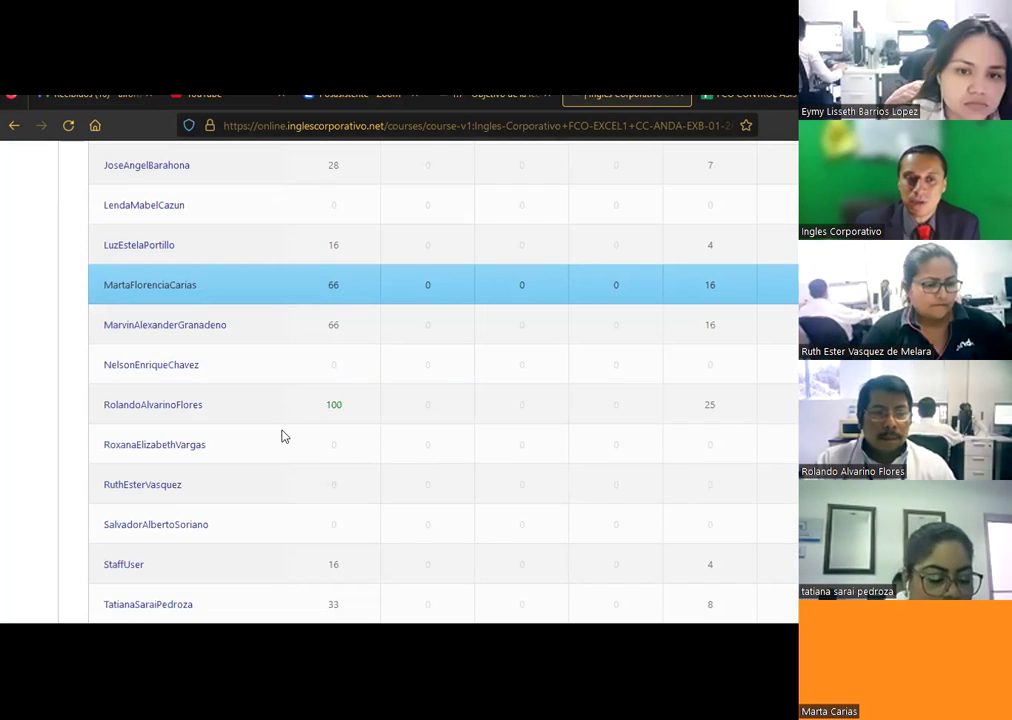
{"action": "left_click", "coordinate": [306, 421]}
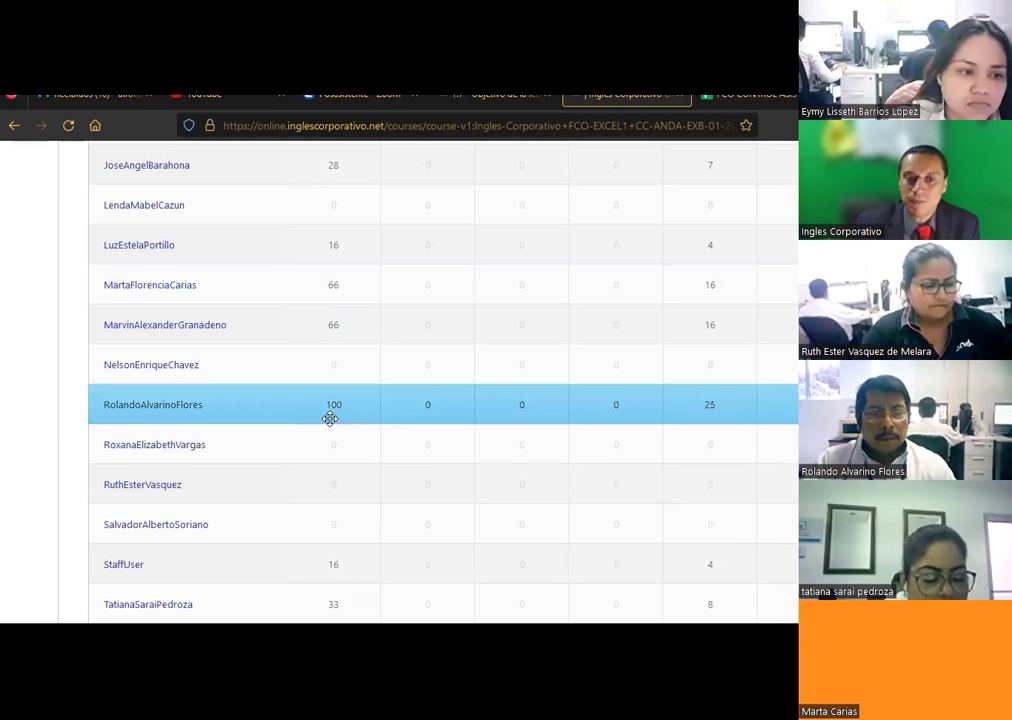
Return to the lesson 1.7 clipboard objective page and bring up the Portapapeles de EXCEL presentation
{"action": "scroll", "coordinate": [330, 418], "scroll_direction": "down", "scroll_amount": 2}
{"action": "scroll", "coordinate": [358, 464], "scroll_direction": "down", "scroll_amount": 1}
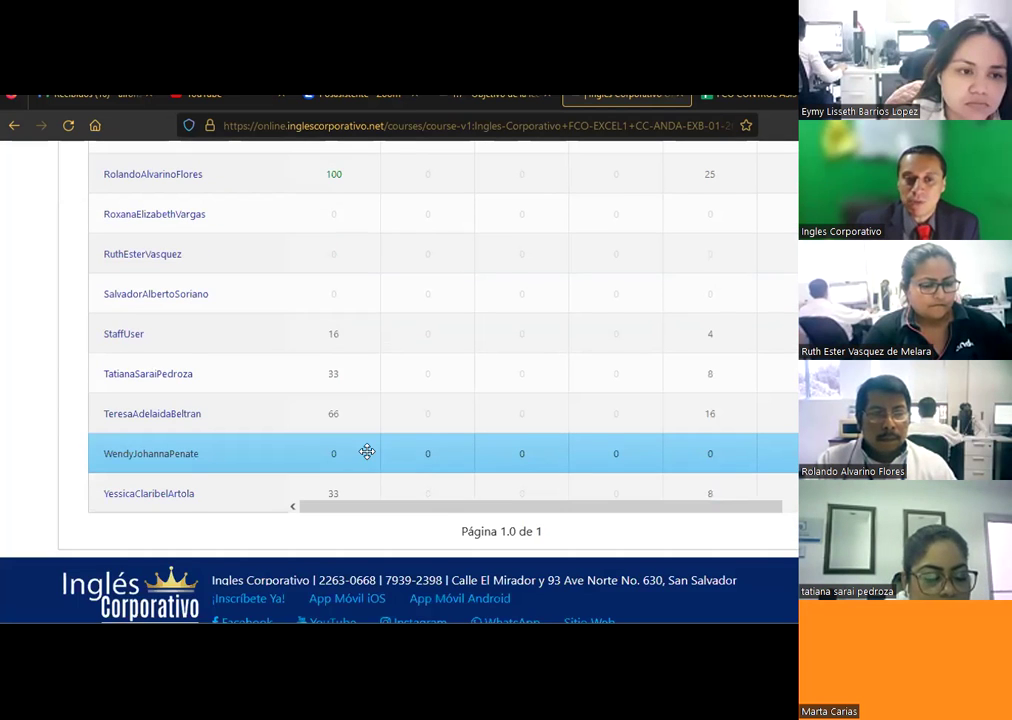
{"action": "scroll", "coordinate": [367, 452], "scroll_direction": "up", "scroll_amount": 1}
{"action": "scroll", "coordinate": [367, 452], "scroll_direction": "up", "scroll_amount": 3}
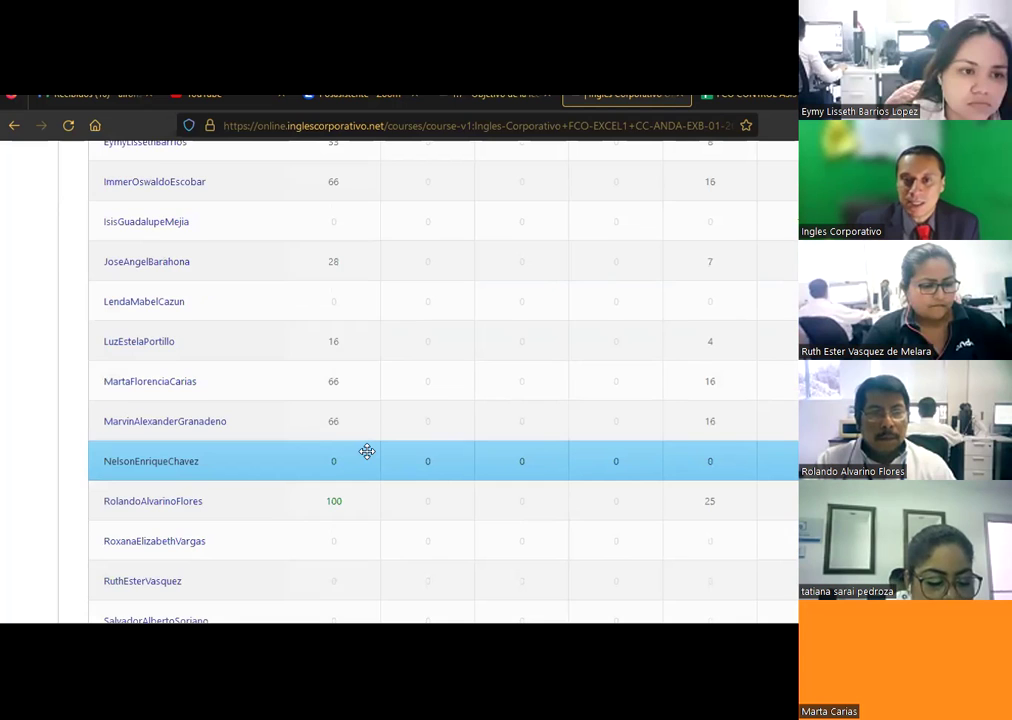
{"action": "scroll", "coordinate": [367, 452], "scroll_direction": "up", "scroll_amount": 5}
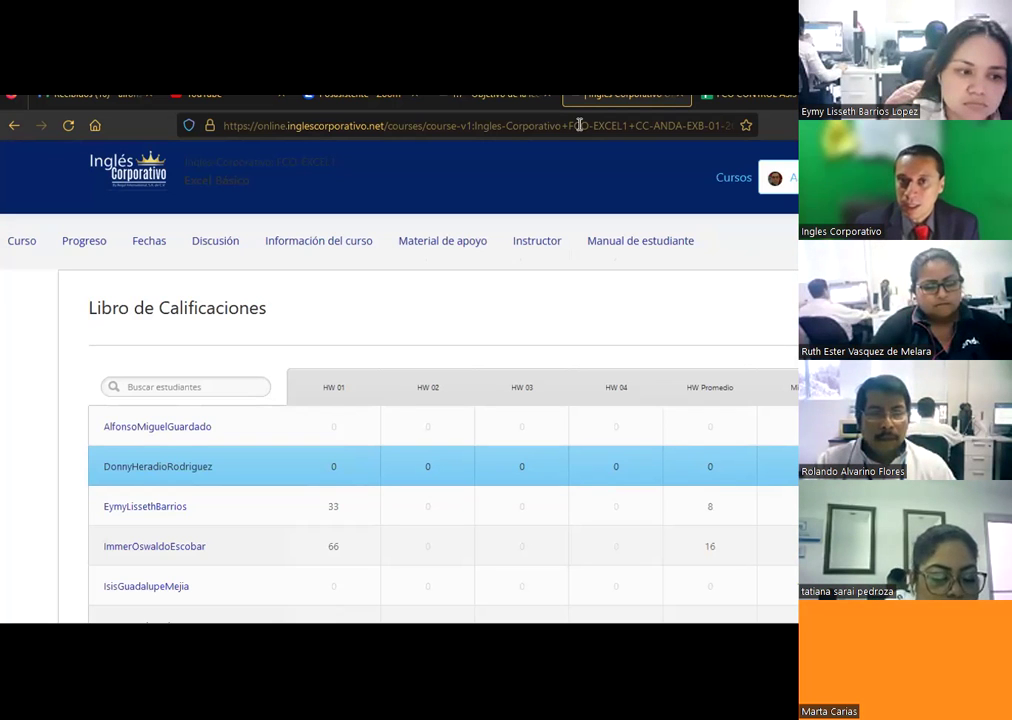
{"action": "left_click", "coordinate": [516, 103]}
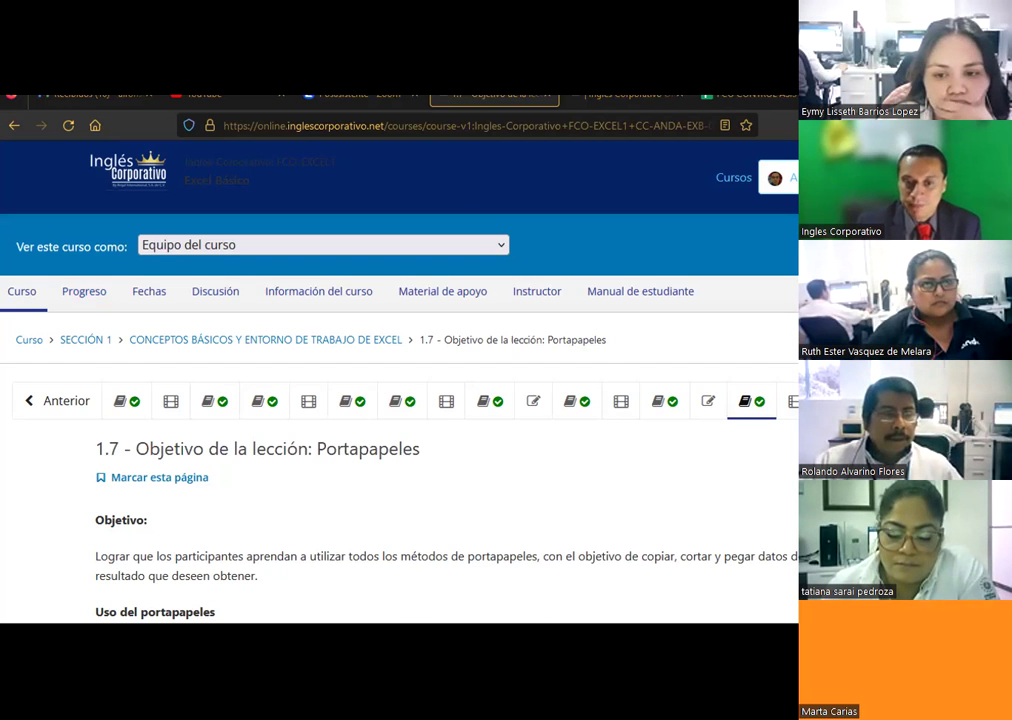
{"action": "left_click", "coordinate": [456, 570]}
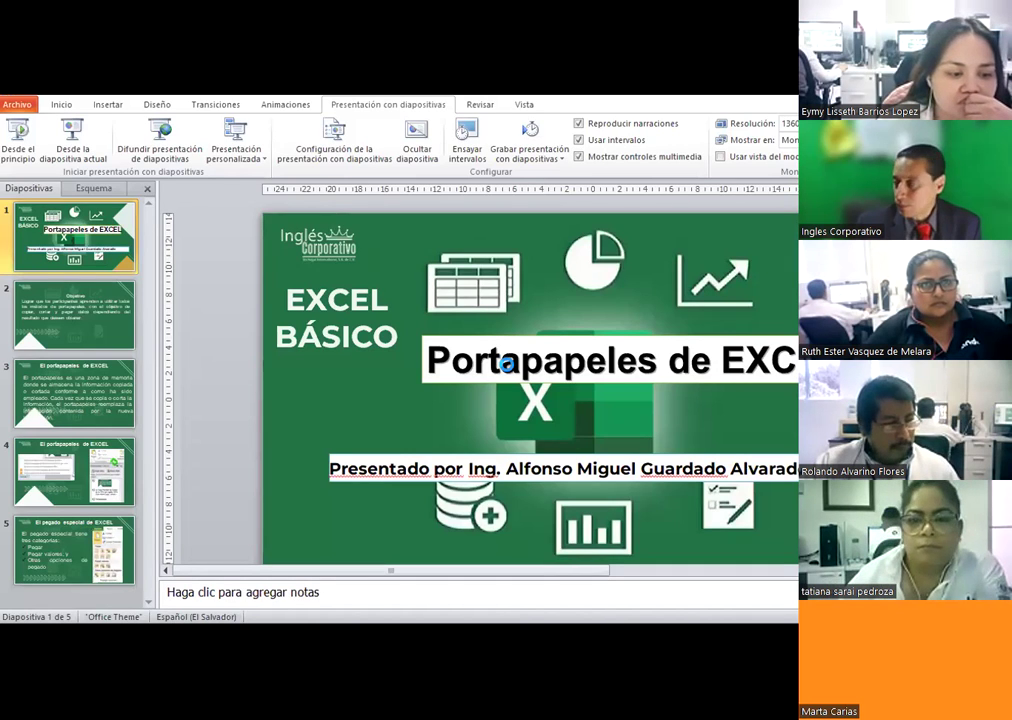
Start the Portapapeles de EXCEL slide show full screen from its title slide
{"action": "key", "text": "F5"}
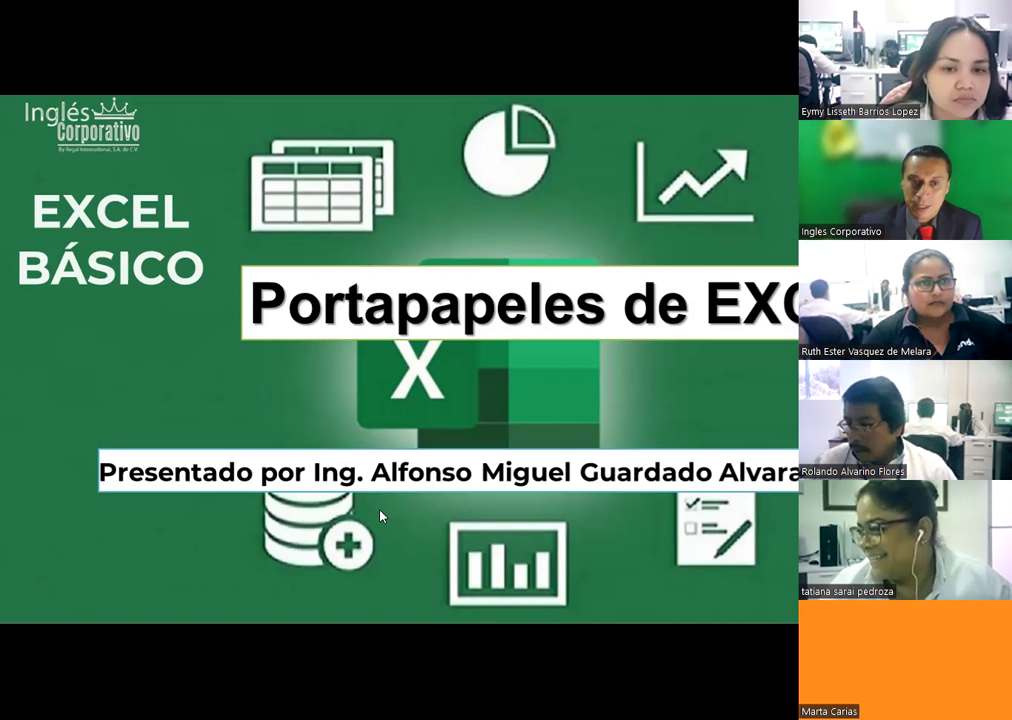
Advance the slide show to the Objetivo slide
{"action": "key", "text": "Right"}
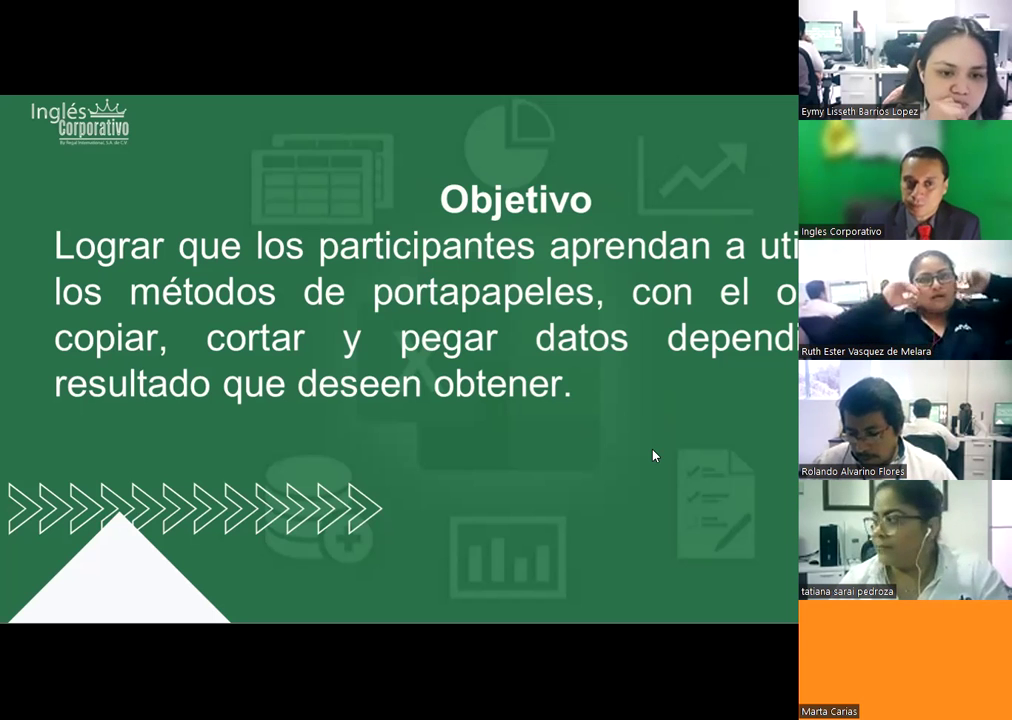
Advance the slide show toward the El portapapeles de EXCEL slide
{"action": "key", "text": "Right"}
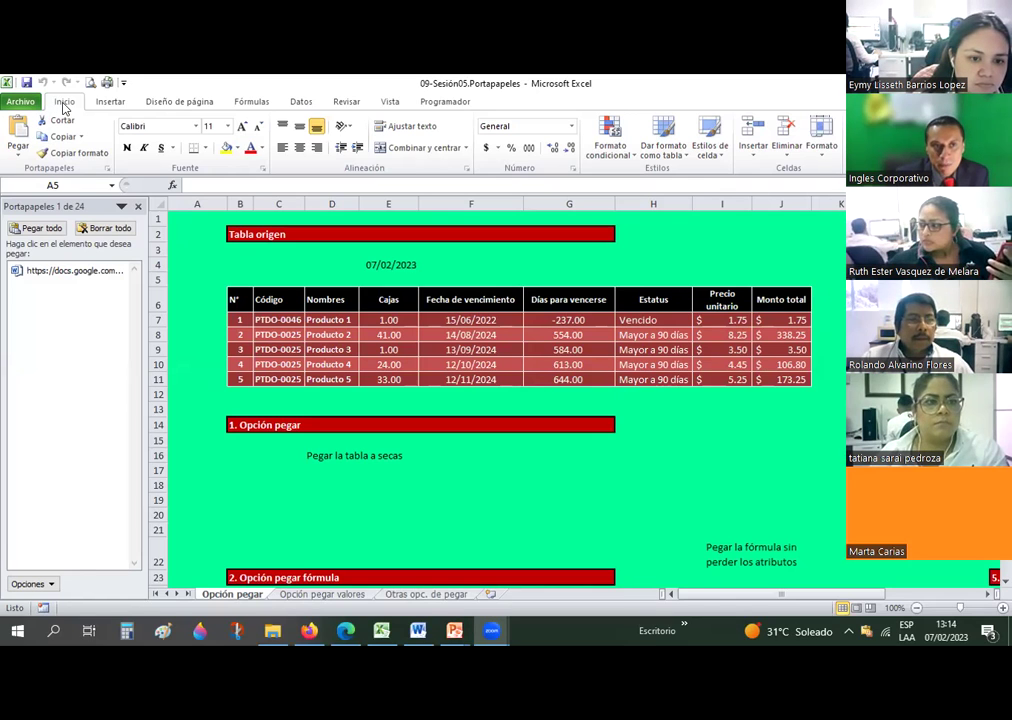
Close and reopen Excel's Portapapeles clipboard pane beside the Opción pegar sheet
{"action": "left_click", "coordinate": [107, 170]}
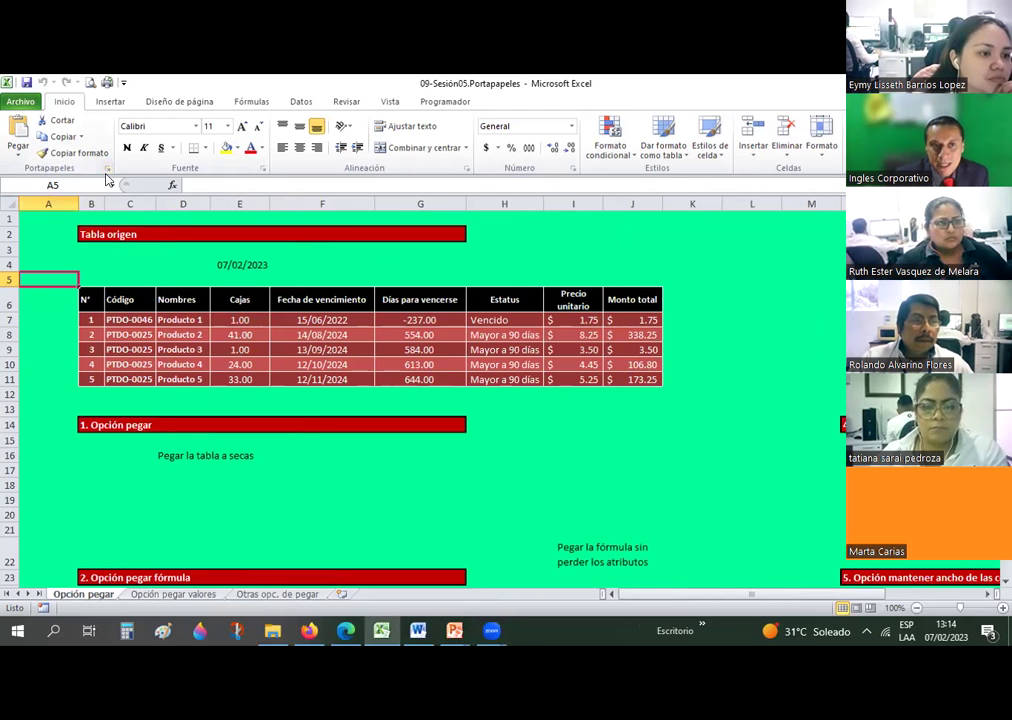
{"action": "left_click", "coordinate": [107, 171]}
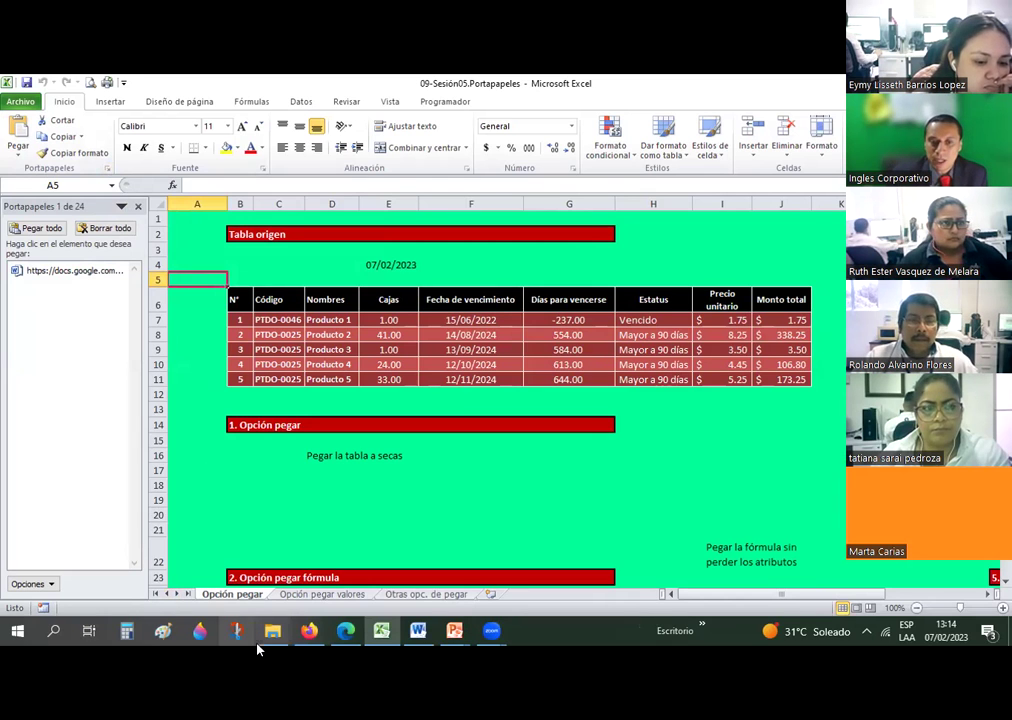
In a new Firefox tab, search Google for 'terremoto en turquía' and scroll the results
{"action": "left_click", "coordinate": [307, 632]}
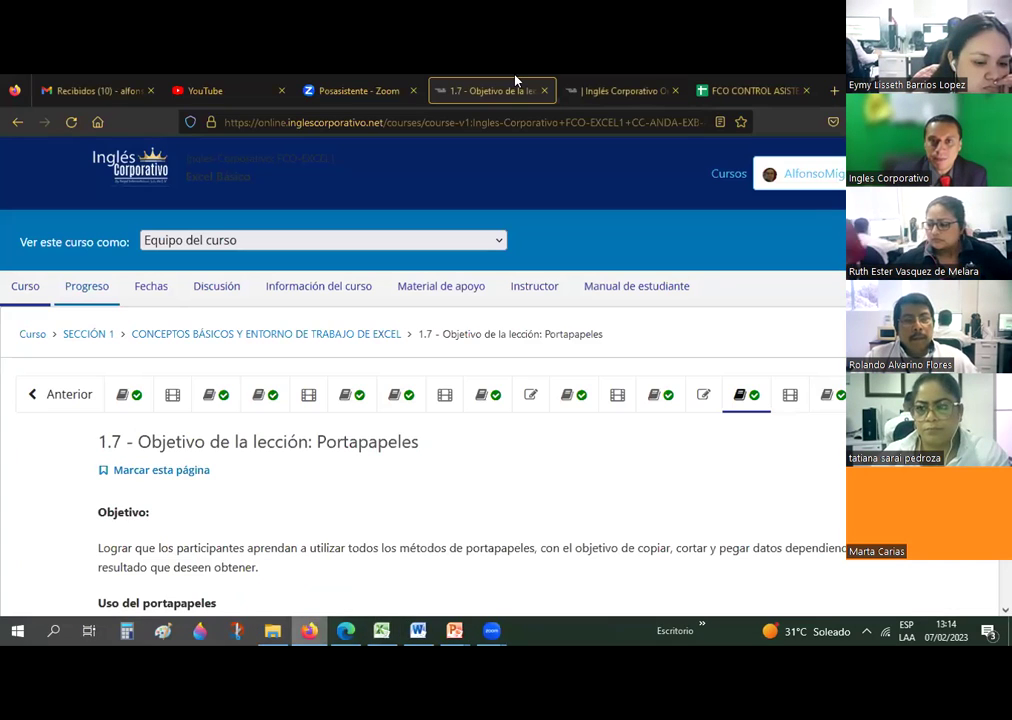
{"action": "left_click", "coordinate": [726, 92]}
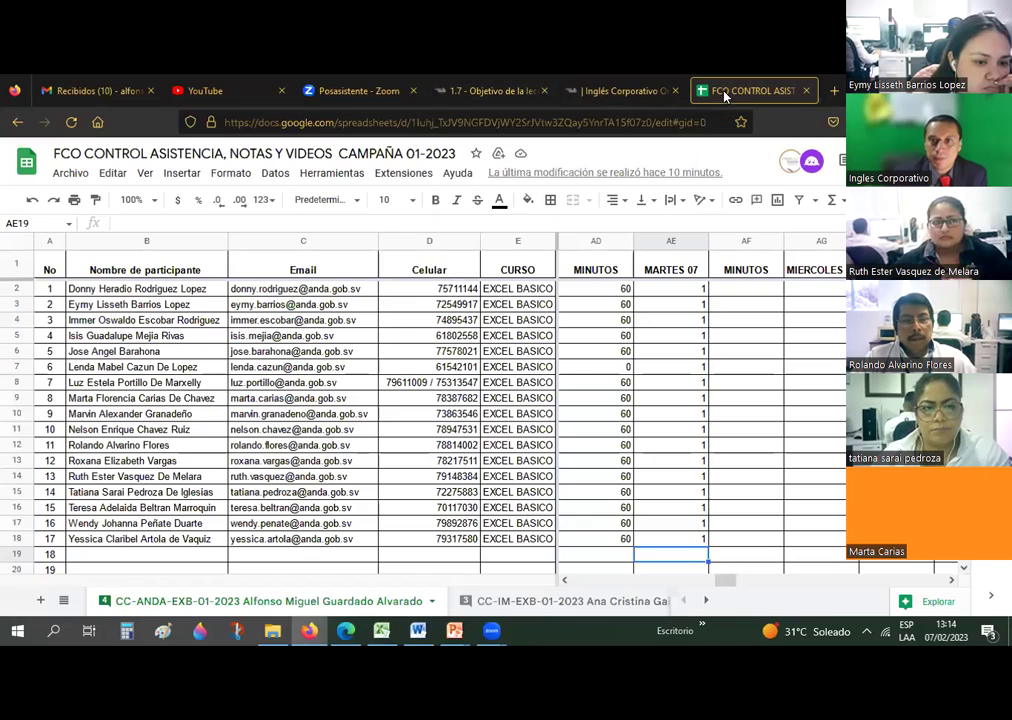
{"action": "left_click", "coordinate": [832, 92]}
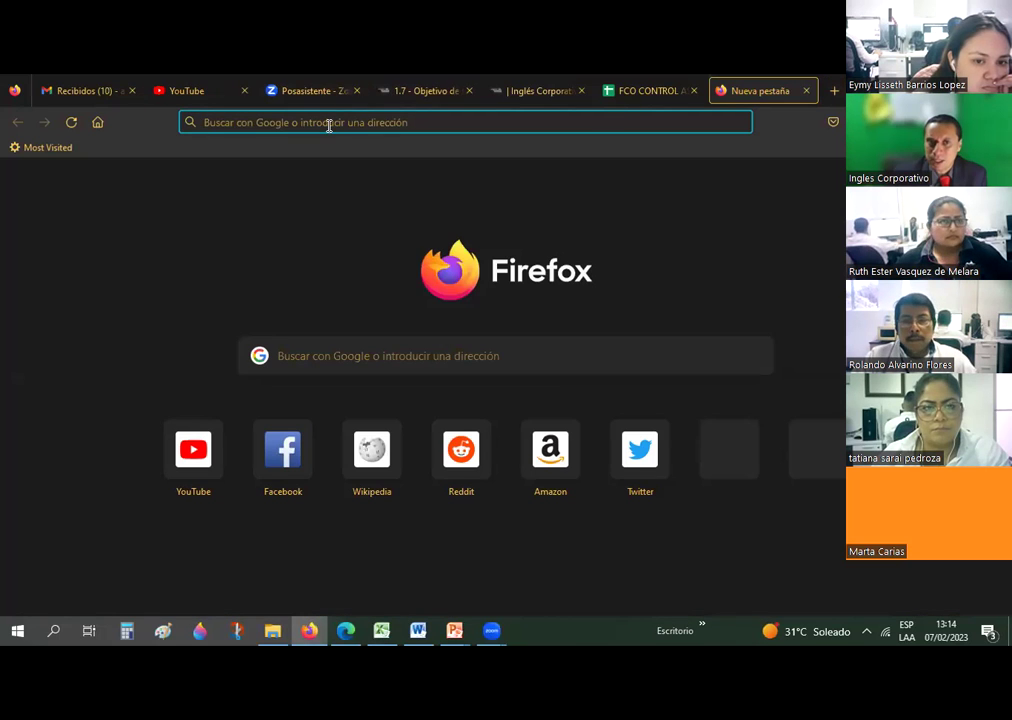
{"action": "left_click", "coordinate": [328, 123]}
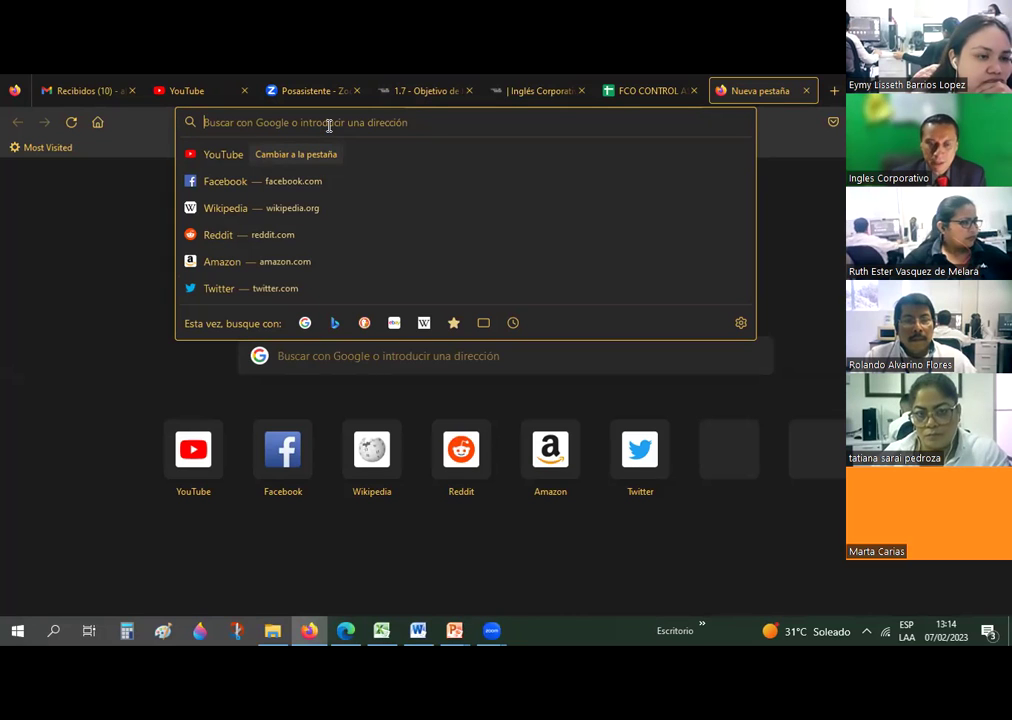
{"action": "type", "text": "terrem"}
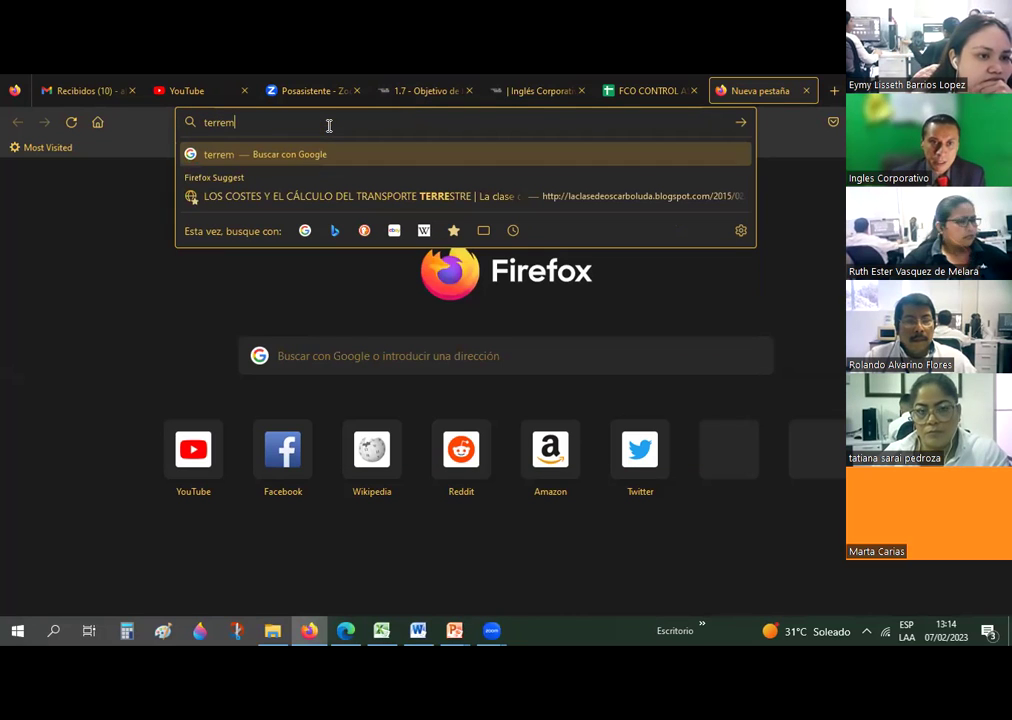
{"action": "type", "text": "oto en turqu"}
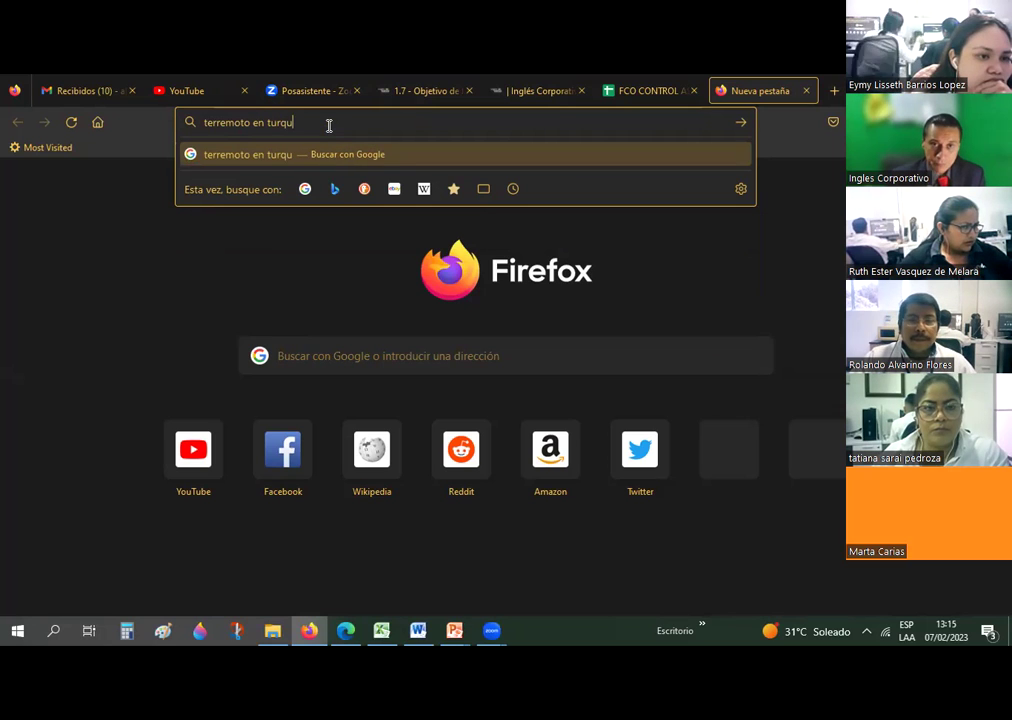
{"action": "type", "text": "ía"}
{"action": "key", "text": "Return"}
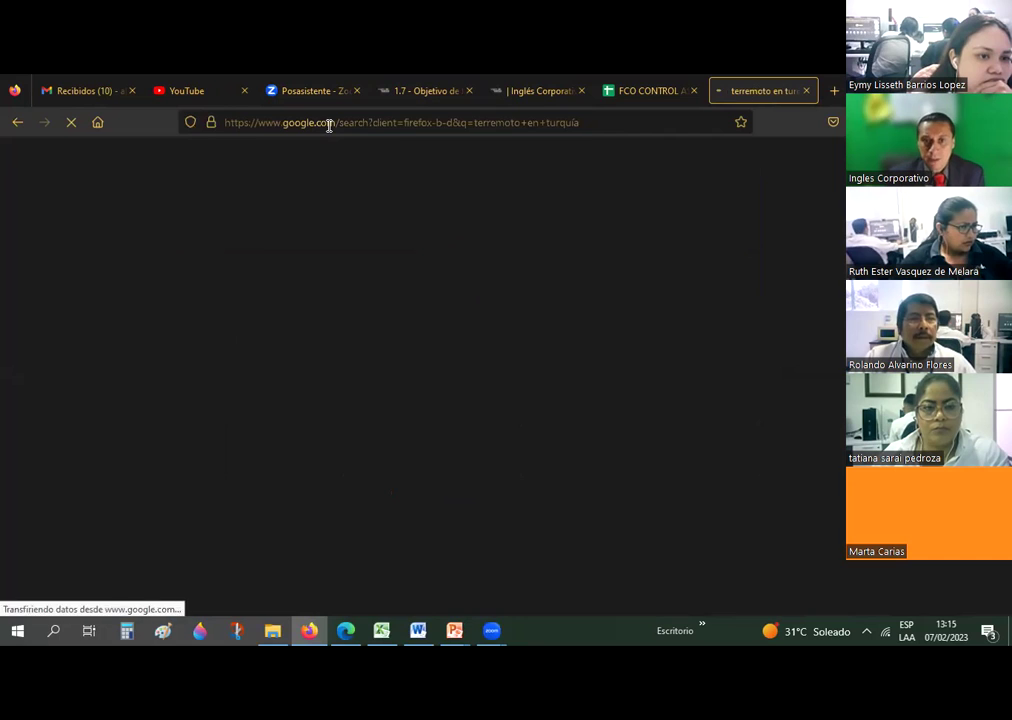
{"action": "scroll", "coordinate": [256, 395], "scroll_direction": "down", "scroll_amount": 3}
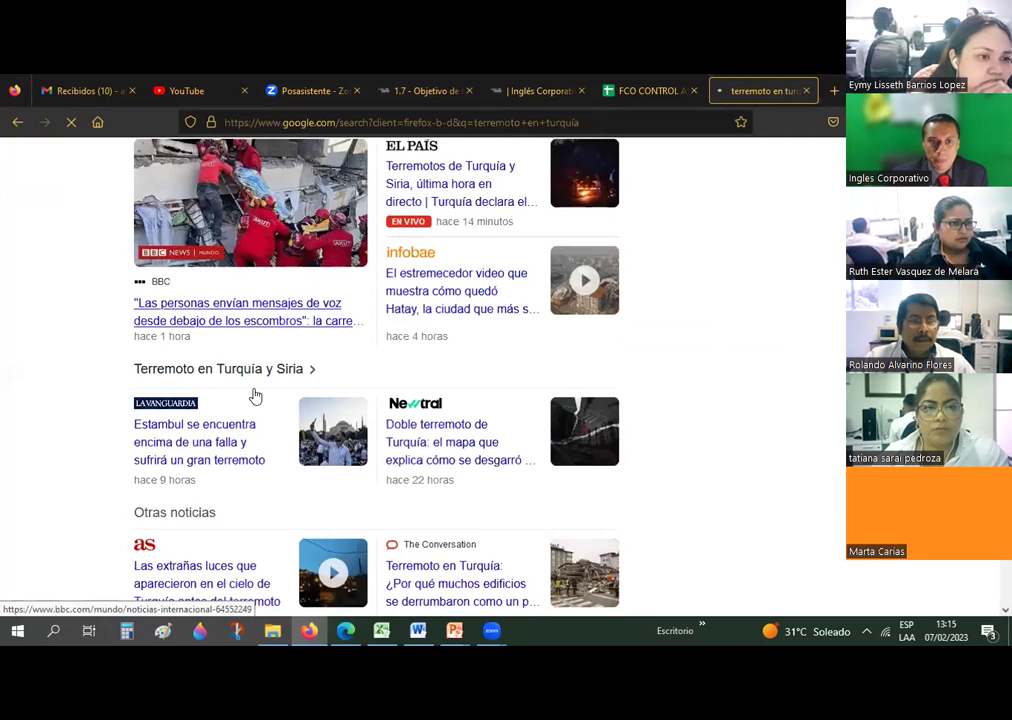
{"action": "scroll", "coordinate": [254, 393], "scroll_direction": "down", "scroll_amount": 3}
{"action": "scroll", "coordinate": [230, 370], "scroll_direction": "down", "scroll_amount": 1}
{"action": "left_click", "coordinate": [219, 348]}
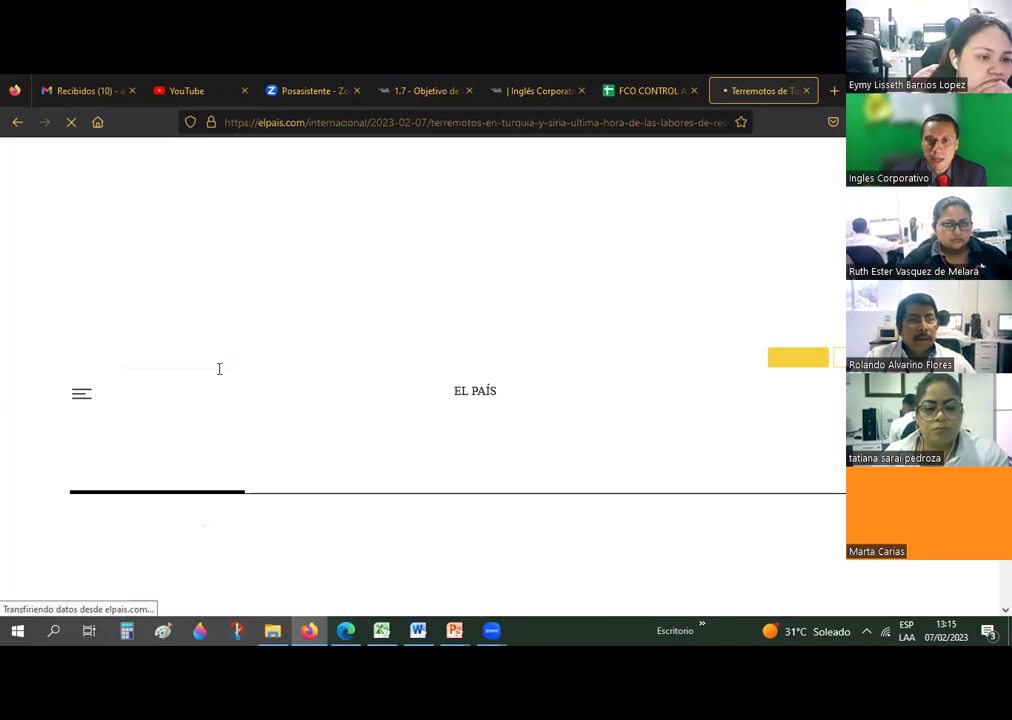
{"action": "scroll", "coordinate": [170, 305], "scroll_direction": "down", "scroll_amount": 1}
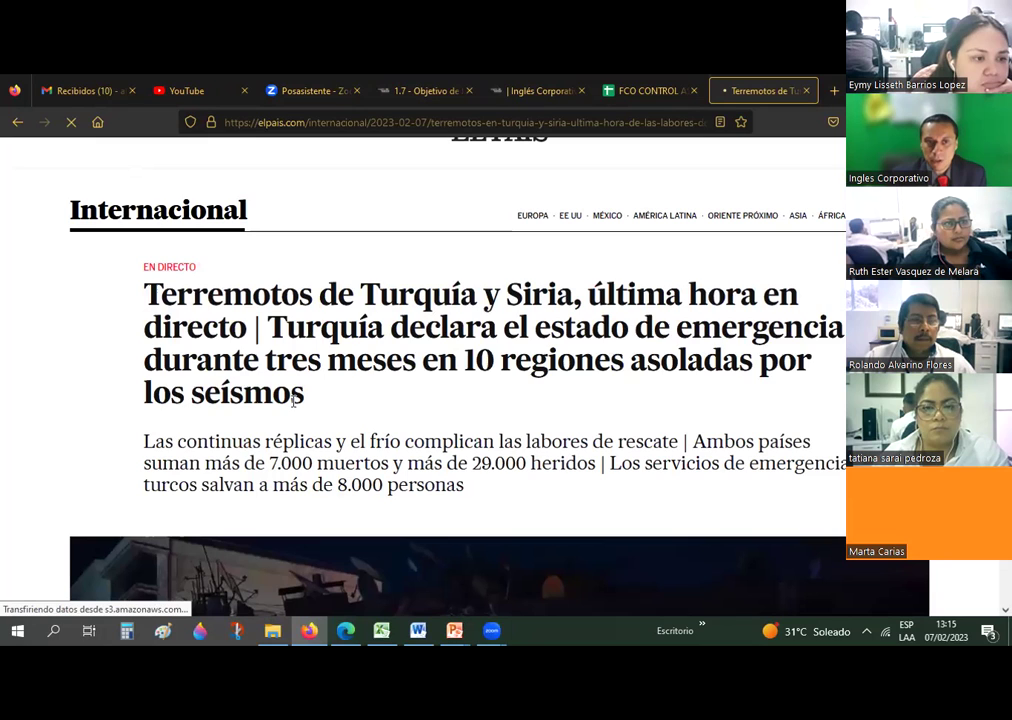
{"action": "mouse_move", "coordinate": [309, 410]}
{"action": "left_mouse_down"}
{"action": "mouse_move", "coordinate": [309, 395]}
{"action": "mouse_move", "coordinate": [310, 560]}
{"action": "left_mouse_up"}
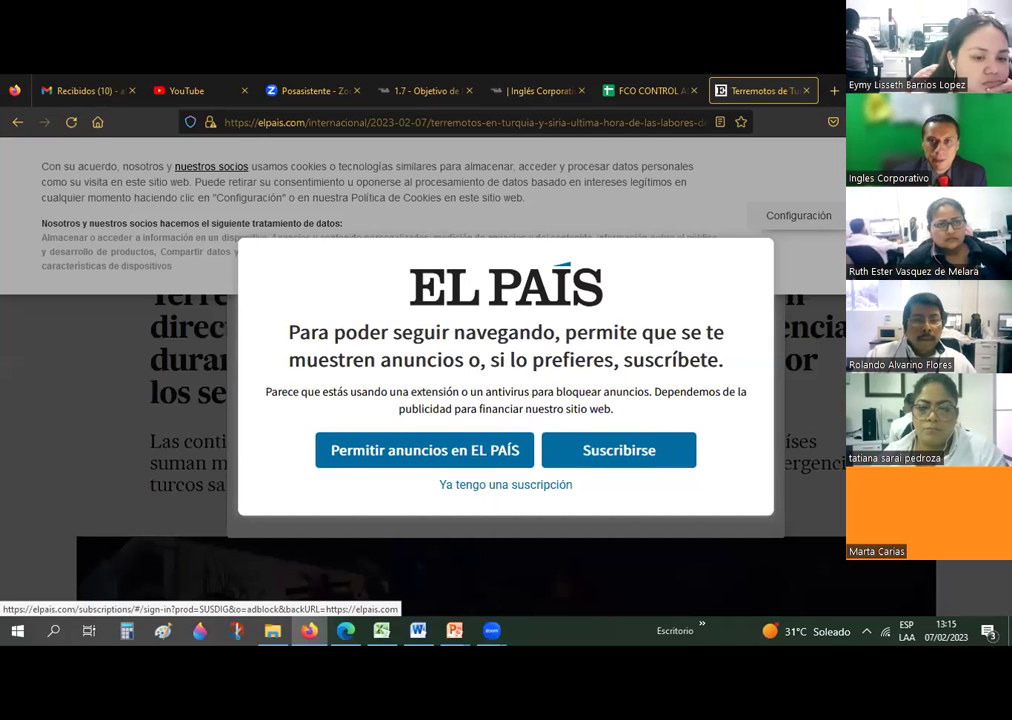
Open the CNN drone-images result and copy its headline via Copiar
{"action": "key", "text": "alt+Left"}
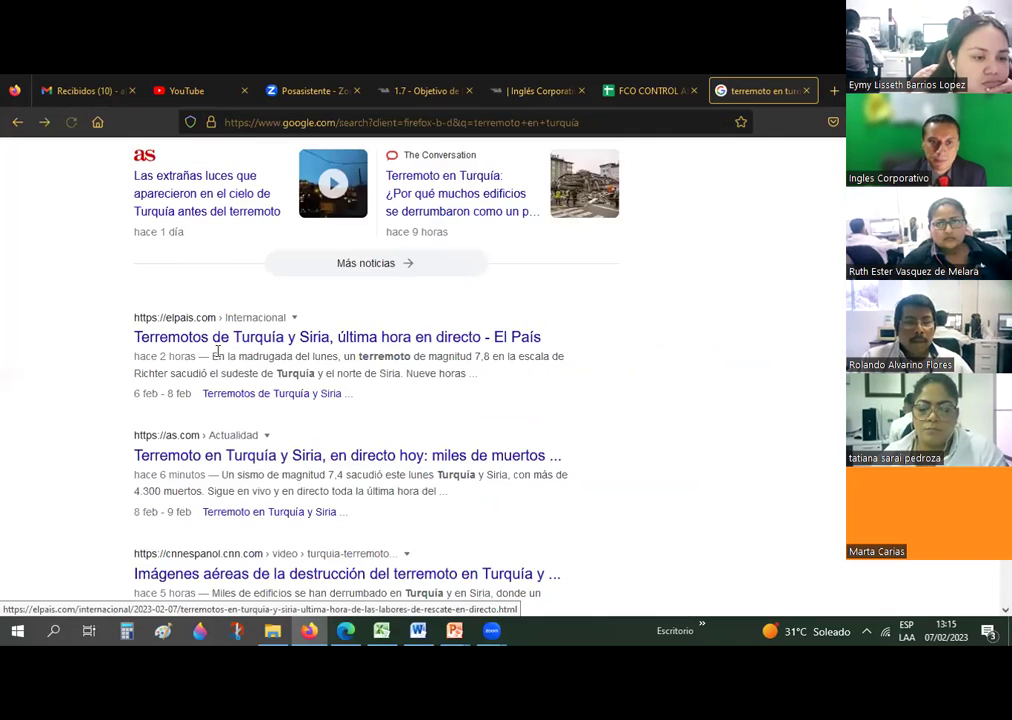
{"action": "scroll", "coordinate": [224, 333], "scroll_direction": "down", "scroll_amount": 3}
{"action": "left_click", "coordinate": [237, 431]}
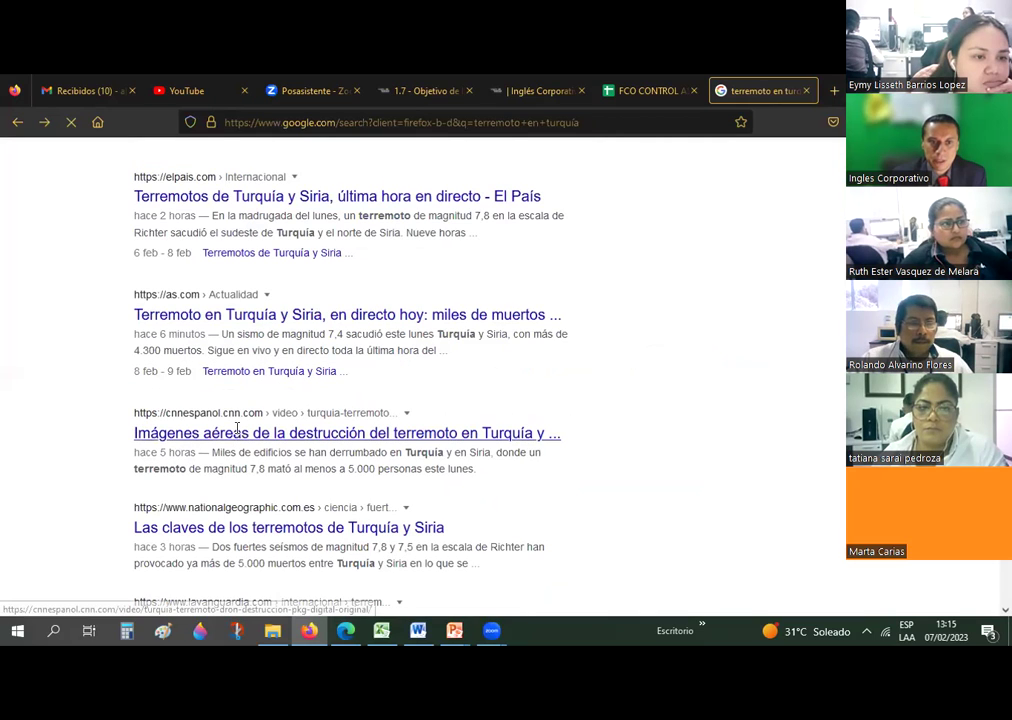
{"action": "scroll", "coordinate": [210, 465], "scroll_direction": "down", "scroll_amount": 1}
{"action": "scroll", "coordinate": [200, 405], "scroll_direction": "down", "scroll_amount": 1}
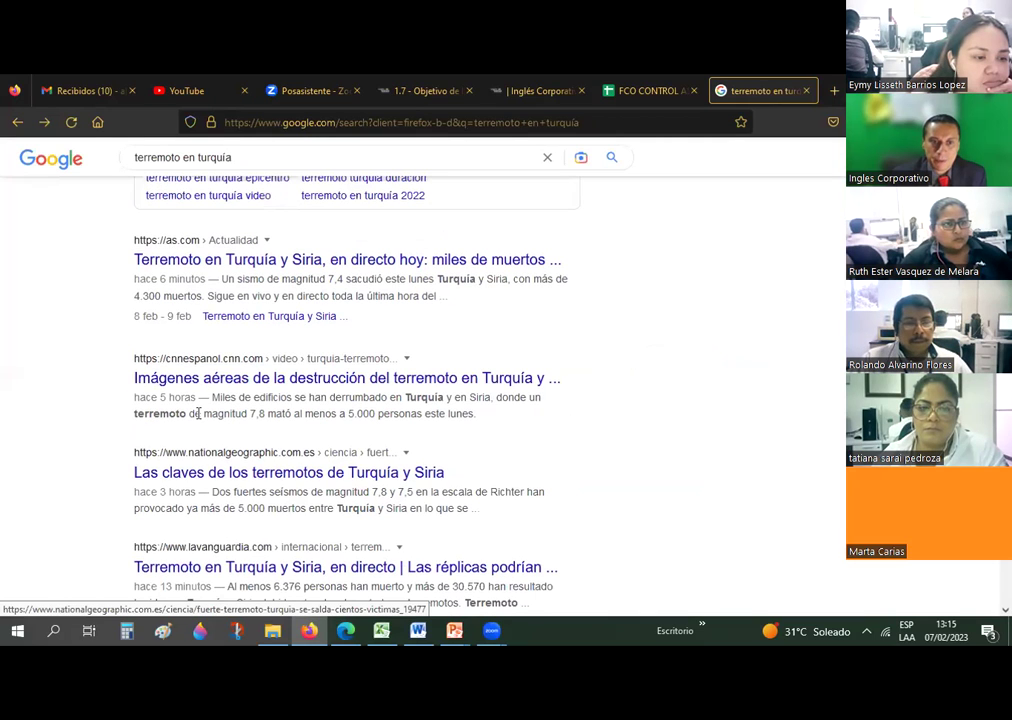
{"action": "left_click", "coordinate": [208, 384]}
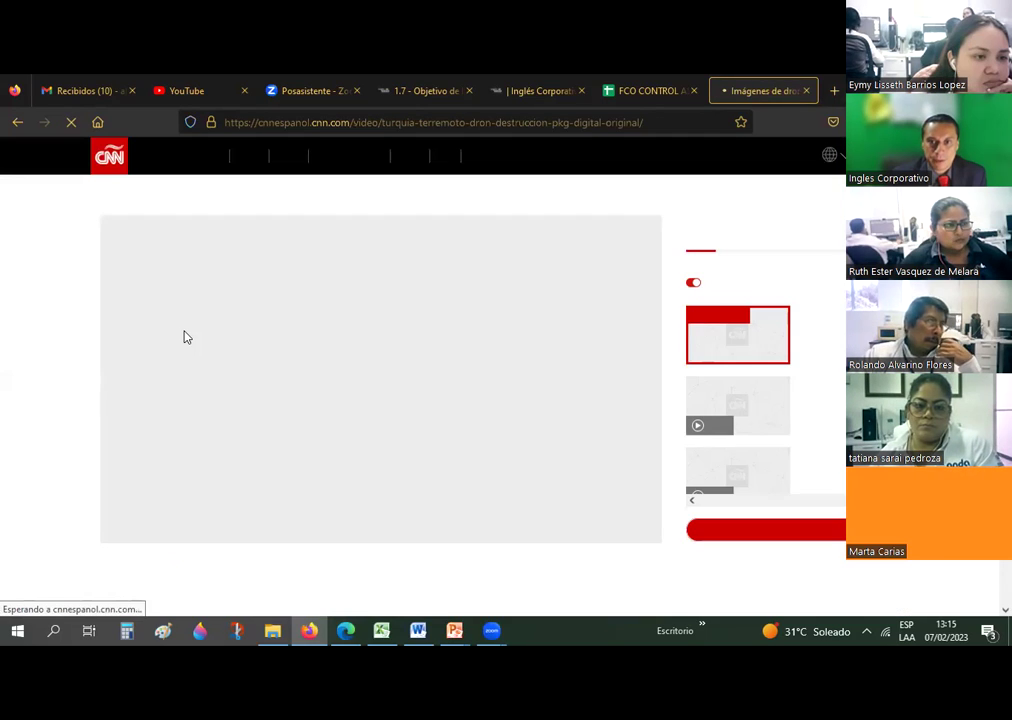
{"action": "scroll", "coordinate": [194, 346], "scroll_direction": "down", "scroll_amount": 2}
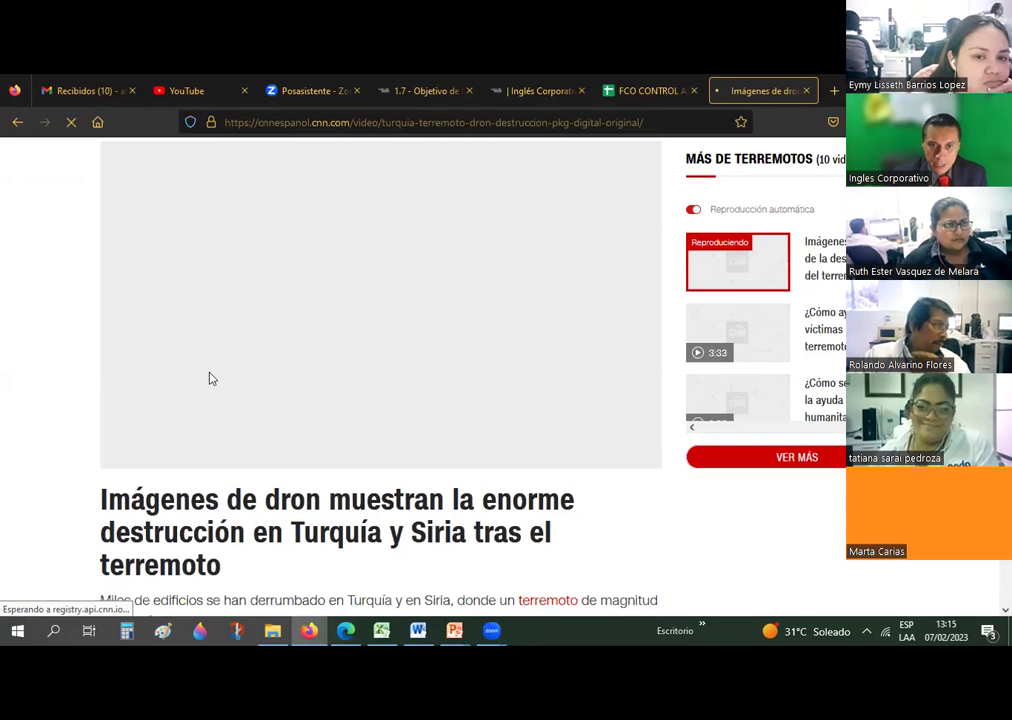
{"action": "scroll", "coordinate": [150, 450], "scroll_direction": "down", "scroll_amount": 2}
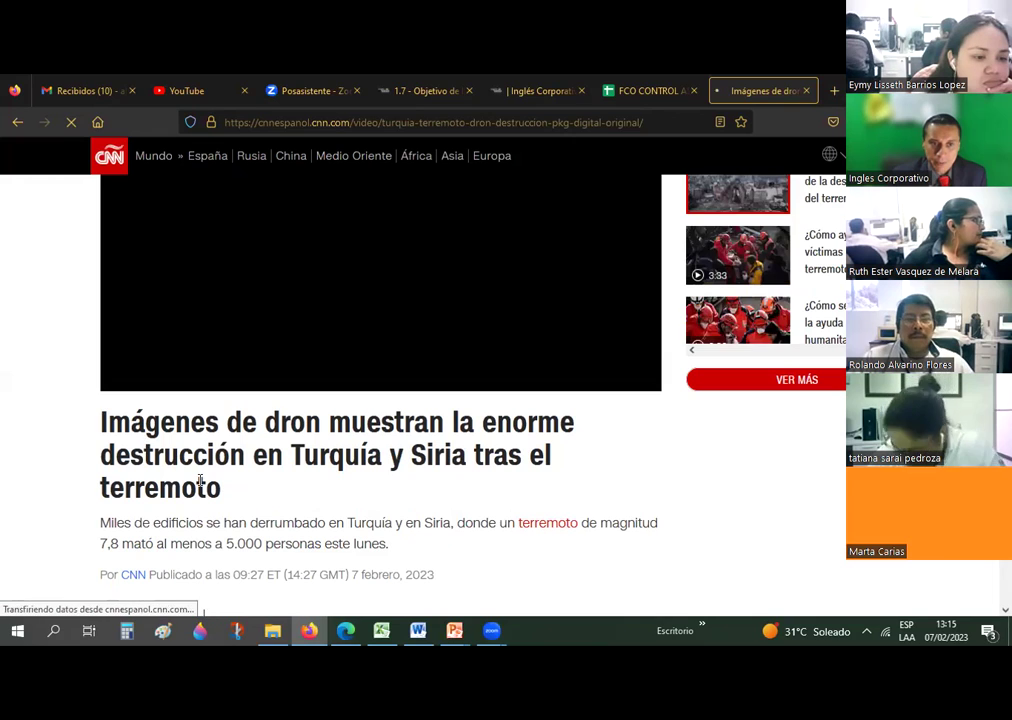
{"action": "triple_click", "coordinate": [244, 416]}
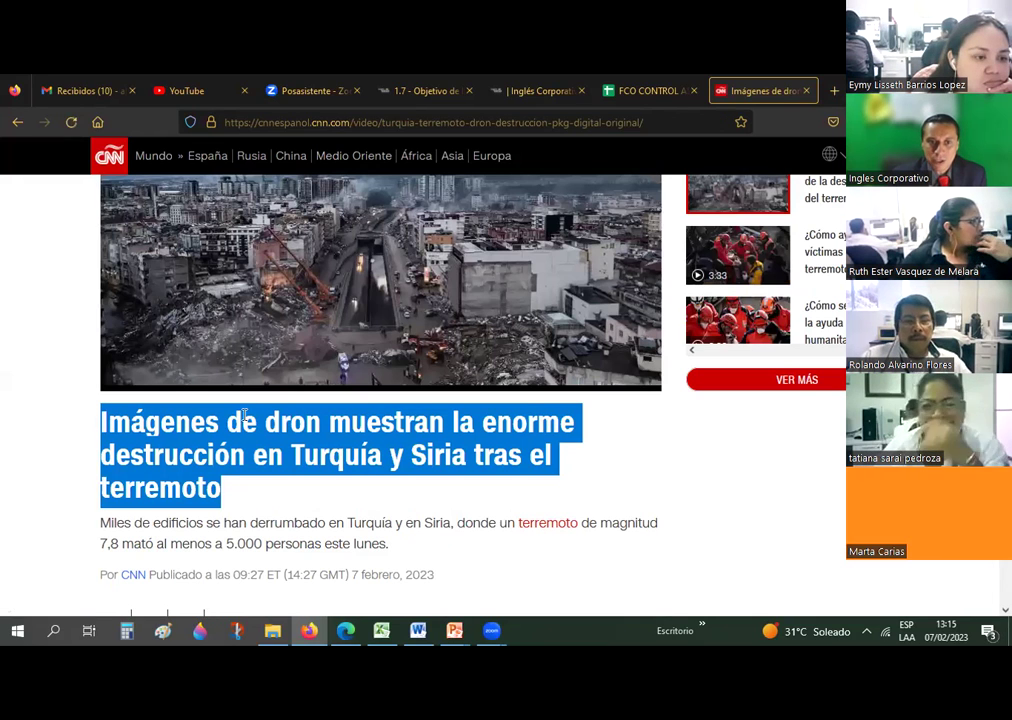
{"action": "right_click", "coordinate": [246, 418]}
{"action": "left_click", "coordinate": [284, 433]}
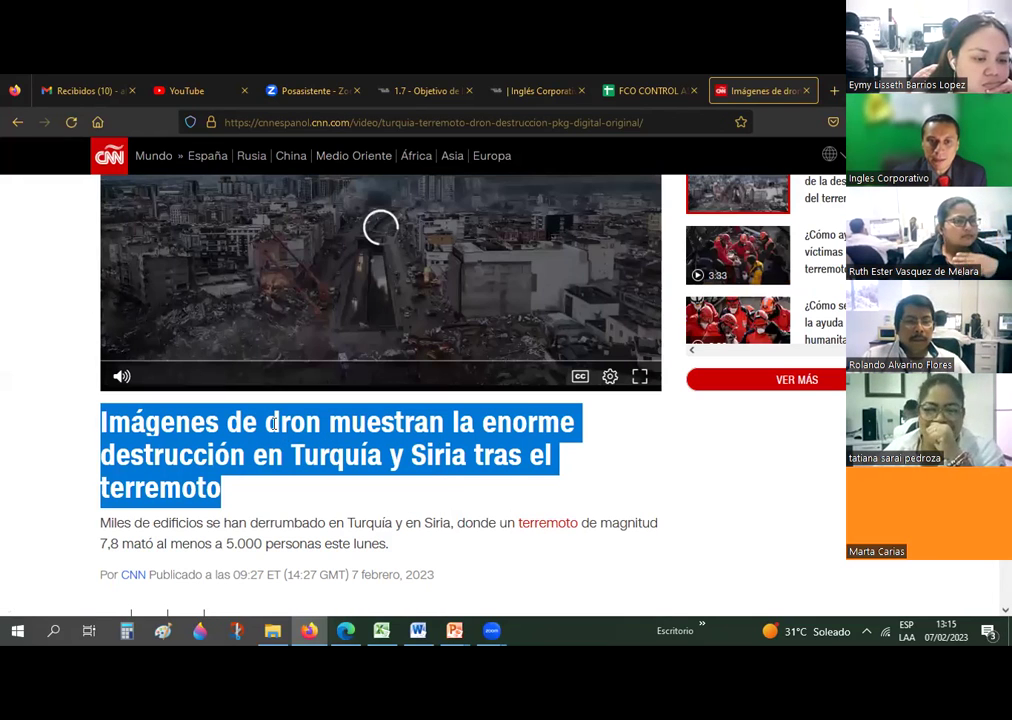
Copy the summary paragraph beneath the CNN headline
{"action": "scroll", "coordinate": [101, 372], "scroll_direction": "down", "scroll_amount": 3}
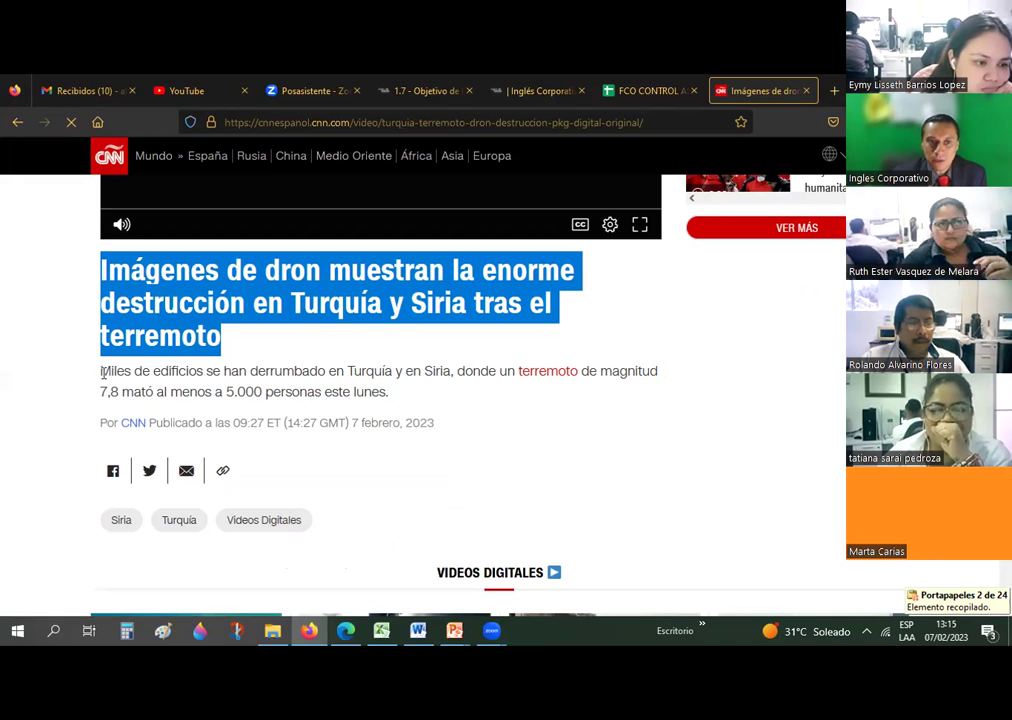
{"action": "left_click_drag", "start_coordinate": [101, 372], "coordinate": [323, 393]}
{"action": "left_click_drag", "start_coordinate": [409, 406], "coordinate": [409, 406]}
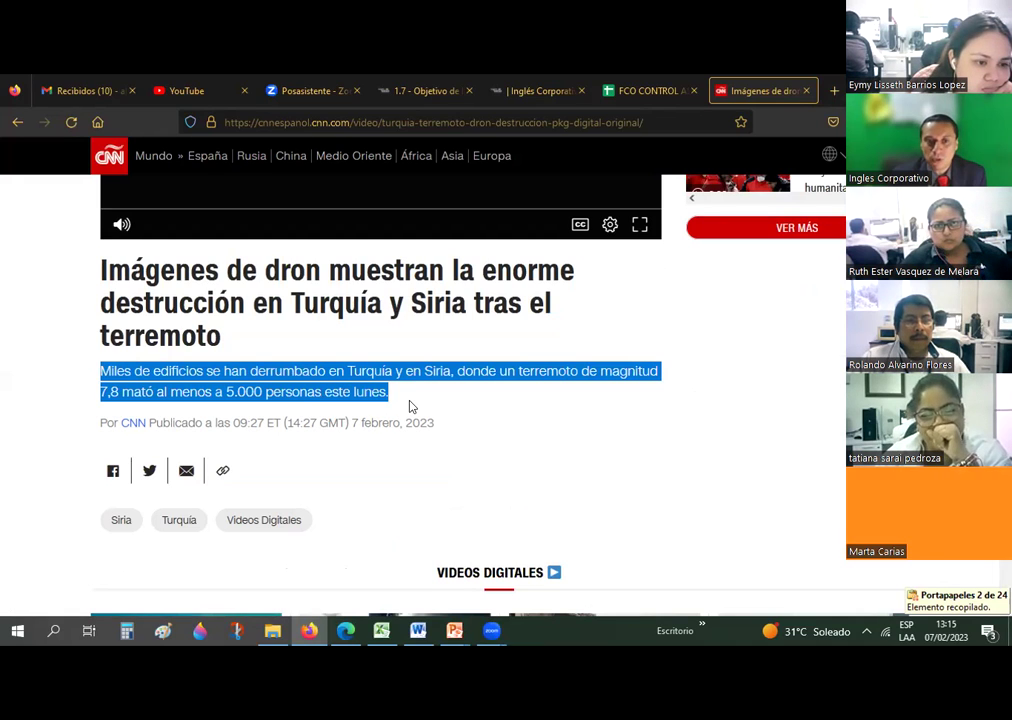
{"action": "right_click", "coordinate": [340, 368]}
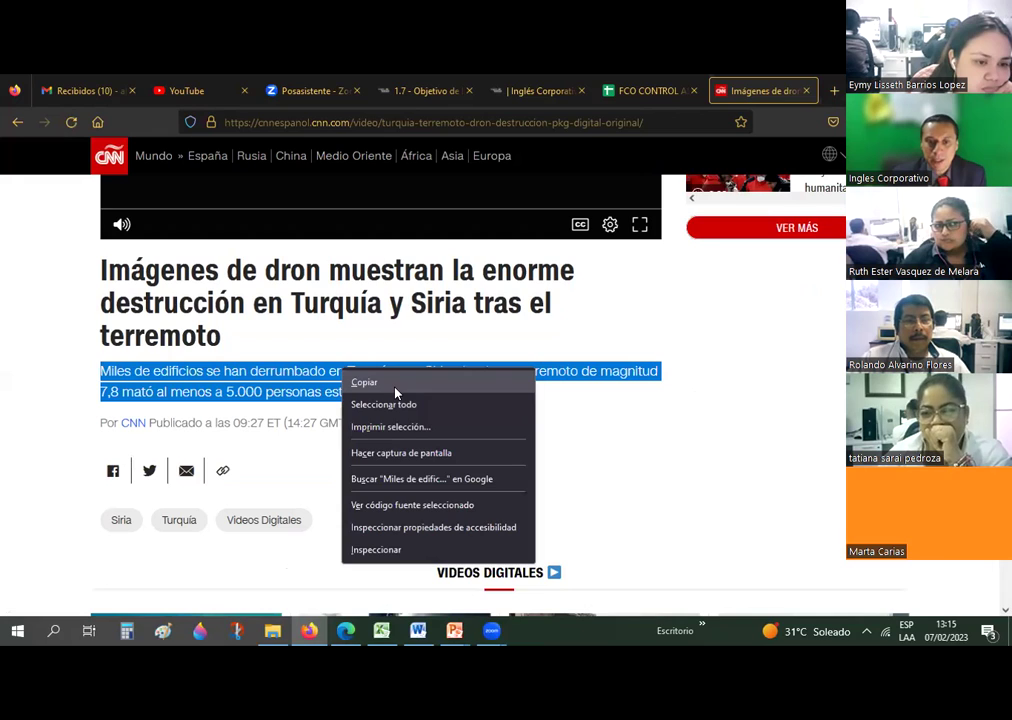
{"action": "left_click", "coordinate": [365, 384]}
Clear all three items from Excel's Office clipboard with Borrar todo, then return to Firefox
{"action": "key", "text": "alt+Tab"}
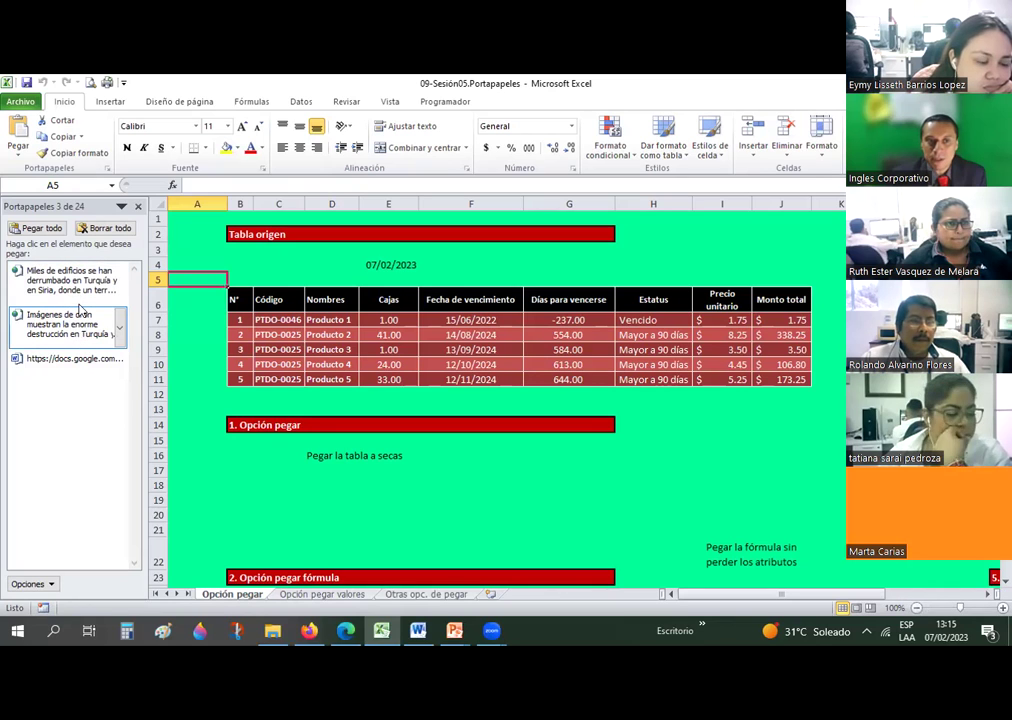
{"action": "left_click", "coordinate": [103, 229]}
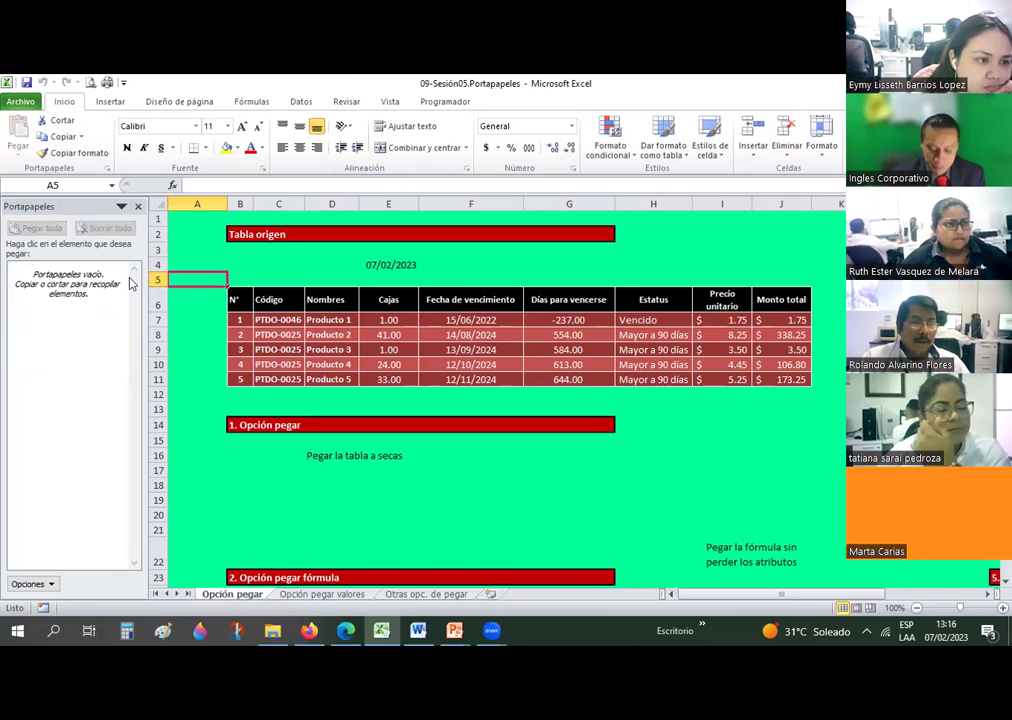
{"action": "key", "text": "alt+Tab"}
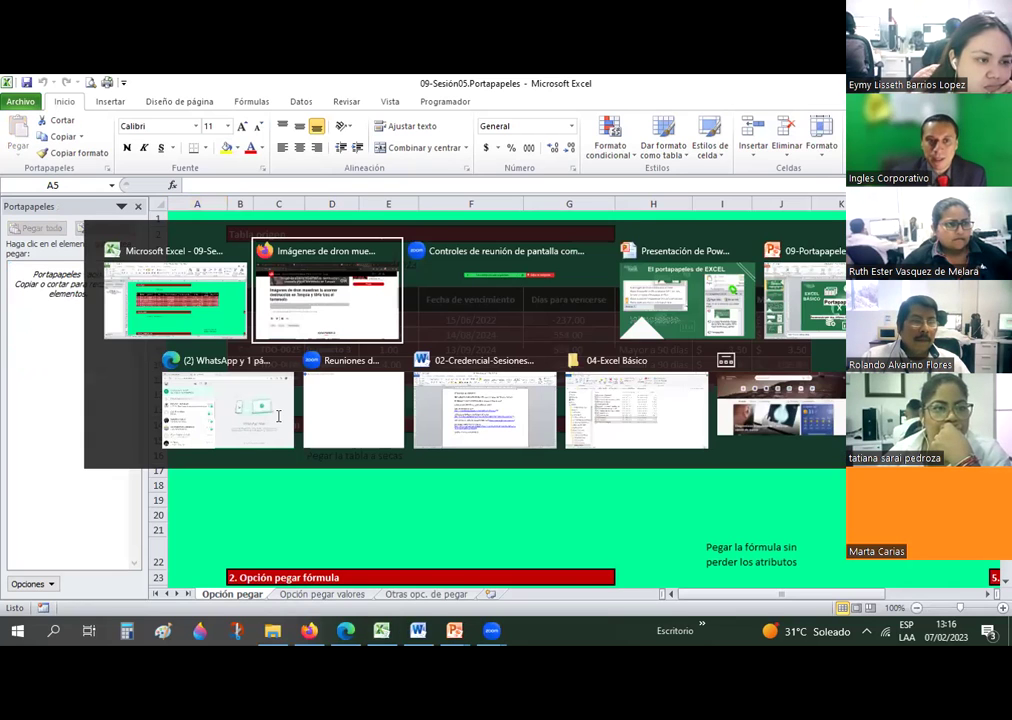
Copy the CNN three-line headline again with Ctrl+C
{"action": "scroll", "coordinate": [277, 417], "scroll_direction": "up", "scroll_amount": 3}
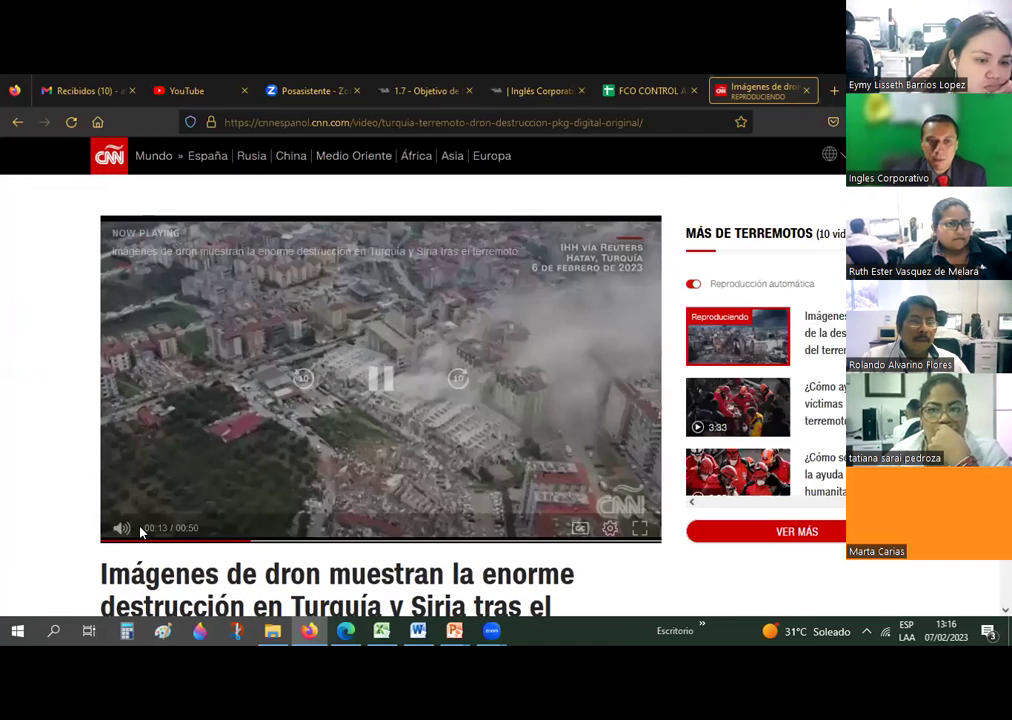
{"action": "scroll", "coordinate": [99, 456], "scroll_direction": "down", "scroll_amount": 3}
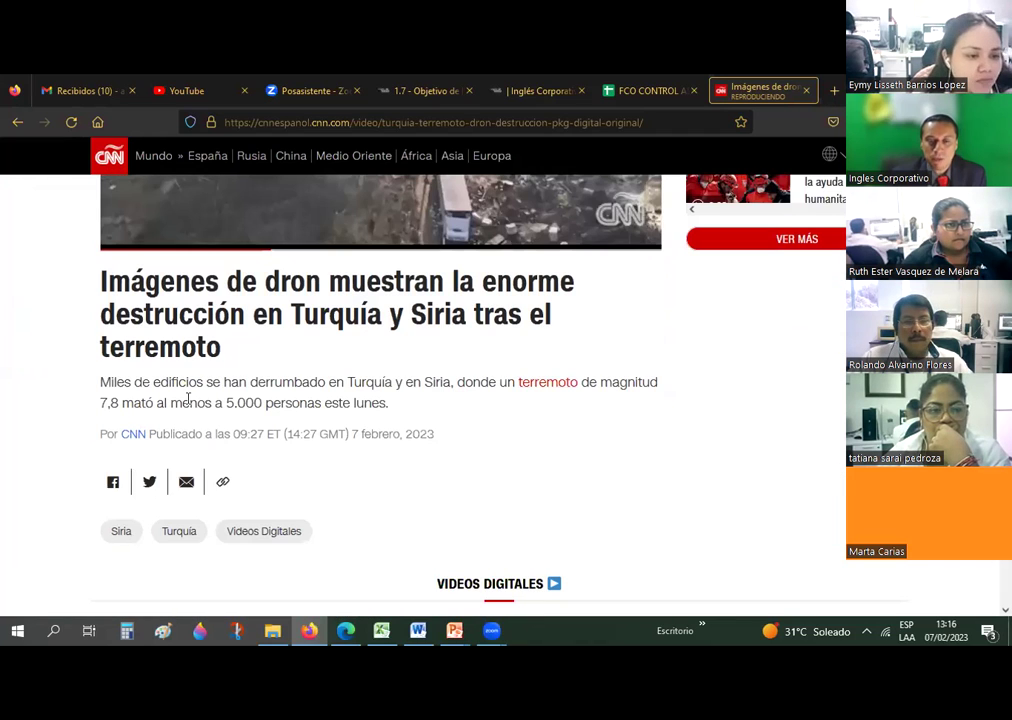
{"action": "left_click_drag", "start_coordinate": [163, 302], "coordinate": [100, 268]}
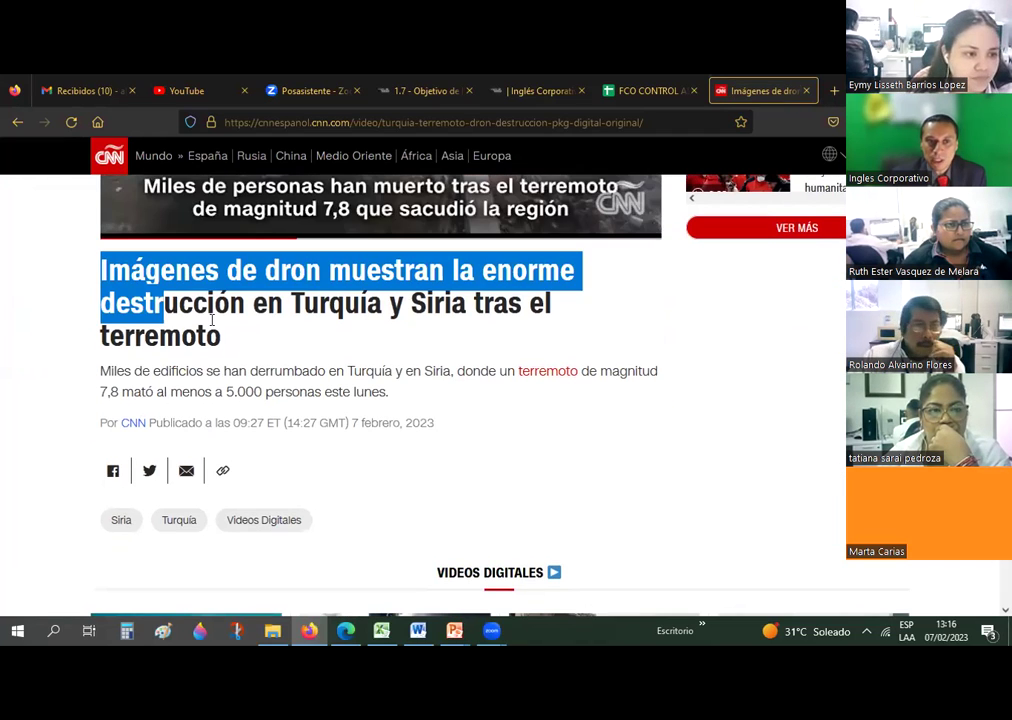
{"action": "triple_click", "coordinate": [230, 316]}
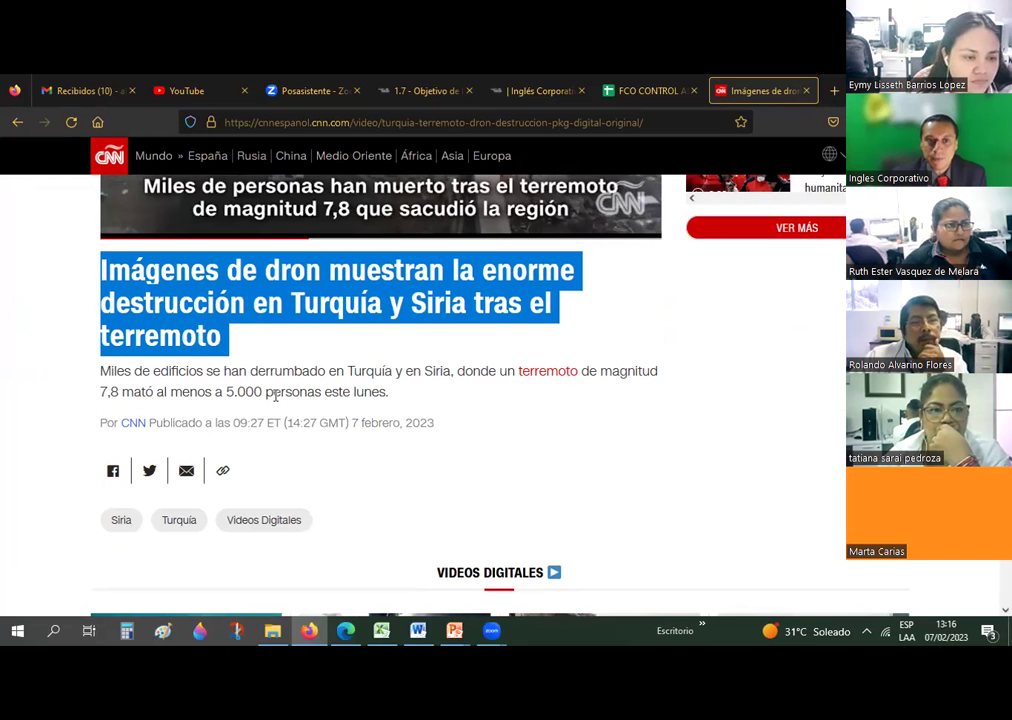
{"action": "key", "text": "ctrl+c"}
{"action": "left_click", "coordinate": [117, 382]}
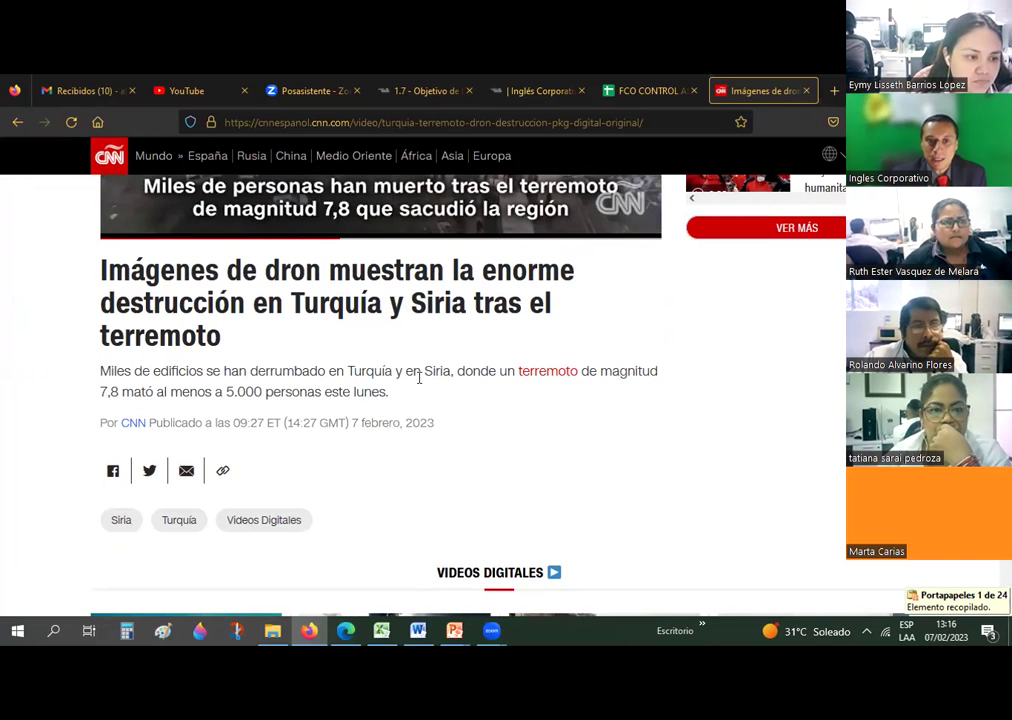
Copy the CNN summary paragraph, then return to Excel
{"action": "triple_click", "coordinate": [354, 371]}
{"action": "right_click", "coordinate": [357, 377]}
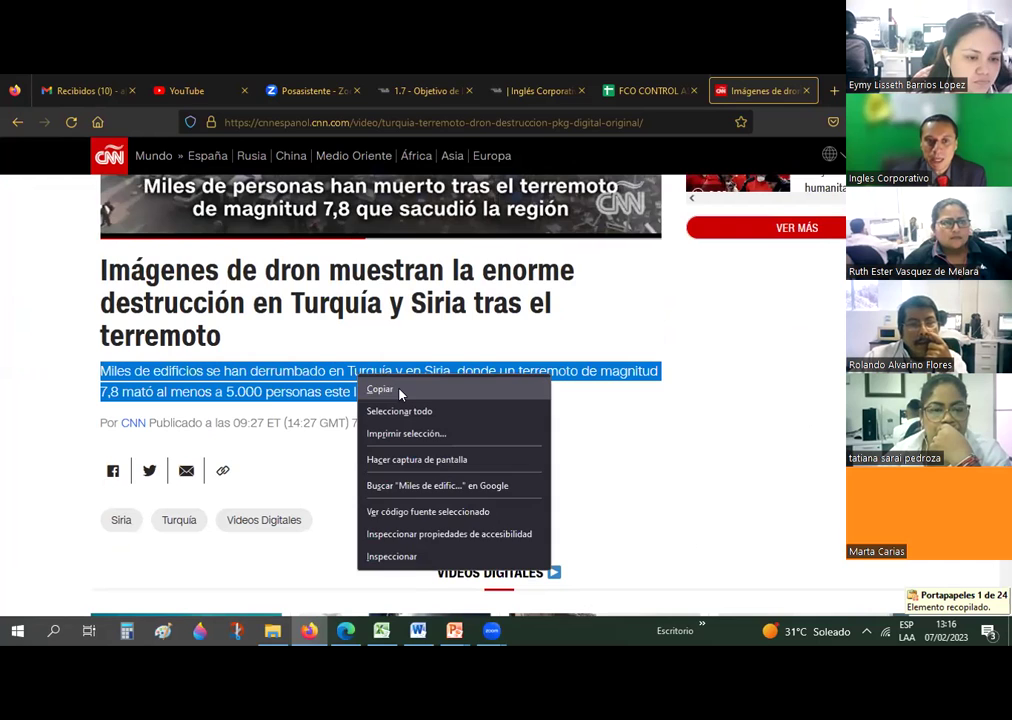
{"action": "left_click", "coordinate": [399, 390]}
{"action": "scroll", "coordinate": [399, 395], "scroll_direction": "down", "scroll_amount": 1}
{"action": "scroll", "coordinate": [399, 395], "scroll_direction": "down", "scroll_amount": 10}
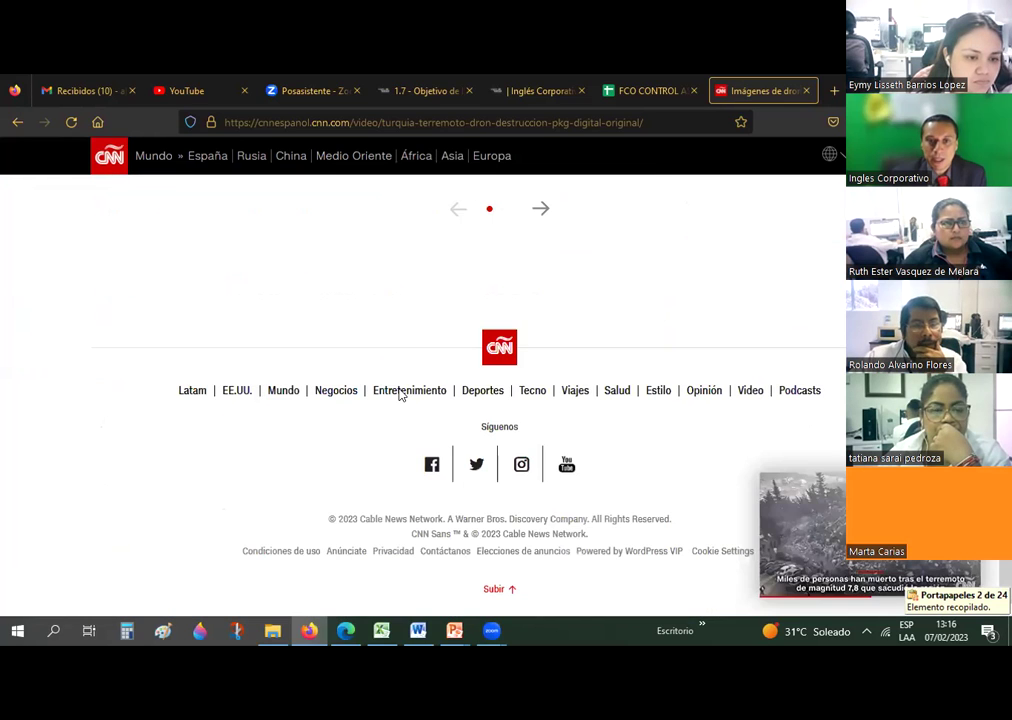
{"action": "scroll", "coordinate": [399, 395], "scroll_direction": "up", "scroll_amount": 15}
{"action": "scroll", "coordinate": [399, 393], "scroll_direction": "up", "scroll_amount": 3}
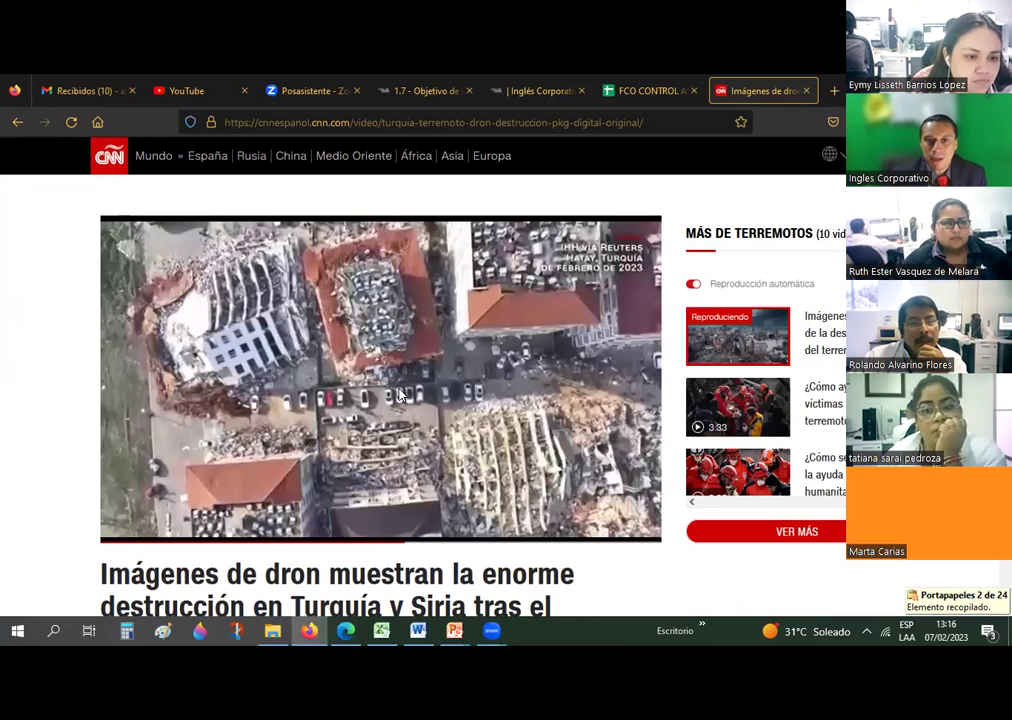
{"action": "key", "text": "alt+Tab"}
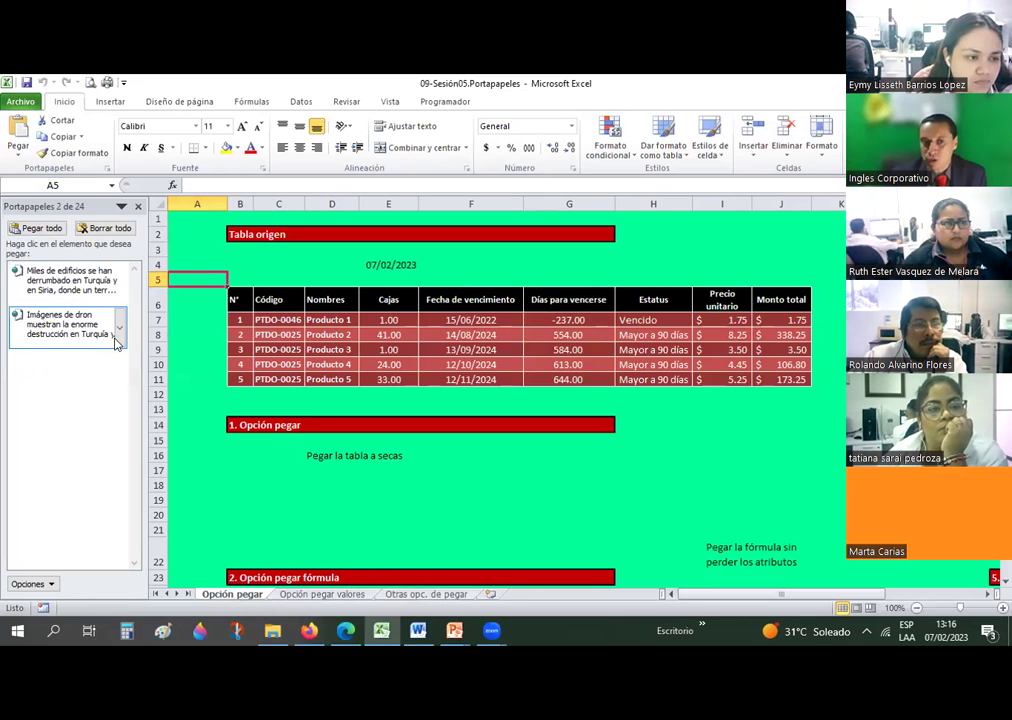
On a new worksheet, paste the drone-footage headline into B4 keeping its formatting
{"action": "left_click", "coordinate": [489, 595]}
{"action": "left_click", "coordinate": [248, 260]}
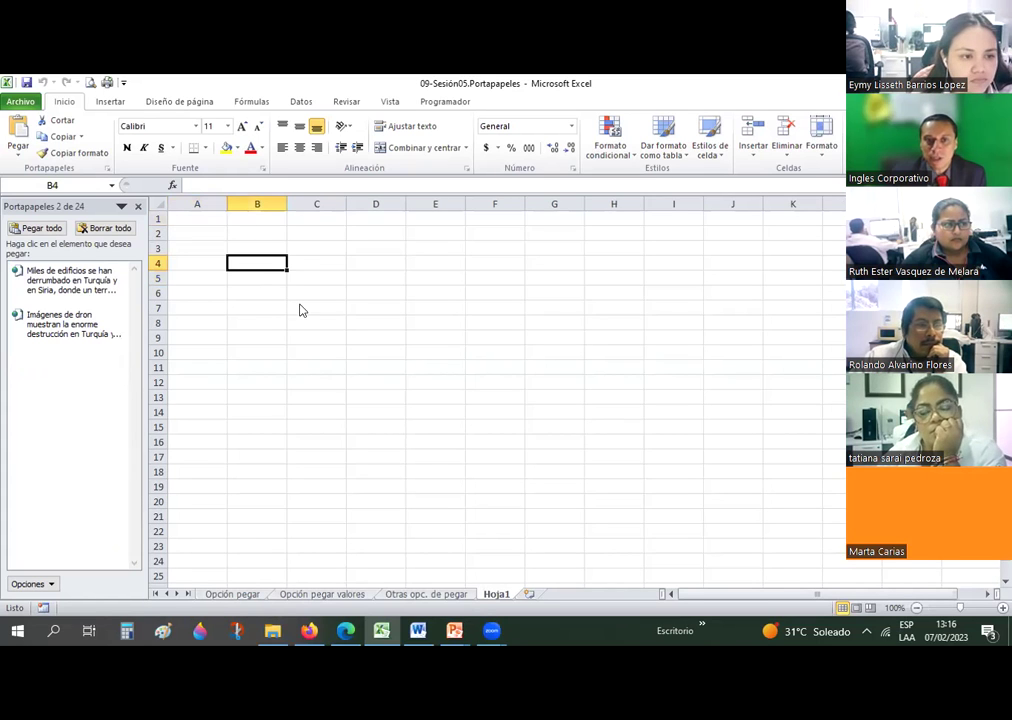
{"action": "key", "text": "alt+Tab"}
{"action": "scroll", "coordinate": [192, 385], "scroll_direction": "down", "scroll_amount": 2}
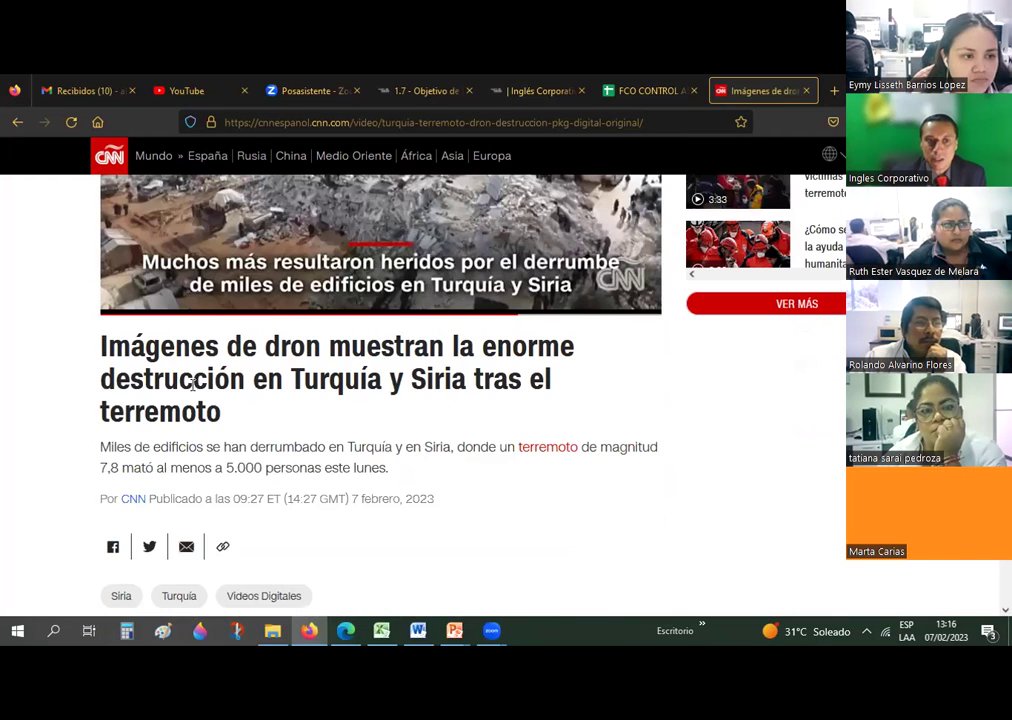
{"action": "triple_click", "coordinate": [164, 375]}
{"action": "left_click", "coordinate": [103, 345]}
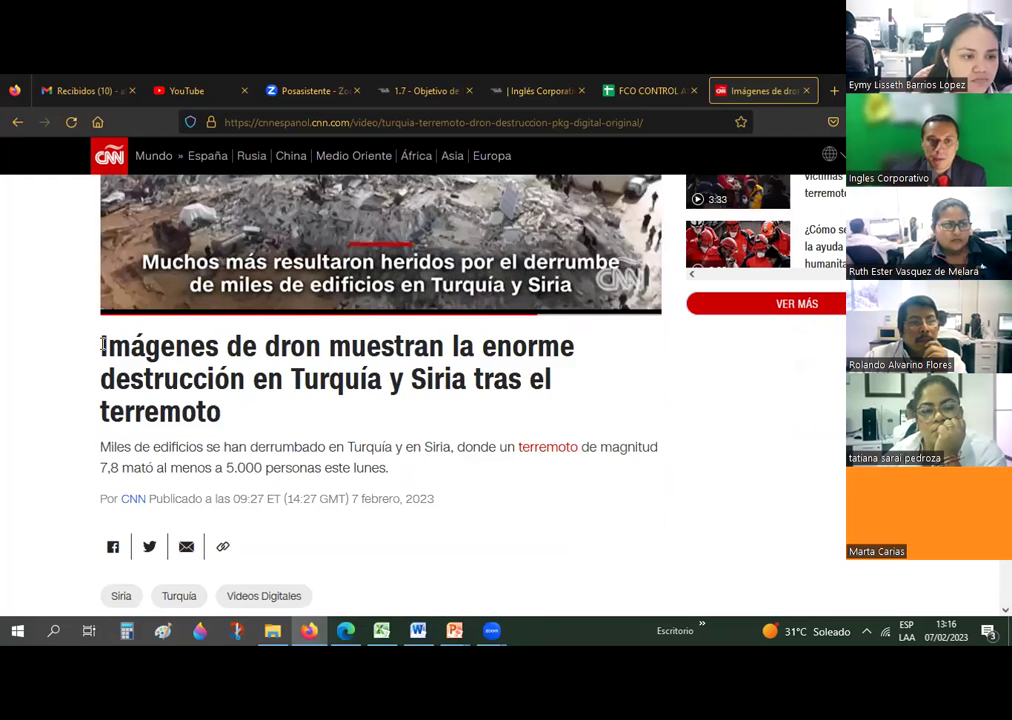
{"action": "triple_click", "coordinate": [249, 434]}
{"action": "key", "text": "ctrl+c"}
{"action": "key", "text": "alt+Tab"}
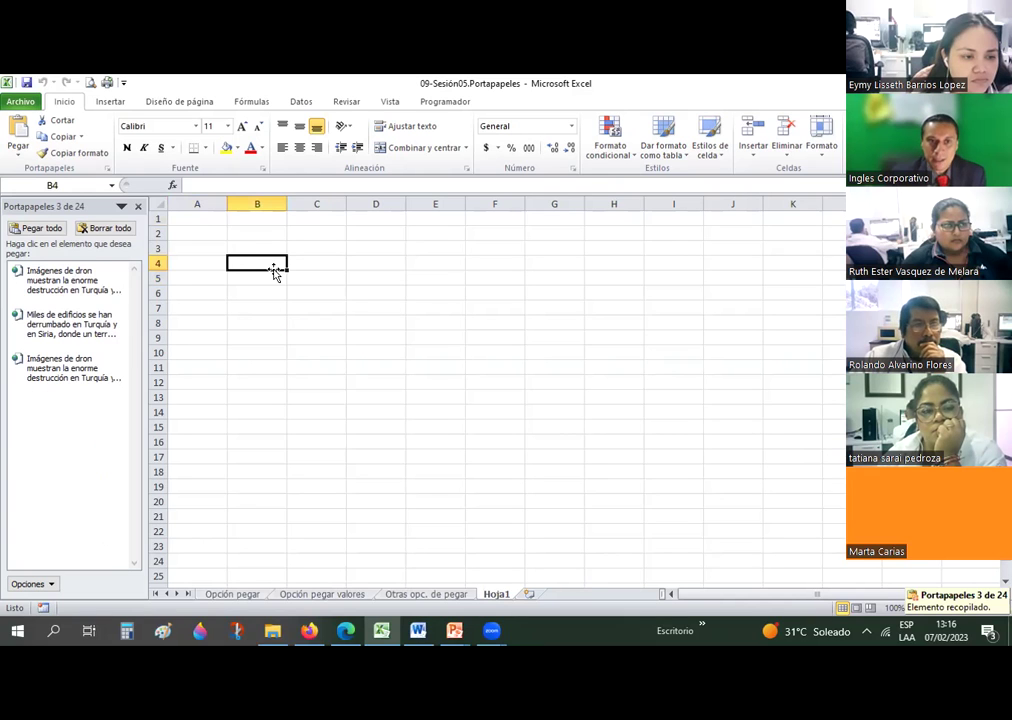
{"action": "key", "text": "shift+F10"}
{"action": "left_click", "coordinate": [312, 315]}
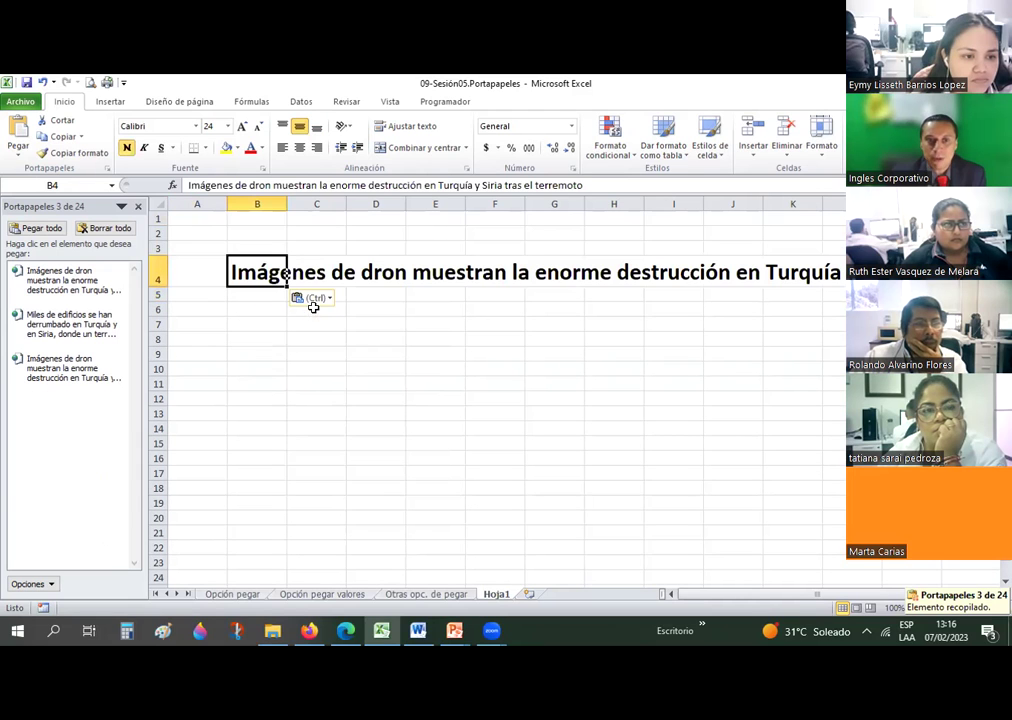
Paste the article's opening paragraph into B6
{"action": "key", "text": "alt+Tab"}
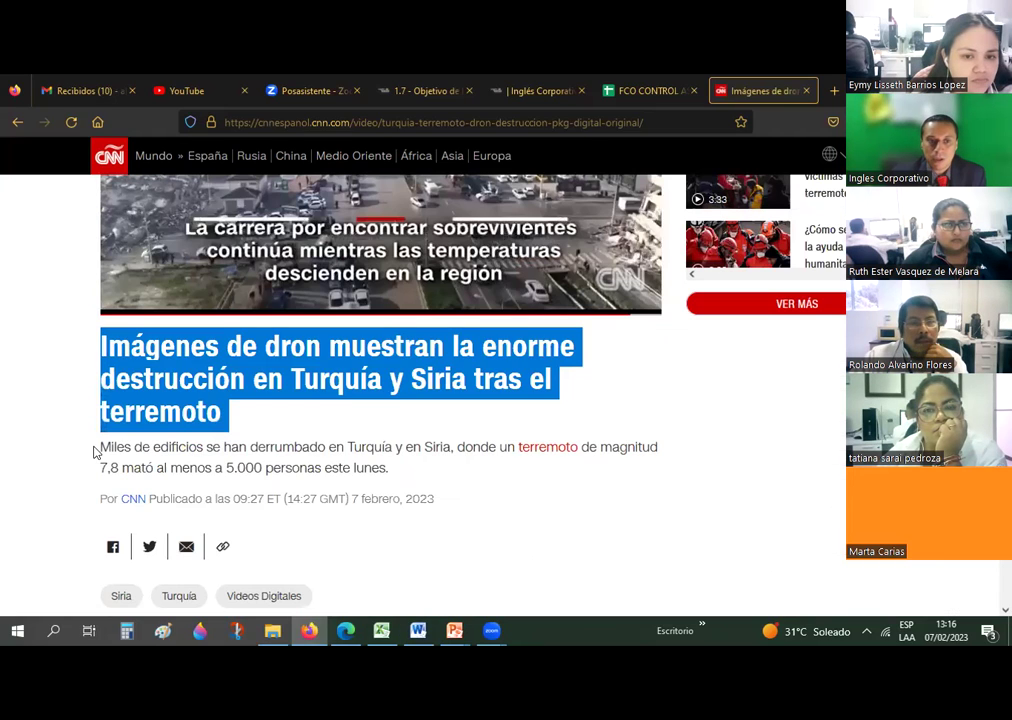
{"action": "left_click_drag", "start_coordinate": [102, 446], "coordinate": [408, 474]}
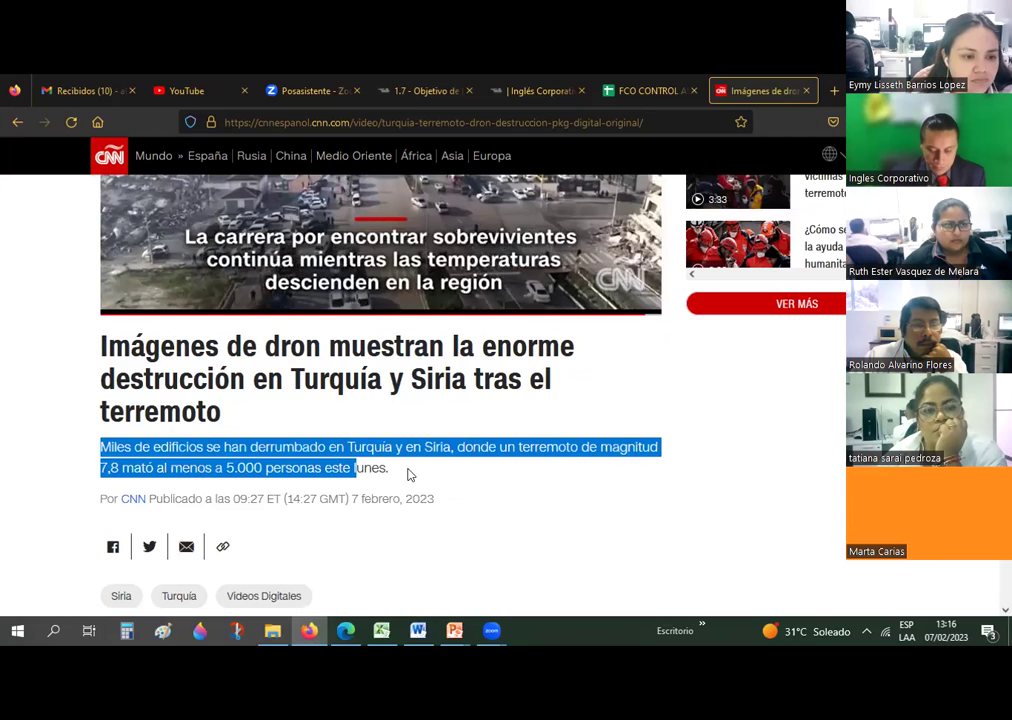
{"action": "key", "text": "ctrl+c"}
{"action": "key", "text": "alt+Tab"}
{"action": "right_click", "coordinate": [250, 306]}
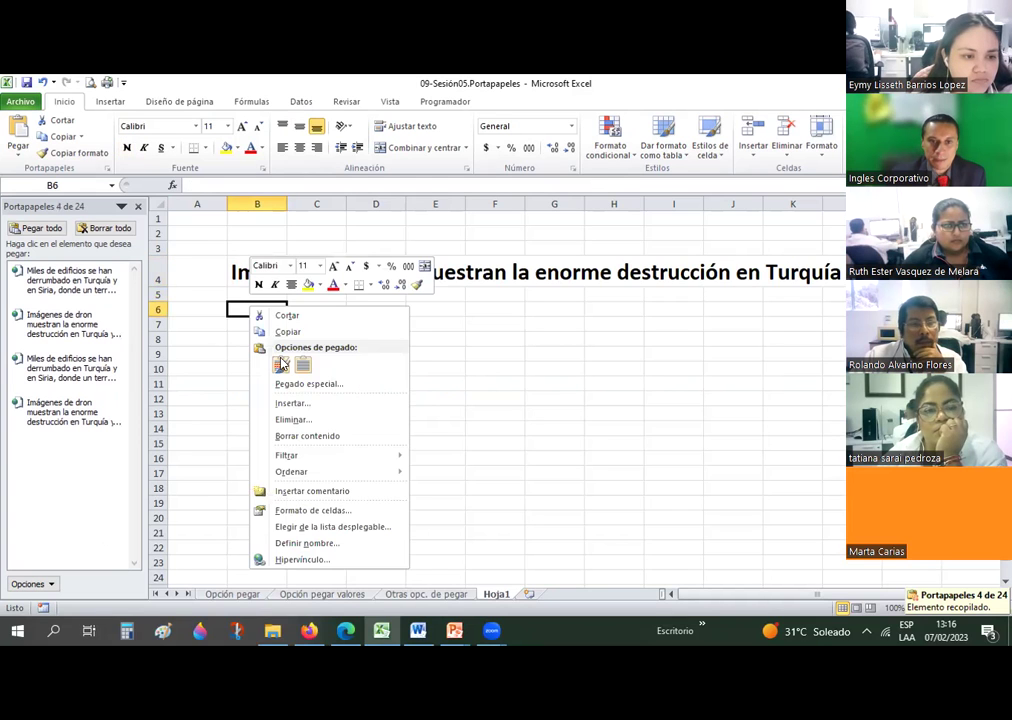
{"action": "left_click", "coordinate": [281, 362]}
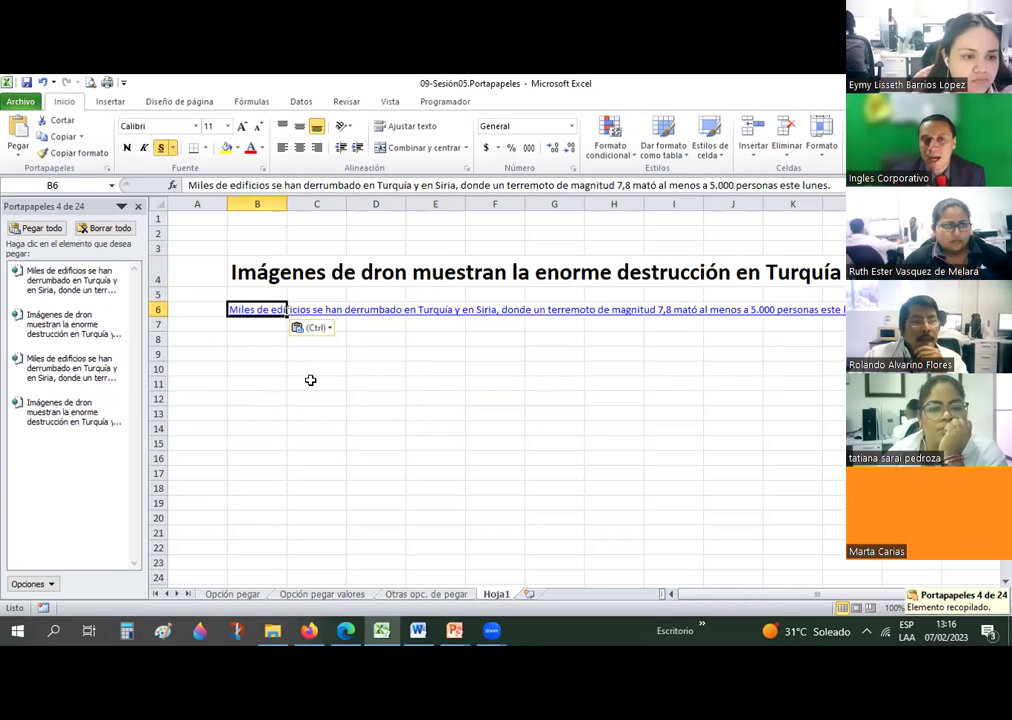
Remove the hyperlink from the B6 text and empty the clipboard pane
{"action": "right_click", "coordinate": [268, 316]}
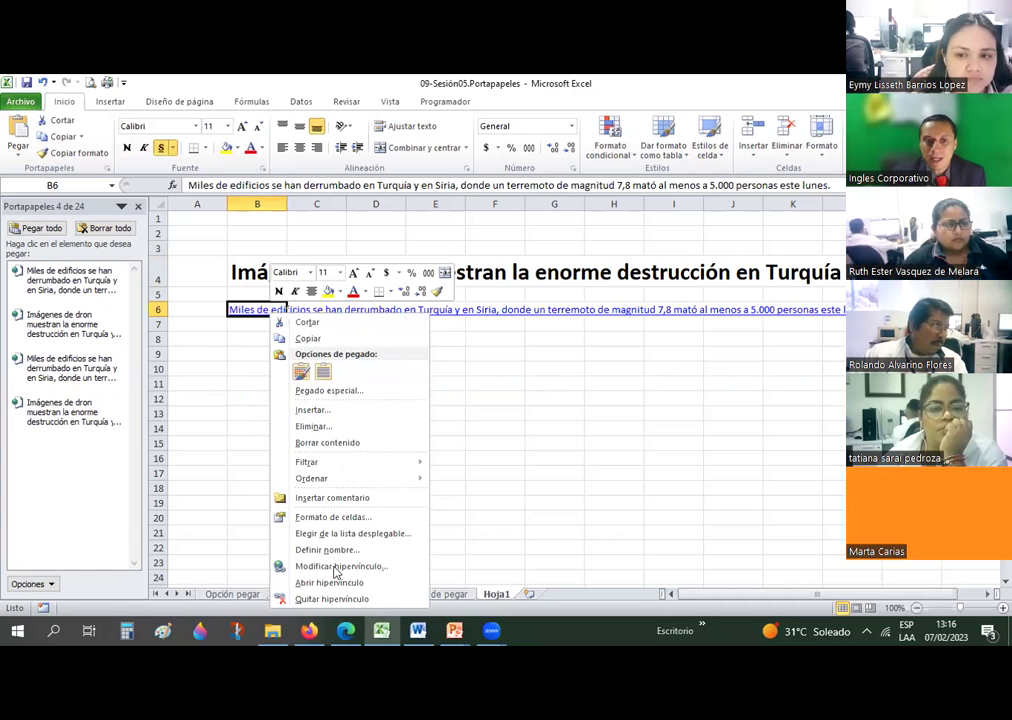
{"action": "left_click", "coordinate": [251, 426]}
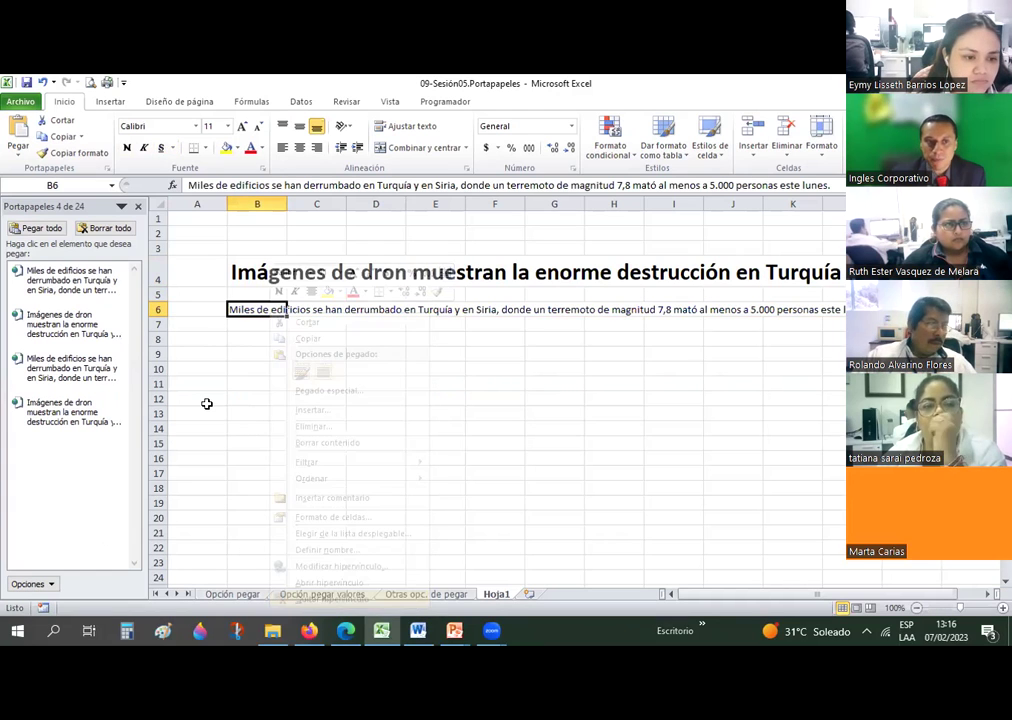
{"action": "left_click", "coordinate": [104, 229]}
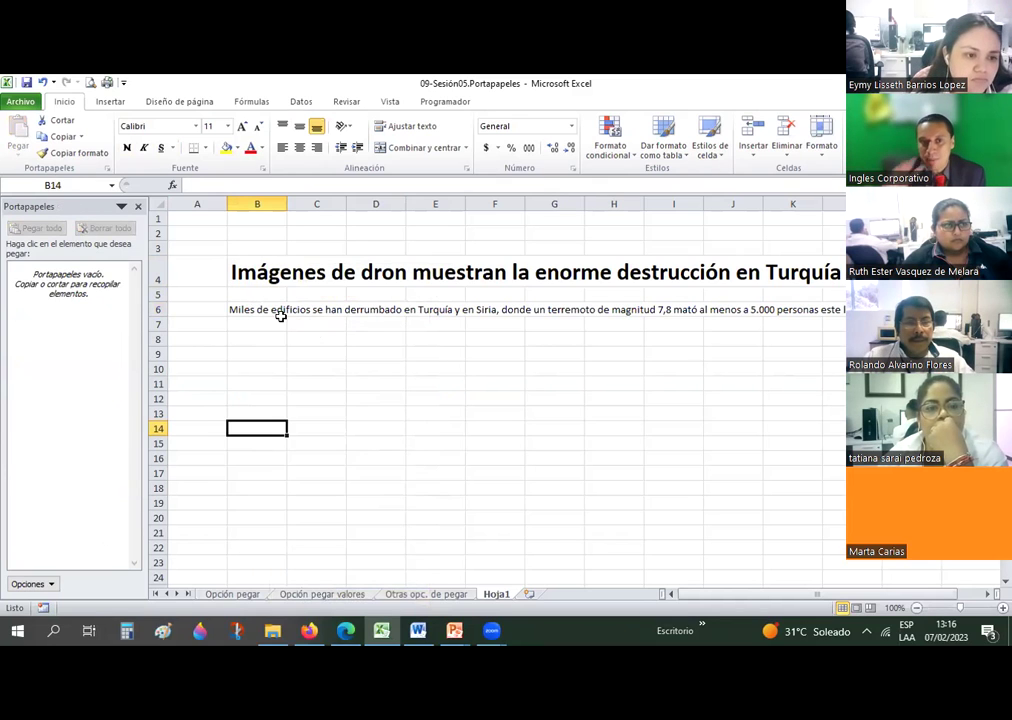
{"action": "key", "text": "alt+Tab"}
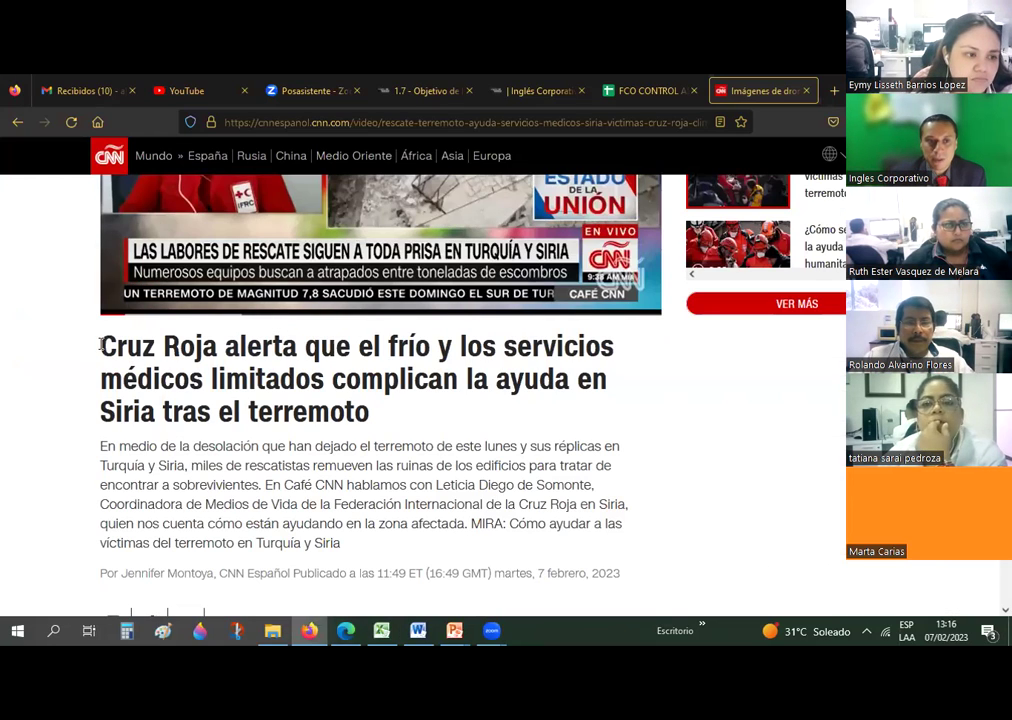
Select and copy the Cruz Roja headline in Firefox
{"action": "left_click_drag", "start_coordinate": [101, 350], "coordinate": [117, 350]}
{"action": "triple_click", "coordinate": [354, 369]}
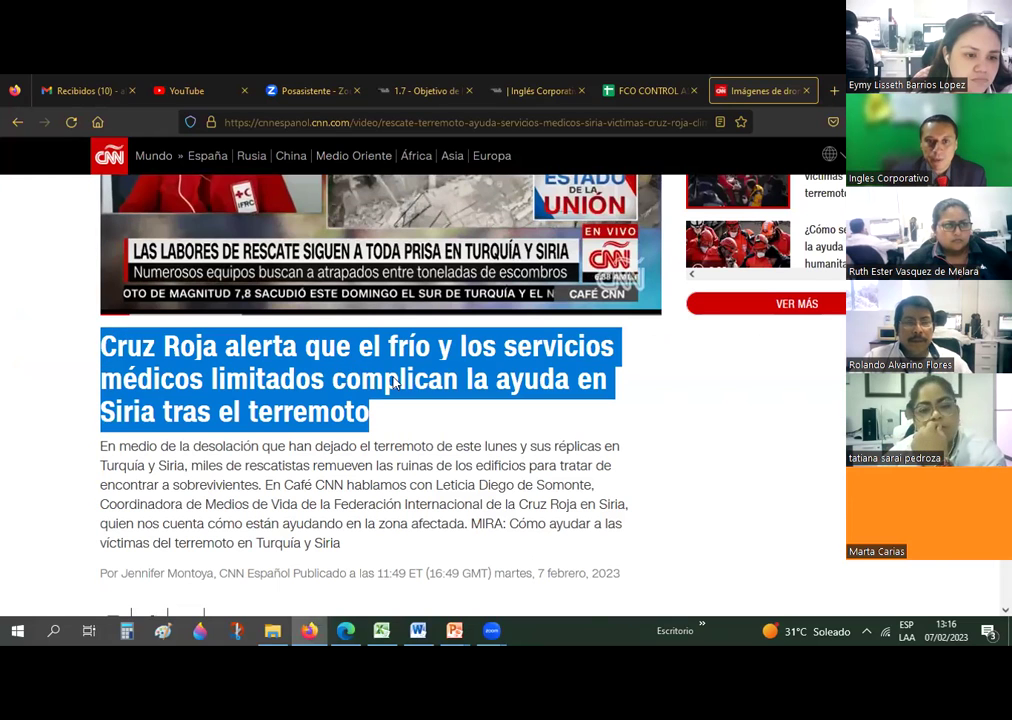
{"action": "right_click", "coordinate": [356, 372]}
{"action": "scroll", "coordinate": [105, 297], "scroll_direction": "down", "scroll_amount": 3}
{"action": "key", "text": "ctrl+c"}
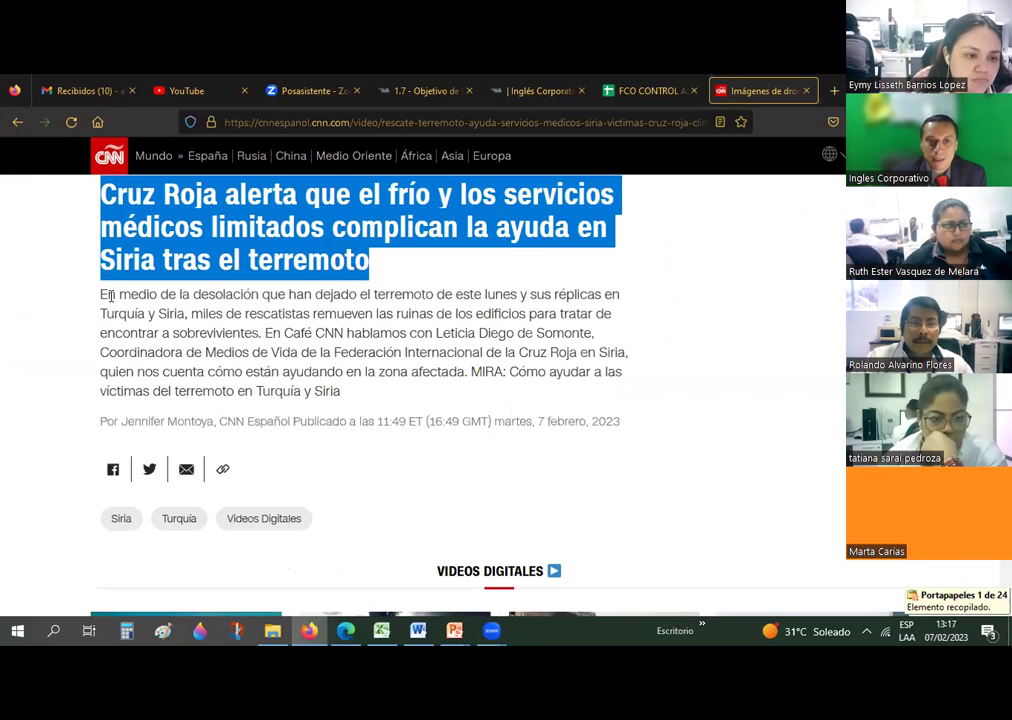
Copy the article's opening paragraph, then return to Excel at cell B9
{"action": "triple_click", "coordinate": [321, 315]}
{"action": "right_click", "coordinate": [363, 342]}
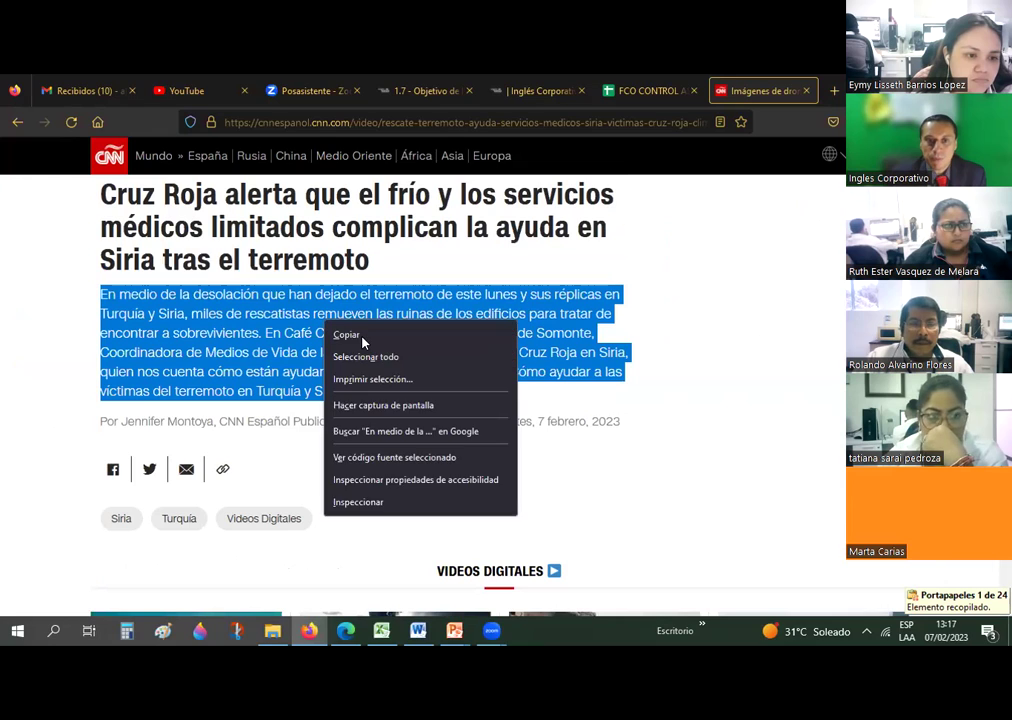
{"action": "key", "text": "c"}
{"action": "key", "text": "alt+Tab"}
{"action": "key", "text": "Up"}
{"action": "key", "text": "Up"}
{"action": "key", "text": "Up"}
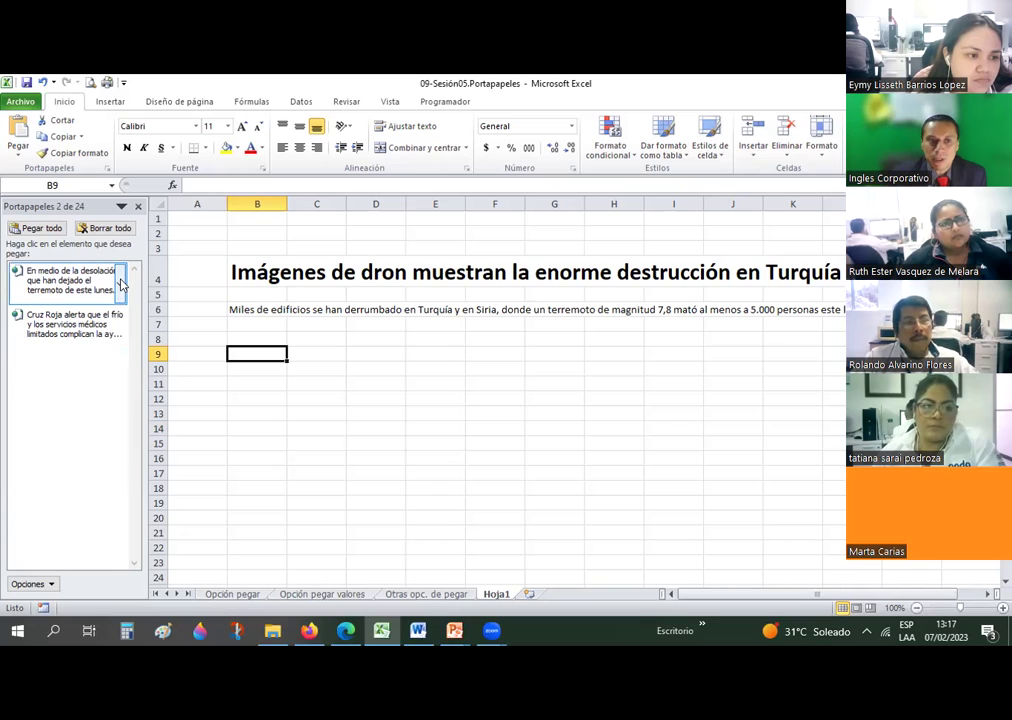
From the clipboard pane, paste the opening paragraph into B9 and the Cruz Roja headline into B8
{"action": "right_click", "coordinate": [100, 318]}
{"action": "left_click", "coordinate": [89, 315]}
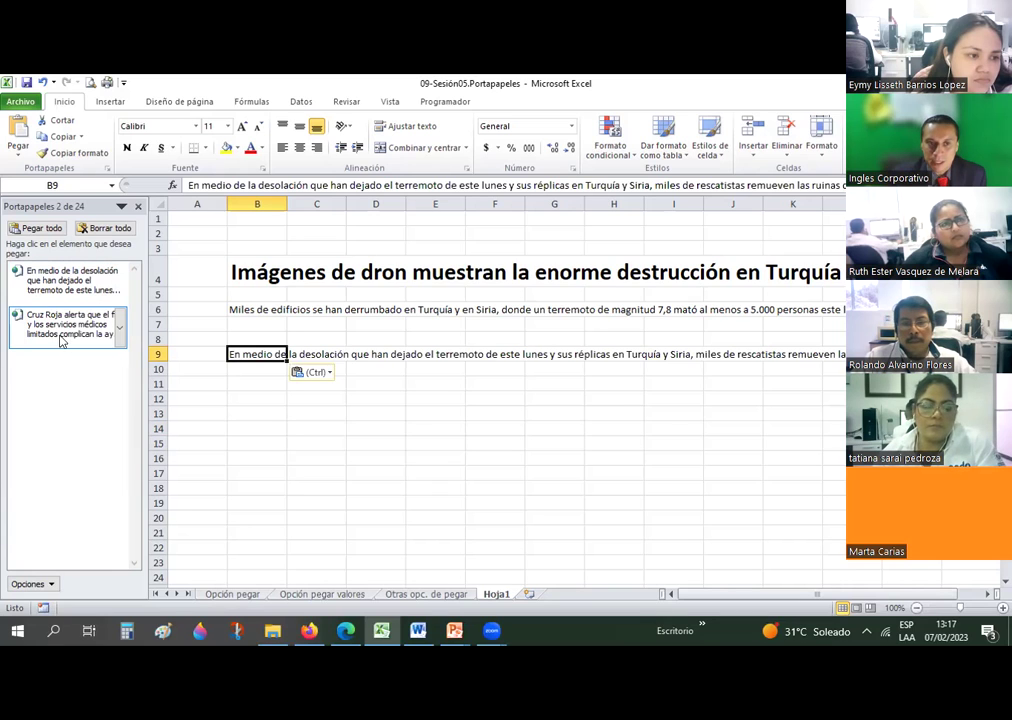
{"action": "key", "text": "Up"}
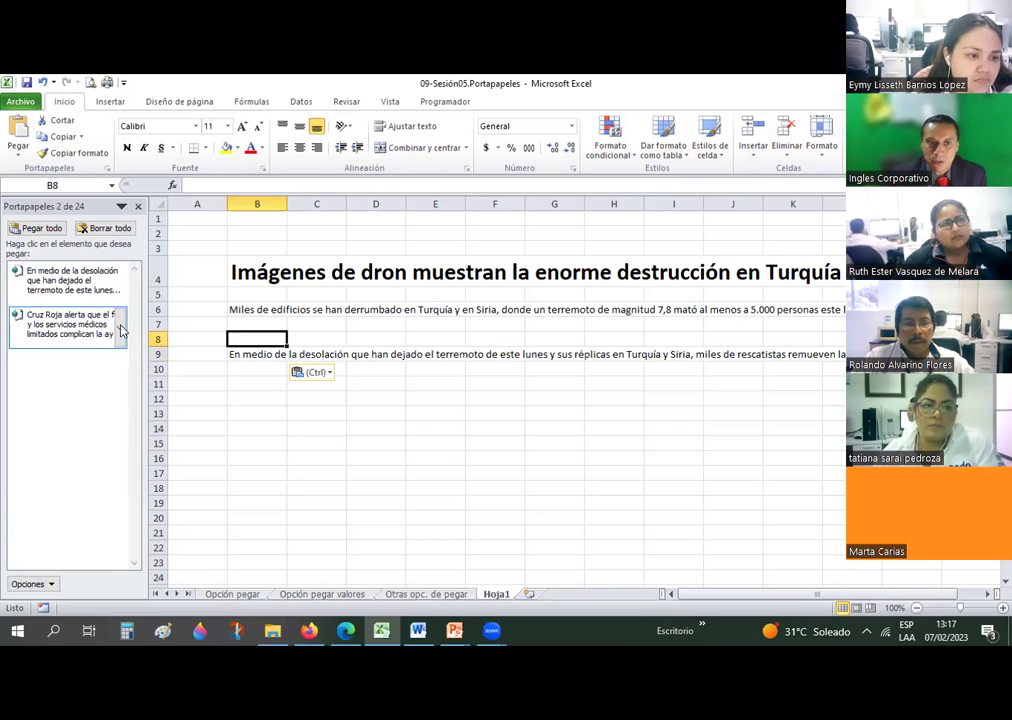
{"action": "left_click", "coordinate": [119, 327]}
{"action": "key", "text": "Escape"}
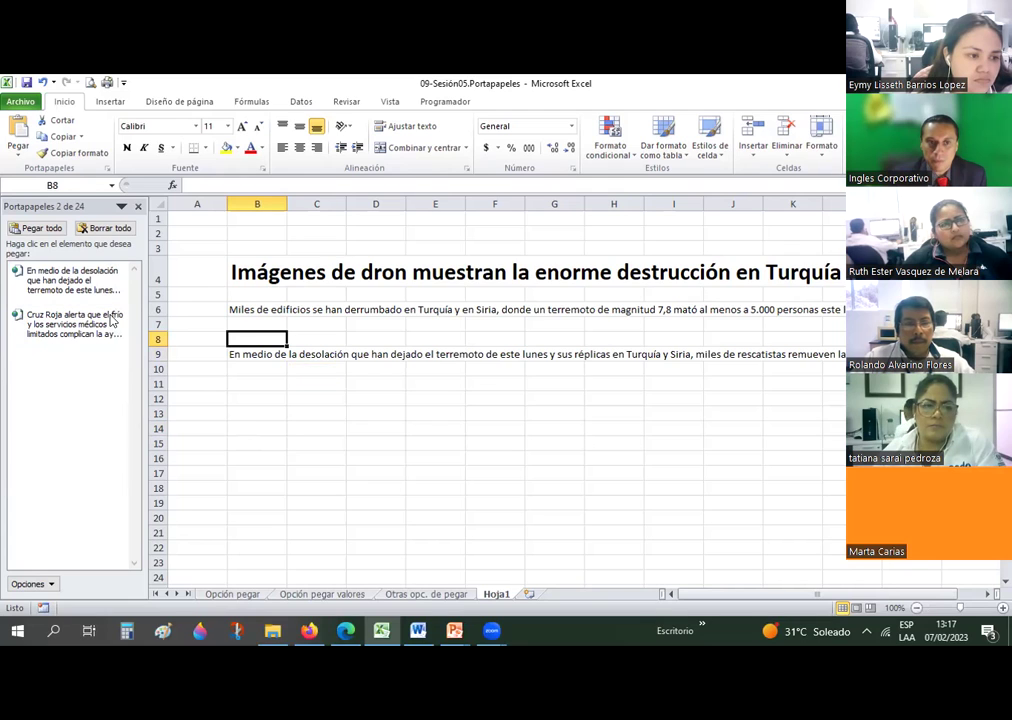
{"action": "left_click", "coordinate": [118, 325]}
{"action": "left_click", "coordinate": [348, 414]}
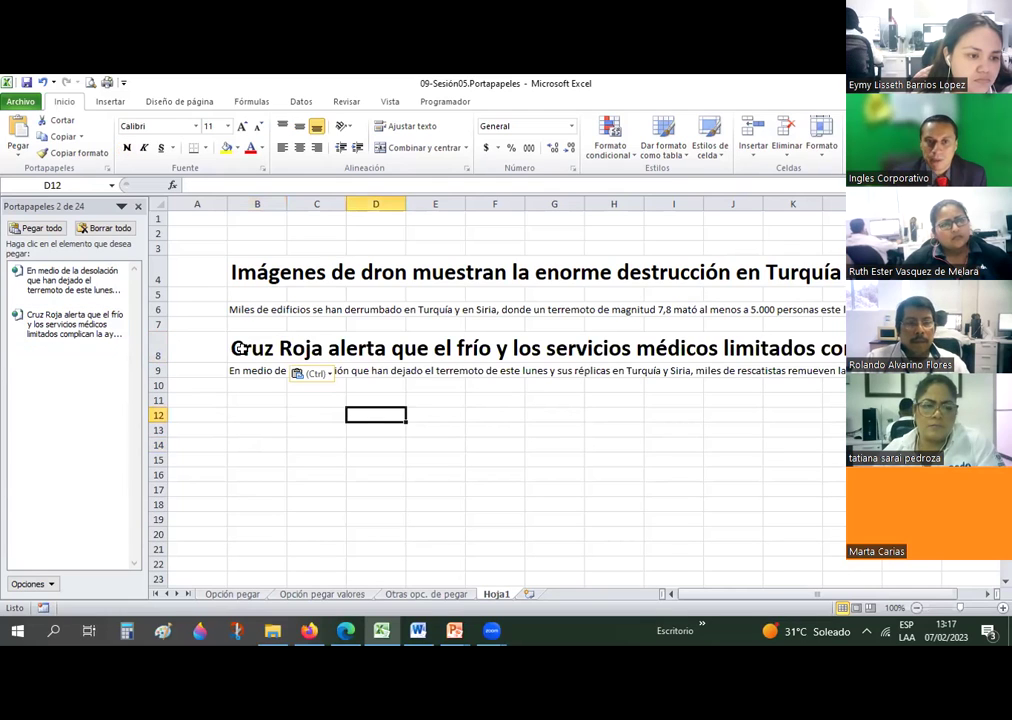
{"action": "left_click", "coordinate": [241, 347]}
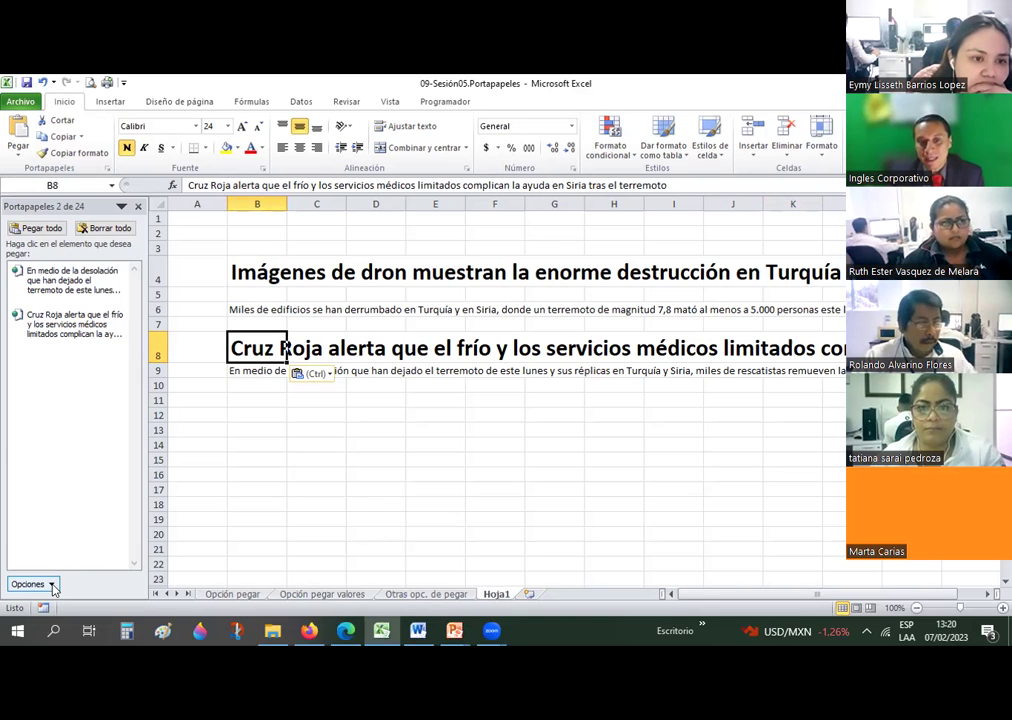
In the Portapapeles Opciones, turn off automatic display and opening on double Ctrl+C
{"action": "left_click", "coordinate": [52, 586]}
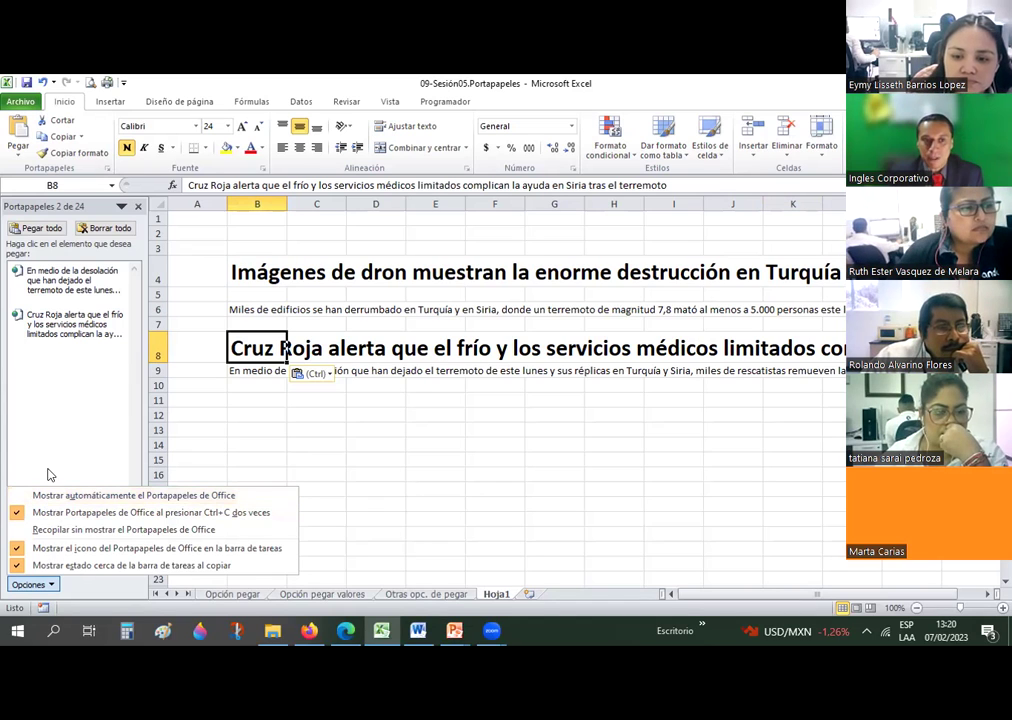
{"action": "left_click", "coordinate": [50, 497]}
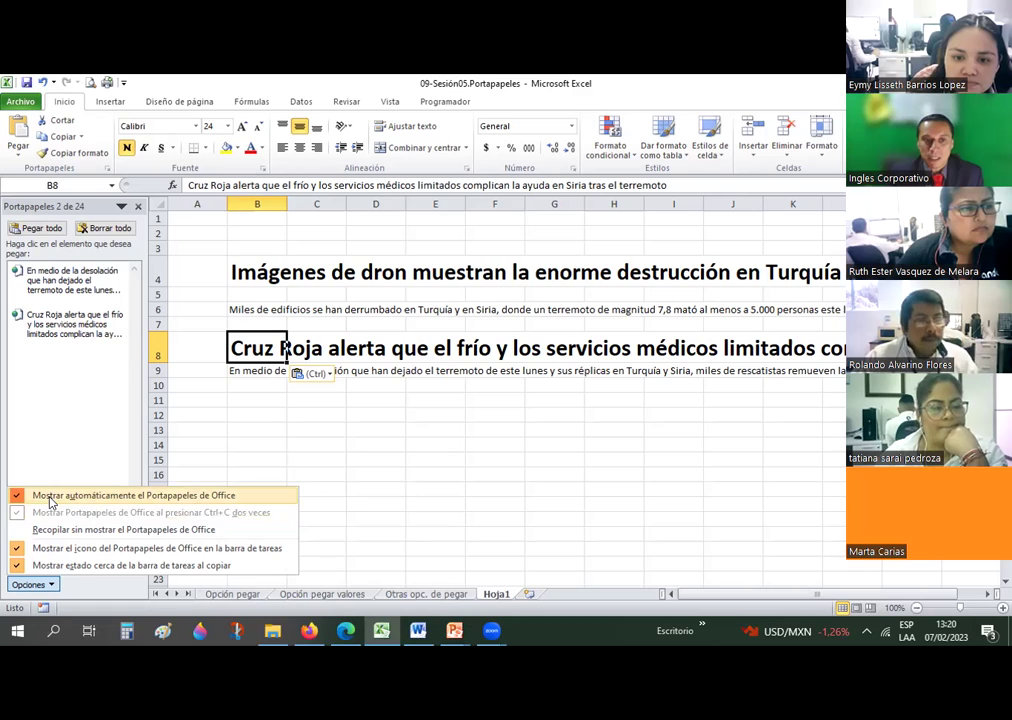
{"action": "left_click", "coordinate": [435, 445]}
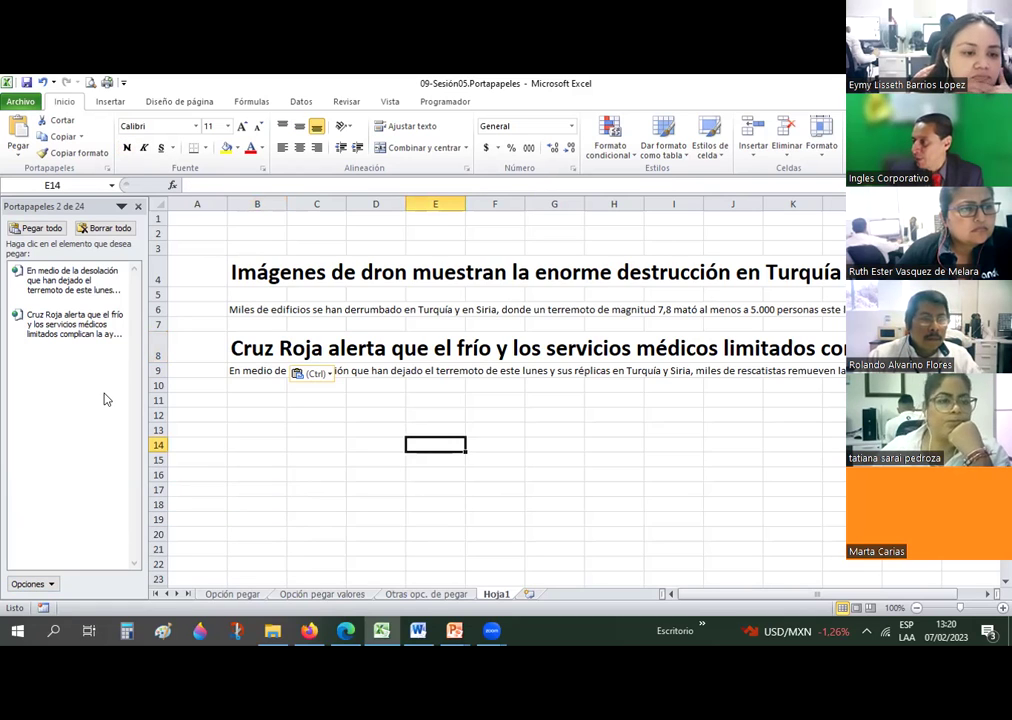
{"action": "left_click", "coordinate": [52, 587]}
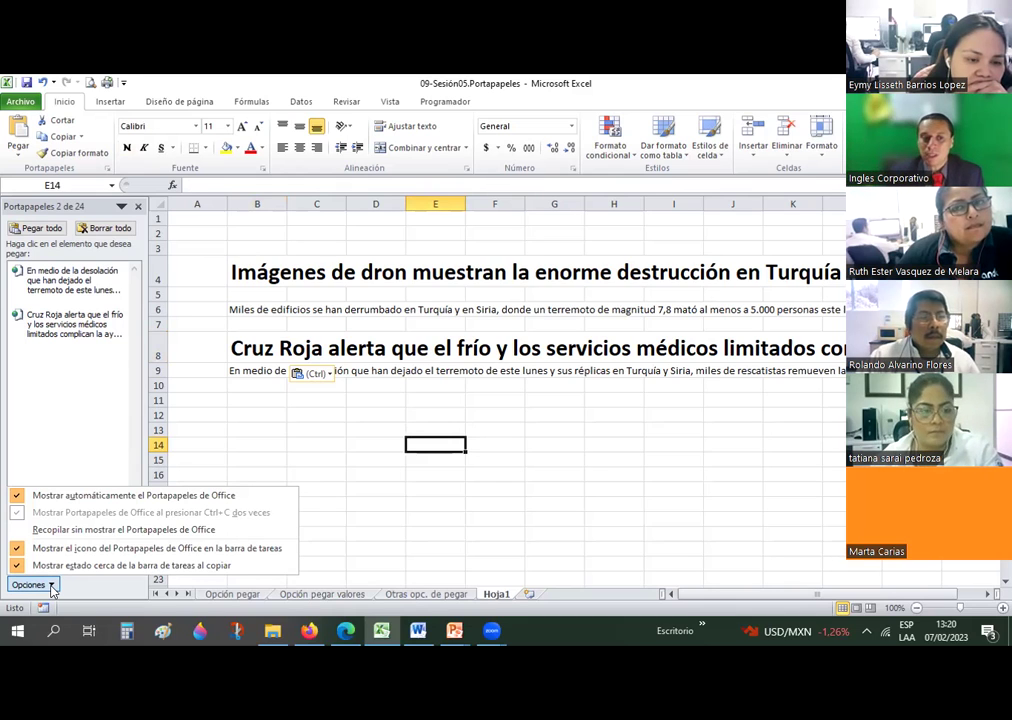
{"action": "left_click", "coordinate": [23, 496]}
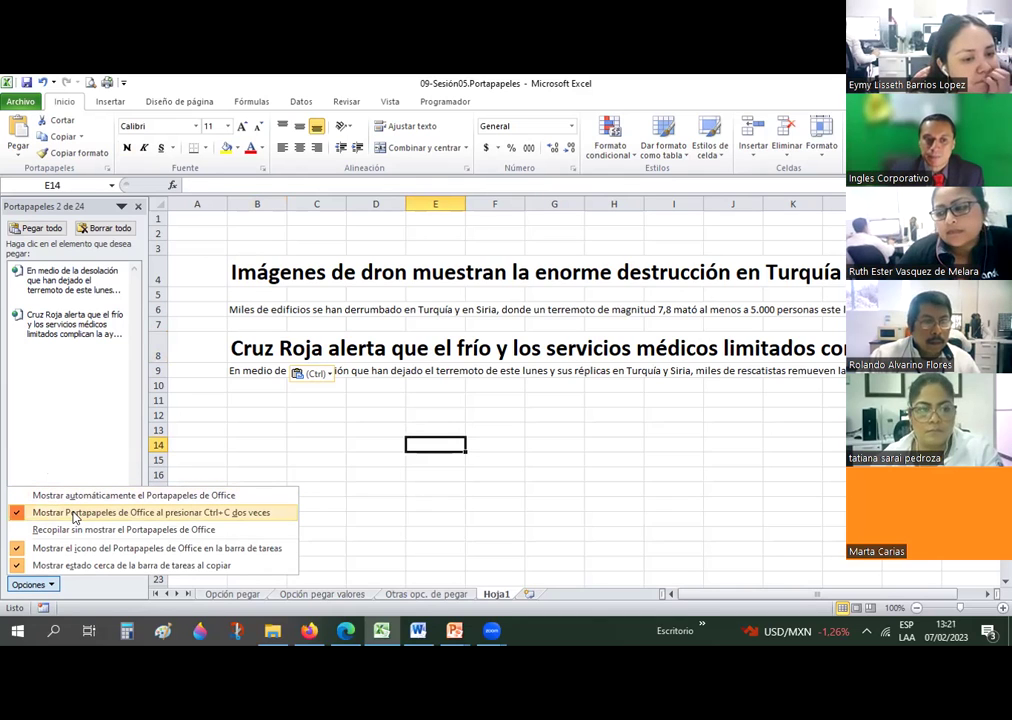
{"action": "left_click", "coordinate": [74, 513]}
{"action": "left_click", "coordinate": [288, 420]}
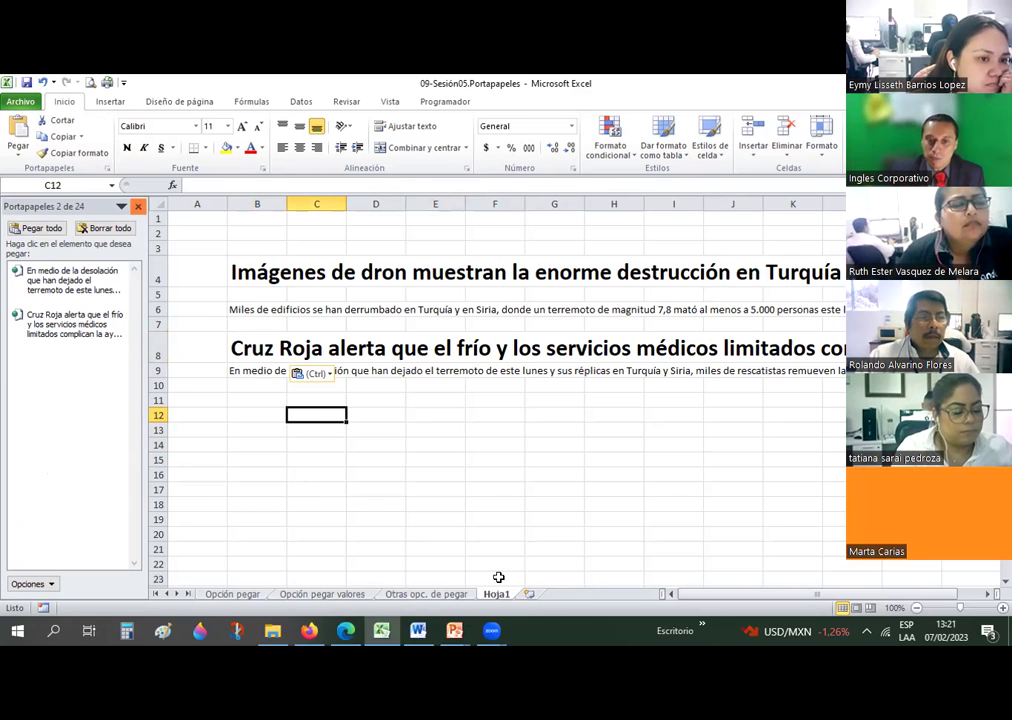
{"action": "mouse_move", "coordinate": [454, 630]}
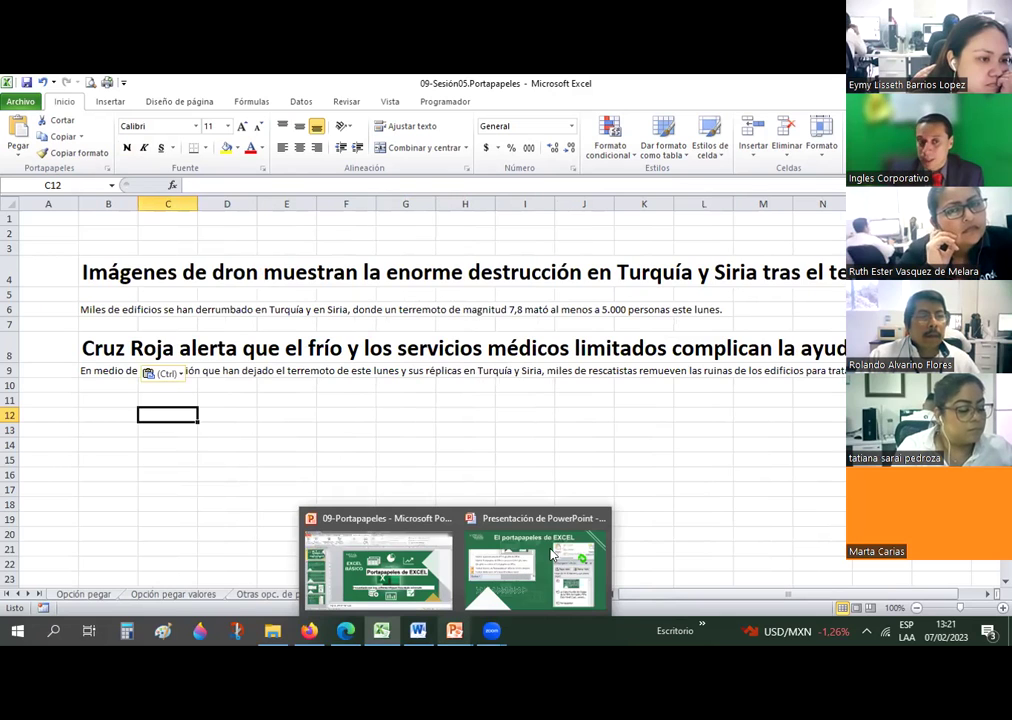
Reopen the Portapapeles pane from the Inicio tab's dialog launcher
{"action": "left_click", "coordinate": [107, 169]}
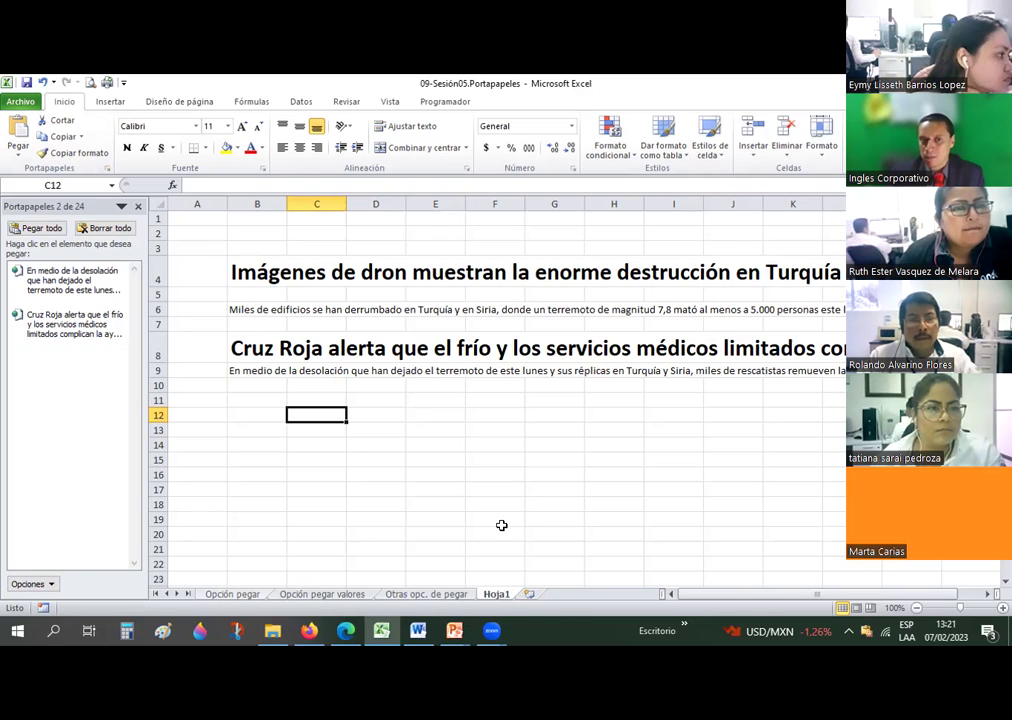
Search 'mundial de clubes' in Firefox and open the Wikipedia Copa Mundial de Clubes article
{"action": "left_click", "coordinate": [310, 628]}
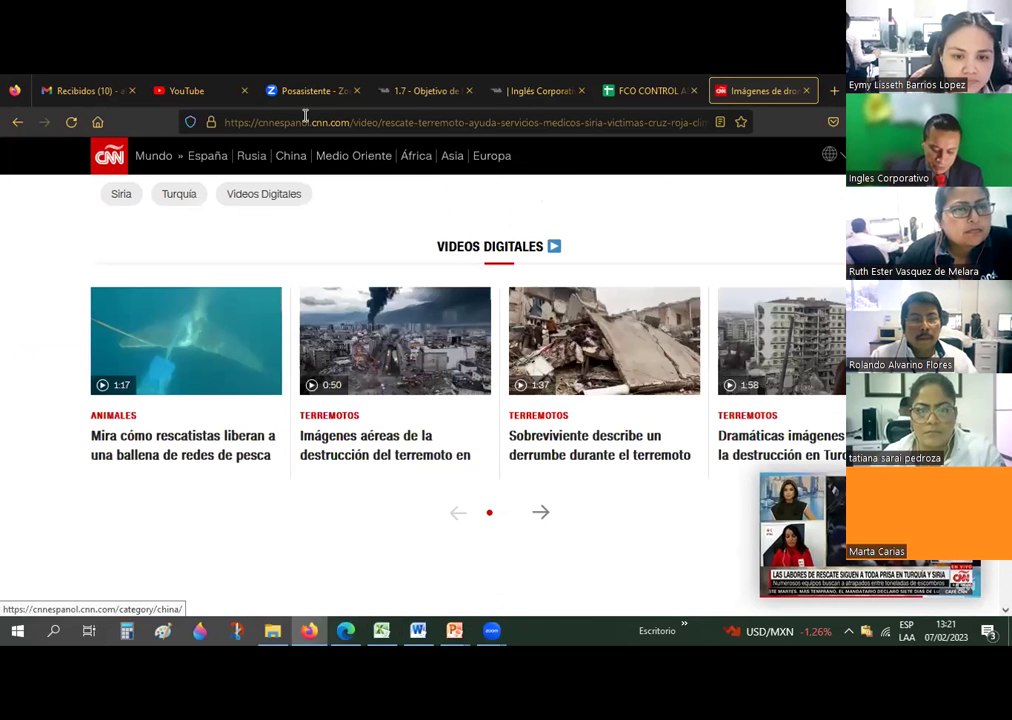
{"action": "left_click", "coordinate": [305, 121]}
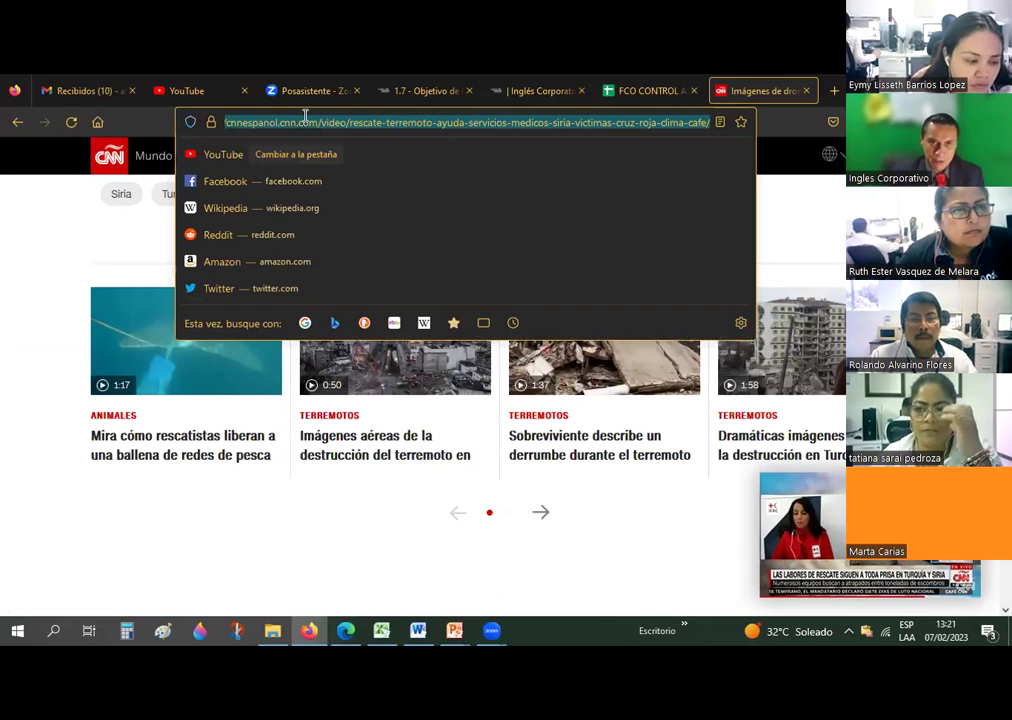
{"action": "type", "text": "mundial de "}
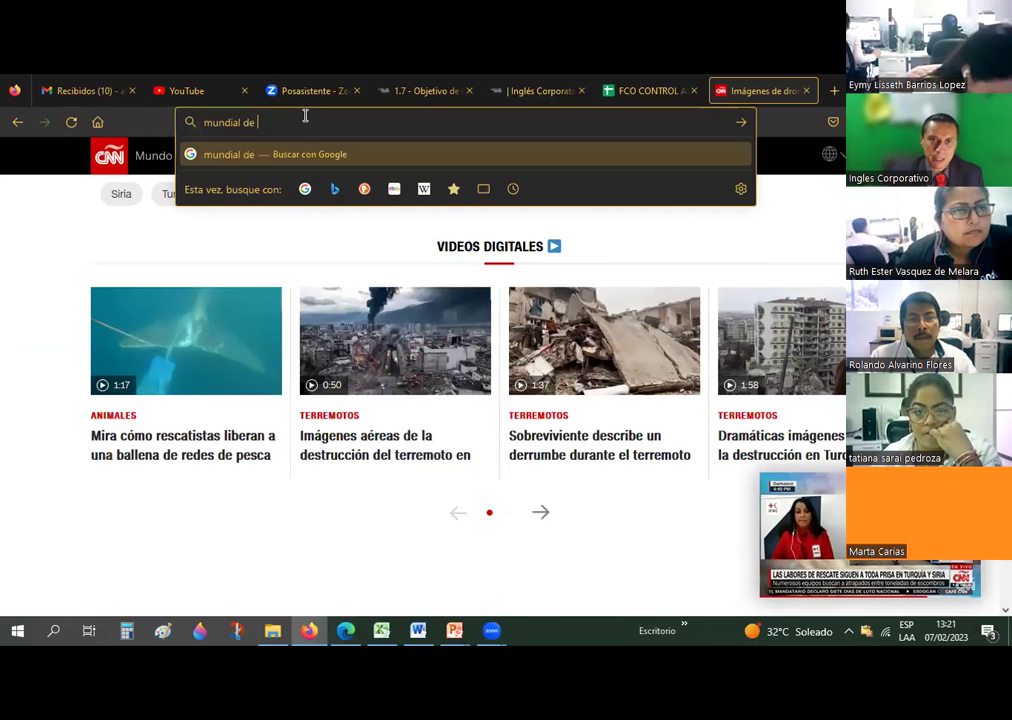
{"action": "type", "text": "lcube"}
{"action": "key", "text": "BackSpace"}
{"action": "key", "text": "BackSpace"}
{"action": "key", "text": "BackSpace"}
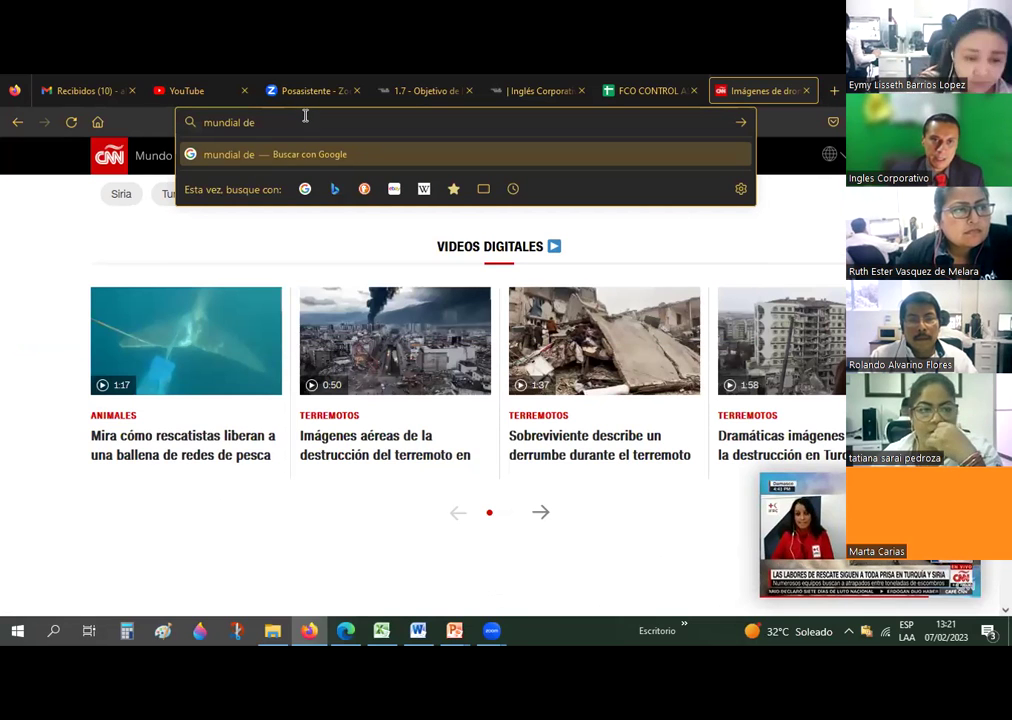
{"action": "type", "text": "clubes"}
{"action": "key", "text": "Return"}
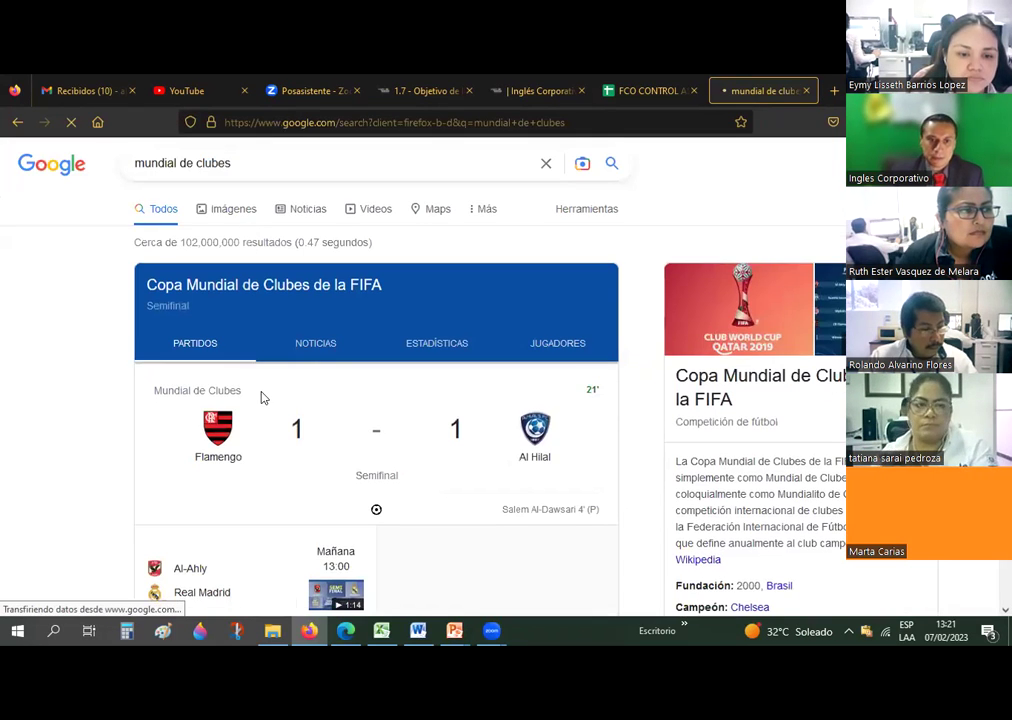
{"action": "scroll", "coordinate": [261, 394], "scroll_direction": "down", "scroll_amount": 5}
{"action": "scroll", "coordinate": [257, 337], "scroll_direction": "down", "scroll_amount": 5}
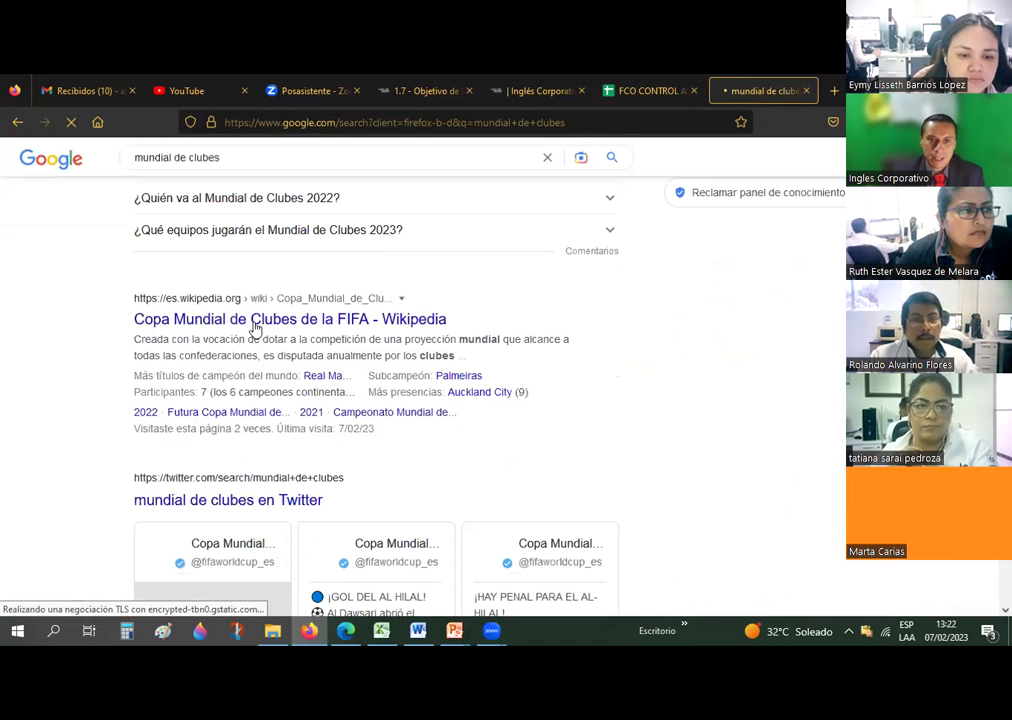
{"action": "left_click", "coordinate": [255, 326]}
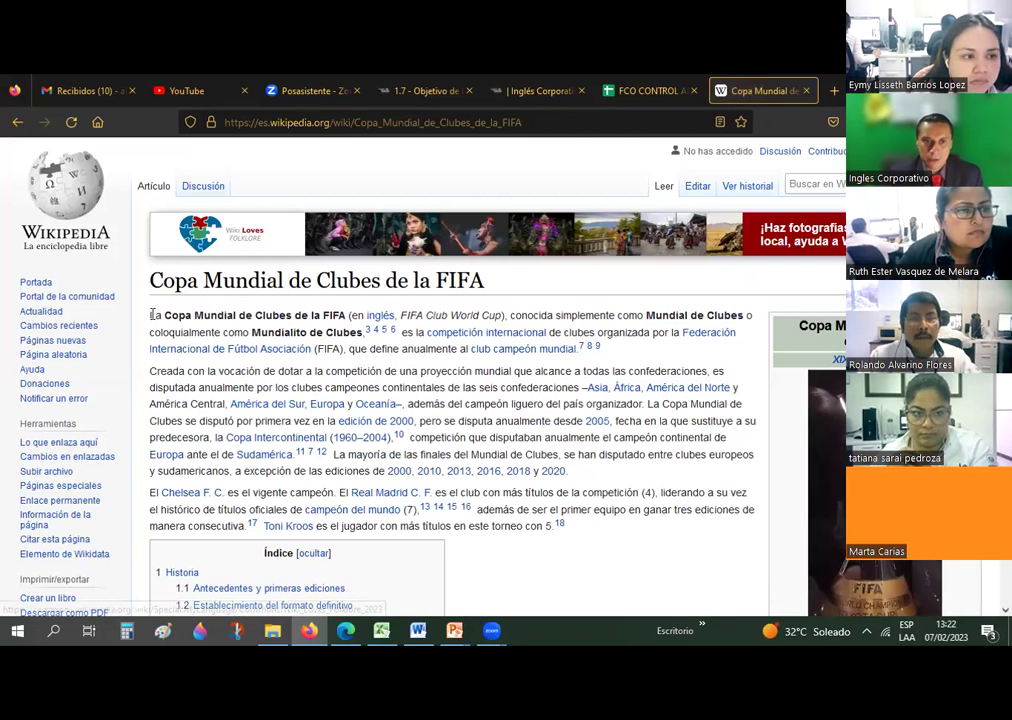
Copy the article's first three paragraphs and switch back to Excel
{"action": "left_click_drag", "start_coordinate": [149, 317], "coordinate": [183, 348]}
{"action": "left_click_drag", "start_coordinate": [585, 531], "coordinate": [547, 385]}
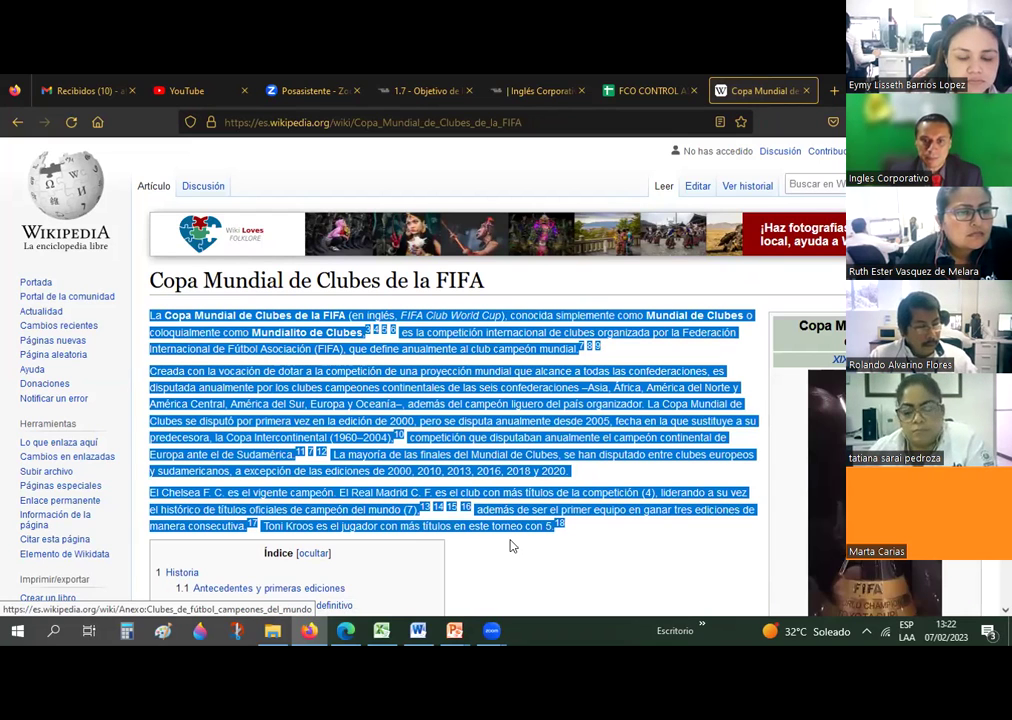
{"action": "key", "text": "ctrl+c"}
{"action": "key", "text": "alt+Tab"}
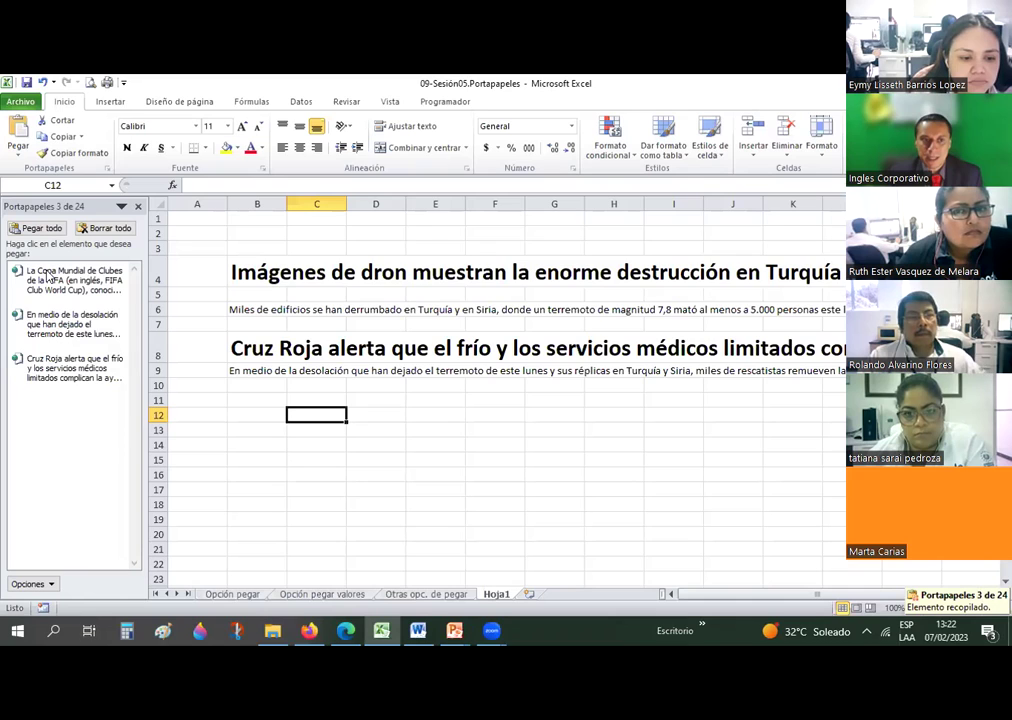
Paste the Wikipedia paragraphs from the clipboard pane into cell B12
{"action": "key", "text": "Left"}
{"action": "left_click", "coordinate": [120, 282]}
{"action": "left_click", "coordinate": [80, 315]}
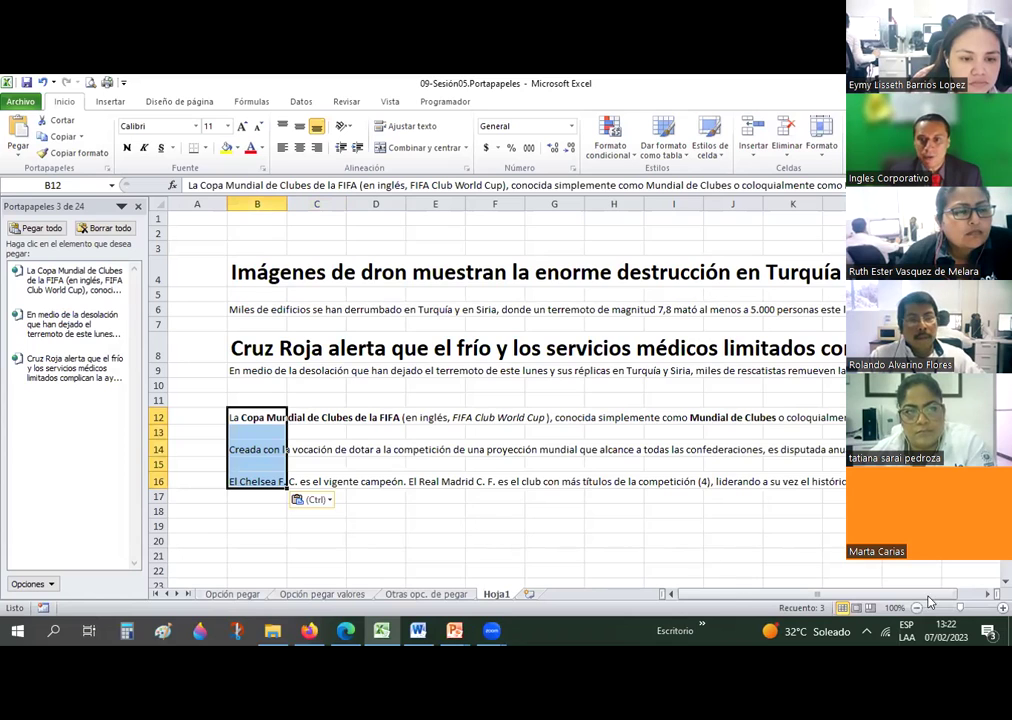
{"action": "scroll", "coordinate": [657, 547], "scroll_direction": "right", "scroll_amount": 1}
{"action": "scroll", "coordinate": [657, 547], "scroll_direction": "left", "scroll_amount": 1}
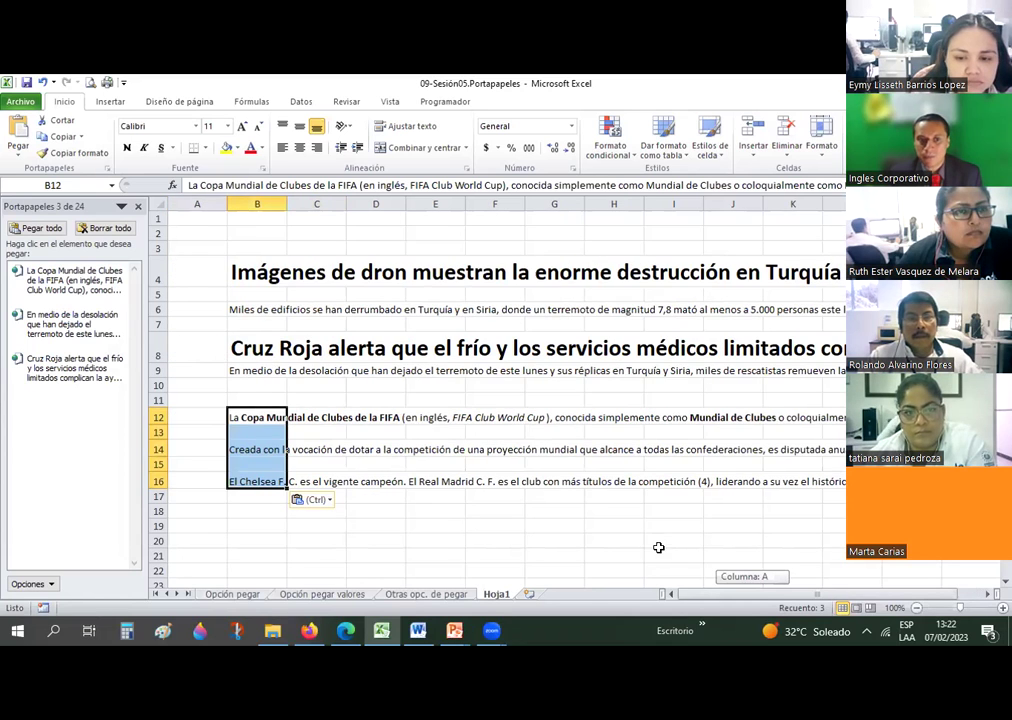
Check the pasted text along row 16, ending back at the row's start
{"action": "key", "text": "alt+Tab"}
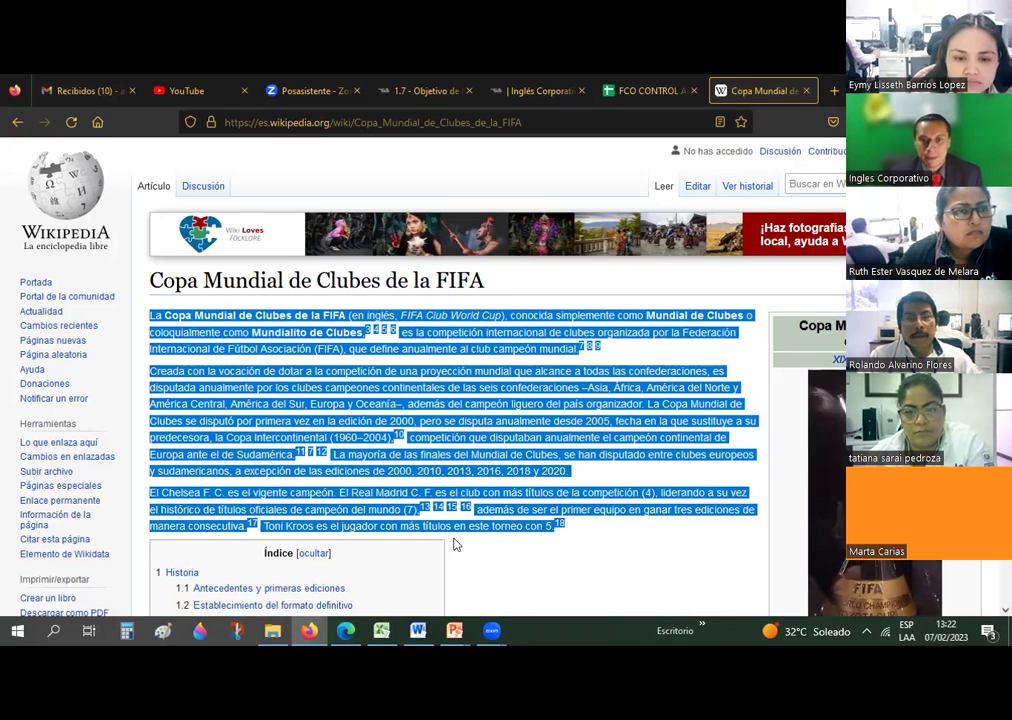
{"action": "key", "text": "alt+Tab"}
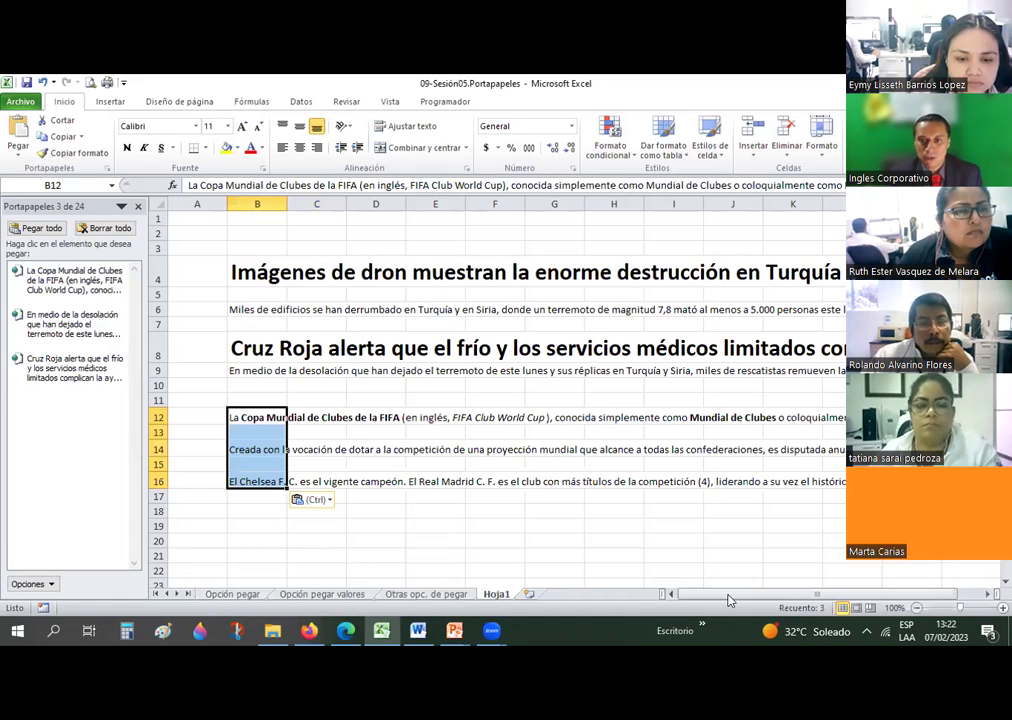
{"action": "left_click", "coordinate": [706, 482]}
{"action": "key", "text": "Right"}
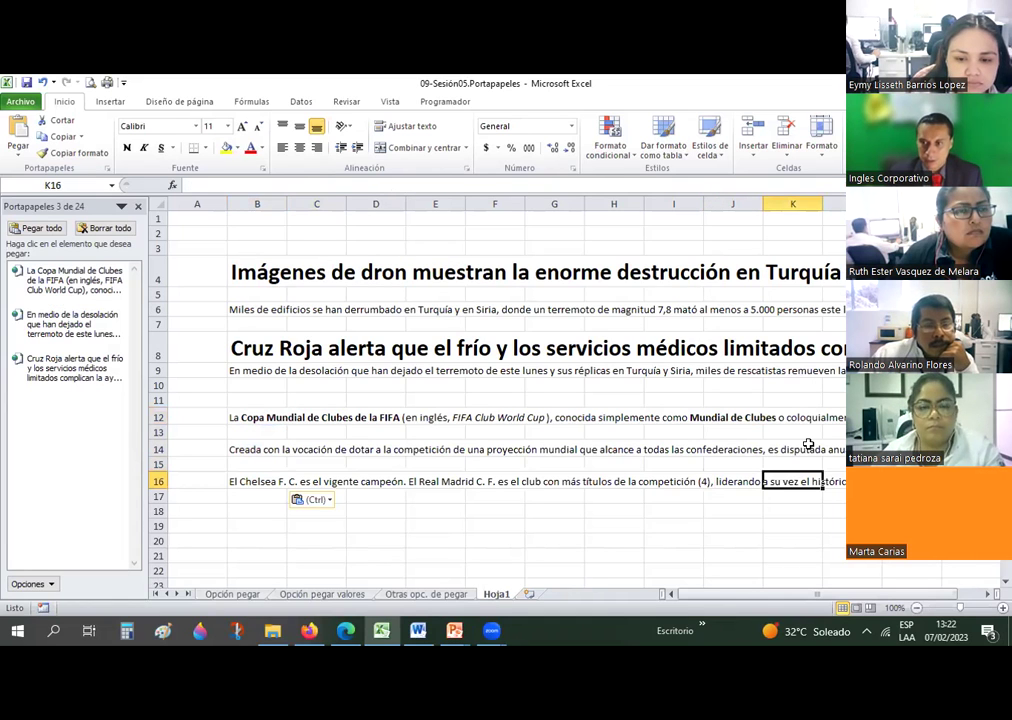
{"action": "key", "text": "Right"}
{"action": "key", "text": "Right"}
{"action": "key", "text": "Right"}
{"action": "key", "text": "Right"}
{"action": "key", "text": "Right"}
{"action": "key", "text": "Right"}
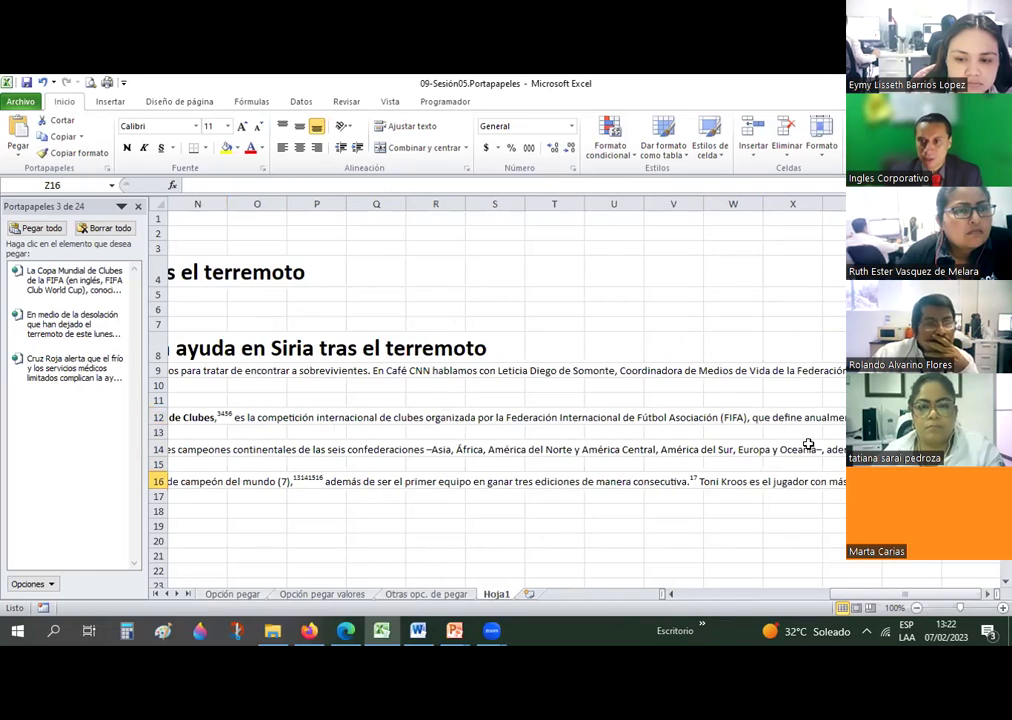
{"action": "key", "text": "Left"}
{"action": "key", "text": "Left"}
{"action": "key", "text": "Left"}
{"action": "key", "text": "Left"}
{"action": "key", "text": "Left"}
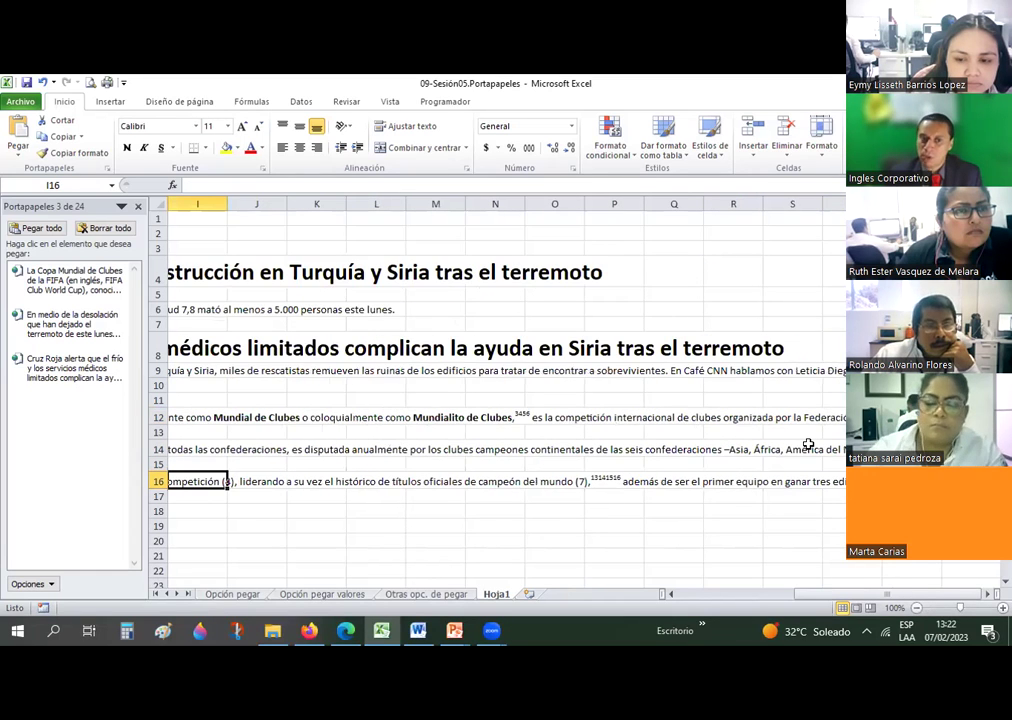
{"action": "key", "text": "Home"}
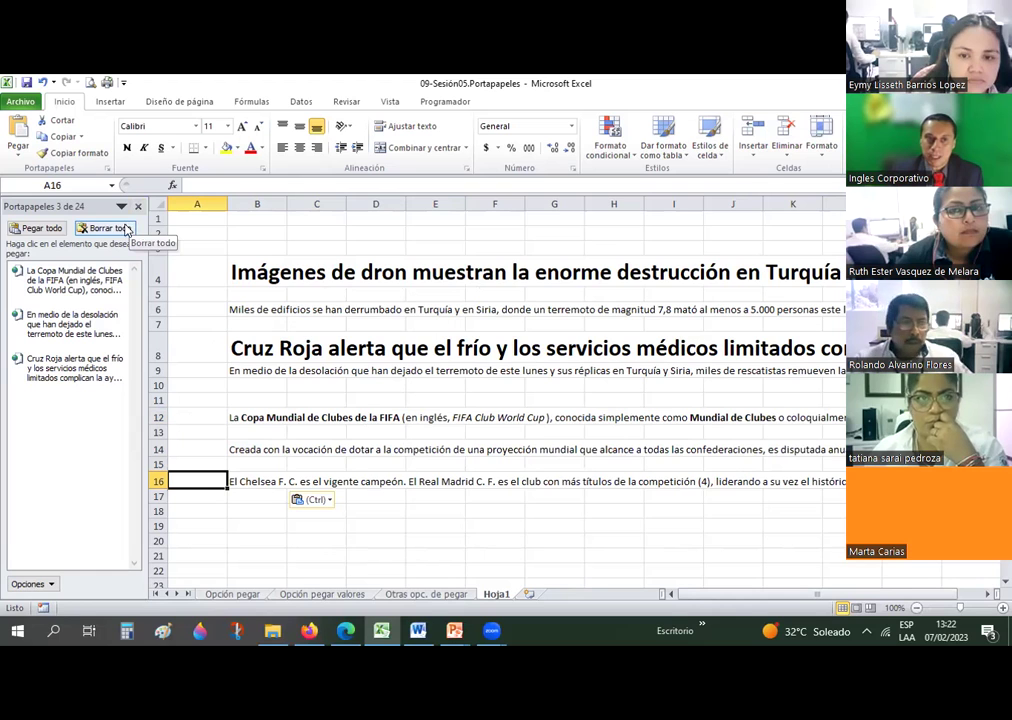
Copy the FIFA trophy image from the Wikipedia infobox in Firefox
{"action": "key", "text": "alt+Tab"}
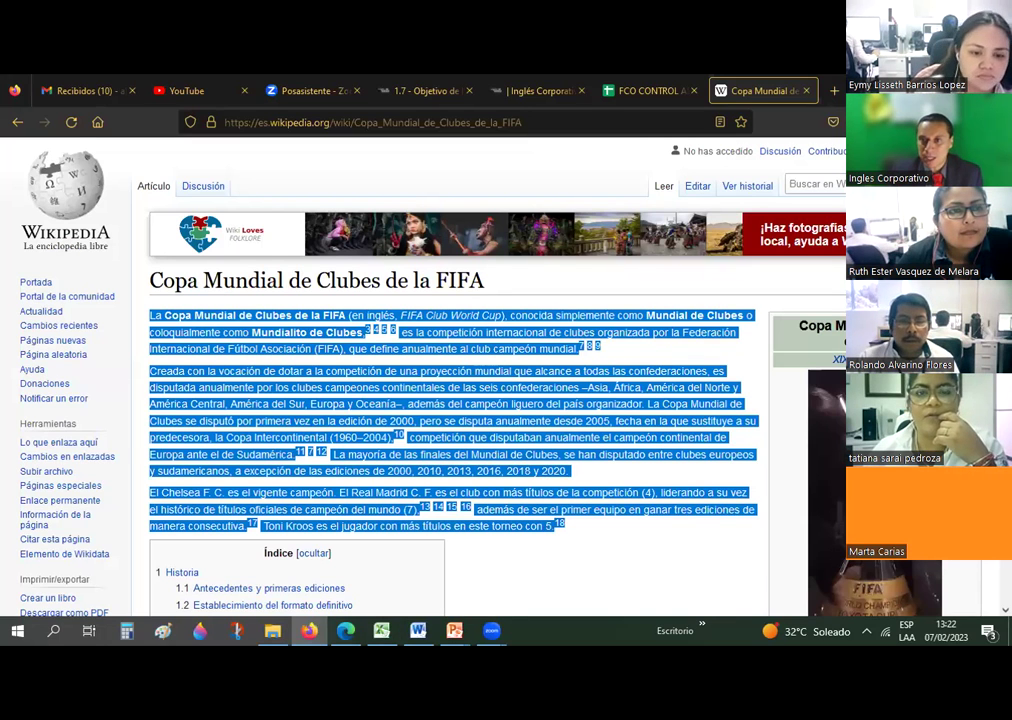
{"action": "right_click", "coordinate": [810, 430]}
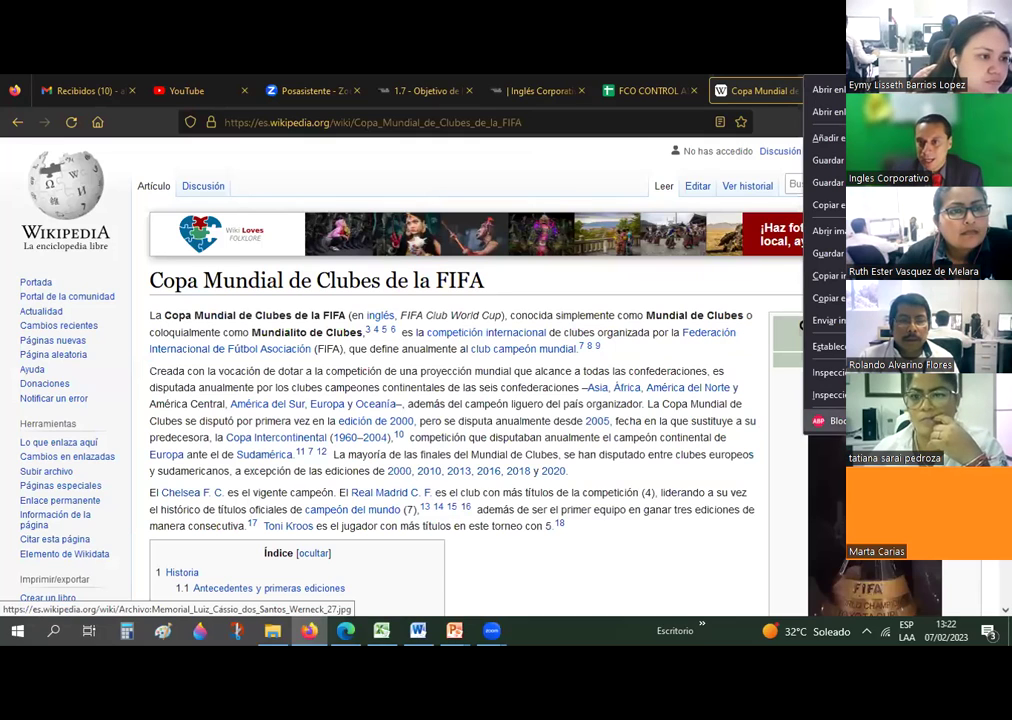
{"action": "left_click", "coordinate": [828, 285]}
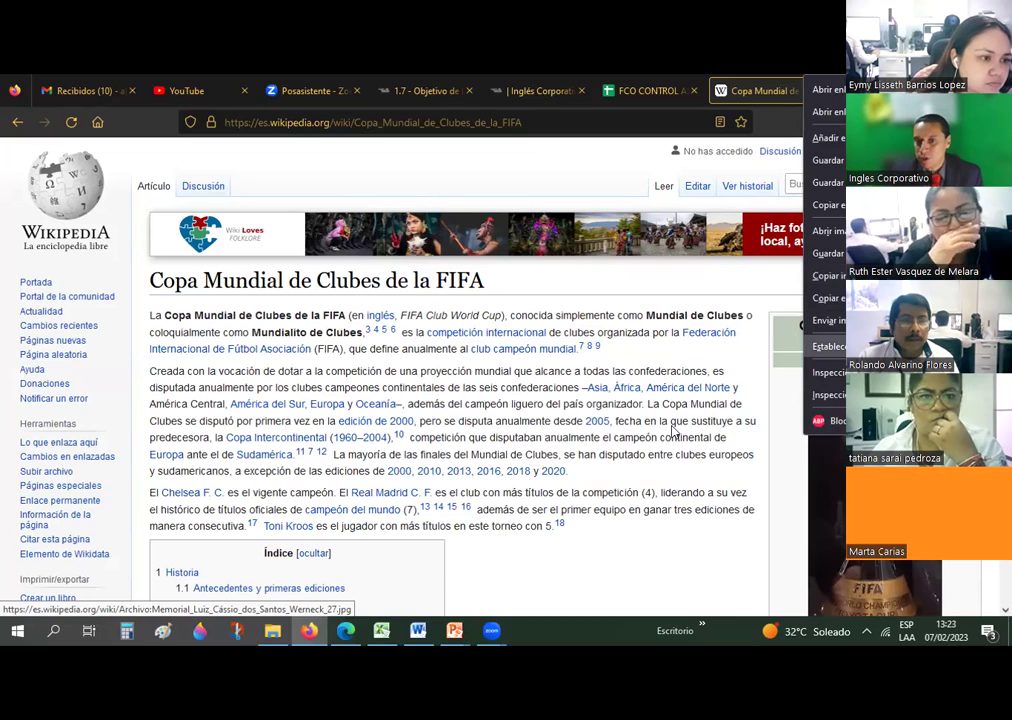
{"action": "right_click", "coordinate": [829, 450]}
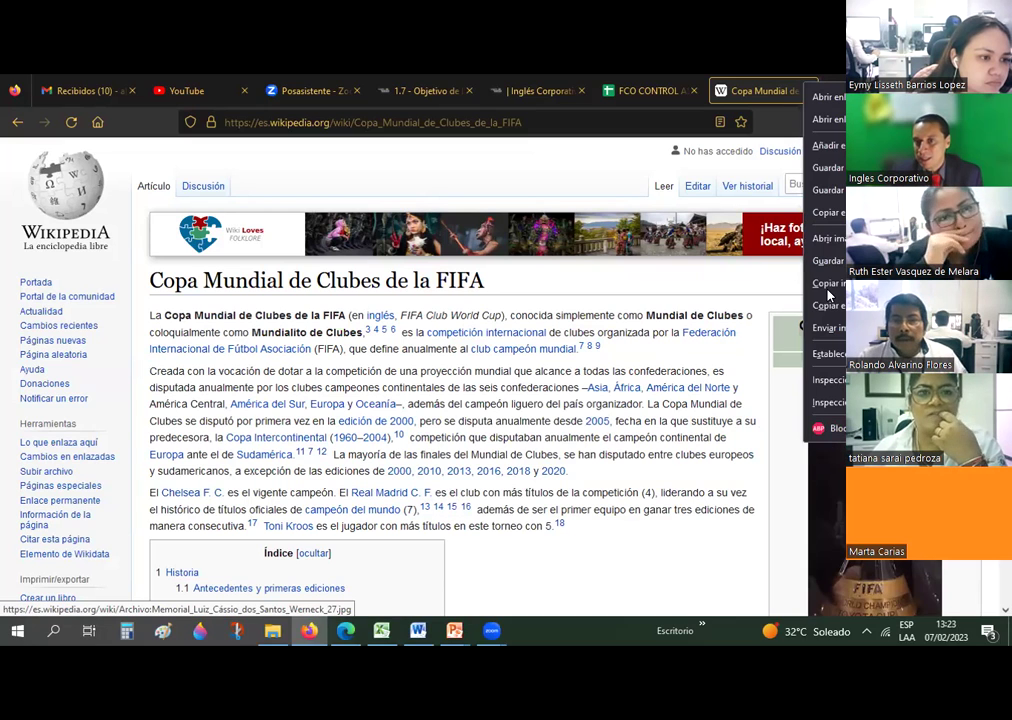
{"action": "left_click", "coordinate": [828, 288]}
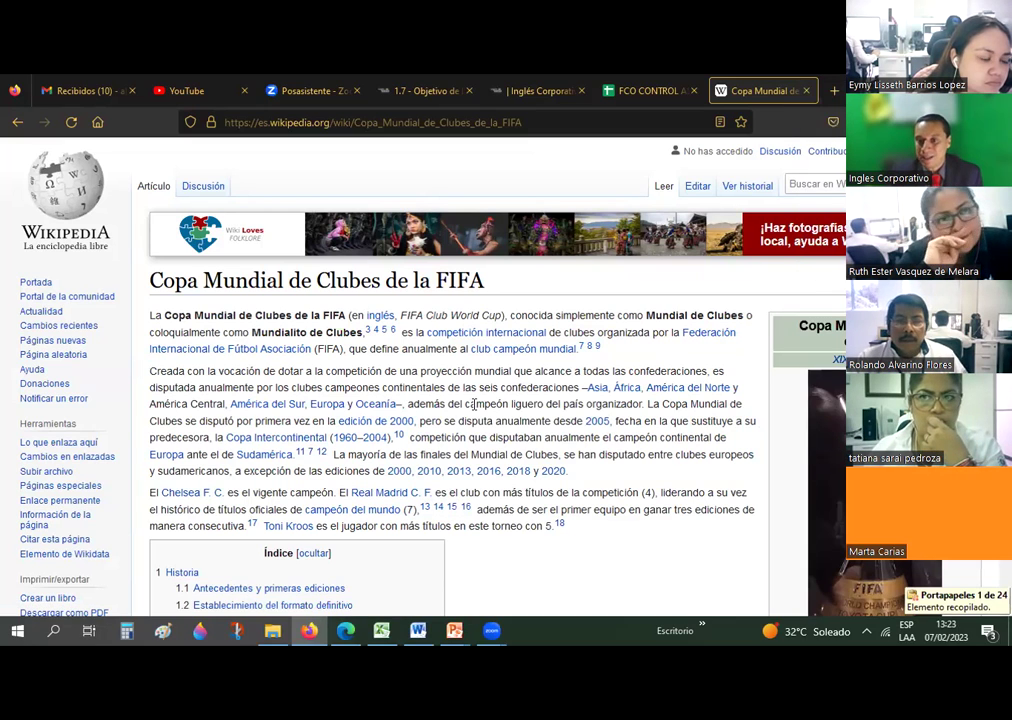
{"action": "key", "text": "alt+Tab"}
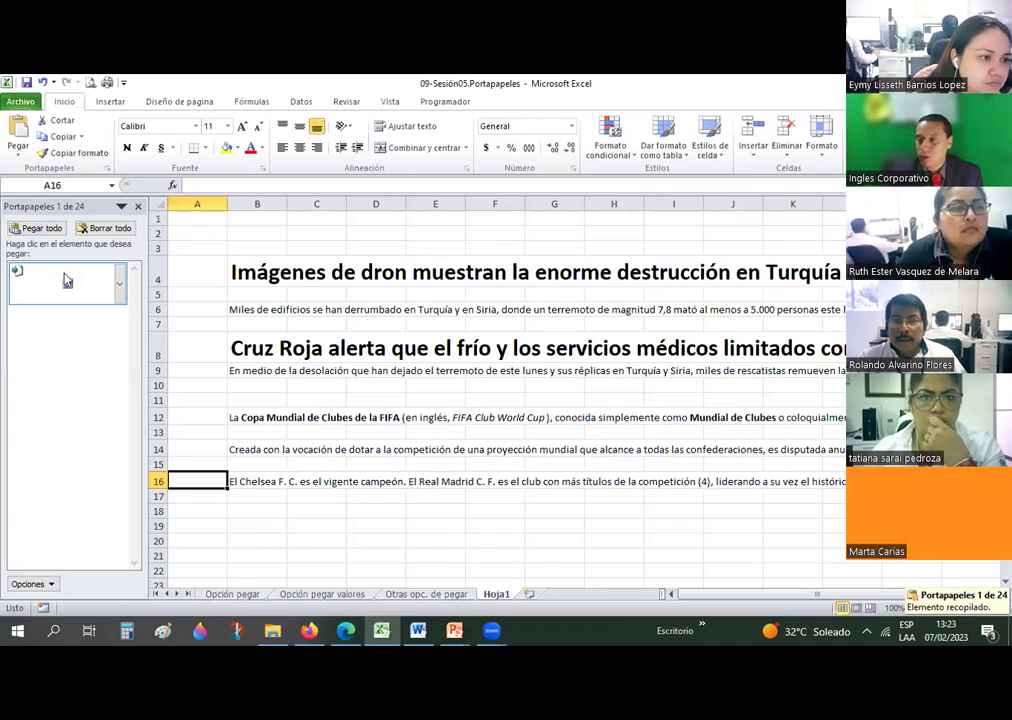
{"action": "left_click", "coordinate": [269, 524]}
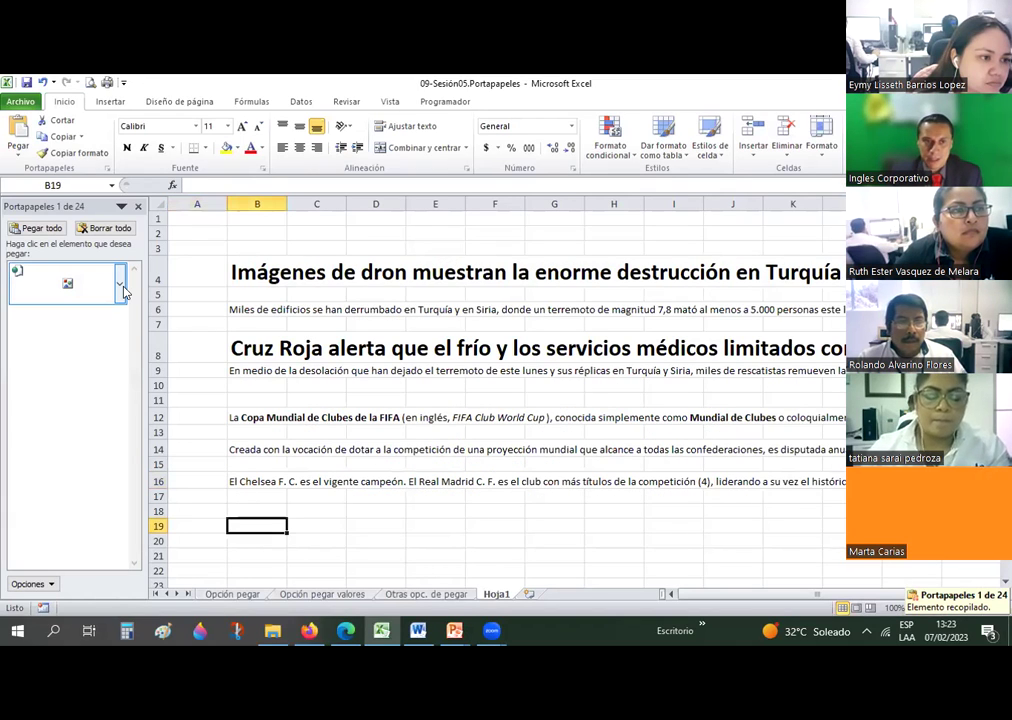
{"action": "left_click", "coordinate": [119, 284]}
{"action": "left_click", "coordinate": [85, 315]}
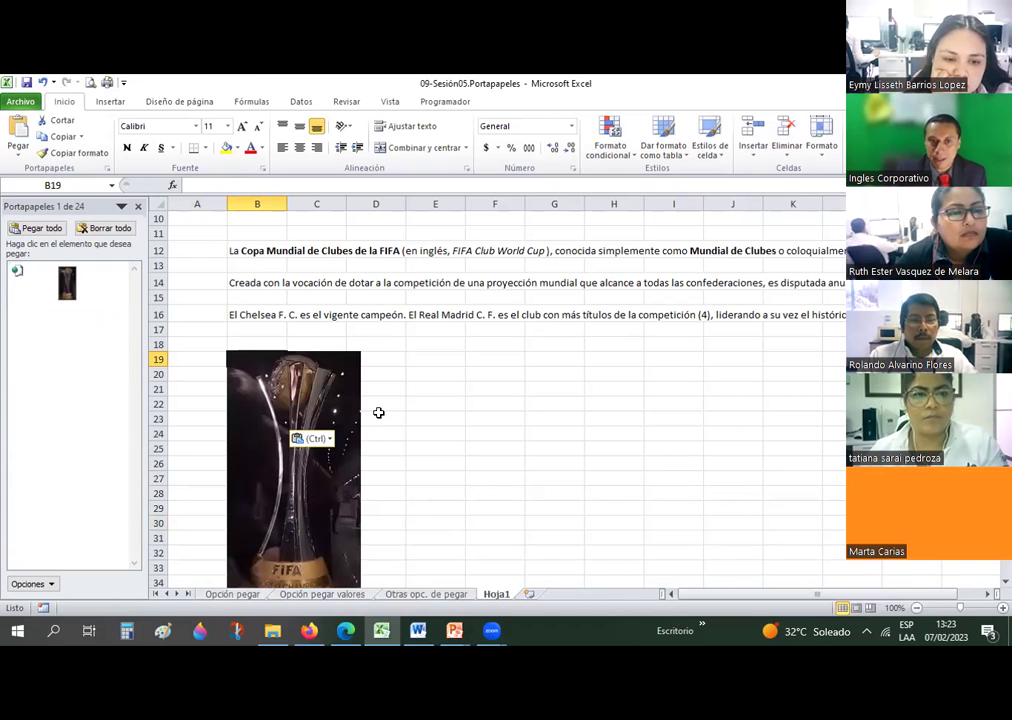
Select cell E28 beside the pasted trophy image, then switch back to Firefox
{"action": "scroll", "coordinate": [424, 398], "scroll_direction": "down", "scroll_amount": 2}
{"action": "left_click", "coordinate": [424, 398]}
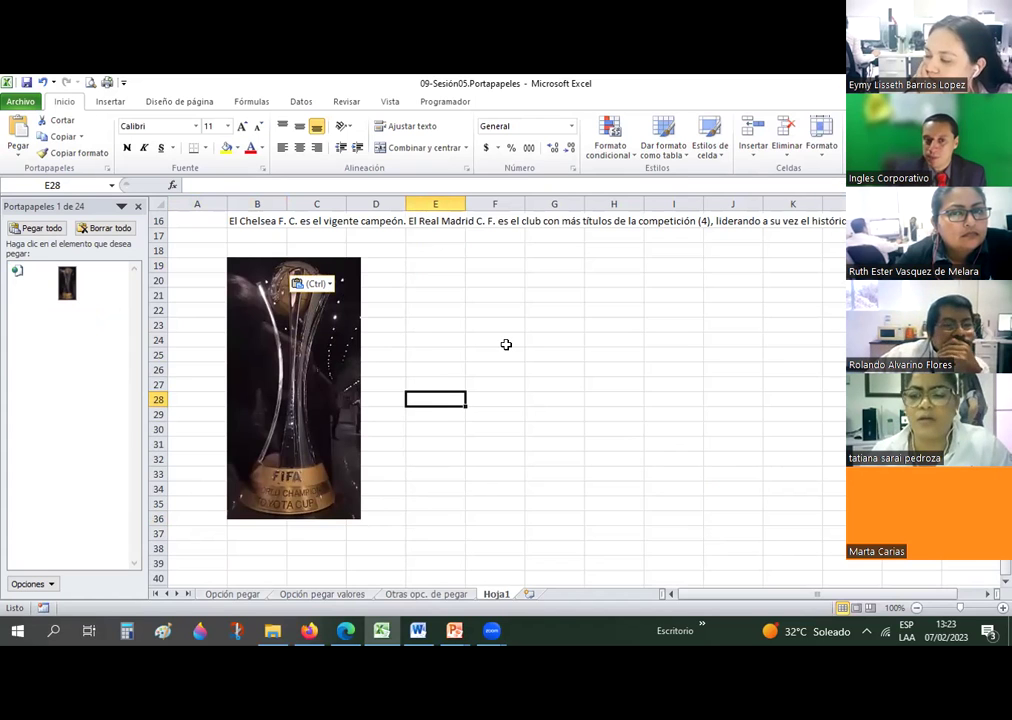
{"action": "key", "text": "alt+Tab"}
Dismiss the infobox image's menu without copying and bring the Excel workbook back
{"action": "scroll", "coordinate": [604, 392], "scroll_direction": "down", "scroll_amount": 2}
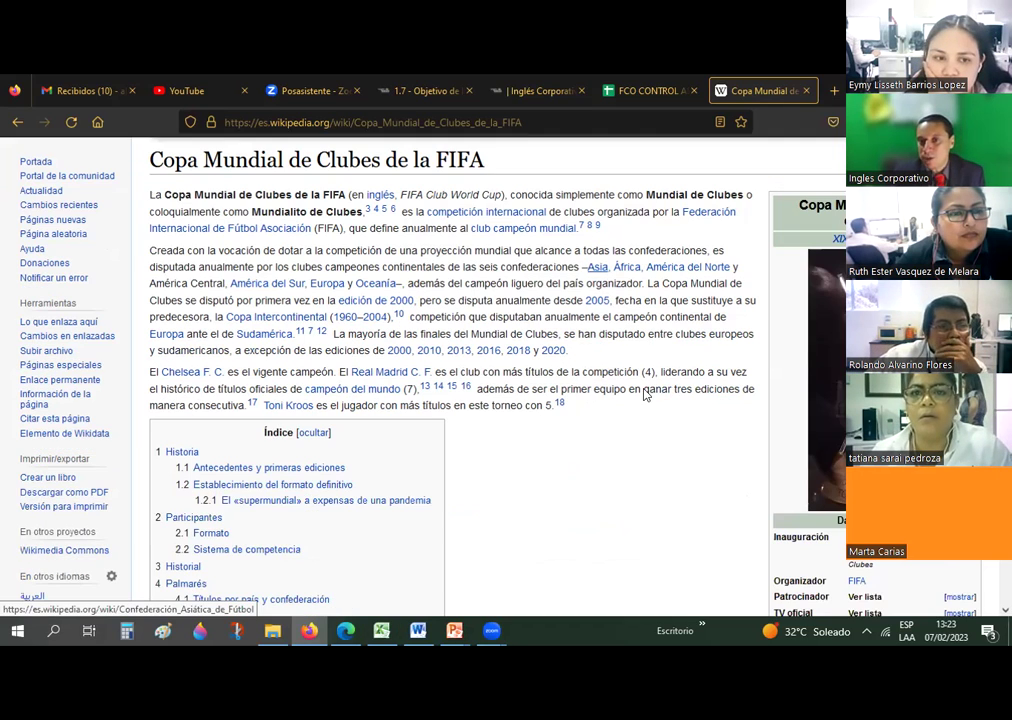
{"action": "scroll", "coordinate": [826, 360], "scroll_direction": "up", "scroll_amount": 1}
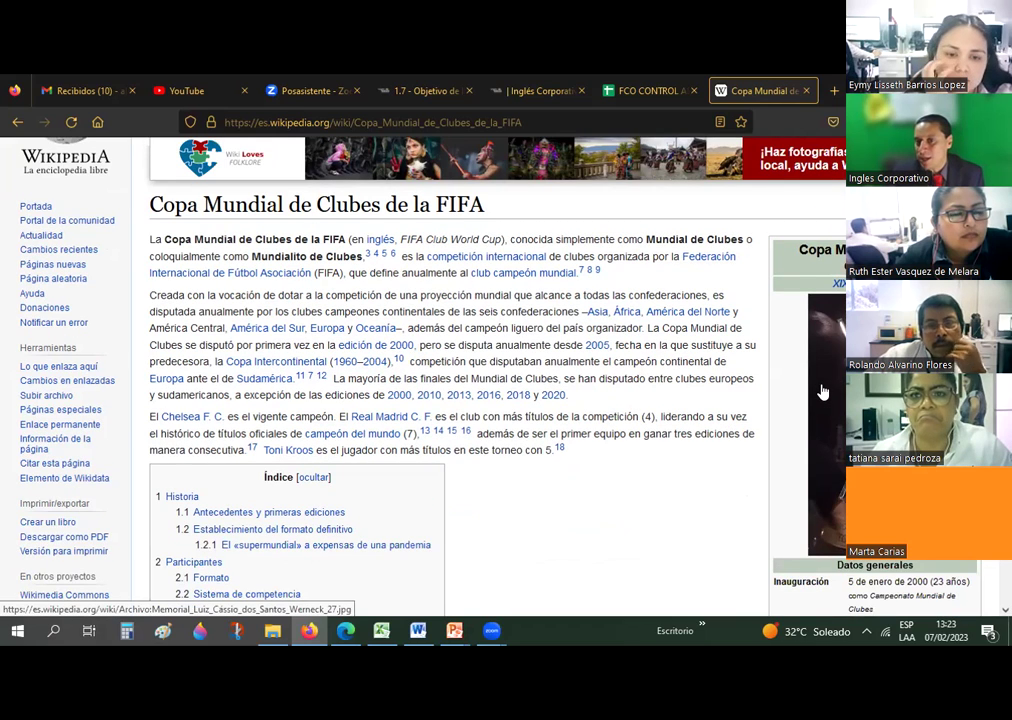
{"action": "right_click", "coordinate": [822, 392]}
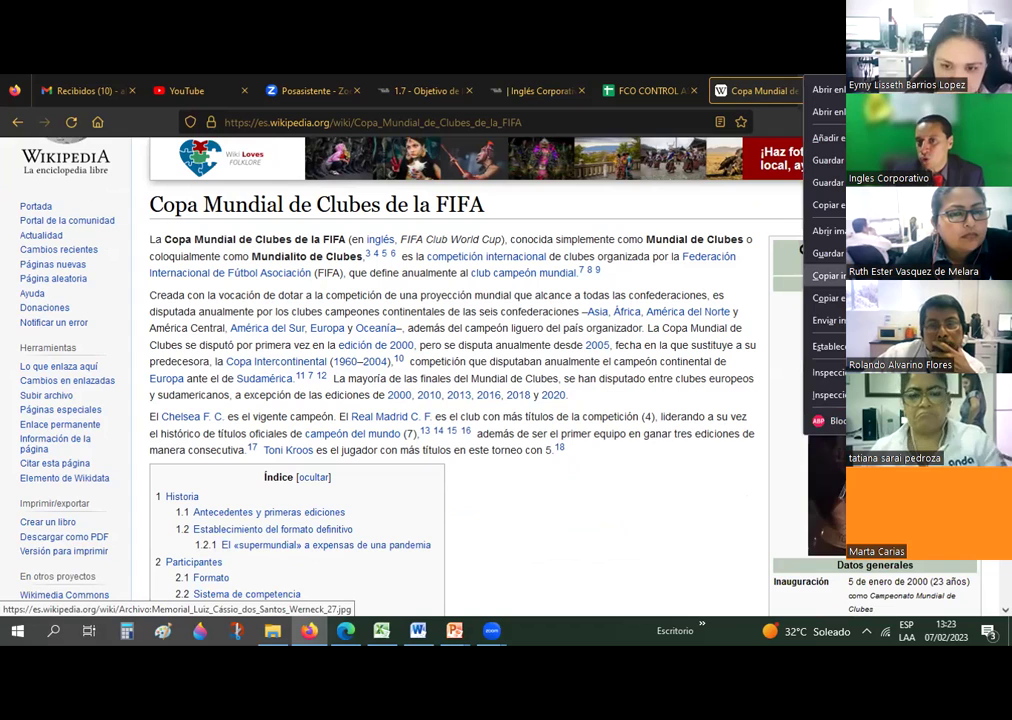
{"action": "left_click", "coordinate": [826, 275]}
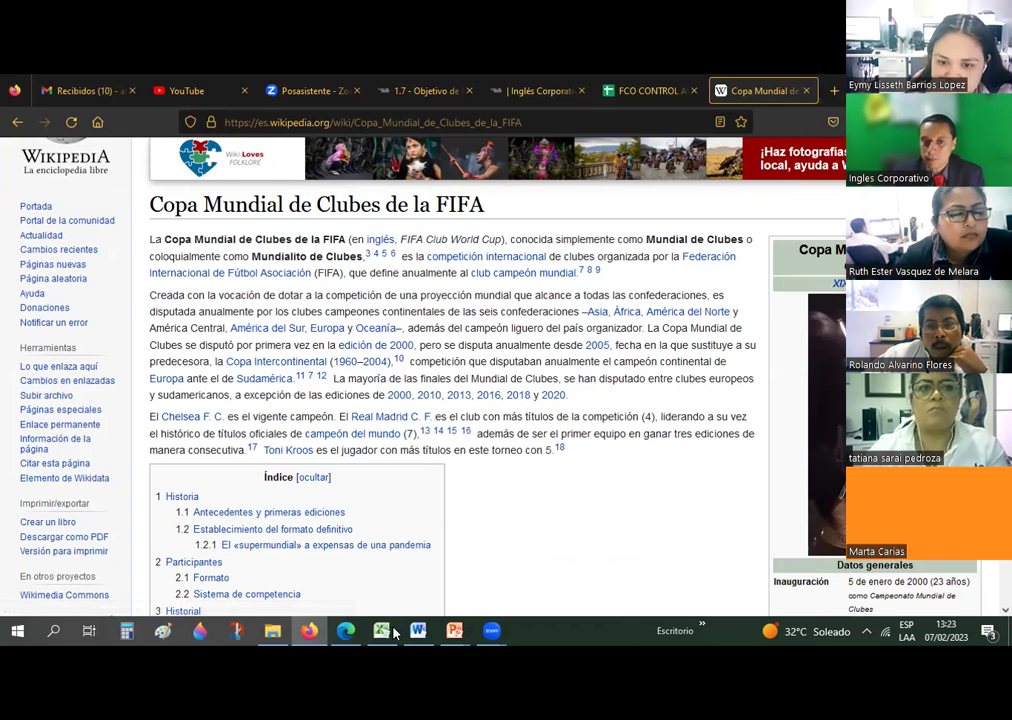
{"action": "left_click", "coordinate": [379, 631]}
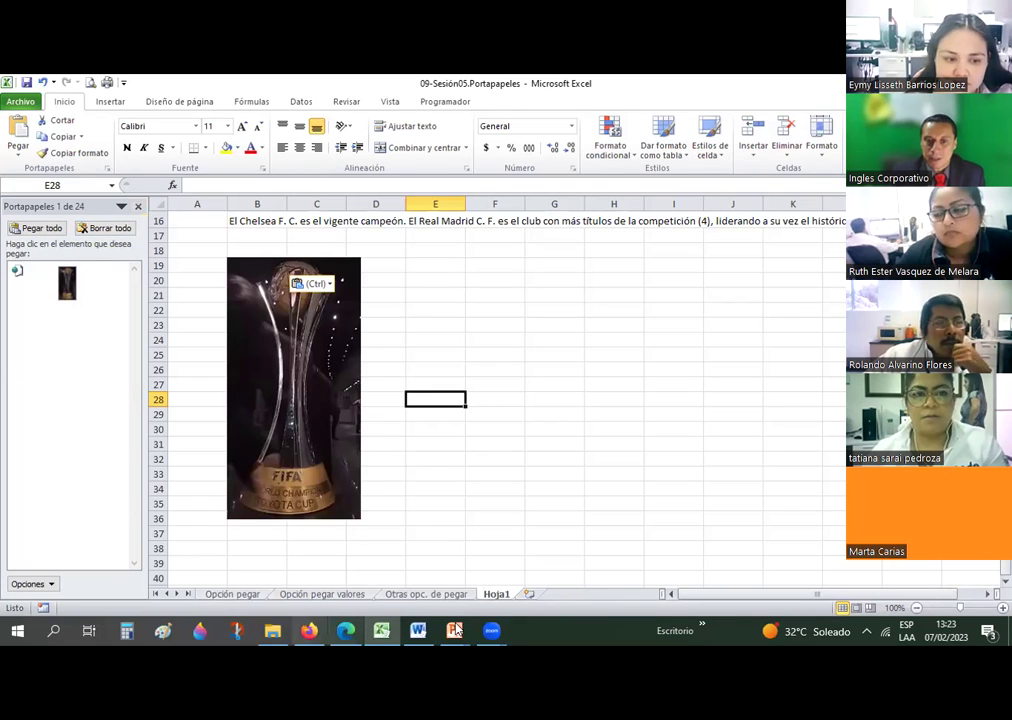
Show PowerPoint's 'El pegado especial de EXCEL' slide, then cycle windows toward Excel
{"action": "mouse_move", "coordinate": [454, 630]}
{"action": "left_click", "coordinate": [533, 565]}
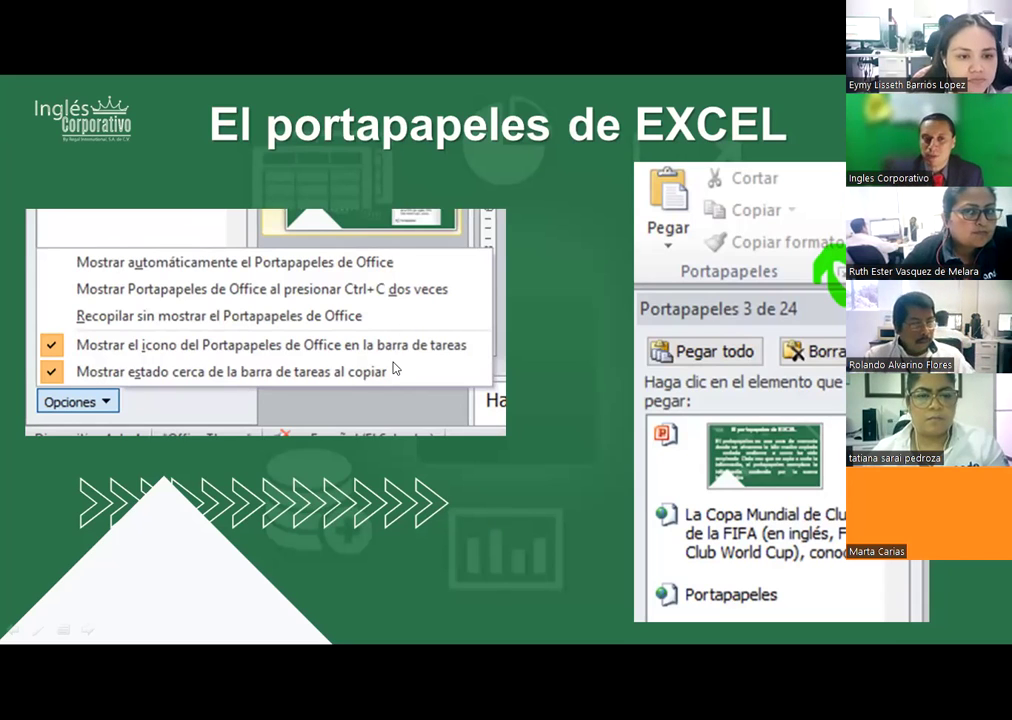
{"action": "left_click", "coordinate": [575, 364]}
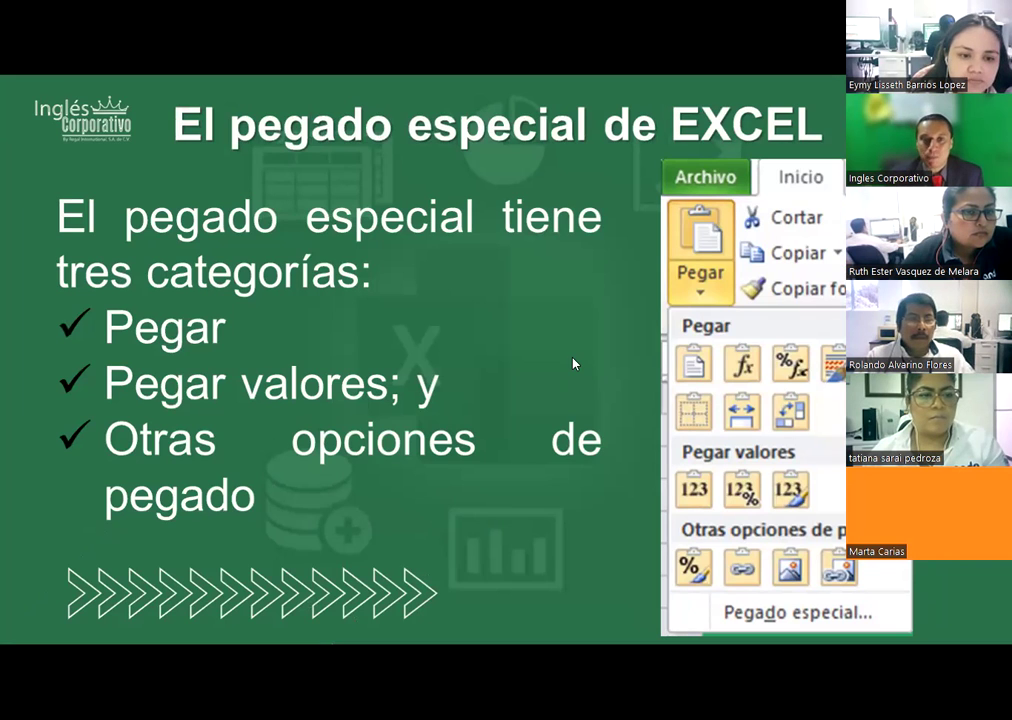
{"action": "key", "text": "alt+Tab"}
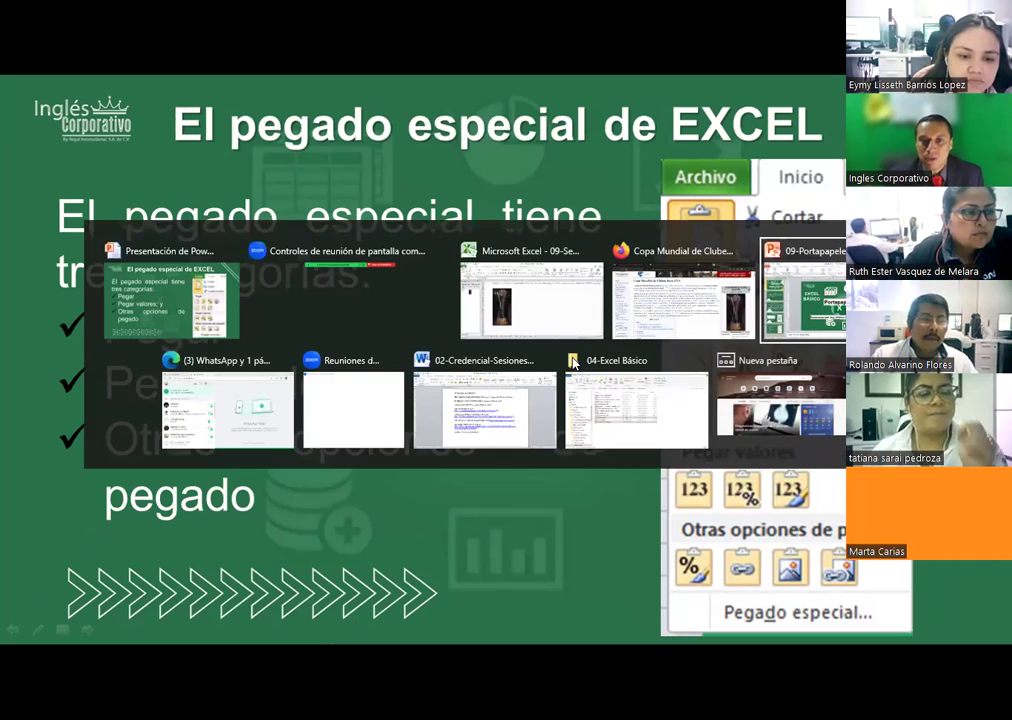
{"action": "key", "text": "Up"}
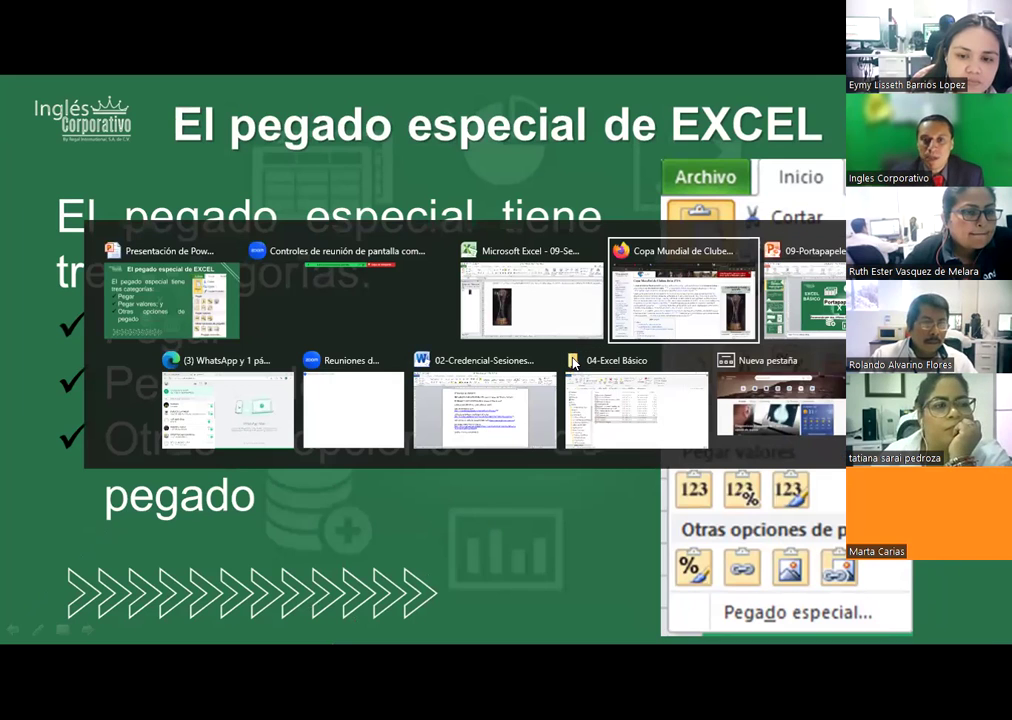
{"action": "key", "text": "Right"}
{"action": "key", "text": "Right"}
{"action": "key", "text": "Right"}
{"action": "key", "text": "Right"}
{"action": "key", "text": "Right"}
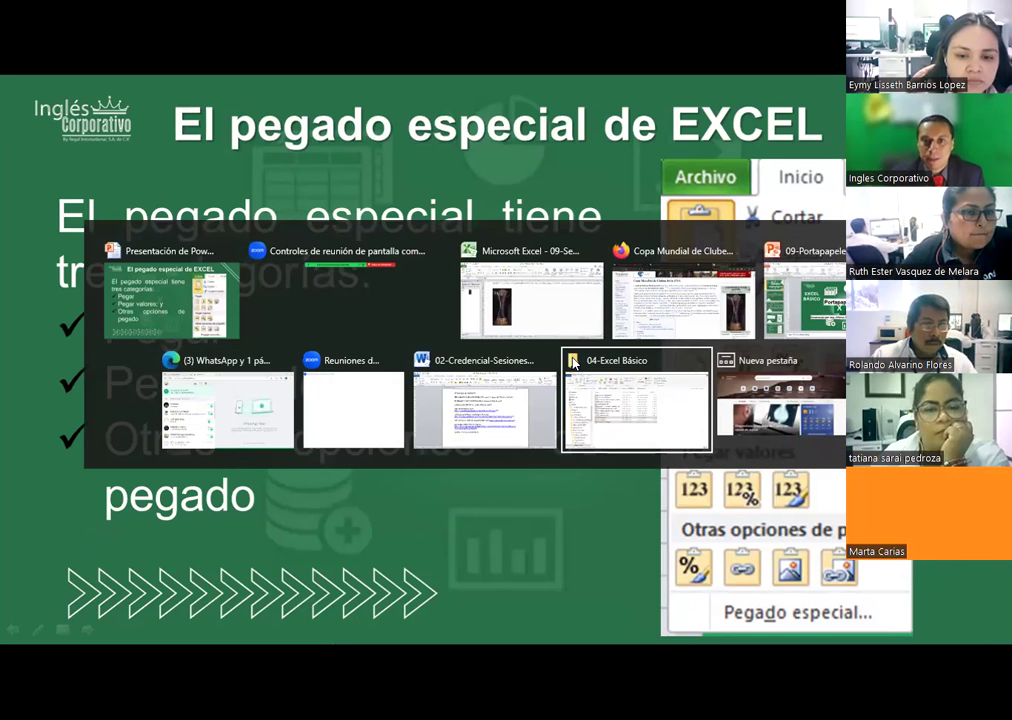
{"action": "key", "text": "Right"}
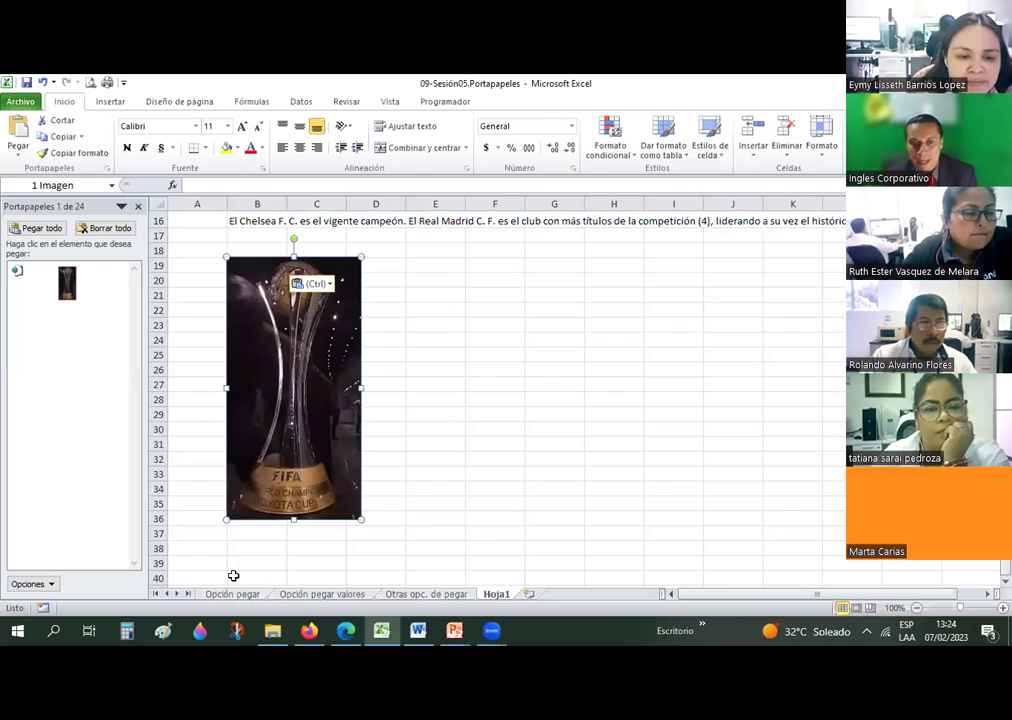
On the Opción pegar sheet, clear all clipboard items and close the Clipboard pane
{"action": "left_click", "coordinate": [228, 597]}
{"action": "left_click", "coordinate": [208, 485]}
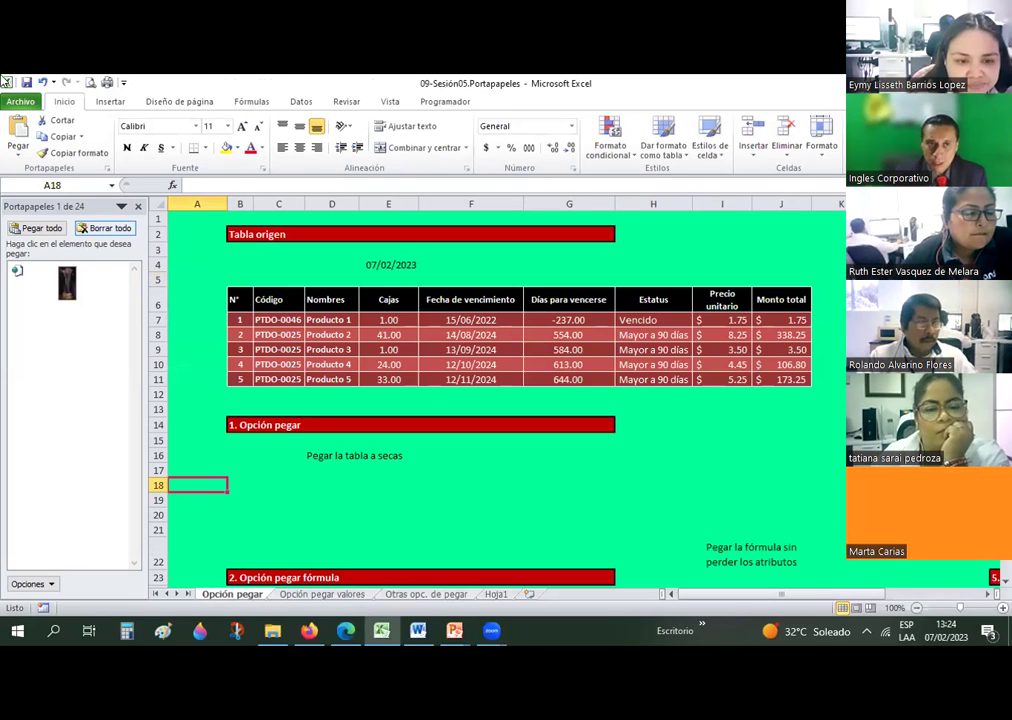
{"action": "left_click", "coordinate": [106, 228]}
{"action": "left_click", "coordinate": [138, 206]}
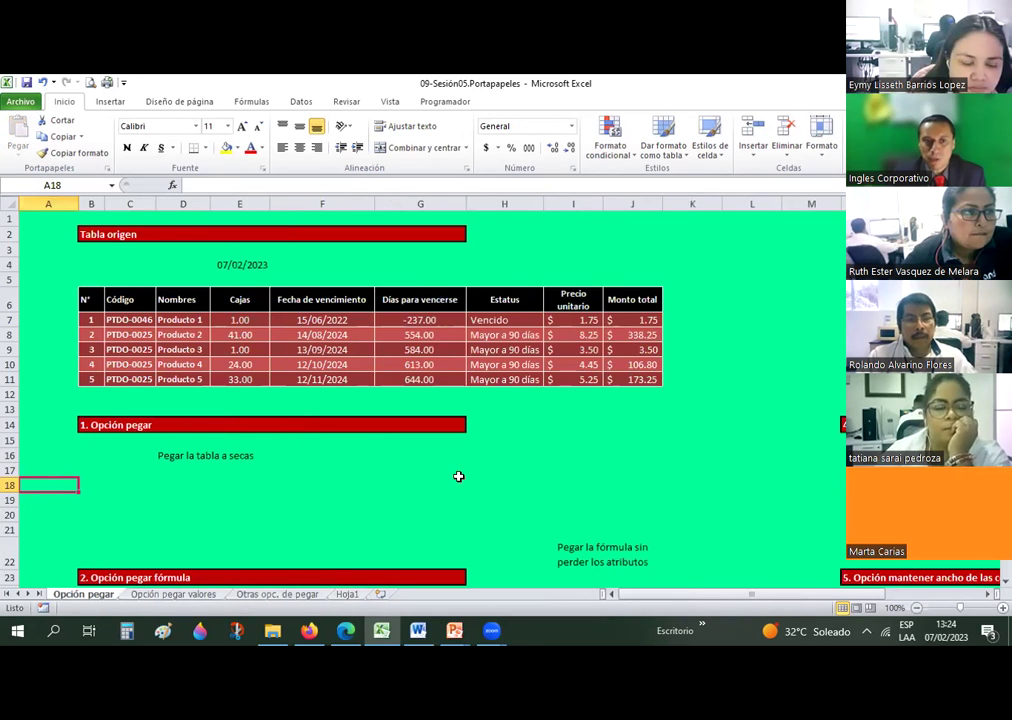
Copy the Tabla origen, show the Pegar options, and return to the PowerPoint slide
{"action": "left_click_drag", "start_coordinate": [86, 299], "coordinate": [637, 378]}
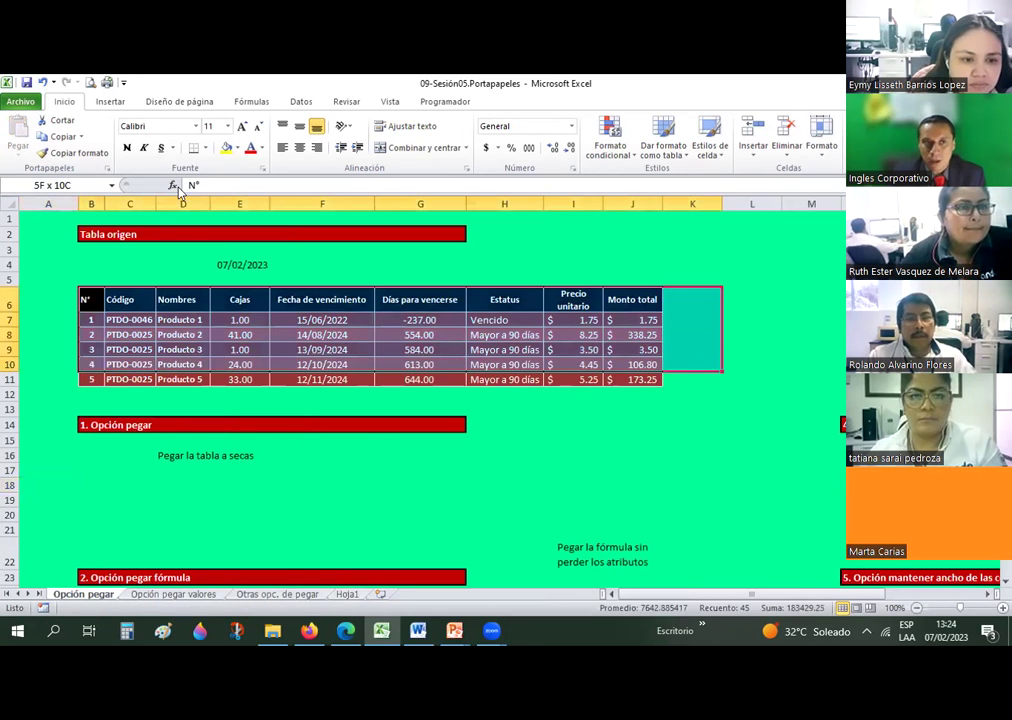
{"action": "left_click", "coordinate": [60, 138]}
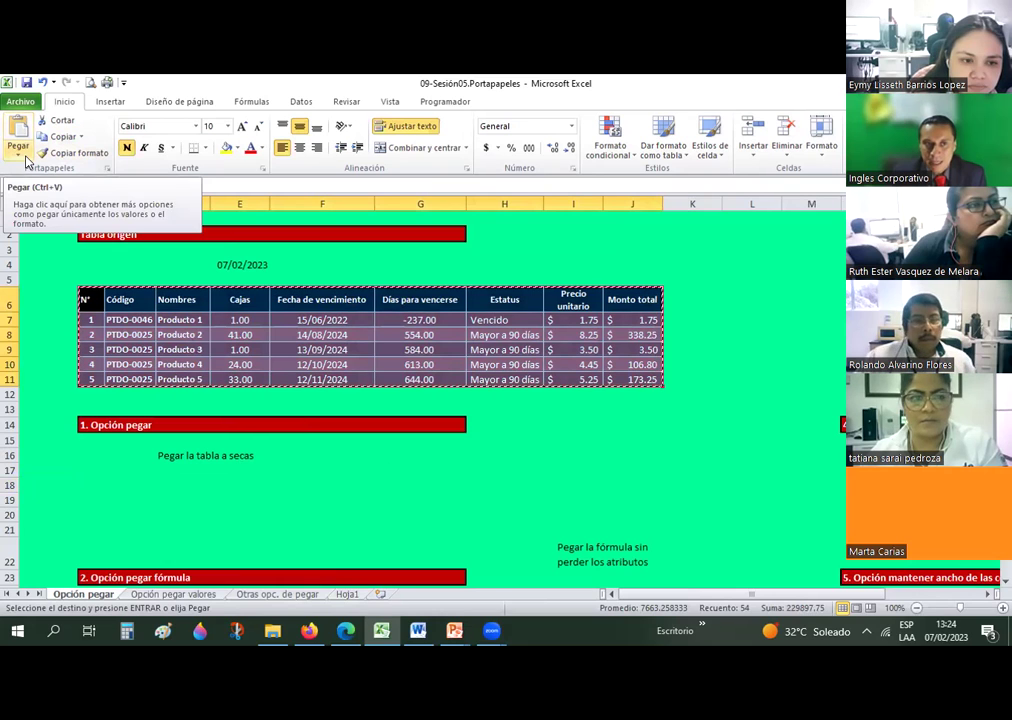
{"action": "left_click", "coordinate": [24, 157]}
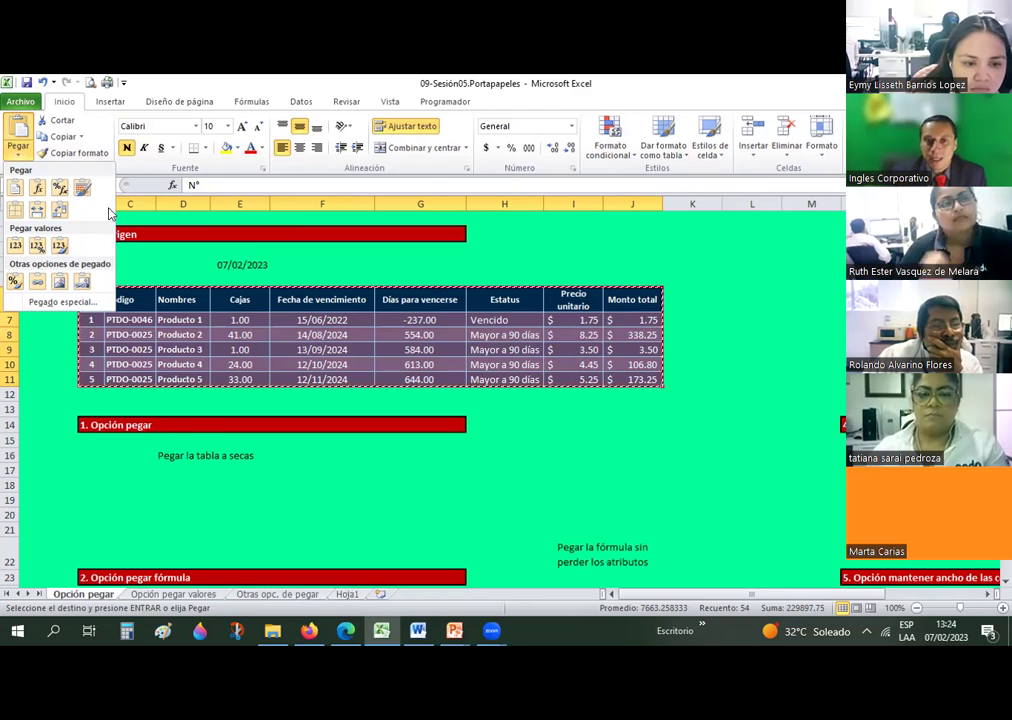
{"action": "key", "text": "alt+Tab"}
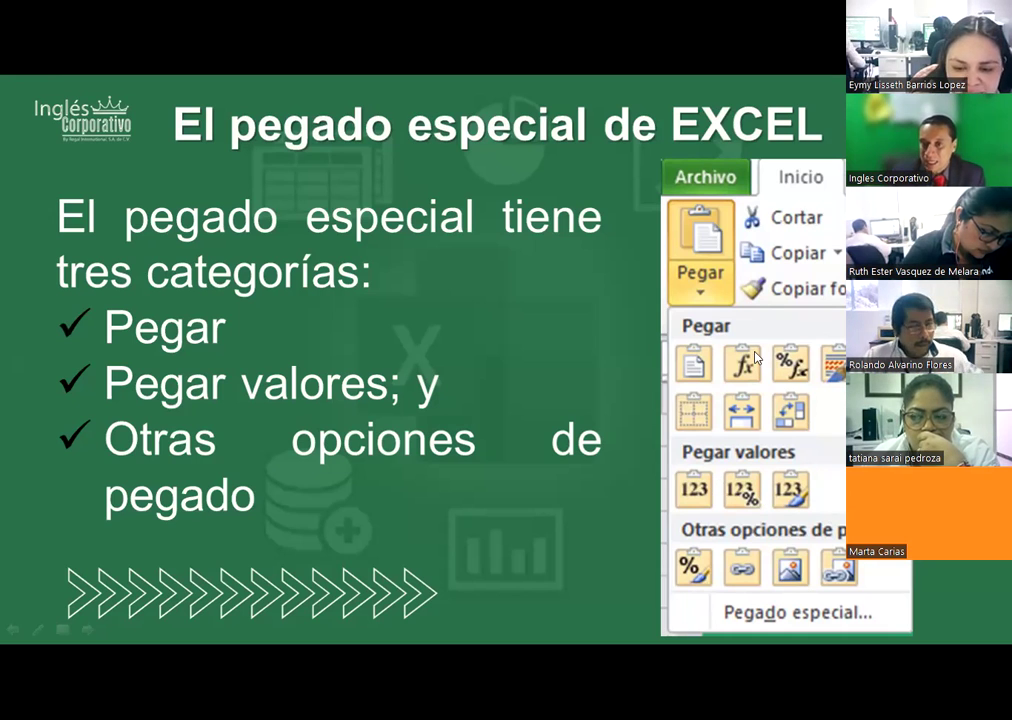
End the PowerPoint slideshow and bring the Excel workbook back to the front
{"action": "left_click", "coordinate": [546, 397]}
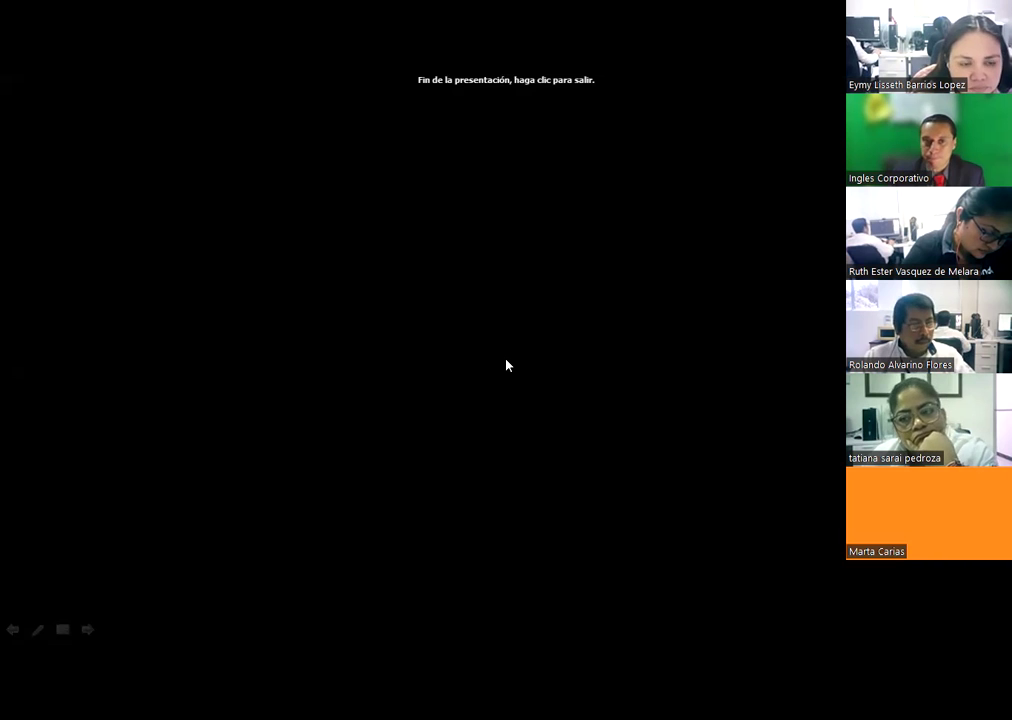
{"action": "left_click", "coordinate": [506, 365]}
{"action": "key", "text": "alt+Tab"}
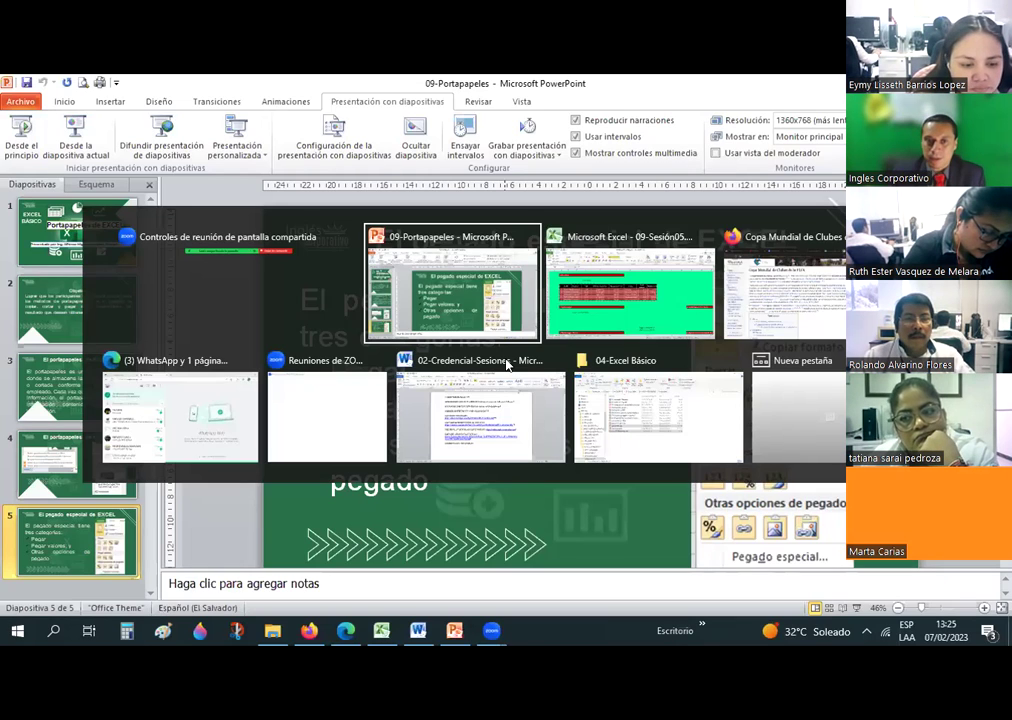
{"action": "key", "text": "alt+Tab"}
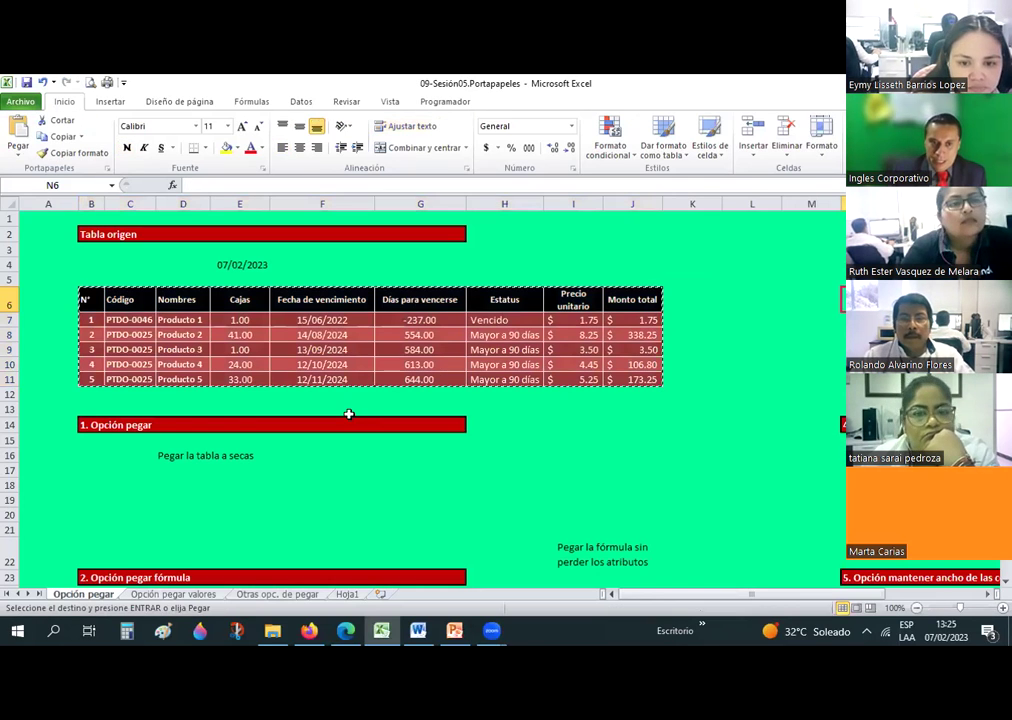
Zoom to 130% and inspect the product code, name, Cajas and expiry date in row 7
{"action": "scroll", "coordinate": [349, 414], "scroll_direction": "down", "scroll_amount": 1}
{"action": "scroll", "coordinate": [349, 414], "scroll_direction": "up", "scroll_amount": 1}
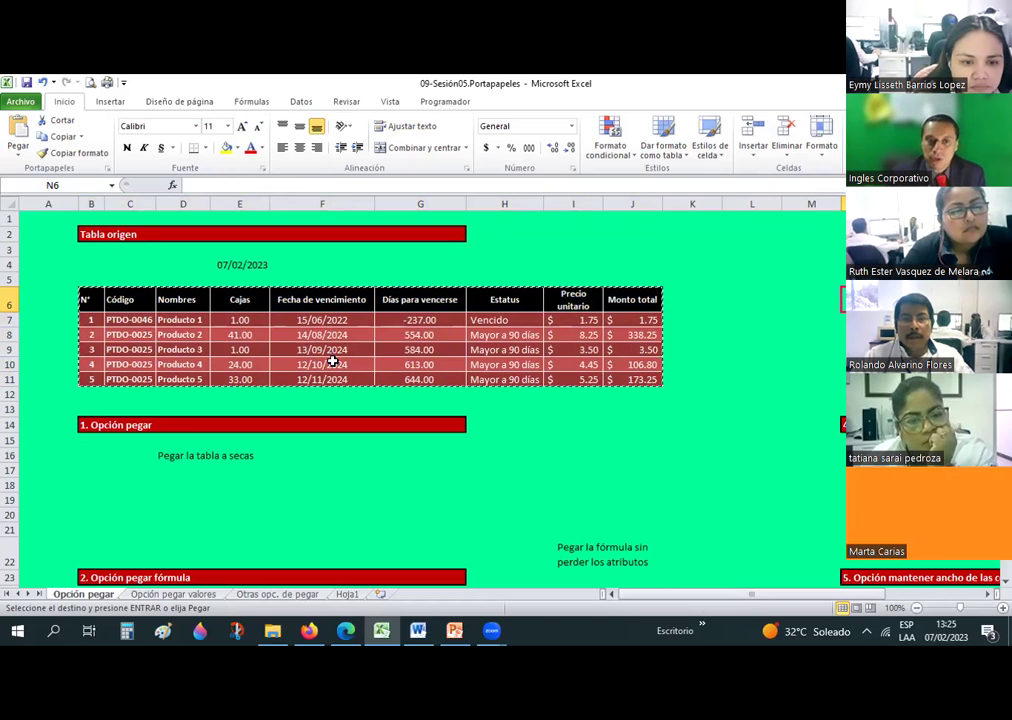
{"action": "scroll", "coordinate": [335, 355], "scroll_direction": "up", "scroll_amount": 2, "text": "ctrl"}
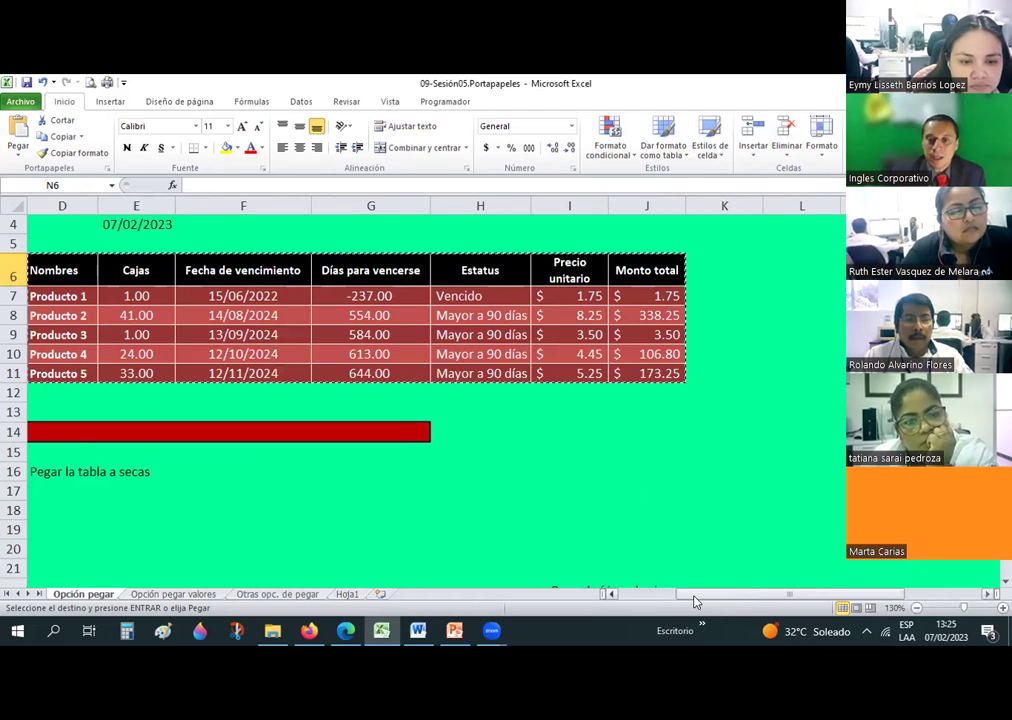
{"action": "left_click_drag", "start_coordinate": [697, 598], "coordinate": [640, 598]}
{"action": "left_click", "coordinate": [181, 296]}
{"action": "left_click", "coordinate": [240, 297]}
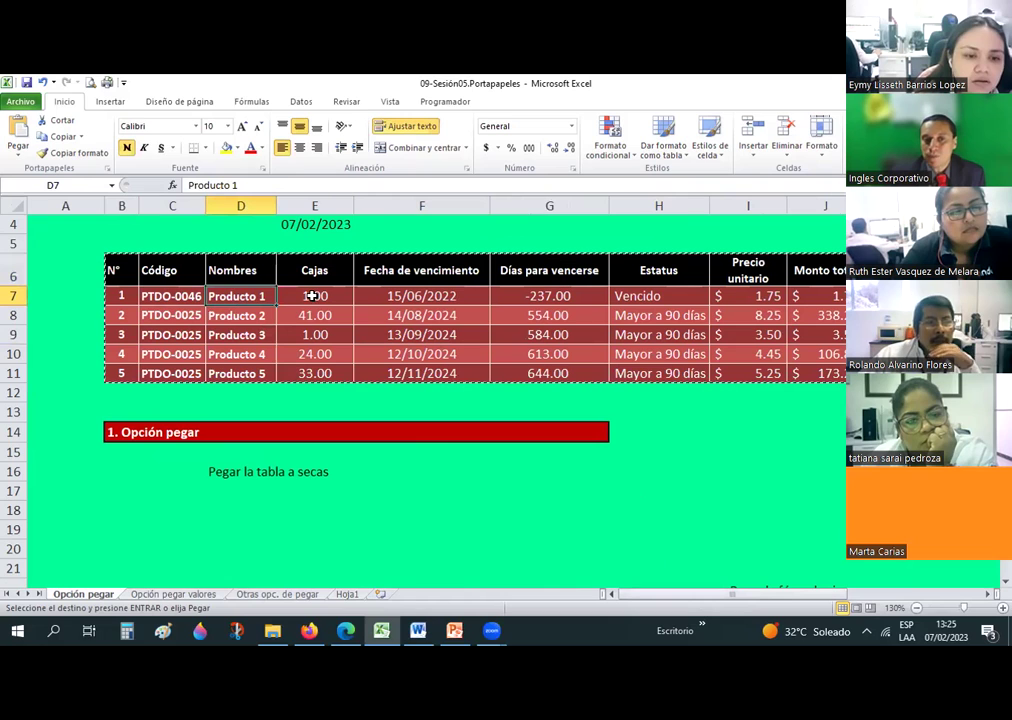
{"action": "left_click", "coordinate": [310, 296]}
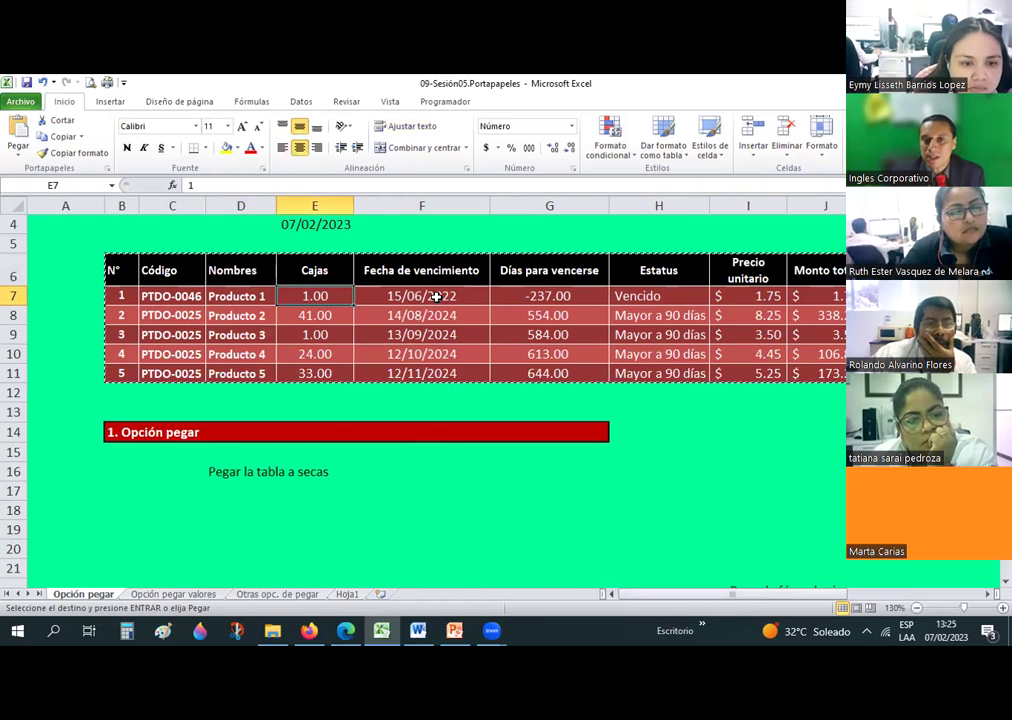
{"action": "key", "text": "Right"}
Examine the Días para vencerse formula in G7 against the expiry date F7 and today's date E4
{"action": "scroll", "coordinate": [530, 358], "scroll_direction": "up", "scroll_amount": 1}
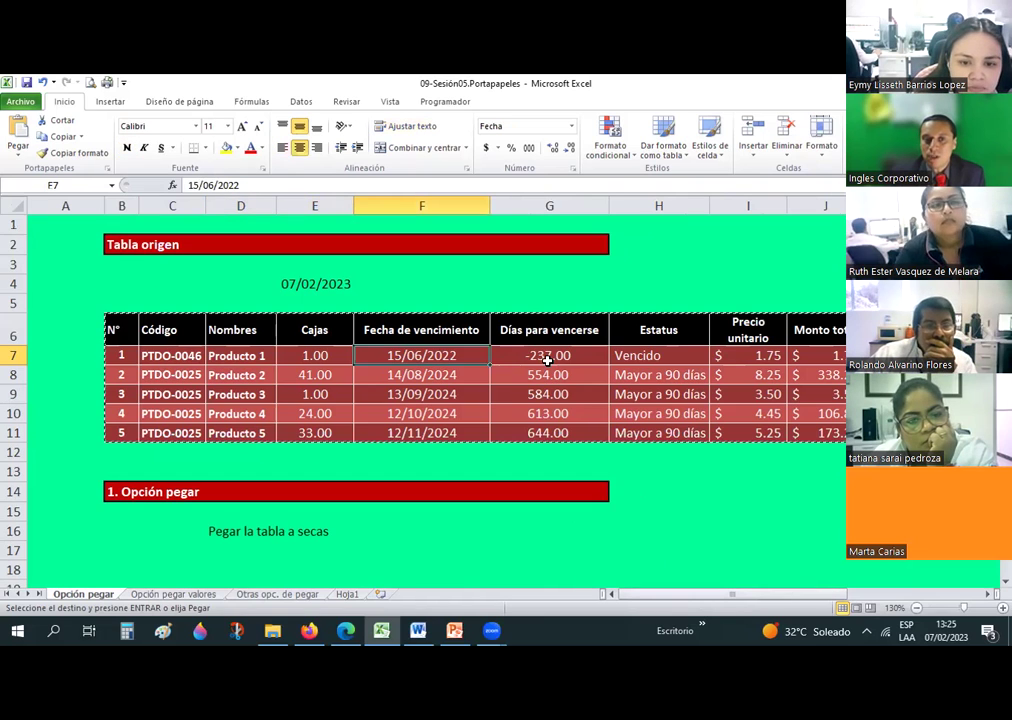
{"action": "left_click", "coordinate": [548, 357]}
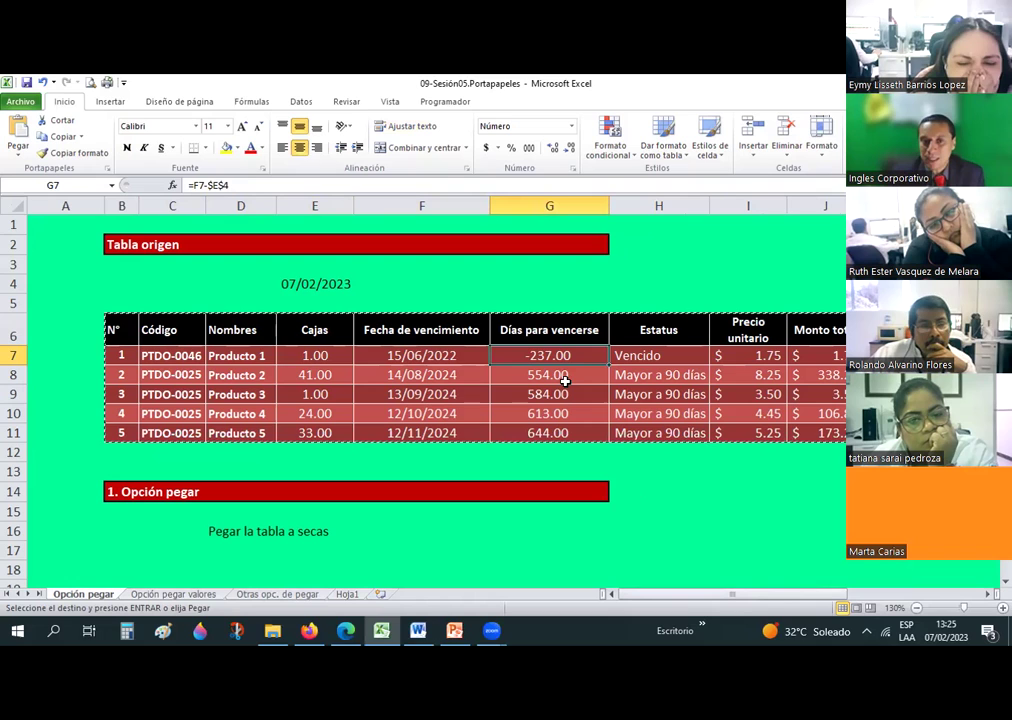
{"action": "left_click", "coordinate": [411, 355]}
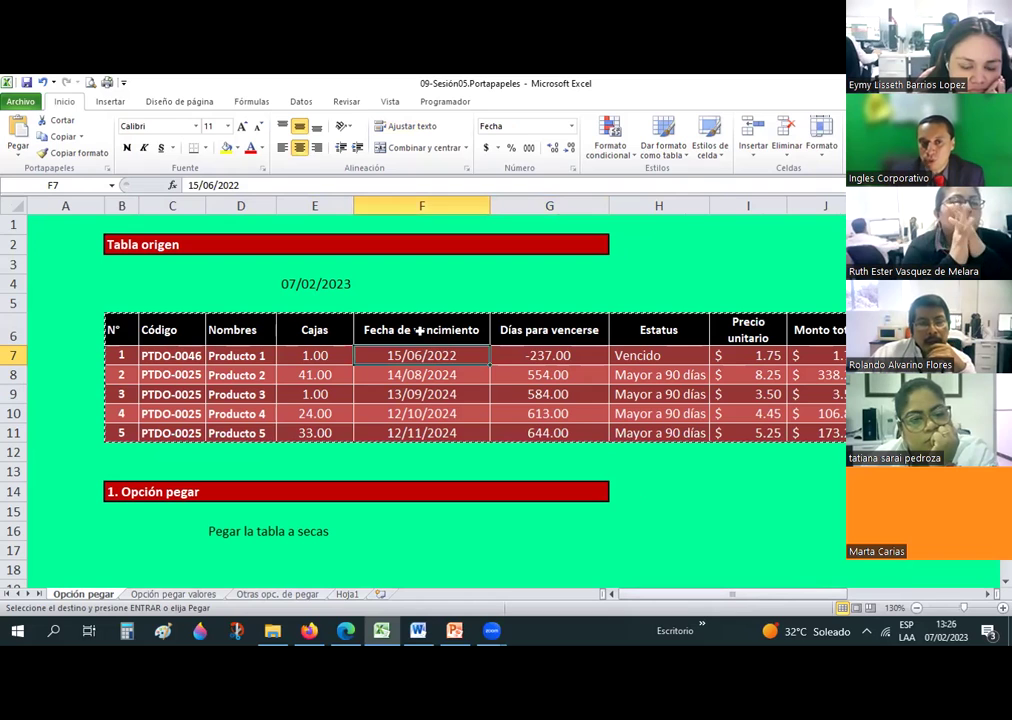
{"action": "left_click", "coordinate": [317, 284]}
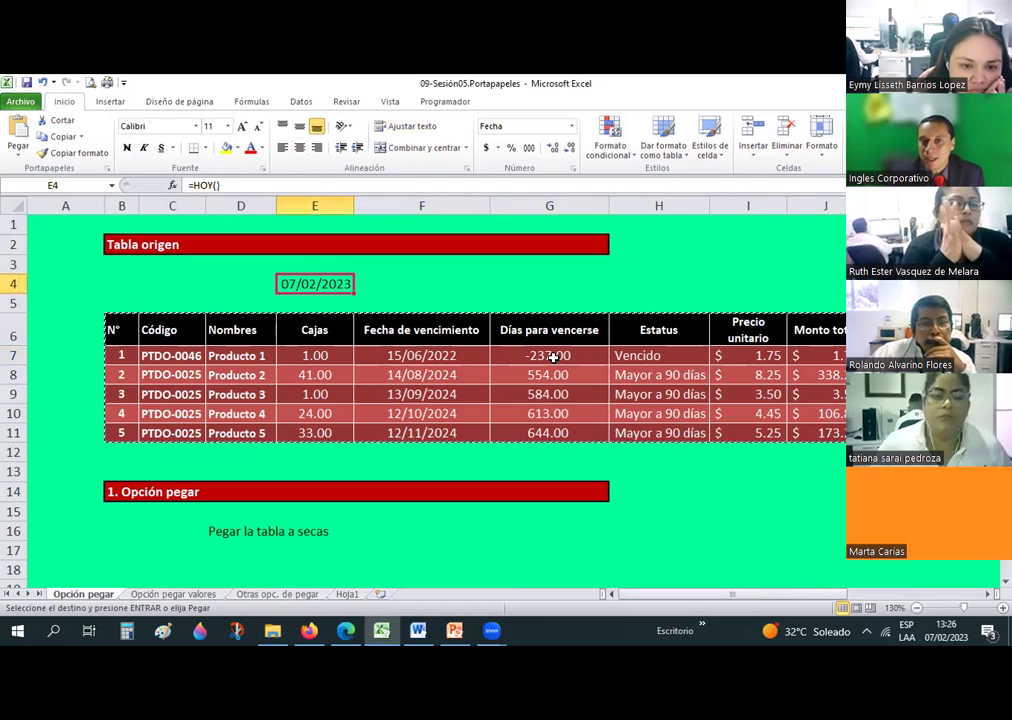
{"action": "left_click", "coordinate": [553, 357]}
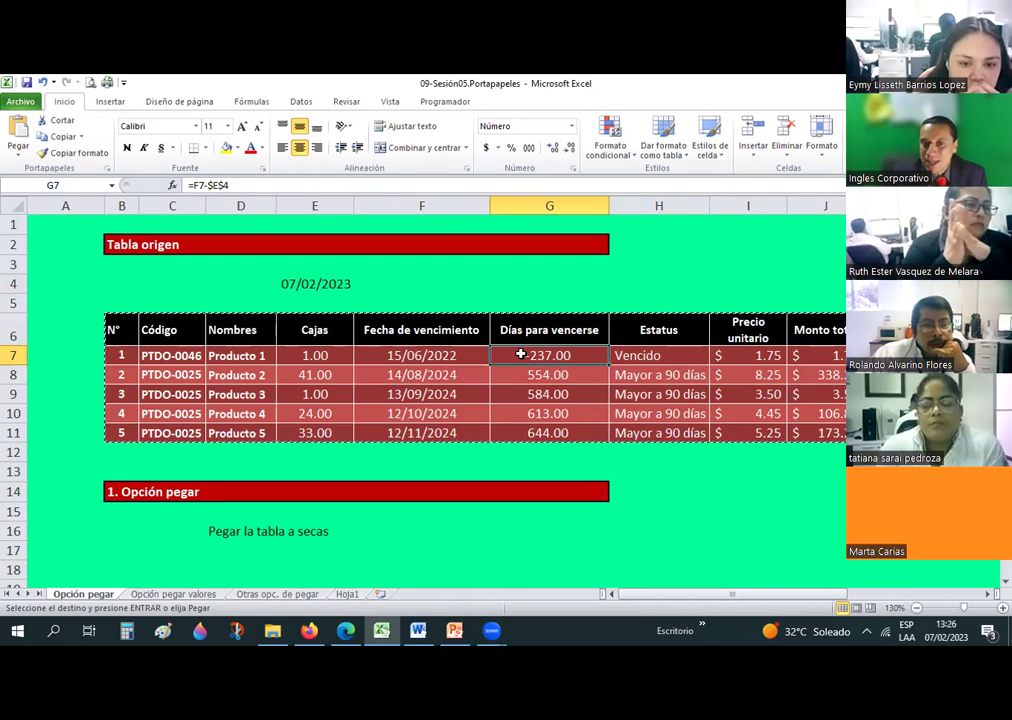
{"action": "key", "text": "ctrl+shift+Down"}
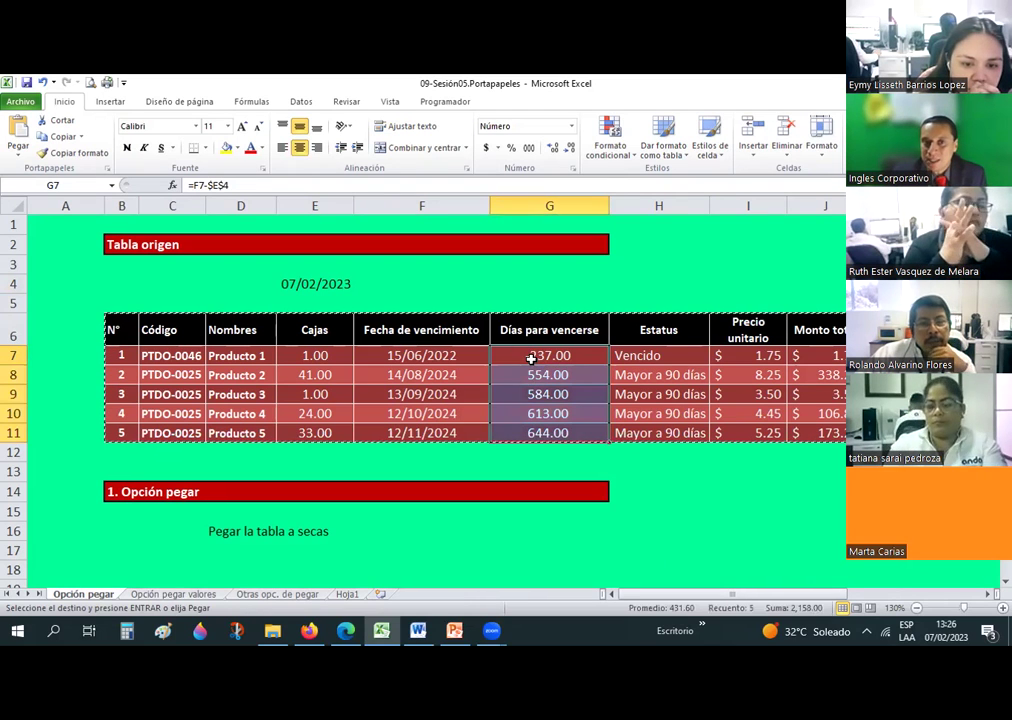
{"action": "left_click", "coordinate": [545, 356]}
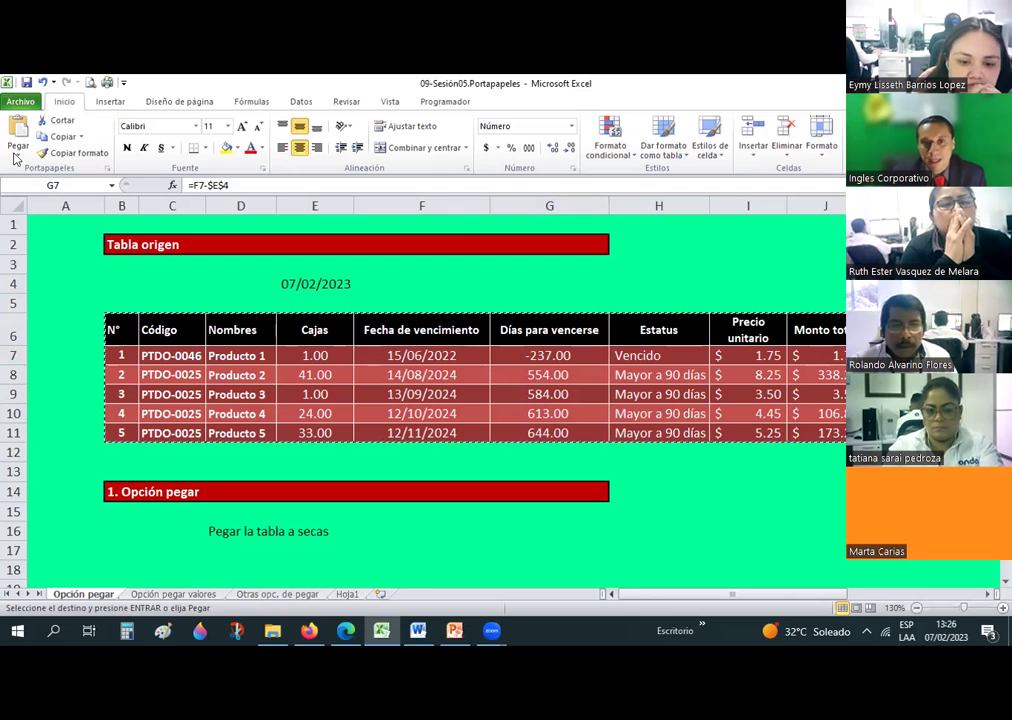
View the paste options for empty cell F4, then bring up the Wikipedia Club World Cup article
{"action": "left_click", "coordinate": [477, 279]}
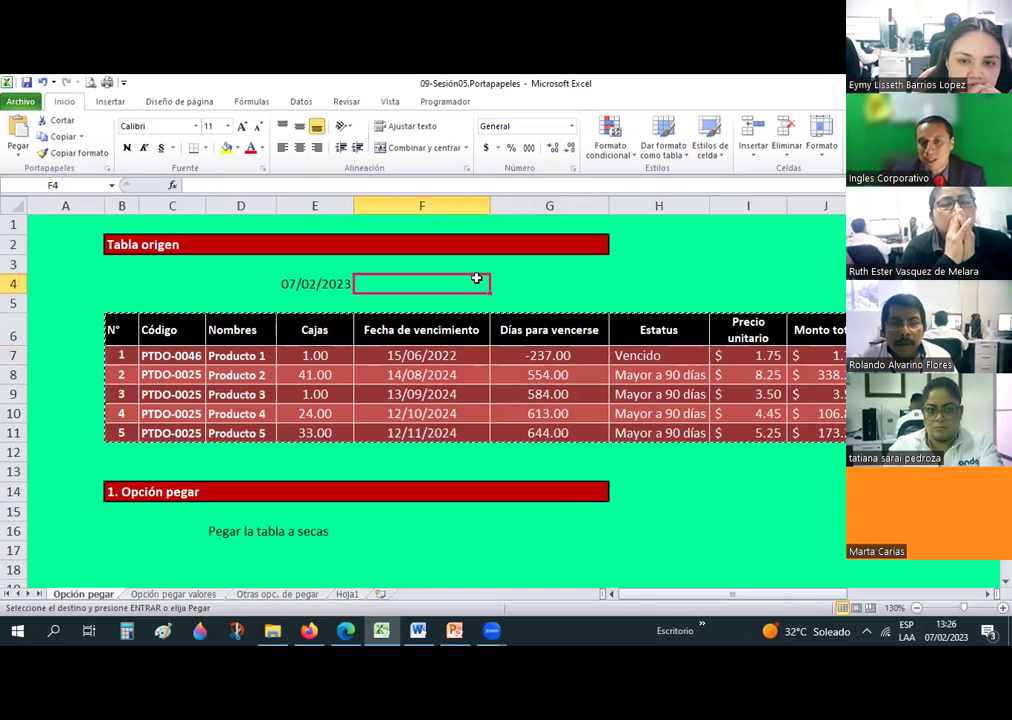
{"action": "right_click", "coordinate": [477, 284]}
{"action": "mouse_move", "coordinate": [538, 357]}
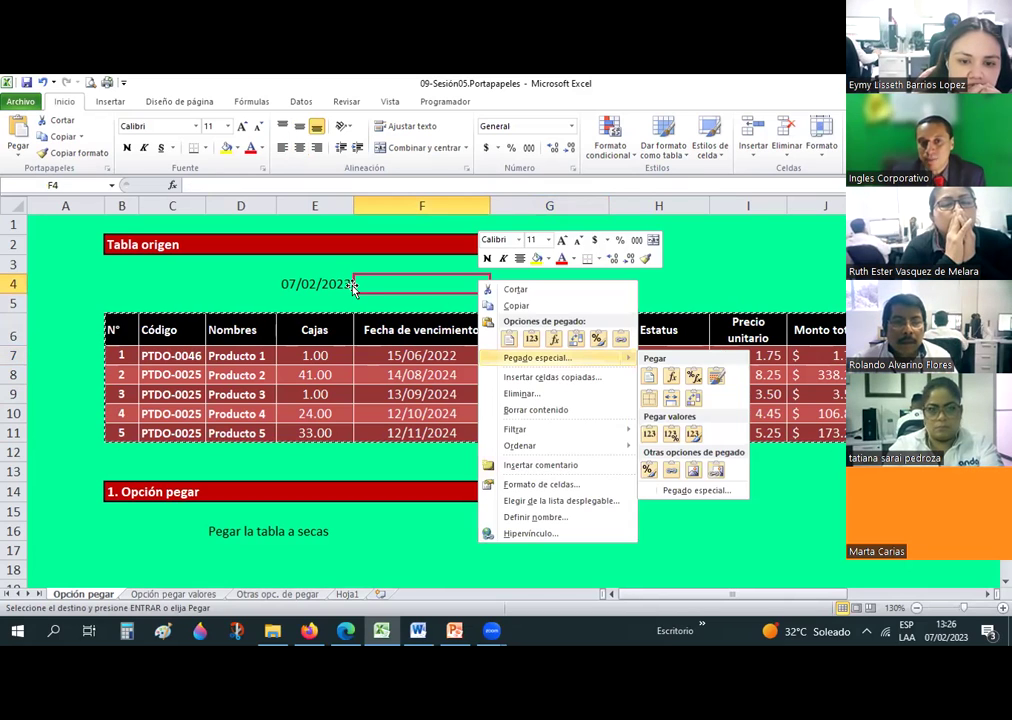
{"action": "left_click", "coordinate": [325, 281]}
{"action": "right_click", "coordinate": [428, 281]}
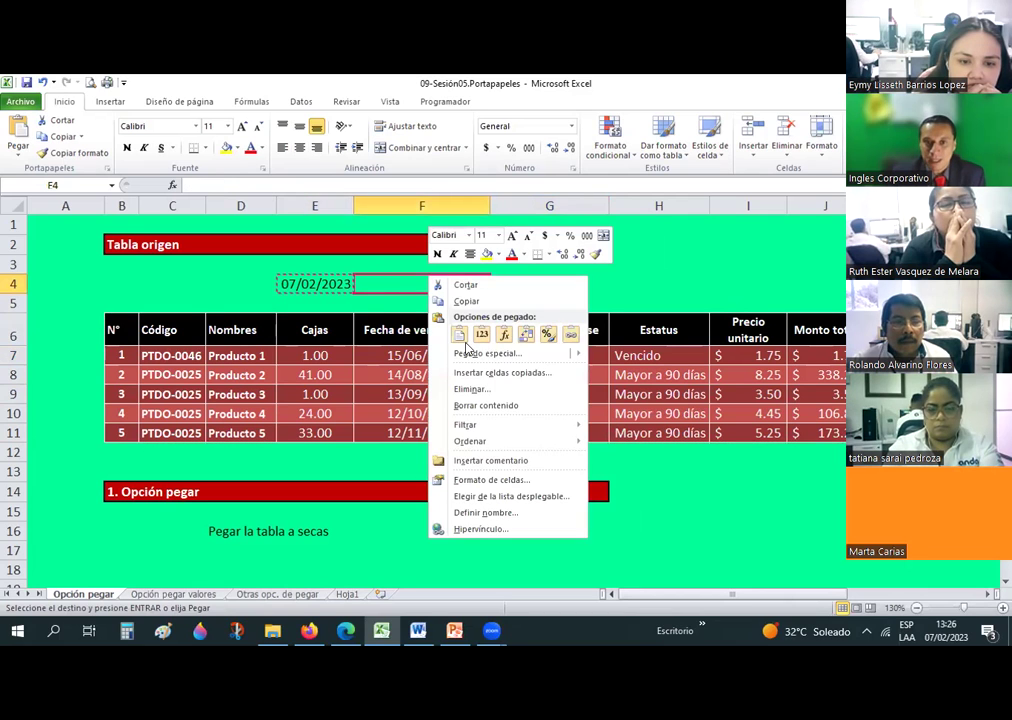
{"action": "left_click", "coordinate": [309, 630]}
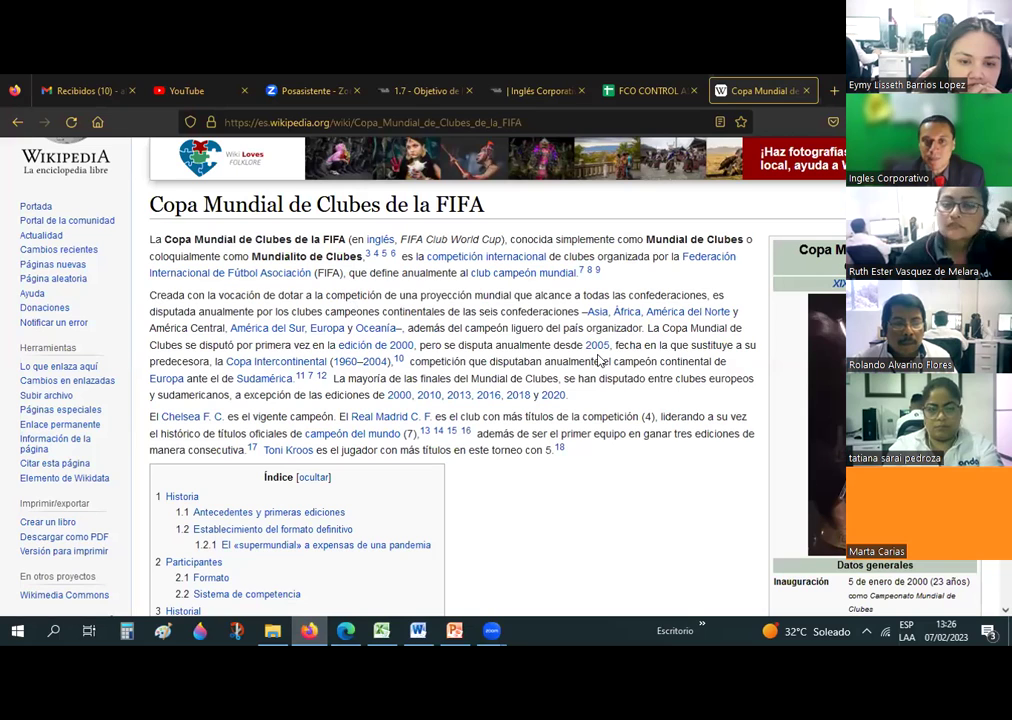
Copy the 'Creada con la vocación' paragraph and show Excel's paste choices for cell F4
{"action": "triple_click", "coordinate": [640, 398]}
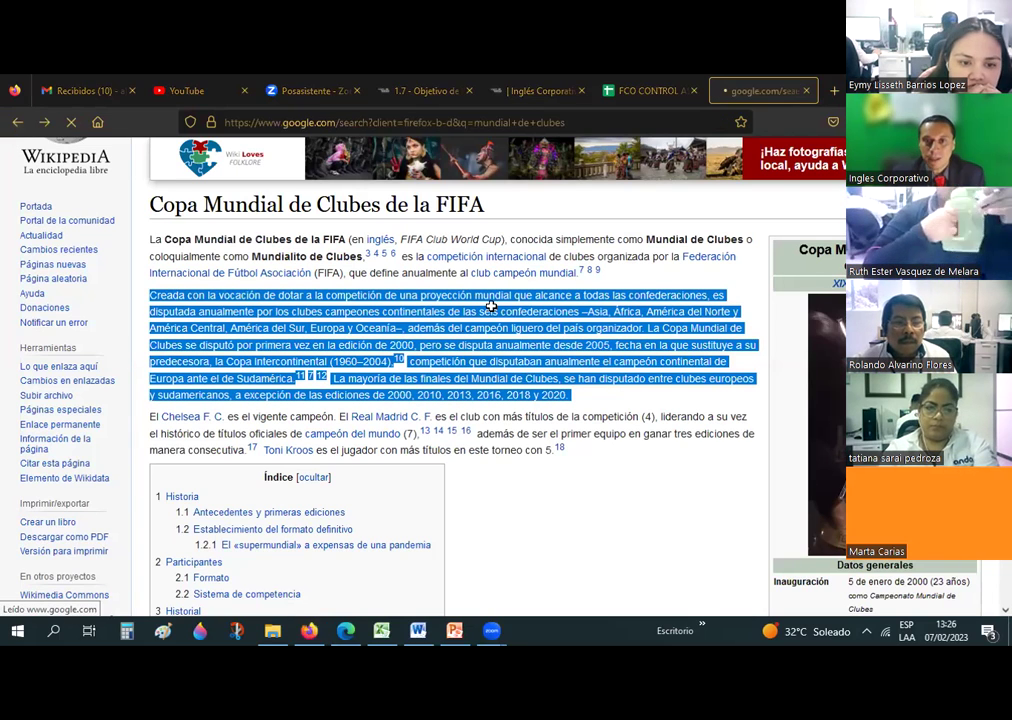
{"action": "key", "text": "alt+Tab"}
{"action": "right_click", "coordinate": [513, 355]}
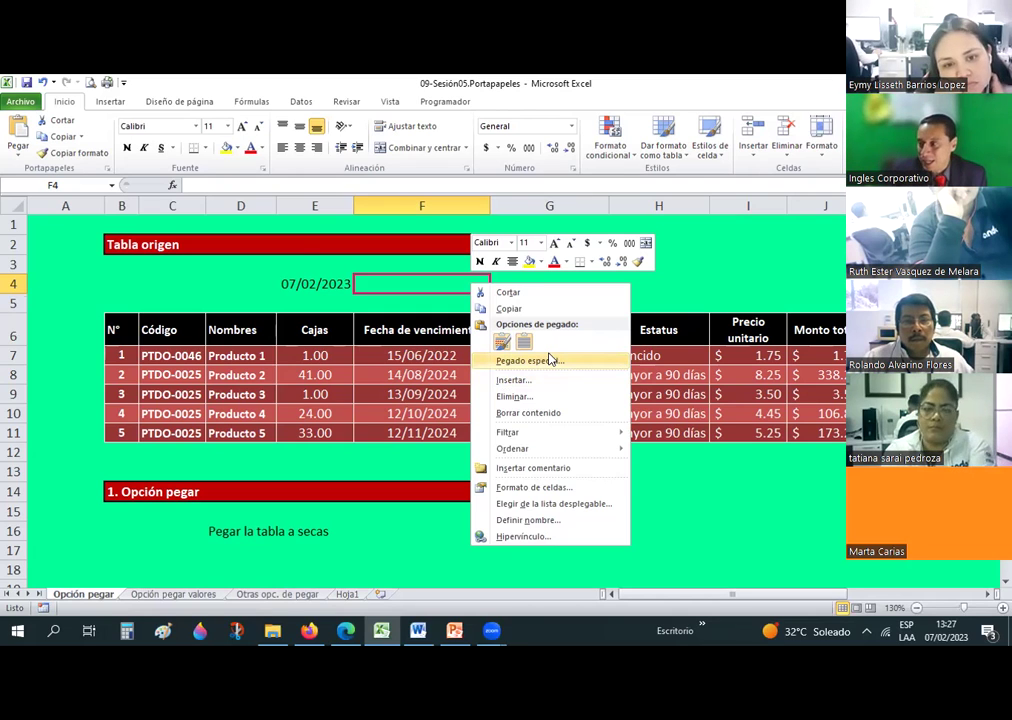
Dismiss the paste choices and select G7 to view its formula =F7-$E$4
{"action": "key", "text": "Escape"}
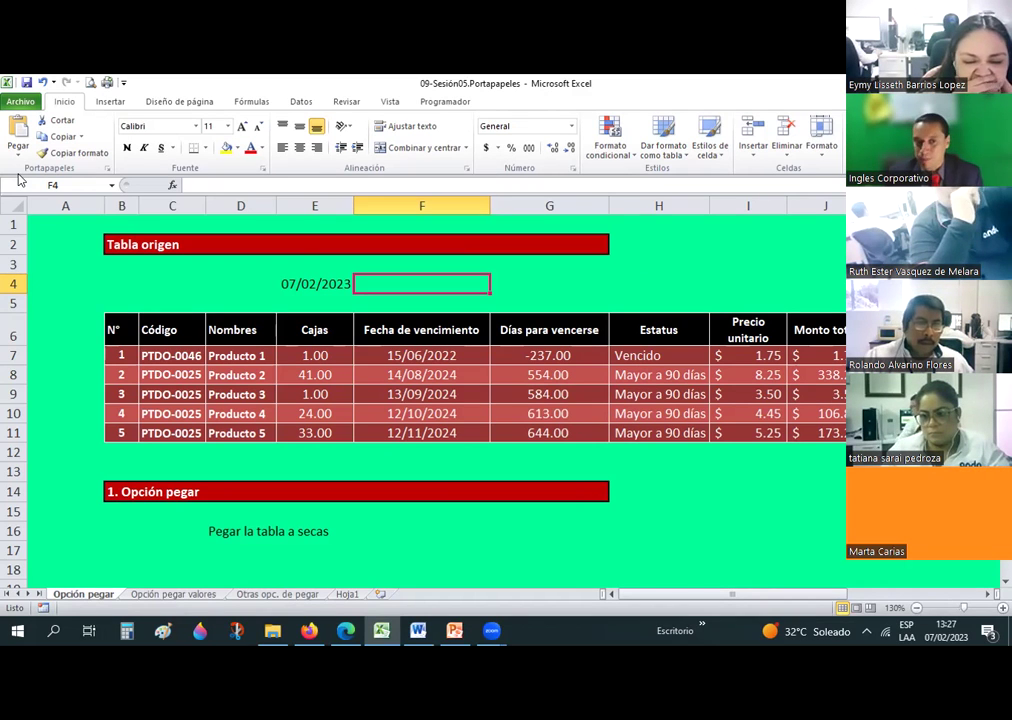
{"action": "left_click", "coordinate": [521, 352]}
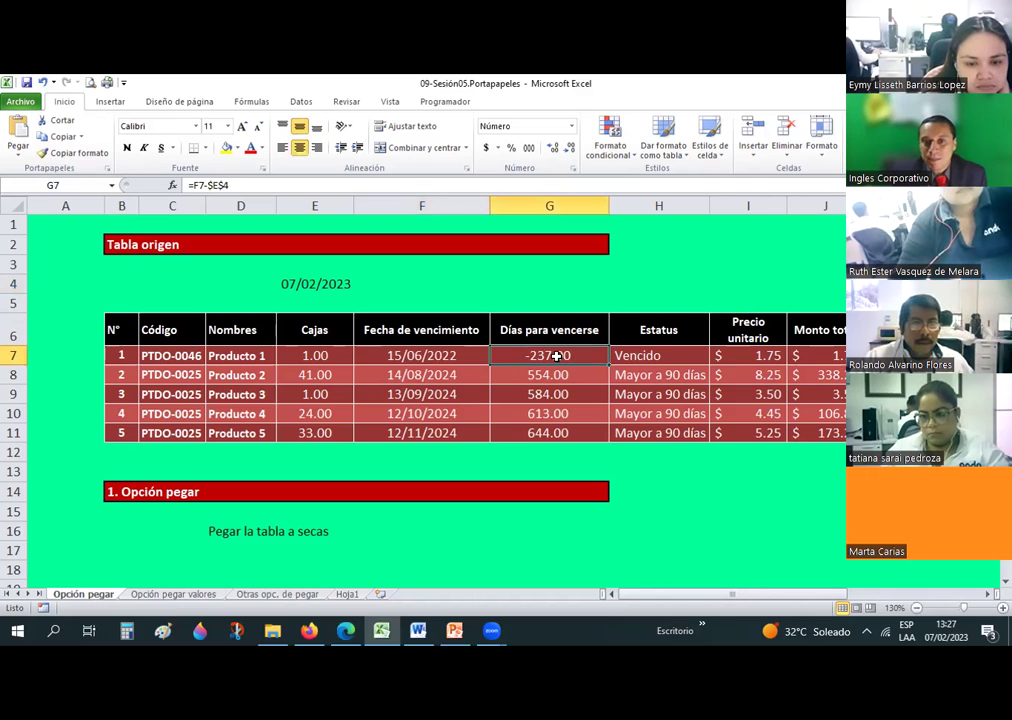
{"action": "key", "text": "shift+Down"}
{"action": "key", "text": "shift+Down"}
{"action": "key", "text": "shift+Down"}
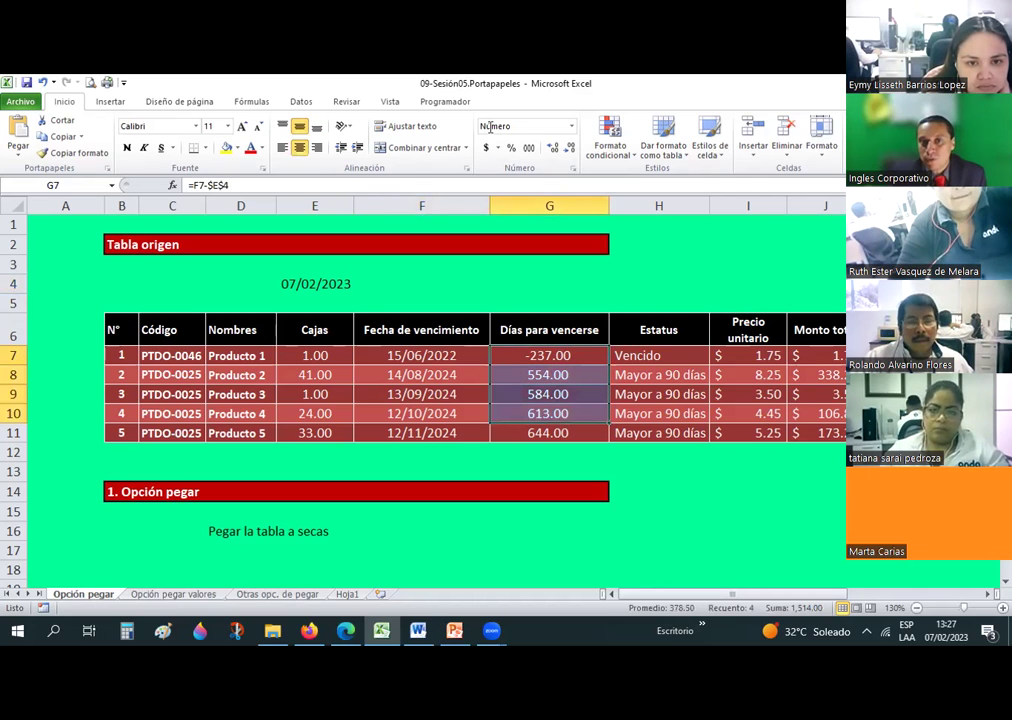
{"action": "key", "text": "Down"}
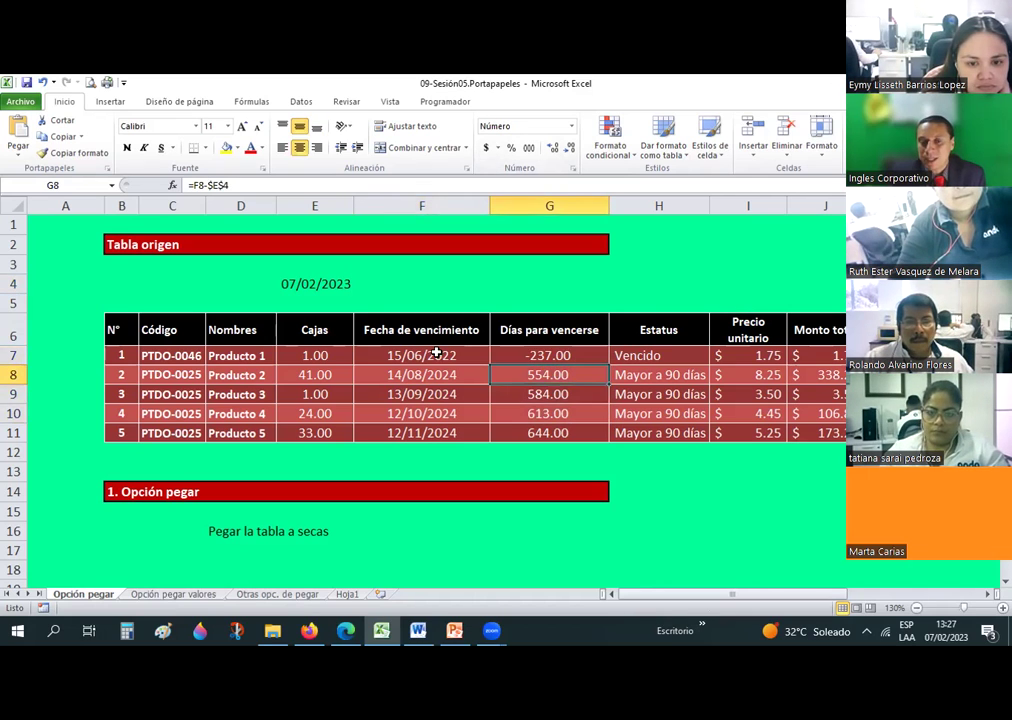
{"action": "left_click", "coordinate": [475, 355]}
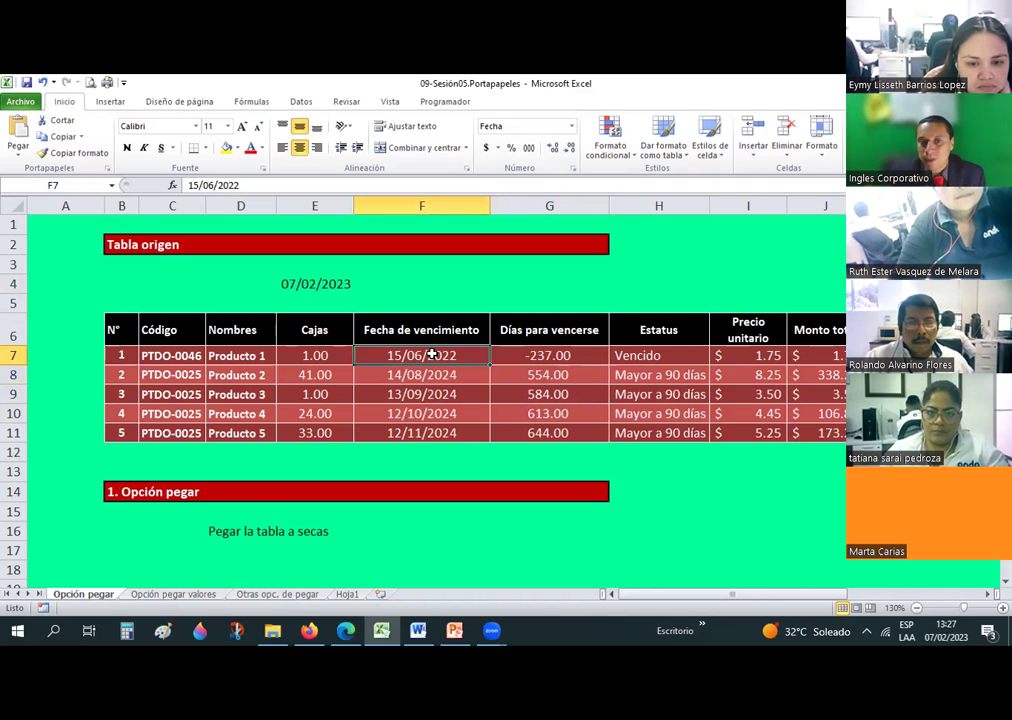
{"action": "left_click", "coordinate": [308, 284]}
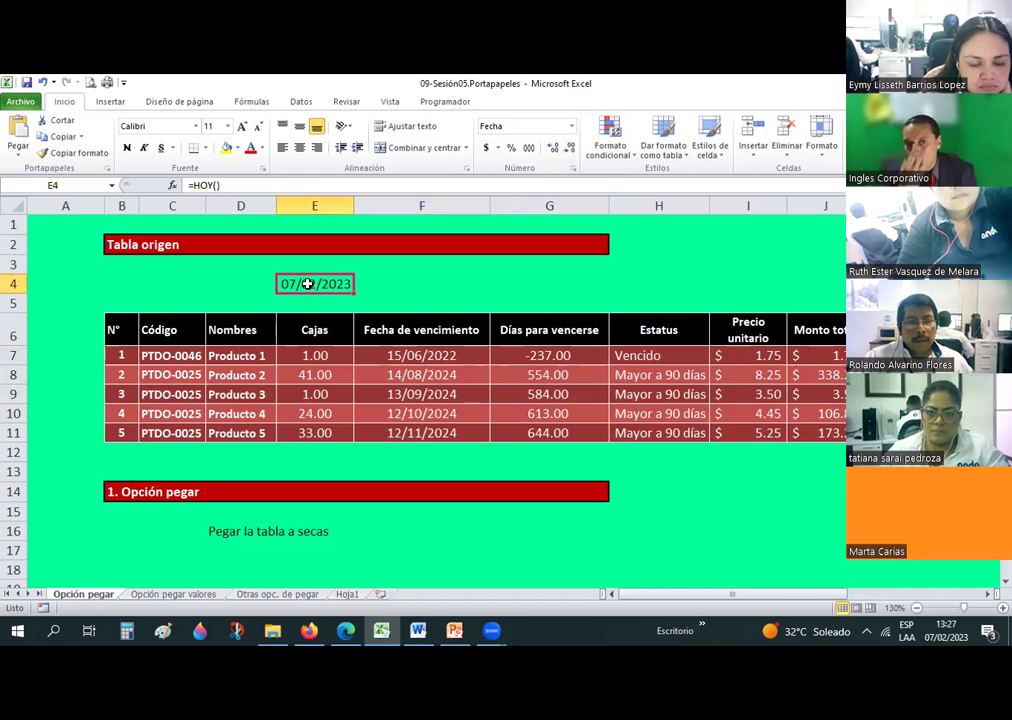
{"action": "left_click", "coordinate": [422, 279]}
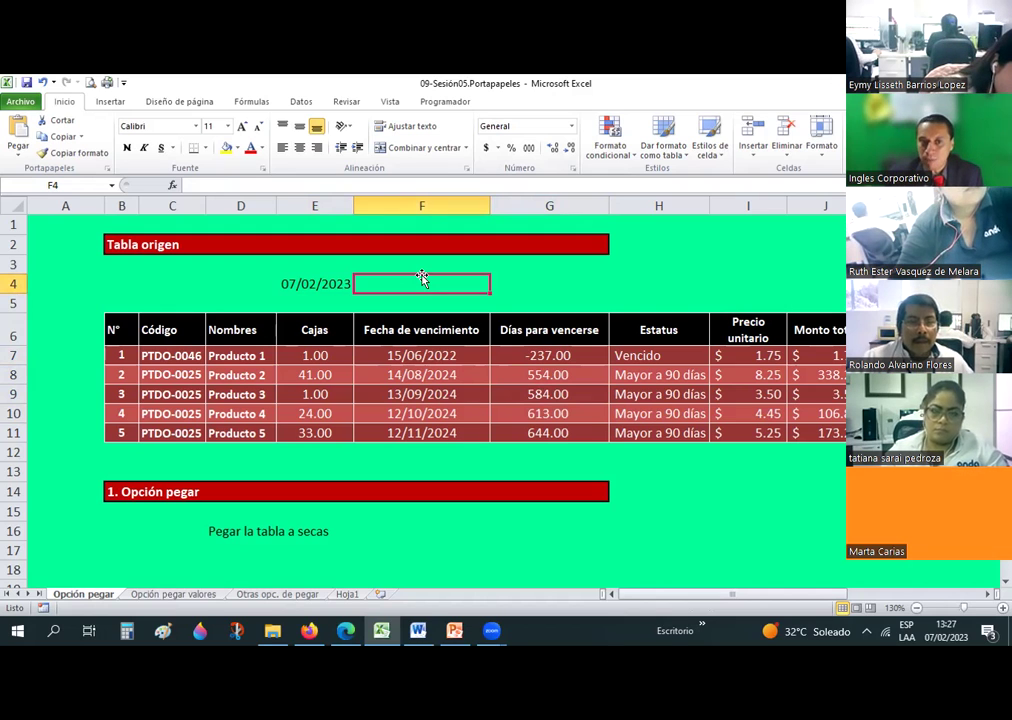
Enter =hoy() in F4 so it displays today's date, 07/02/2023
{"action": "type", "text": "="}
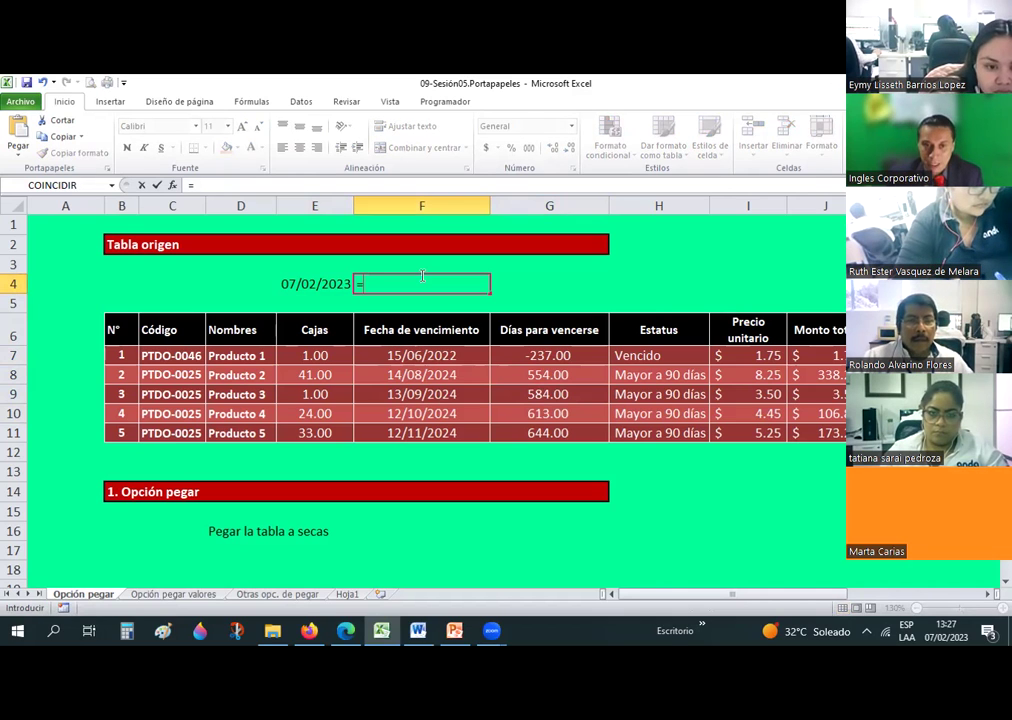
{"action": "type", "text": "hoy("}
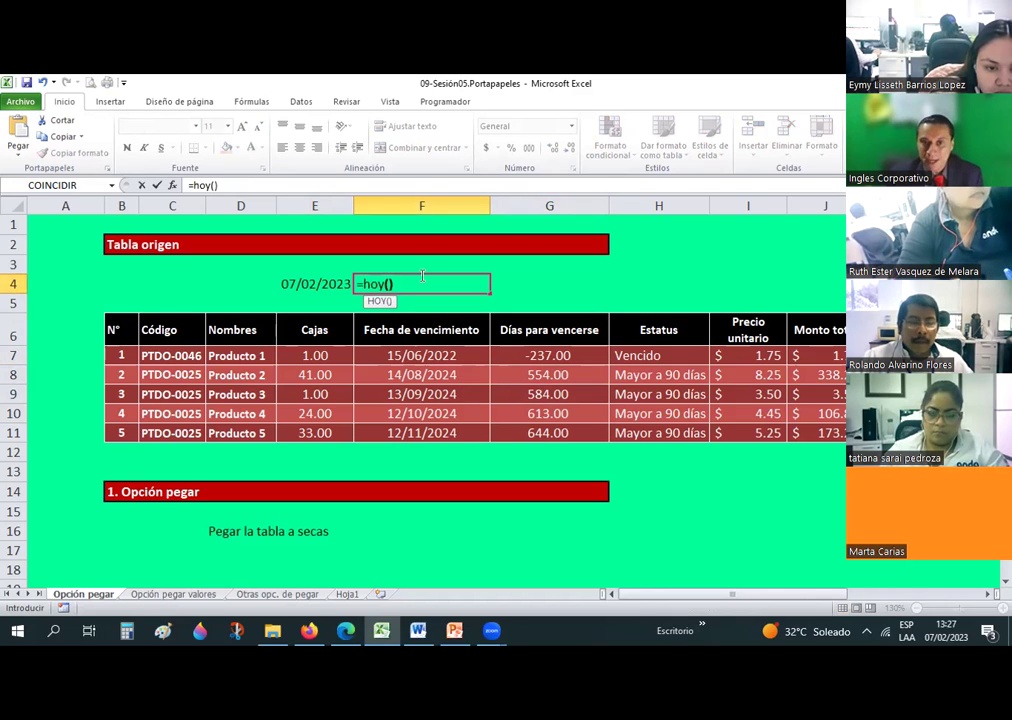
{"action": "type", "text": ")"}
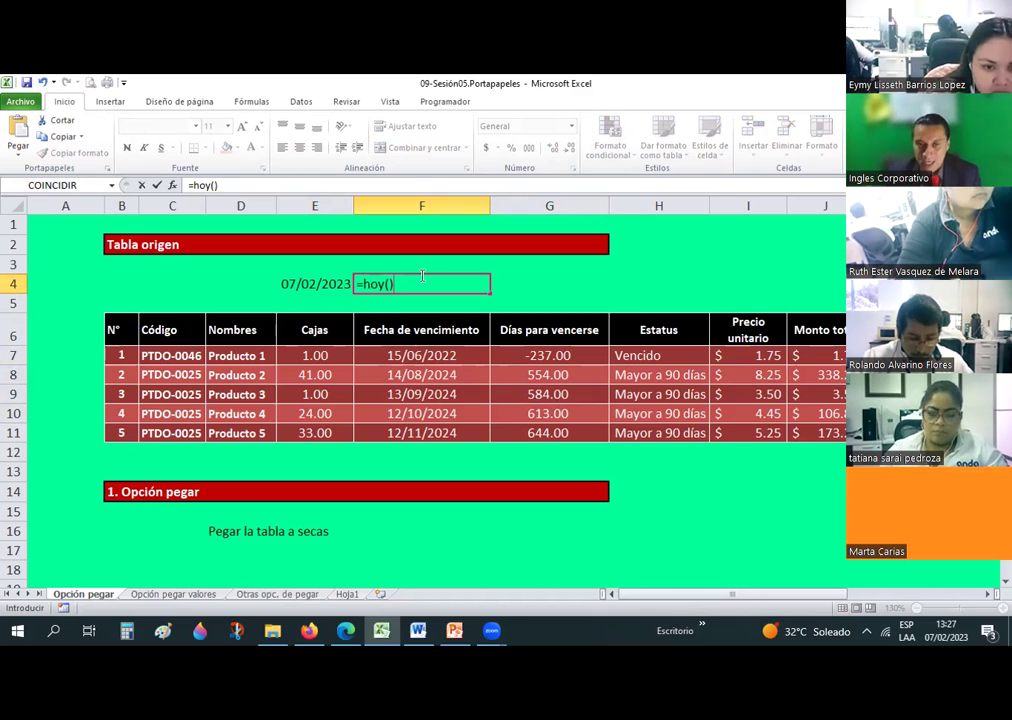
{"action": "key", "text": "ctrl+Return"}
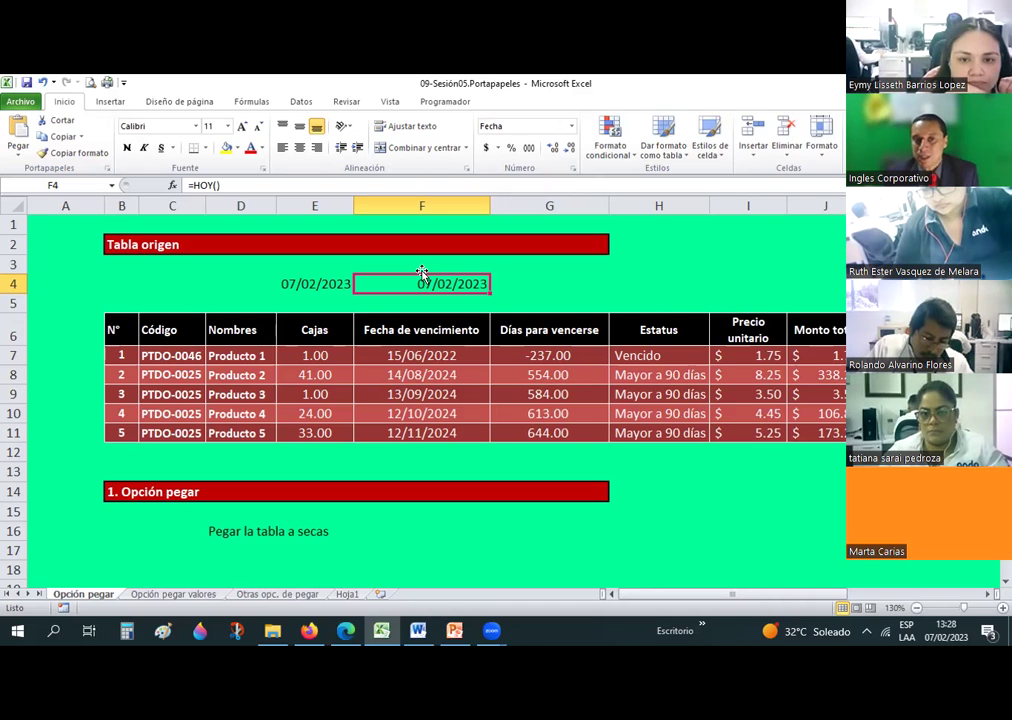
{"action": "key", "text": "Down"}
{"action": "key", "text": "Down"}
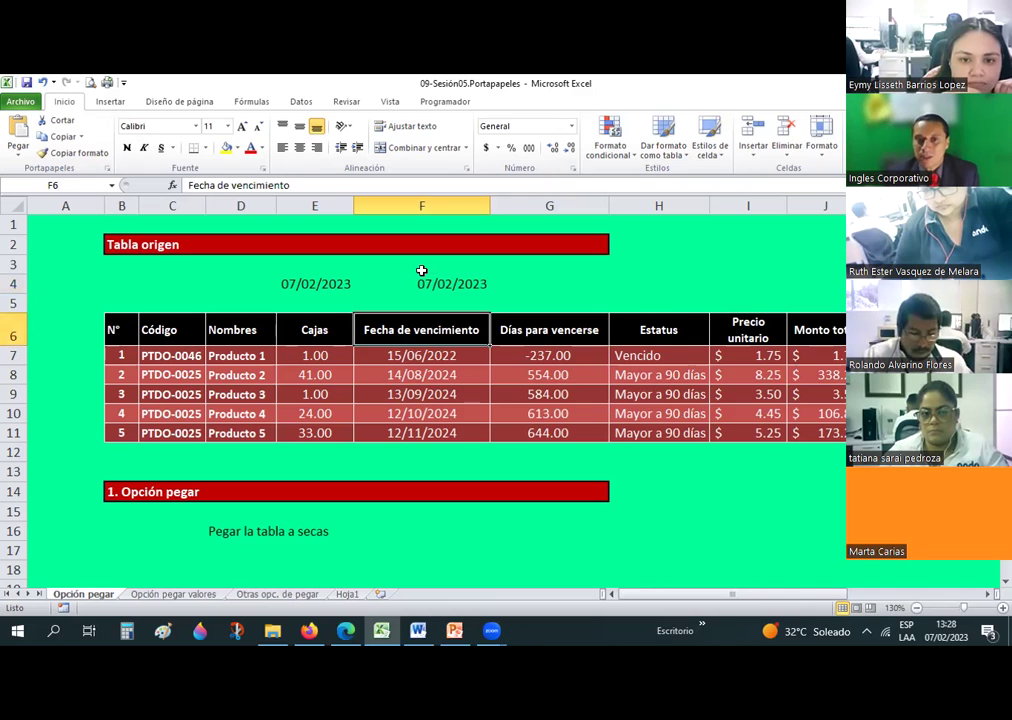
{"action": "key", "text": "Down"}
{"action": "key", "text": "Right"}
{"action": "key", "text": "Right"}
{"action": "key", "text": "Right"}
{"action": "key", "text": "Left"}
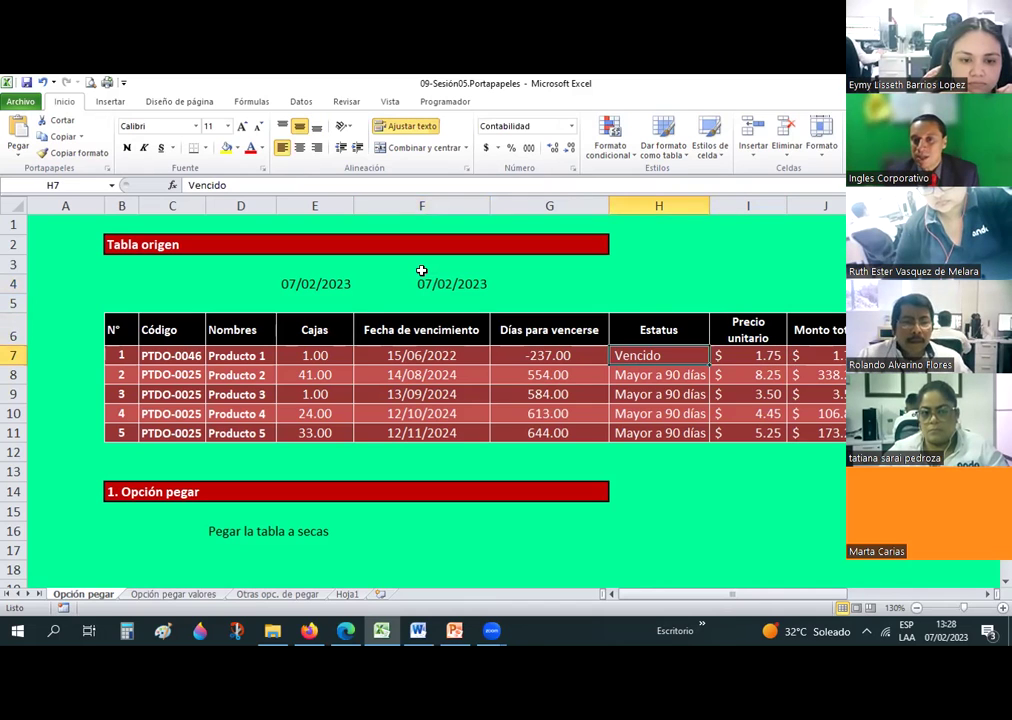
{"action": "key", "text": "Down"}
{"action": "key", "text": "Down"}
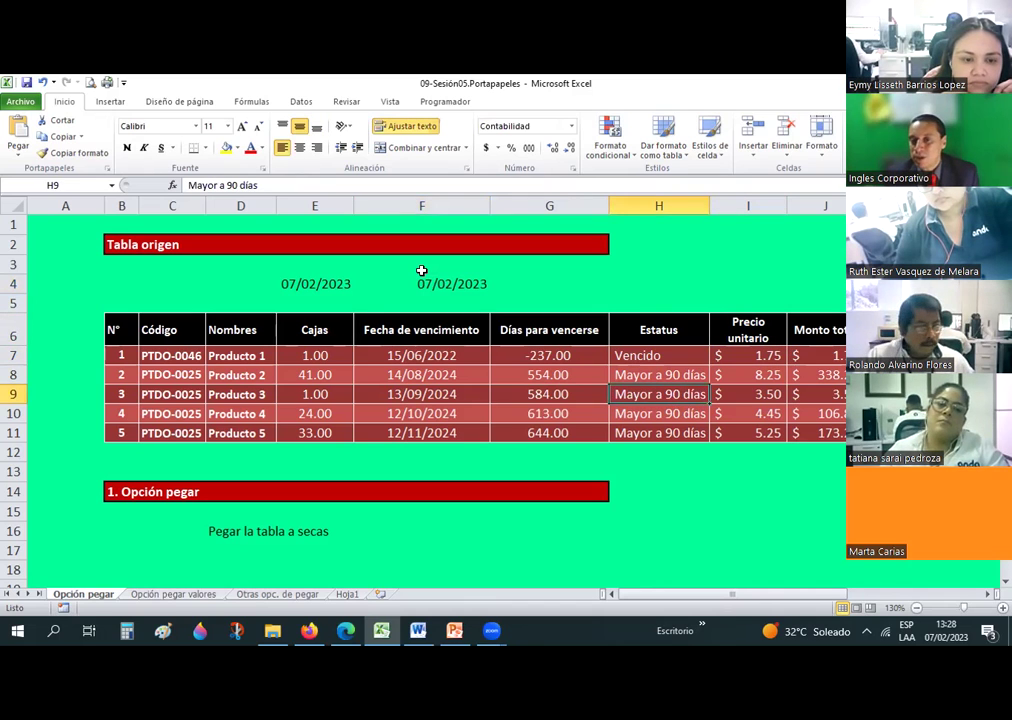
{"action": "key", "text": "Down"}
{"action": "key", "text": "Right"}
{"action": "key", "text": "Up"}
{"action": "key", "text": "Up"}
{"action": "key", "text": "Up"}
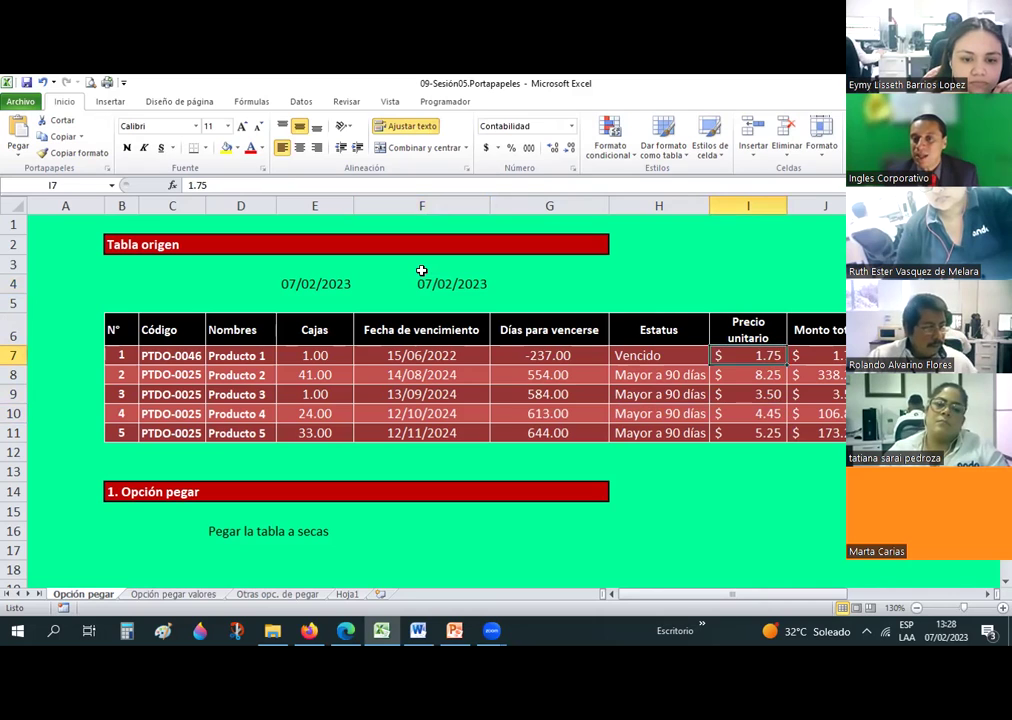
{"action": "key", "text": "Right"}
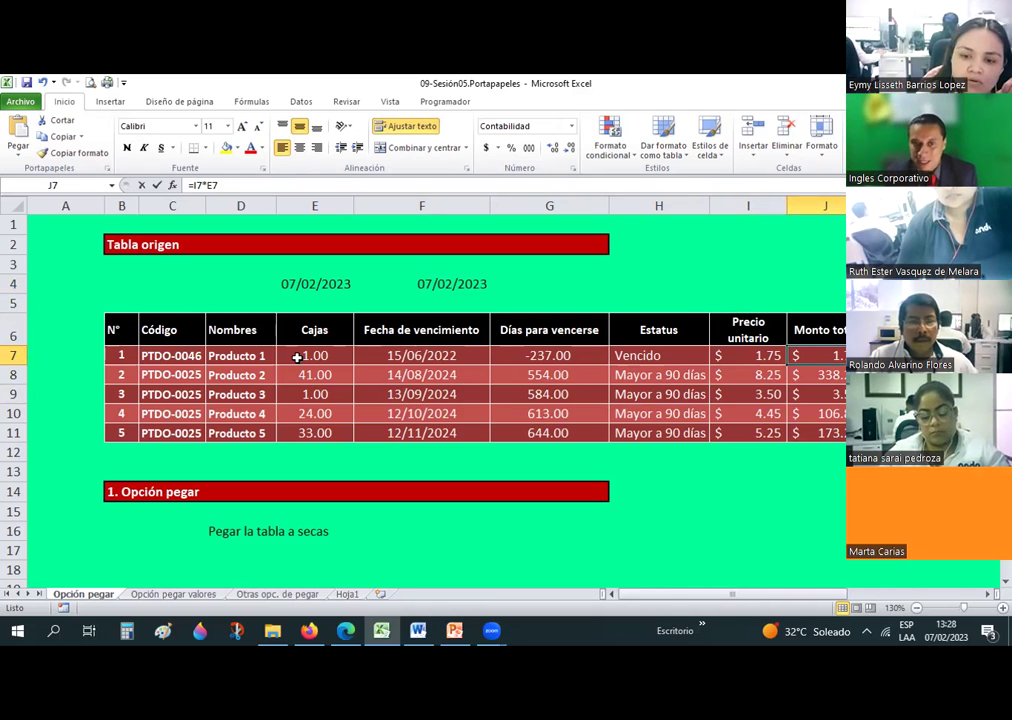
{"action": "key", "text": "F2"}
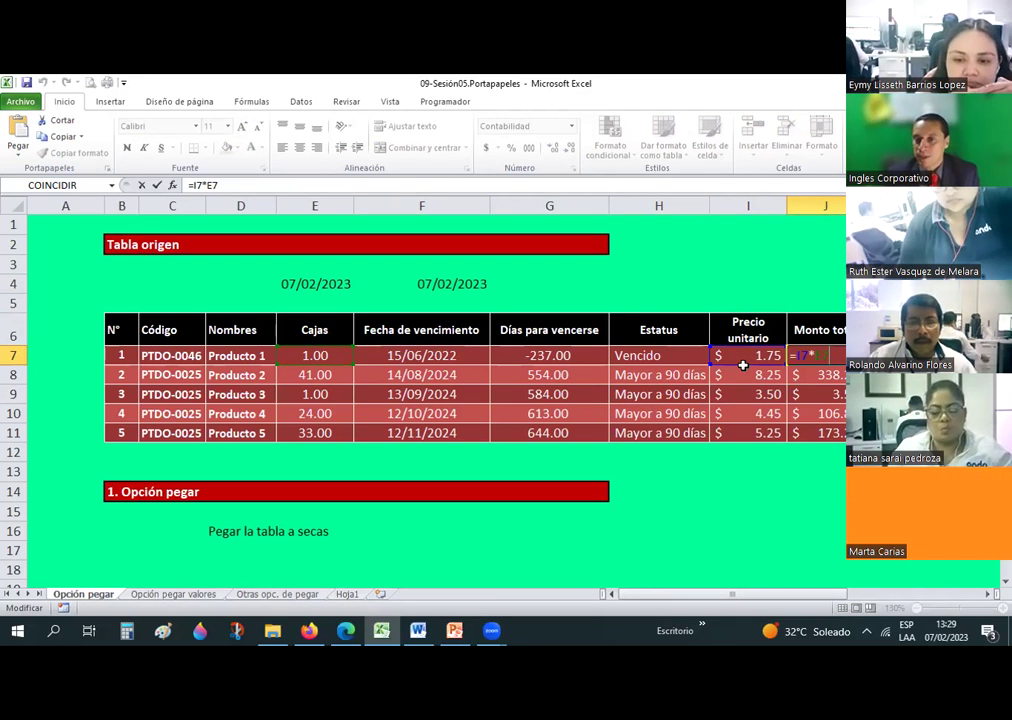
{"action": "key", "text": "ctrl+Return"}
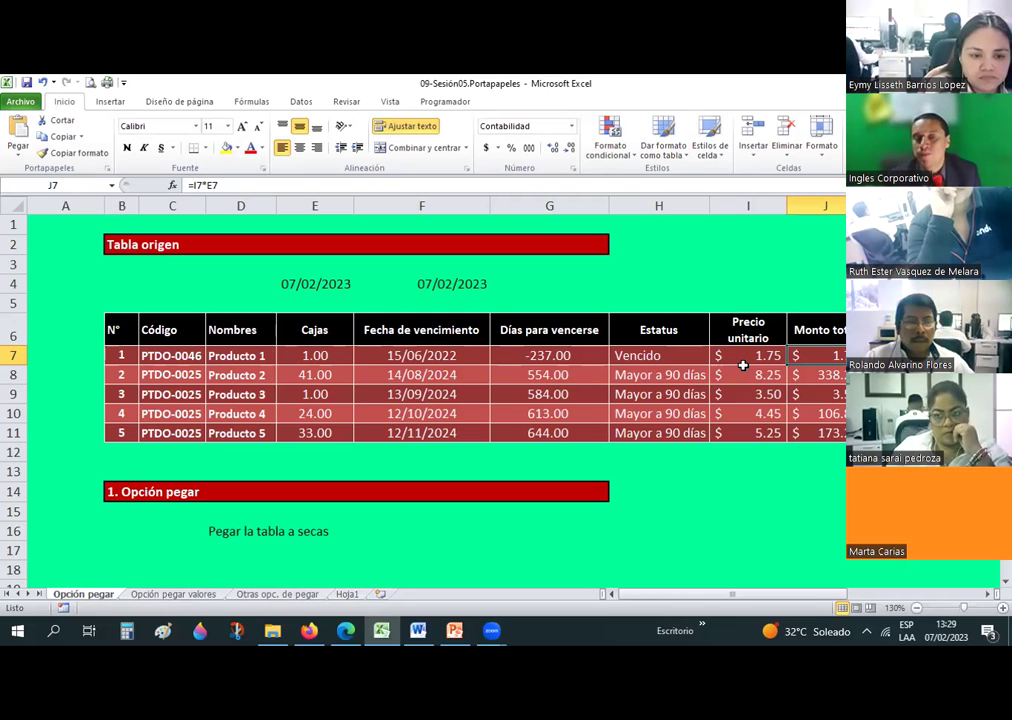
{"action": "left_click", "coordinate": [18, 146]}
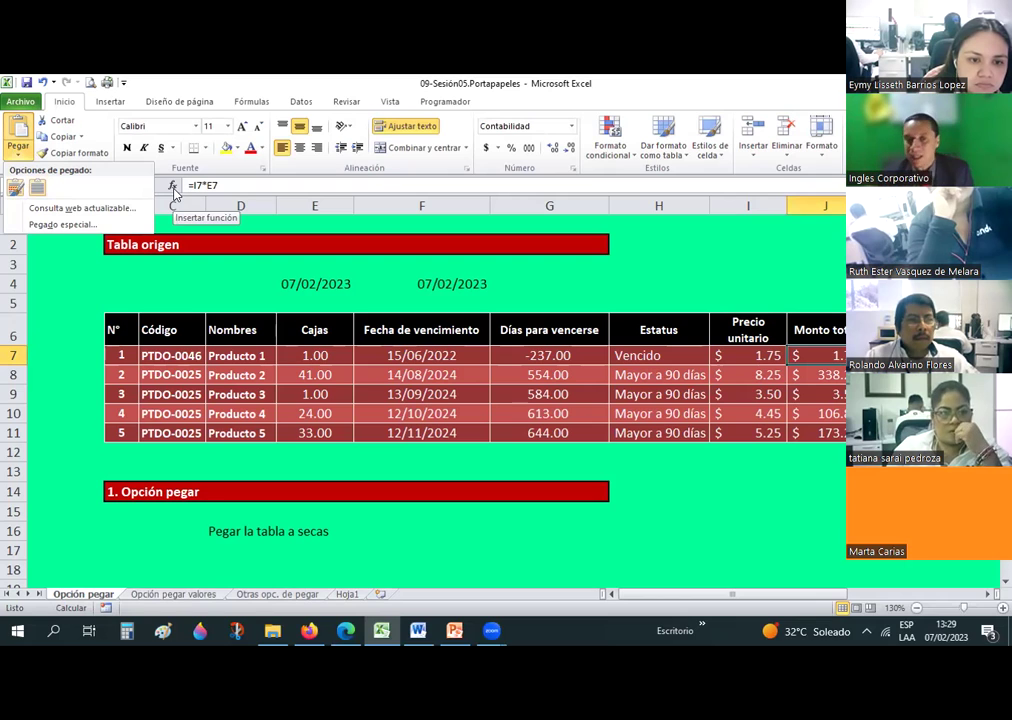
{"action": "left_click", "coordinate": [129, 323]}
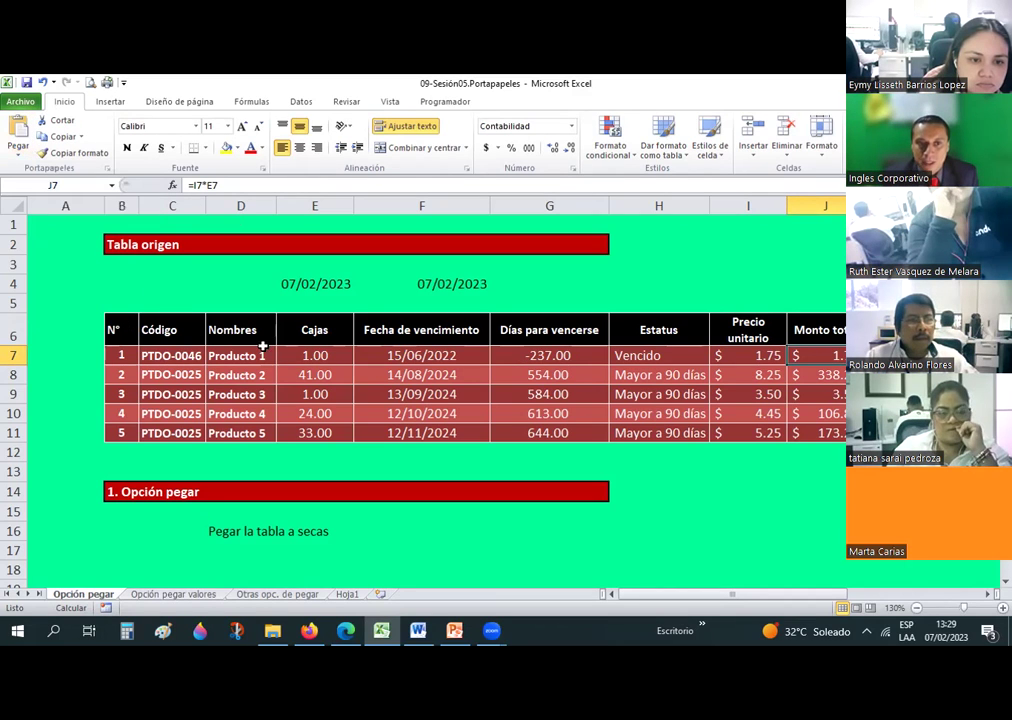
{"action": "left_click_drag", "start_coordinate": [115, 330], "coordinate": [549, 376]}
{"action": "key", "text": "ctrl+a"}
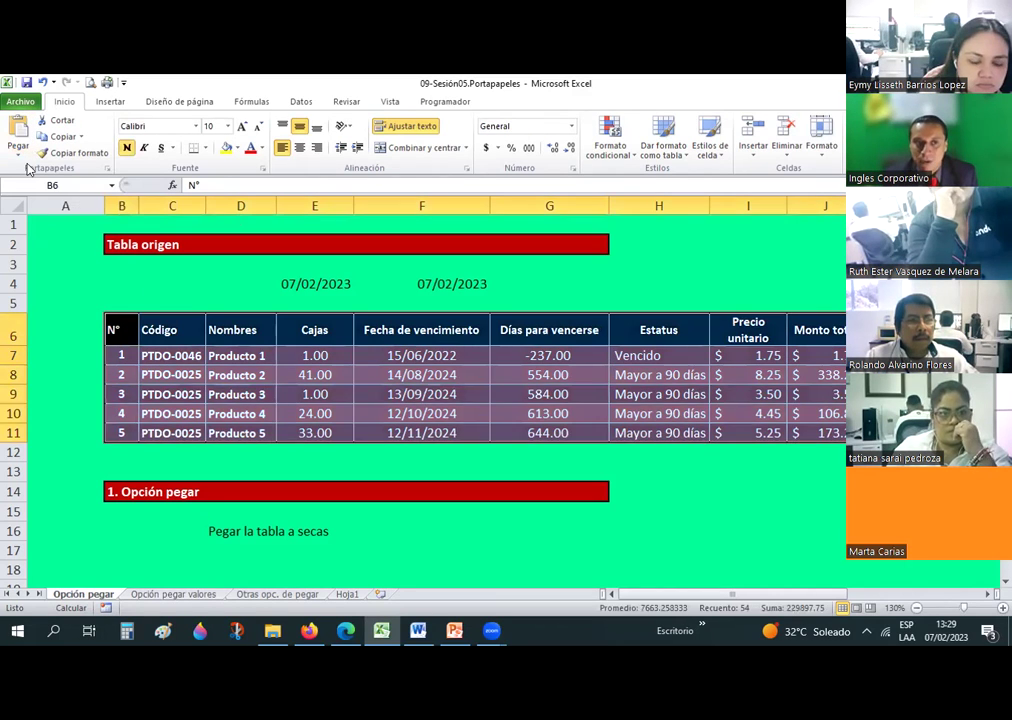
{"action": "left_click", "coordinate": [22, 154]}
{"action": "left_click", "coordinate": [232, 332]}
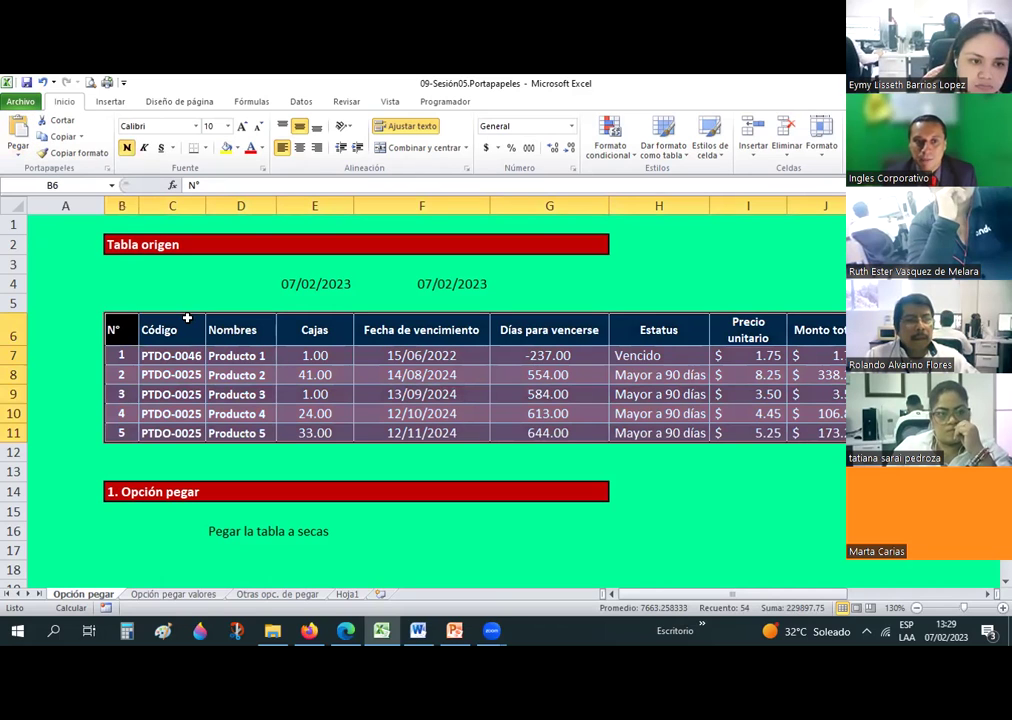
{"action": "left_click", "coordinate": [63, 139]}
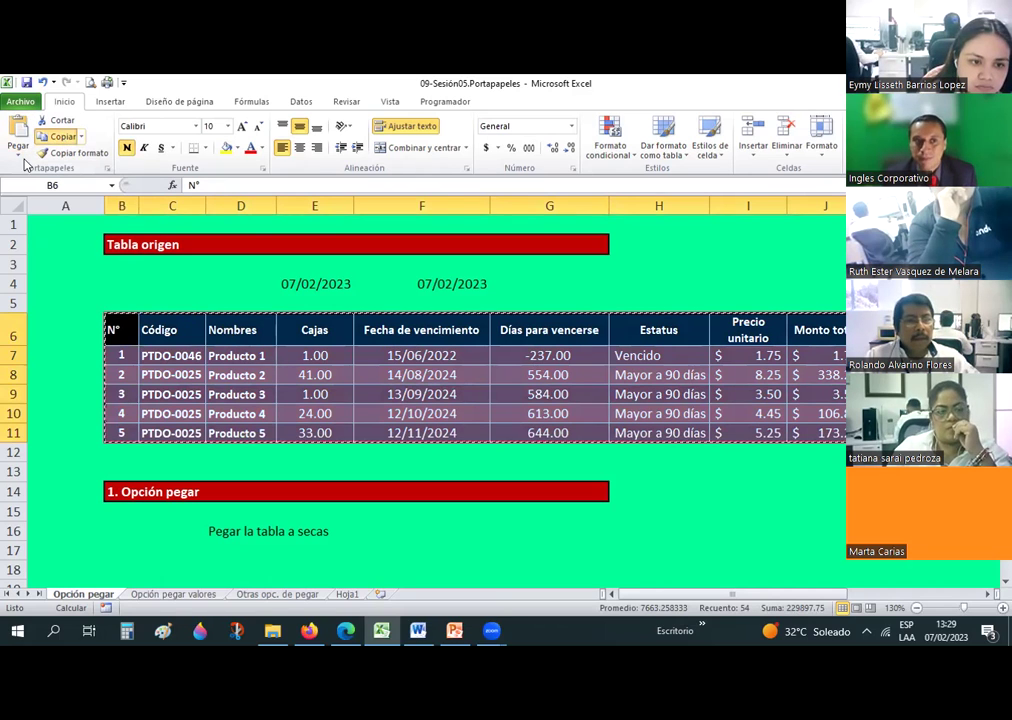
{"action": "left_click", "coordinate": [17, 157]}
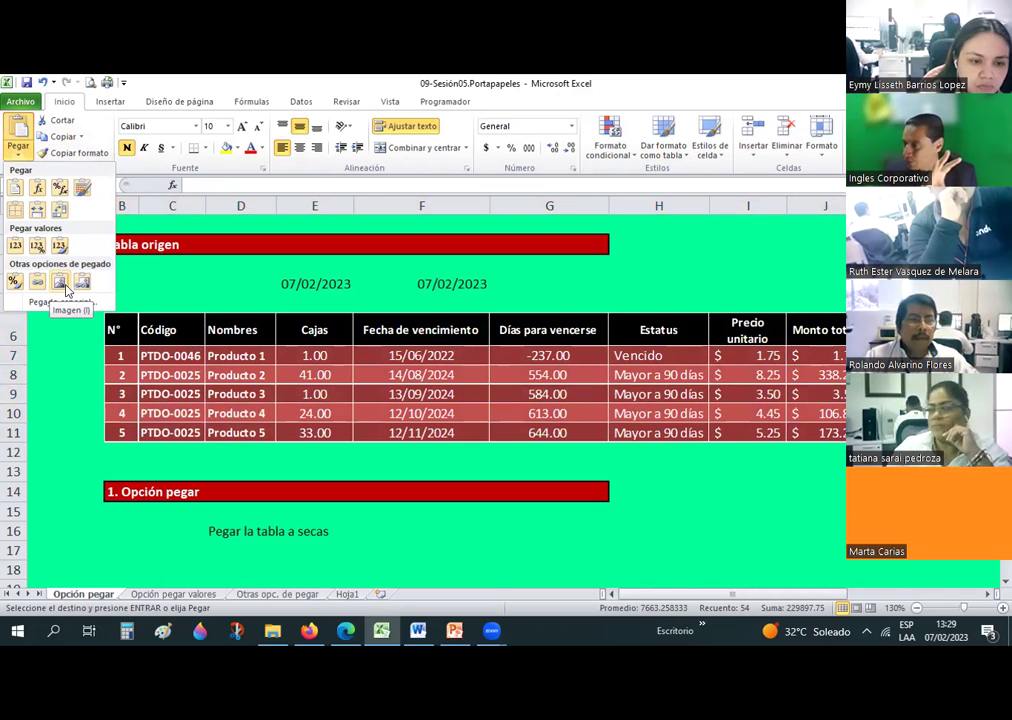
{"action": "key", "text": "Escape"}
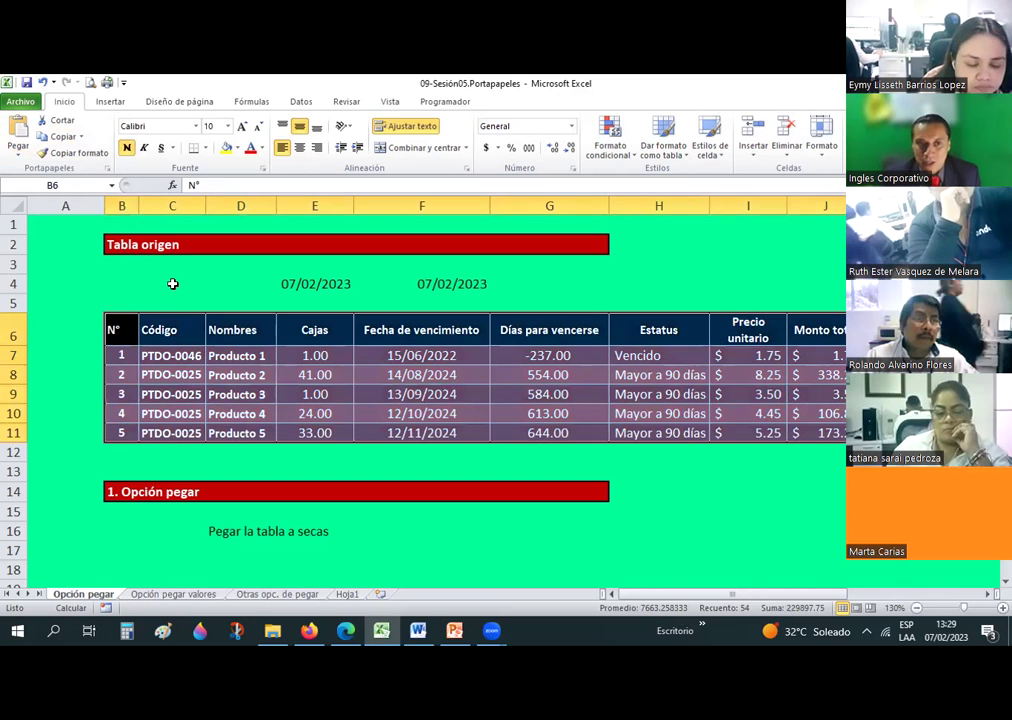
{"action": "left_click", "coordinate": [172, 284]}
{"action": "left_click_drag", "start_coordinate": [121, 330], "coordinate": [823, 434]}
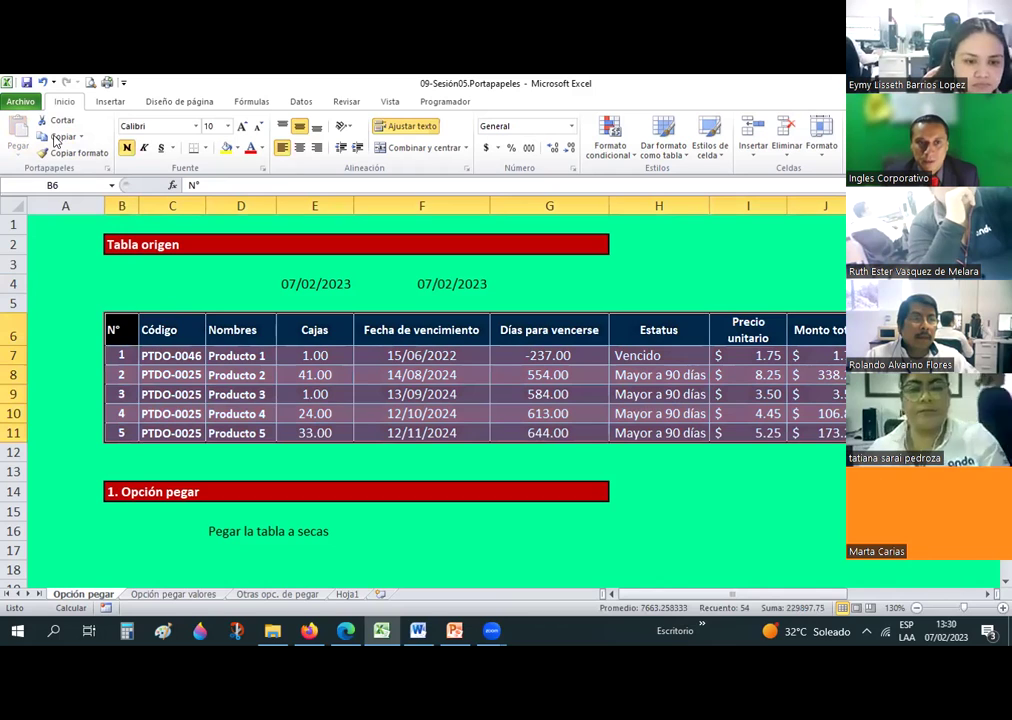
{"action": "left_click", "coordinate": [165, 300]}
{"action": "left_click_drag", "start_coordinate": [121, 330], "coordinate": [830, 427]}
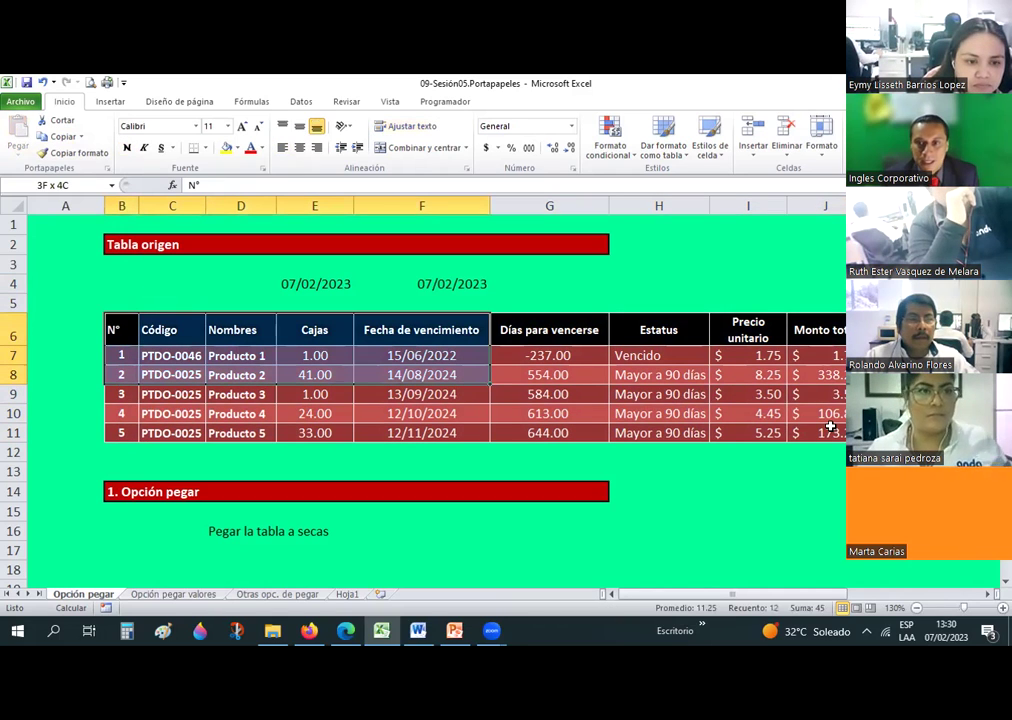
{"action": "key", "text": "ctrl+a"}
{"action": "left_click", "coordinate": [66, 138]}
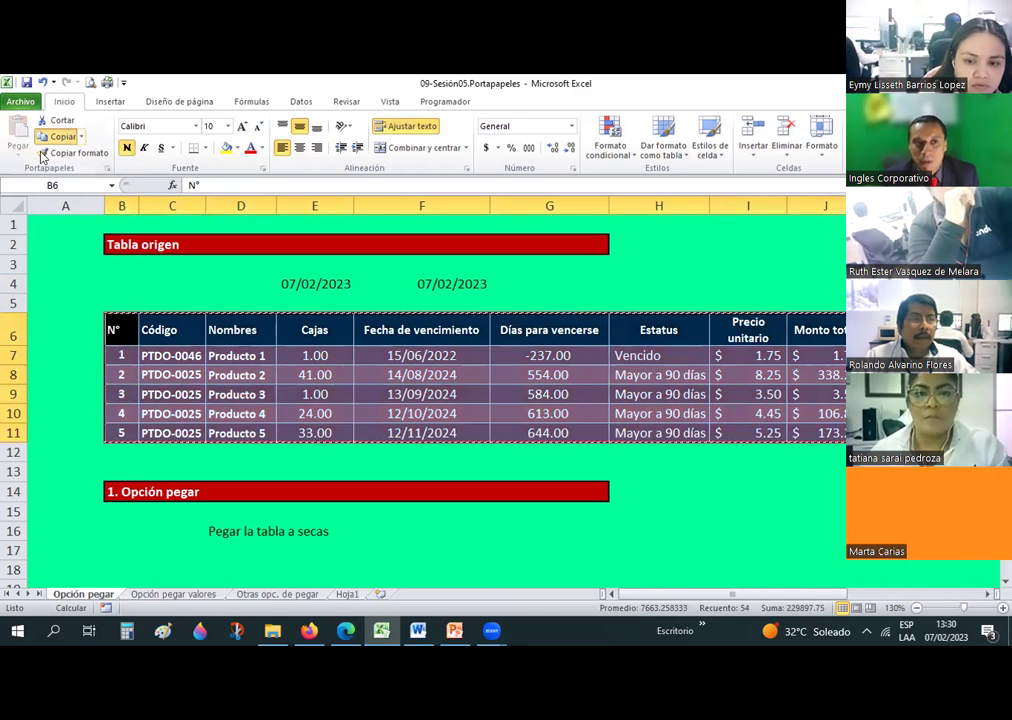
{"action": "left_click", "coordinate": [19, 160]}
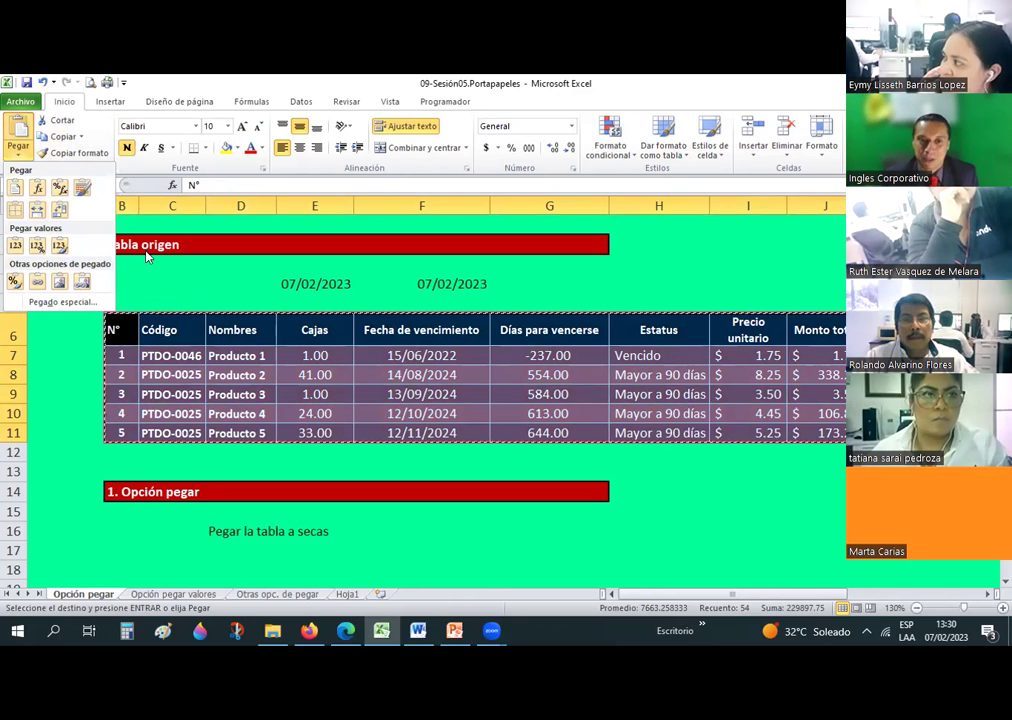
{"action": "key", "text": "Escape"}
{"action": "key", "text": "Escape"}
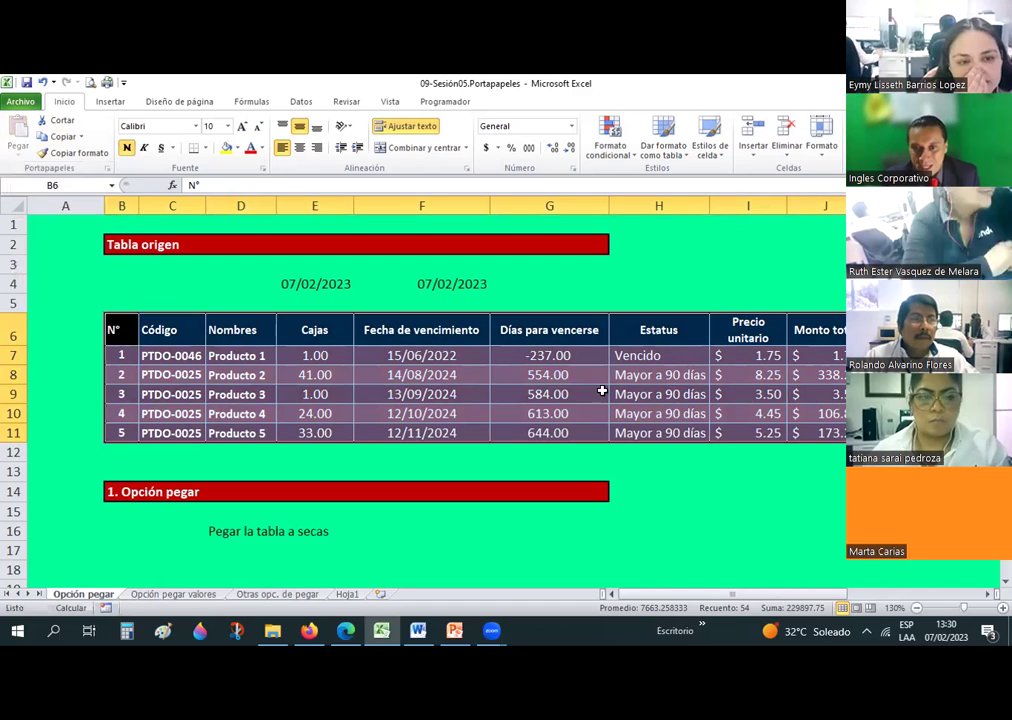
{"action": "left_click", "coordinate": [60, 136]}
{"action": "left_click", "coordinate": [18, 148]}
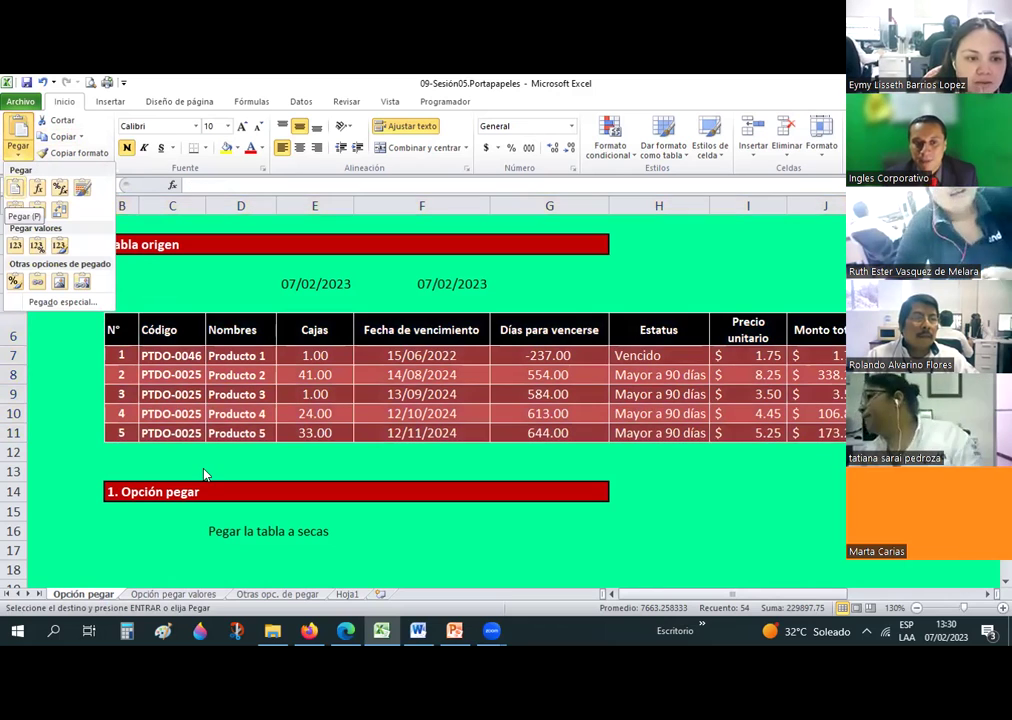
Cancel the pending paste and delete the note text in D16
{"action": "key", "text": "Escape"}
{"action": "key", "text": "Escape"}
{"action": "scroll", "coordinate": [150, 420], "scroll_direction": "down", "scroll_amount": 2}
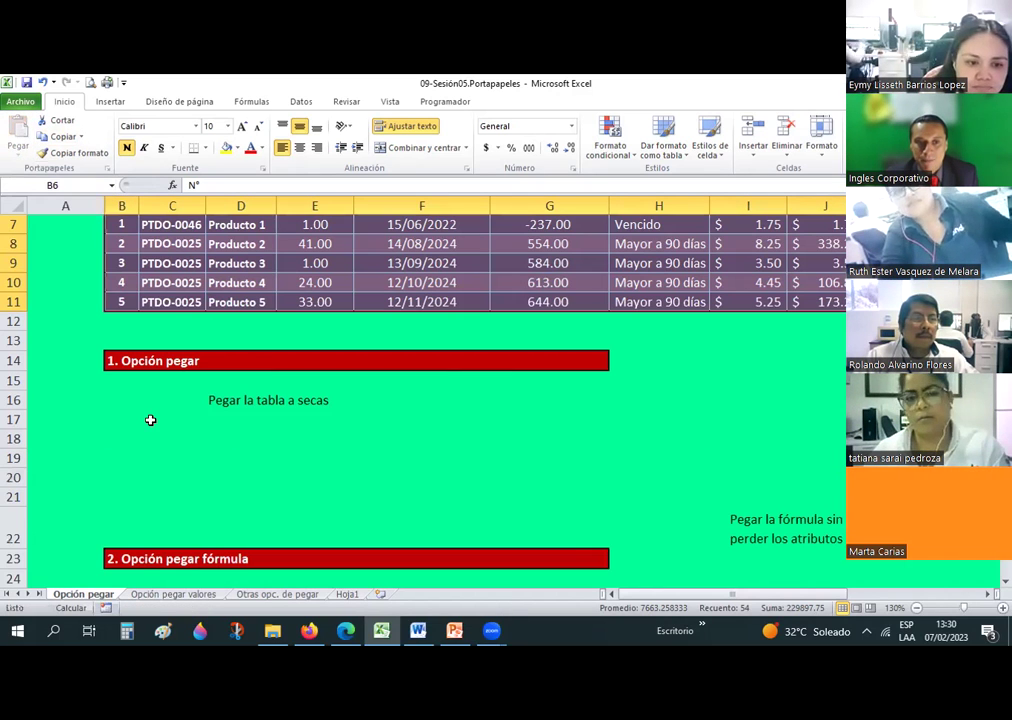
{"action": "left_click", "coordinate": [212, 401]}
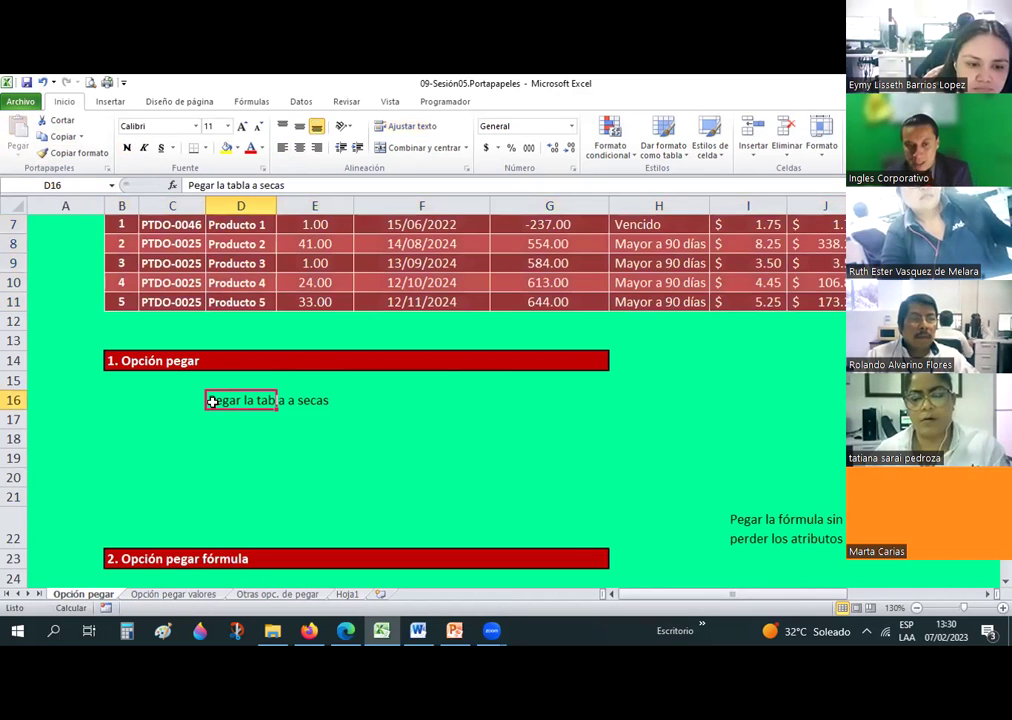
{"action": "key", "text": "Delete"}
Copy the source table B6:J11 and paste it with formatting at B16
{"action": "scroll", "coordinate": [130, 267], "scroll_direction": "up", "scroll_amount": 1}
{"action": "left_click_drag", "start_coordinate": [130, 267], "coordinate": [802, 377]}
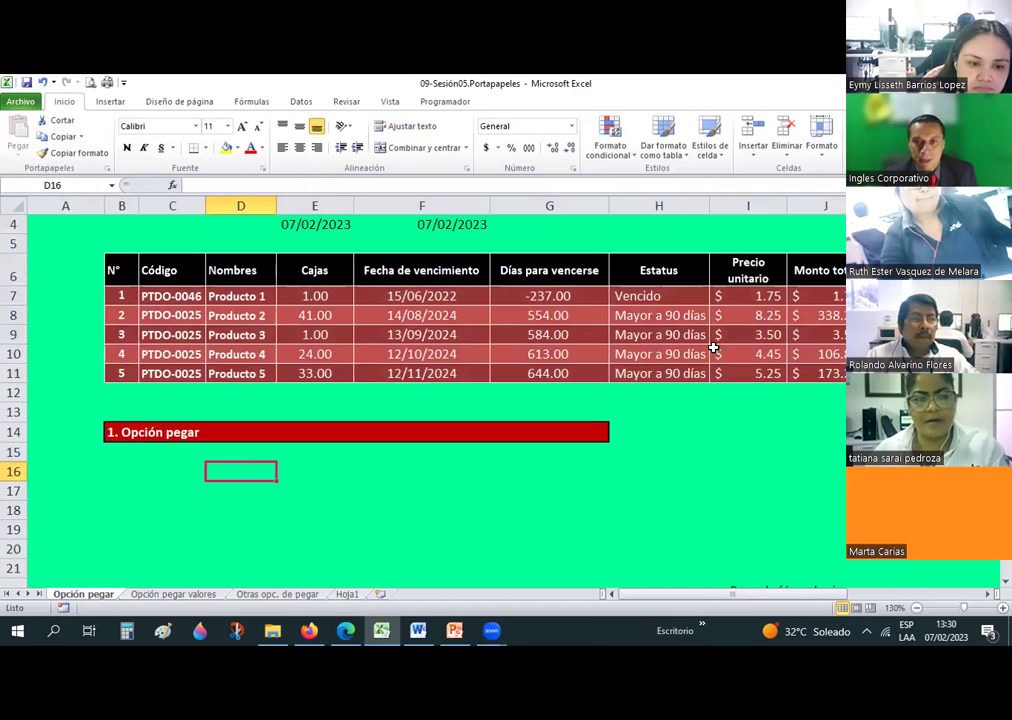
{"action": "left_click", "coordinate": [62, 138]}
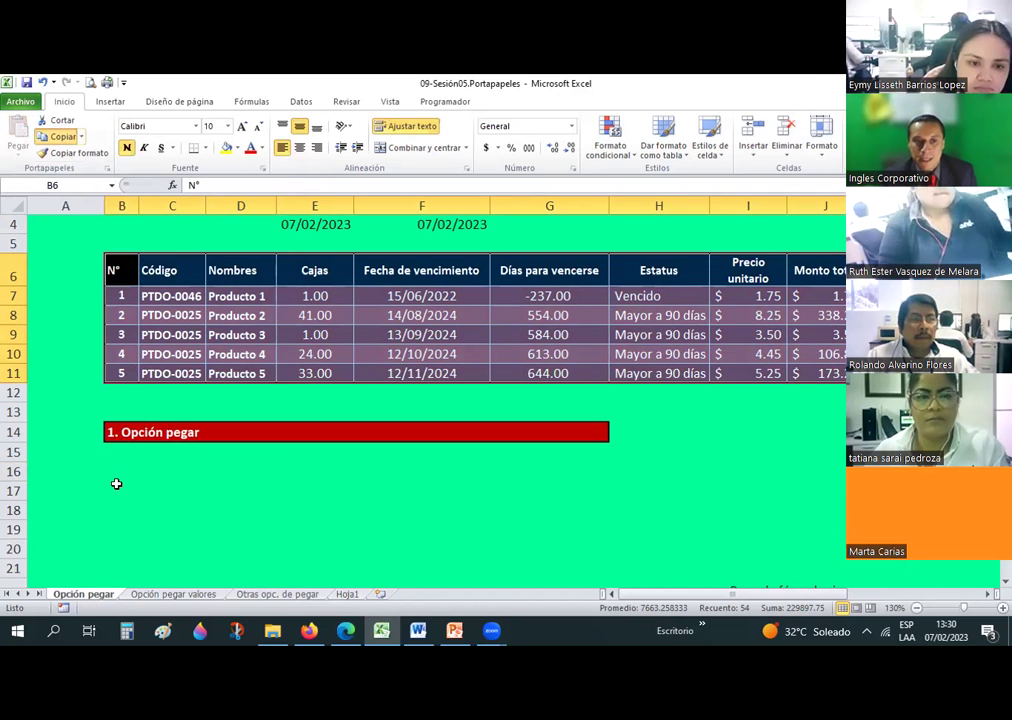
{"action": "left_click", "coordinate": [115, 466]}
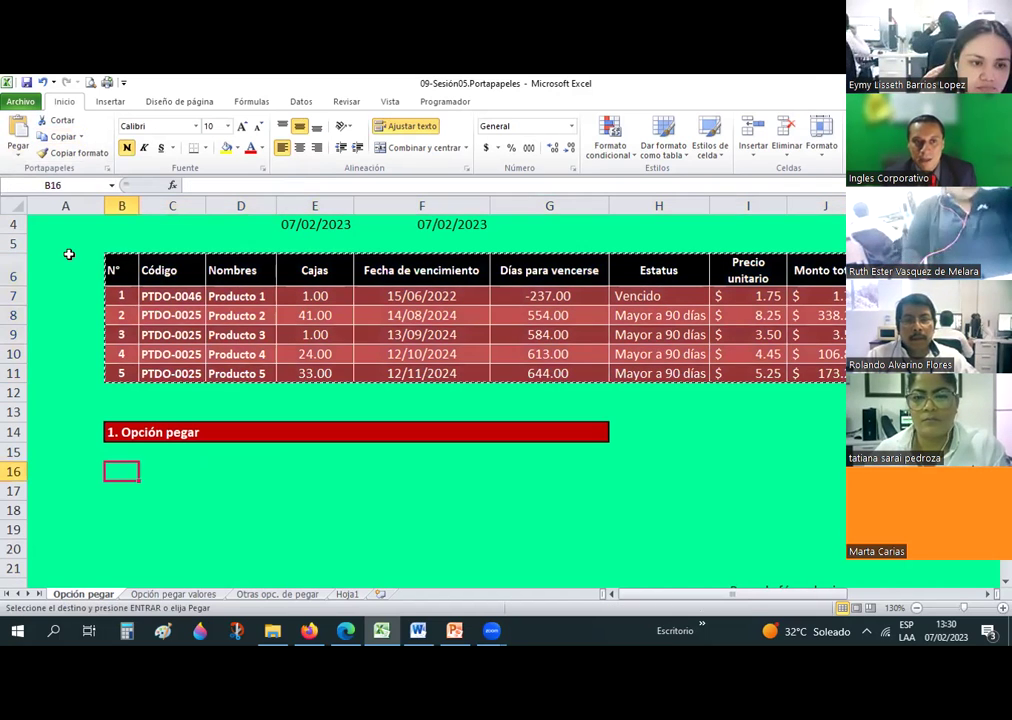
{"action": "left_click", "coordinate": [19, 156]}
{"action": "left_click", "coordinate": [15, 188]}
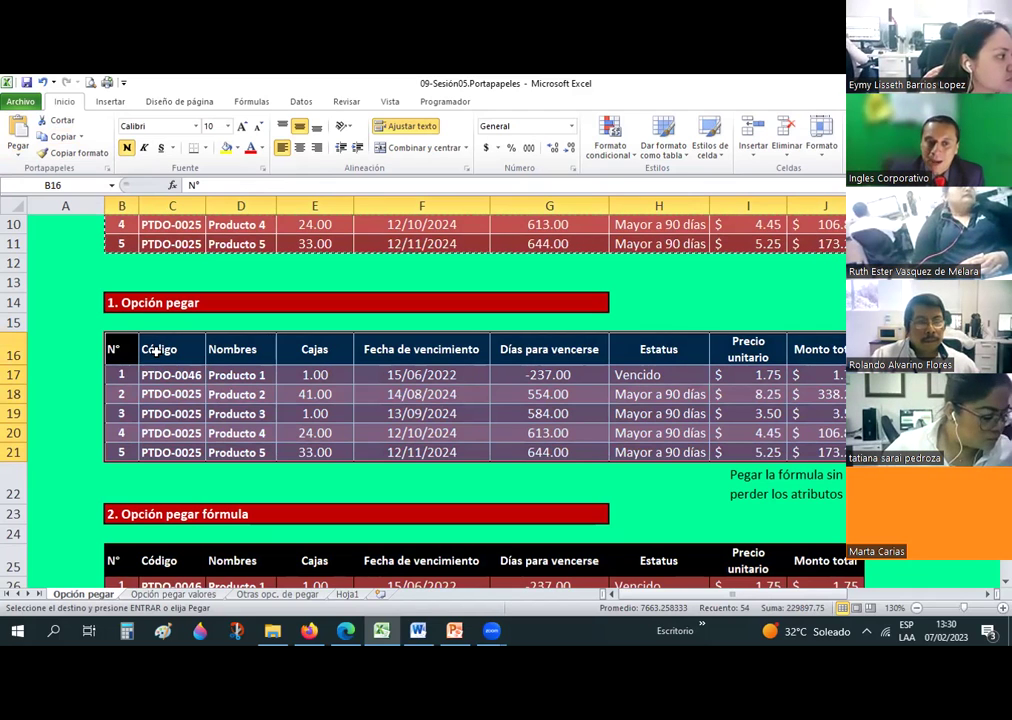
{"action": "left_click", "coordinate": [150, 374]}
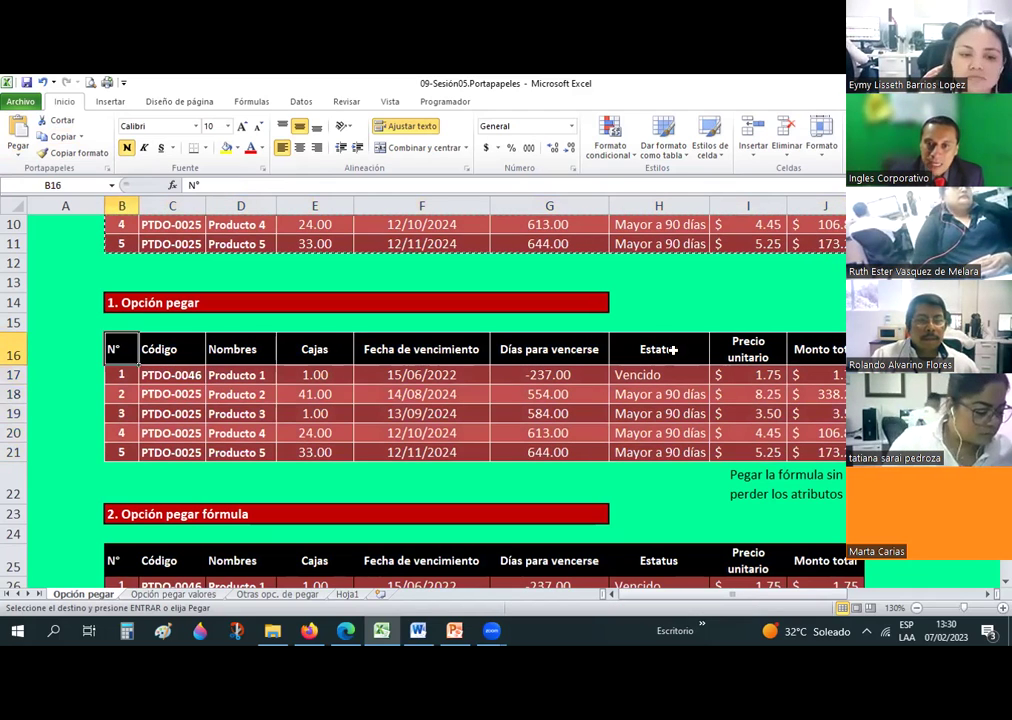
{"action": "left_click_drag", "start_coordinate": [121, 349], "coordinate": [818, 347]}
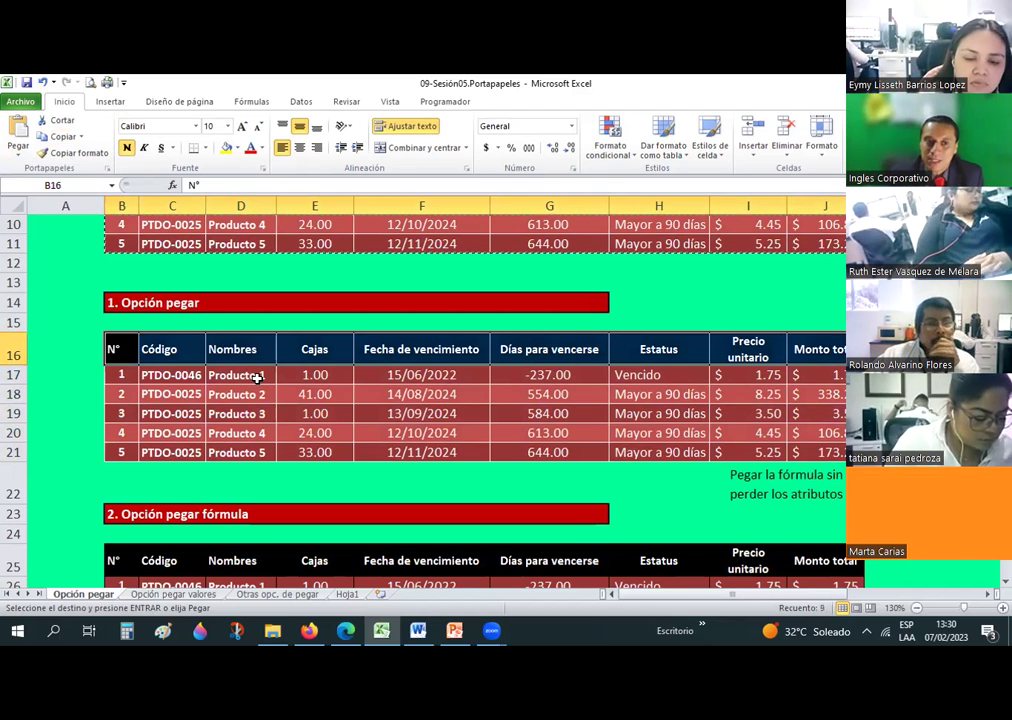
{"action": "left_click", "coordinate": [116, 375]}
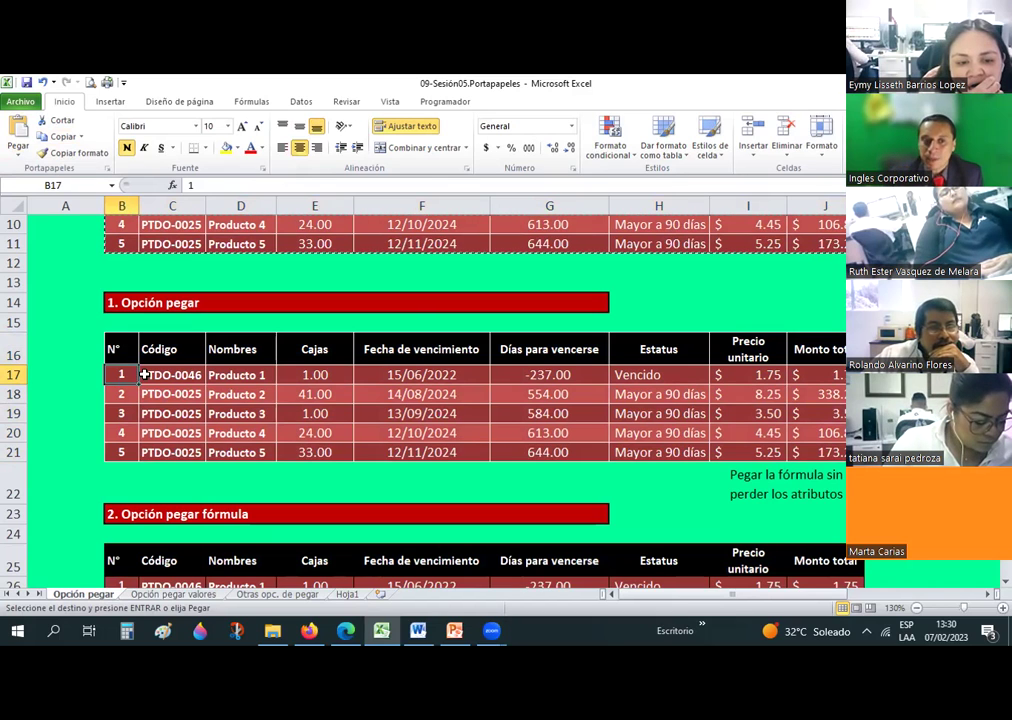
{"action": "left_click", "coordinate": [146, 372]}
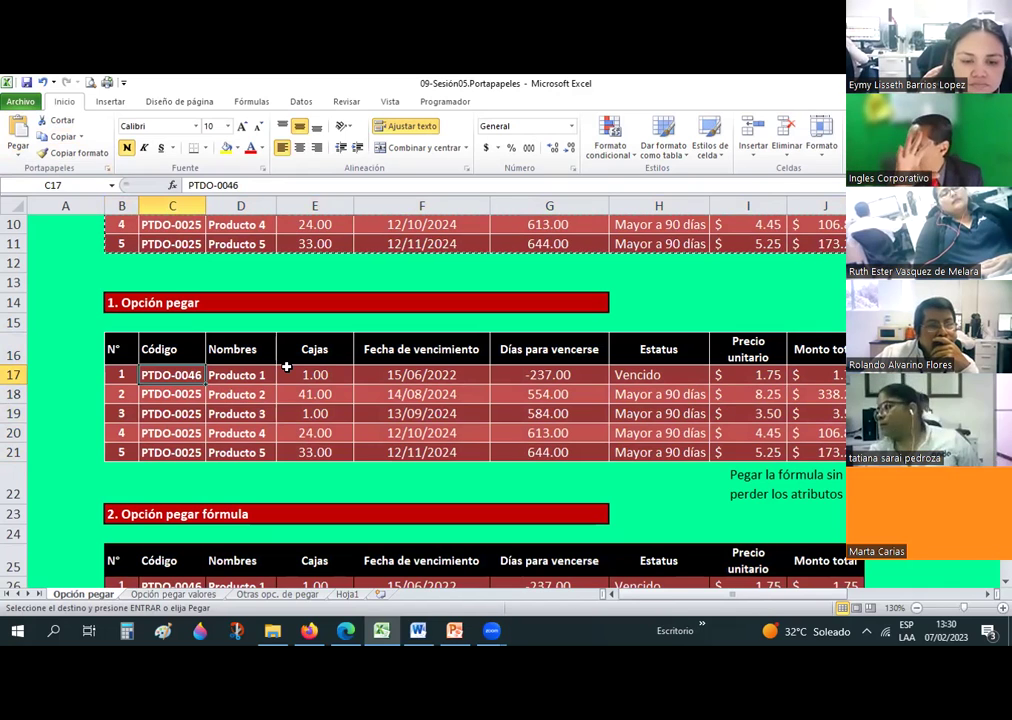
{"action": "left_click", "coordinate": [565, 374]}
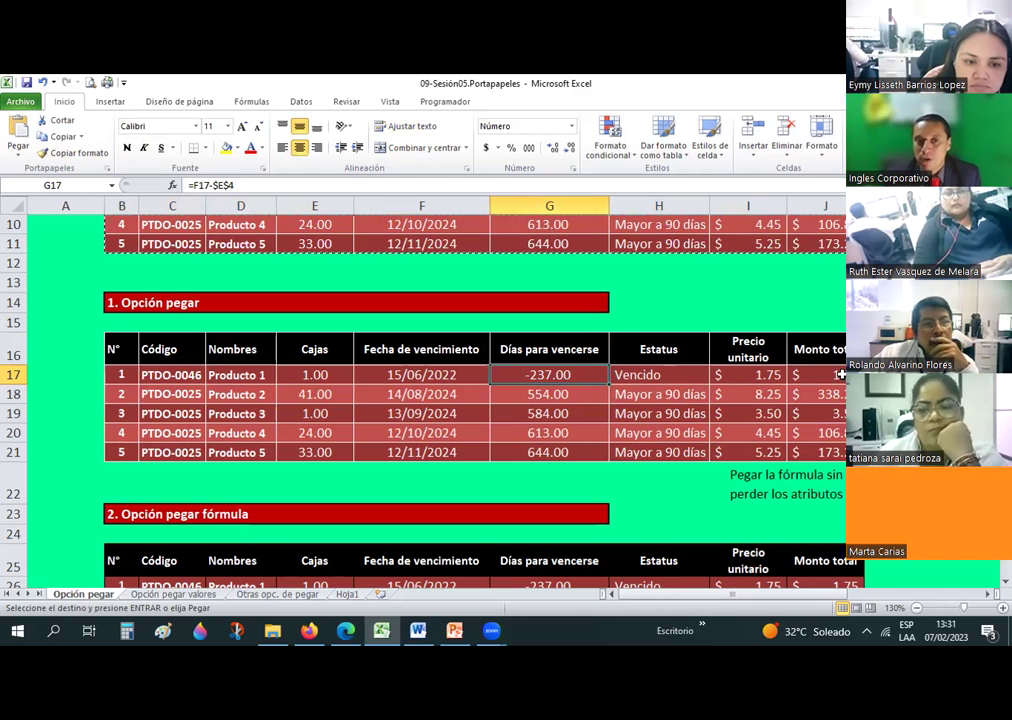
{"action": "left_click", "coordinate": [840, 375]}
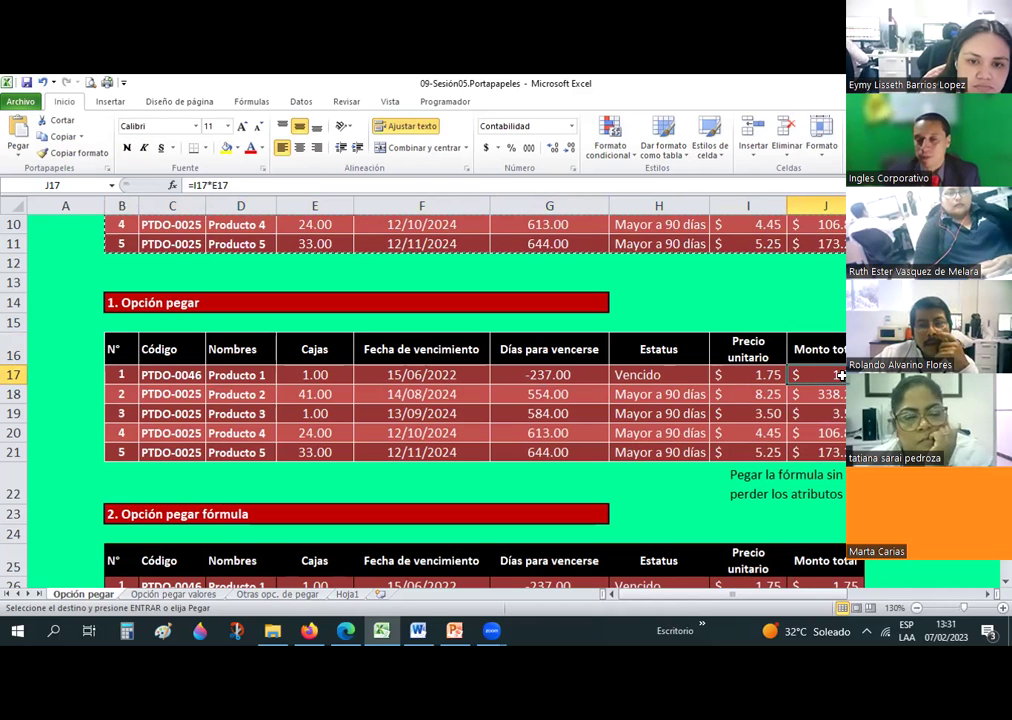
{"action": "left_click", "coordinate": [777, 321]}
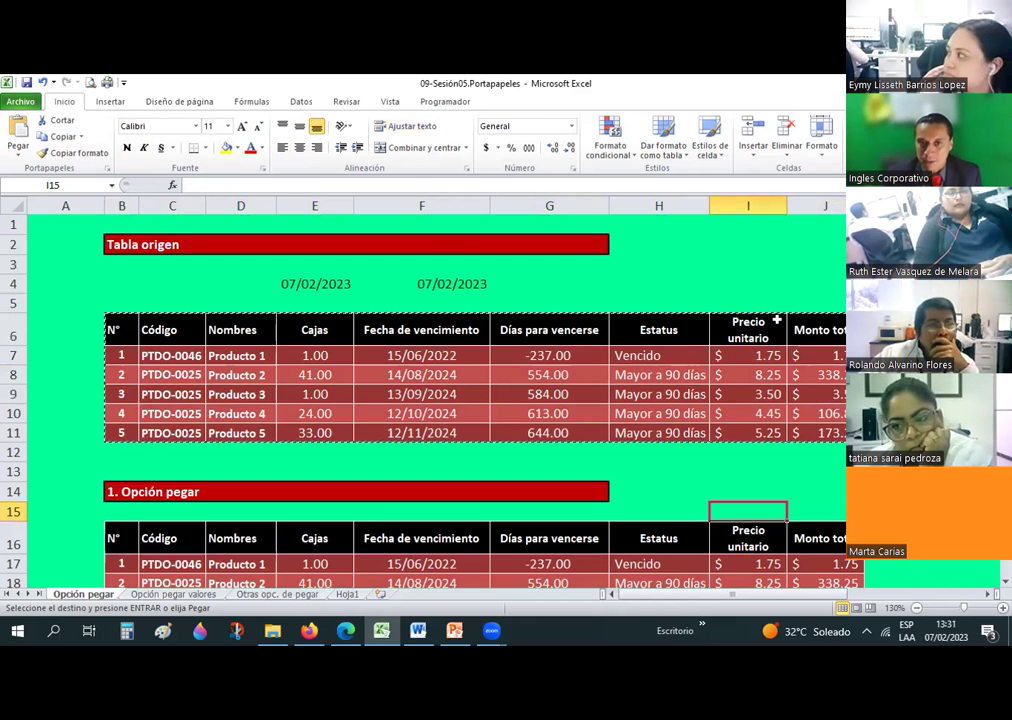
{"action": "scroll", "coordinate": [777, 320], "scroll_direction": "up", "scroll_amount": 1}
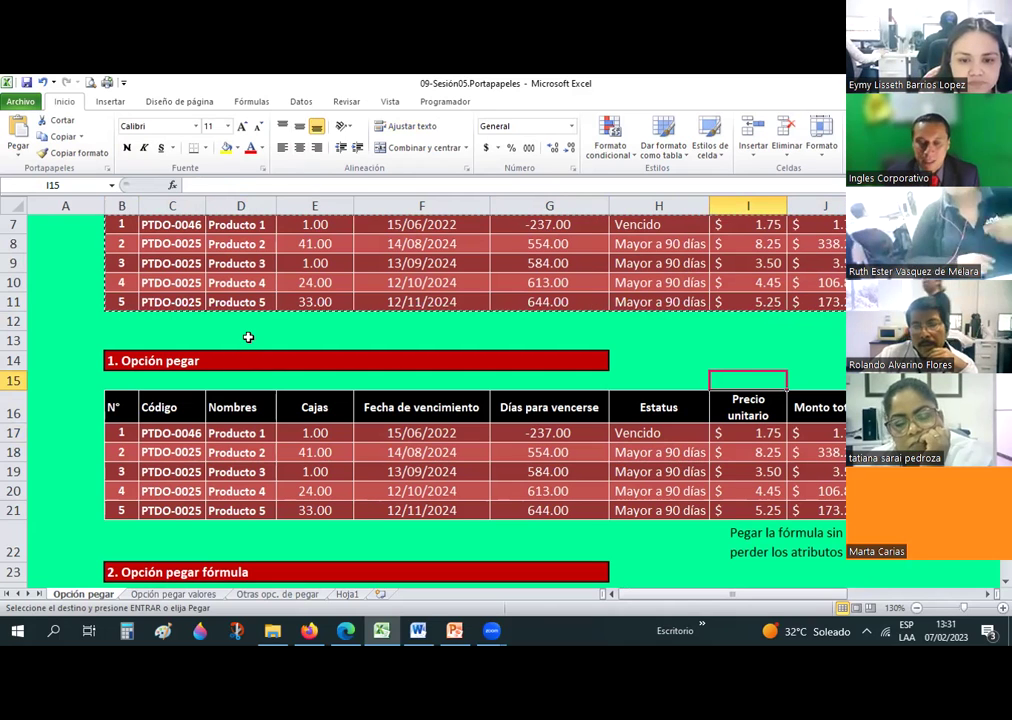
{"action": "key", "text": "ctrl+z"}
{"action": "left_click", "coordinate": [240, 403]}
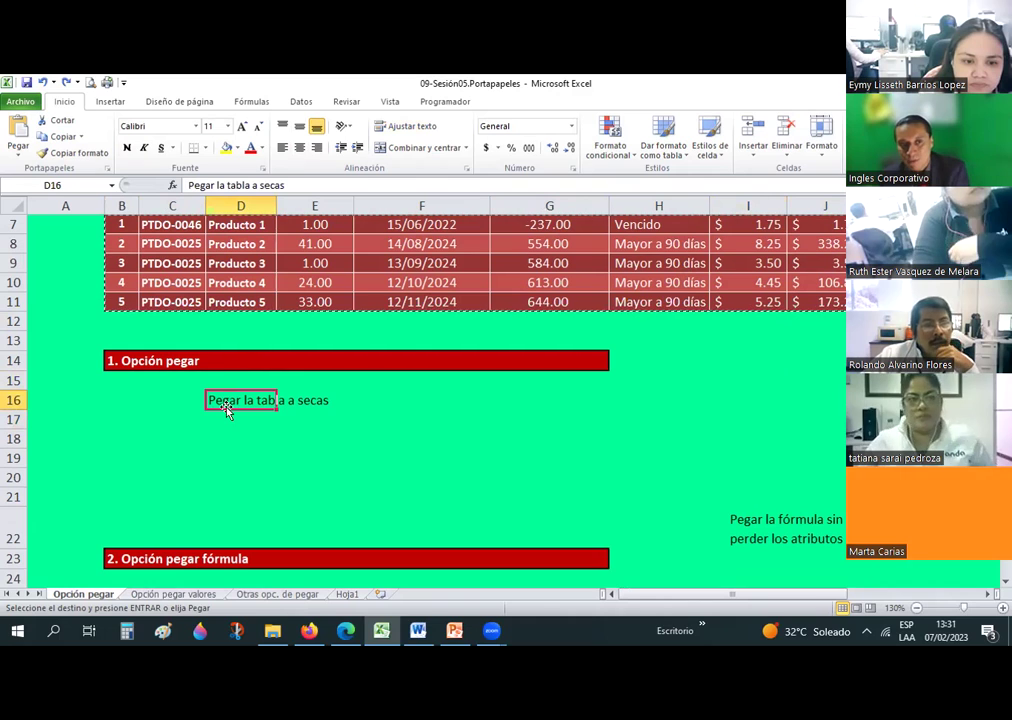
{"action": "left_click", "coordinate": [65, 84]}
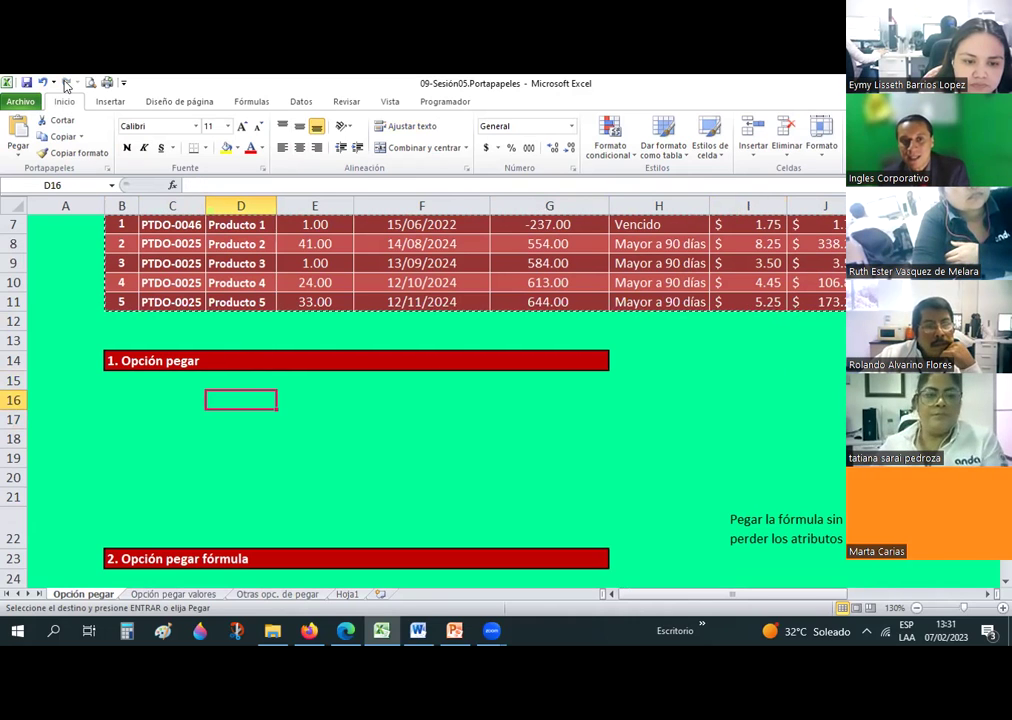
{"action": "key", "text": "Right"}
{"action": "key", "text": "Down"}
{"action": "key", "text": "Down"}
{"action": "key", "text": "Down"}
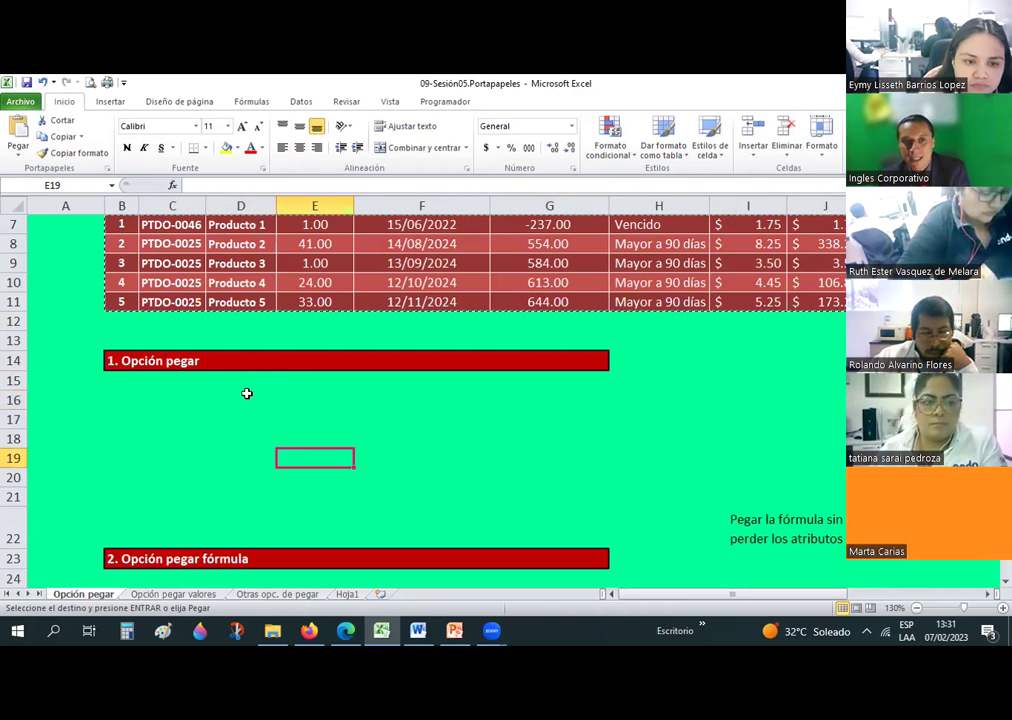
{"action": "scroll", "coordinate": [183, 329], "scroll_direction": "up", "scroll_amount": 2}
{"action": "left_click_drag", "start_coordinate": [115, 330], "coordinate": [804, 430]}
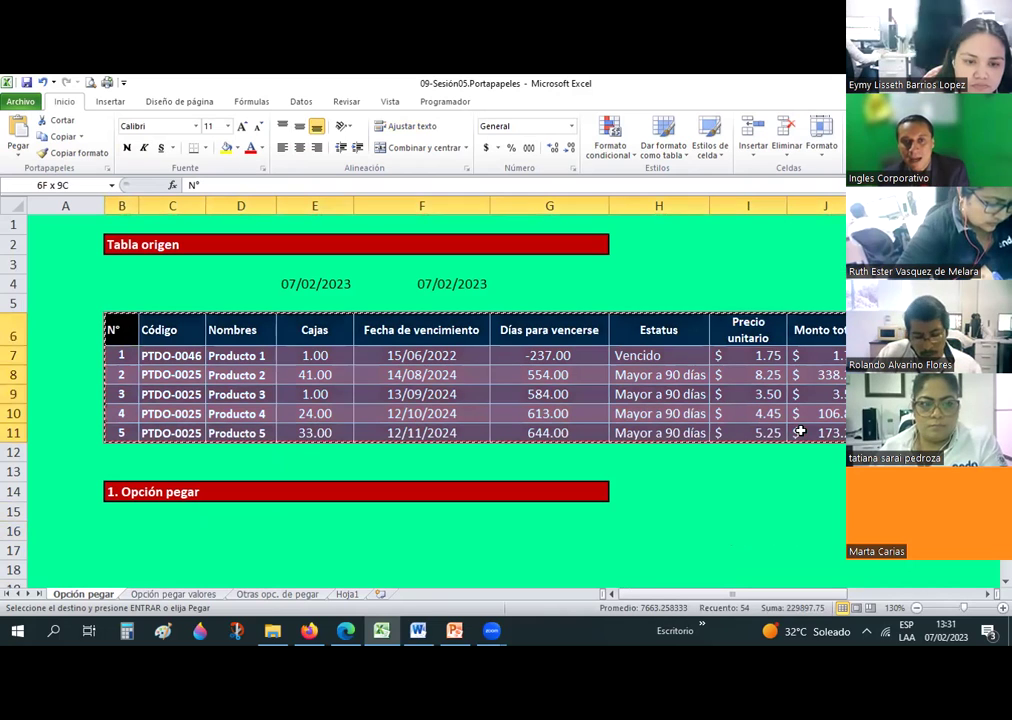
{"action": "scroll", "coordinate": [150, 390], "scroll_direction": "down", "scroll_amount": 1}
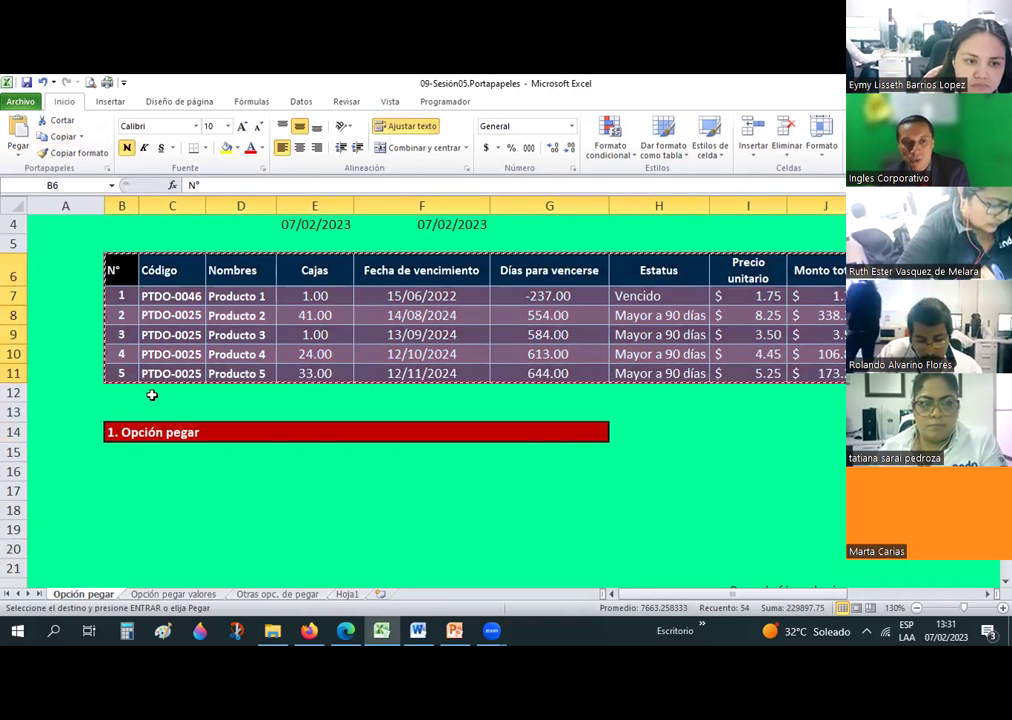
{"action": "scroll", "coordinate": [119, 402], "scroll_direction": "down", "scroll_amount": 1}
{"action": "left_click", "coordinate": [121, 400]}
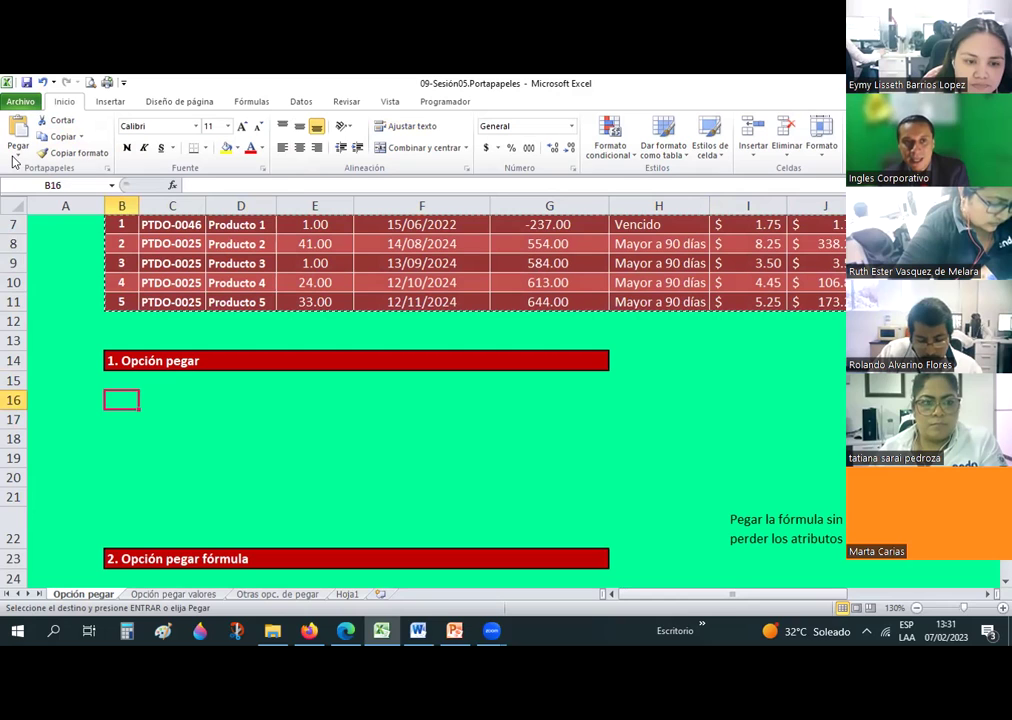
{"action": "left_click", "coordinate": [18, 152]}
{"action": "left_click", "coordinate": [14, 187]}
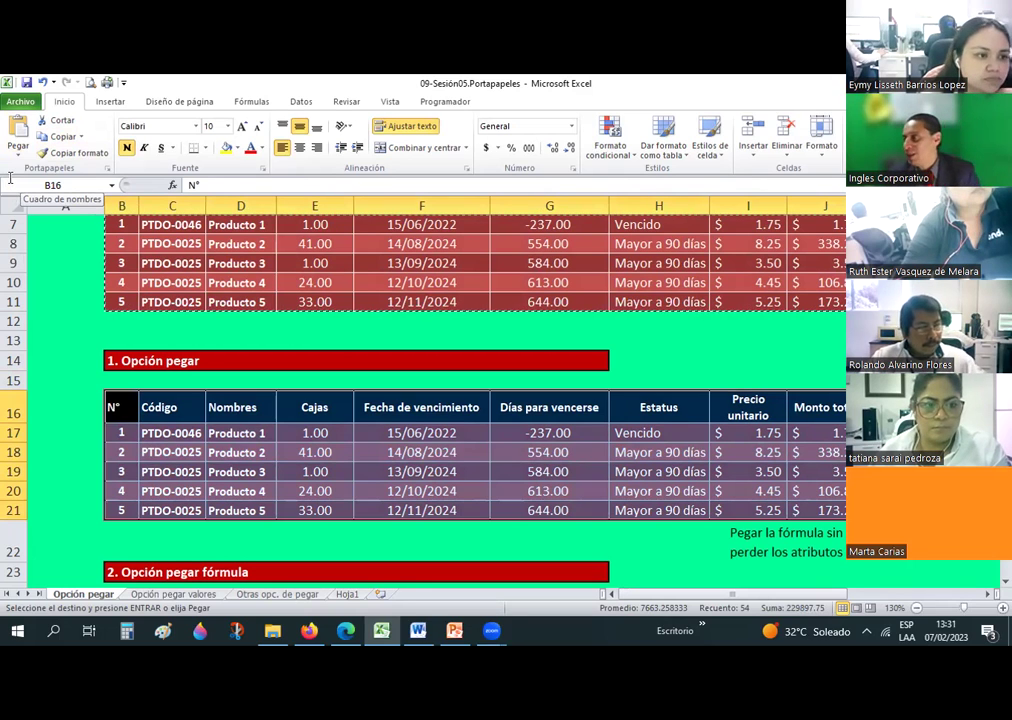
Inspect the pasted table's formulas in G17 and J17, the Estatus value in H17, and header E16
{"action": "left_click", "coordinate": [560, 433]}
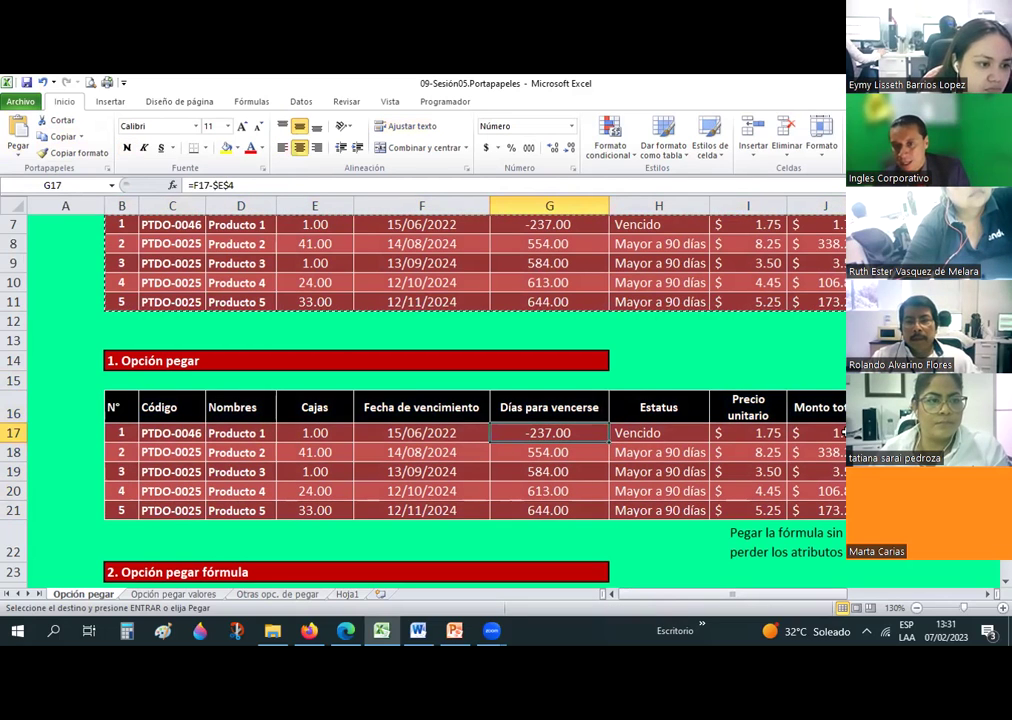
{"action": "left_click", "coordinate": [838, 436]}
{"action": "left_click_drag", "start_coordinate": [818, 403], "coordinate": [820, 512]}
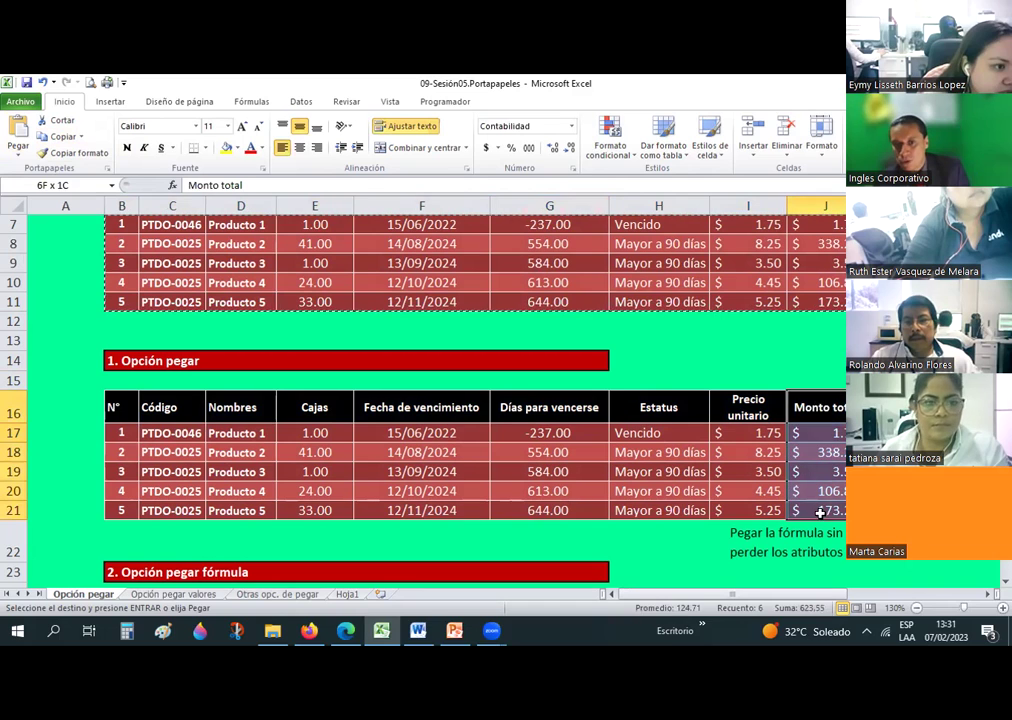
{"action": "left_click", "coordinate": [633, 431]}
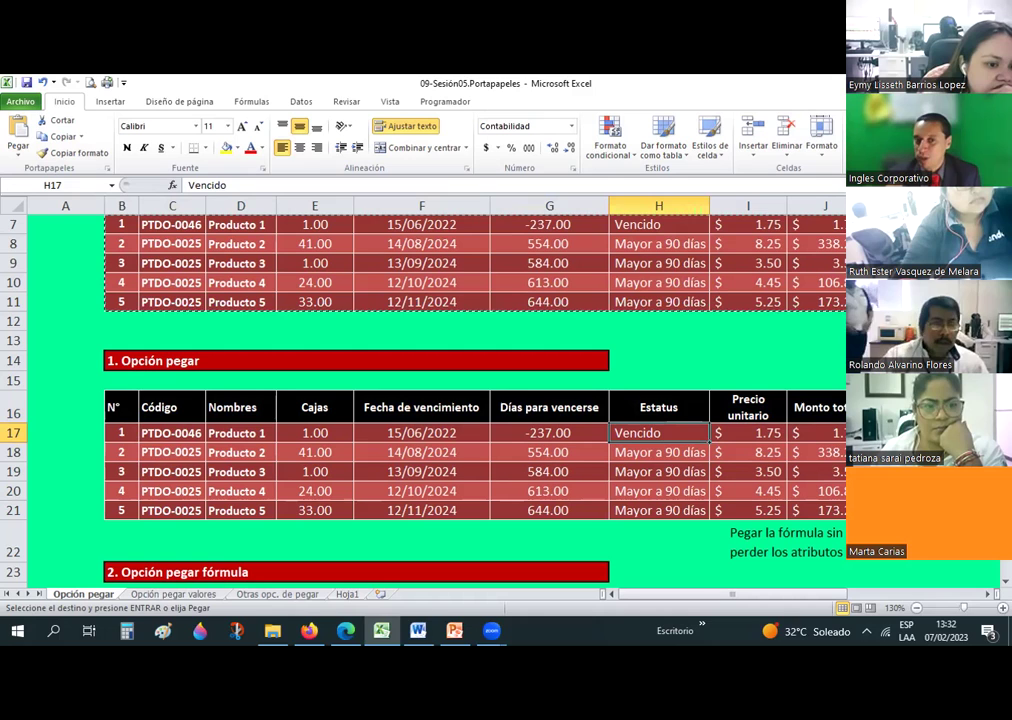
{"action": "left_click", "coordinate": [295, 398]}
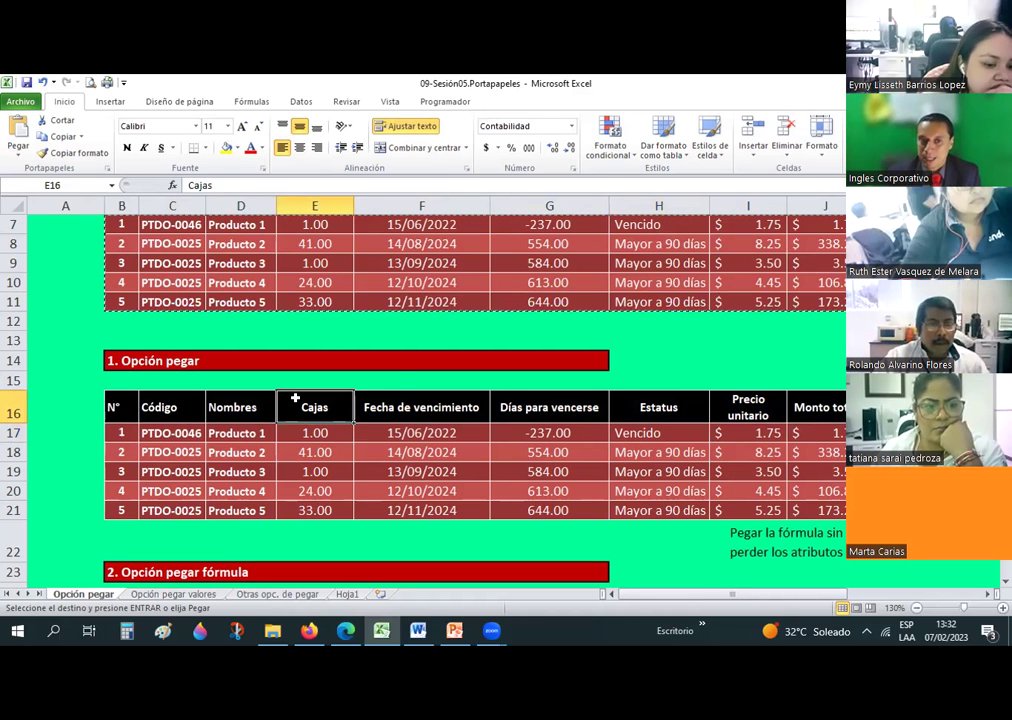
Scroll back up and select the whole source table B6:J11
{"action": "scroll", "coordinate": [295, 398], "scroll_direction": "up", "scroll_amount": 2}
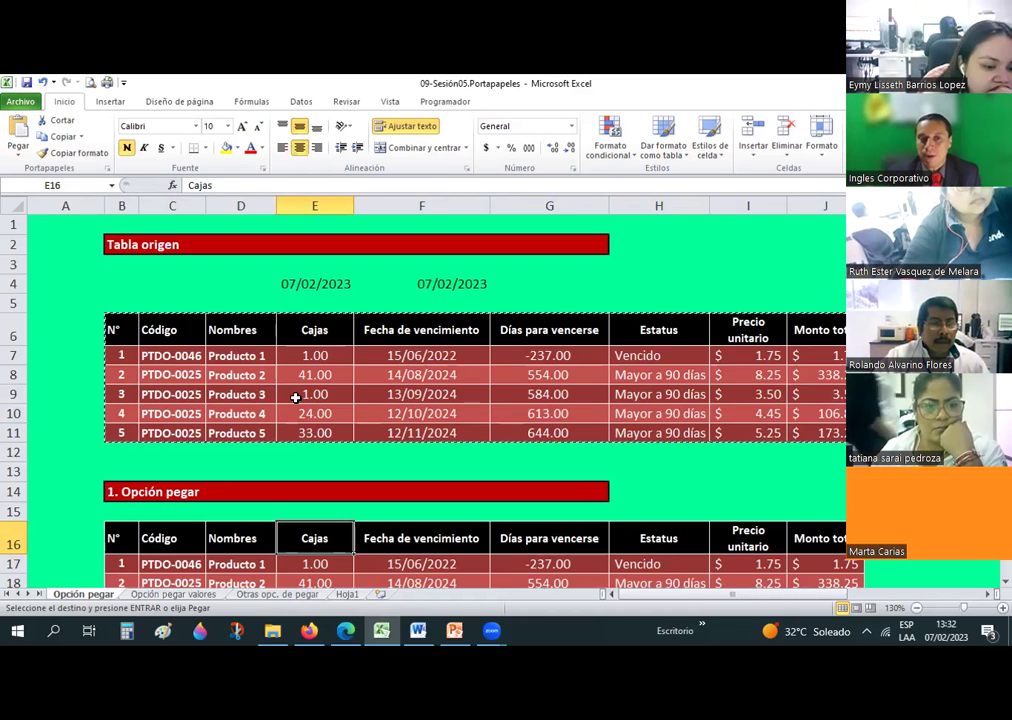
{"action": "scroll", "coordinate": [295, 398], "scroll_direction": "down", "scroll_amount": 7}
{"action": "scroll", "coordinate": [295, 398], "scroll_direction": "up", "scroll_amount": 1}
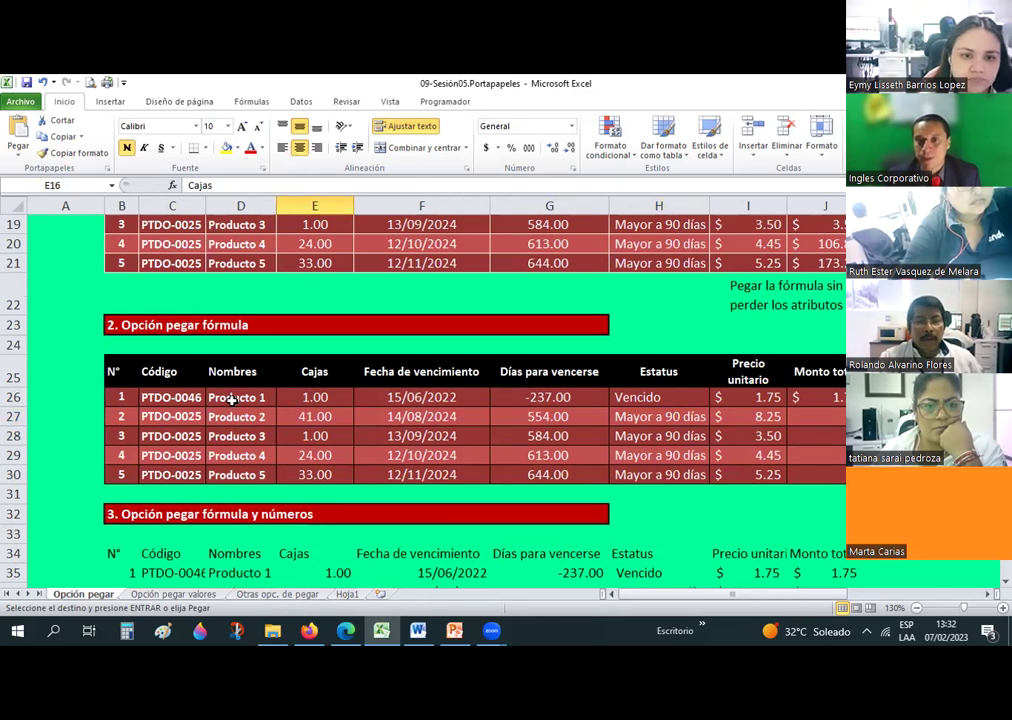
{"action": "scroll", "coordinate": [232, 398], "scroll_direction": "up", "scroll_amount": 1}
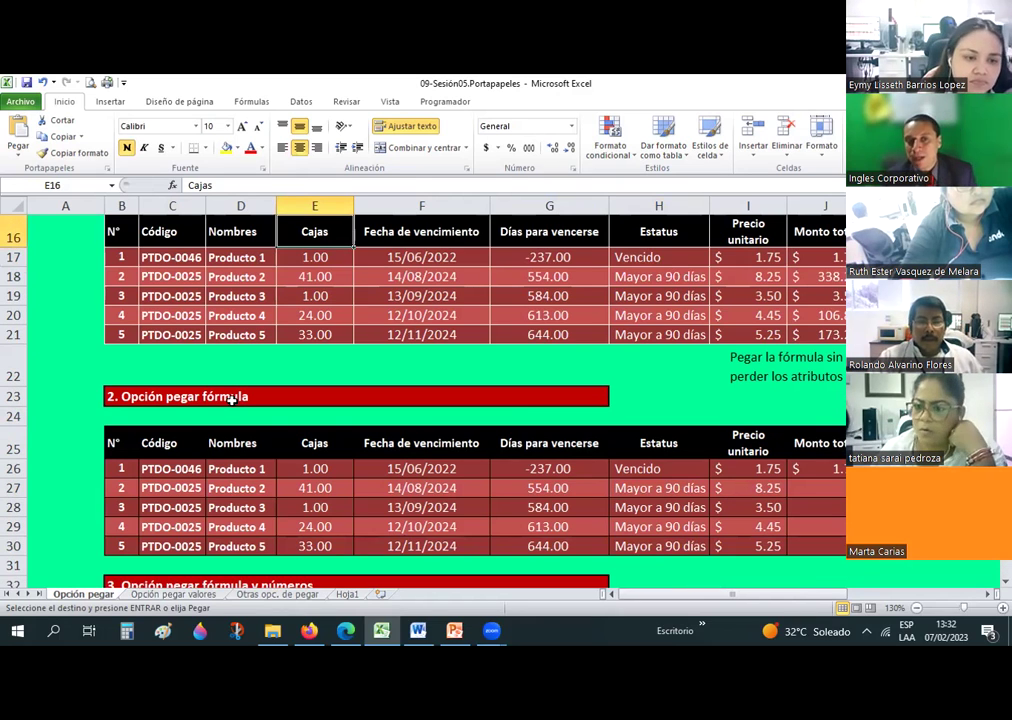
{"action": "scroll", "coordinate": [232, 440], "scroll_direction": "up", "scroll_amount": 1}
{"action": "scroll", "coordinate": [150, 330], "scroll_direction": "up", "scroll_amount": 3}
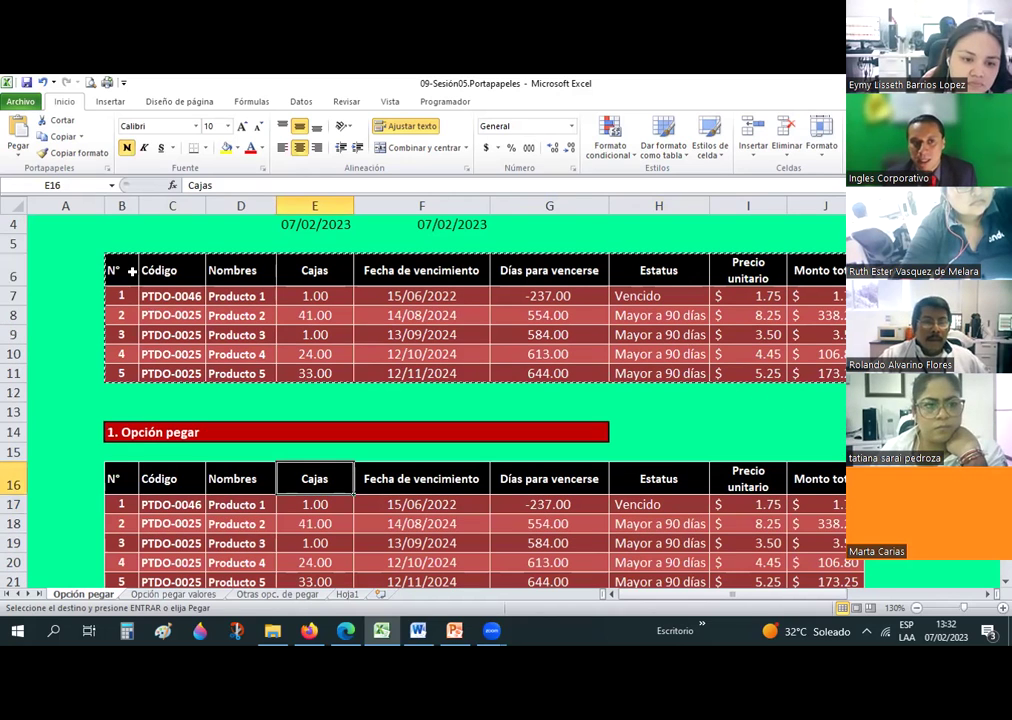
{"action": "left_click", "coordinate": [121, 270]}
{"action": "left_click", "coordinate": [836, 379], "text": "shift"}
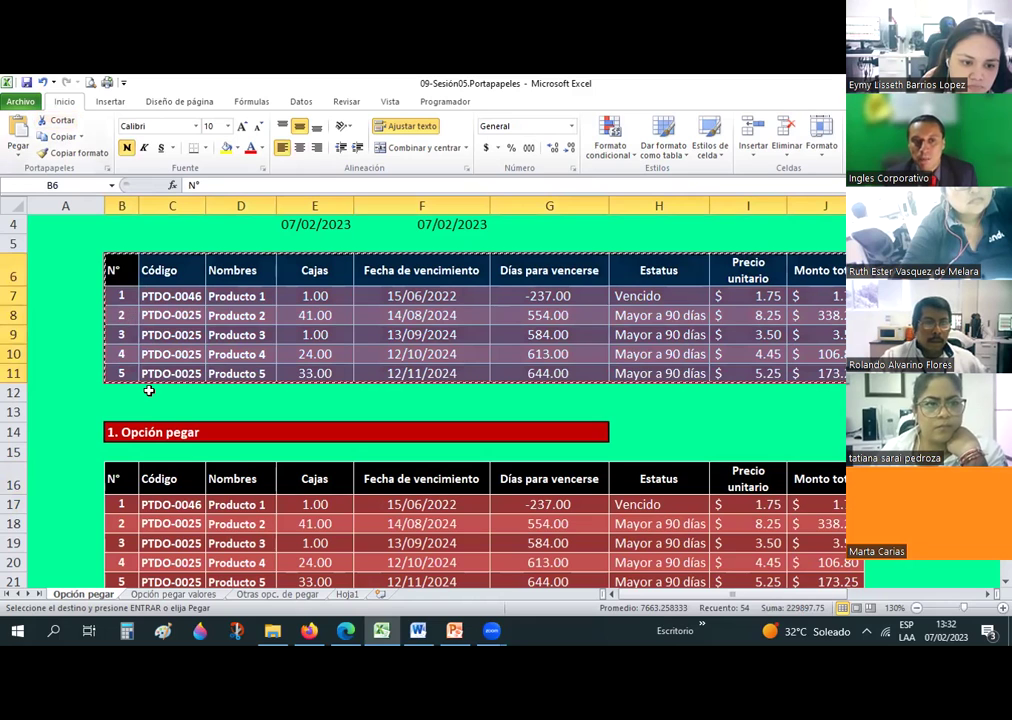
Select B25 in section 2 as the destination and open the paste choices
{"action": "scroll", "coordinate": [150, 388], "scroll_direction": "down", "scroll_amount": 5}
{"action": "left_click", "coordinate": [121, 371]}
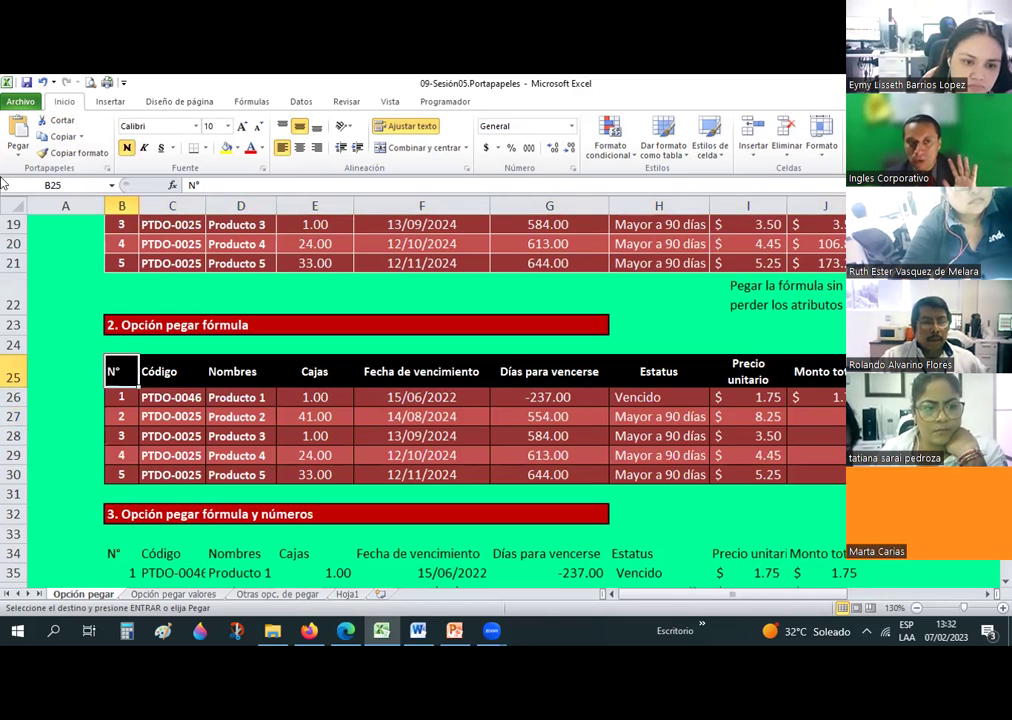
{"action": "left_click", "coordinate": [20, 150]}
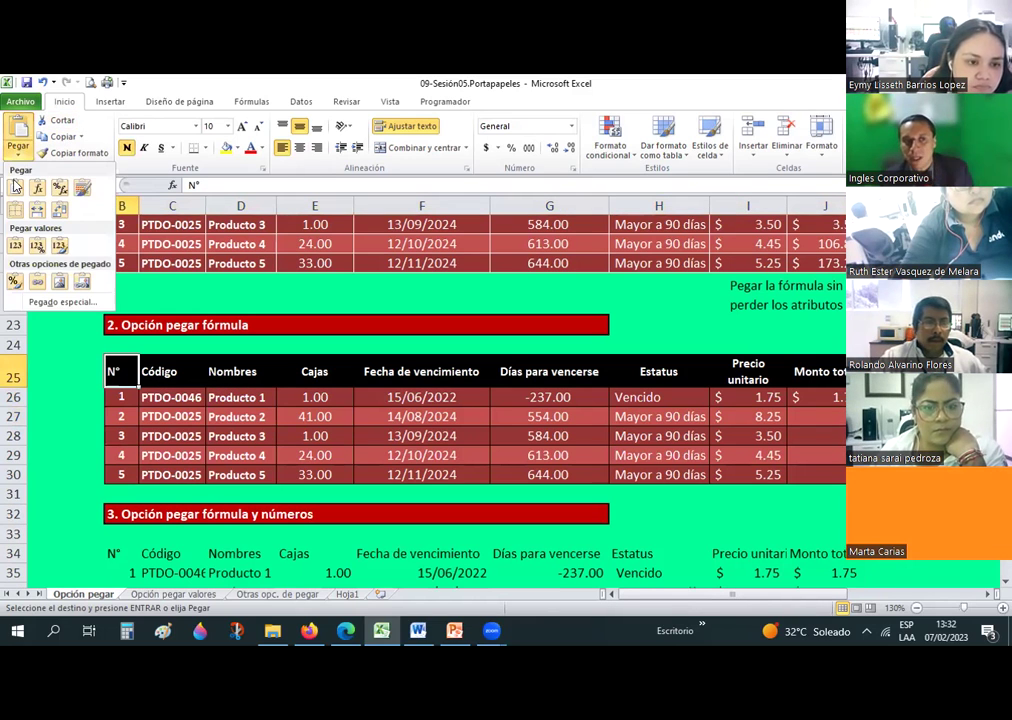
Clear Monto total cells J27:J30 and check Producto 1's formula =I26*E26 in J26
{"action": "left_click", "coordinate": [835, 447]}
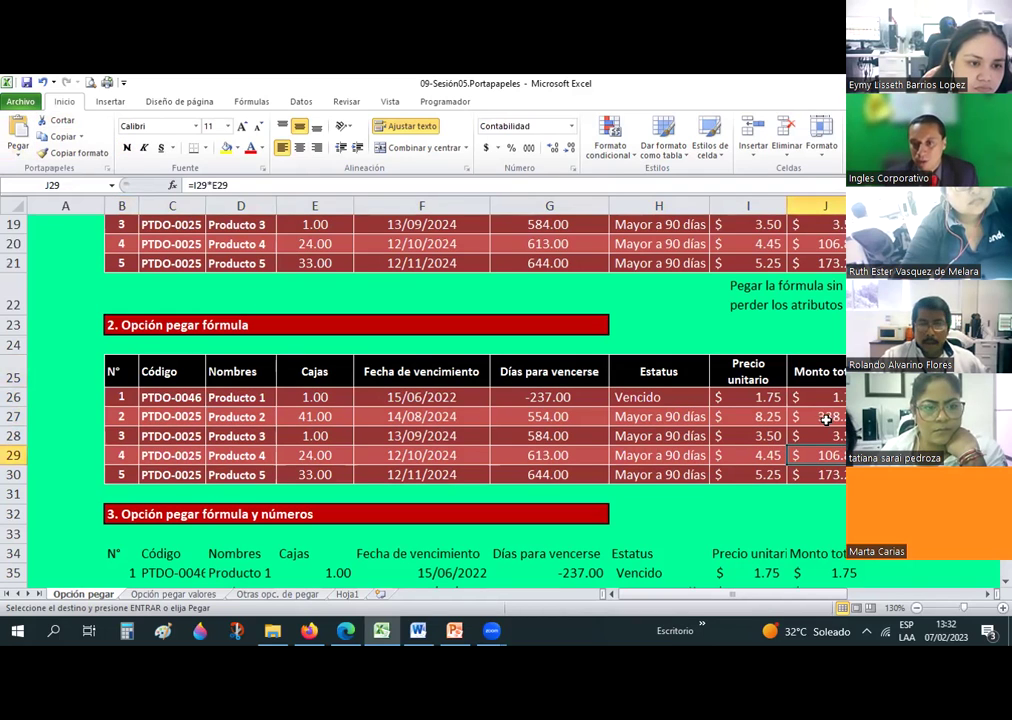
{"action": "left_click", "coordinate": [826, 417]}
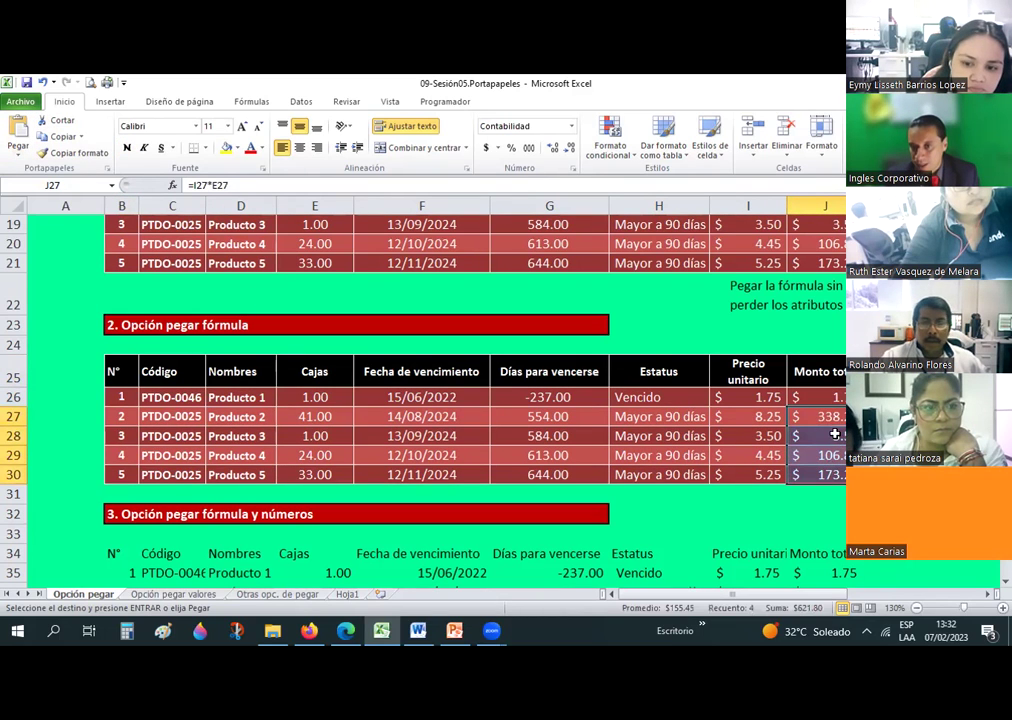
{"action": "left_click", "coordinate": [827, 469], "text": "shift"}
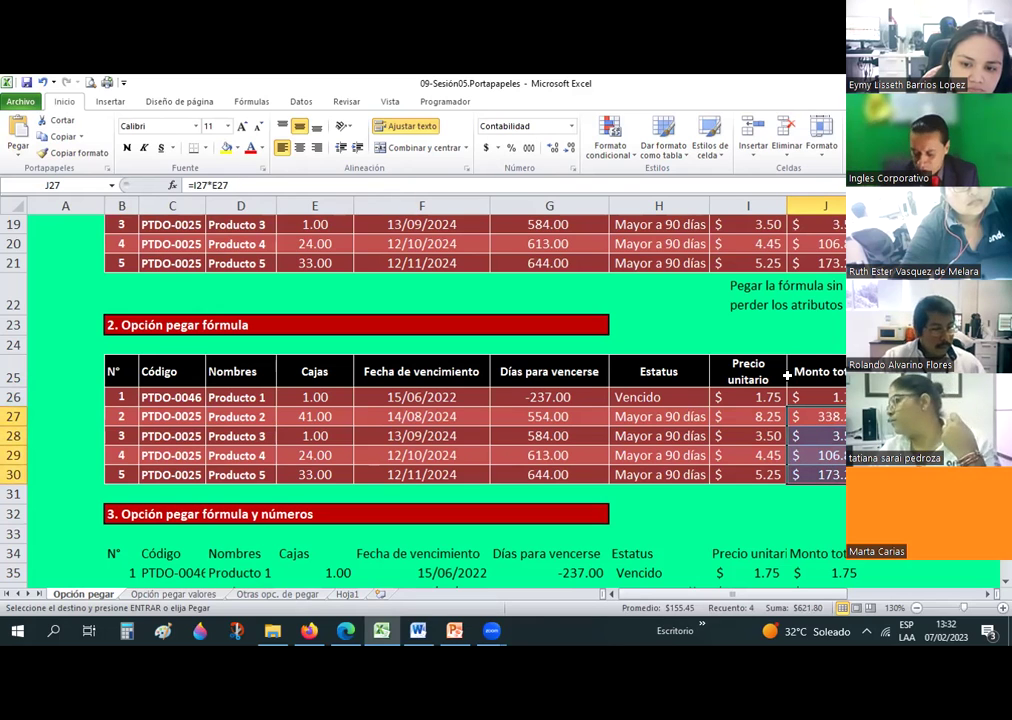
{"action": "key", "text": "Delete"}
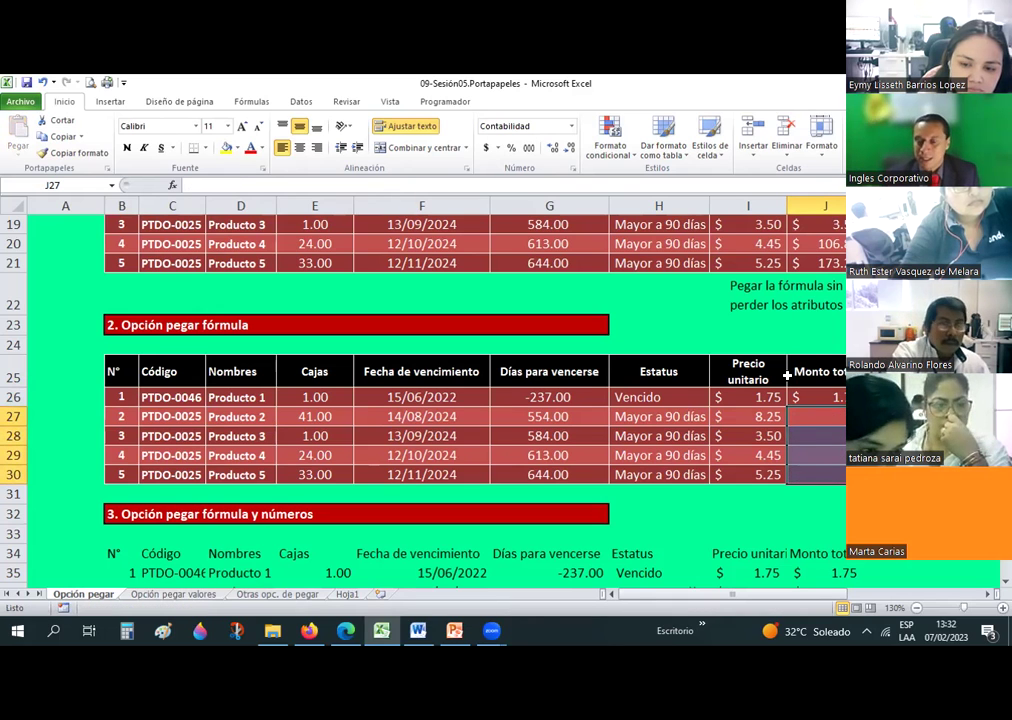
{"action": "left_click", "coordinate": [792, 378]}
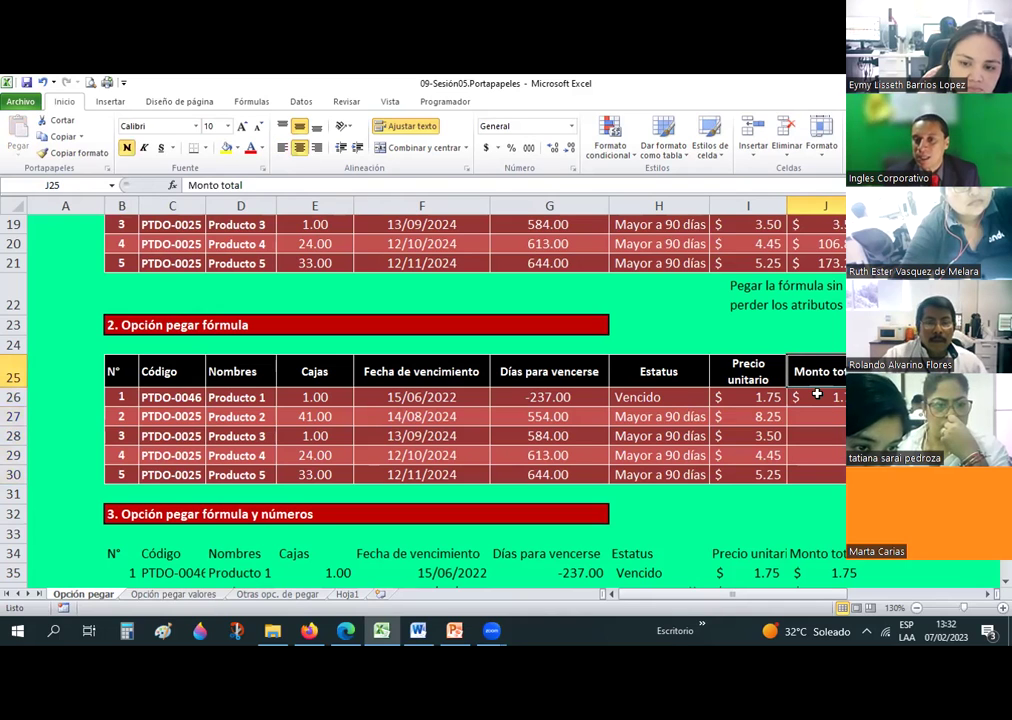
{"action": "left_click", "coordinate": [817, 395]}
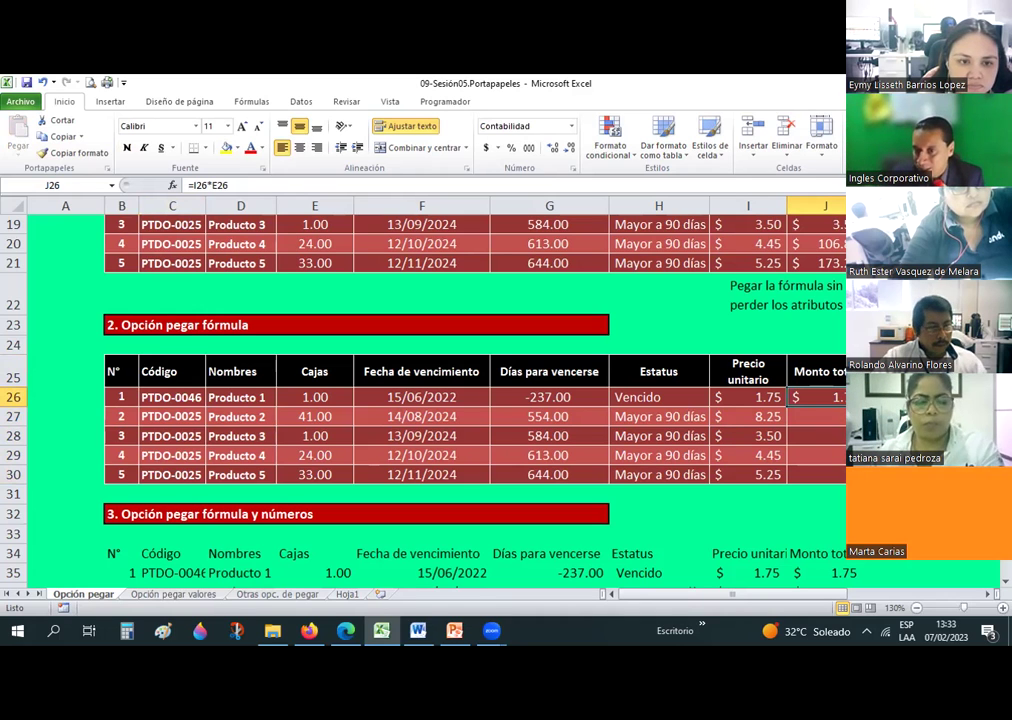
Fill J26's Monto total formula down to J30, giving all five products a total of $623.55
{"action": "scroll", "coordinate": [420, 390], "scroll_direction": "up", "scroll_amount": 3}
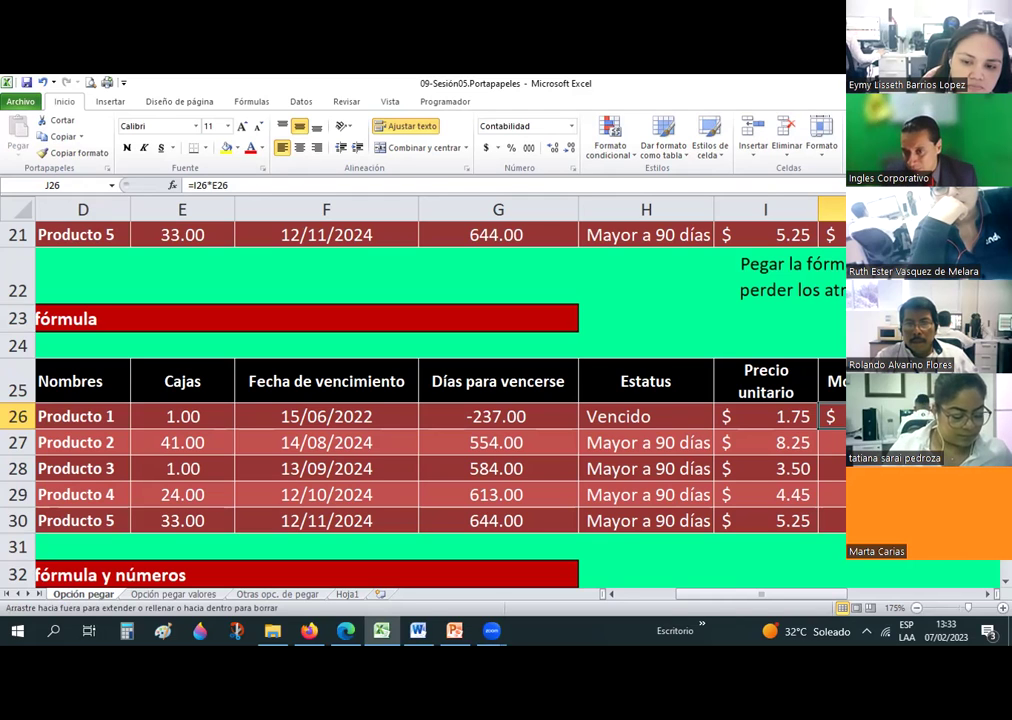
{"action": "left_click_drag", "start_coordinate": [840, 428], "coordinate": [840, 520]}
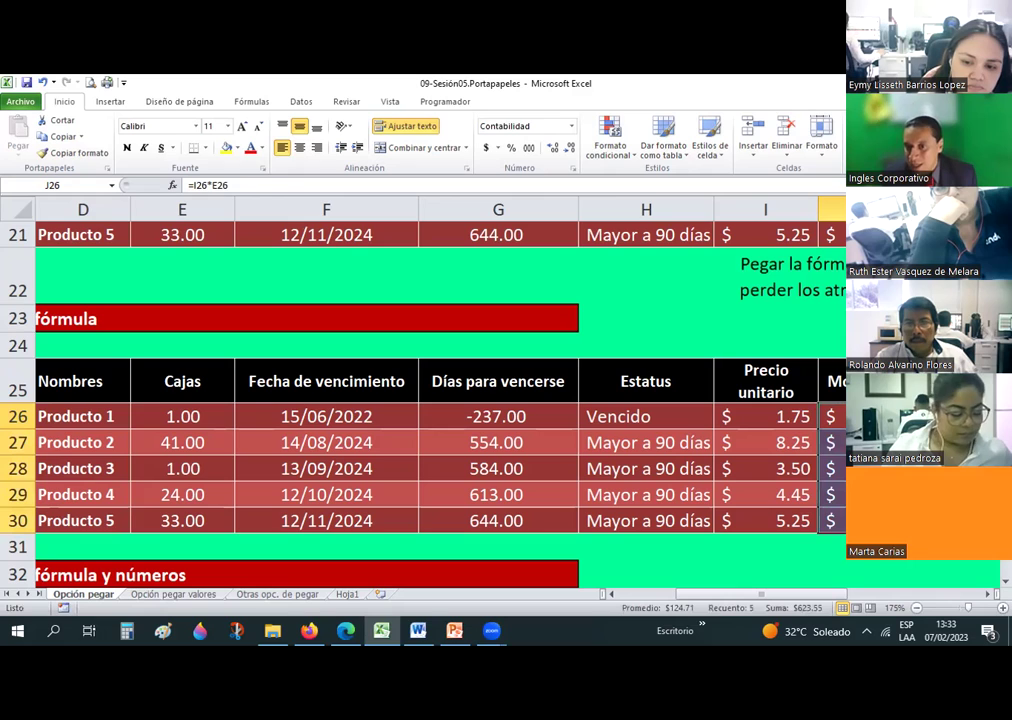
{"action": "left_click", "coordinate": [880, 416]}
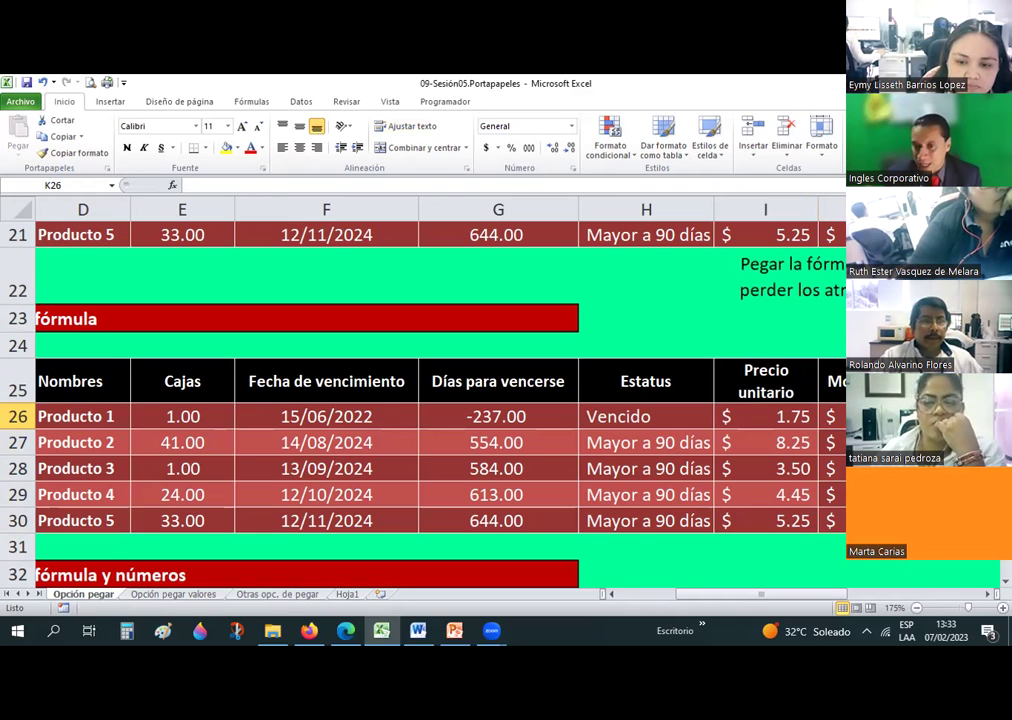
Inspect the Producto 2 and 3 total formulas and compare them with a total in the first table
{"action": "left_click", "coordinate": [830, 442]}
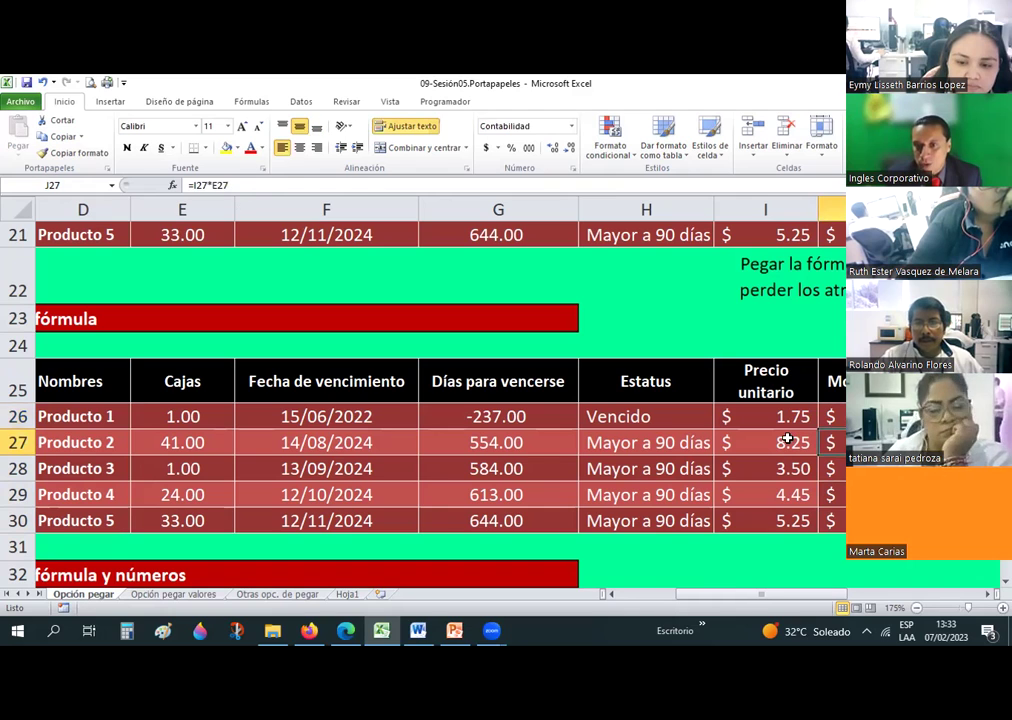
{"action": "key", "text": "Return"}
{"action": "scroll", "coordinate": [787, 440], "scroll_direction": "up", "scroll_amount": 1}
{"action": "scroll", "coordinate": [843, 432], "scroll_direction": "up", "scroll_amount": 1}
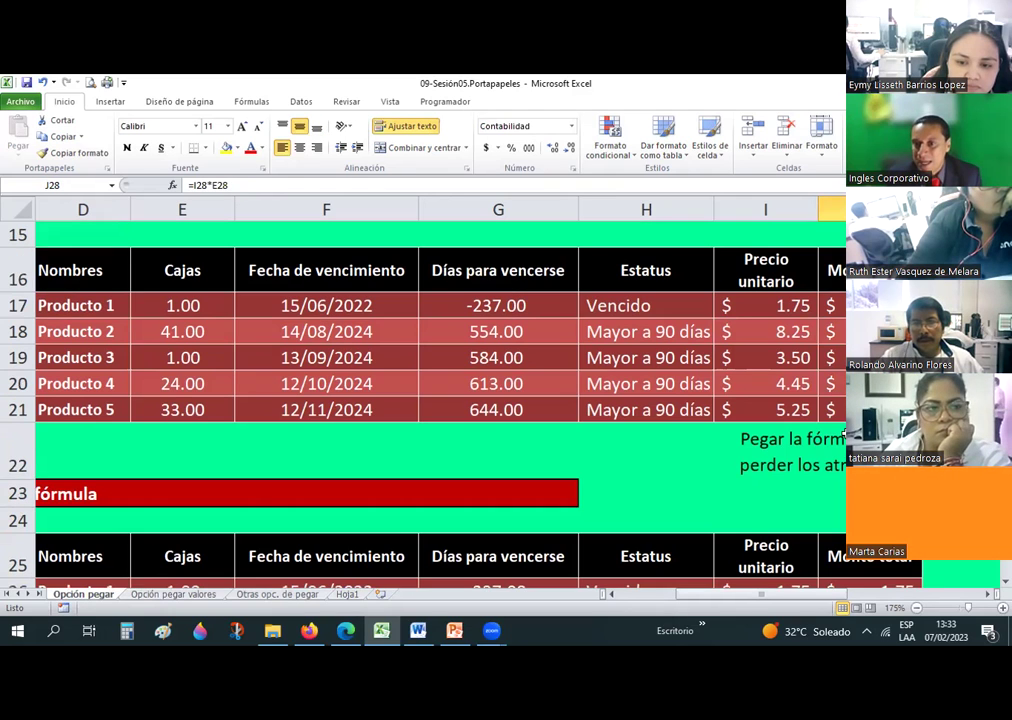
{"action": "left_click", "coordinate": [836, 340]}
{"action": "scroll", "coordinate": [836, 346], "scroll_direction": "down", "scroll_amount": 4}
{"action": "scroll", "coordinate": [836, 346], "scroll_direction": "up", "scroll_amount": 1}
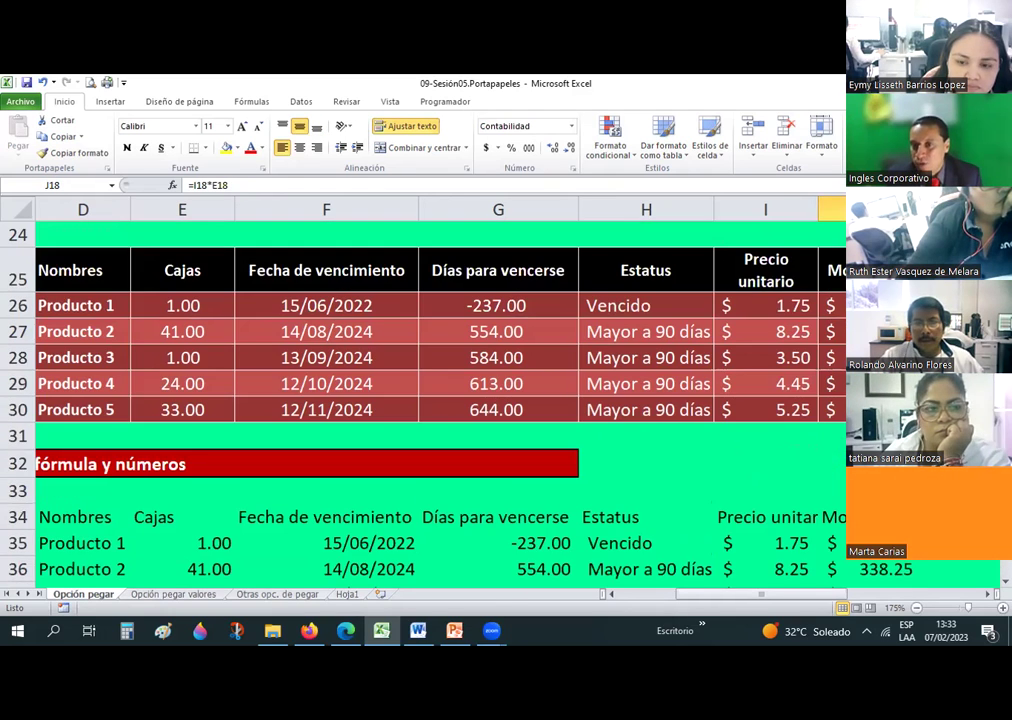
{"action": "left_click", "coordinate": [832, 331]}
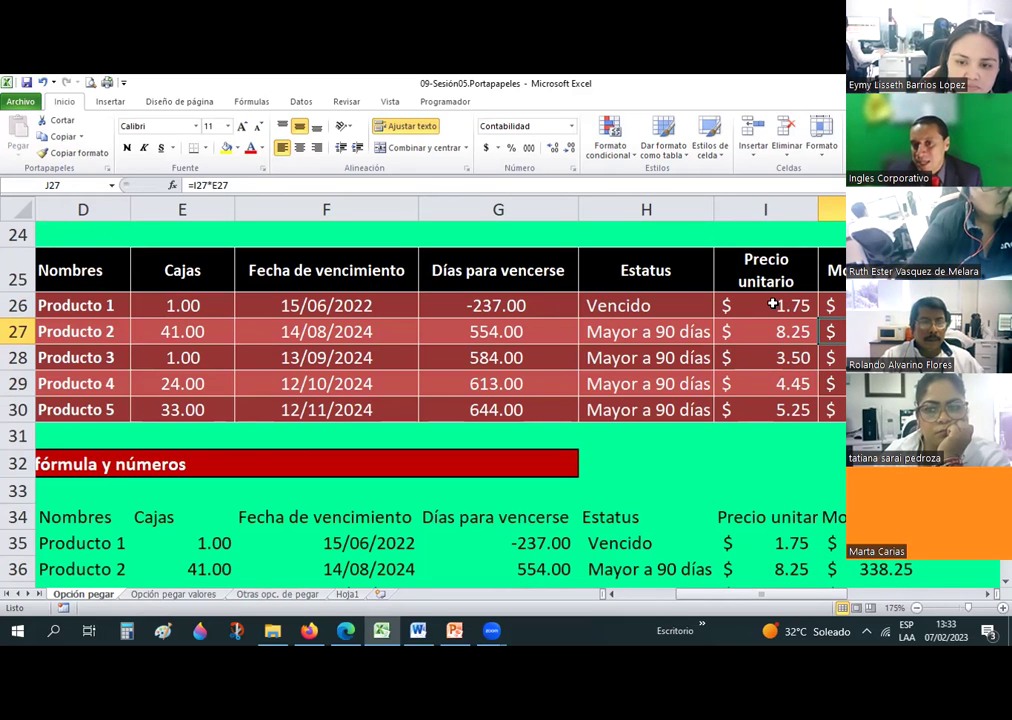
Paint the Precio unitario formatting onto the Monto total cells, undoing a first attempt copied from Cajas
{"action": "left_click_drag", "start_coordinate": [769, 305], "coordinate": [765, 409]}
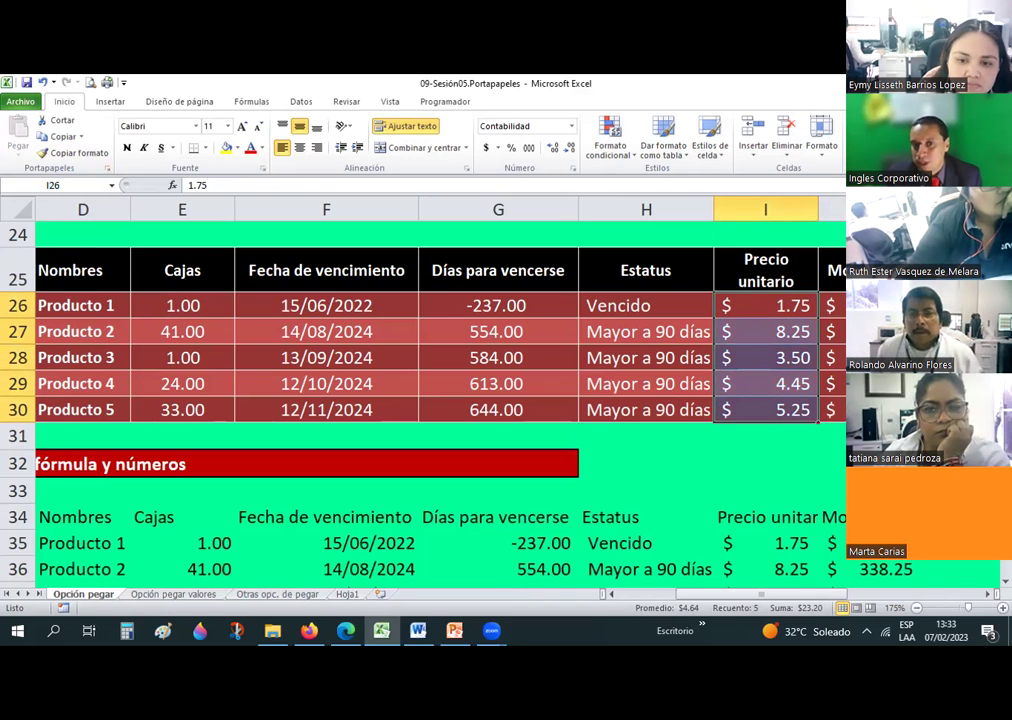
{"action": "left_click_drag", "start_coordinate": [182, 305], "coordinate": [212, 409]}
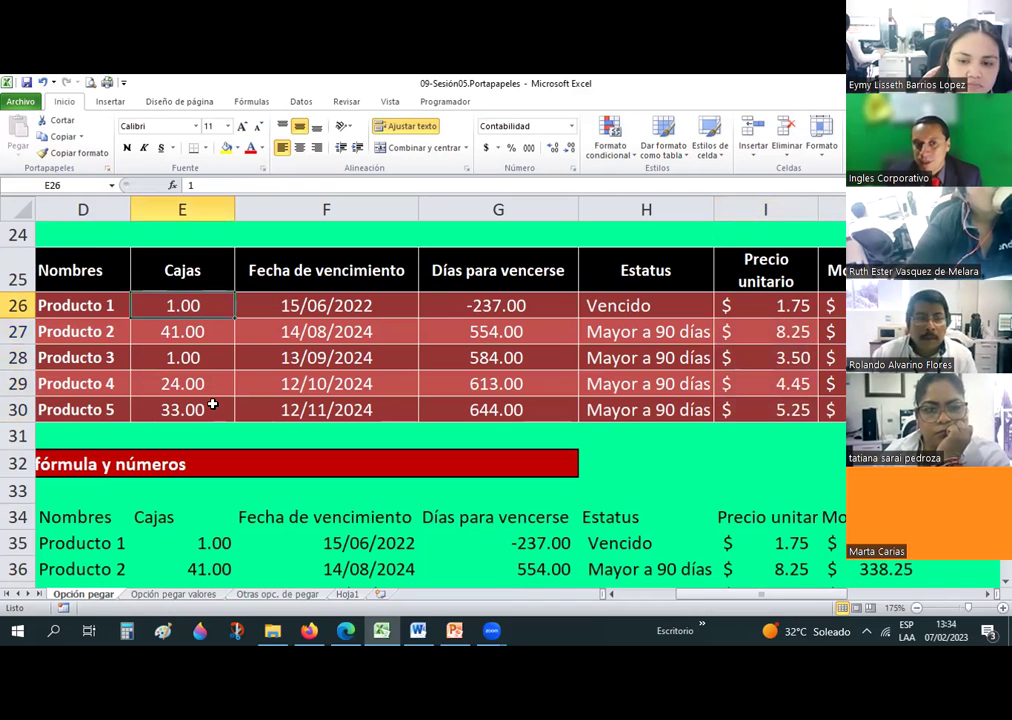
{"action": "left_click", "coordinate": [70, 153]}
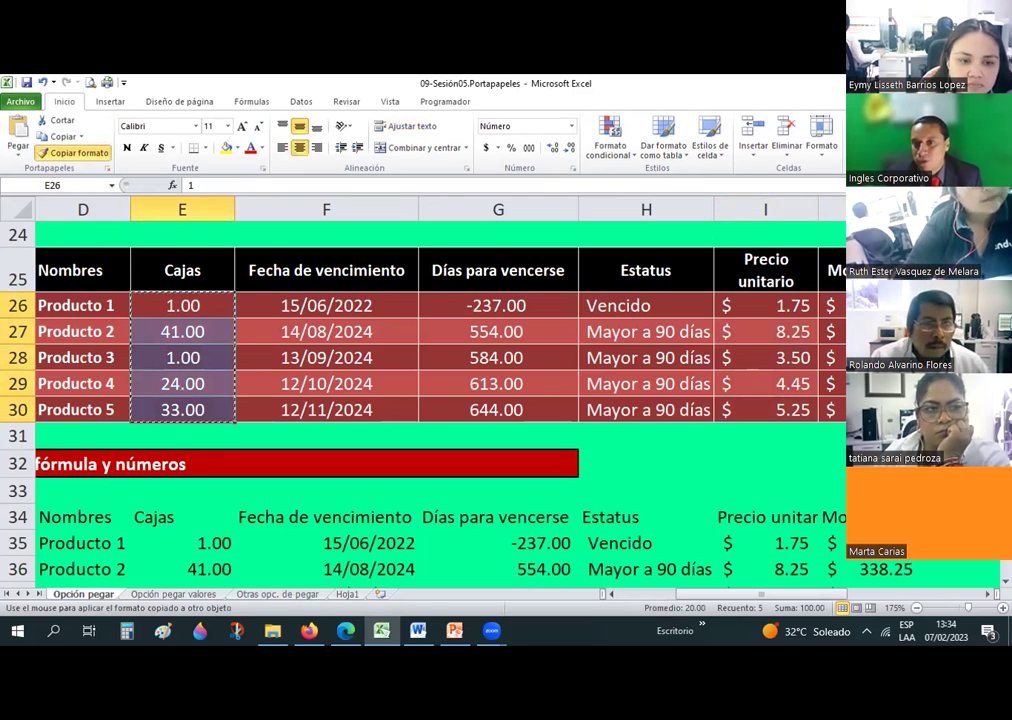
{"action": "left_click_drag", "start_coordinate": [830, 305], "coordinate": [830, 409]}
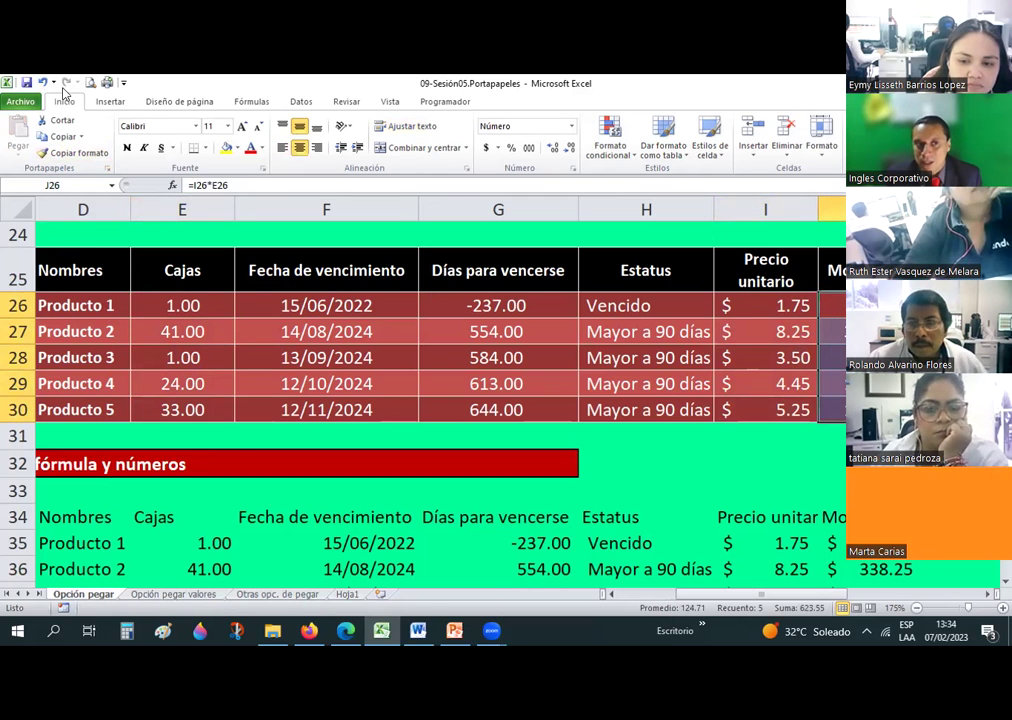
{"action": "key", "text": "ctrl+z"}
{"action": "left_click_drag", "start_coordinate": [733, 310], "coordinate": [750, 409]}
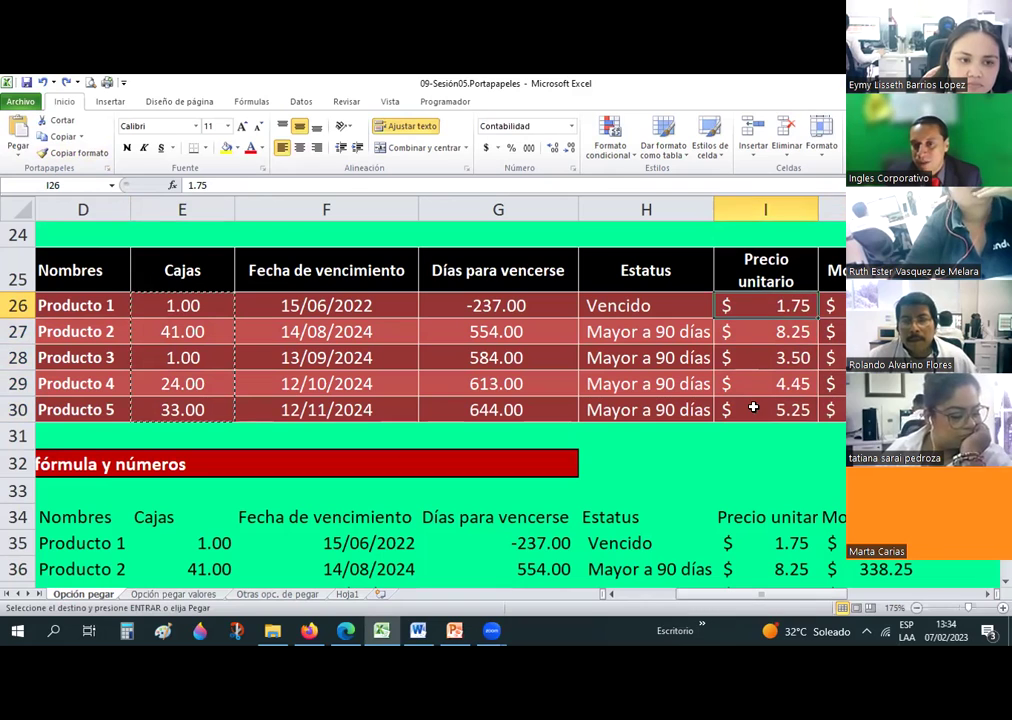
{"action": "left_click", "coordinate": [72, 152]}
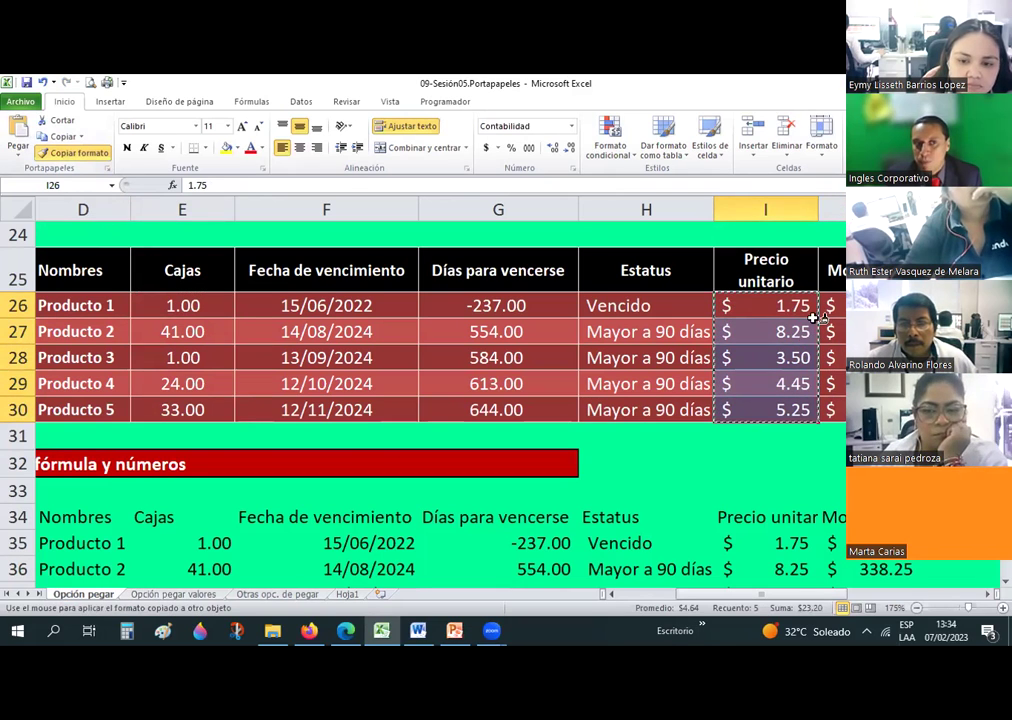
{"action": "mouse_move", "coordinate": [832, 305]}
{"action": "left_mouse_down"}
{"action": "mouse_move", "coordinate": [832, 409]}
{"action": "mouse_move", "coordinate": [832, 305]}
{"action": "left_mouse_up"}
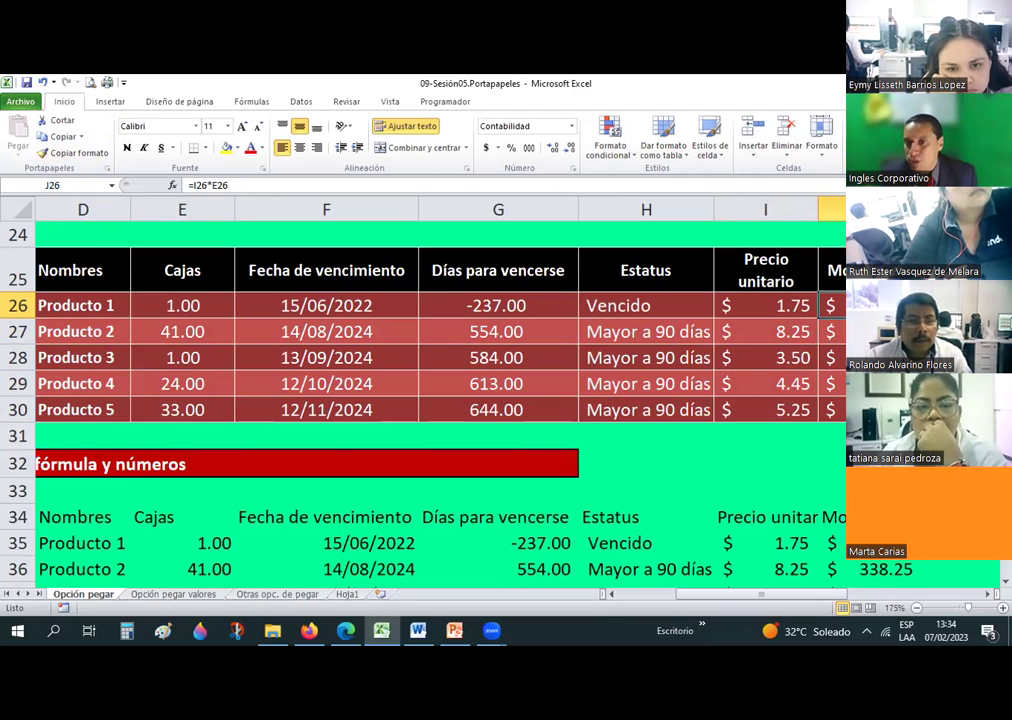
Clear J27:J30, then paste only J26's =I26*E26 formula into J27:J30 with Pegar > Fórmulas
{"action": "left_click_drag", "start_coordinate": [832, 331], "coordinate": [843, 408]}
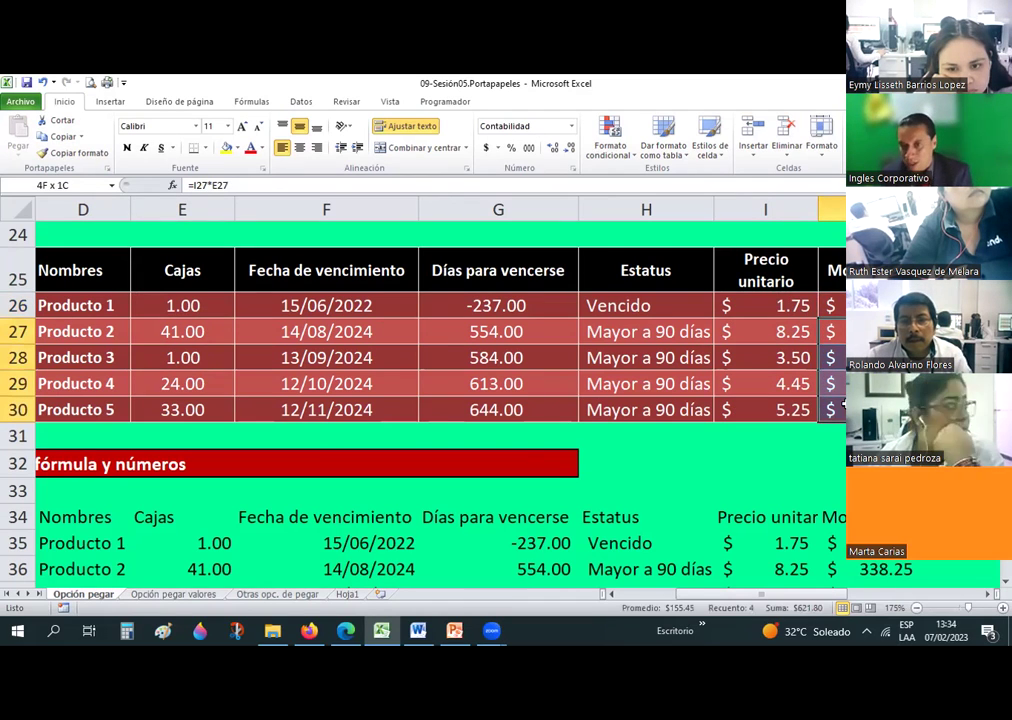
{"action": "key", "text": "Delete"}
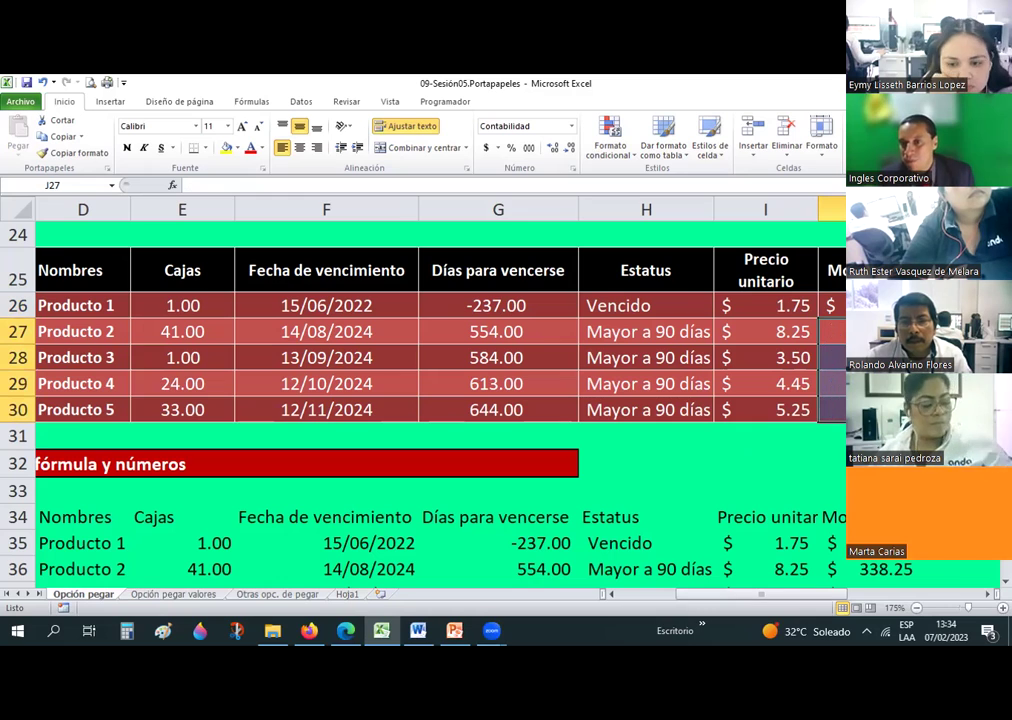
{"action": "left_click", "coordinate": [832, 305]}
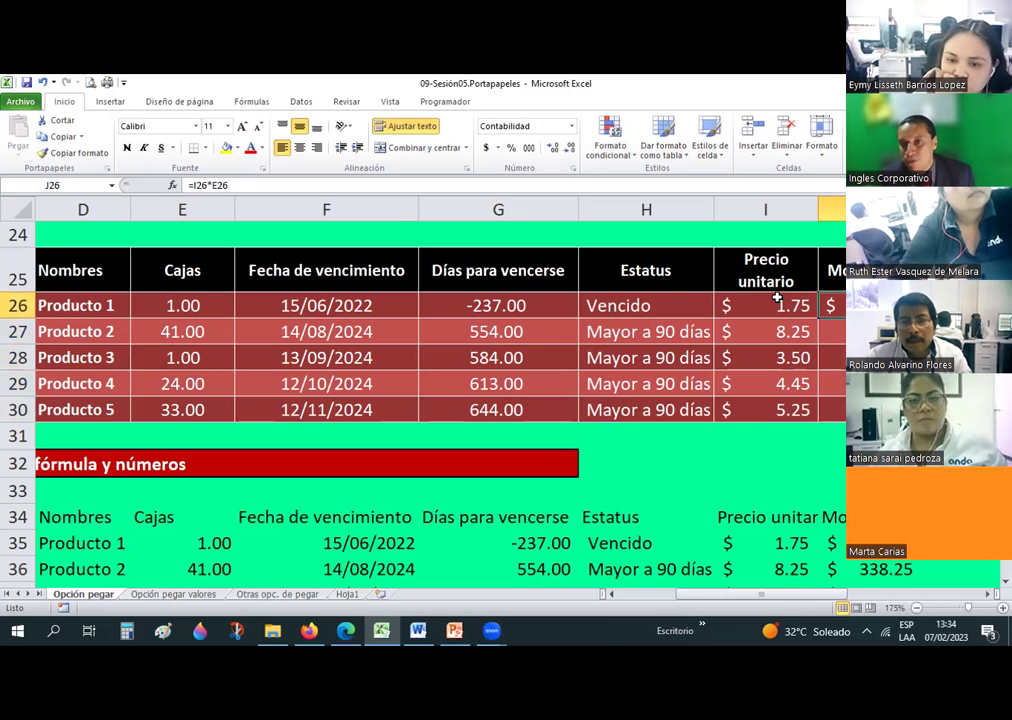
{"action": "left_click", "coordinate": [57, 136]}
{"action": "left_click", "coordinate": [832, 331]}
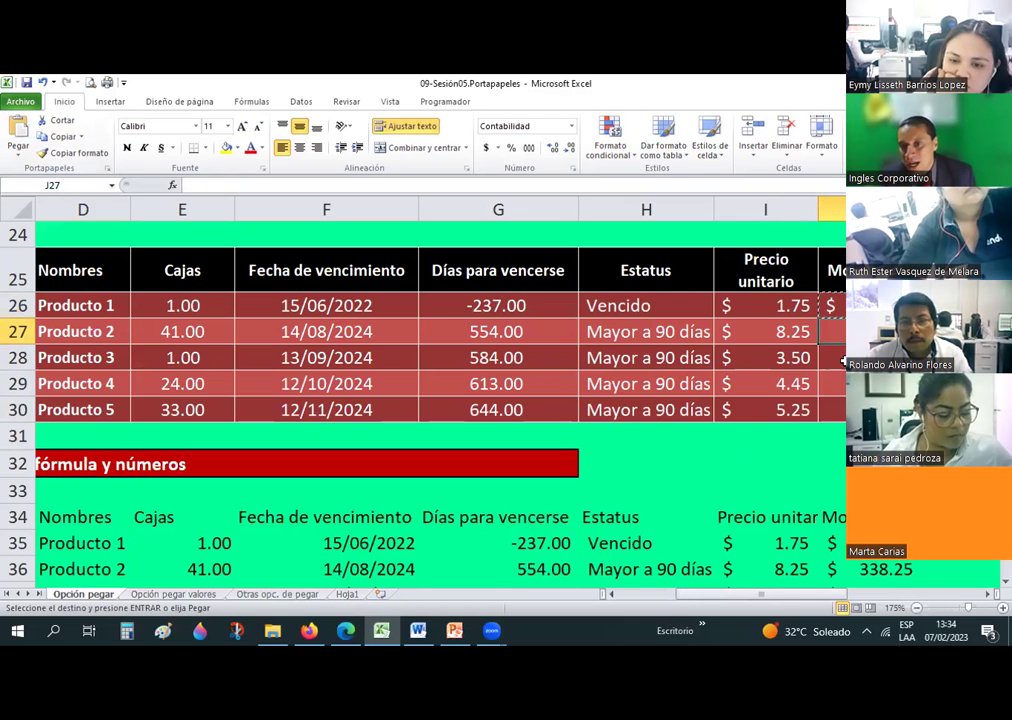
{"action": "left_click_drag", "start_coordinate": [832, 331], "coordinate": [832, 409]}
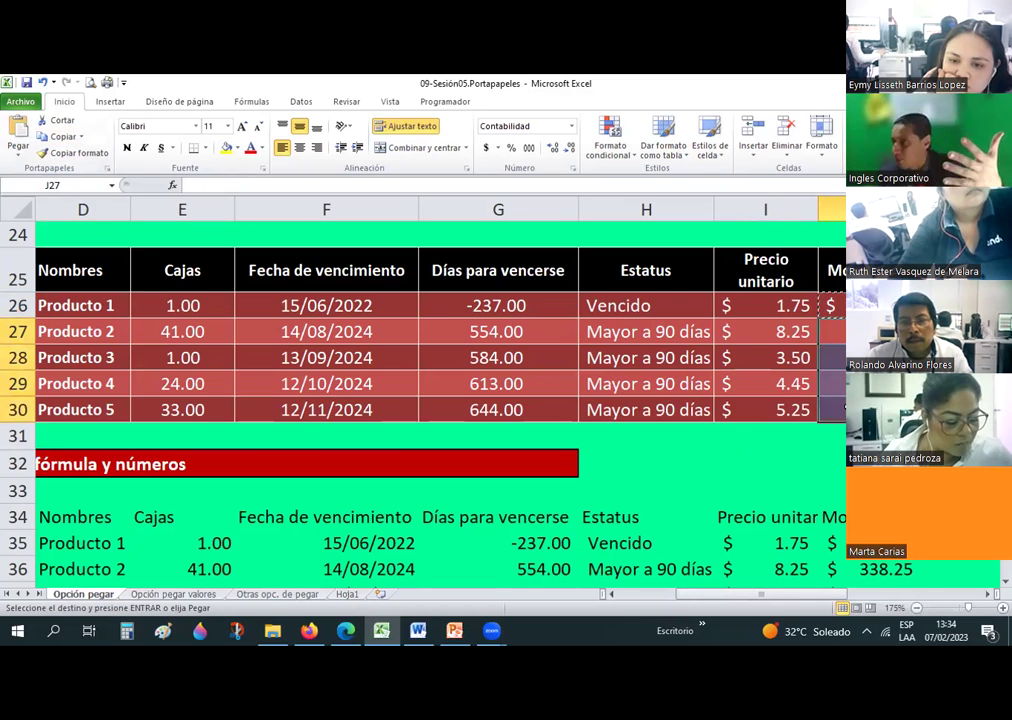
{"action": "left_click", "coordinate": [20, 155]}
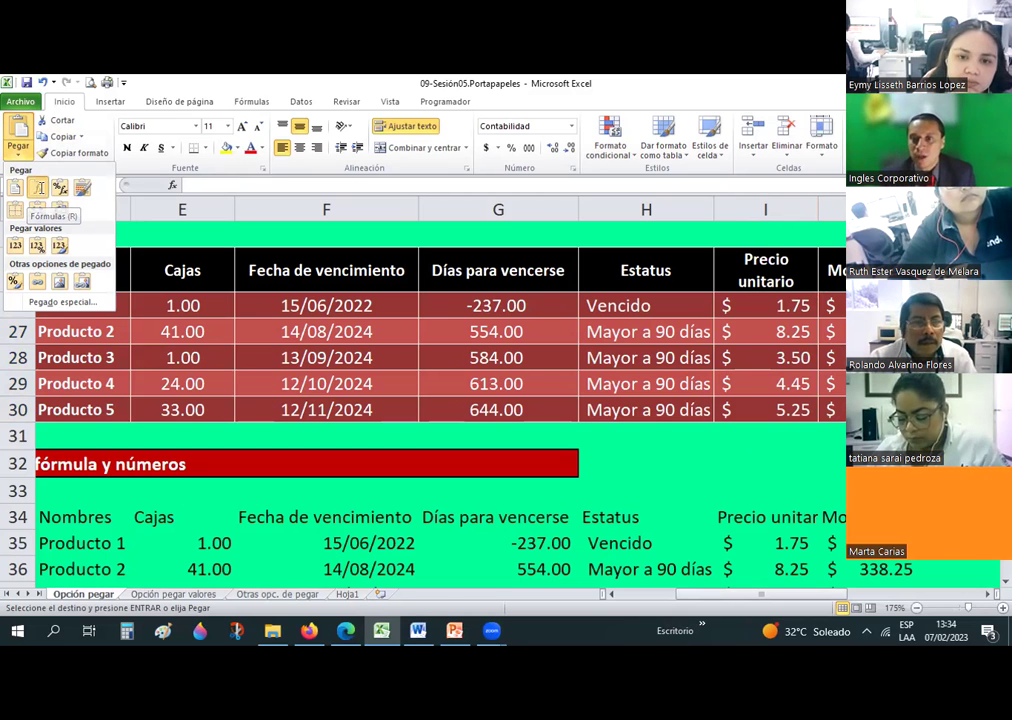
{"action": "left_click", "coordinate": [40, 191]}
{"action": "left_click", "coordinate": [831, 331]}
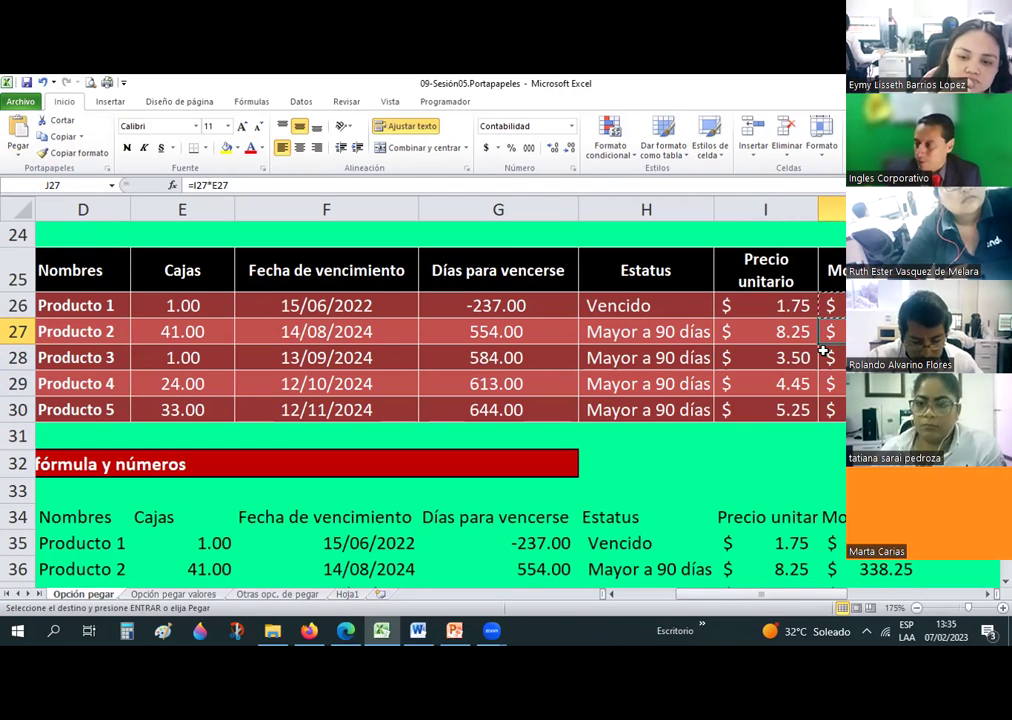
Select section 2's Monto total column and clear its values
{"action": "left_click", "coordinate": [648, 384]}
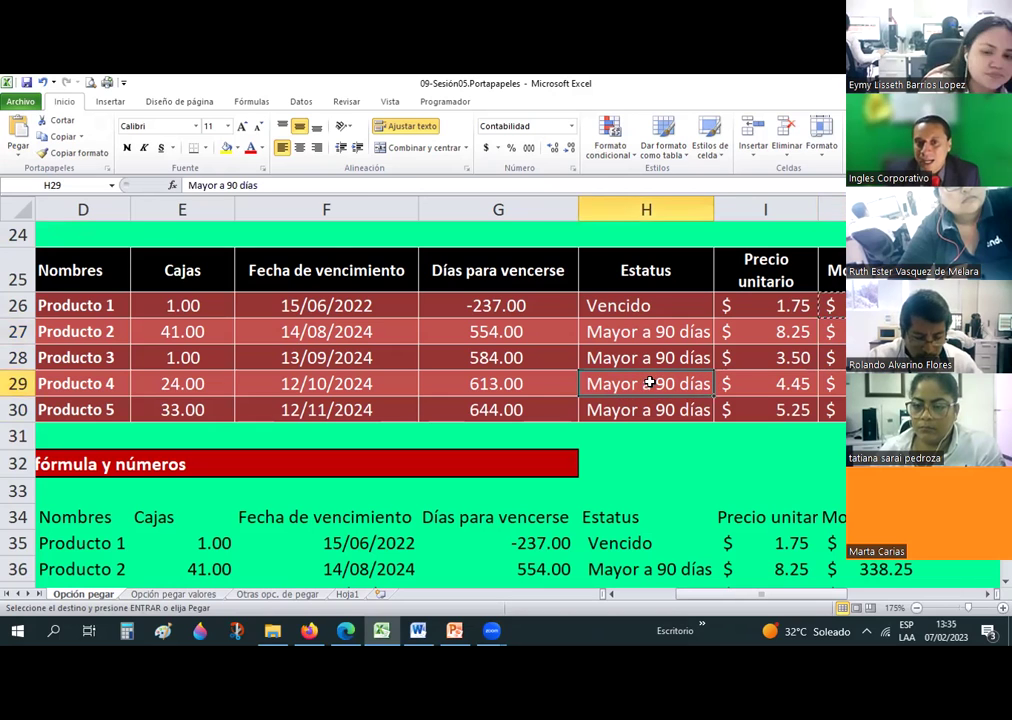
{"action": "scroll", "coordinate": [648, 384], "scroll_direction": "down", "scroll_amount": 2, "text": "ctrl"}
{"action": "scroll", "coordinate": [648, 381], "scroll_direction": "down", "scroll_amount": 1, "text": "ctrl"}
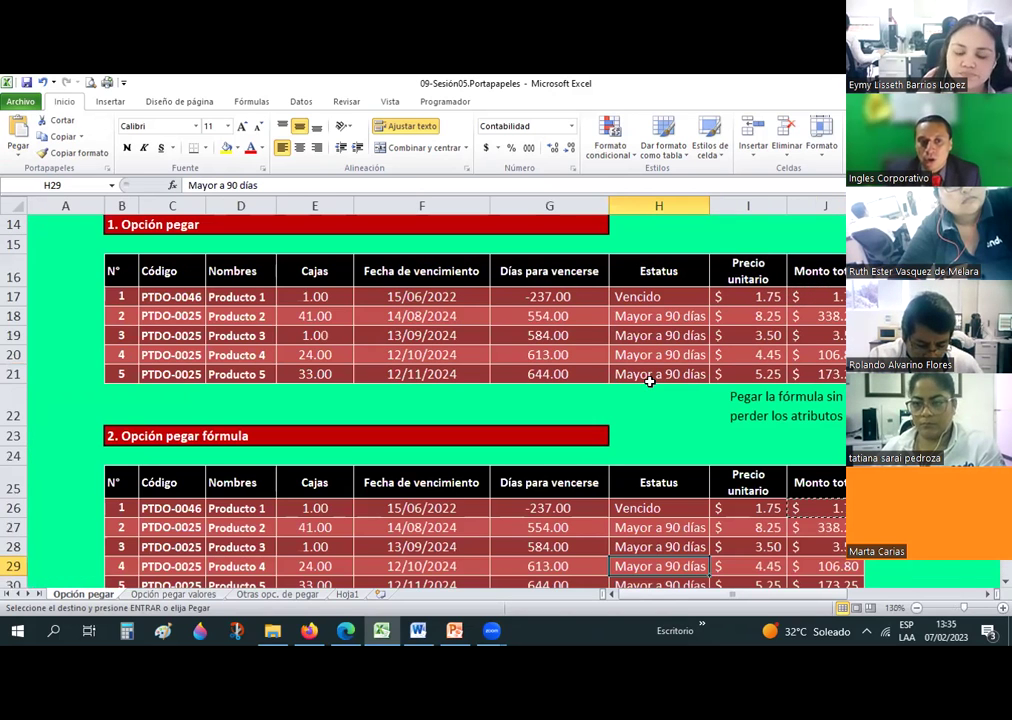
{"action": "scroll", "coordinate": [648, 380], "scroll_direction": "up", "scroll_amount": 1}
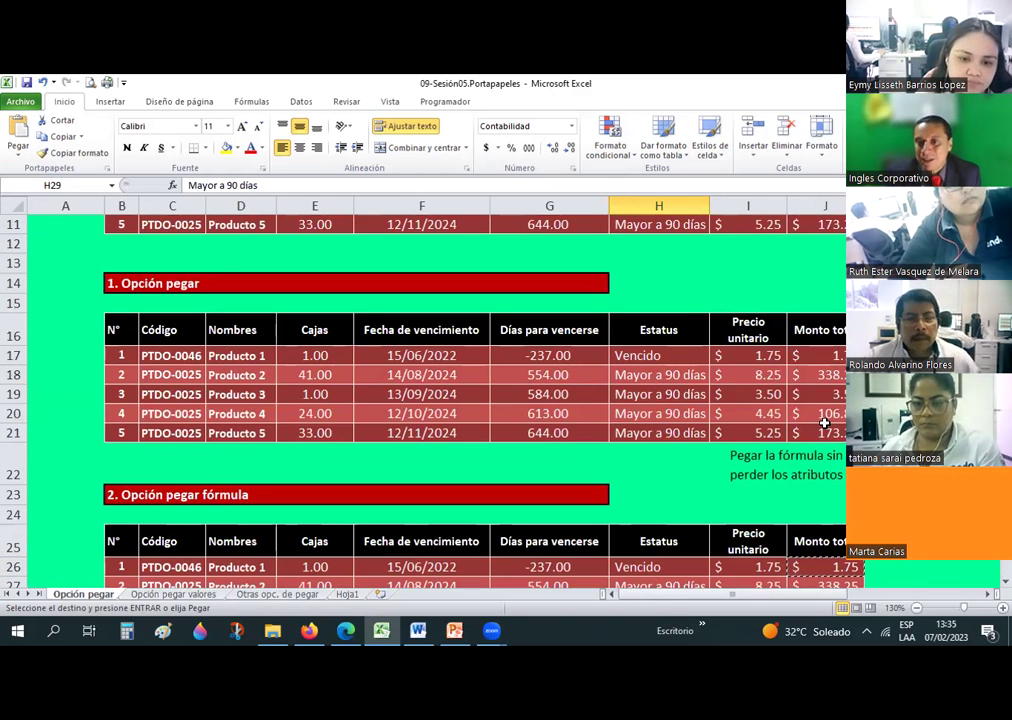
{"action": "scroll", "coordinate": [95, 416], "scroll_direction": "down", "scroll_amount": 2}
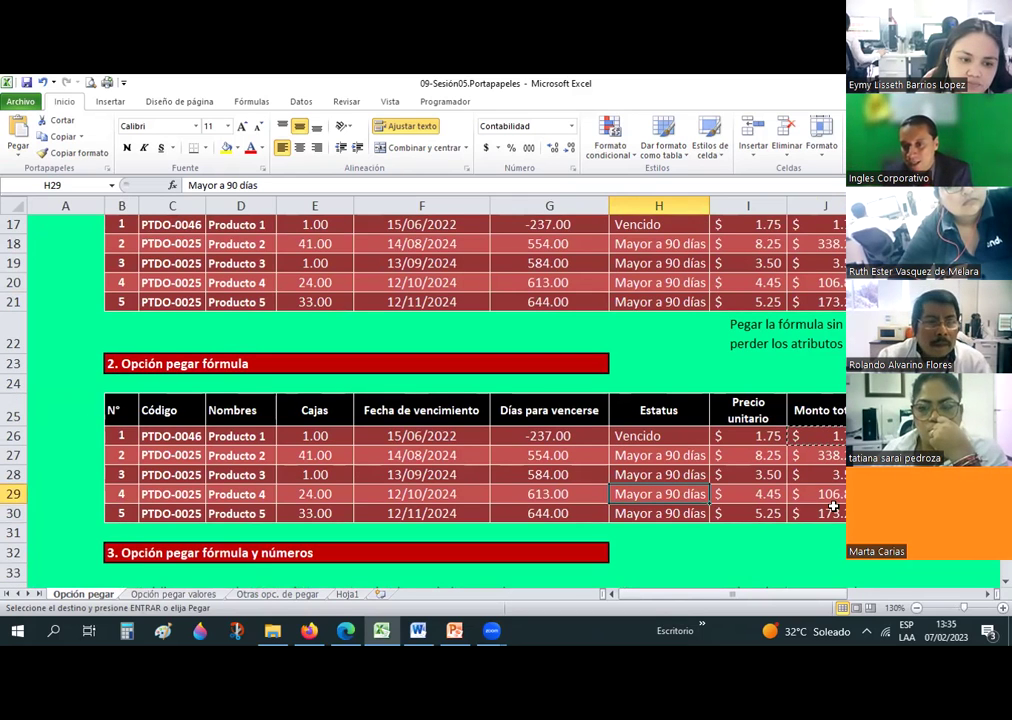
{"action": "left_click_drag", "start_coordinate": [822, 455], "coordinate": [833, 513]}
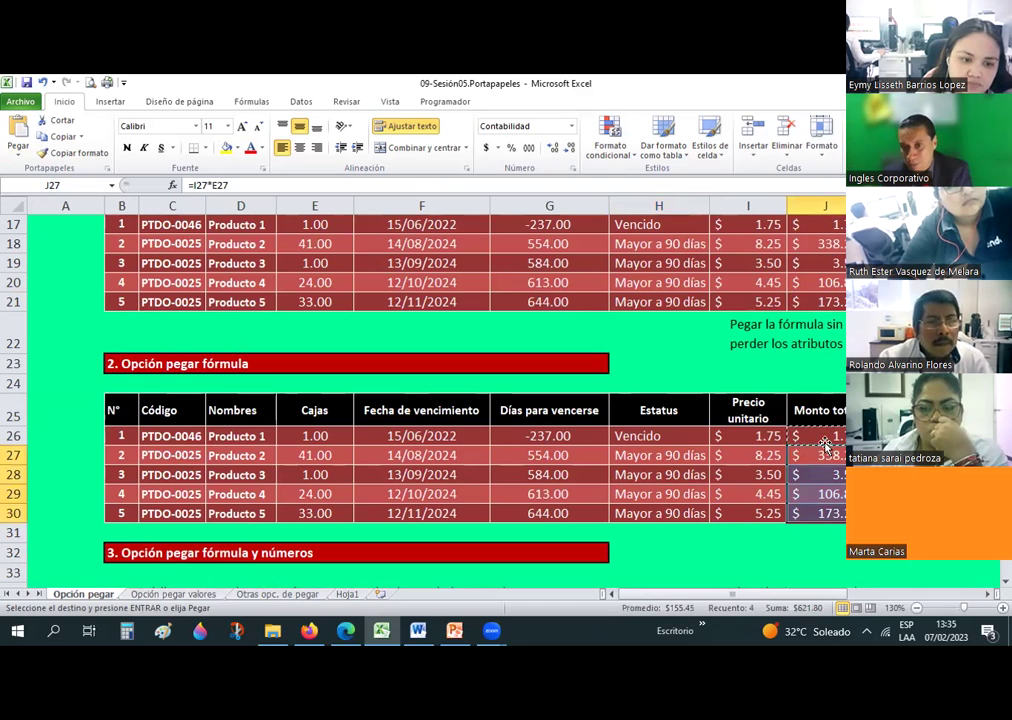
{"action": "left_click_drag", "start_coordinate": [820, 436], "coordinate": [829, 507]}
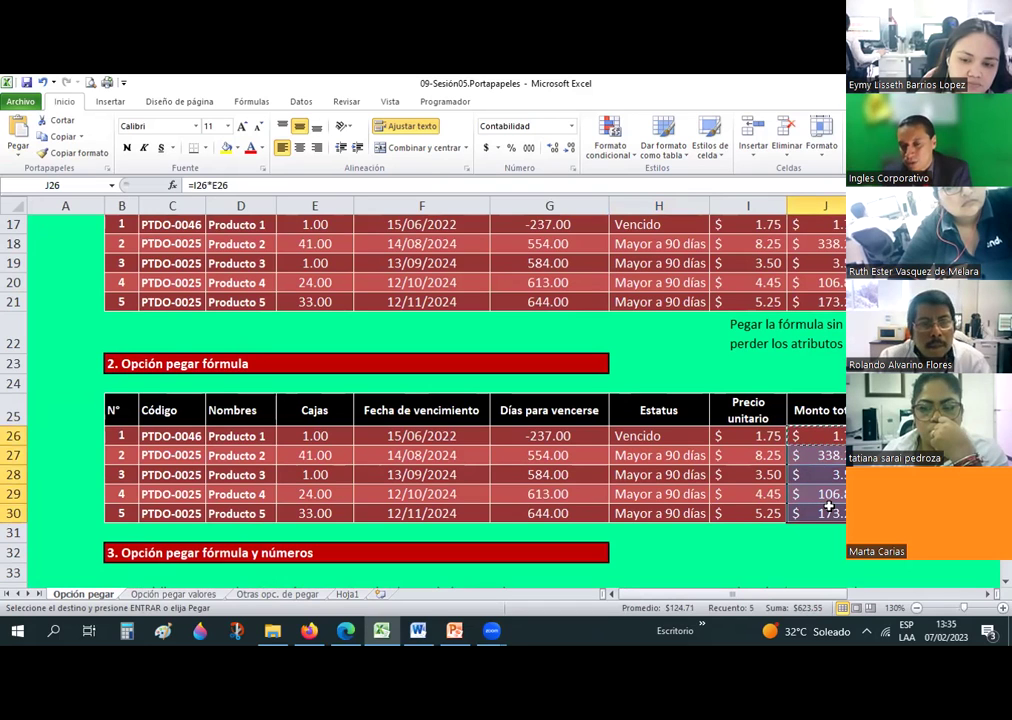
{"action": "key", "text": "ctrl+z"}
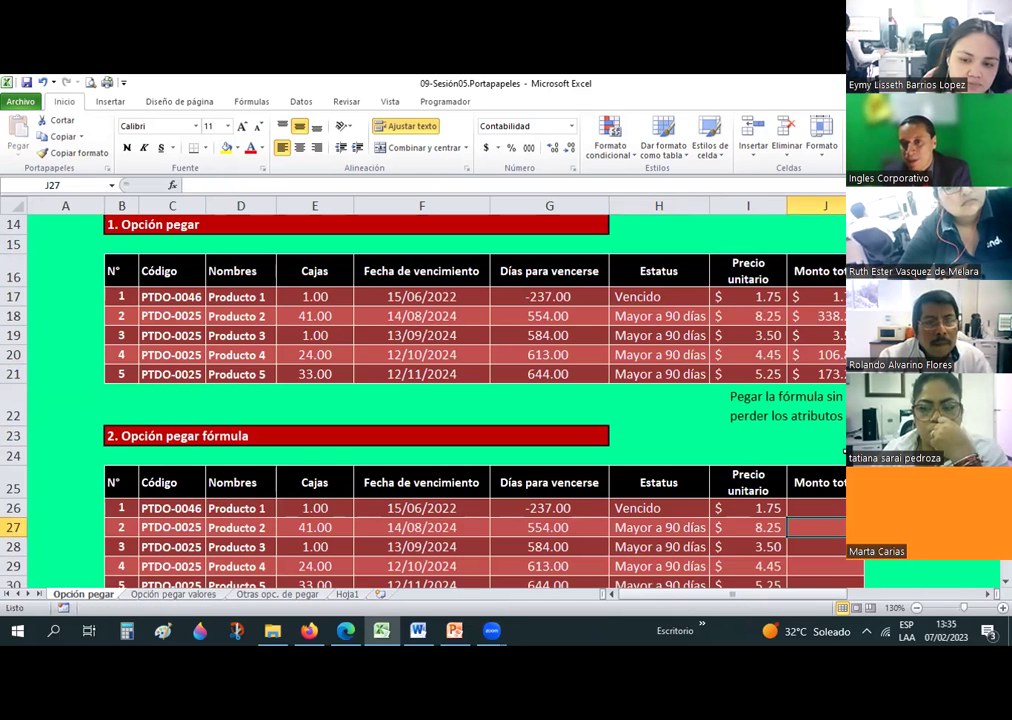
{"action": "scroll", "coordinate": [830, 389], "scroll_direction": "up", "scroll_amount": 4}
Copy the source totals J7:J11 and paste them into J26:J30 from the right-click menu
{"action": "left_click_drag", "start_coordinate": [811, 346], "coordinate": [813, 413]}
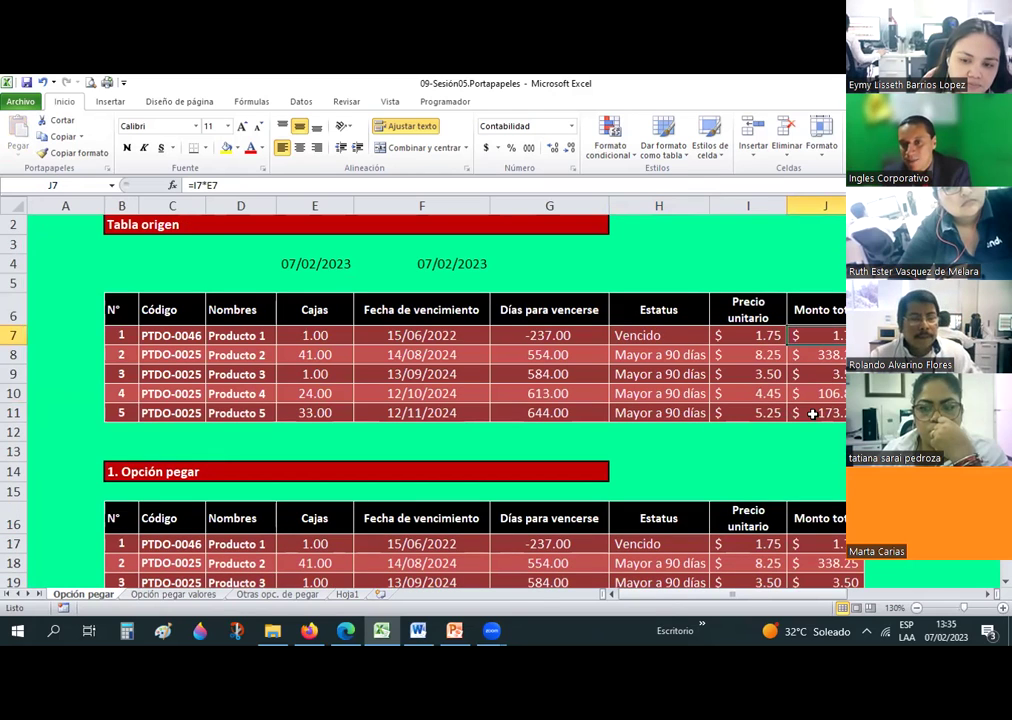
{"action": "left_click", "coordinate": [42, 137]}
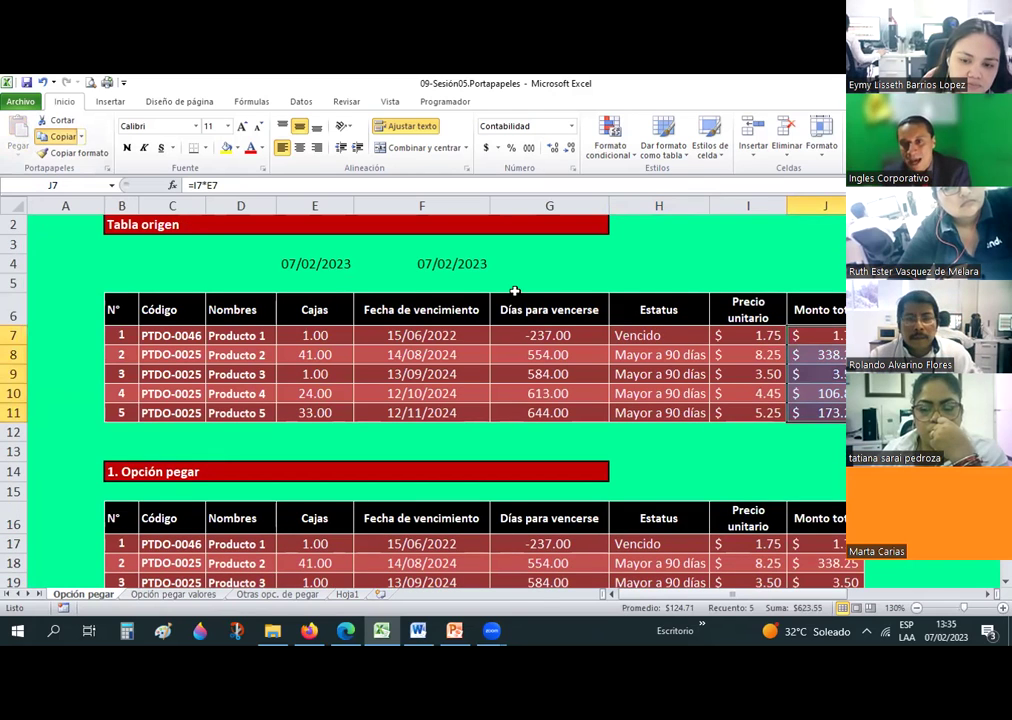
{"action": "scroll", "coordinate": [805, 448], "scroll_direction": "down", "scroll_amount": 4}
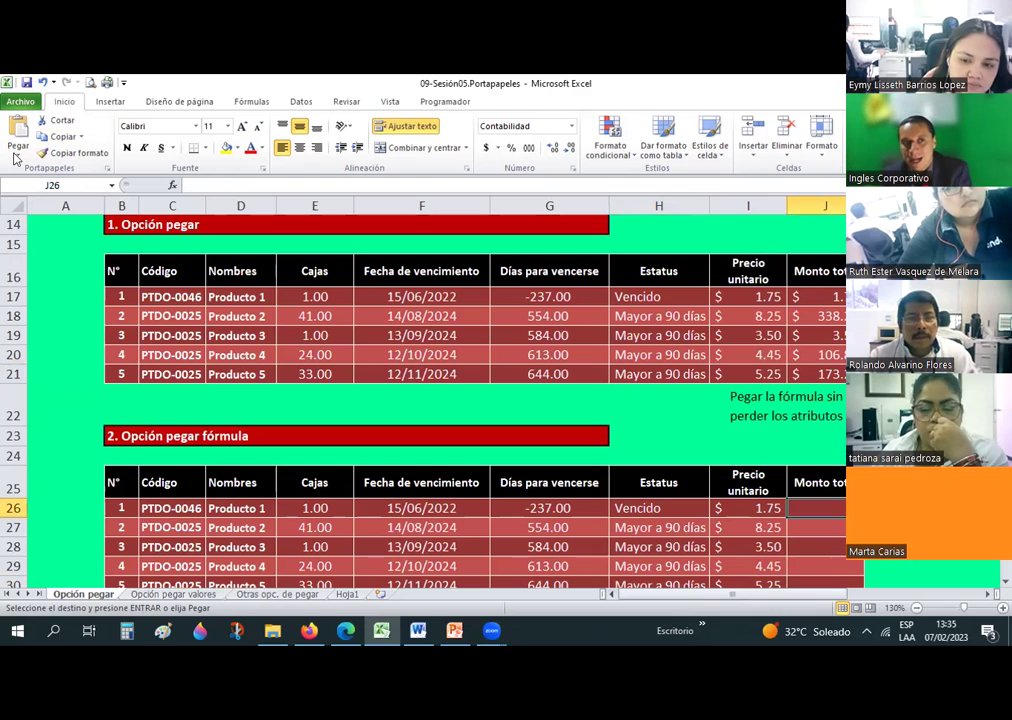
{"action": "left_click", "coordinate": [798, 508]}
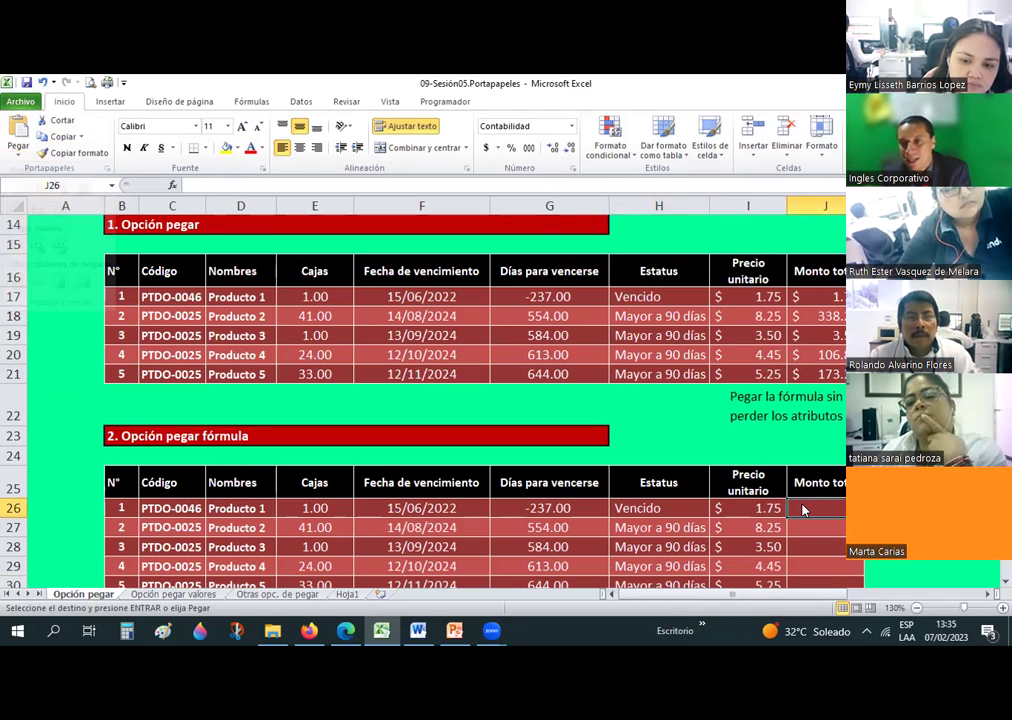
{"action": "right_click", "coordinate": [802, 510]}
{"action": "left_click", "coordinate": [833, 300]}
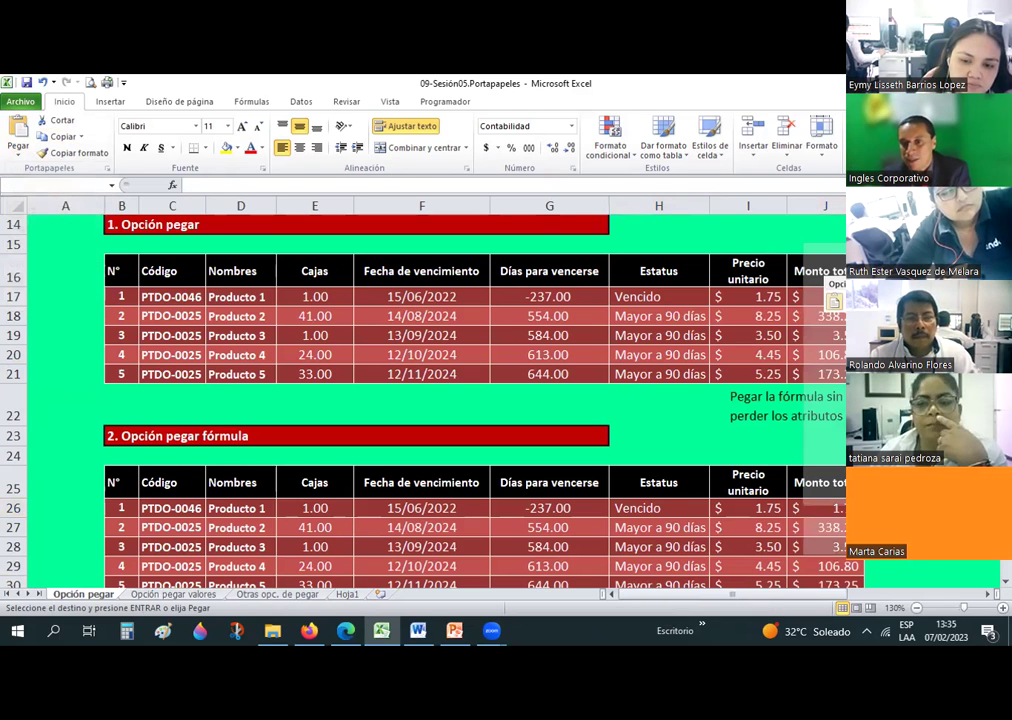
{"action": "scroll", "coordinate": [430, 400], "scroll_direction": "down", "scroll_amount": 2}
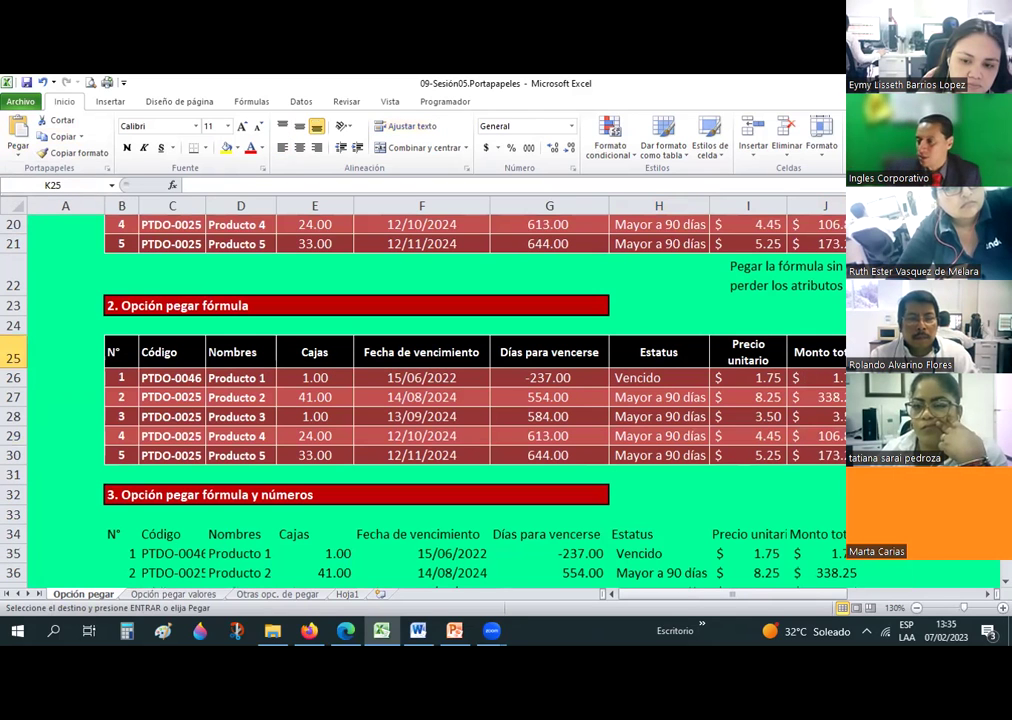
{"action": "scroll", "coordinate": [430, 400], "scroll_direction": "down", "scroll_amount": 2}
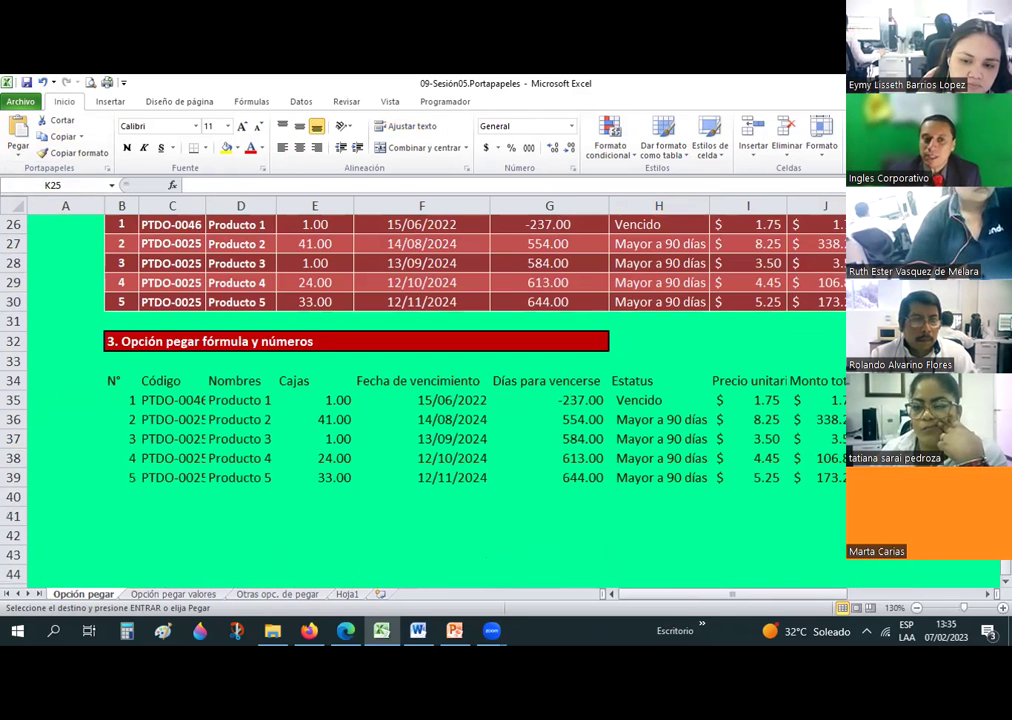
{"action": "scroll", "coordinate": [430, 400], "scroll_direction": "up", "scroll_amount": 2}
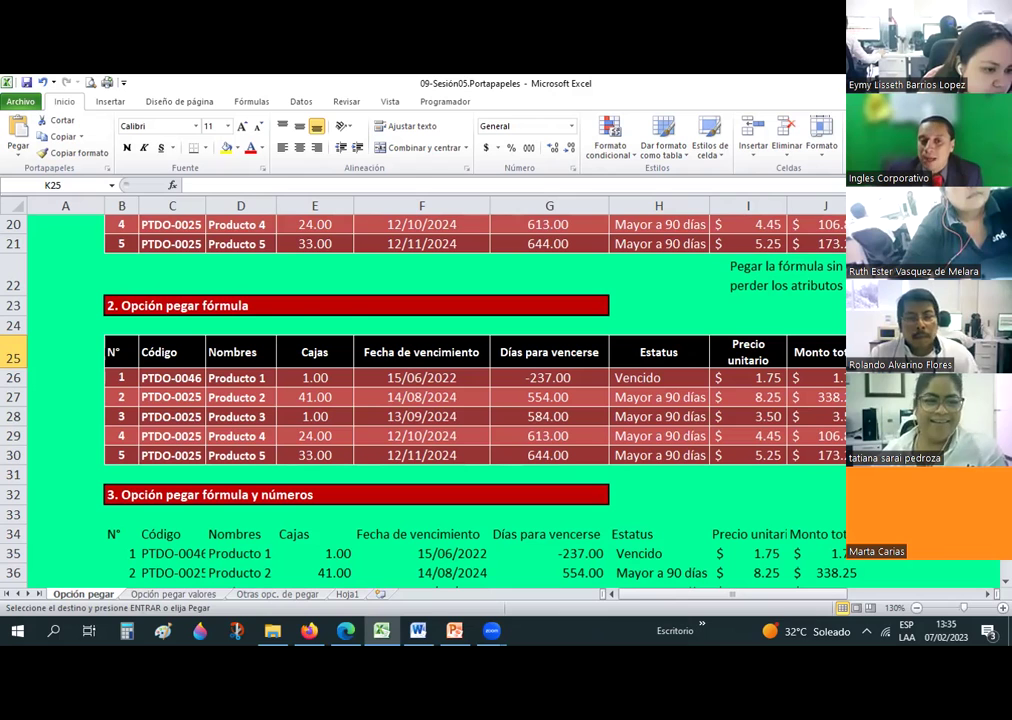
{"action": "scroll", "coordinate": [143, 296], "scroll_direction": "up", "scroll_amount": 4}
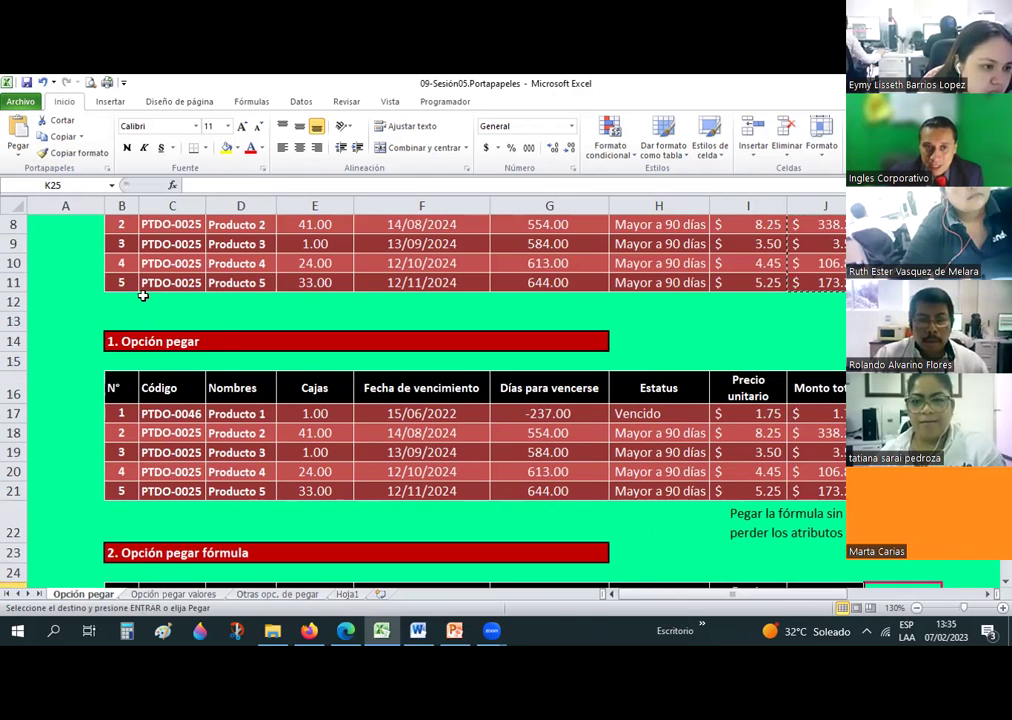
{"action": "scroll", "coordinate": [120, 248], "scroll_direction": "up", "scroll_amount": 1}
{"action": "left_click_drag", "start_coordinate": [121, 250], "coordinate": [825, 354]}
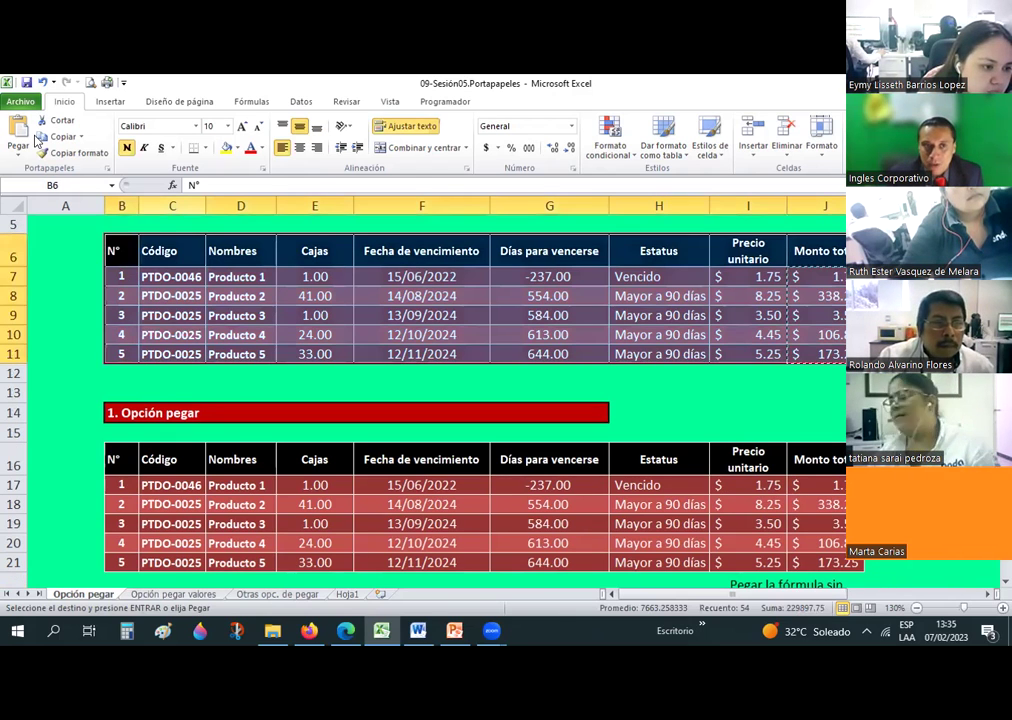
{"action": "key", "text": "ctrl+c"}
{"action": "scroll", "coordinate": [125, 325], "scroll_direction": "down", "scroll_amount": 5}
{"action": "left_click", "coordinate": [121, 352]}
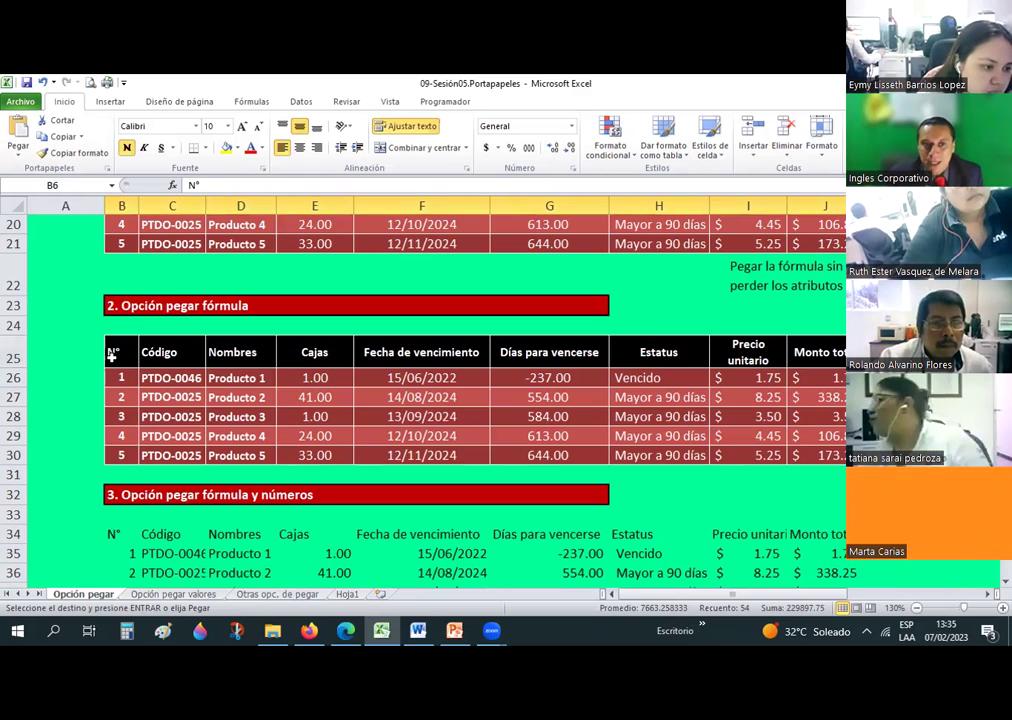
{"action": "left_click", "coordinate": [18, 148]}
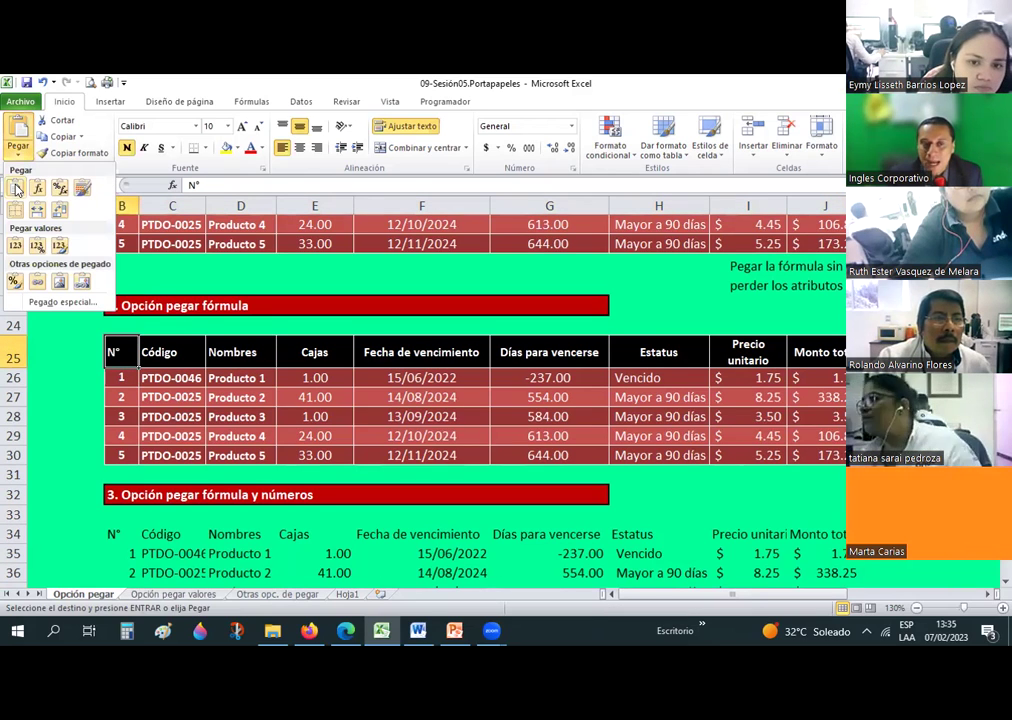
{"action": "left_click", "coordinate": [829, 379]}
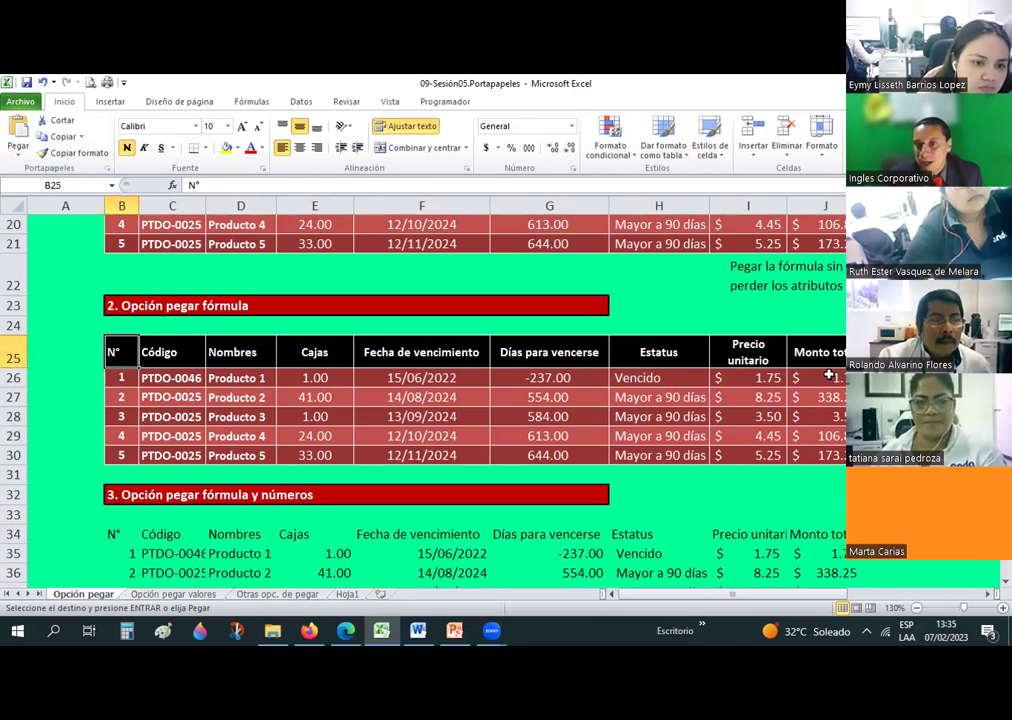
{"action": "left_click_drag", "start_coordinate": [829, 379], "coordinate": [830, 451]}
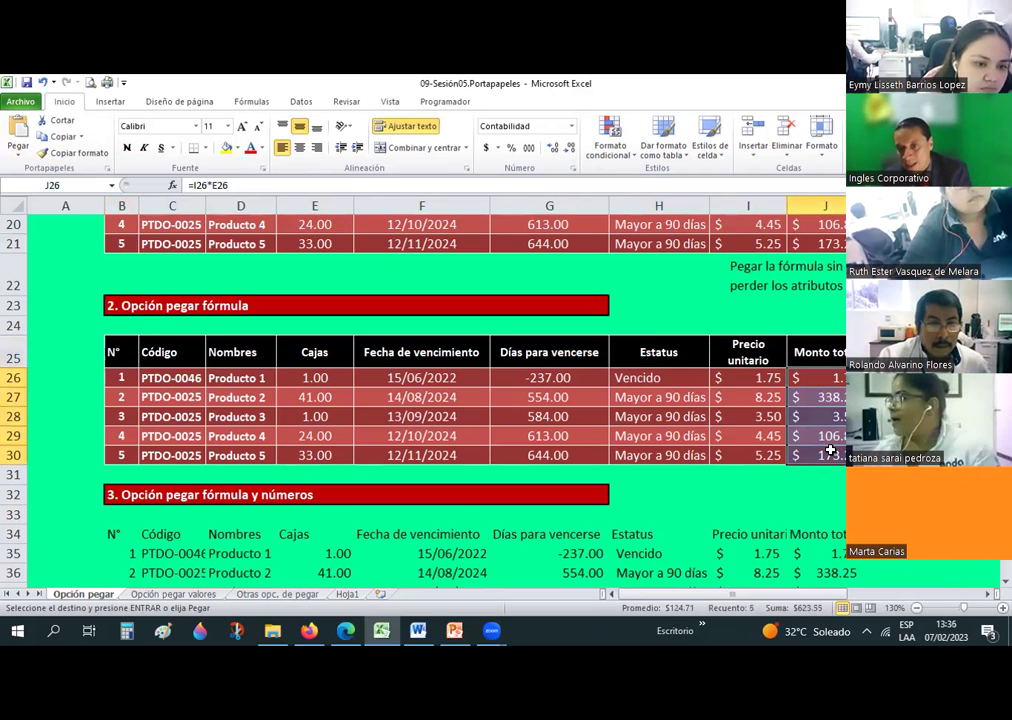
{"action": "scroll", "coordinate": [830, 451], "scroll_direction": "up", "scroll_amount": 4}
Copy the source totals J7:J11 and paste their formulas into J26:J30
{"action": "scroll", "coordinate": [826, 279], "scroll_direction": "up", "scroll_amount": 1}
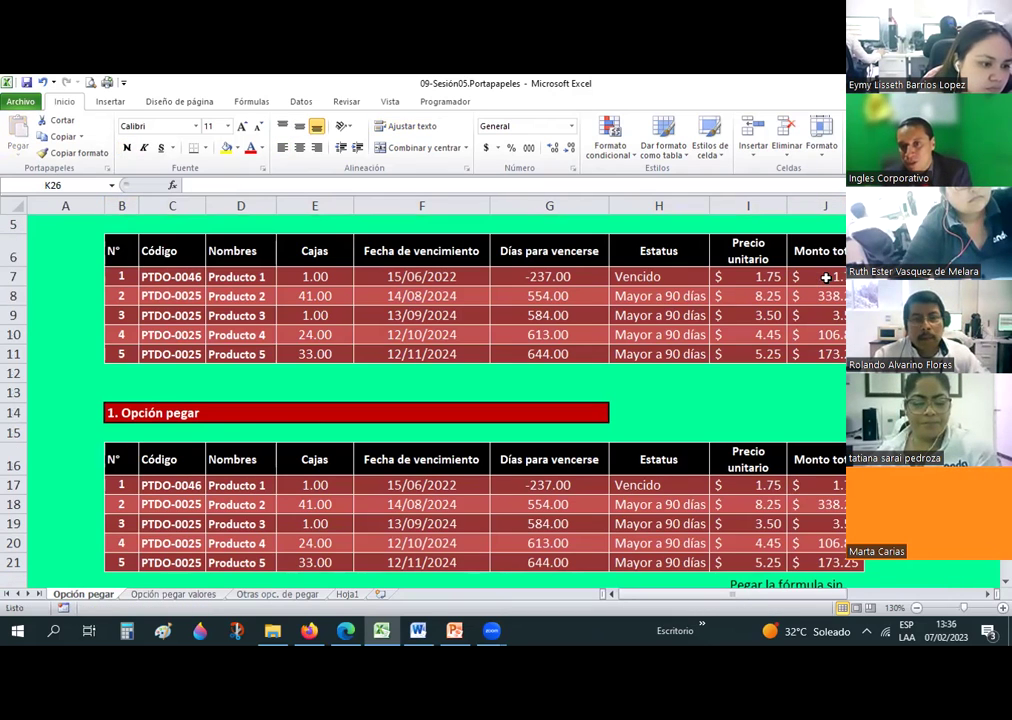
{"action": "left_click", "coordinate": [827, 276]}
{"action": "left_click_drag", "start_coordinate": [832, 355], "coordinate": [832, 354]}
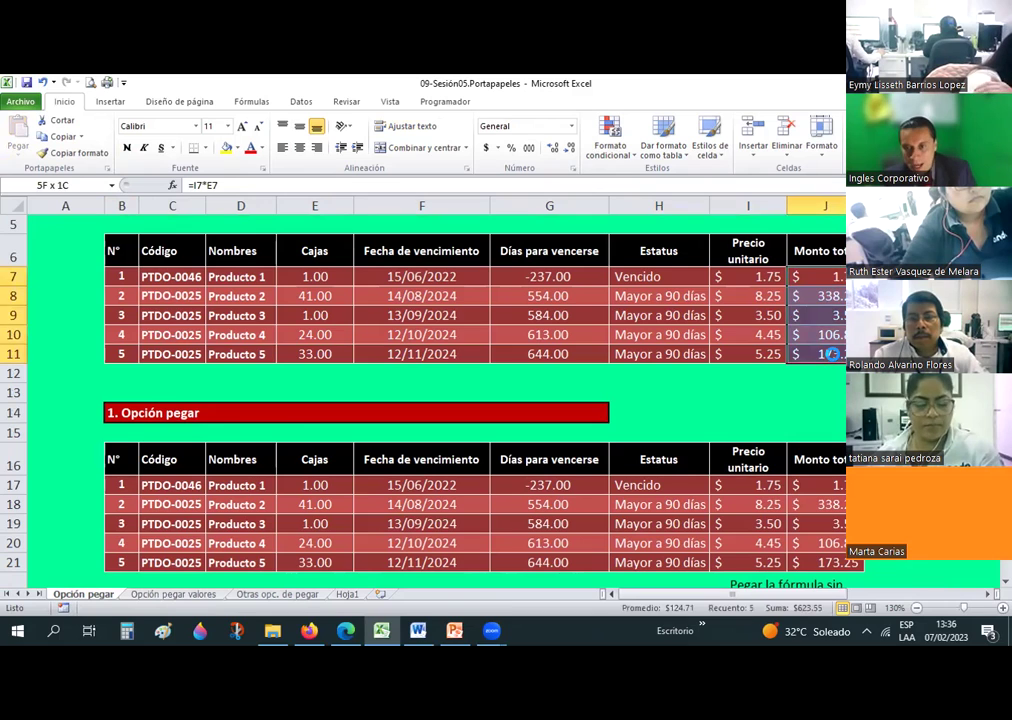
{"action": "key", "text": "ctrl+c"}
{"action": "scroll", "coordinate": [830, 356], "scroll_direction": "down", "scroll_amount": 4}
{"action": "left_click", "coordinate": [832, 436]}
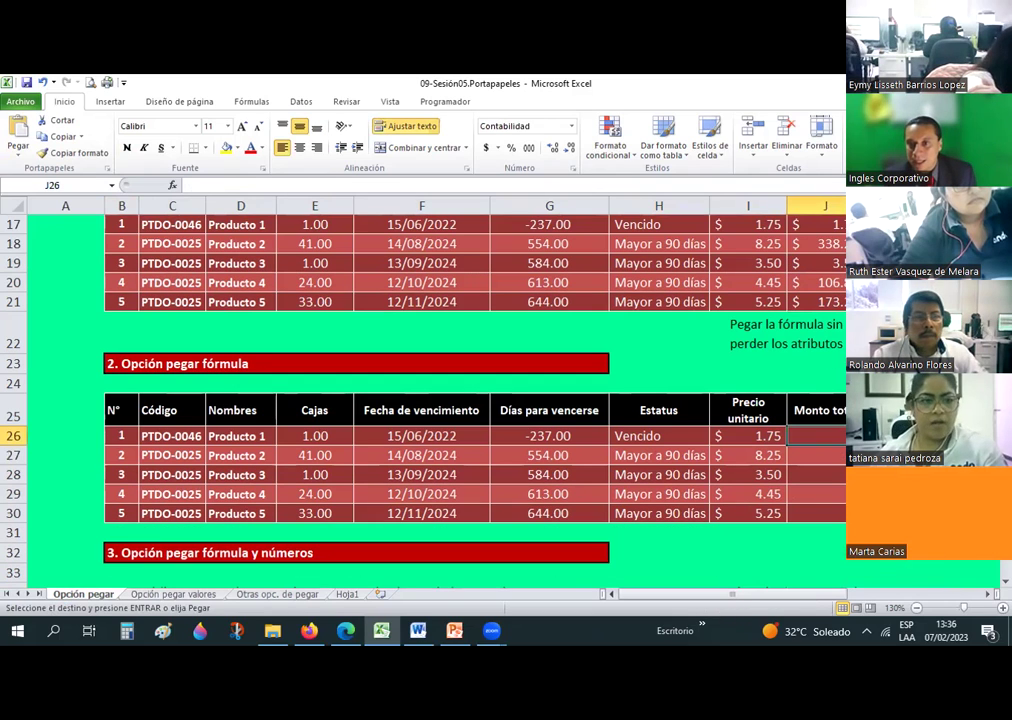
{"action": "right_click", "coordinate": [836, 440]}
{"action": "key", "text": "ctrl+v"}
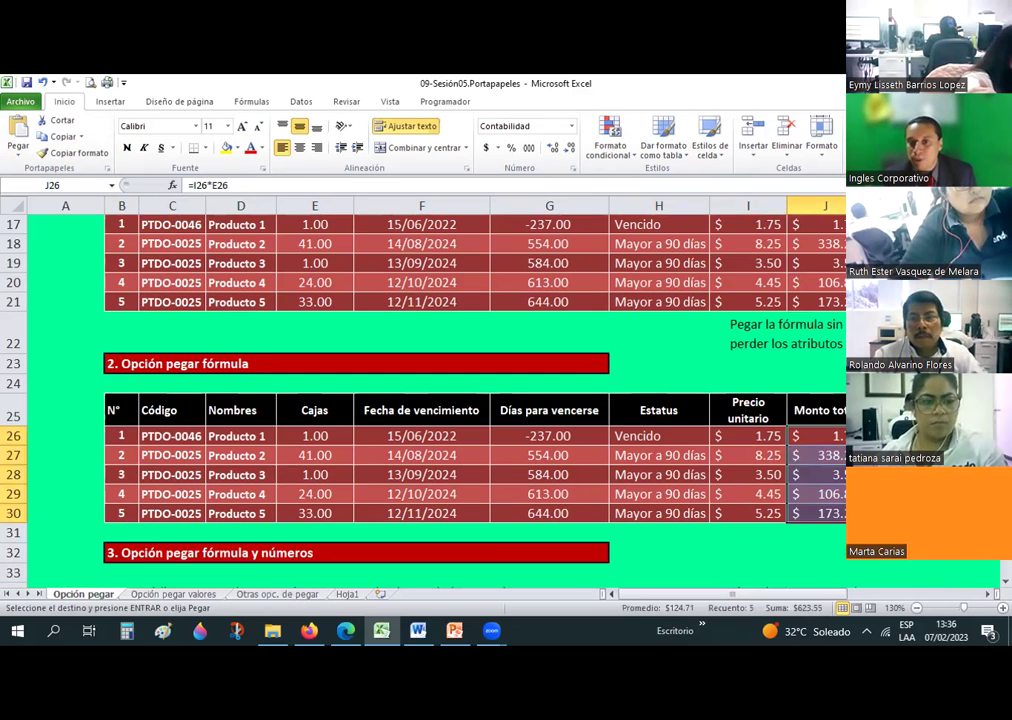
Verify the pasted formulas in J29, J30 and J26 against source J7, then end the copy
{"action": "scroll", "coordinate": [838, 412], "scroll_direction": "down", "scroll_amount": 1}
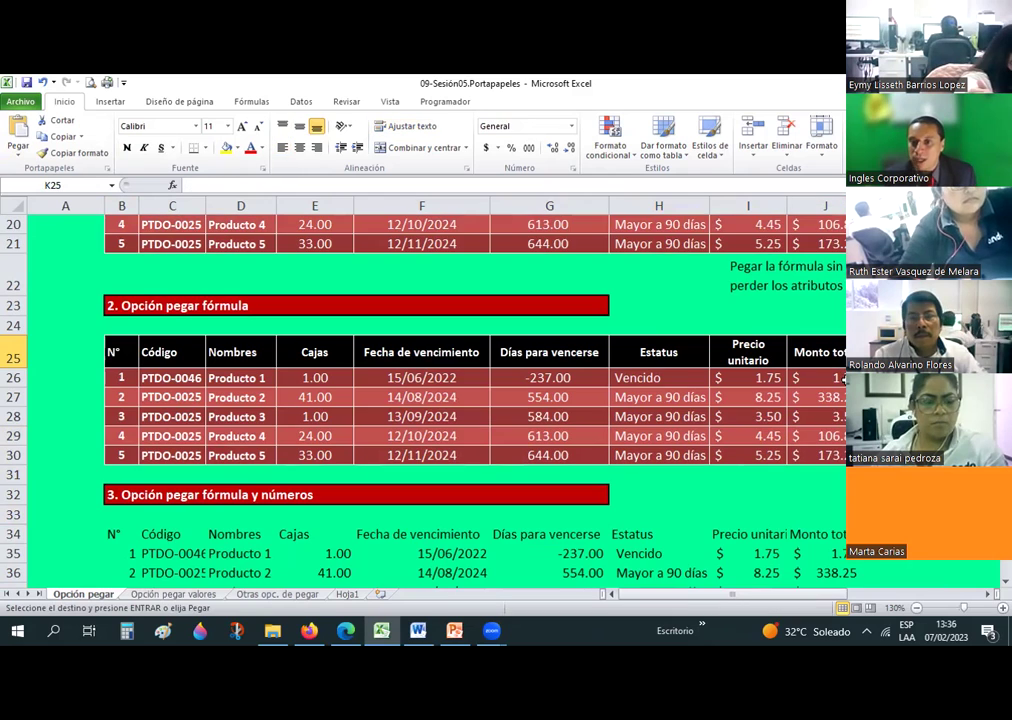
{"action": "left_click", "coordinate": [830, 432]}
{"action": "key", "text": "Down"}
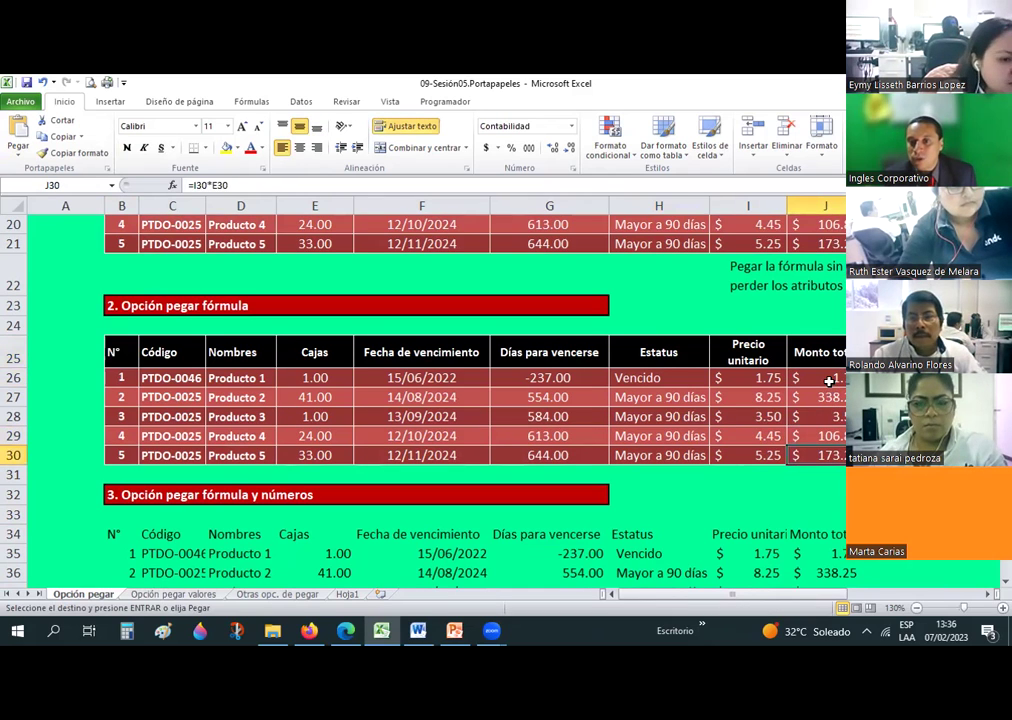
{"action": "left_click", "coordinate": [829, 379]}
{"action": "scroll", "coordinate": [829, 300], "scroll_direction": "up", "scroll_amount": 5}
{"action": "left_click", "coordinate": [830, 273]}
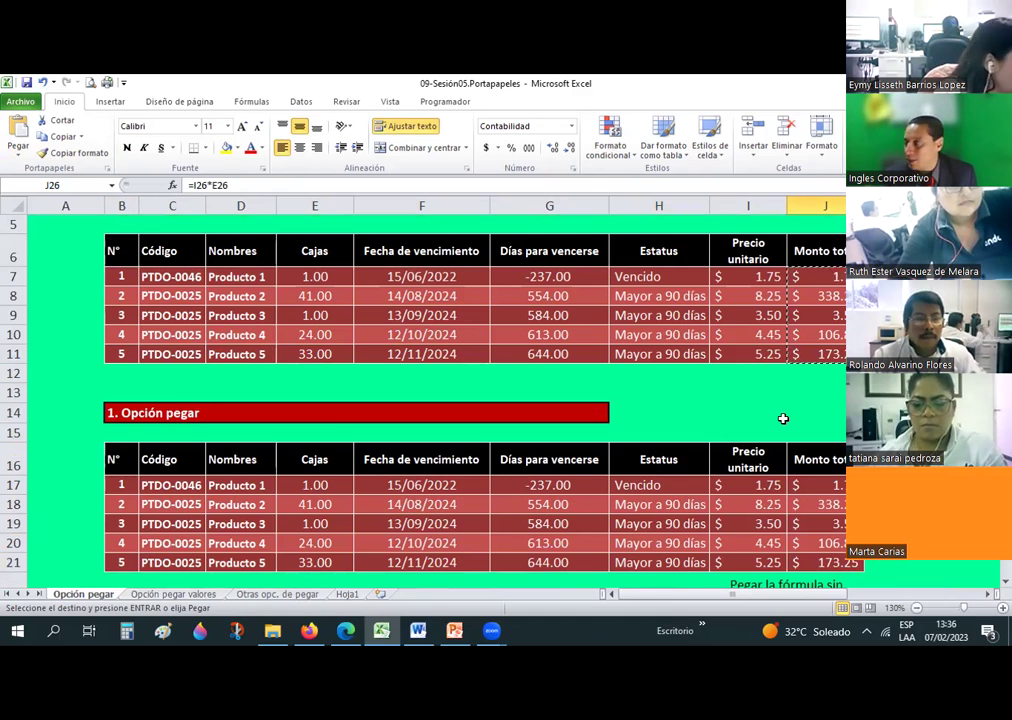
{"action": "scroll", "coordinate": [782, 418], "scroll_direction": "down", "scroll_amount": 3}
{"action": "scroll", "coordinate": [782, 418], "scroll_direction": "down", "scroll_amount": 1}
{"action": "key", "text": "Escape"}
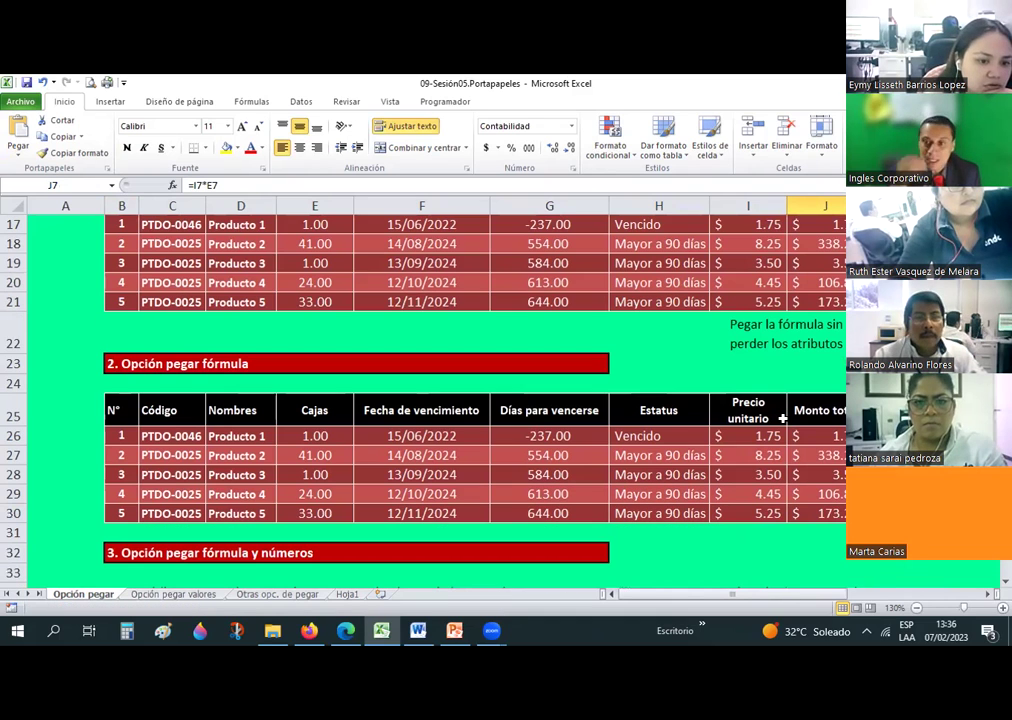
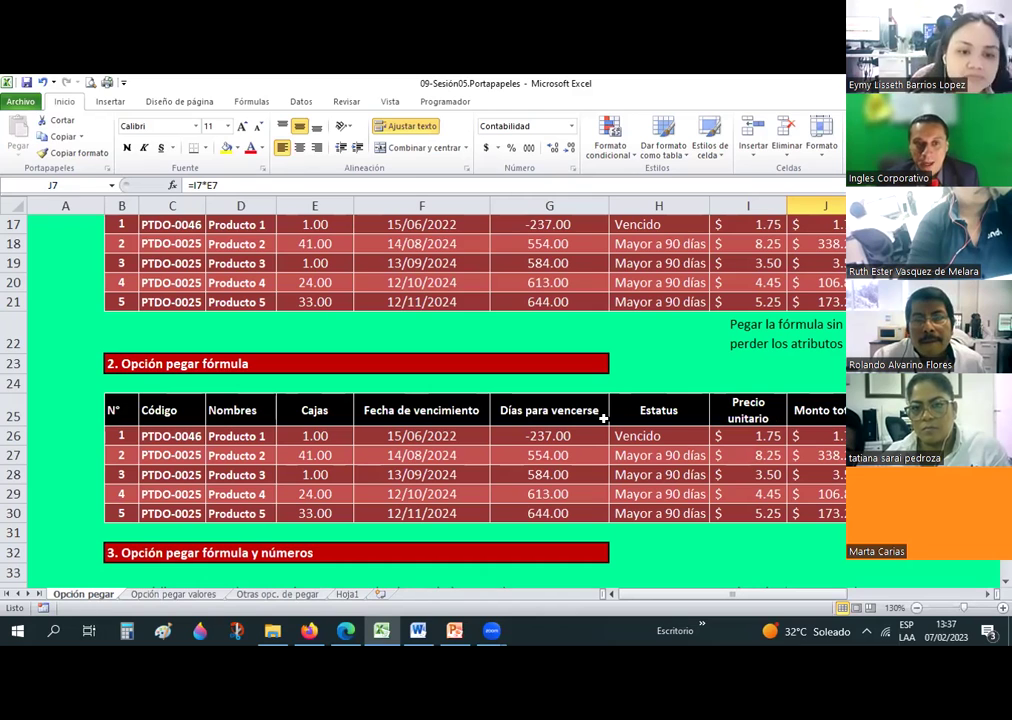
Select B34:J39 under section 3 and delete its contents, leaving those rows blank
{"action": "scroll", "coordinate": [590, 420], "scroll_direction": "down", "scroll_amount": 2}
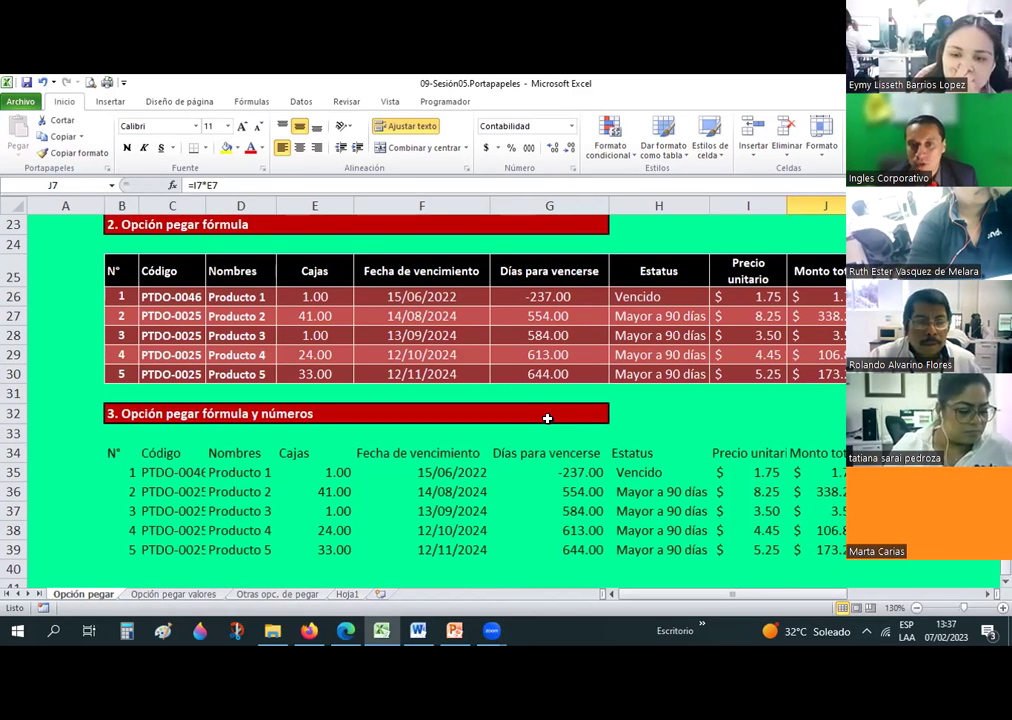
{"action": "scroll", "coordinate": [117, 305], "scroll_direction": "up", "scroll_amount": 4}
{"action": "scroll", "coordinate": [116, 309], "scroll_direction": "up", "scroll_amount": 3}
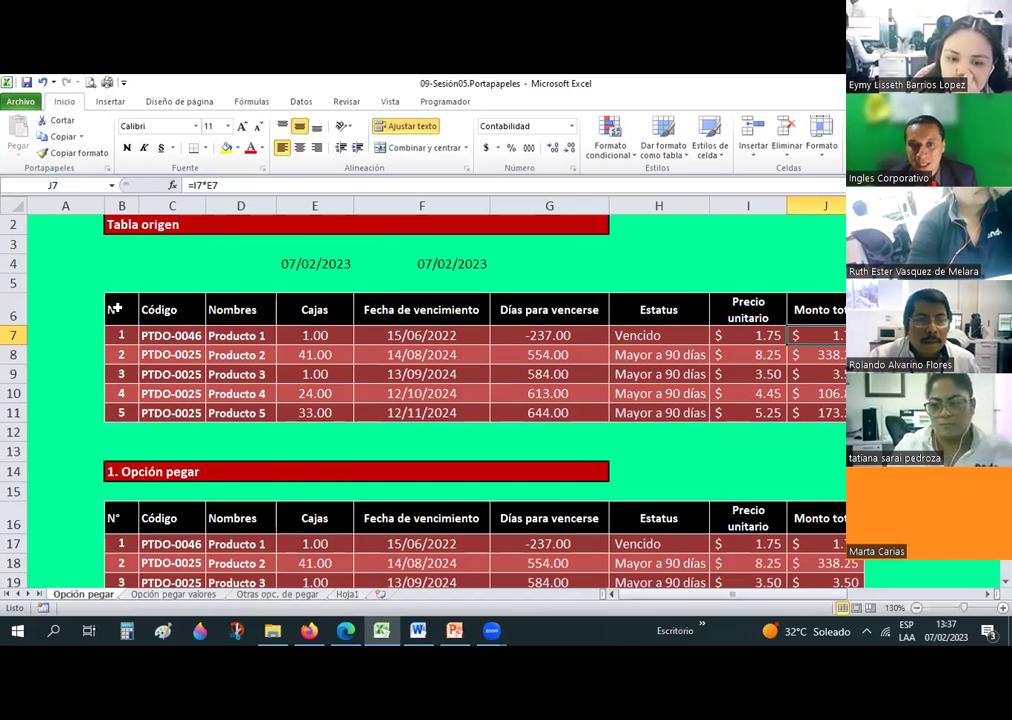
{"action": "left_click_drag", "start_coordinate": [113, 310], "coordinate": [796, 410]}
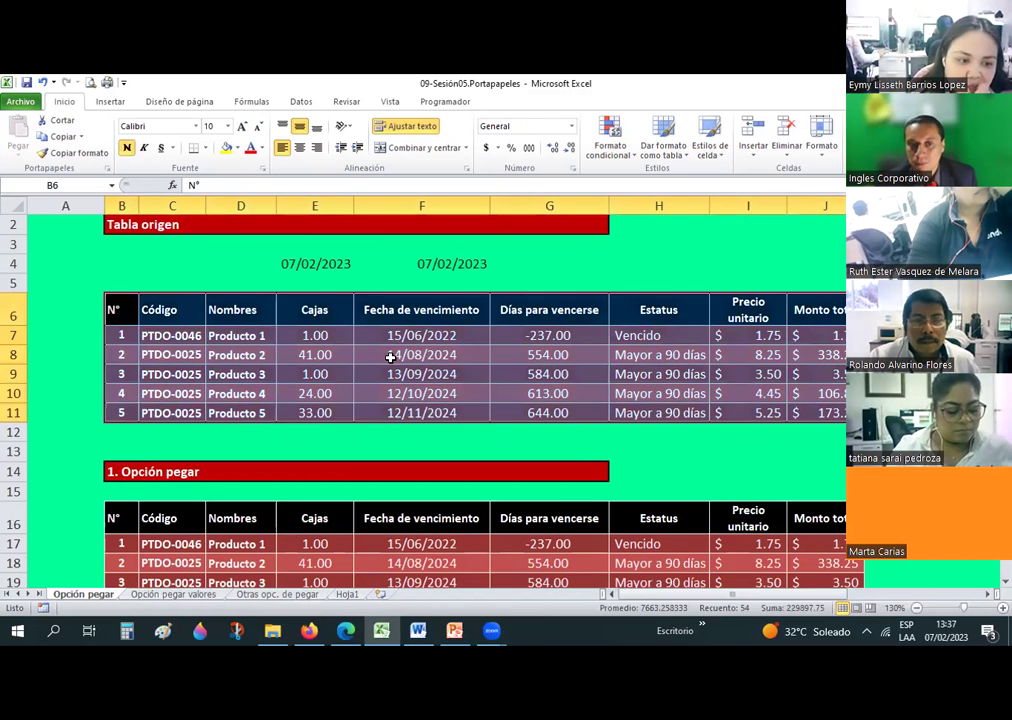
{"action": "scroll", "coordinate": [126, 399], "scroll_direction": "down", "scroll_amount": 8}
{"action": "left_click_drag", "start_coordinate": [113, 381], "coordinate": [580, 429]}
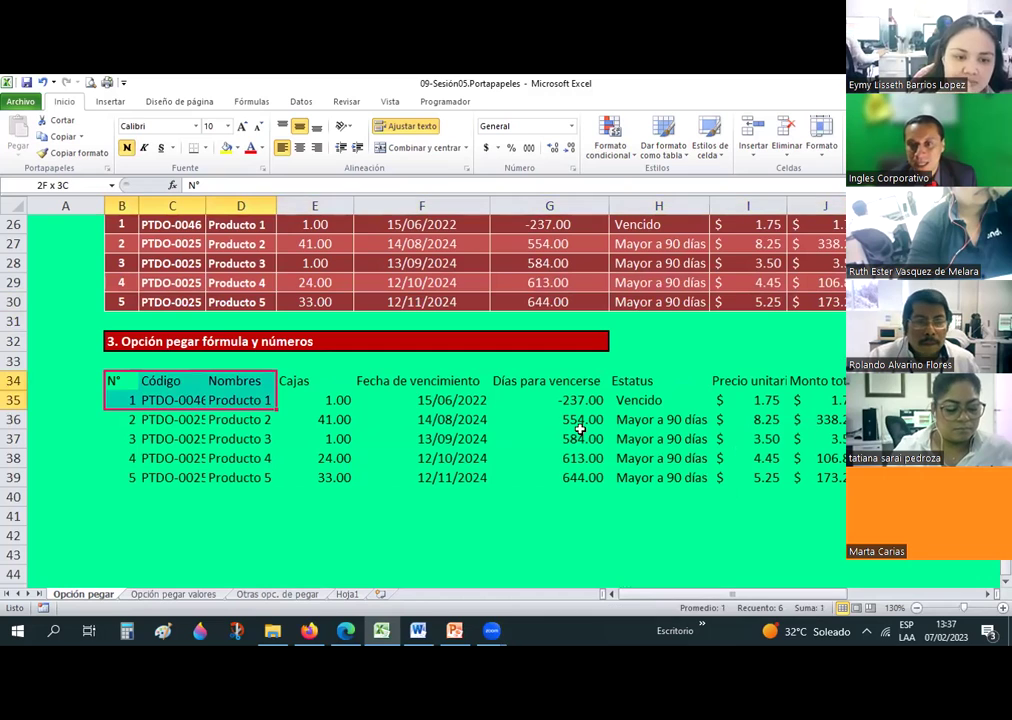
{"action": "left_click_drag", "start_coordinate": [822, 481], "coordinate": [828, 488]}
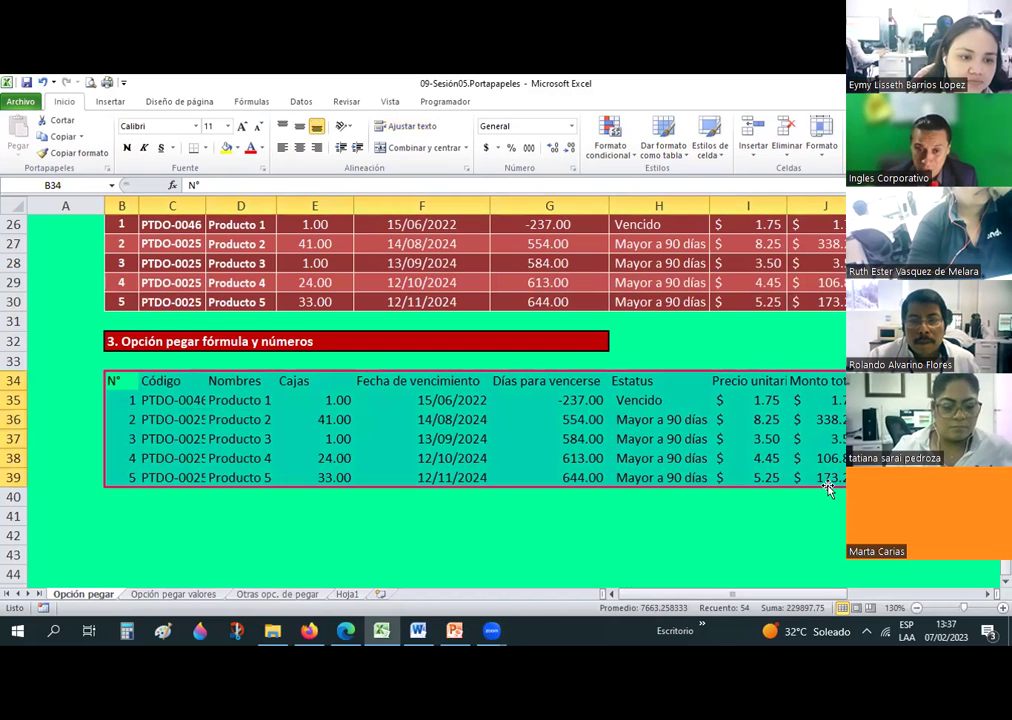
{"action": "key", "text": "Delete"}
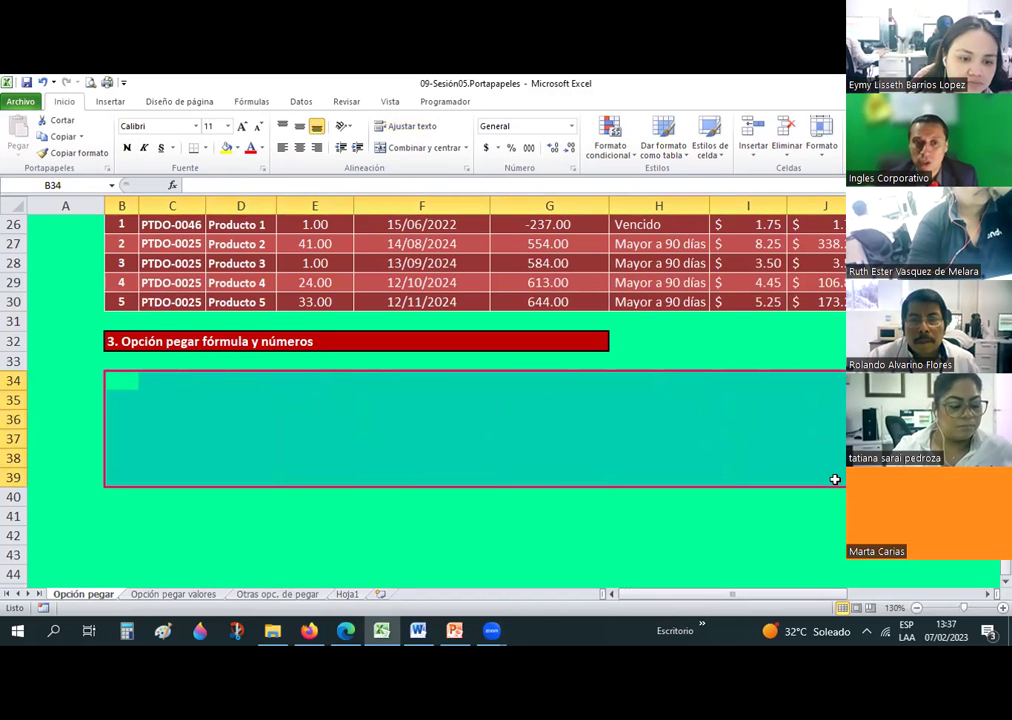
Copy the Tabla origen table B6:J11
{"action": "left_click", "coordinate": [538, 469]}
{"action": "scroll", "coordinate": [89, 325], "scroll_direction": "up", "scroll_amount": 8}
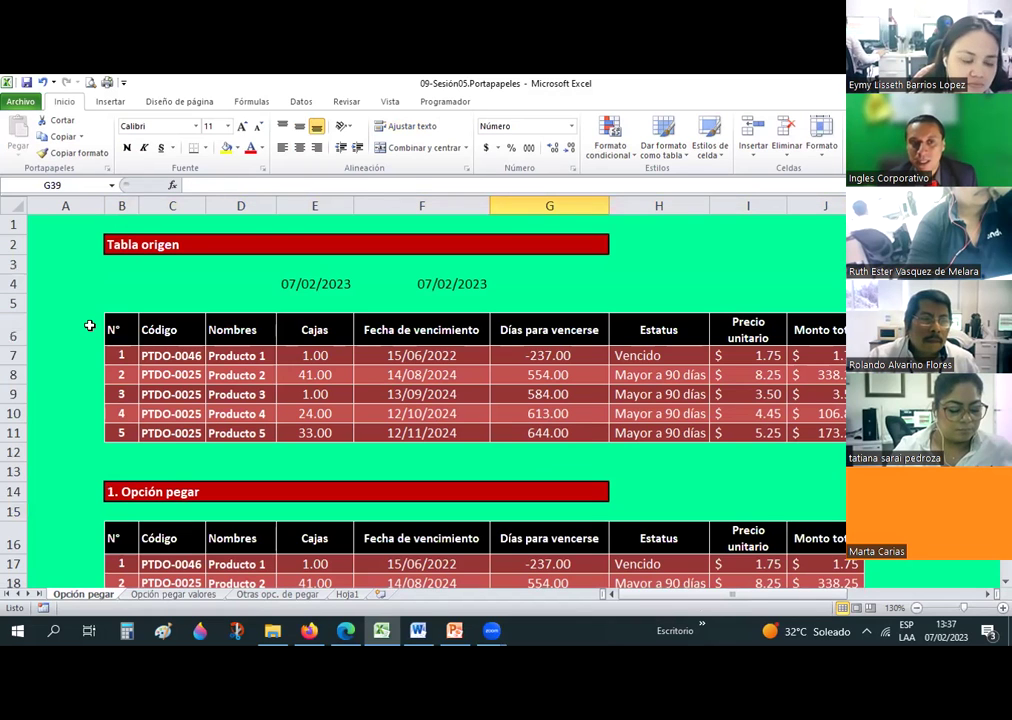
{"action": "mouse_move", "coordinate": [121, 329]}
{"action": "left_mouse_down"}
{"action": "mouse_move", "coordinate": [775, 413]}
{"action": "mouse_move", "coordinate": [823, 432]}
{"action": "left_mouse_up"}
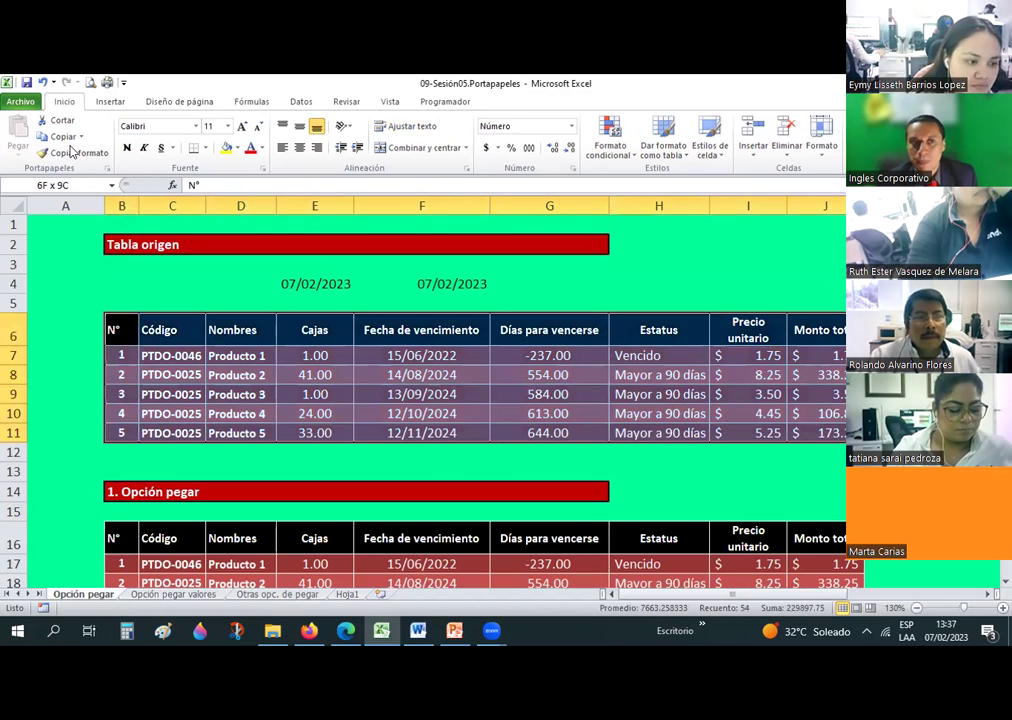
{"action": "left_click", "coordinate": [59, 137]}
Paste it at B34 using Fórmulas y formato de números, dropping the red styling
{"action": "scroll", "coordinate": [120, 330], "scroll_direction": "down", "scroll_amount": 9}
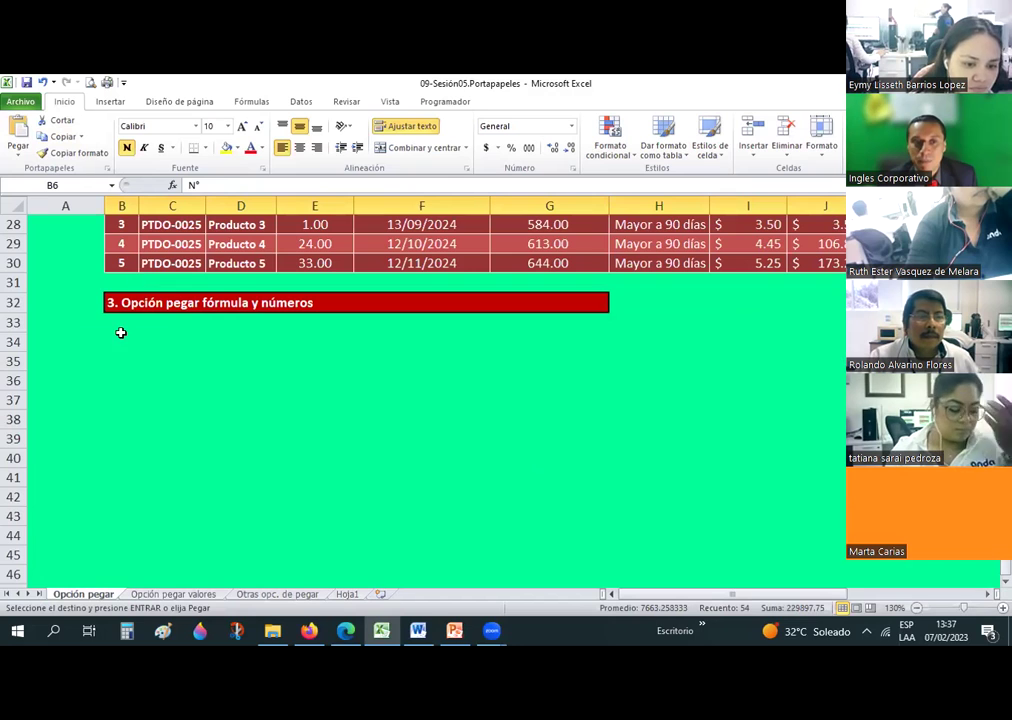
{"action": "left_click", "coordinate": [117, 334]}
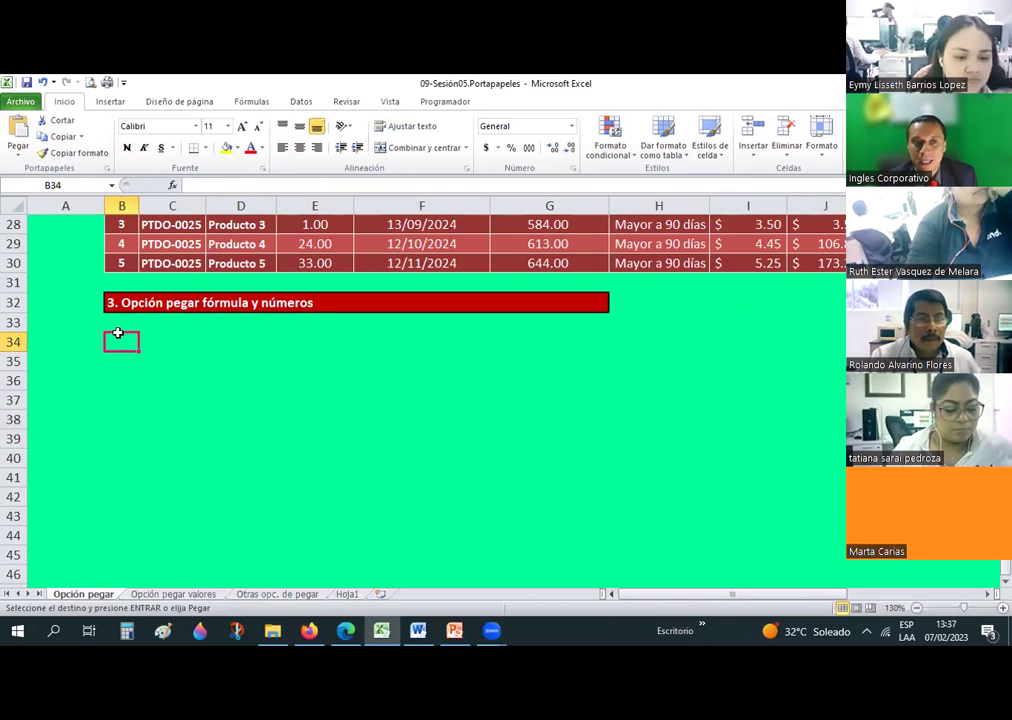
{"action": "scroll", "coordinate": [117, 334], "scroll_direction": "up", "scroll_amount": 2}
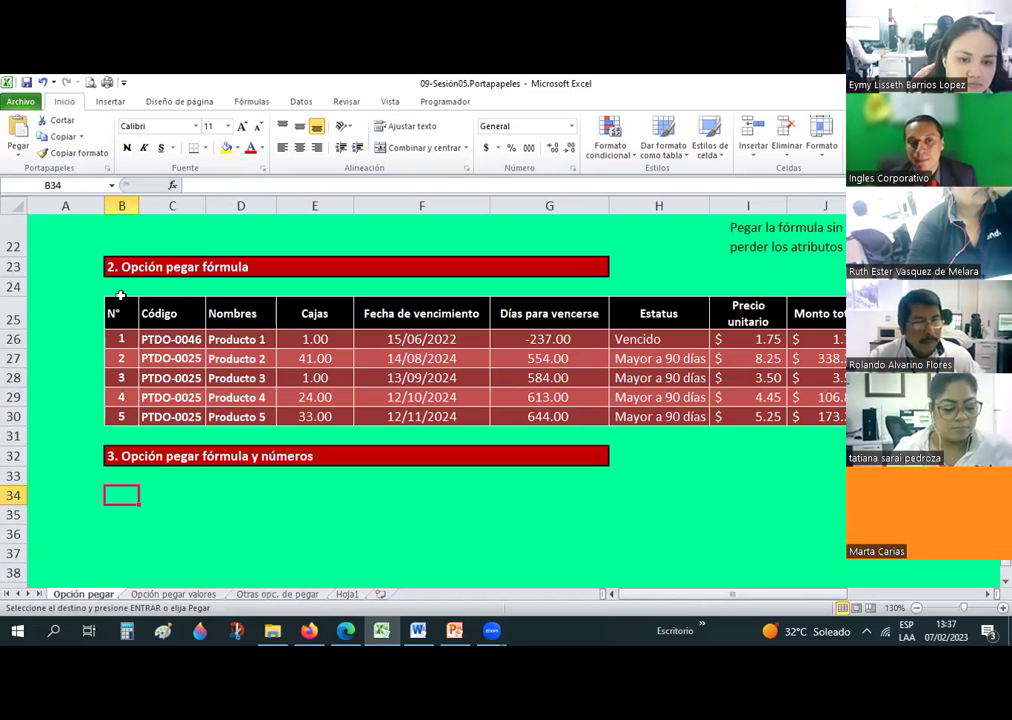
{"action": "scroll", "coordinate": [120, 287], "scroll_direction": "up", "scroll_amount": 4}
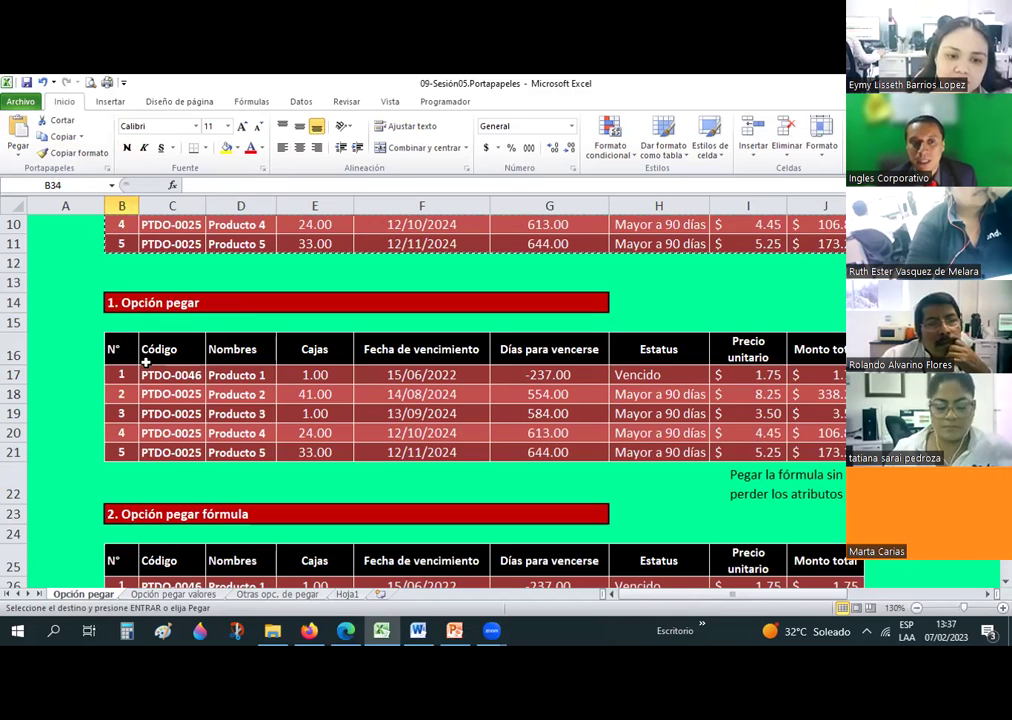
{"action": "scroll", "coordinate": [146, 364], "scroll_direction": "down", "scroll_amount": 7}
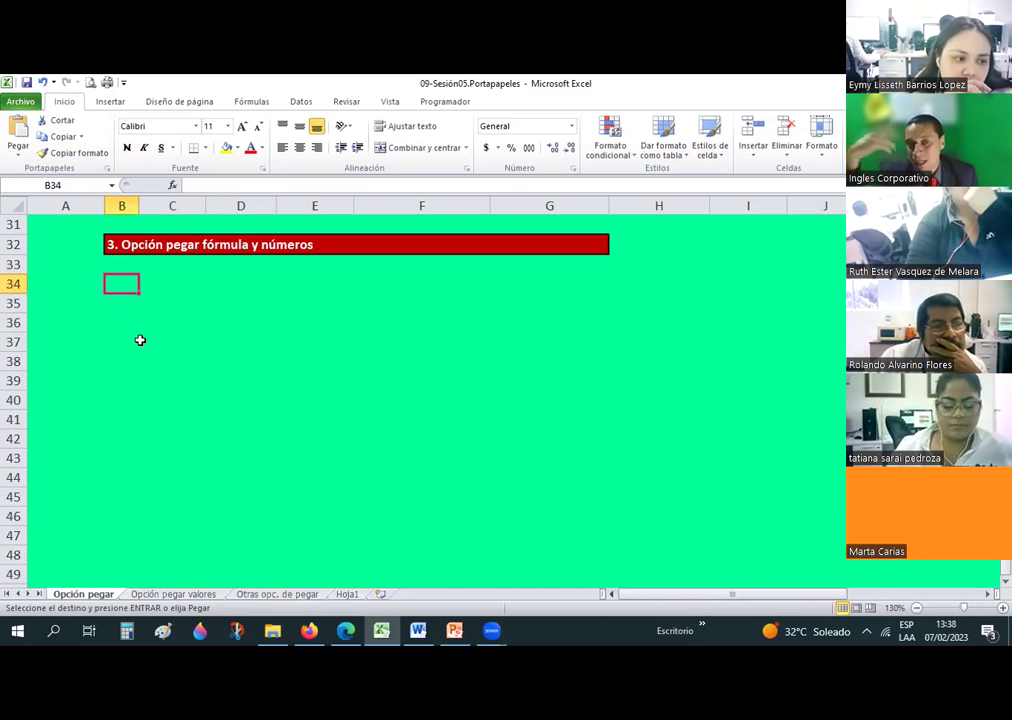
{"action": "left_click", "coordinate": [18, 152]}
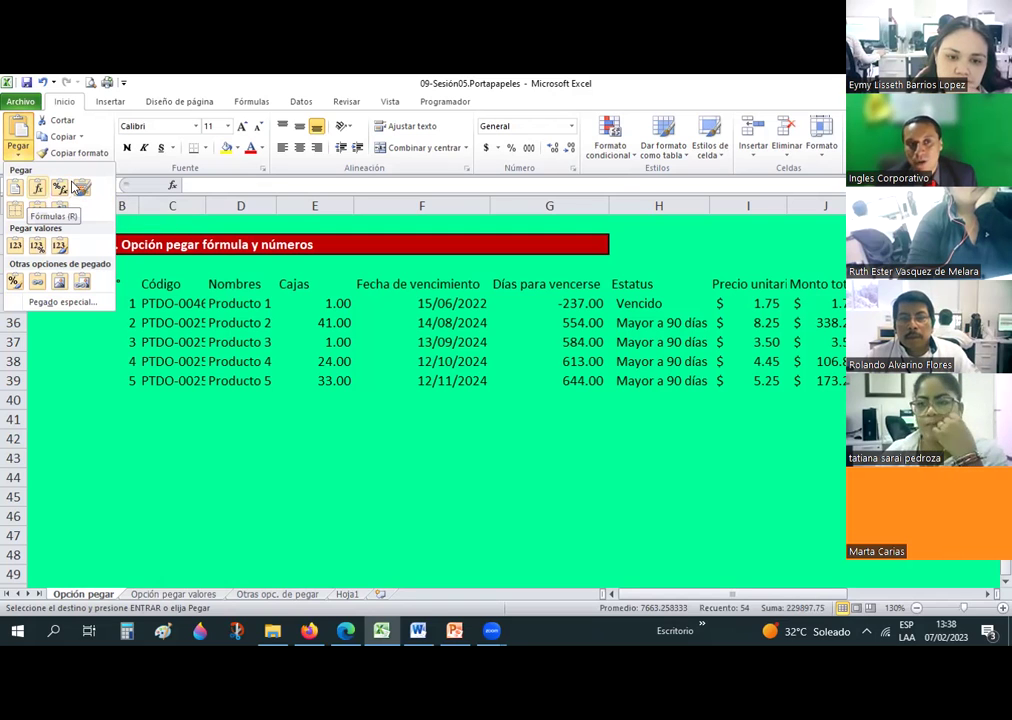
{"action": "left_click", "coordinate": [59, 190]}
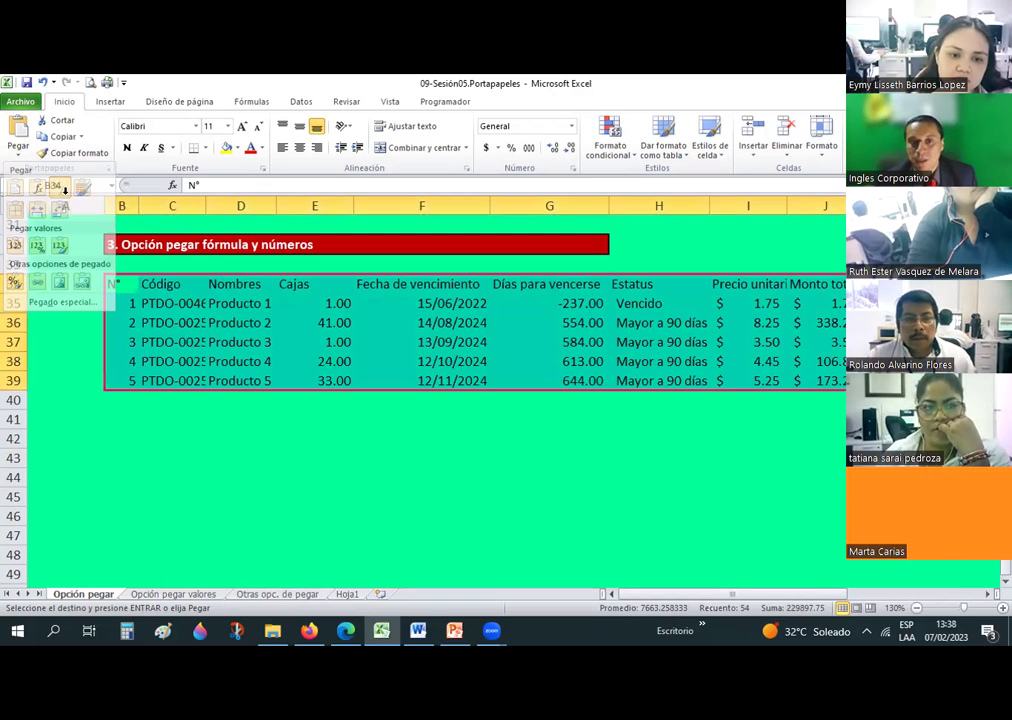
{"action": "scroll", "coordinate": [193, 423], "scroll_direction": "up", "scroll_amount": 2}
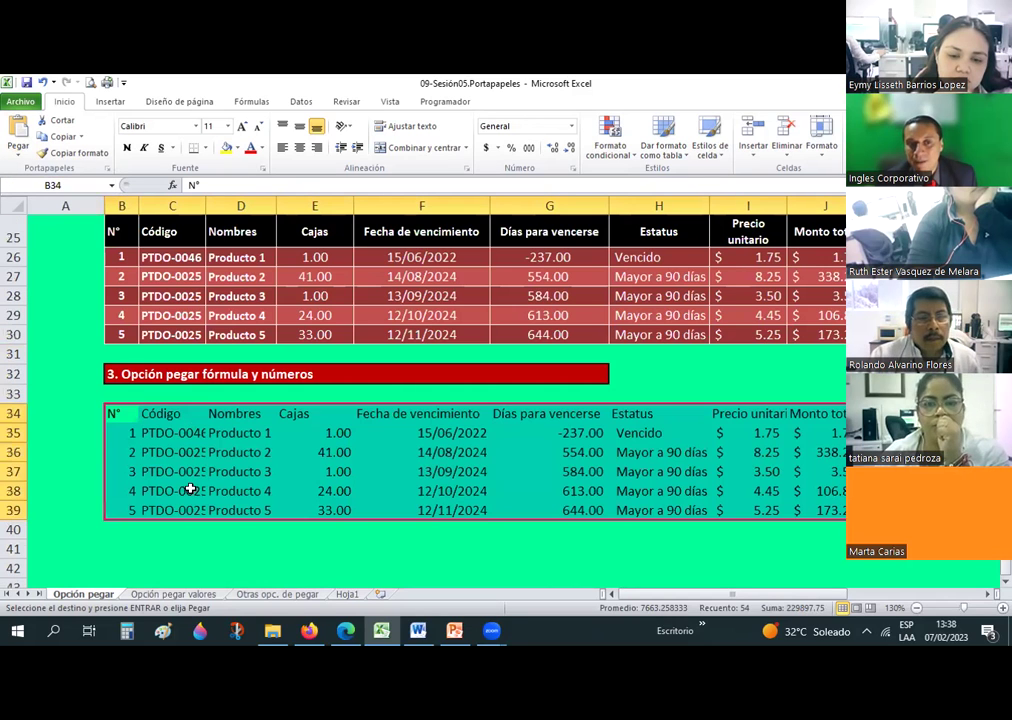
{"action": "left_click", "coordinate": [172, 491]}
{"action": "left_click_drag", "start_coordinate": [122, 420], "coordinate": [842, 514]}
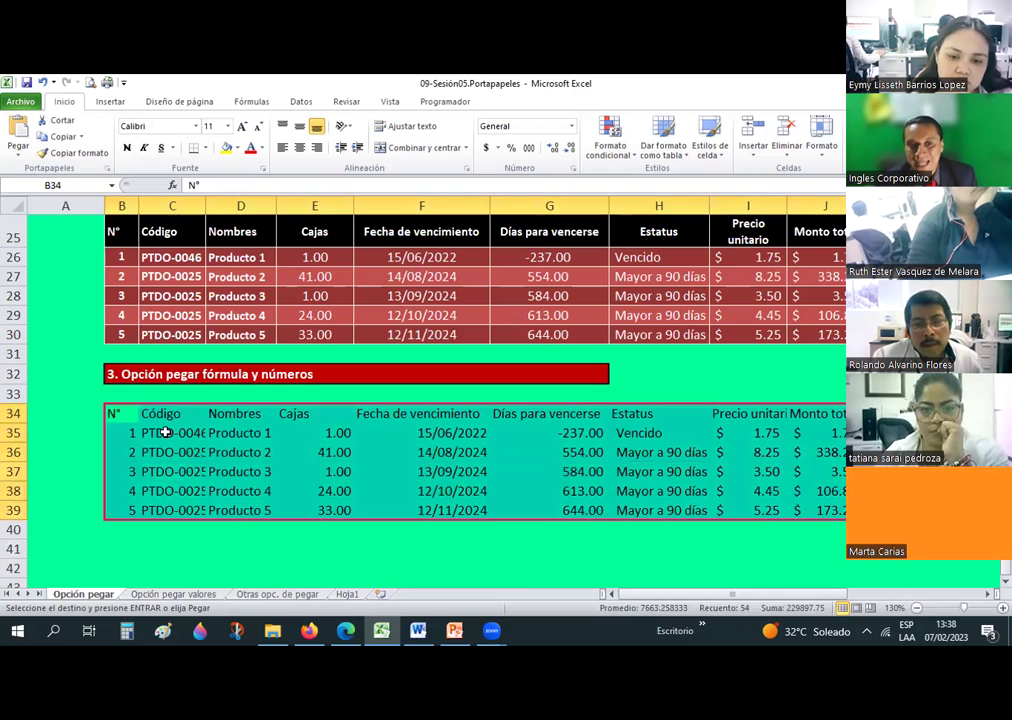
{"action": "left_click", "coordinate": [198, 433]}
{"action": "key", "text": "Right"}
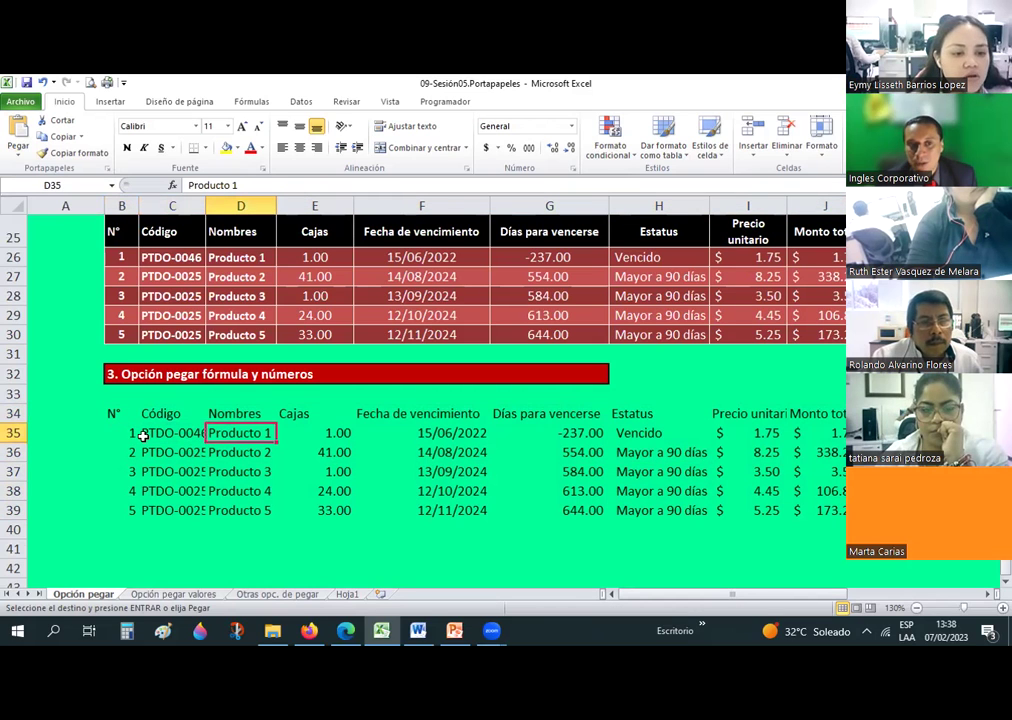
{"action": "left_click", "coordinate": [825, 452]}
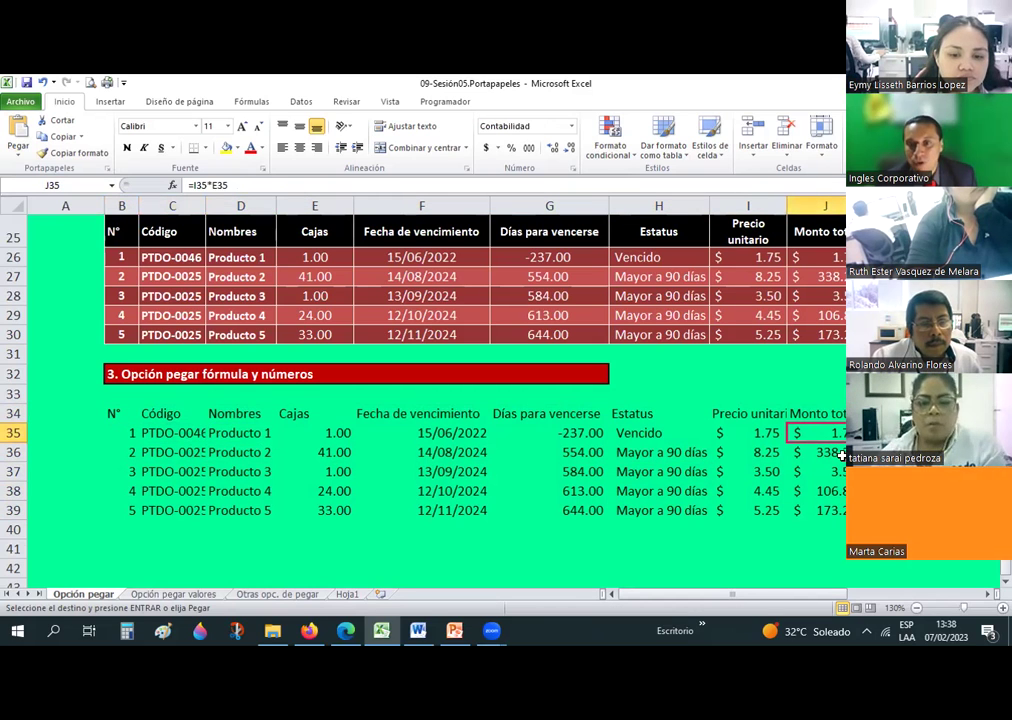
{"action": "left_click", "coordinate": [816, 491]}
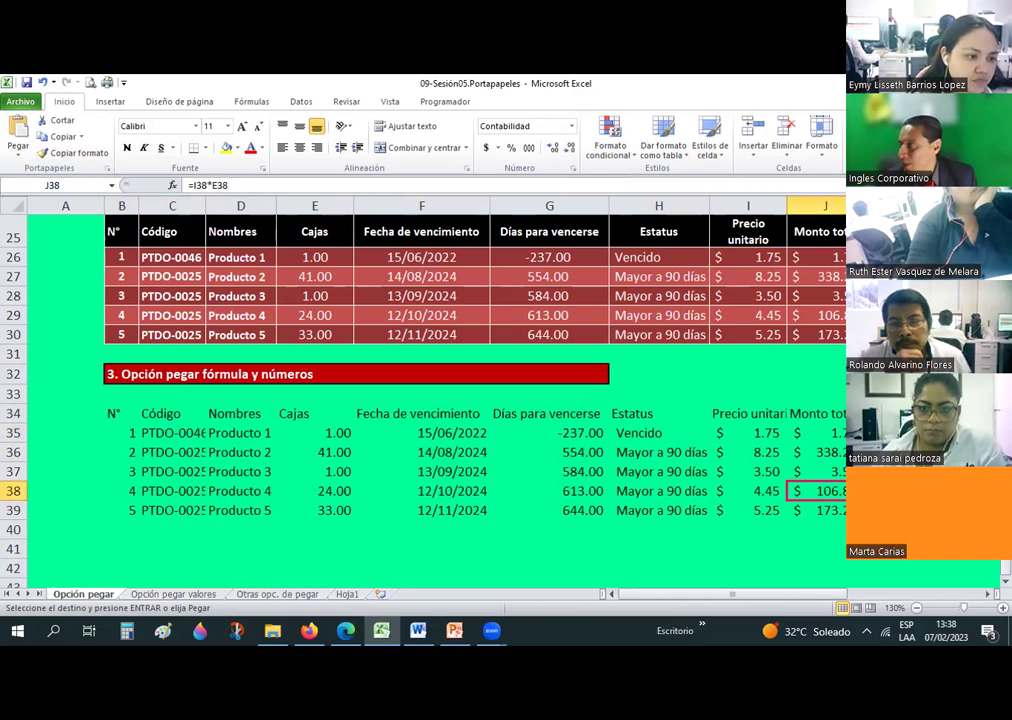
{"action": "left_click", "coordinate": [816, 510]}
{"action": "left_click", "coordinate": [778, 432]}
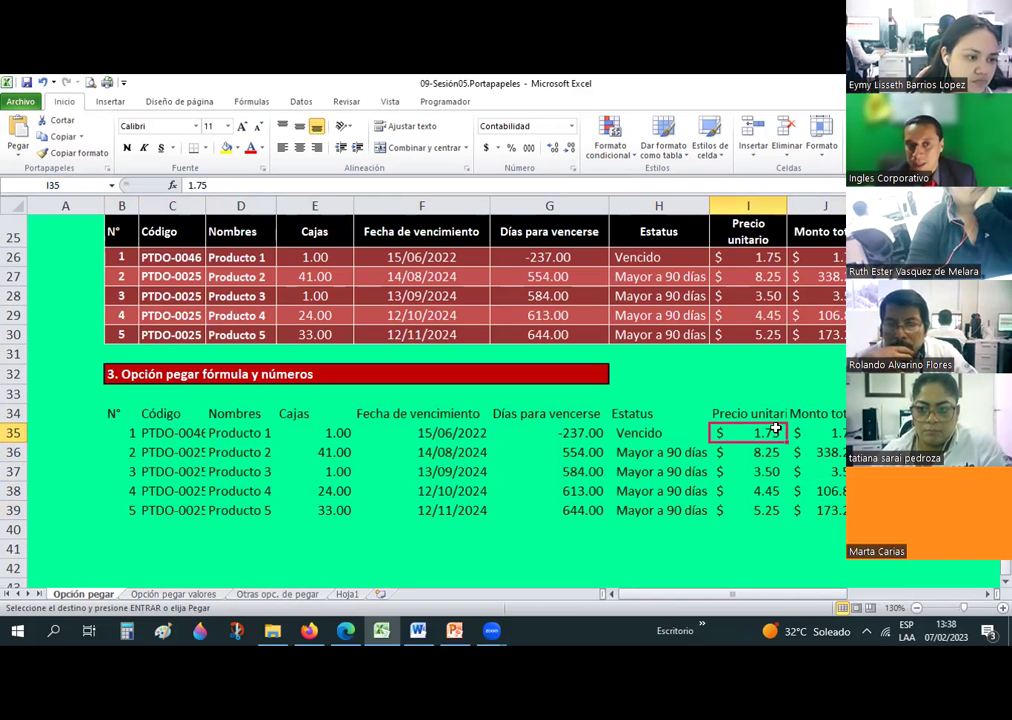
{"action": "key", "text": "Down"}
{"action": "scroll", "coordinate": [342, 337], "scroll_direction": "up", "scroll_amount": 2}
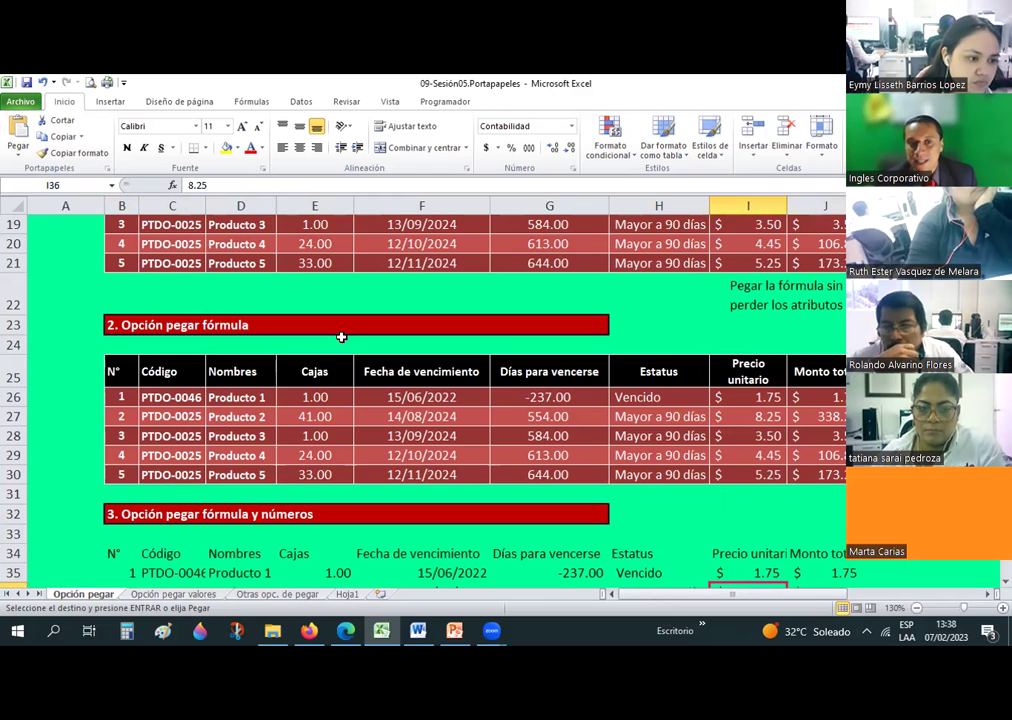
{"action": "scroll", "coordinate": [339, 337], "scroll_direction": "down", "scroll_amount": 5}
Paste the copied table at B41 with full formatting, then undo that paste
{"action": "left_click_drag", "start_coordinate": [110, 349], "coordinate": [115, 354]}
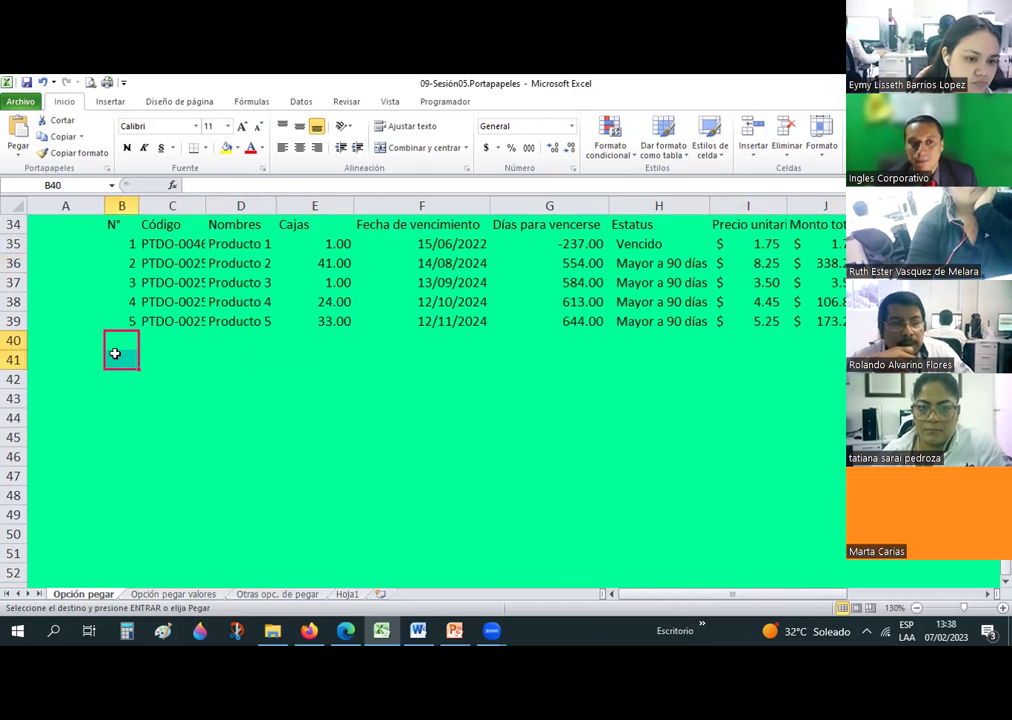
{"action": "left_click", "coordinate": [121, 359]}
{"action": "left_click", "coordinate": [18, 150]}
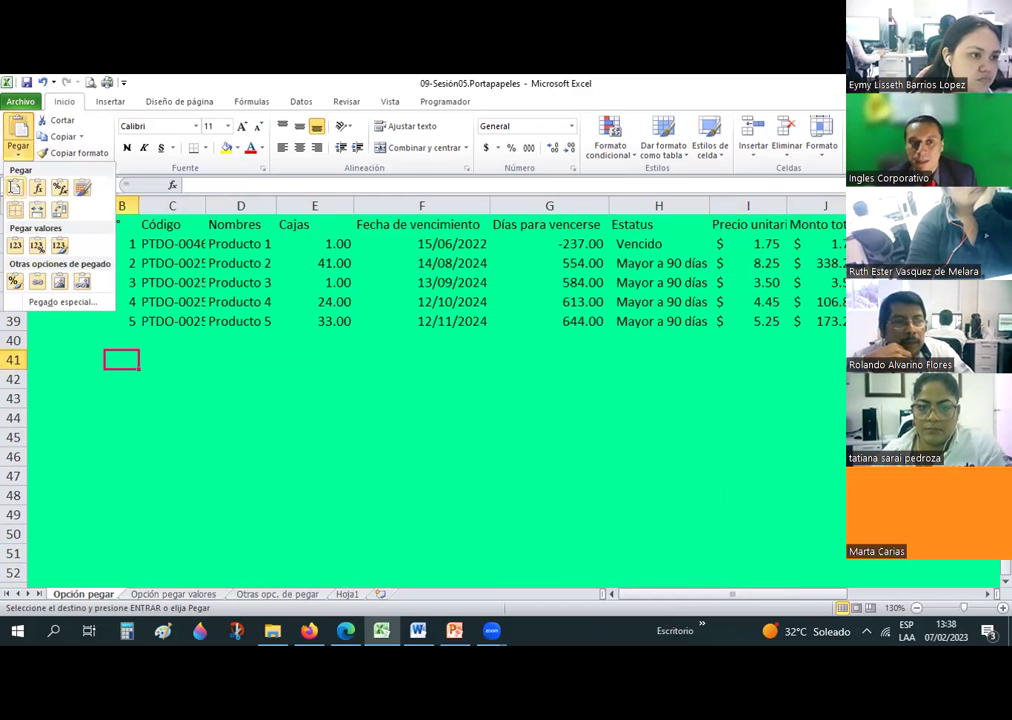
{"action": "key", "text": "Return"}
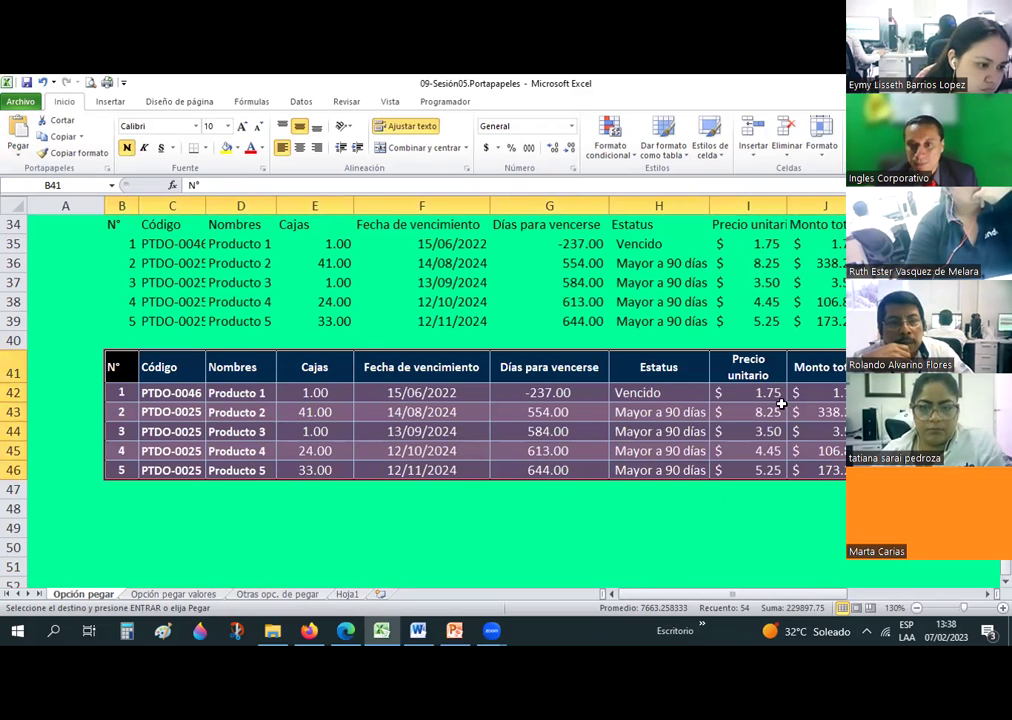
{"action": "left_click", "coordinate": [18, 148]}
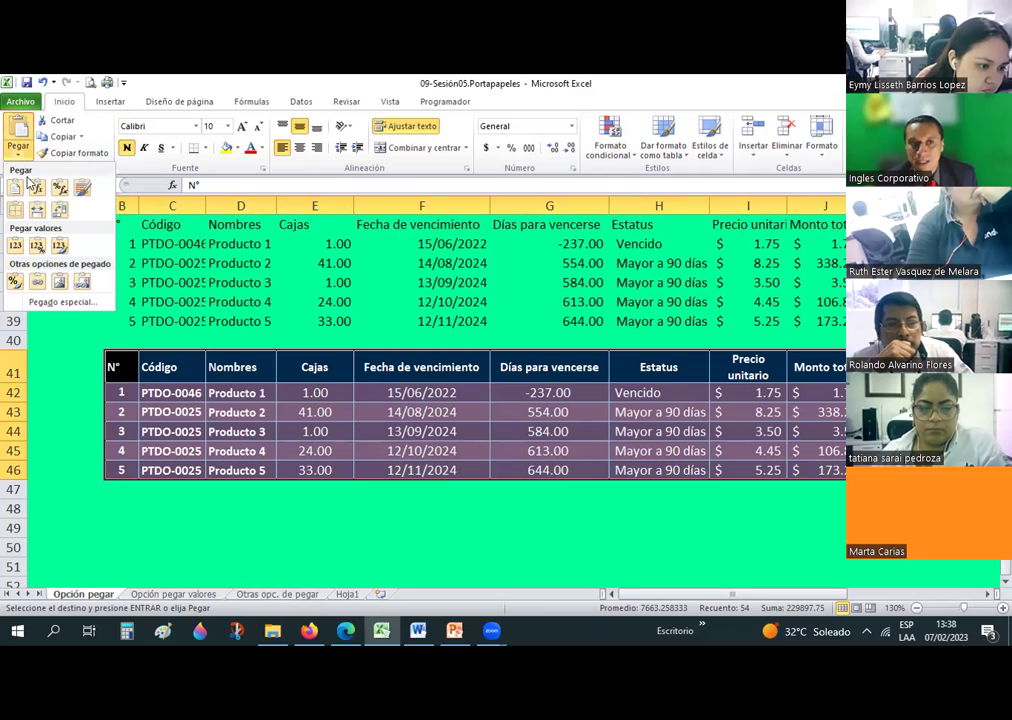
{"action": "key", "text": "Escape"}
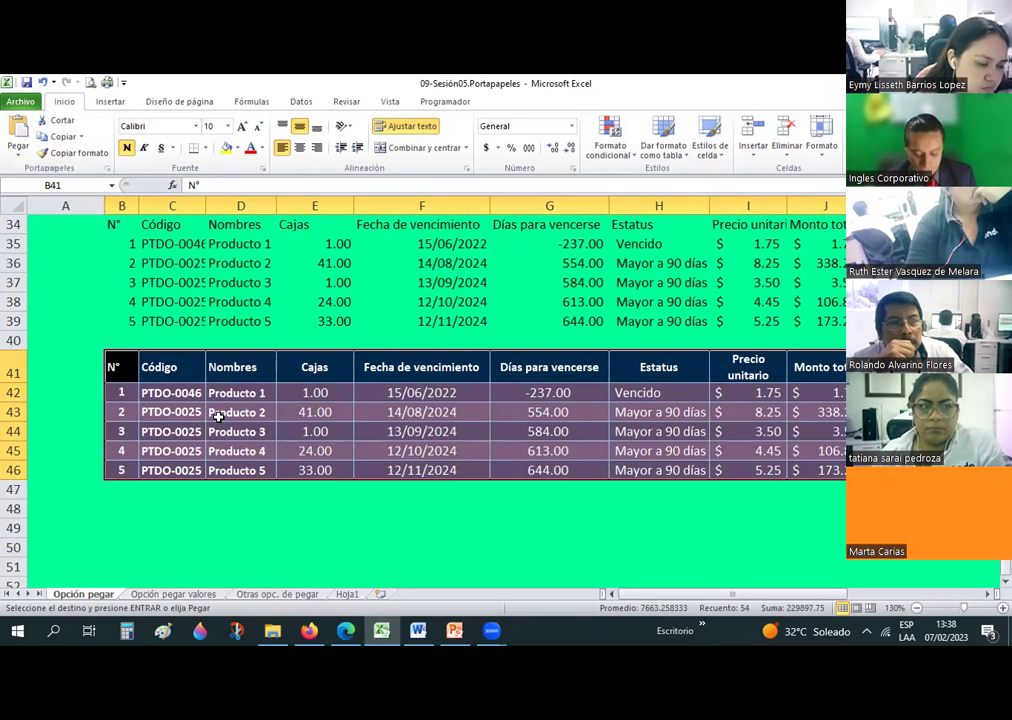
{"action": "key", "text": "ctrl+z"}
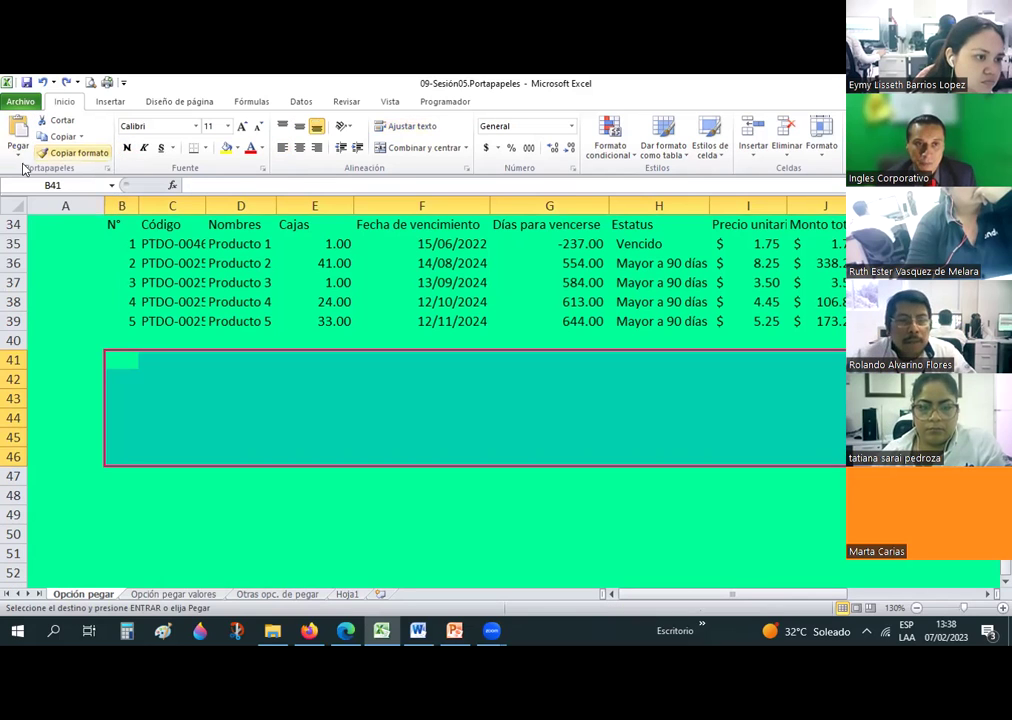
Re-paste at B41 as values only and inspect cell J43
{"action": "left_click", "coordinate": [18, 152]}
{"action": "left_click", "coordinate": [37, 187]}
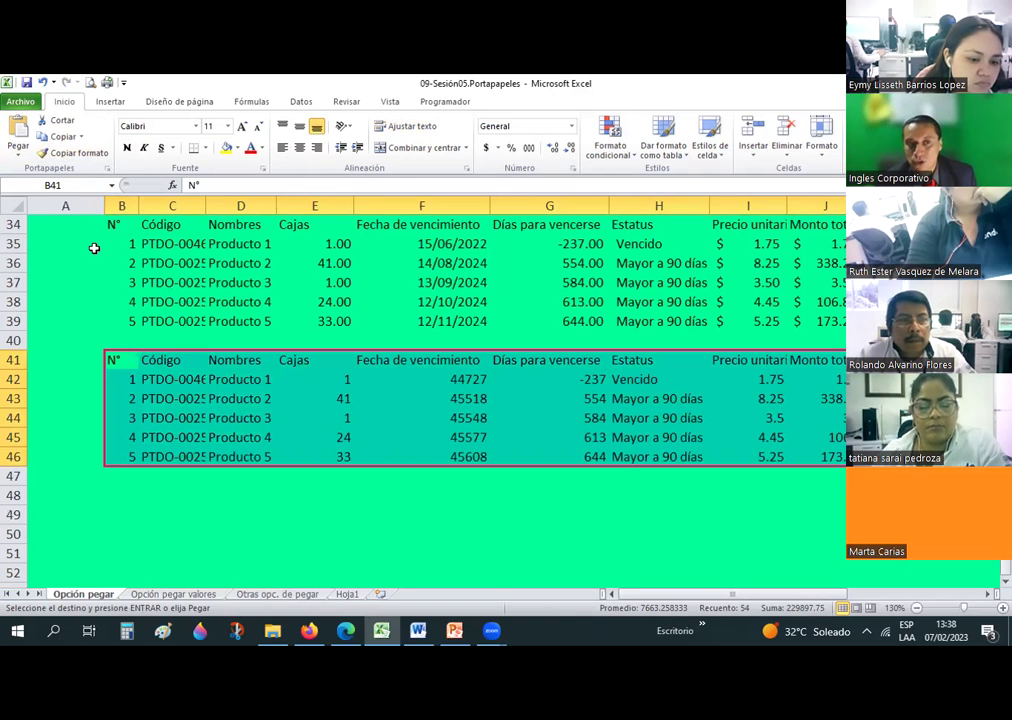
{"action": "left_click", "coordinate": [18, 152]}
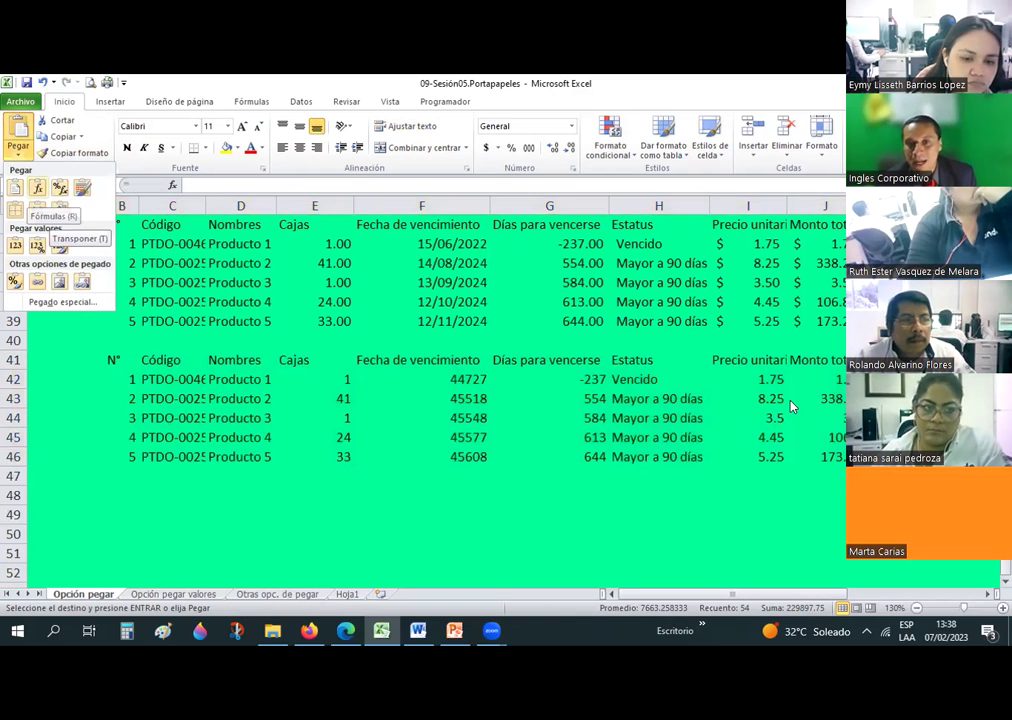
{"action": "left_click", "coordinate": [800, 400]}
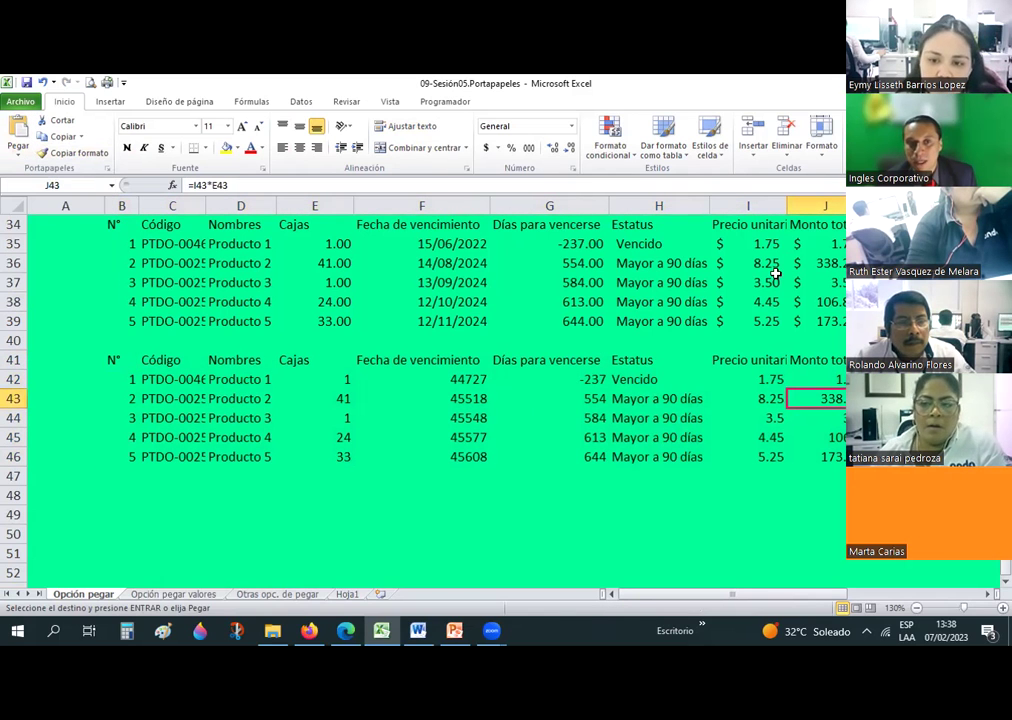
Select the section 3 table in rows 34–39 and inspect the formula in J36
{"action": "scroll", "coordinate": [235, 262], "scroll_direction": "up", "scroll_amount": 1}
{"action": "left_click_drag", "start_coordinate": [115, 284], "coordinate": [660, 342]}
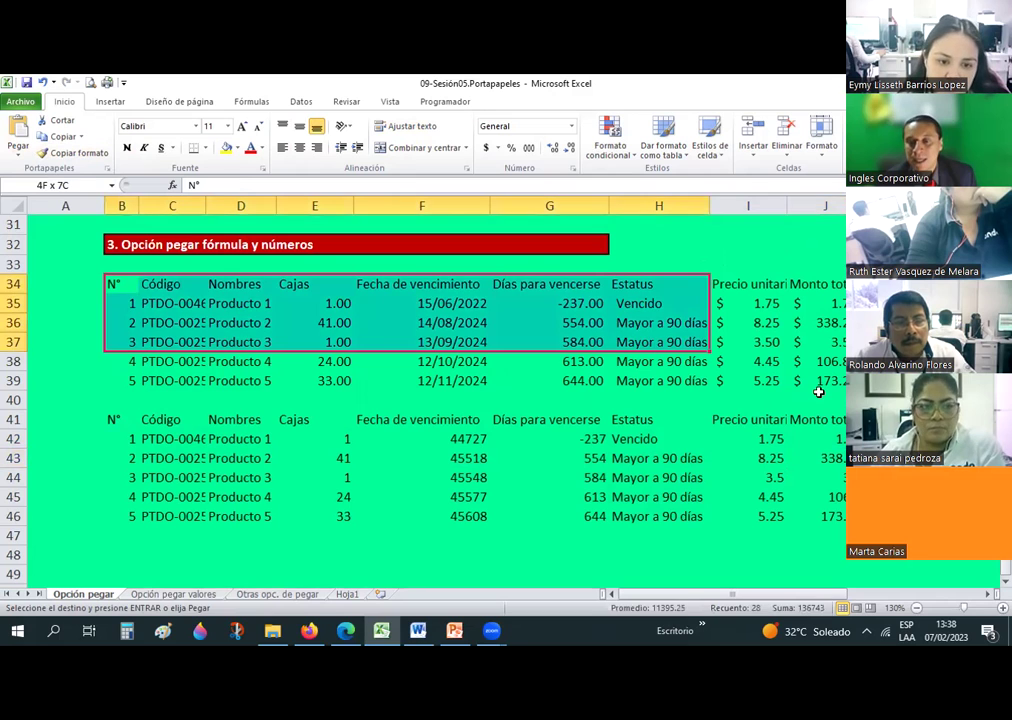
{"action": "left_click_drag", "start_coordinate": [819, 383], "coordinate": [821, 392]}
{"action": "scroll", "coordinate": [640, 375], "scroll_direction": "up", "scroll_amount": 4}
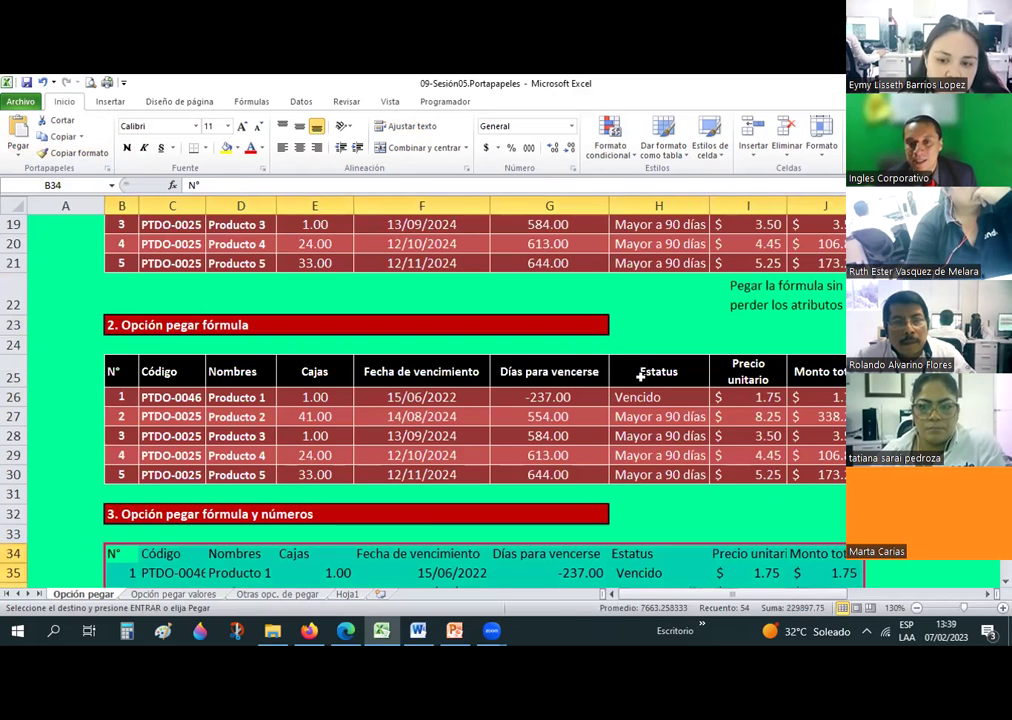
{"action": "scroll", "coordinate": [640, 375], "scroll_direction": "down", "scroll_amount": 2}
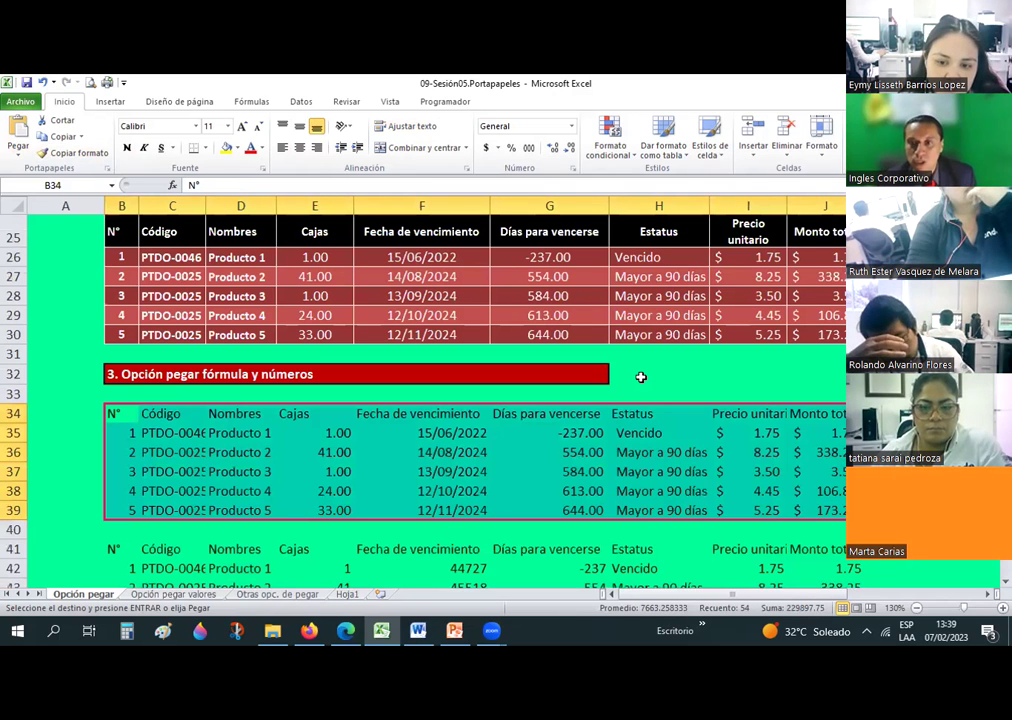
{"action": "scroll", "coordinate": [797, 305], "scroll_direction": "down", "scroll_amount": 1}
{"action": "scroll", "coordinate": [822, 294], "scroll_direction": "down", "scroll_amount": 1}
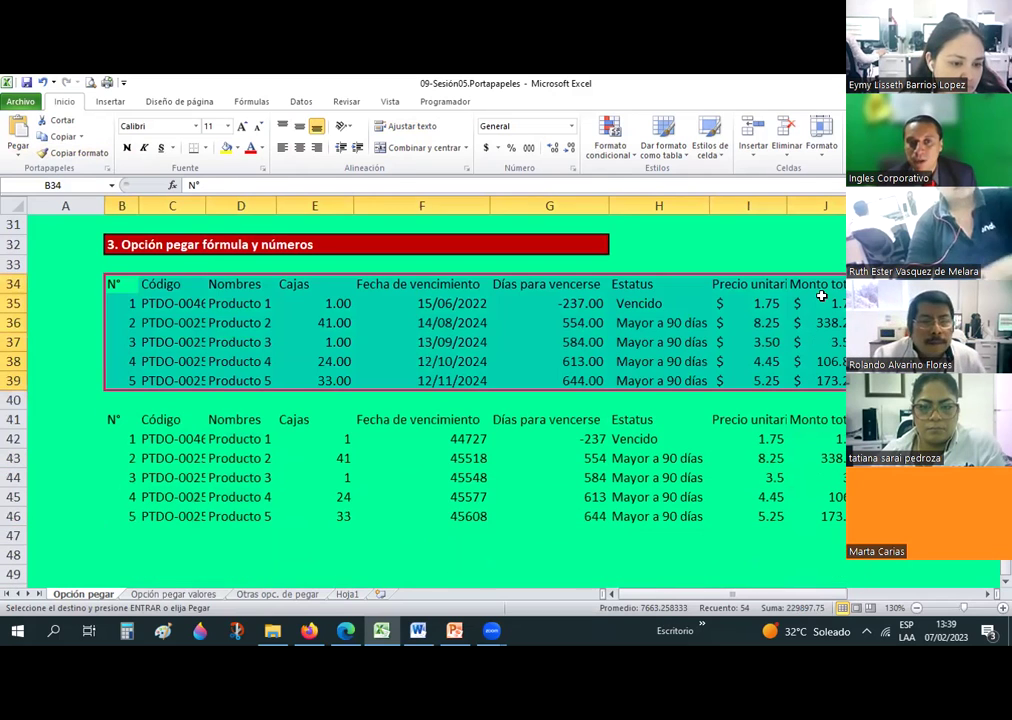
{"action": "left_click", "coordinate": [829, 321]}
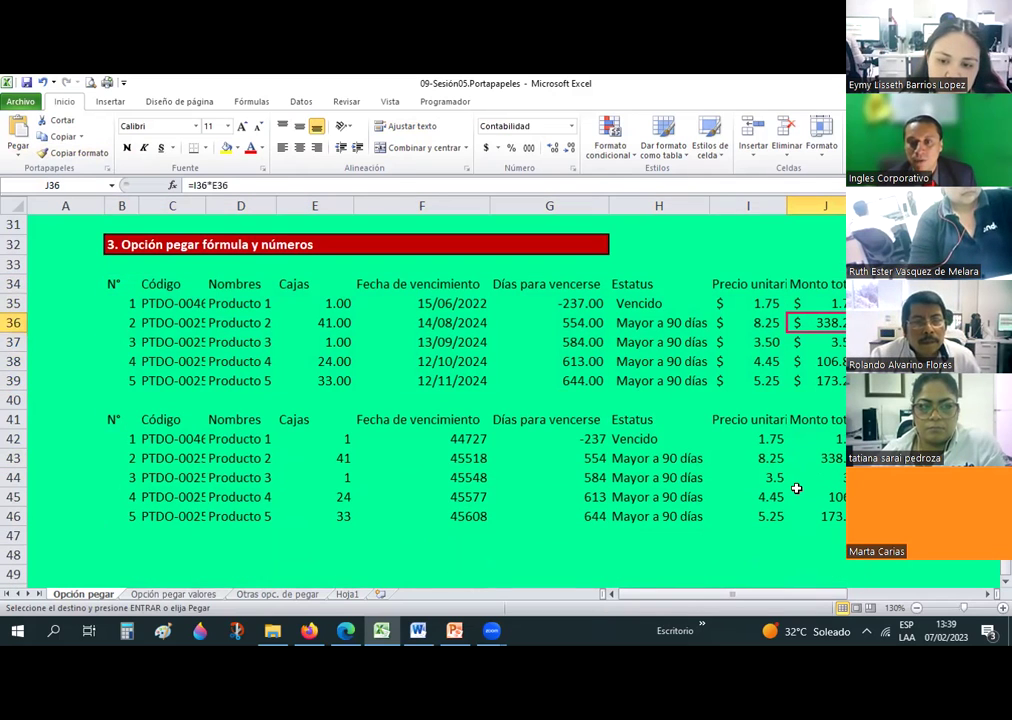
Clear the values-only copy in B41:J46
{"action": "left_click_drag", "start_coordinate": [122, 420], "coordinate": [780, 516]}
{"action": "key", "text": "Delete"}
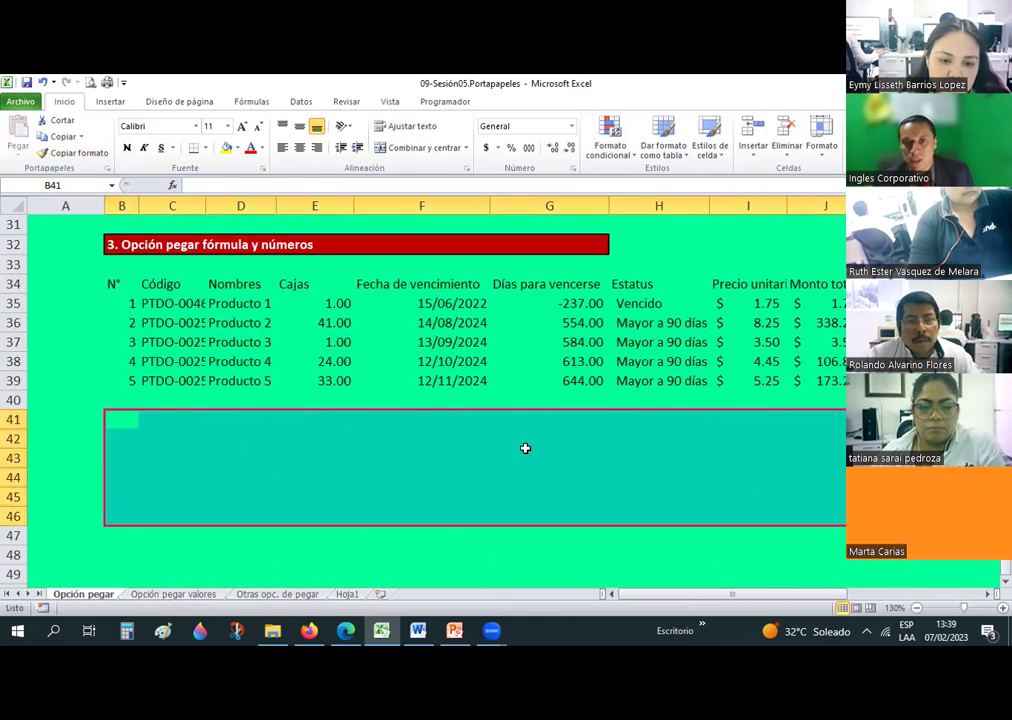
{"action": "left_click_drag", "start_coordinate": [549, 458], "coordinate": [549, 440]}
Copy the Tabla origen source table again with Ctrl+C
{"action": "scroll", "coordinate": [190, 338], "scroll_direction": "up", "scroll_amount": 10}
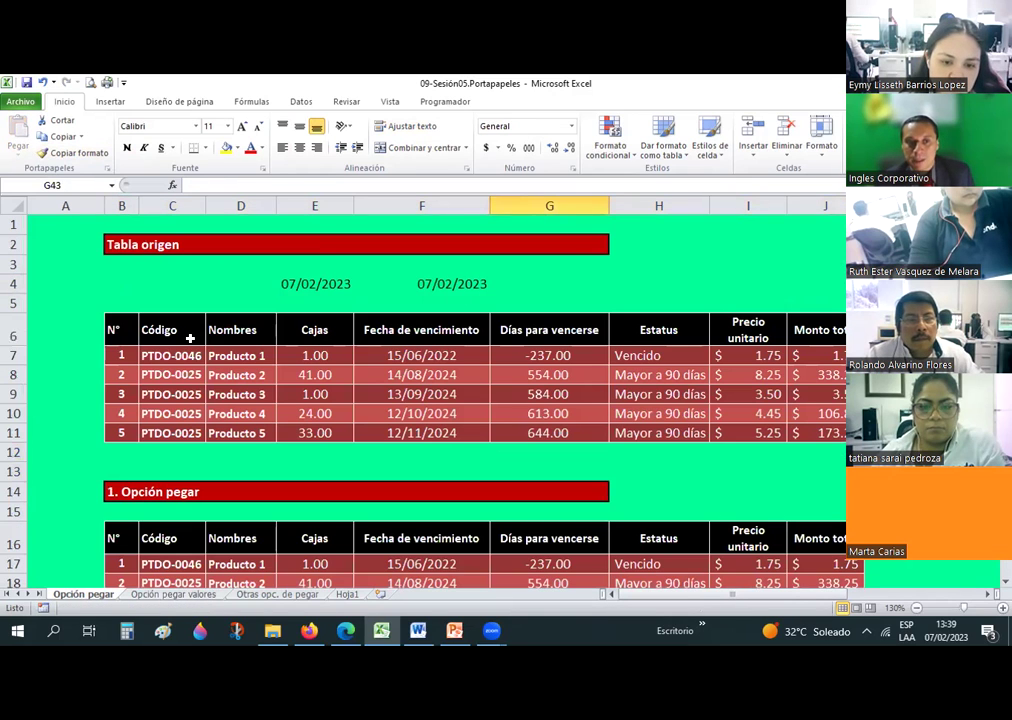
{"action": "mouse_move", "coordinate": [113, 330]}
{"action": "left_mouse_down"}
{"action": "mouse_move", "coordinate": [792, 420]}
{"action": "mouse_move", "coordinate": [688, 399]}
{"action": "left_mouse_up"}
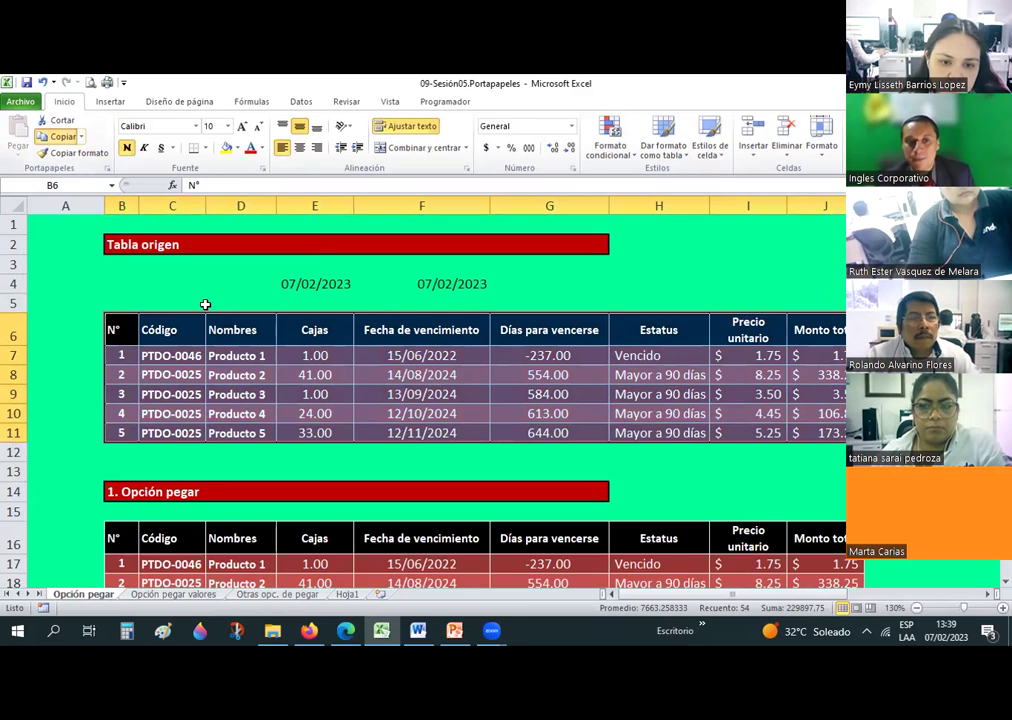
{"action": "key", "text": "ctrl+c"}
{"action": "scroll", "coordinate": [143, 300], "scroll_direction": "down", "scroll_amount": 11}
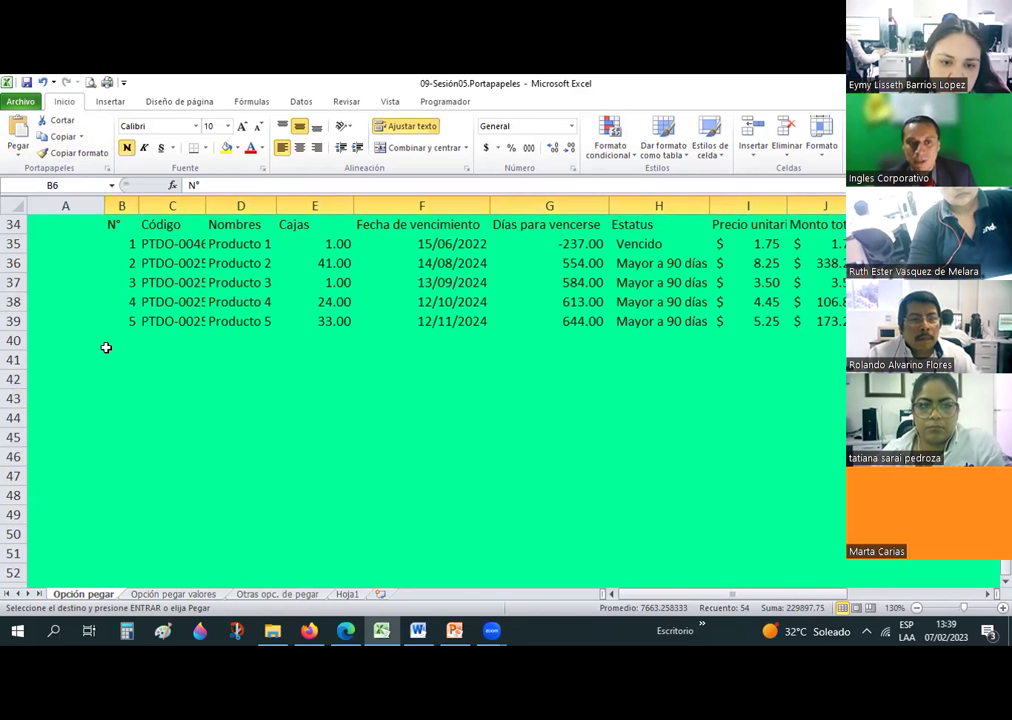
{"action": "scroll", "coordinate": [107, 289], "scroll_direction": "up", "scroll_amount": 1}
Paste the source table at B34 with Formato de fórmulas y números, without fill colours
{"action": "left_click", "coordinate": [108, 284]}
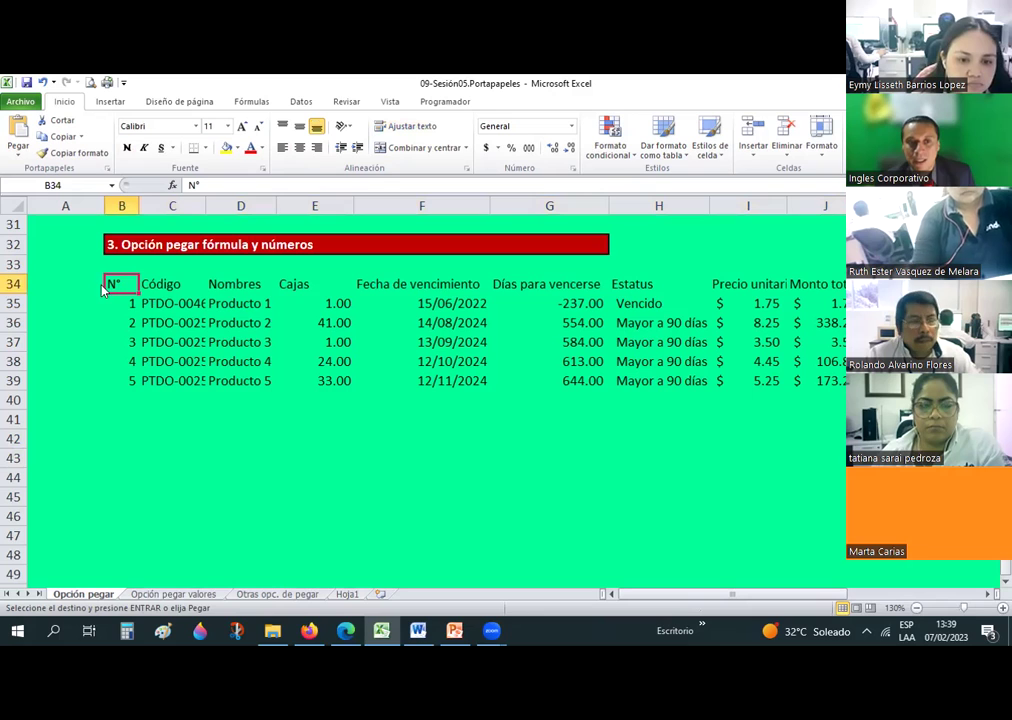
{"action": "right_click", "coordinate": [115, 286]}
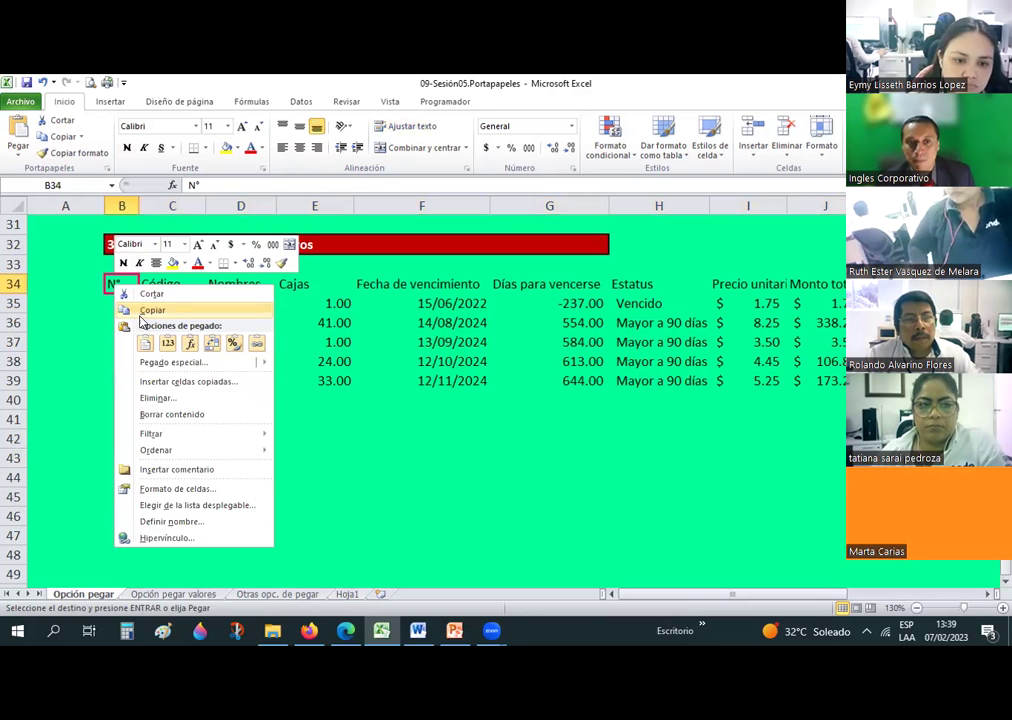
{"action": "left_click", "coordinate": [20, 150]}
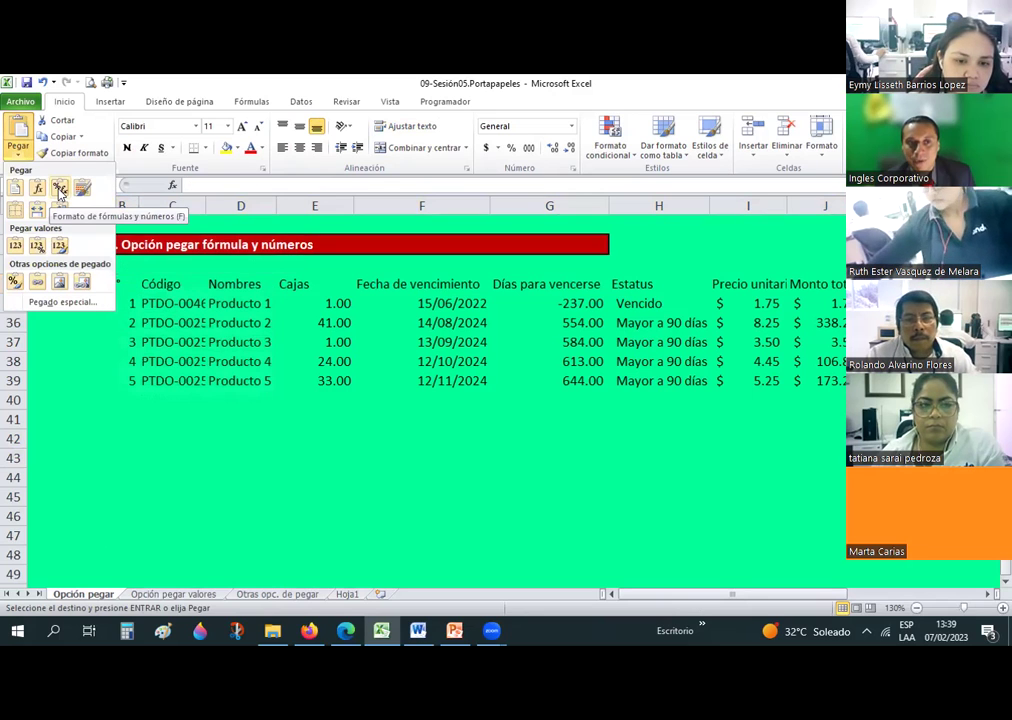
{"action": "left_click", "coordinate": [59, 193]}
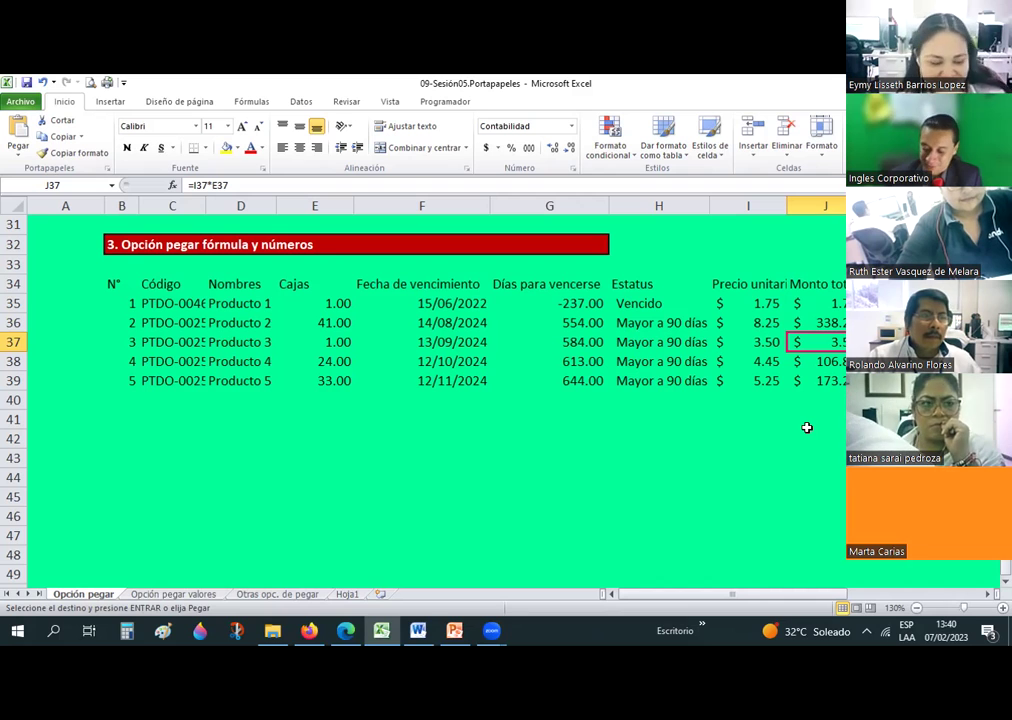
{"action": "left_click", "coordinate": [566, 413]}
{"action": "scroll", "coordinate": [566, 413], "scroll_direction": "up", "scroll_amount": 3}
{"action": "scroll", "coordinate": [566, 413], "scroll_direction": "up", "scroll_amount": 6}
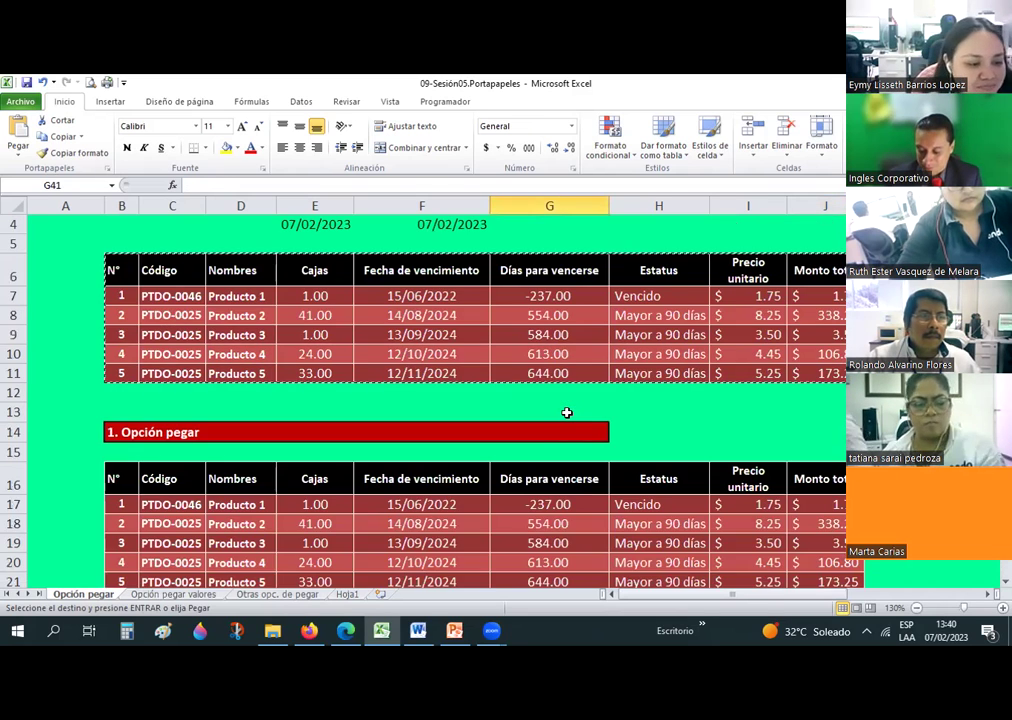
{"action": "scroll", "coordinate": [686, 469], "scroll_direction": "up", "scroll_amount": 1}
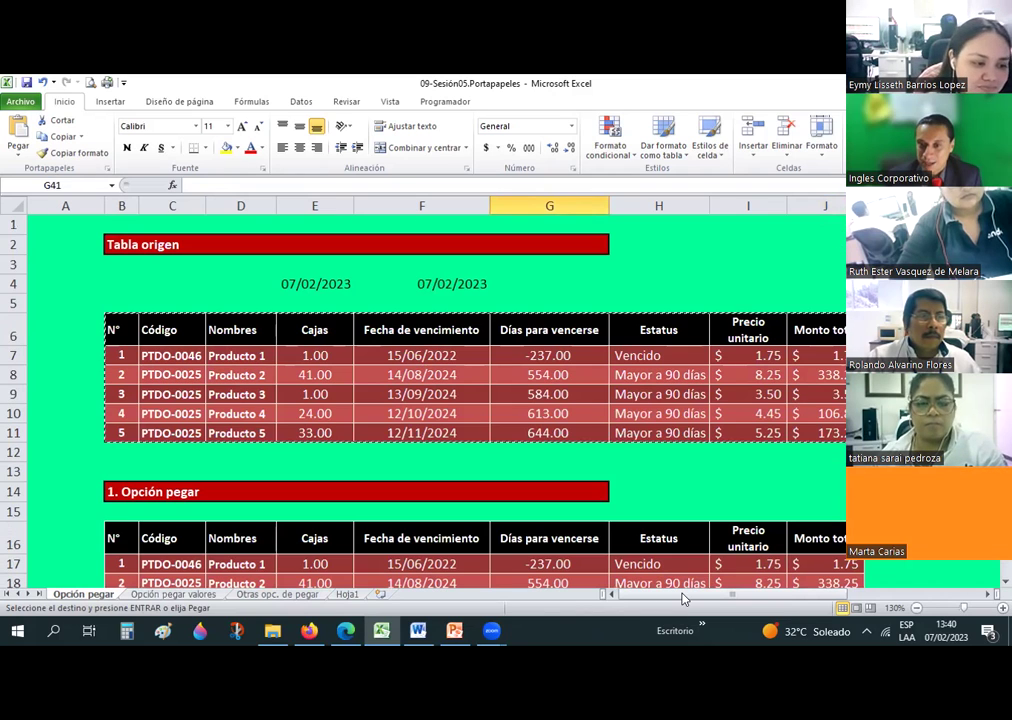
{"action": "left_click_drag", "start_coordinate": [684, 596], "coordinate": [778, 596]}
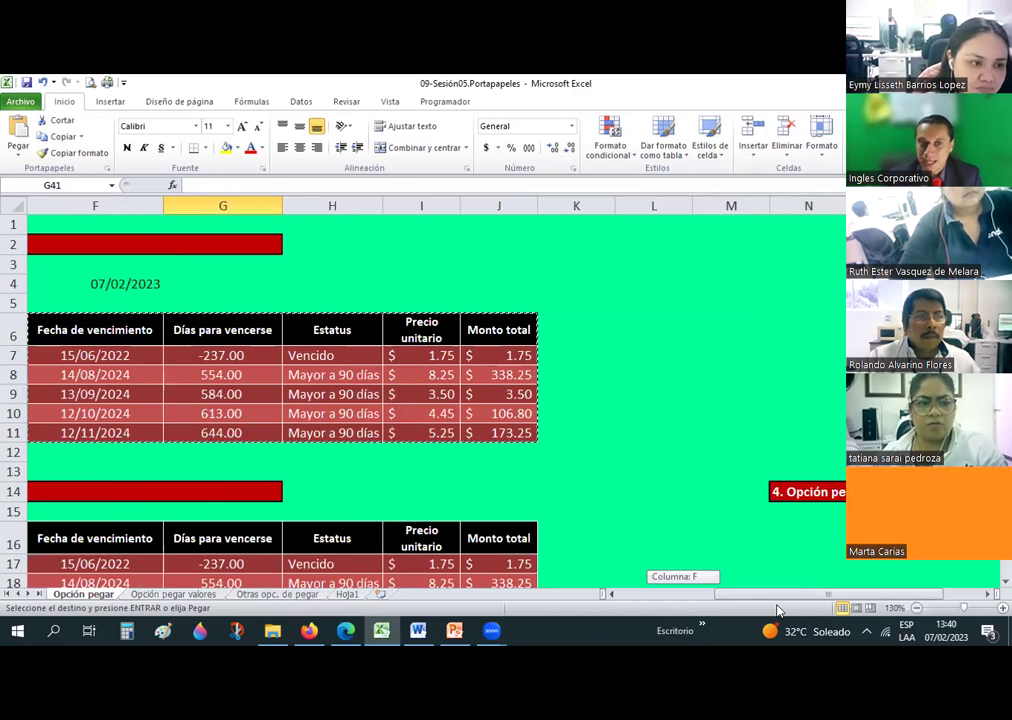
{"action": "left_click_drag", "start_coordinate": [777, 609], "coordinate": [606, 612]}
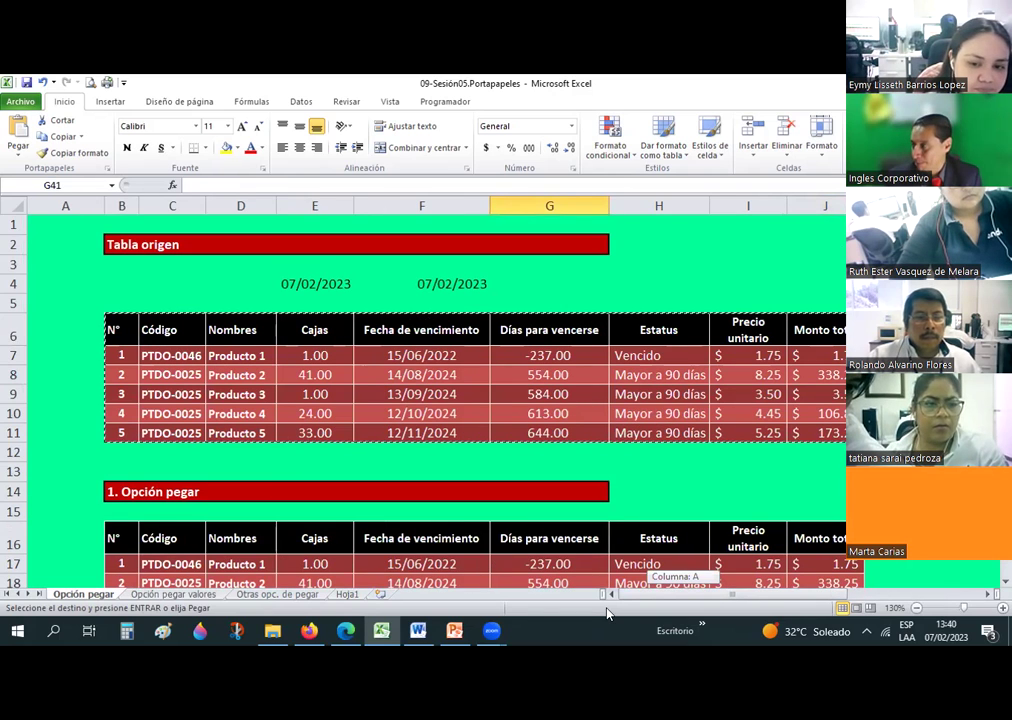
{"action": "scroll", "coordinate": [649, 359], "scroll_direction": "right", "scroll_amount": 3}
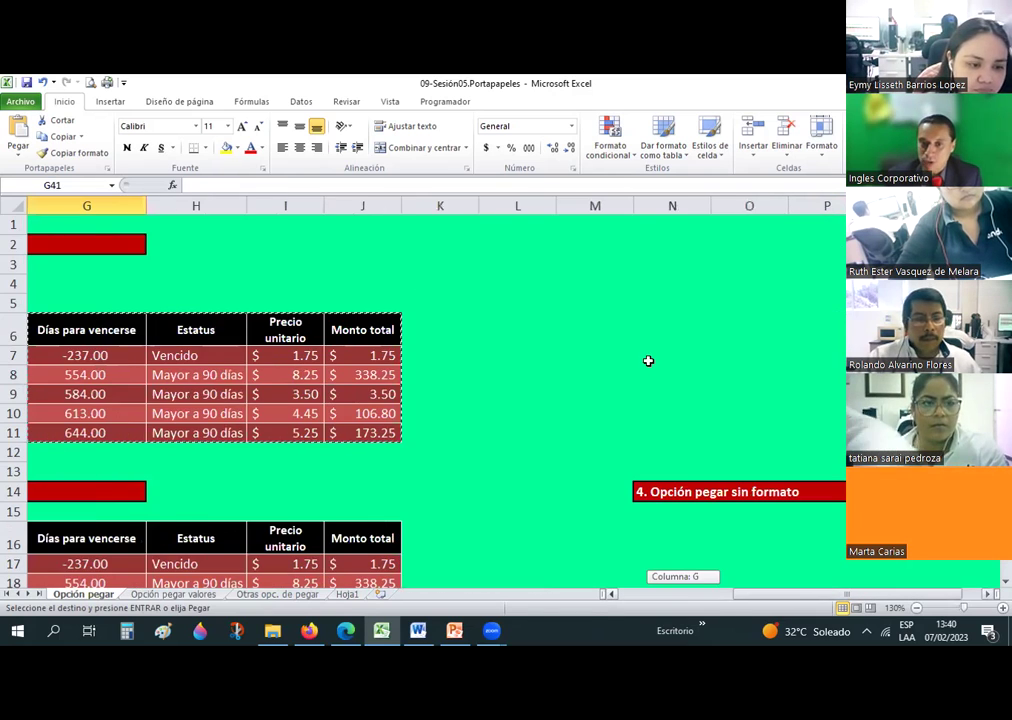
{"action": "scroll", "coordinate": [648, 361], "scroll_direction": "right", "scroll_amount": 1}
{"action": "left_click", "coordinate": [648, 361]}
{"action": "scroll", "coordinate": [493, 433], "scroll_direction": "down", "scroll_amount": 3}
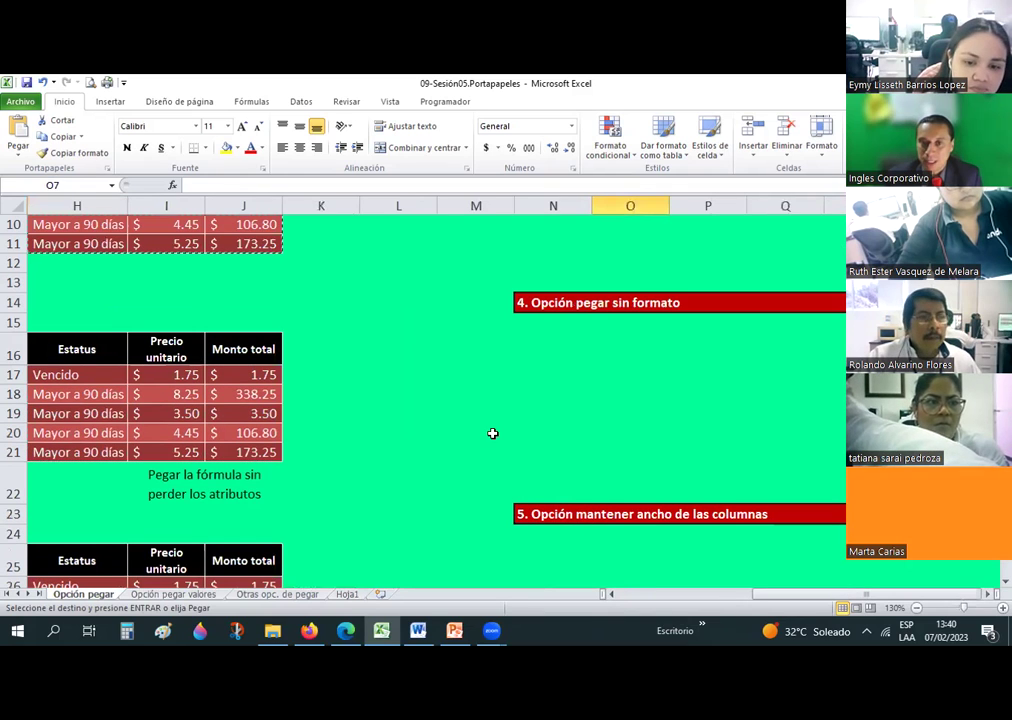
{"action": "left_click", "coordinate": [521, 349]}
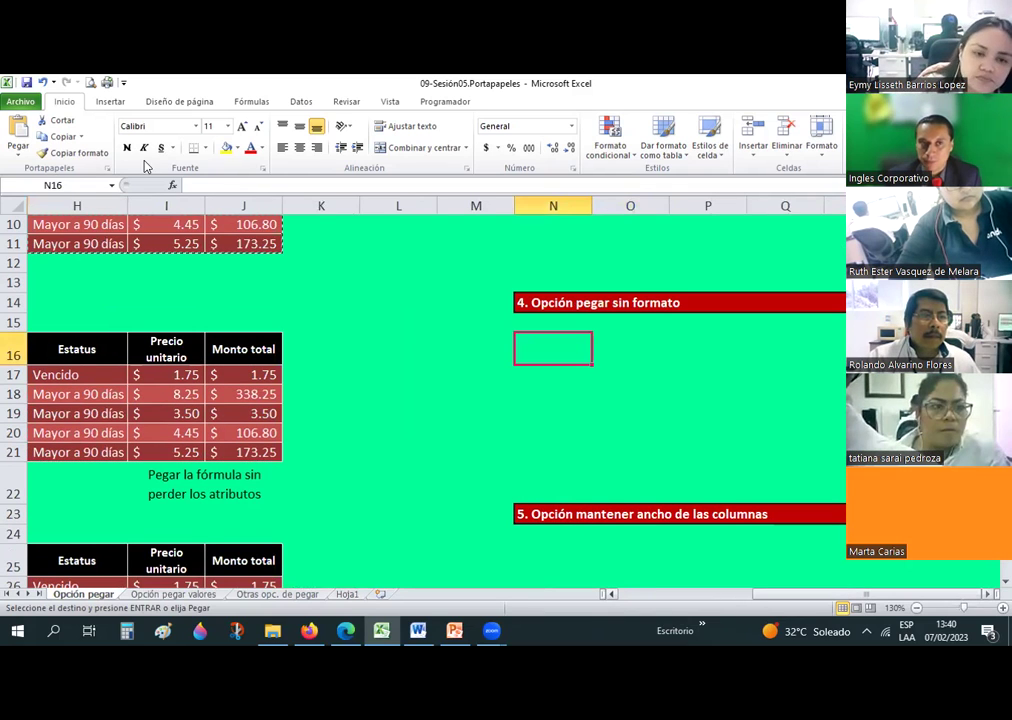
{"action": "left_click", "coordinate": [17, 146]}
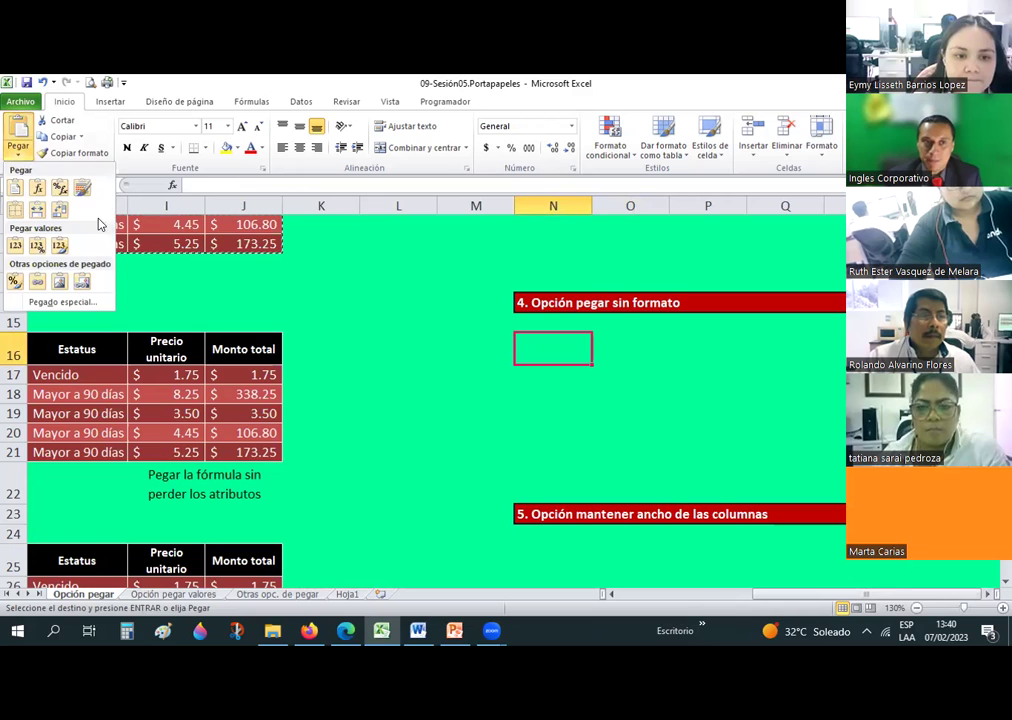
{"action": "key", "text": "Escape"}
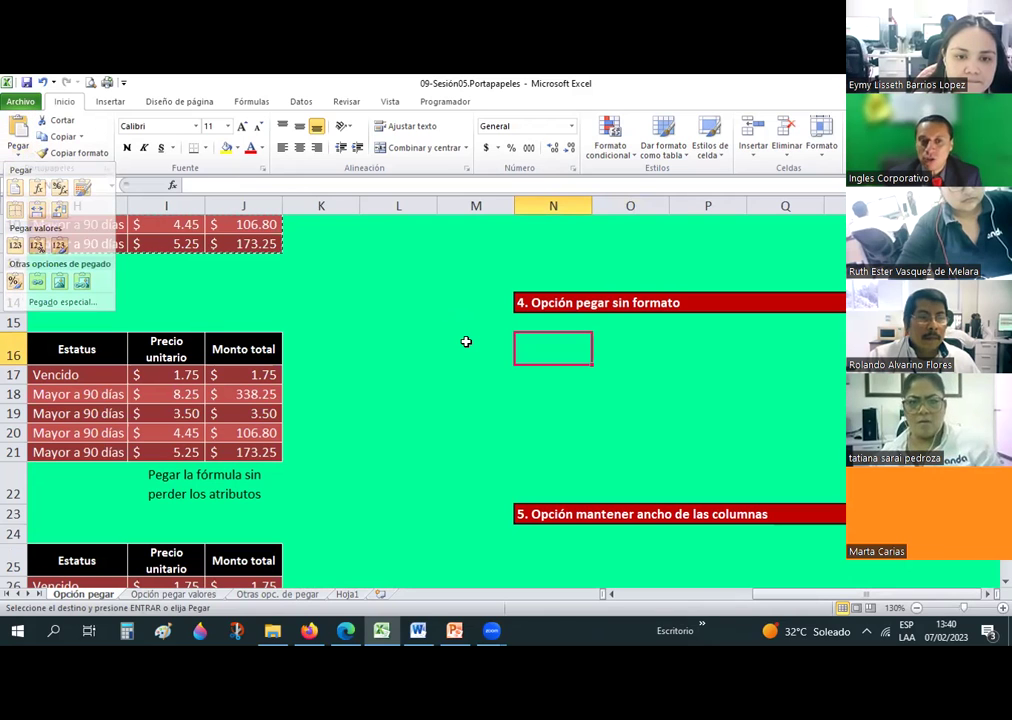
{"action": "scroll", "coordinate": [468, 465], "scroll_direction": "left", "scroll_amount": 3}
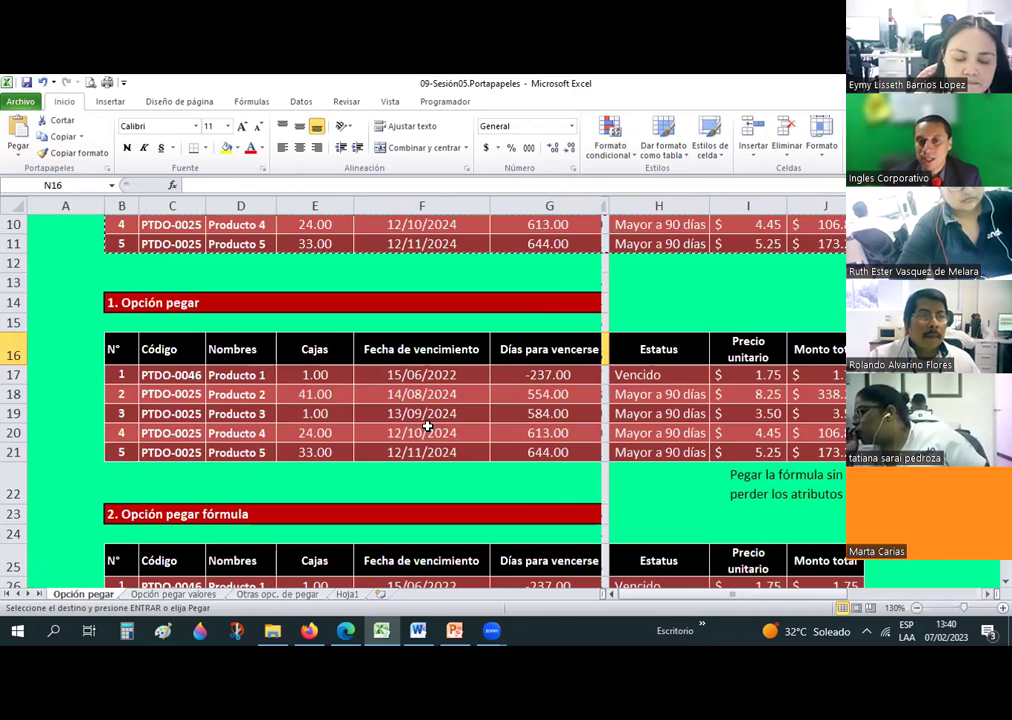
{"action": "scroll", "coordinate": [115, 327], "scroll_direction": "up", "scroll_amount": 3}
{"action": "left_click_drag", "start_coordinate": [115, 327], "coordinate": [800, 432]}
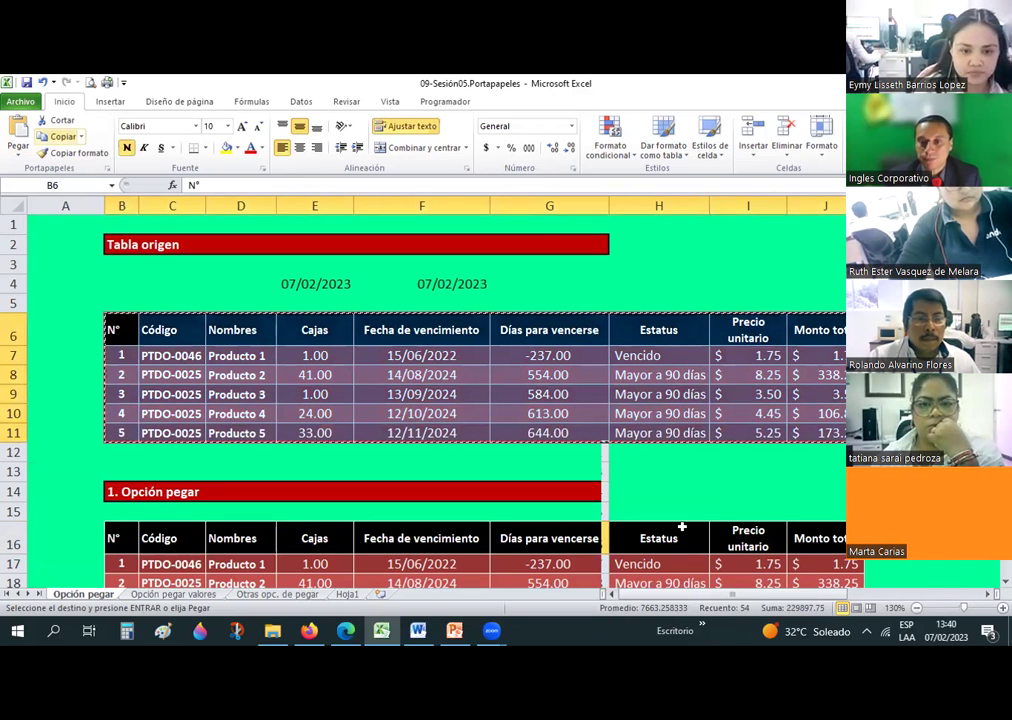
{"action": "scroll", "coordinate": [527, 409], "scroll_direction": "right", "scroll_amount": 5}
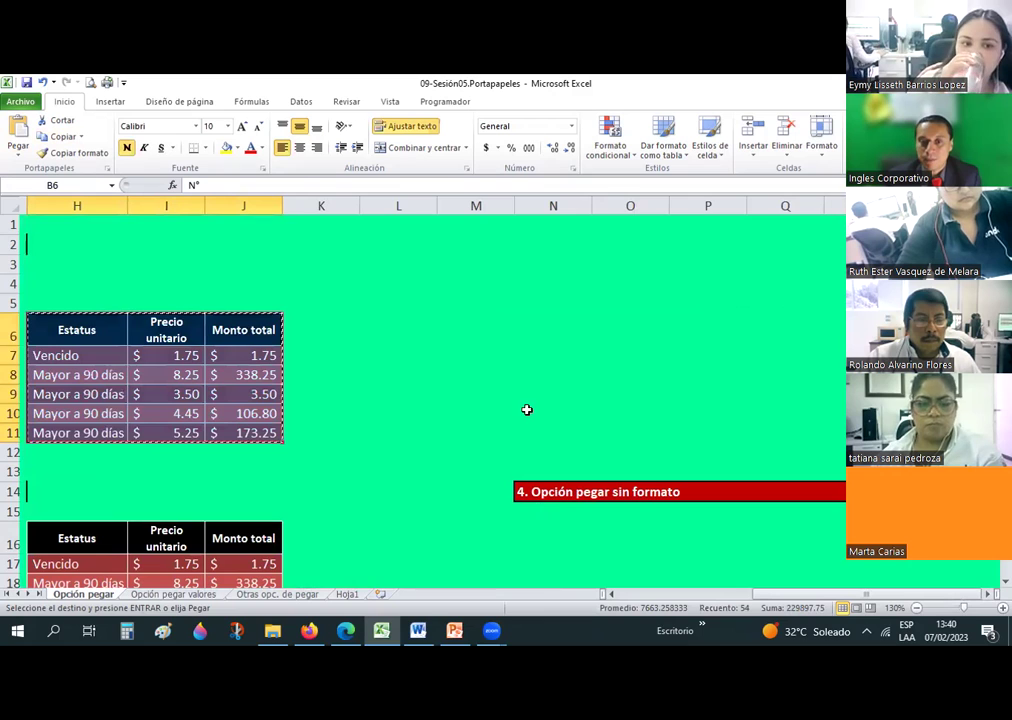
{"action": "scroll", "coordinate": [523, 399], "scroll_direction": "down", "scroll_amount": 2}
{"action": "left_click", "coordinate": [523, 399]}
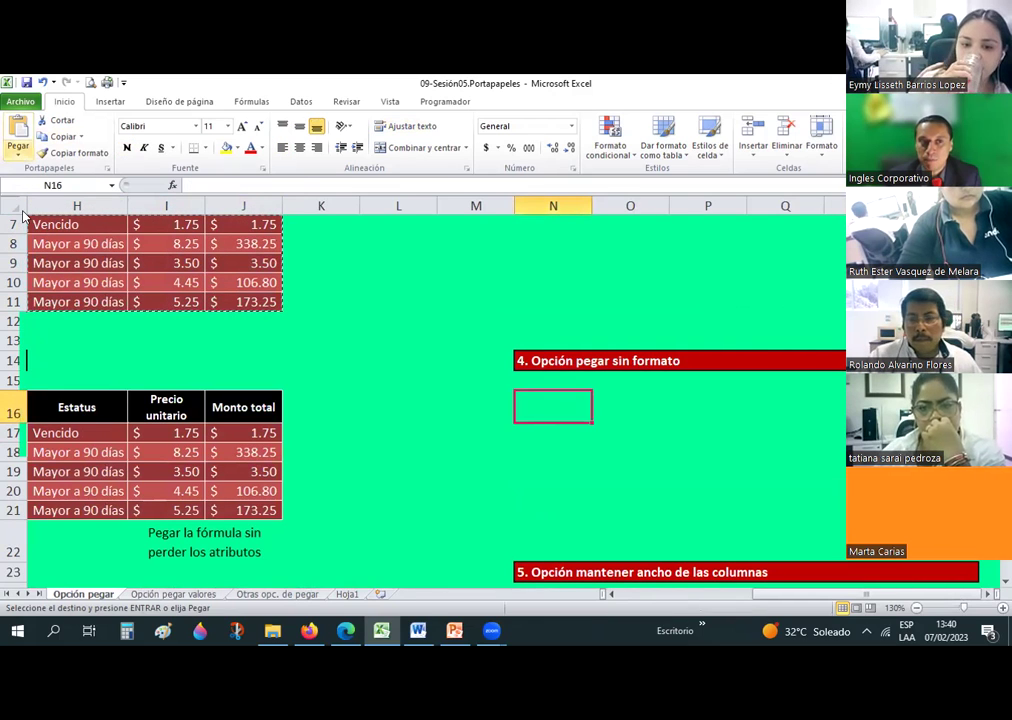
{"action": "left_click", "coordinate": [19, 152]}
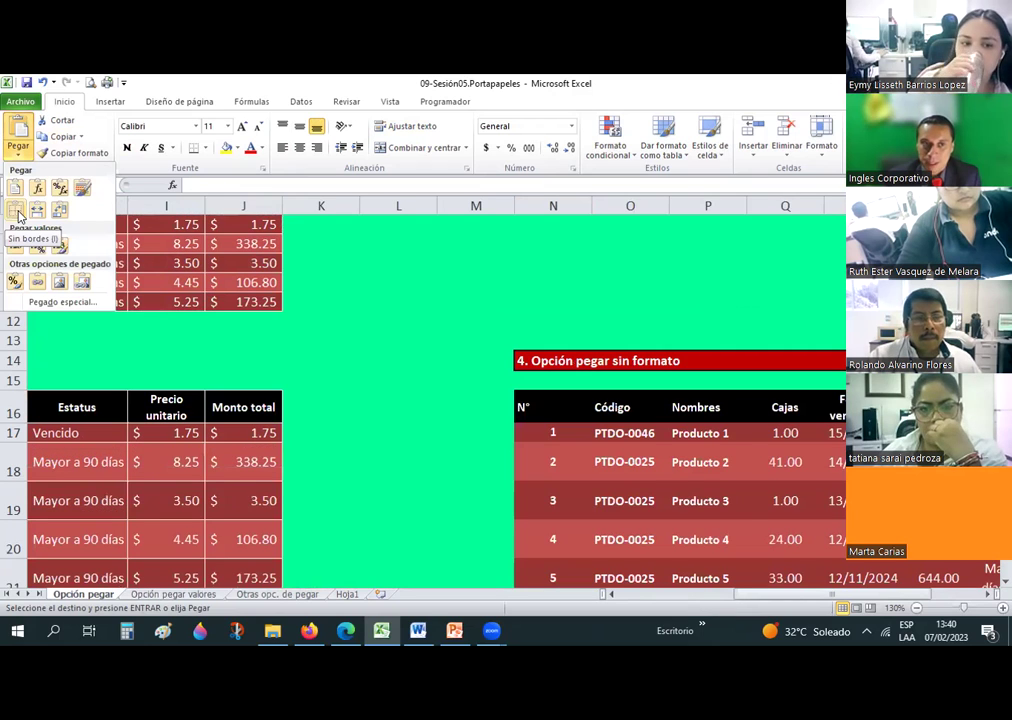
{"action": "scroll", "coordinate": [725, 525], "scroll_direction": "down", "scroll_amount": 2}
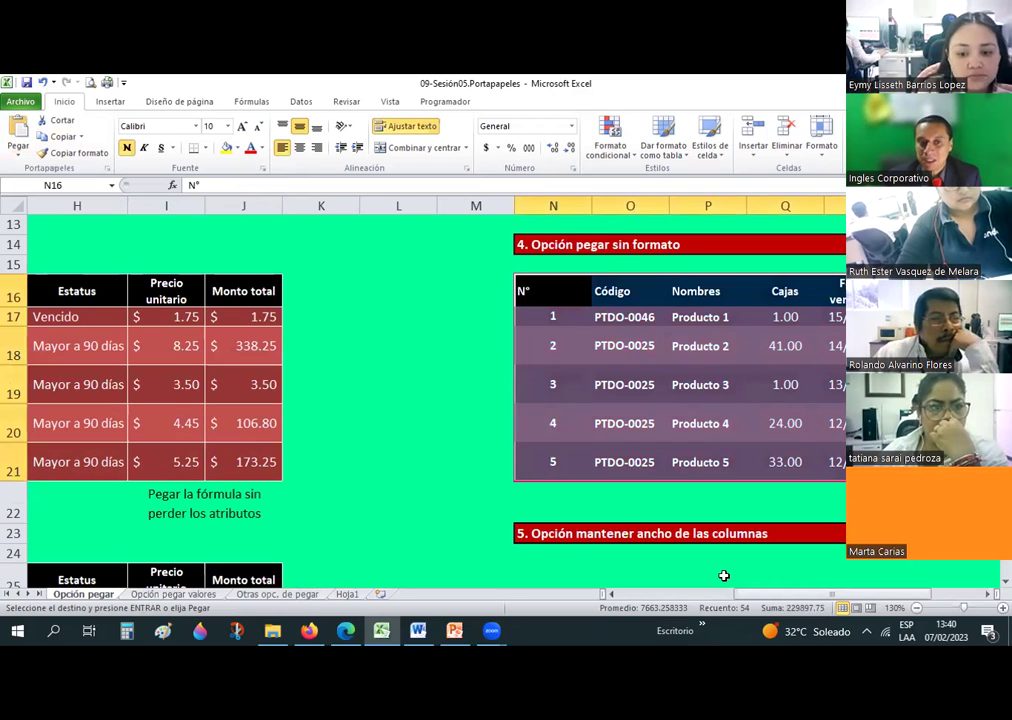
{"action": "left_click_drag", "start_coordinate": [860, 596], "coordinate": [878, 596]}
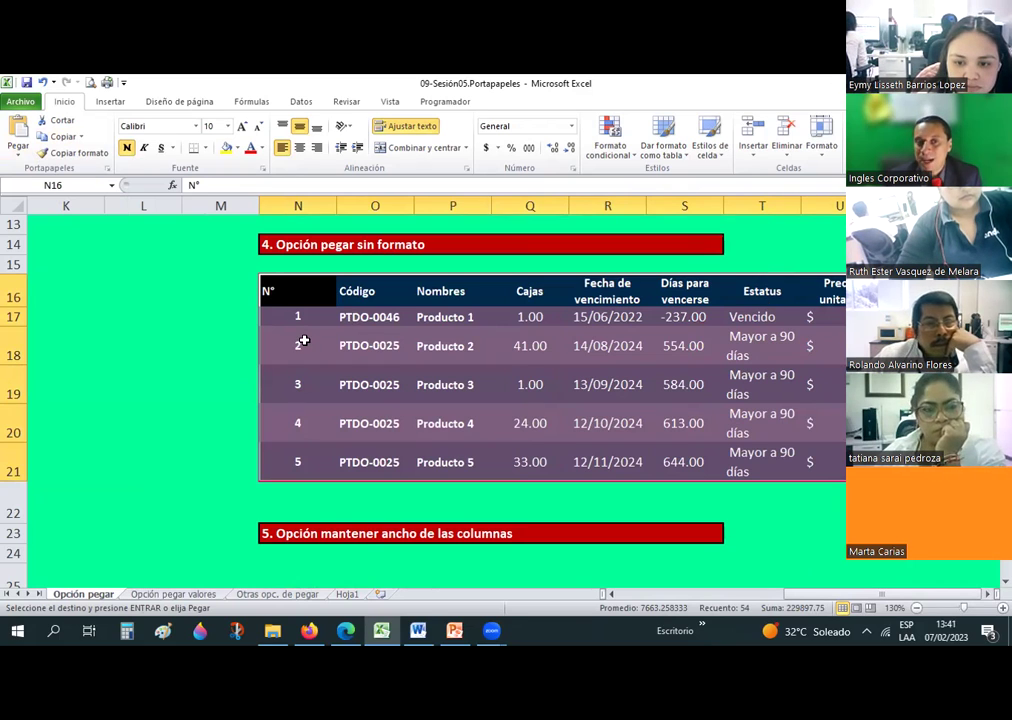
{"action": "left_click", "coordinate": [220, 384]}
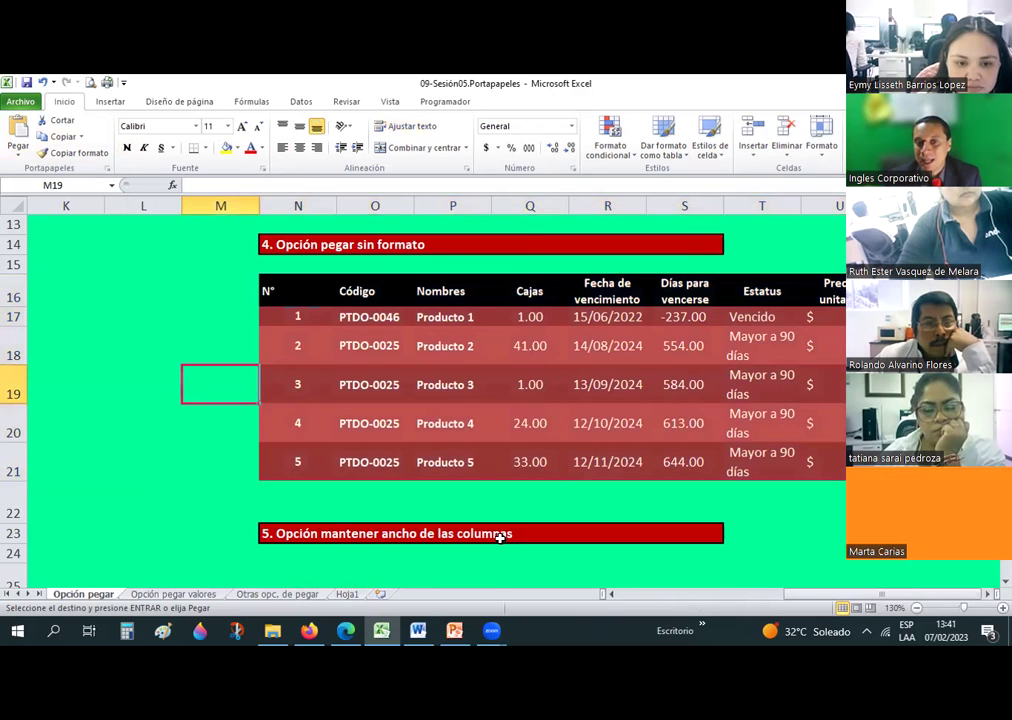
{"action": "left_click_drag", "start_coordinate": [805, 595], "coordinate": [676, 597]}
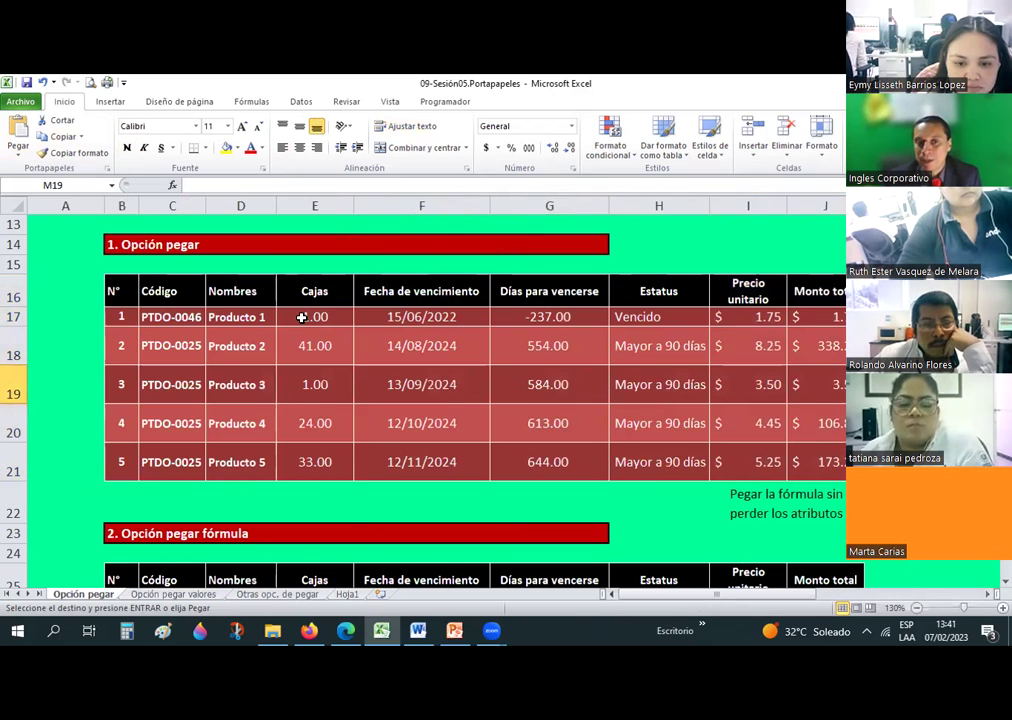
{"action": "left_click_drag", "start_coordinate": [676, 597], "coordinate": [749, 318]}
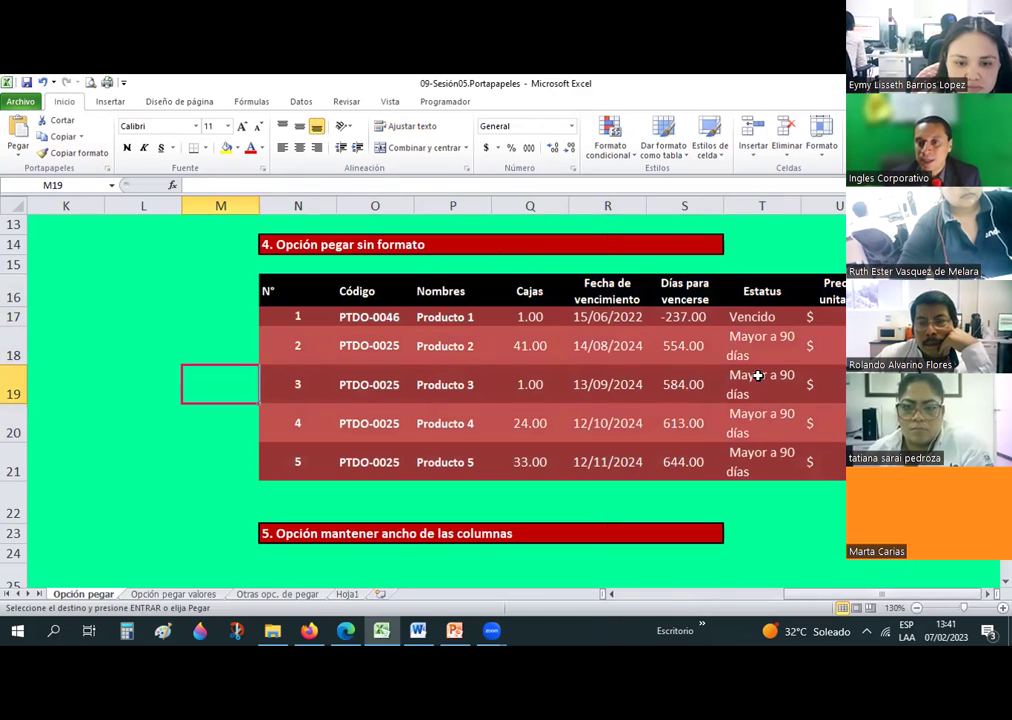
{"action": "left_click", "coordinate": [761, 345]}
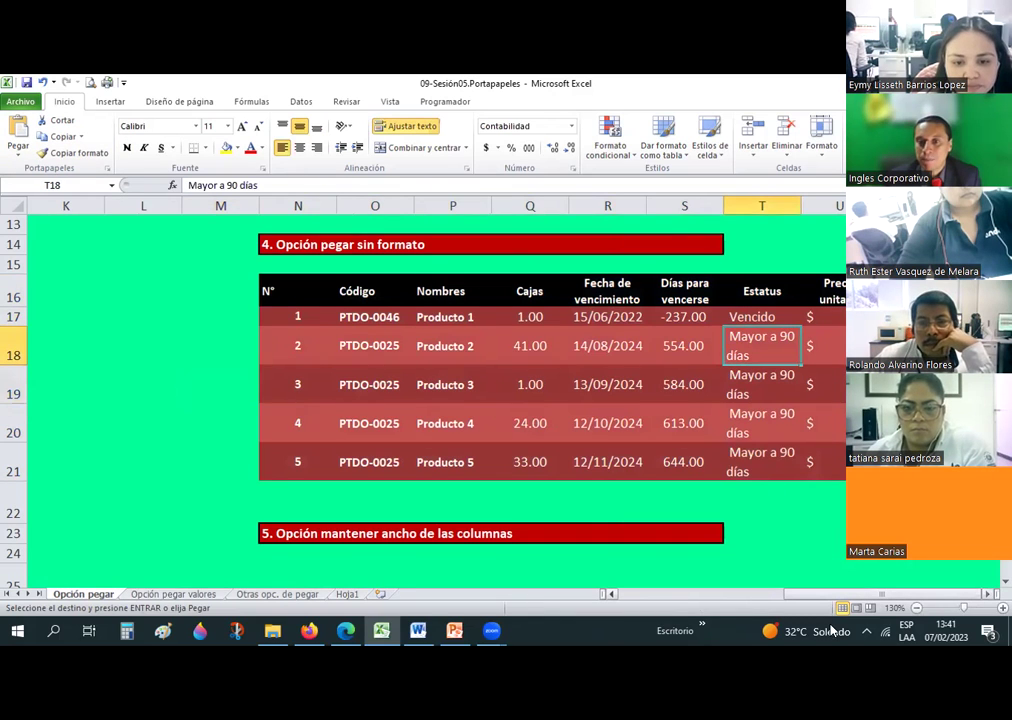
{"action": "left_click_drag", "start_coordinate": [826, 597], "coordinate": [658, 588]}
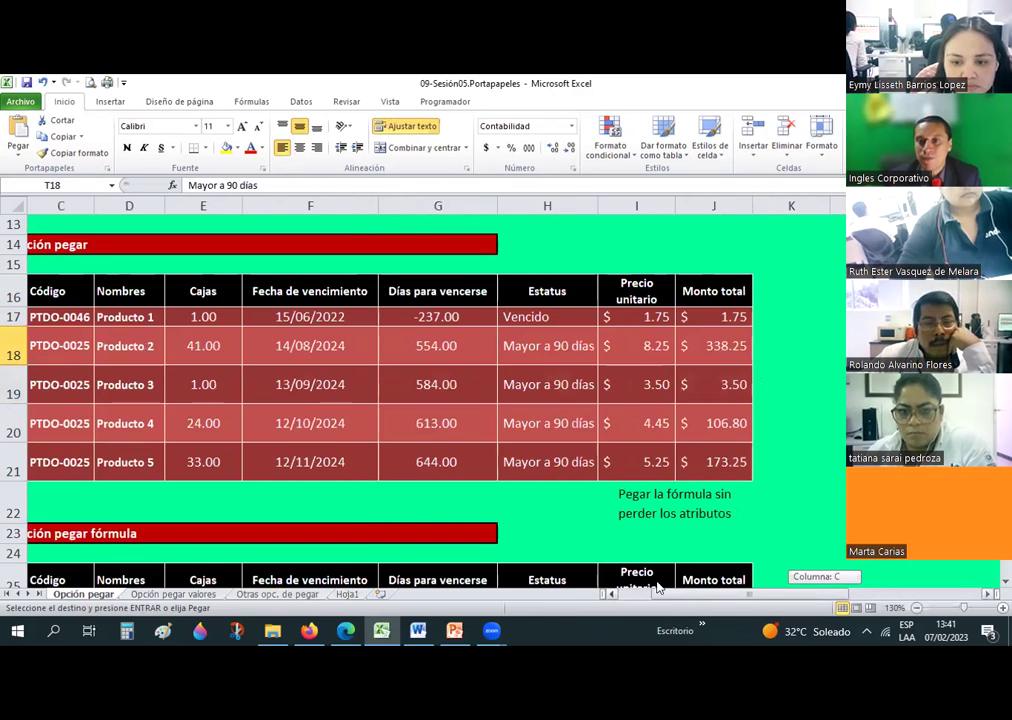
{"action": "left_click_drag", "start_coordinate": [832, 575], "coordinate": [829, 570]}
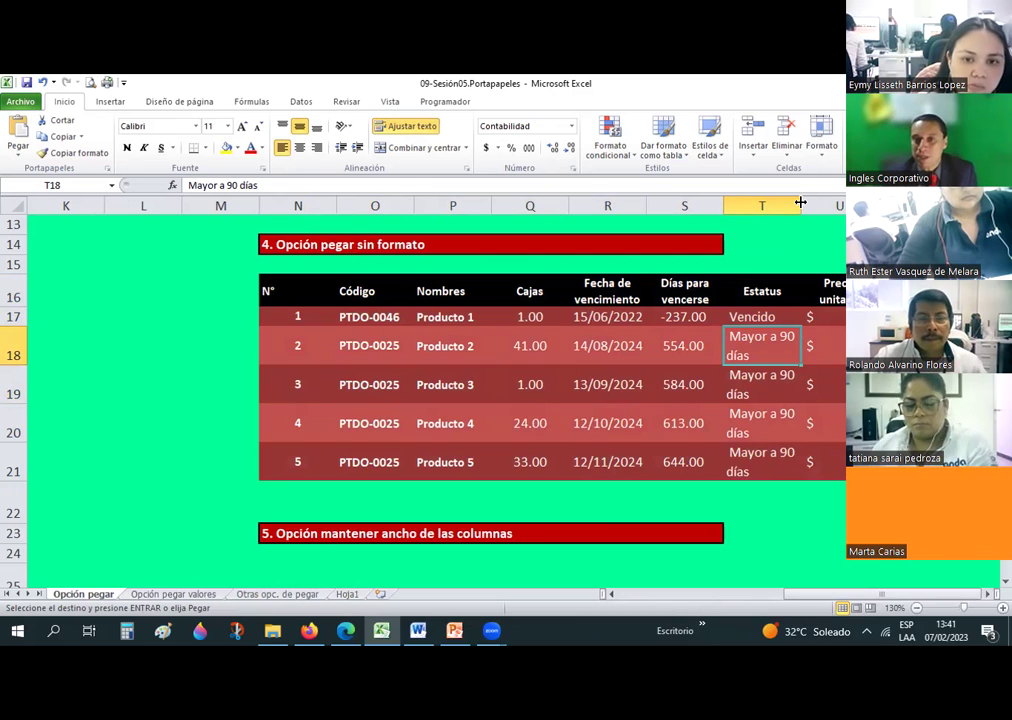
{"action": "left_click", "coordinate": [184, 371]}
{"action": "mouse_move", "coordinate": [270, 295]}
{"action": "left_mouse_down"}
{"action": "mouse_move", "coordinate": [795, 398]}
{"action": "mouse_move", "coordinate": [800, 481]}
{"action": "left_mouse_up"}
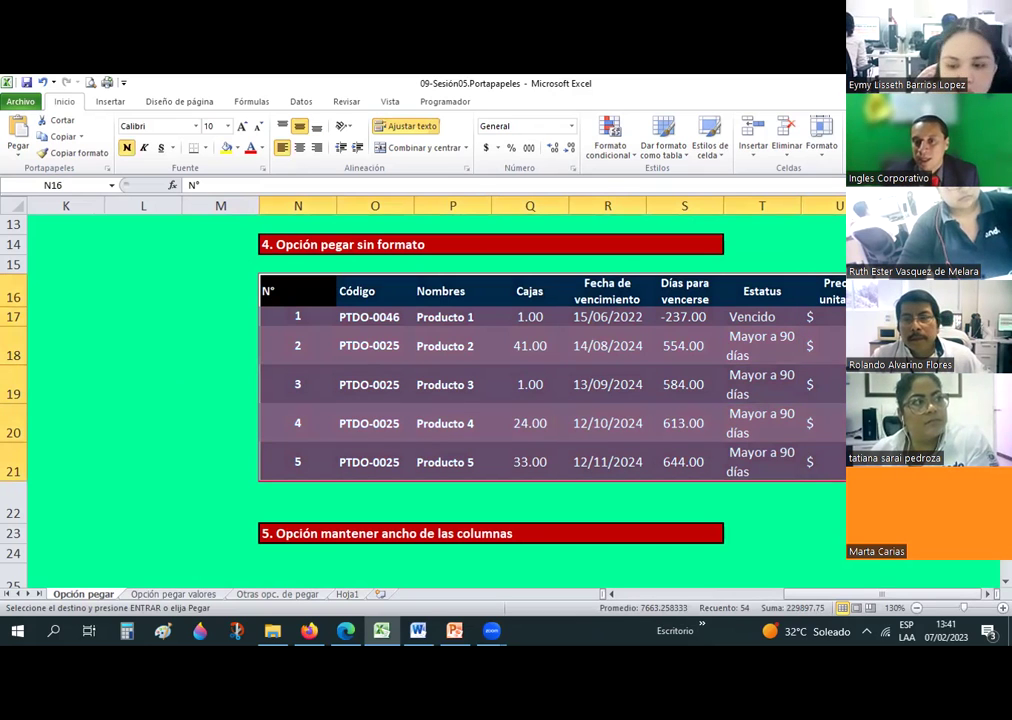
{"action": "left_click", "coordinate": [815, 385]}
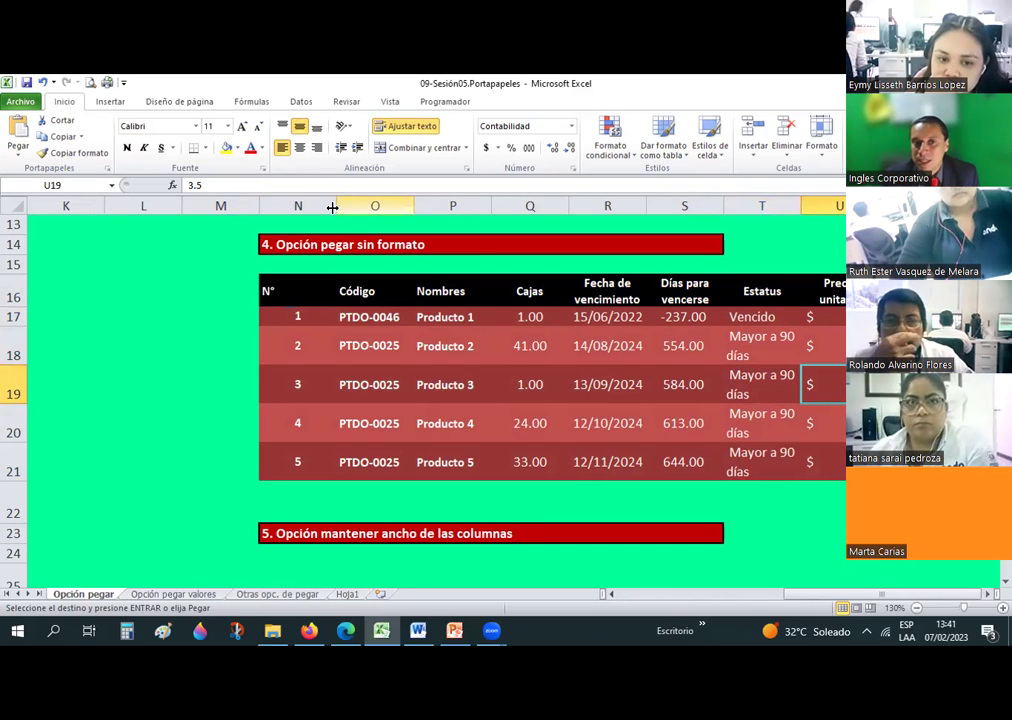
{"action": "left_click_drag", "start_coordinate": [332, 207], "coordinate": [332, 207]}
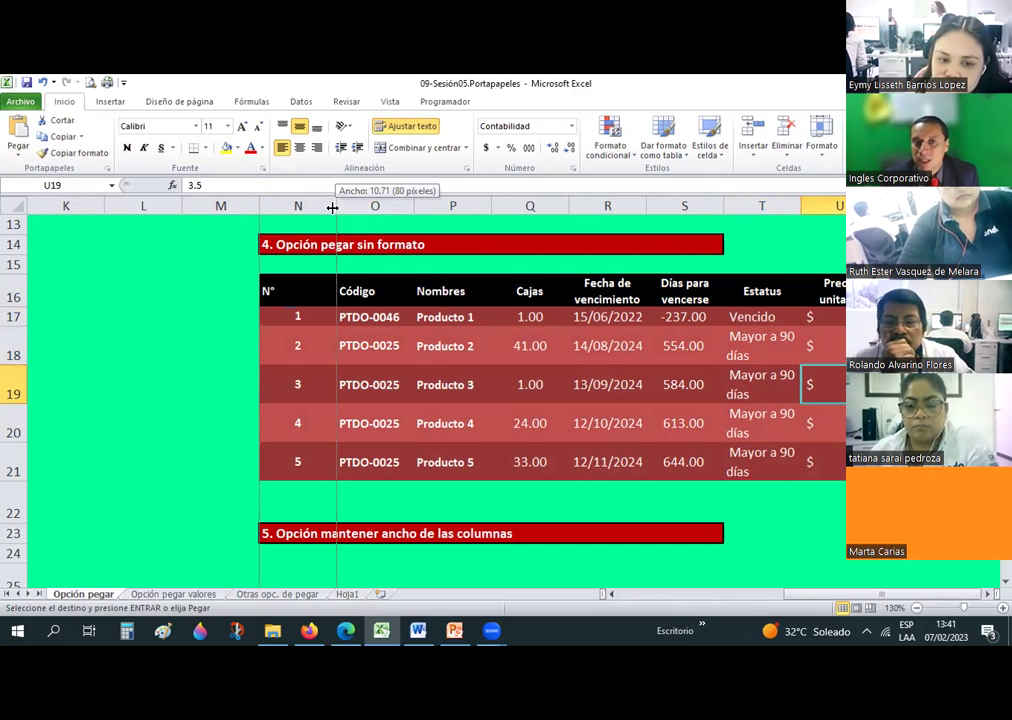
{"action": "left_click_drag", "start_coordinate": [407, 203], "coordinate": [775, 312]}
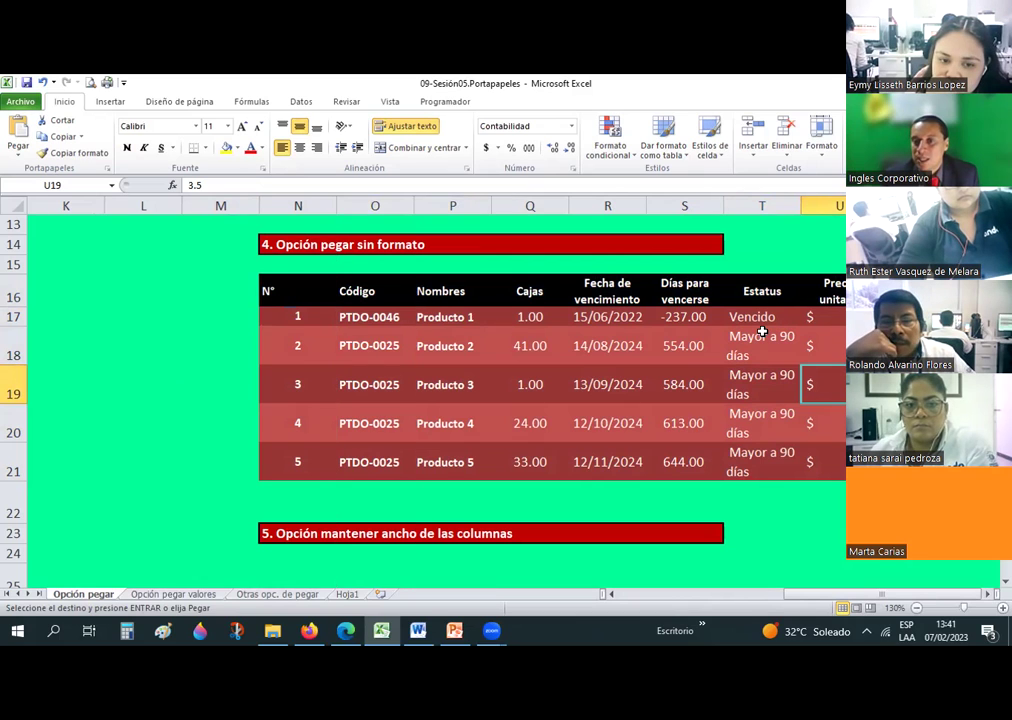
{"action": "left_click", "coordinate": [762, 332]}
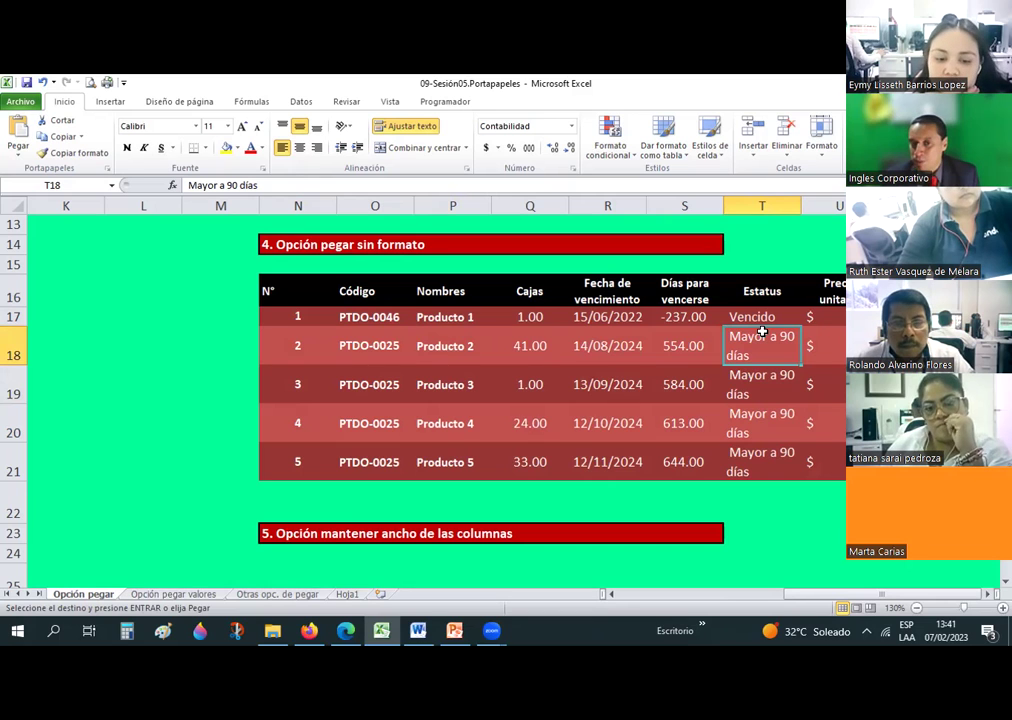
{"action": "key", "text": "Left"}
{"action": "key", "text": "ctrl+z"}
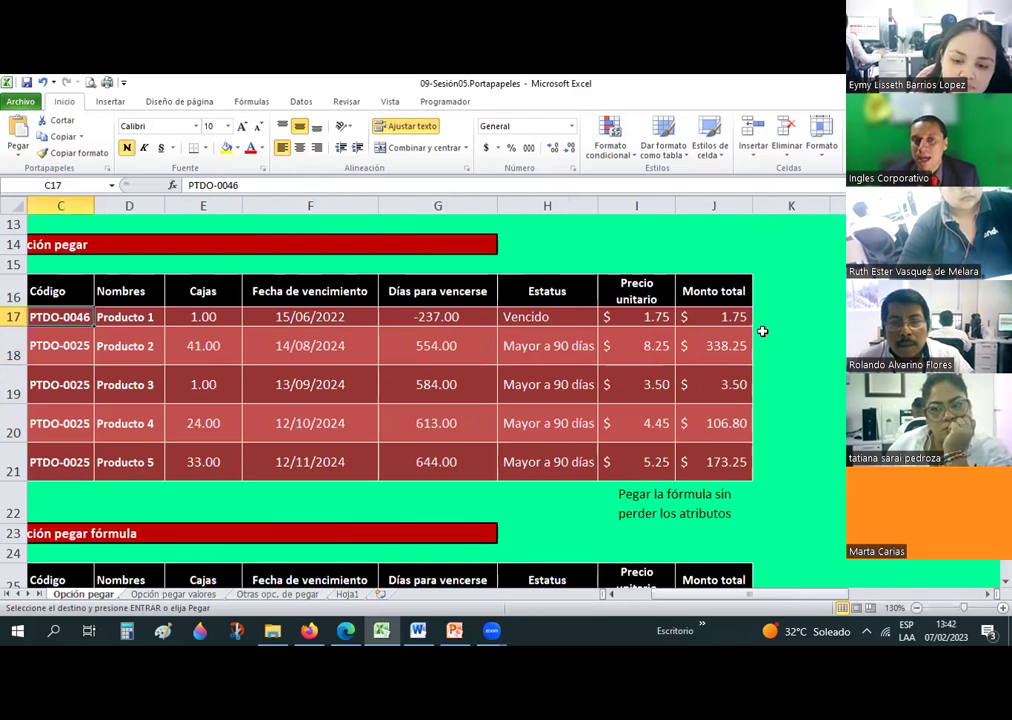
{"action": "scroll", "coordinate": [603, 320], "scroll_direction": "up", "scroll_amount": 2}
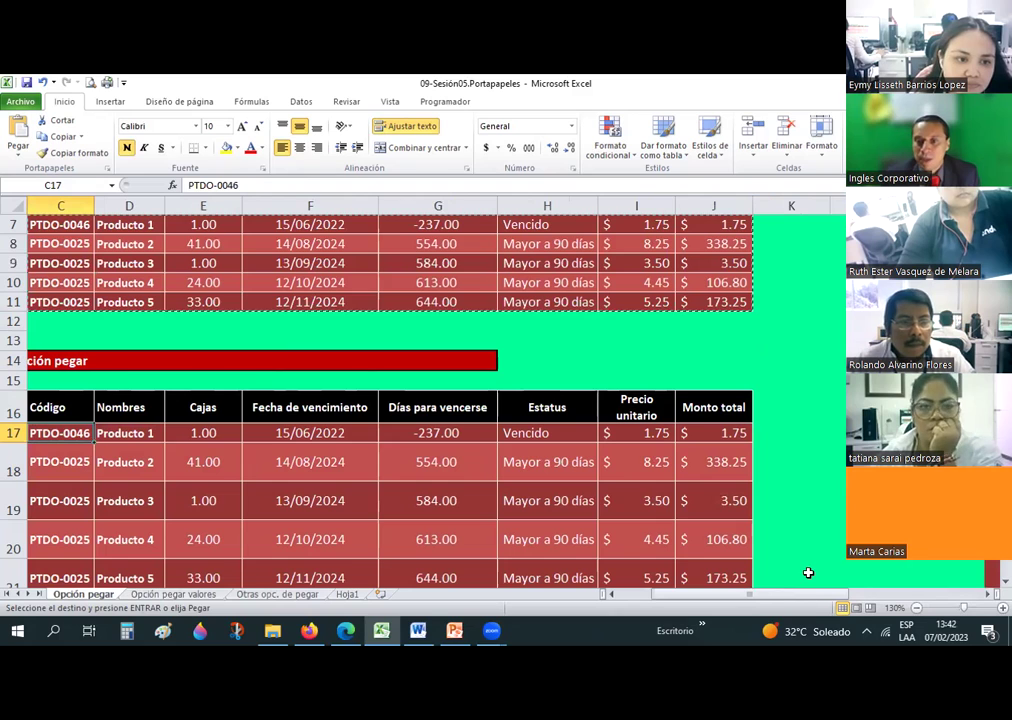
{"action": "scroll", "coordinate": [809, 529], "scroll_direction": "right", "scroll_amount": 5}
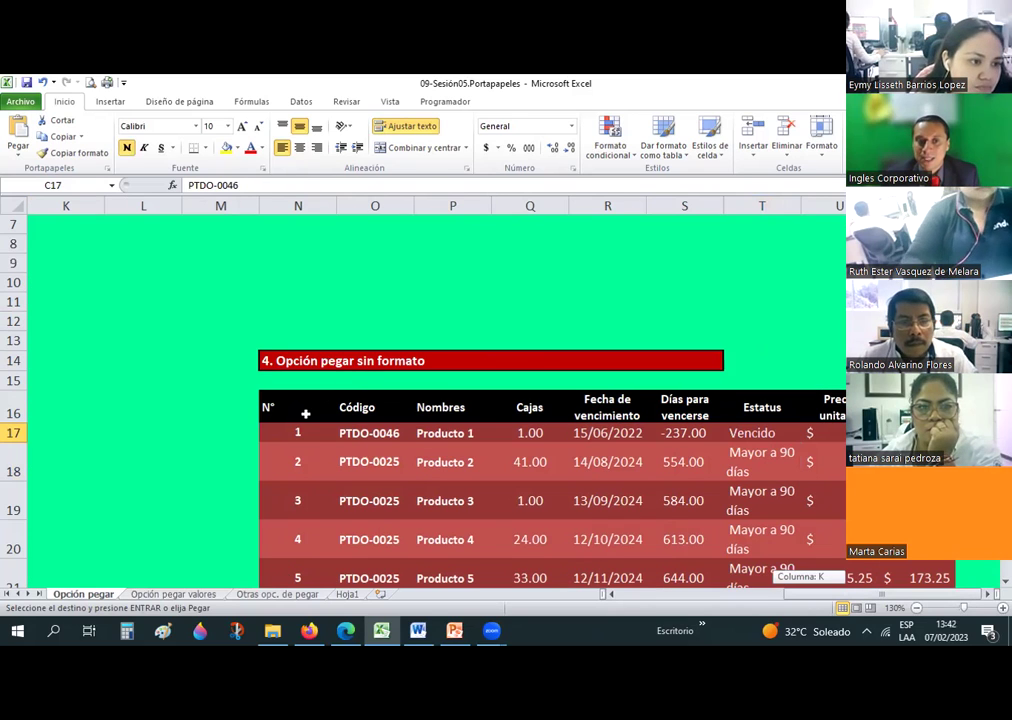
{"action": "left_click", "coordinate": [16, 155]}
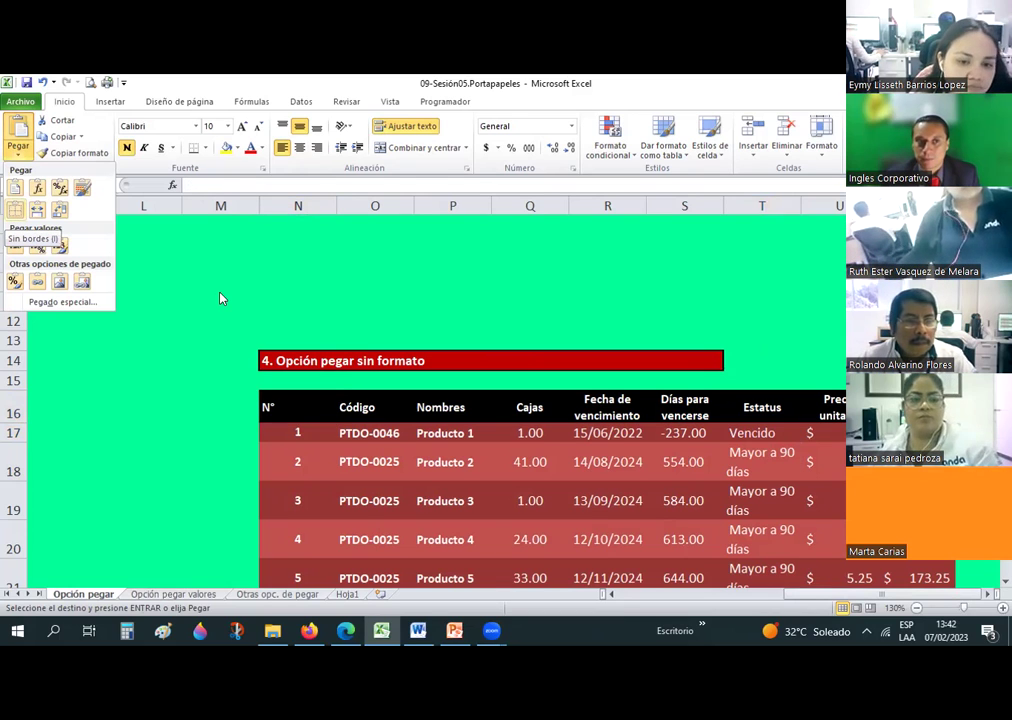
{"action": "left_click", "coordinate": [246, 298]}
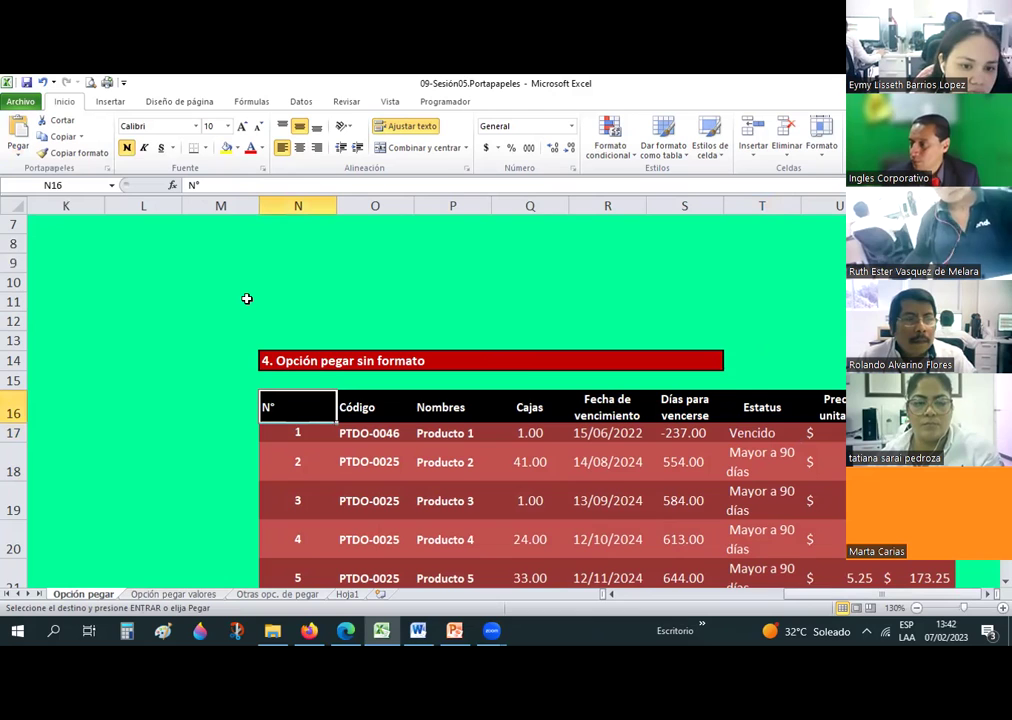
{"action": "scroll", "coordinate": [246, 298], "scroll_direction": "down", "scroll_amount": 1}
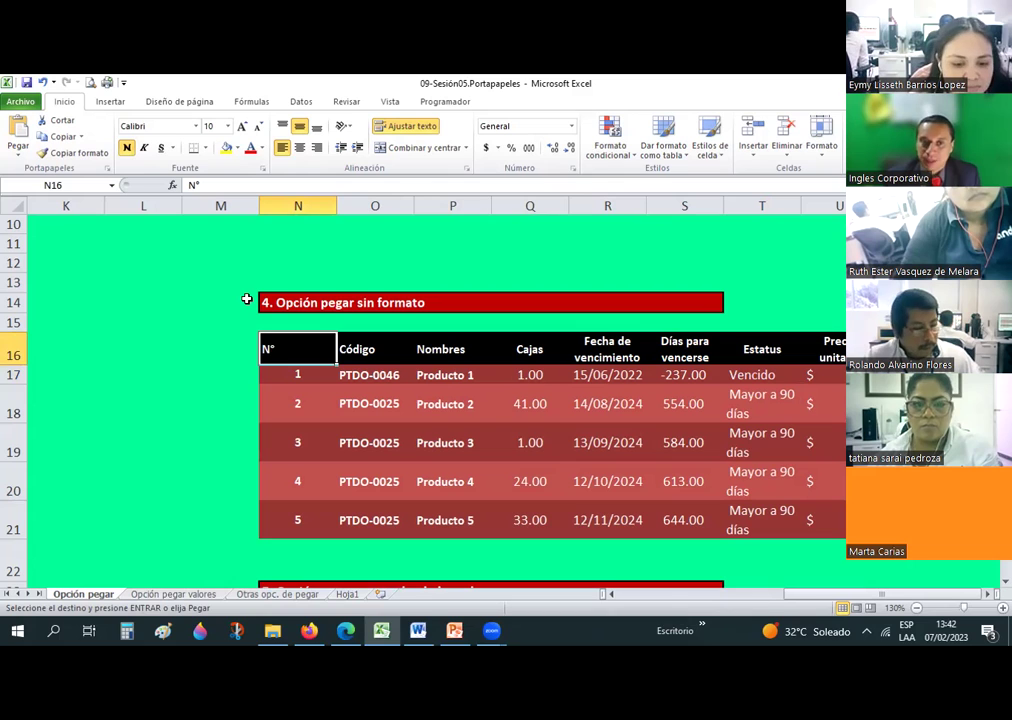
Check the section 5 heading and column G's width, leaving the width unchanged
{"action": "left_click", "coordinate": [222, 292]}
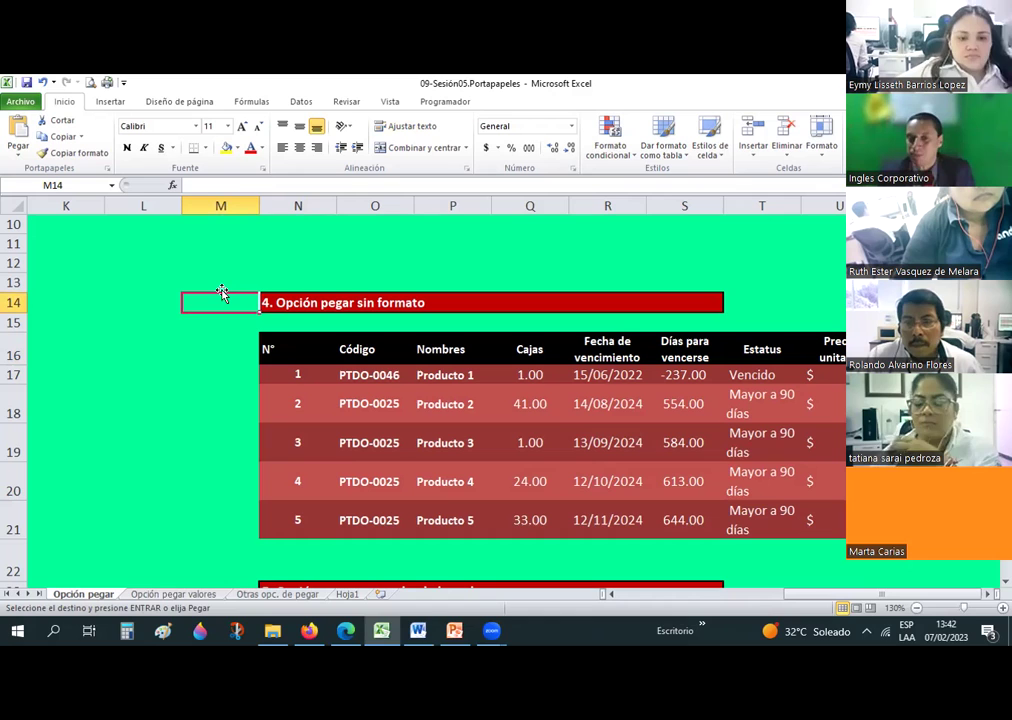
{"action": "left_click", "coordinate": [220, 239]}
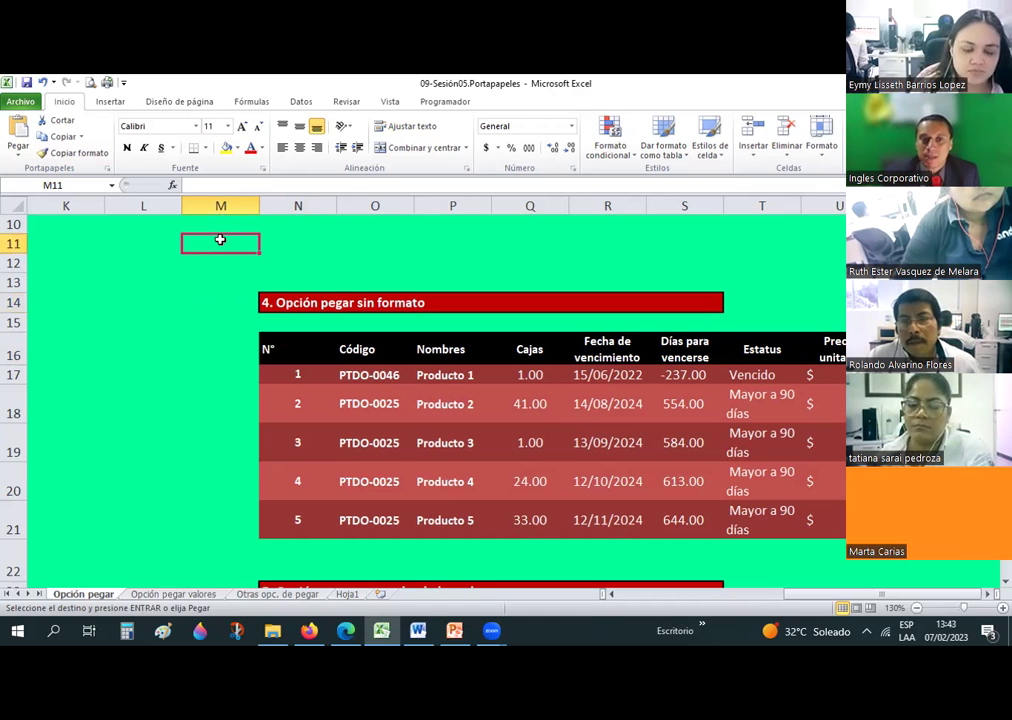
{"action": "scroll", "coordinate": [220, 239], "scroll_direction": "down", "scroll_amount": 1}
{"action": "scroll", "coordinate": [220, 239], "scroll_direction": "down", "scroll_amount": 2}
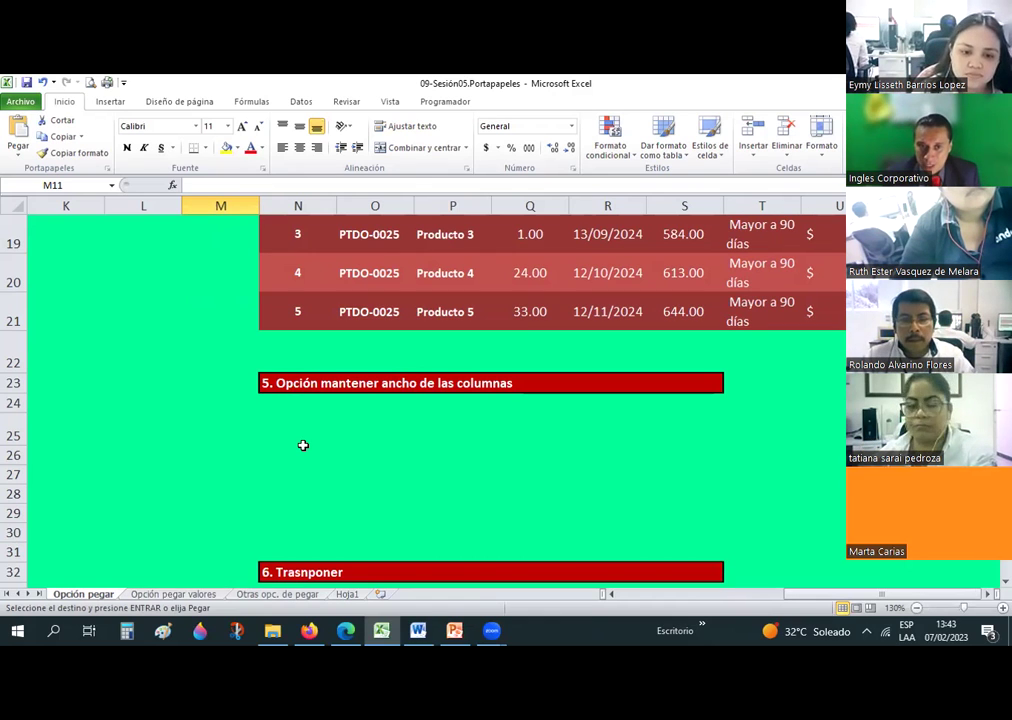
{"action": "left_click", "coordinate": [326, 383]}
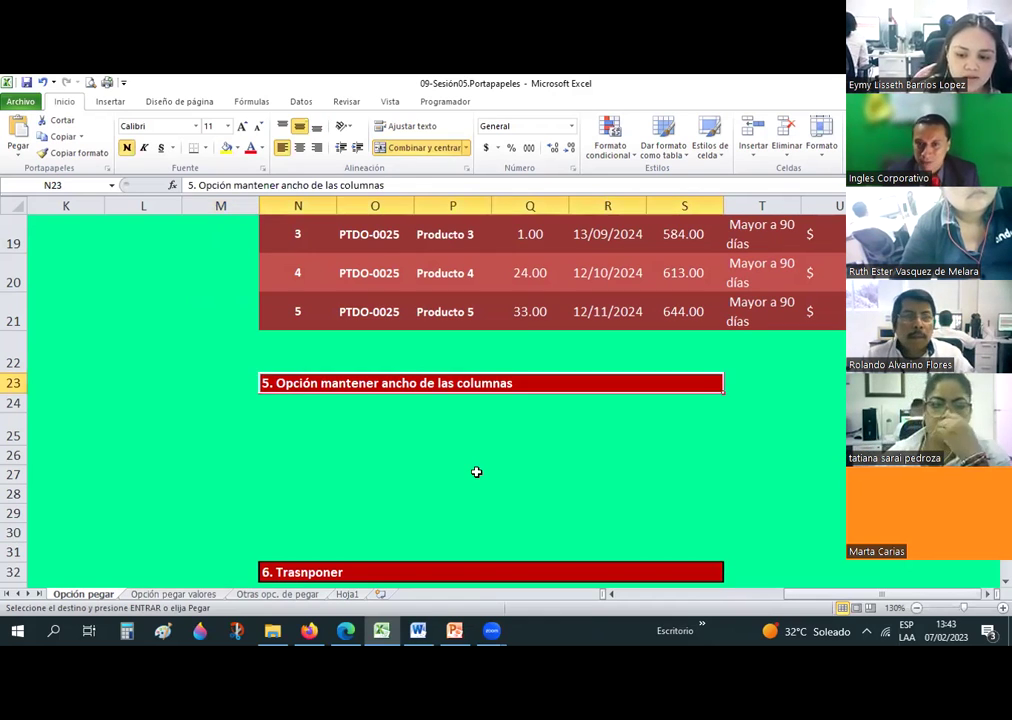
{"action": "scroll", "coordinate": [476, 466], "scroll_direction": "up", "scroll_amount": 3}
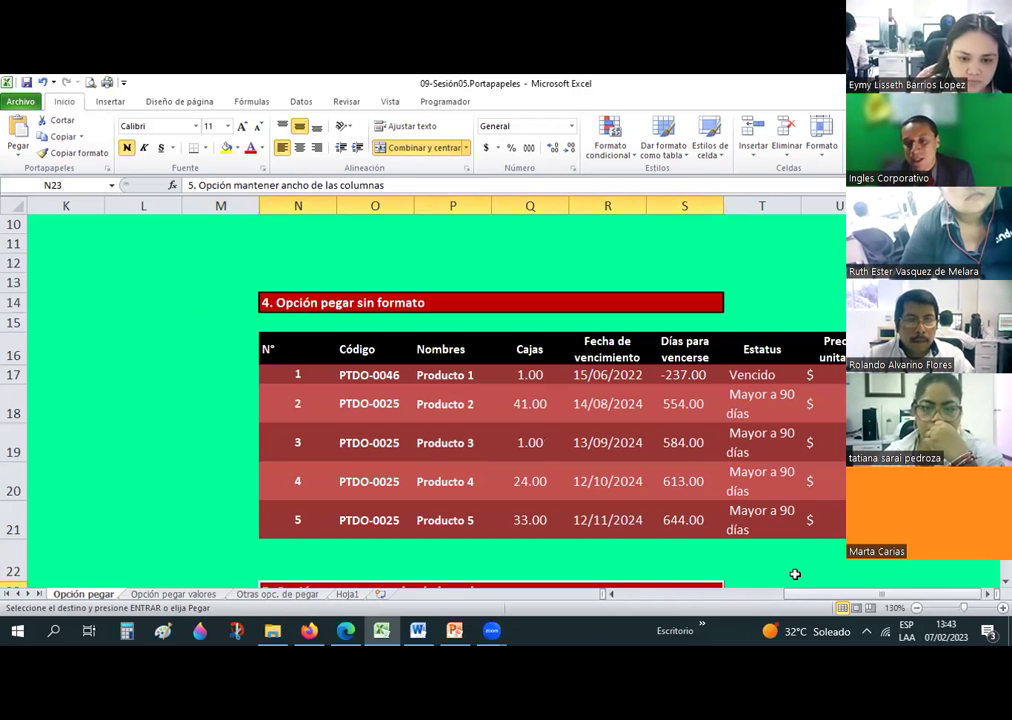
{"action": "scroll", "coordinate": [466, 470], "scroll_direction": "up", "scroll_amount": 3}
{"action": "scroll", "coordinate": [466, 470], "scroll_direction": "left", "scroll_amount": 3}
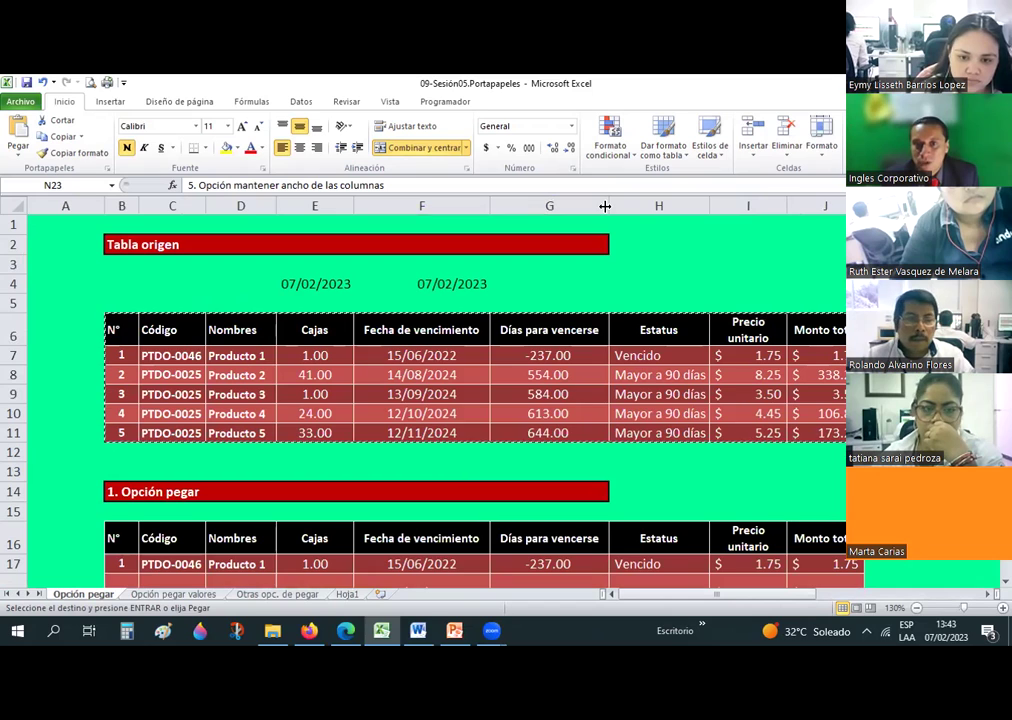
{"action": "left_click_drag", "start_coordinate": [605, 206], "coordinate": [605, 206]}
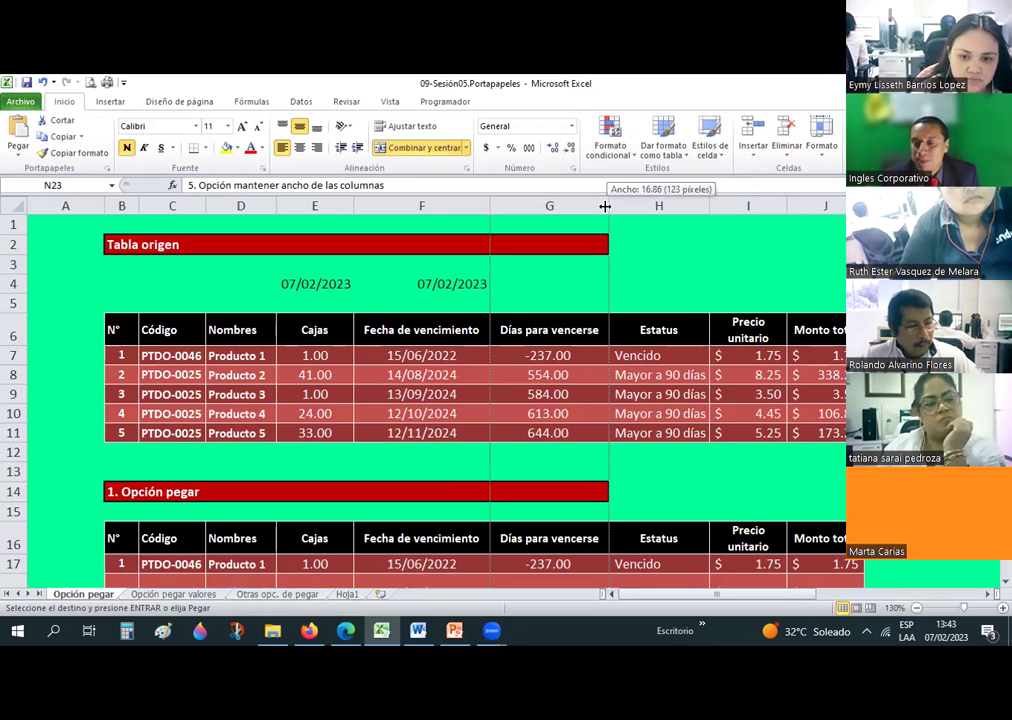
{"action": "key", "text": "Escape"}
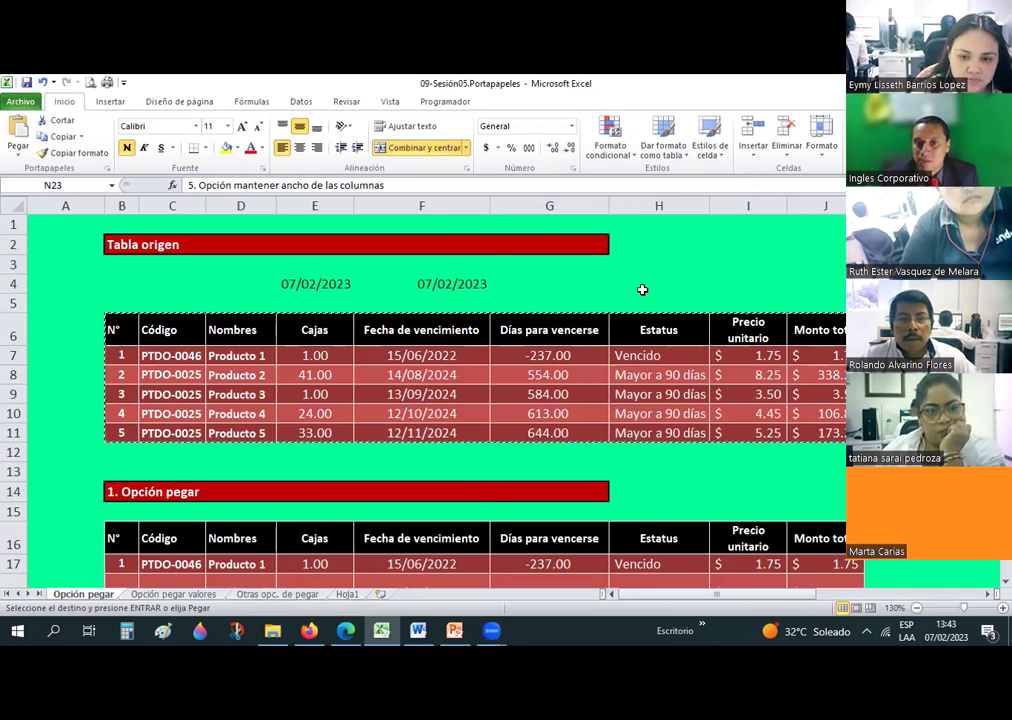
Check column R's width, then select the whole Tabla origen table in rows 6–11
{"action": "left_click", "coordinate": [659, 284]}
{"action": "left_click_drag", "start_coordinate": [878, 594], "coordinate": [937, 594]}
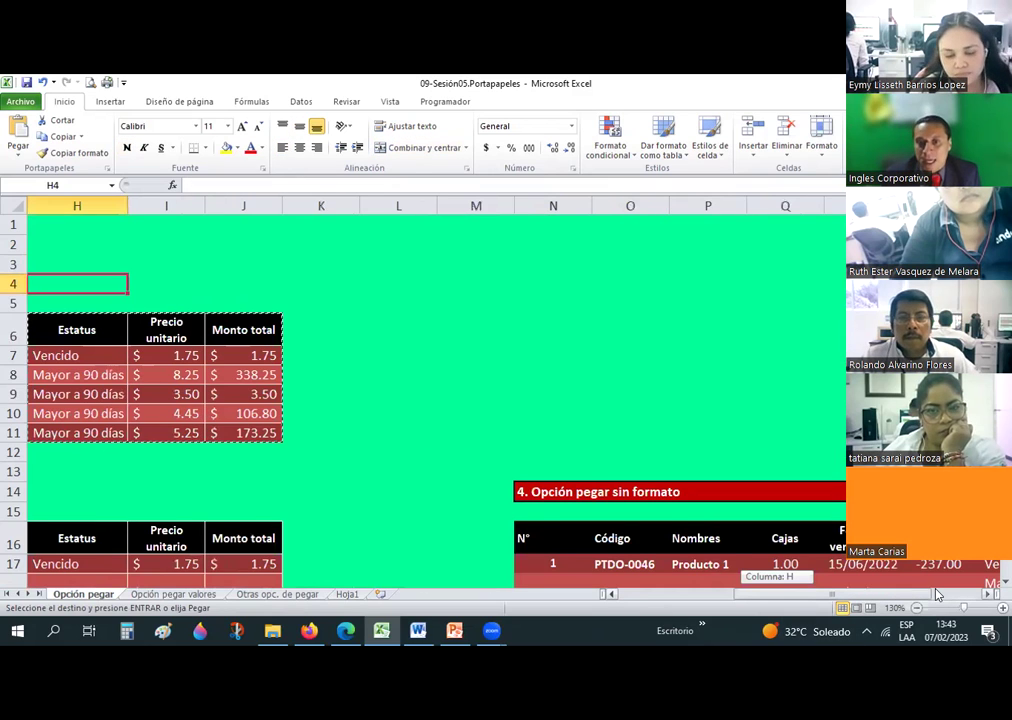
{"action": "scroll", "coordinate": [799, 411], "scroll_direction": "down", "scroll_amount": 1}
{"action": "scroll", "coordinate": [790, 406], "scroll_direction": "right", "scroll_amount": 1}
{"action": "scroll", "coordinate": [445, 370], "scroll_direction": "down", "scroll_amount": 2}
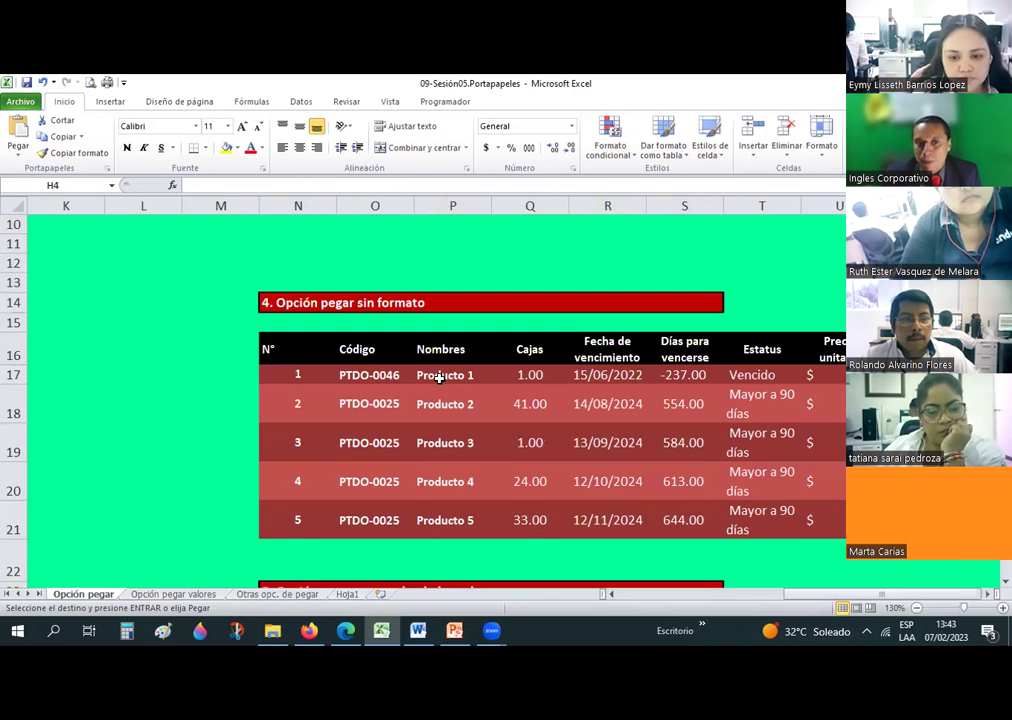
{"action": "scroll", "coordinate": [437, 377], "scroll_direction": "down", "scroll_amount": 2}
{"action": "scroll", "coordinate": [614, 281], "scroll_direction": "up", "scroll_amount": 1}
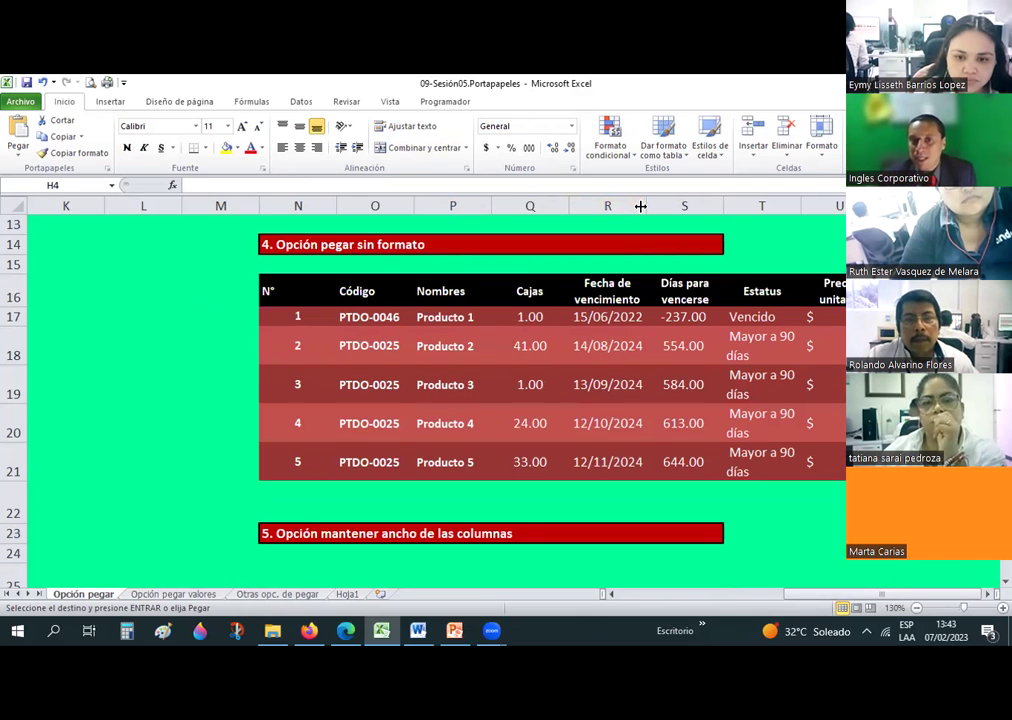
{"action": "left_click_drag", "start_coordinate": [640, 206], "coordinate": [640, 206]}
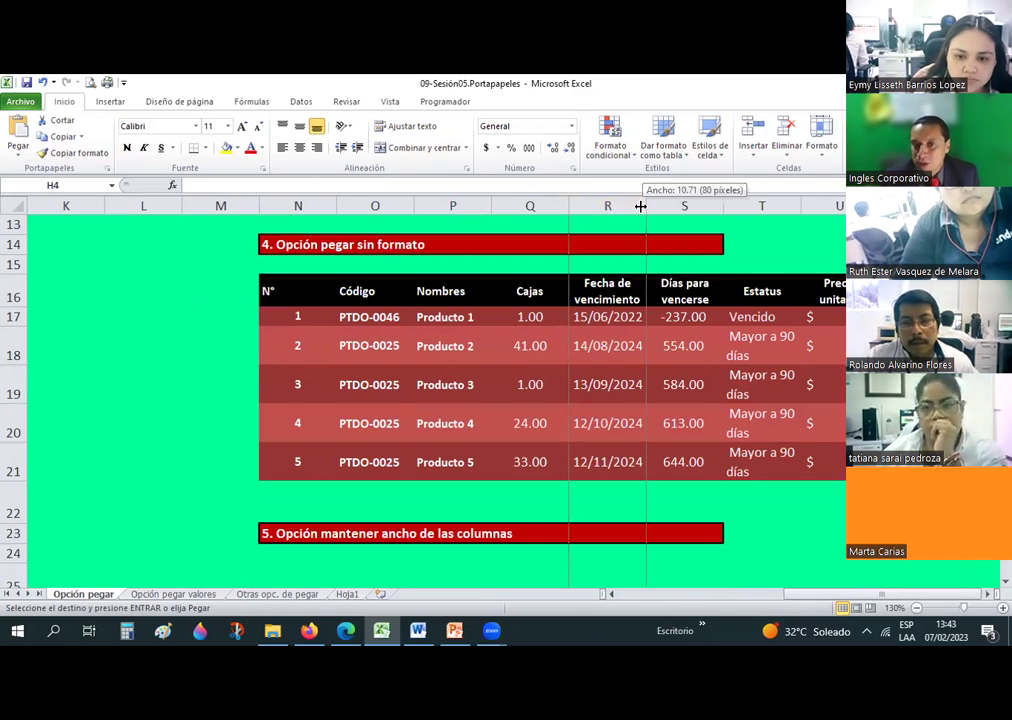
{"action": "left_click_drag", "start_coordinate": [640, 206], "coordinate": [640, 206]}
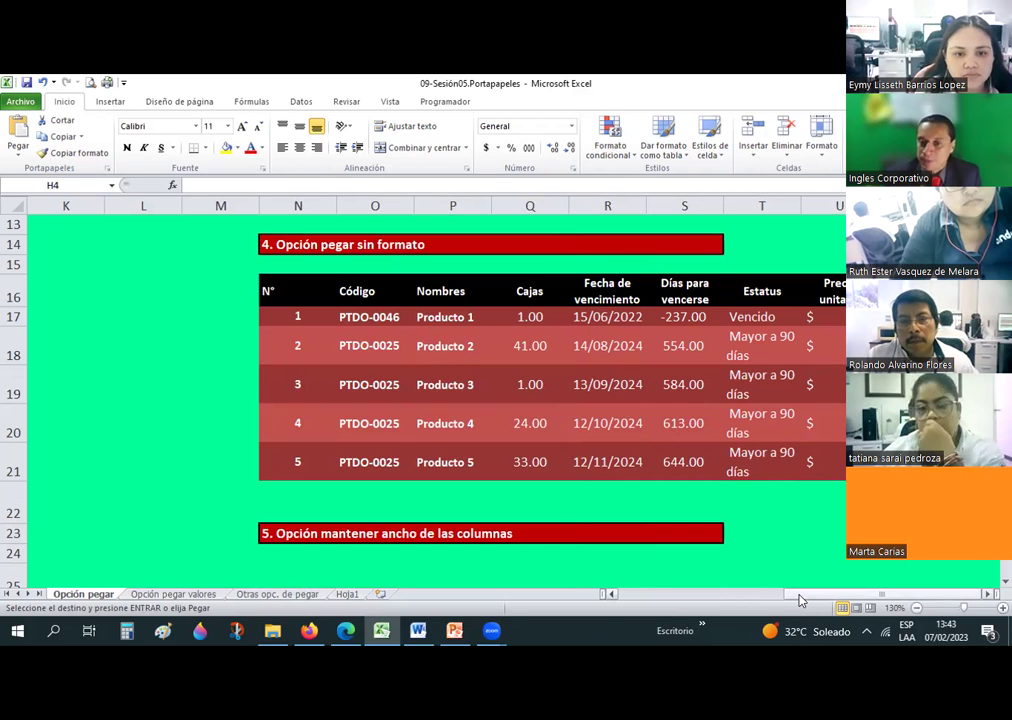
{"action": "left_click_drag", "start_coordinate": [830, 594], "coordinate": [670, 594]}
{"action": "scroll", "coordinate": [59, 306], "scroll_direction": "up", "scroll_amount": 4}
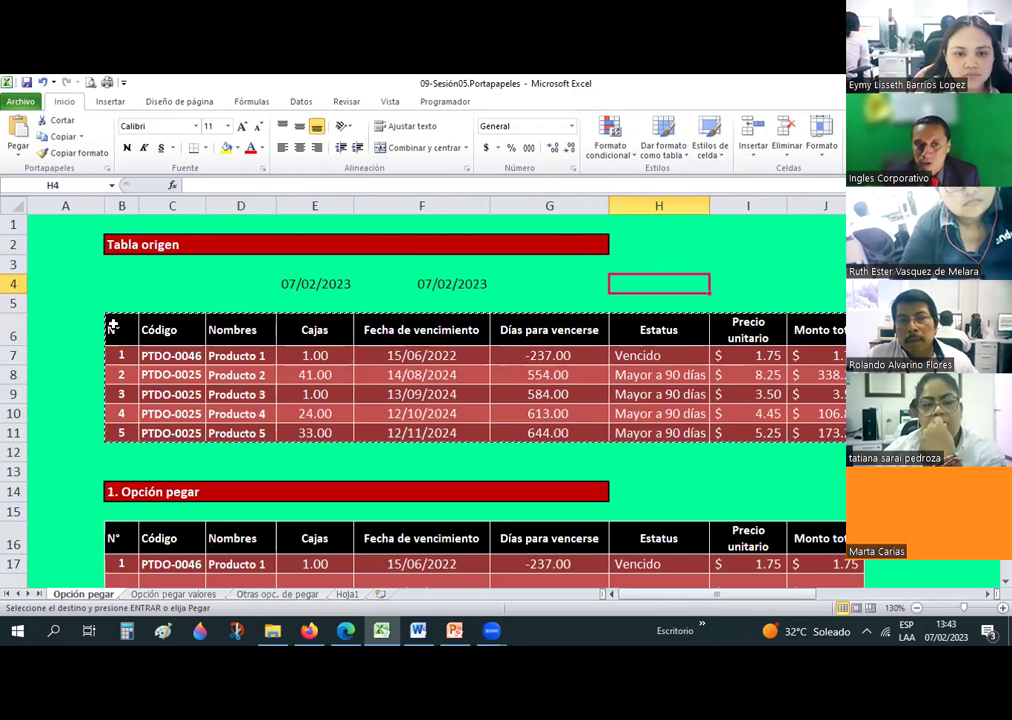
{"action": "left_click_drag", "start_coordinate": [121, 329], "coordinate": [842, 433]}
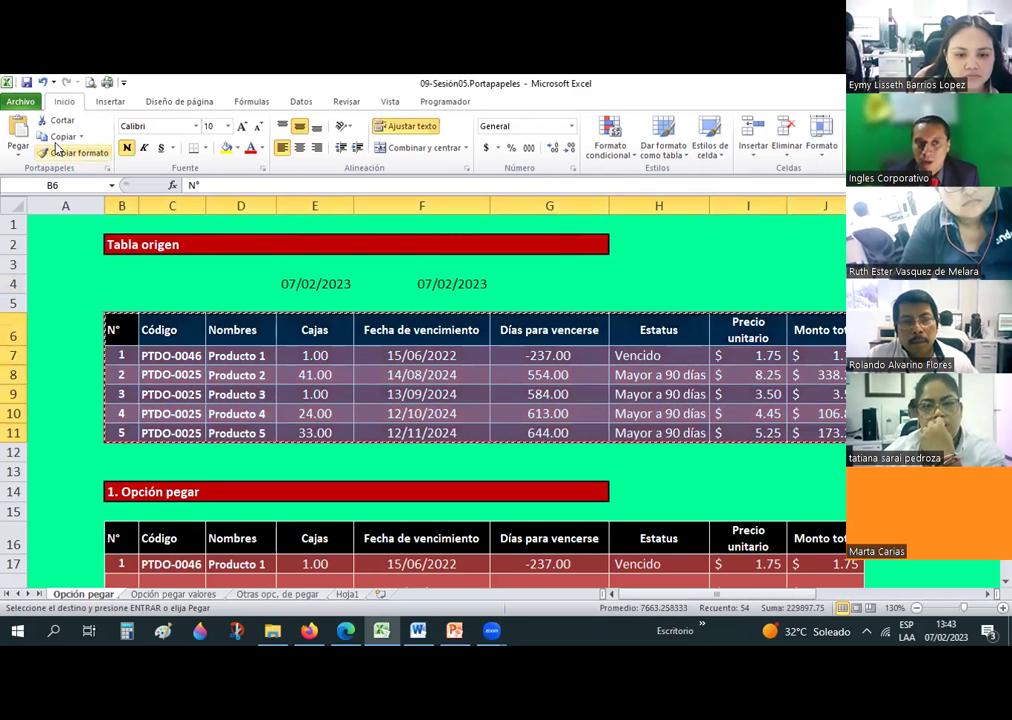
Paste the table at N25 with Mantener ancho de columnas de origen and check column S's width
{"action": "scroll", "coordinate": [553, 422], "scroll_direction": "right", "scroll_amount": 3}
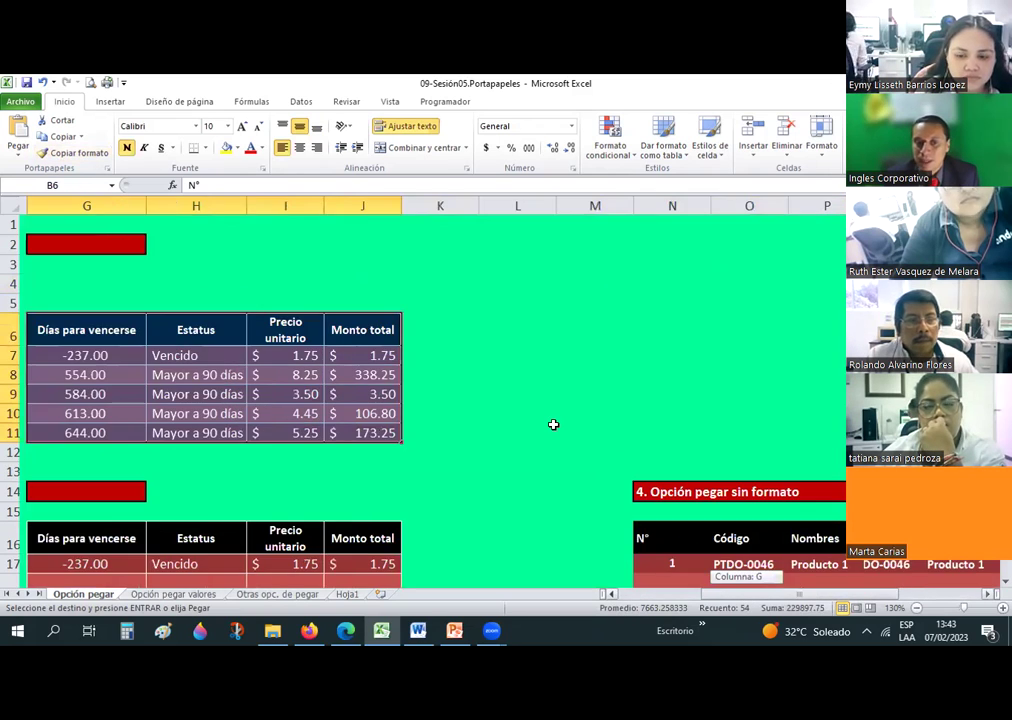
{"action": "scroll", "coordinate": [553, 422], "scroll_direction": "down", "scroll_amount": 6}
{"action": "scroll", "coordinate": [553, 422], "scroll_direction": "right", "scroll_amount": 2}
{"action": "left_click", "coordinate": [266, 425]}
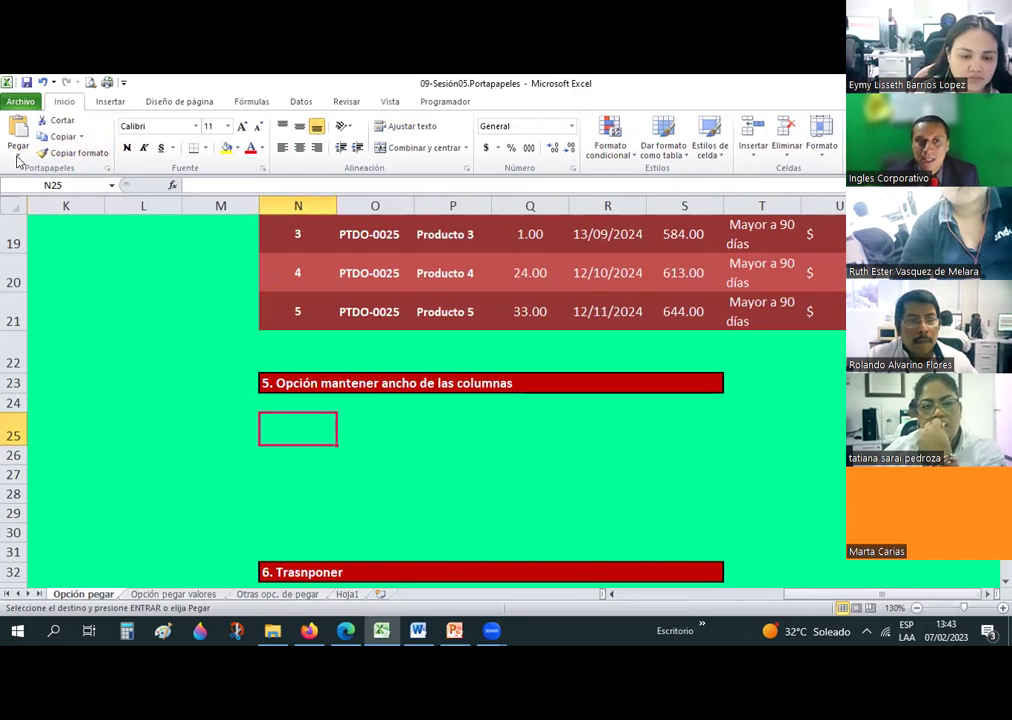
{"action": "left_click", "coordinate": [17, 158]}
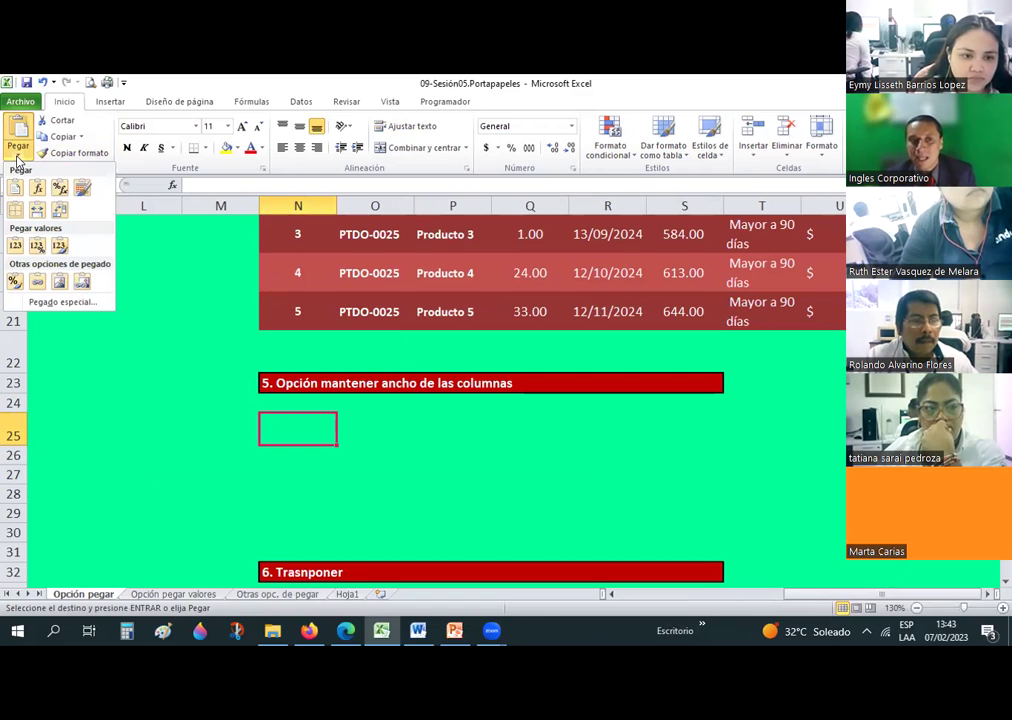
{"action": "left_click", "coordinate": [41, 212]}
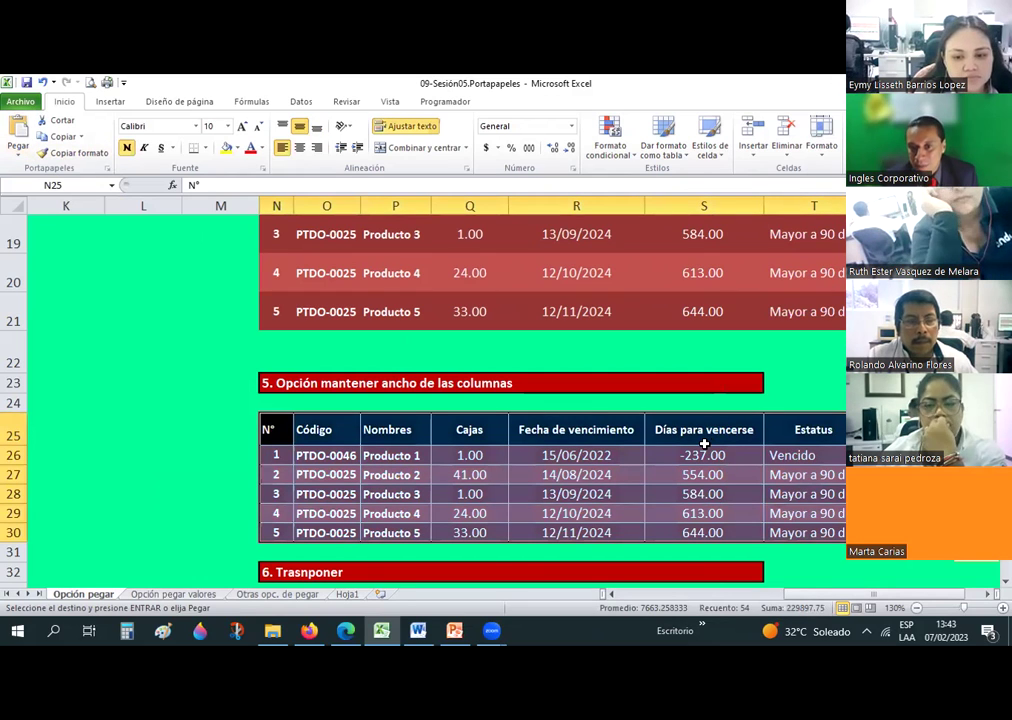
{"action": "left_click", "coordinate": [703, 431]}
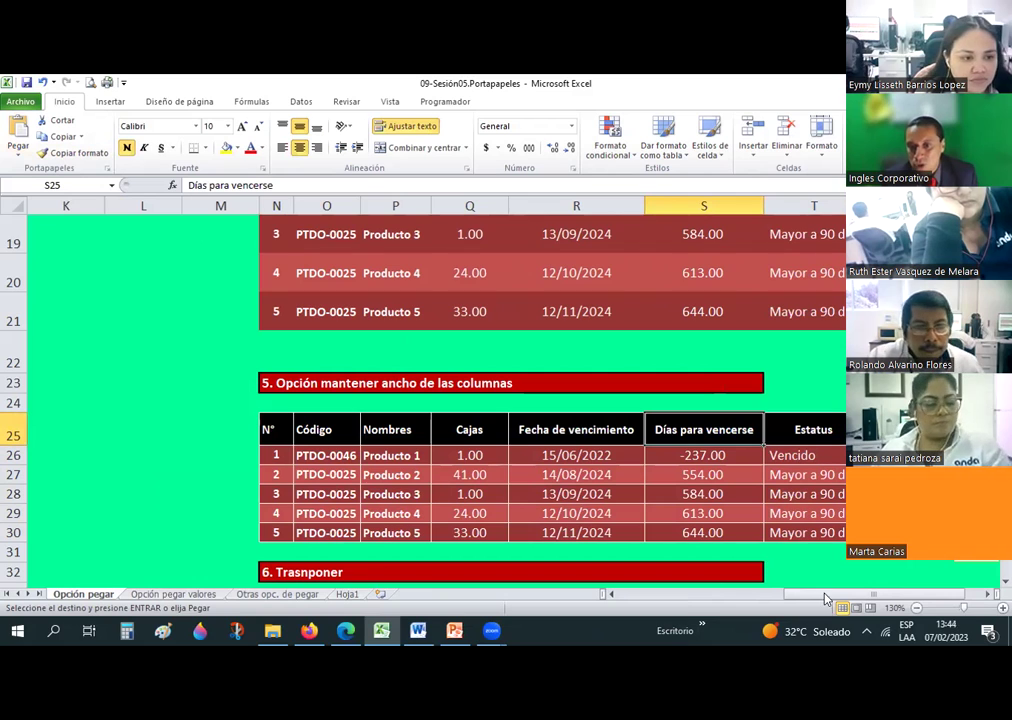
{"action": "left_click_drag", "start_coordinate": [875, 600], "coordinate": [890, 600]}
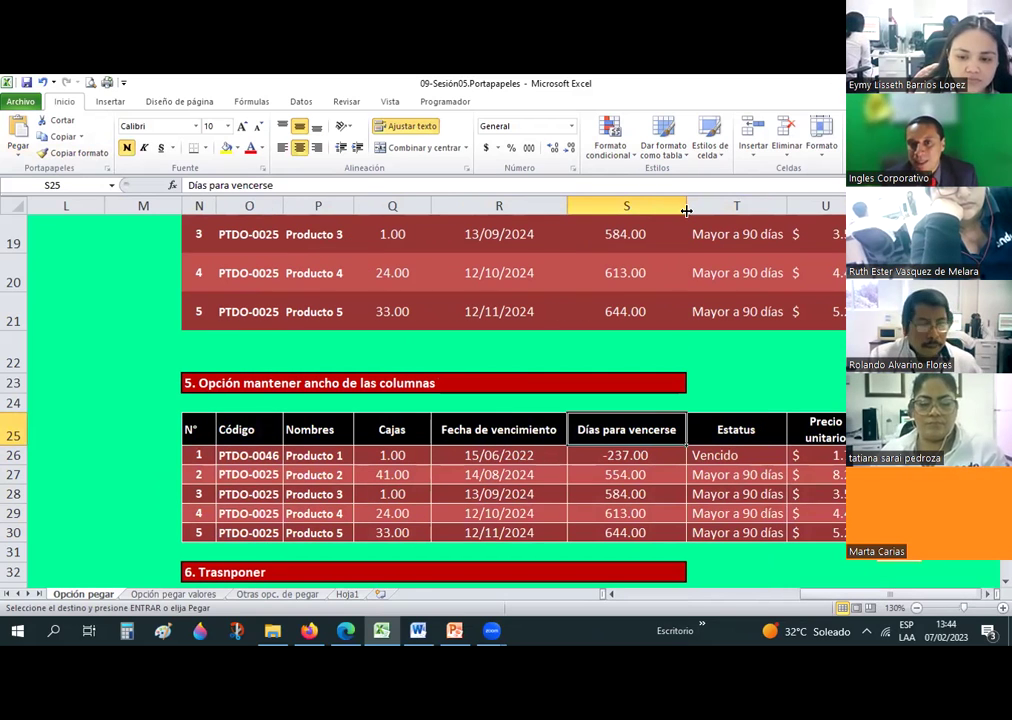
{"action": "left_click_drag", "start_coordinate": [686, 210], "coordinate": [686, 210]}
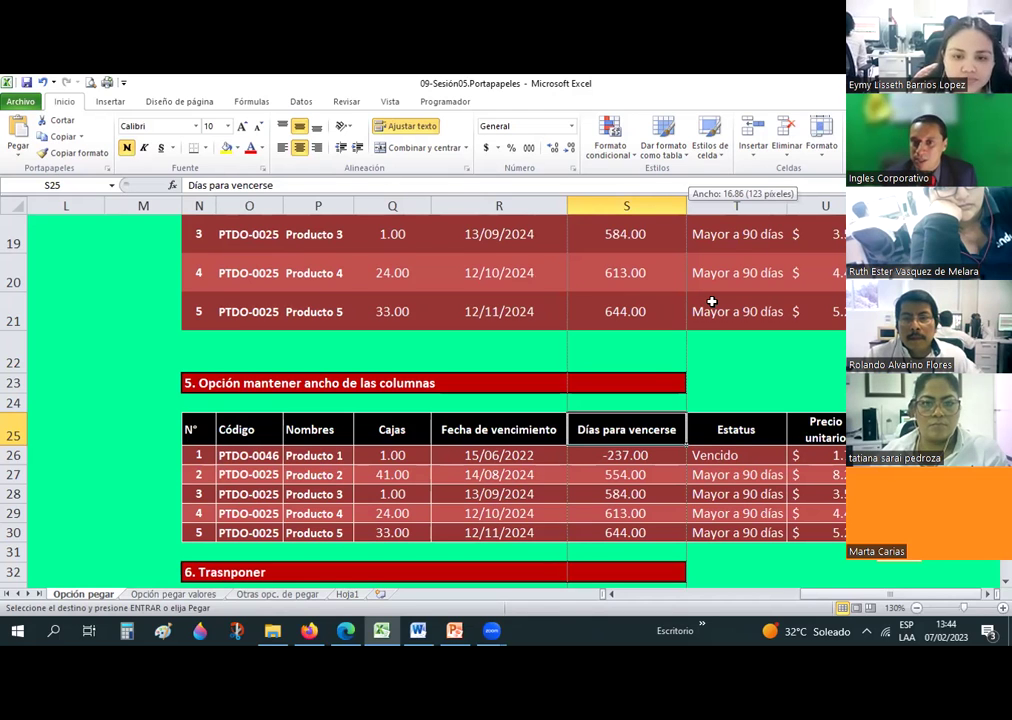
{"action": "scroll", "coordinate": [657, 368], "scroll_direction": "down", "scroll_amount": 3}
{"action": "scroll", "coordinate": [657, 368], "scroll_direction": "up", "scroll_amount": 2}
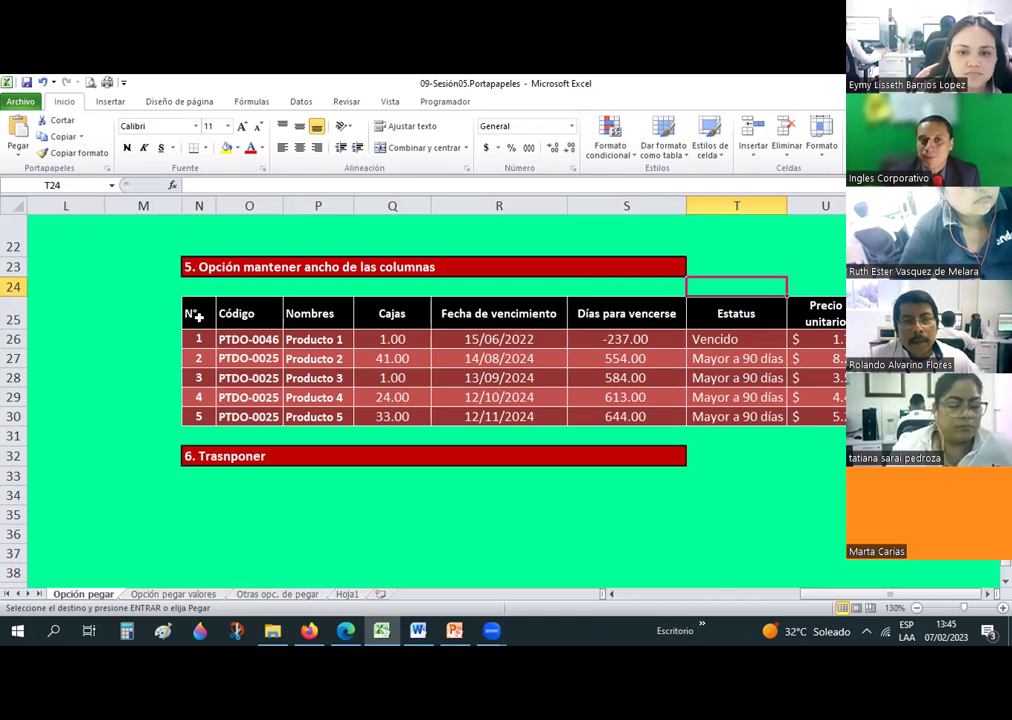
{"action": "left_click_drag", "start_coordinate": [199, 313], "coordinate": [870, 416]}
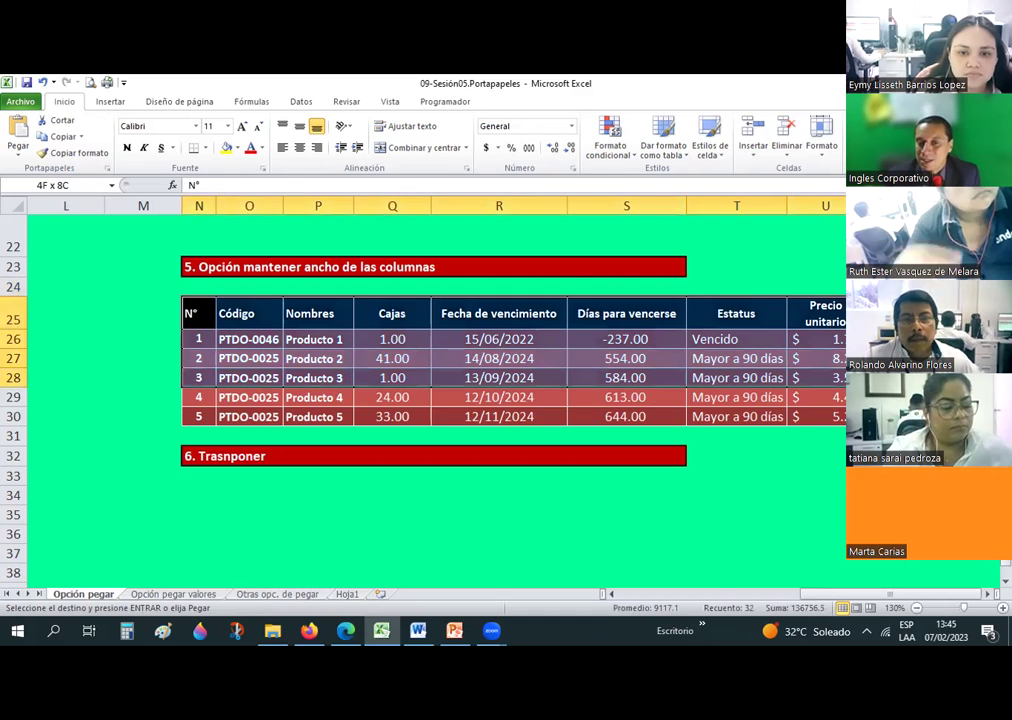
{"action": "left_click", "coordinate": [815, 514]}
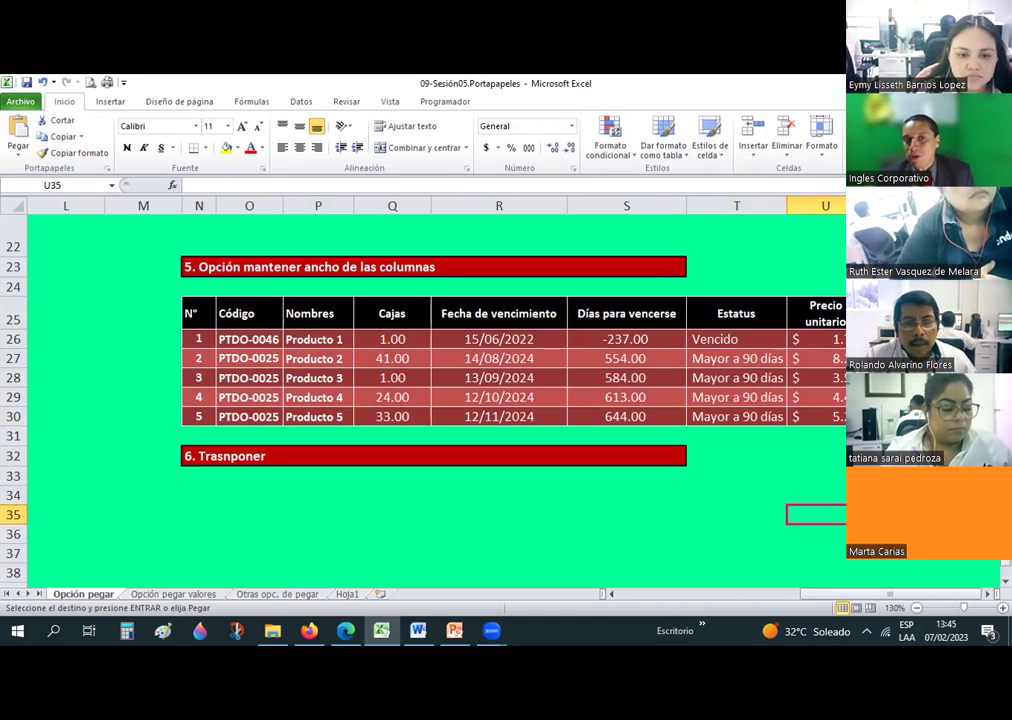
{"action": "left_click", "coordinate": [197, 302]}
{"action": "scroll", "coordinate": [199, 300], "scroll_direction": "down", "scroll_amount": 1}
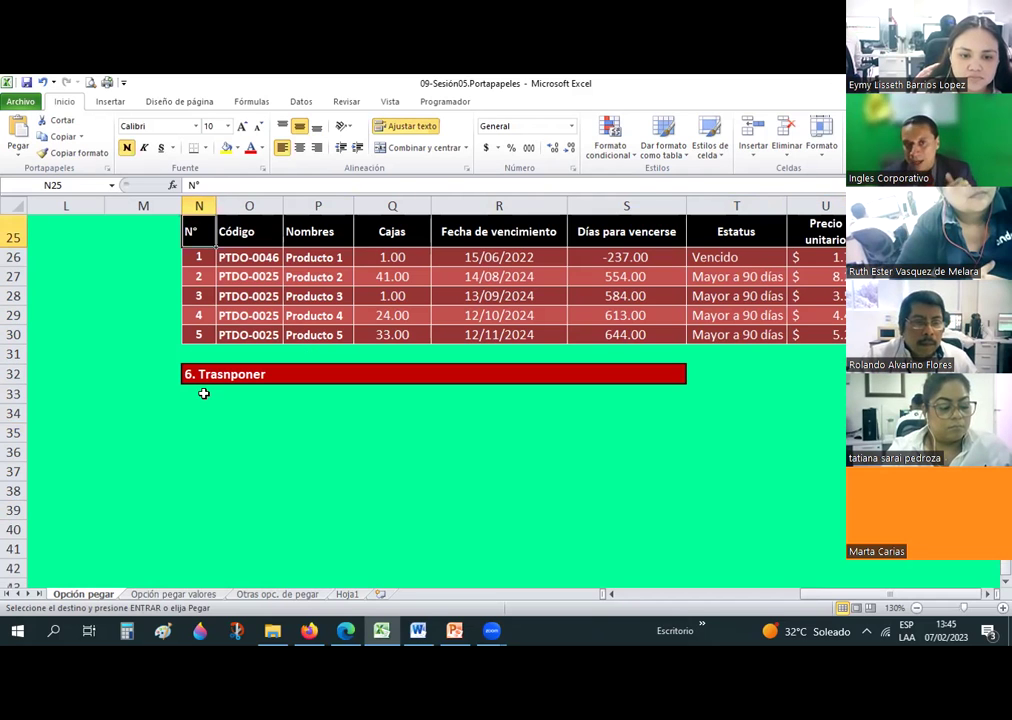
{"action": "scroll", "coordinate": [198, 470], "scroll_direction": "up", "scroll_amount": 1}
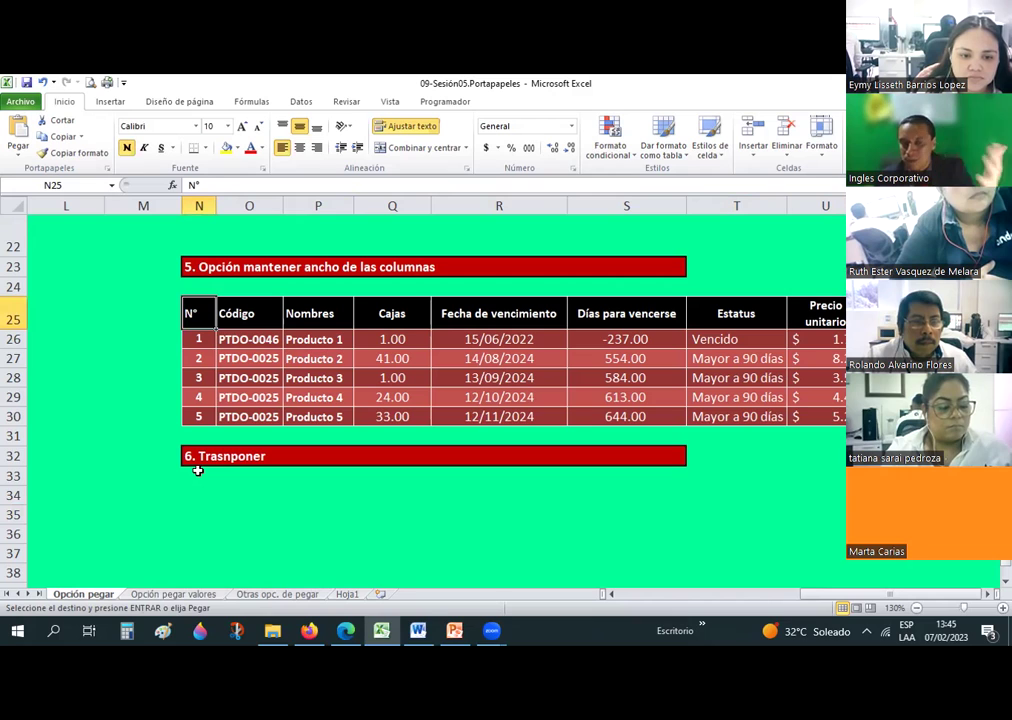
{"action": "left_click", "coordinate": [200, 497]}
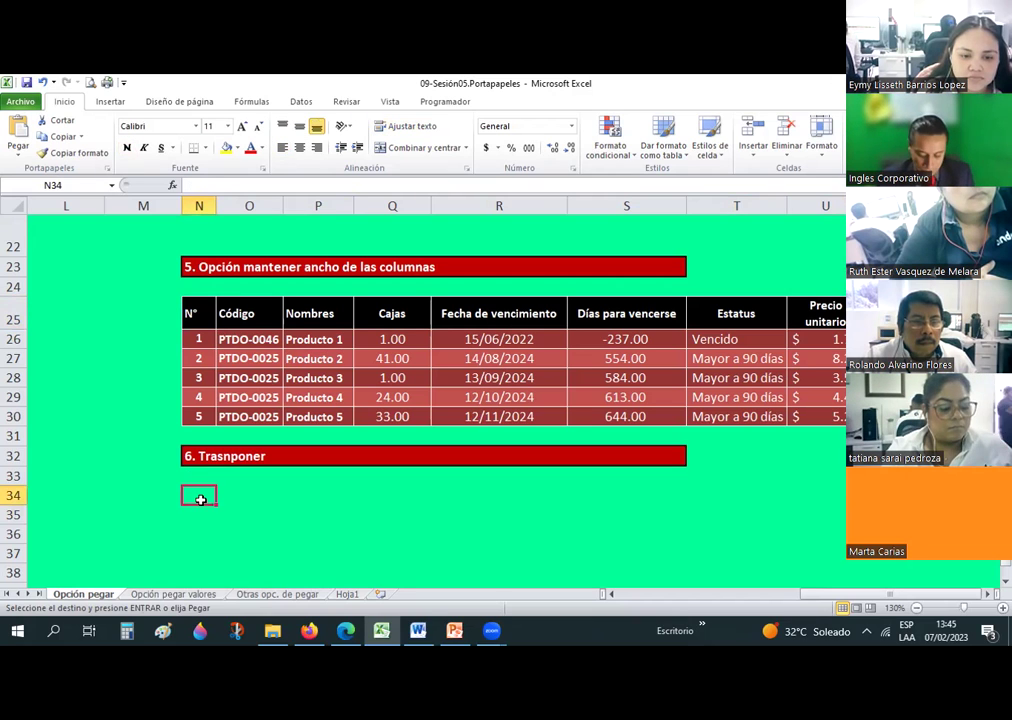
{"action": "type", "text": "N°"}
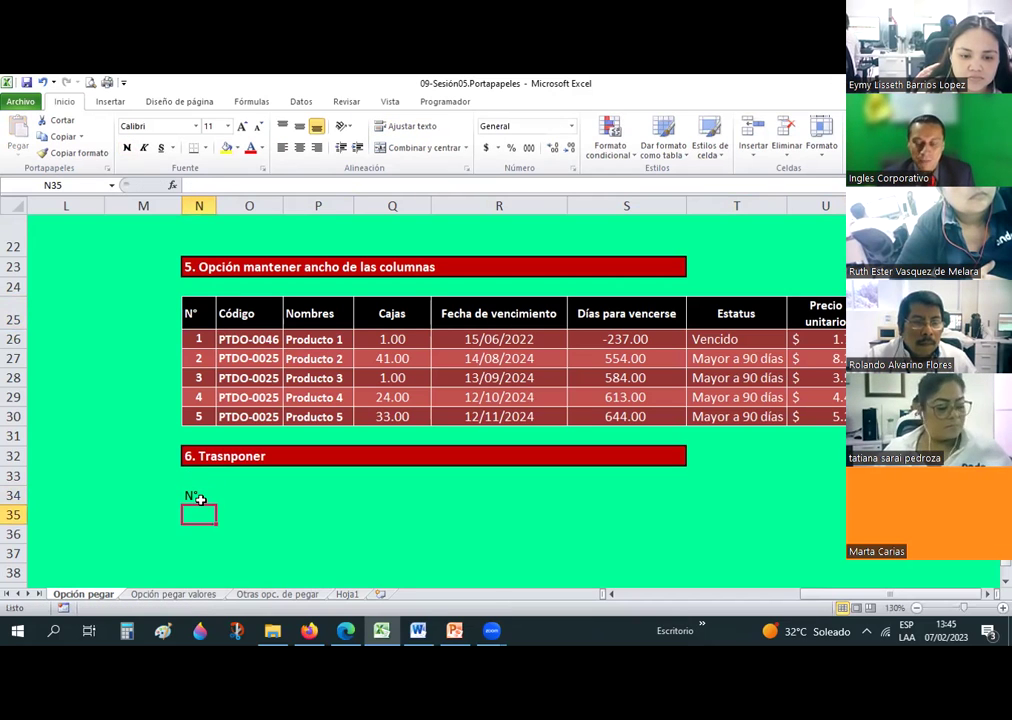
{"action": "key", "text": "Escape"}
{"action": "left_click", "coordinate": [198, 314]}
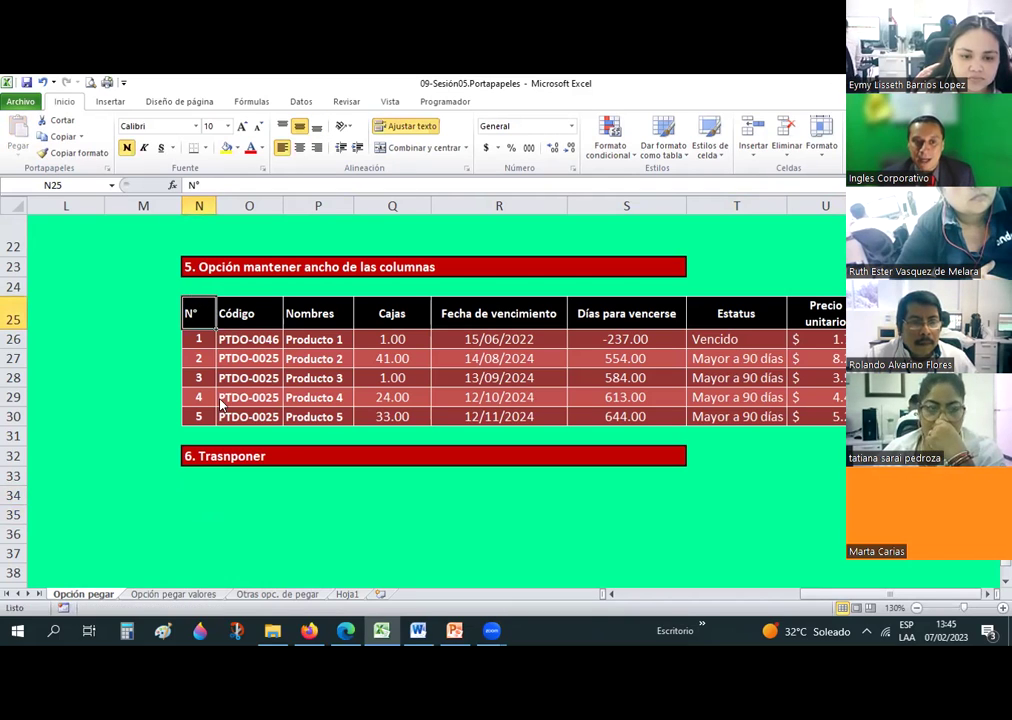
{"action": "left_click_drag", "start_coordinate": [195, 506], "coordinate": [198, 497]}
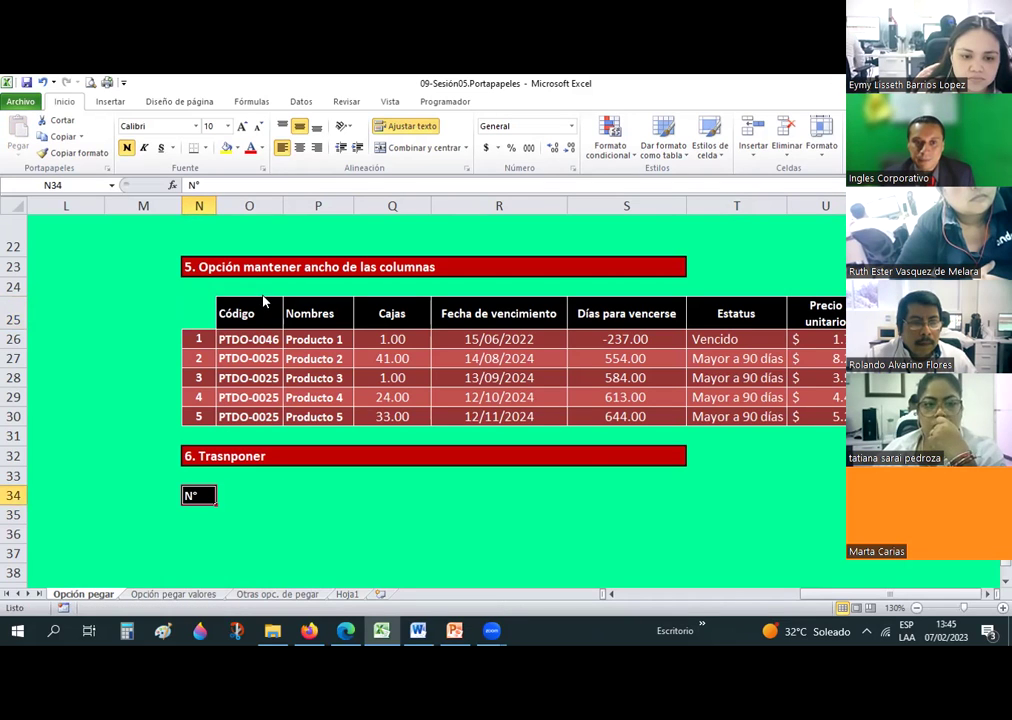
{"action": "left_click", "coordinate": [249, 313]}
{"action": "left_click_drag", "start_coordinate": [249, 298], "coordinate": [198, 520]}
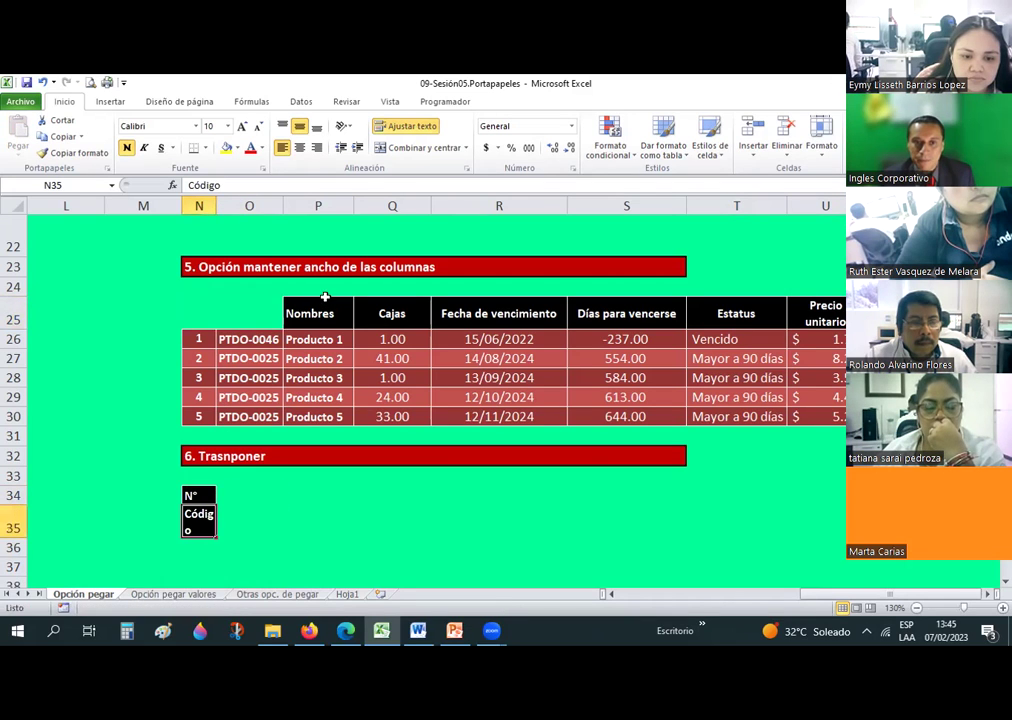
{"action": "left_click", "coordinate": [325, 299]}
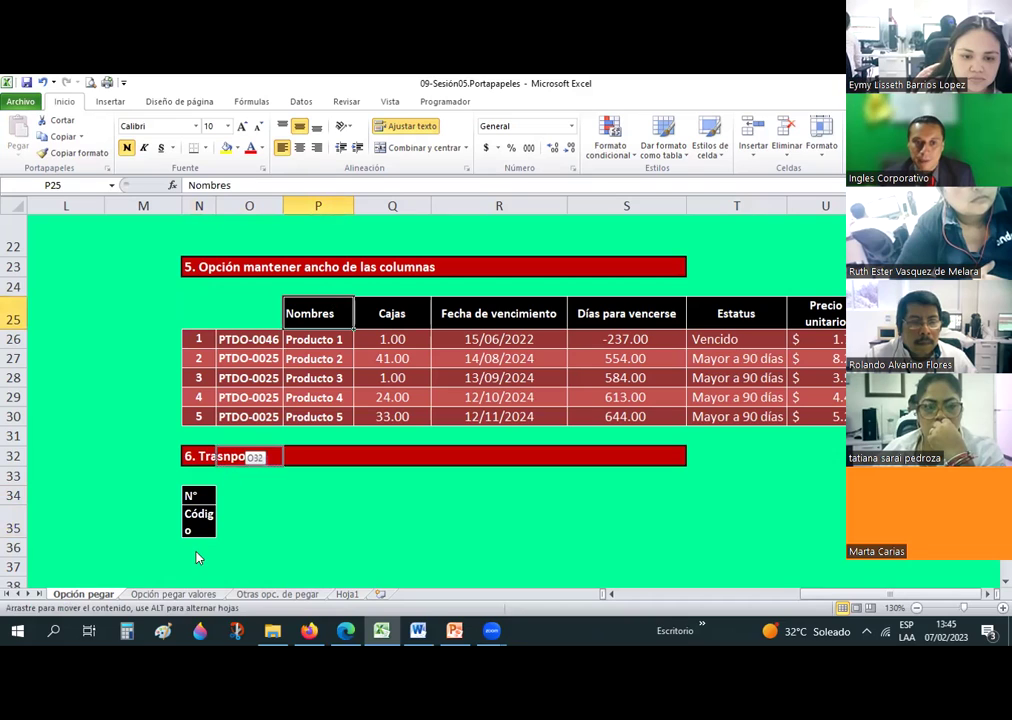
{"action": "left_click_drag", "start_coordinate": [318, 297], "coordinate": [198, 555]}
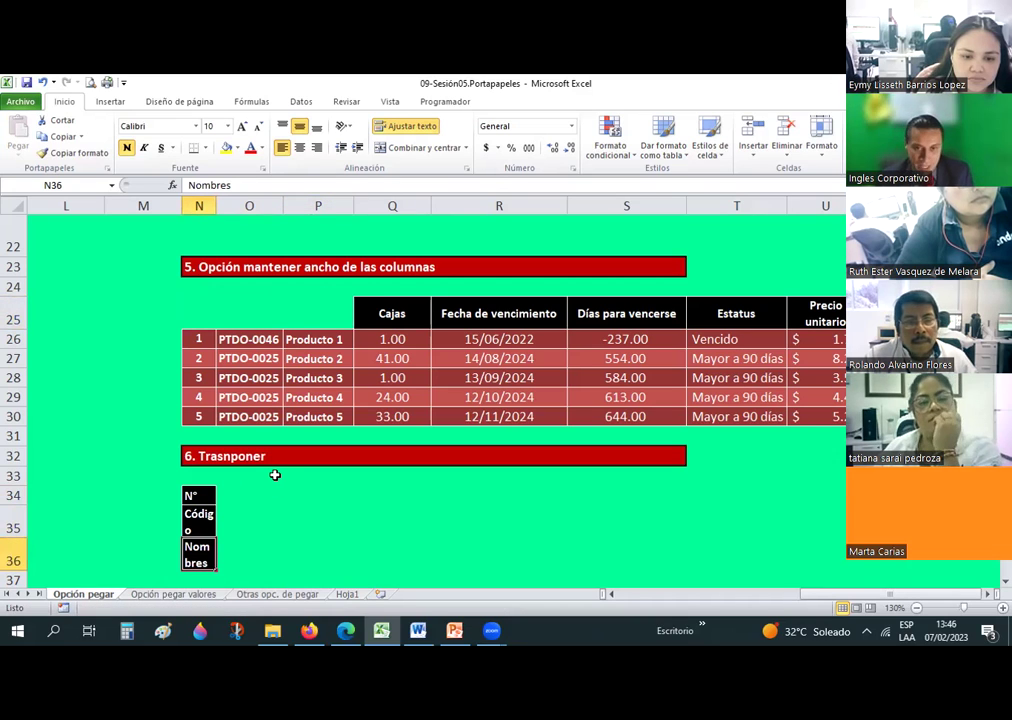
{"action": "key", "text": "ctrl+z"}
{"action": "key", "text": "ctrl+z"}
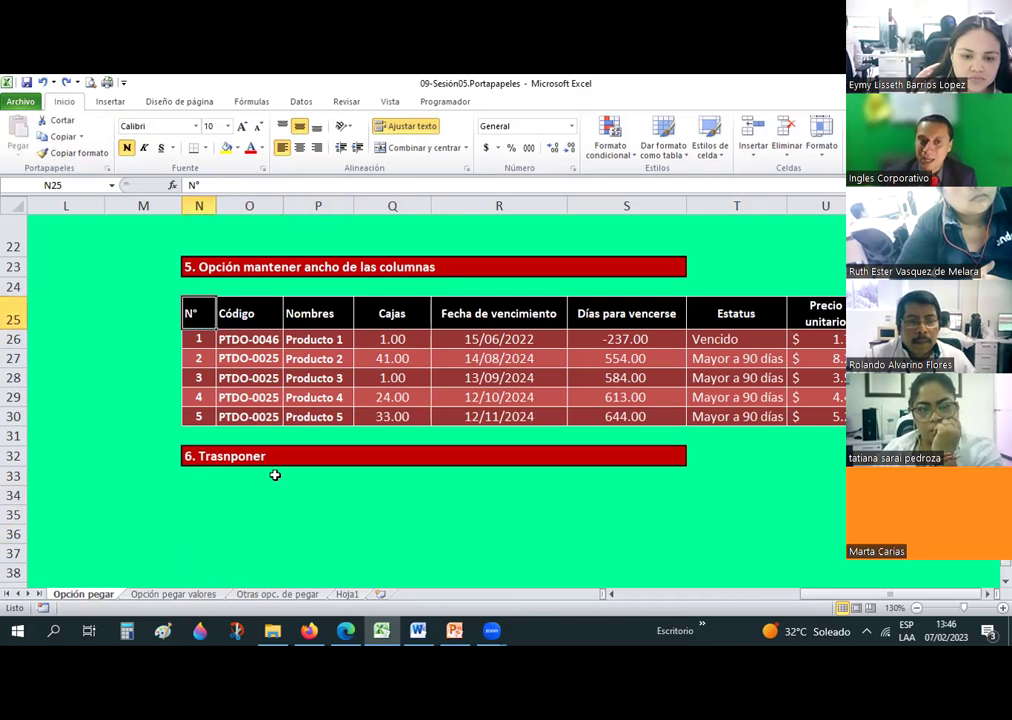
{"action": "right_click", "coordinate": [195, 318]}
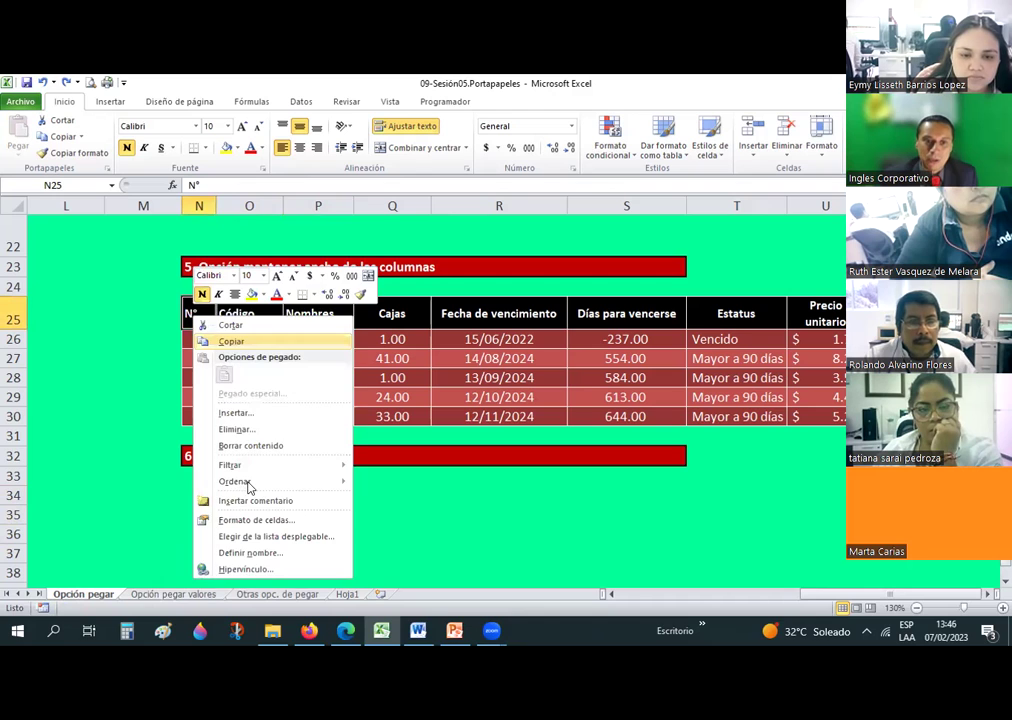
{"action": "left_click", "coordinate": [195, 308]}
{"action": "left_click_drag", "start_coordinate": [197, 313], "coordinate": [410, 360]}
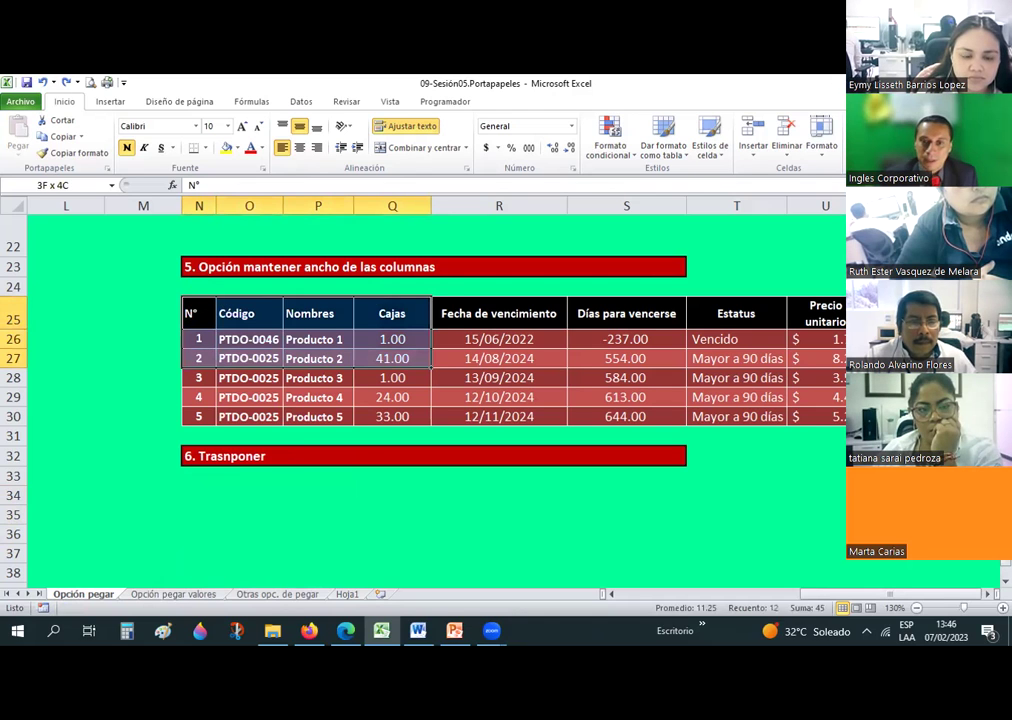
{"action": "left_click_drag", "start_coordinate": [366, 321], "coordinate": [820, 416]}
{"action": "right_click", "coordinate": [318, 317]}
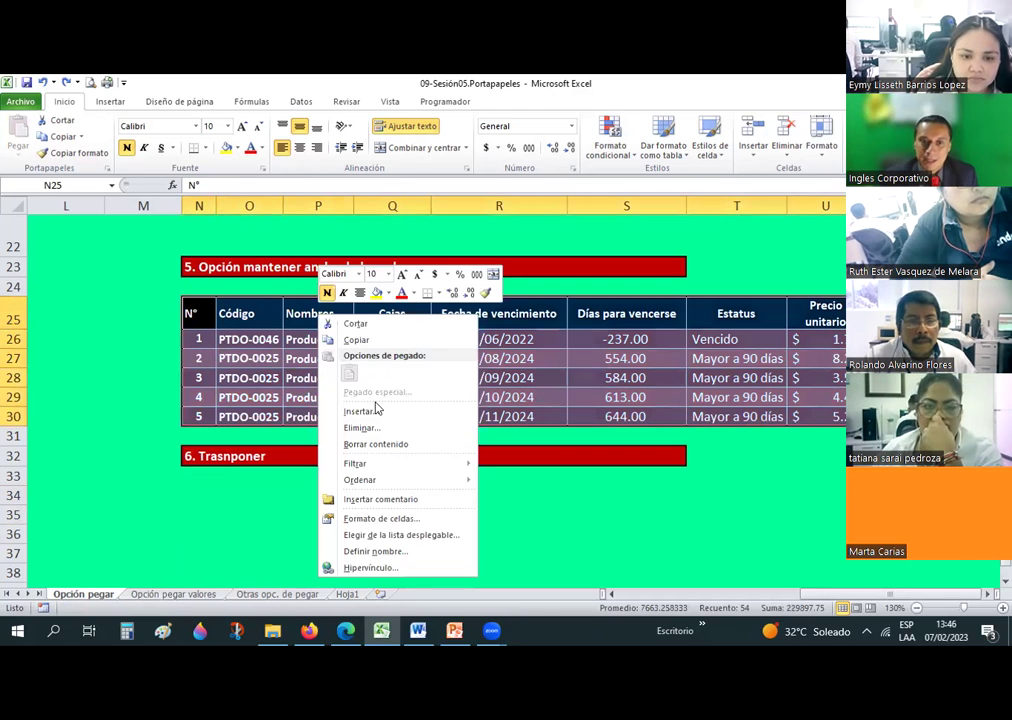
{"action": "left_click", "coordinate": [57, 138]}
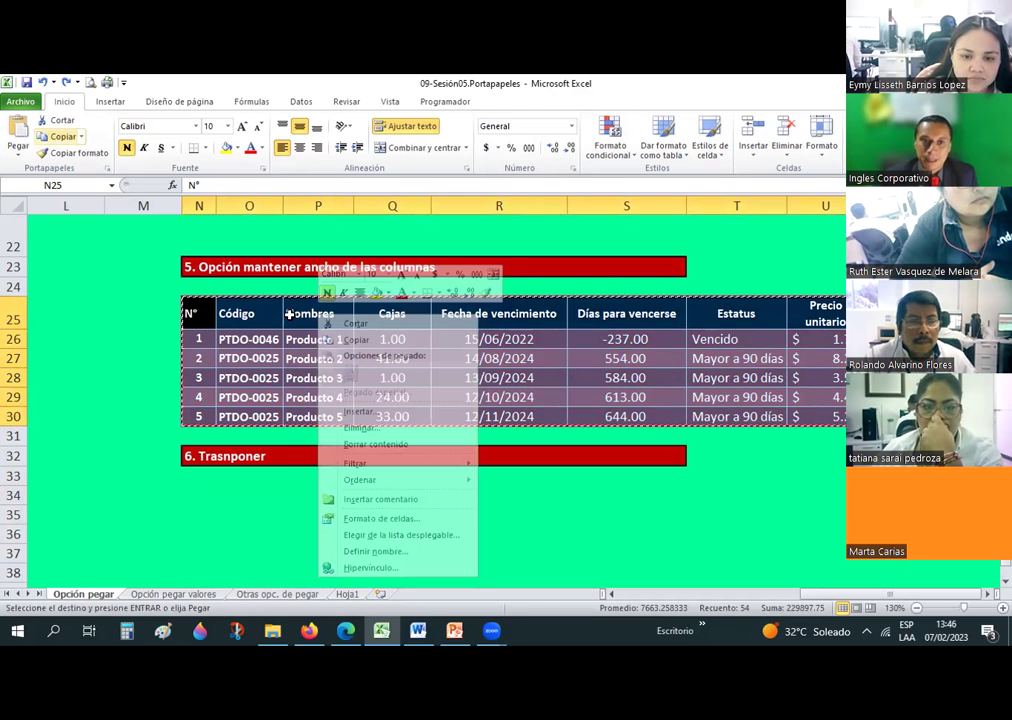
{"action": "right_click", "coordinate": [296, 323]}
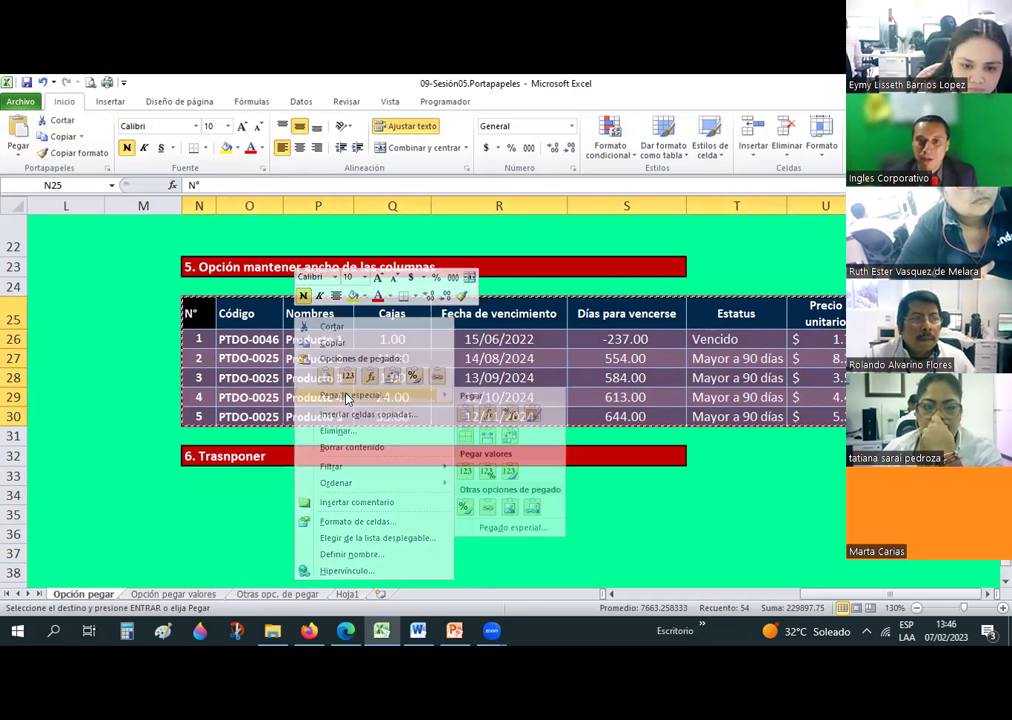
{"action": "left_click", "coordinate": [347, 396]}
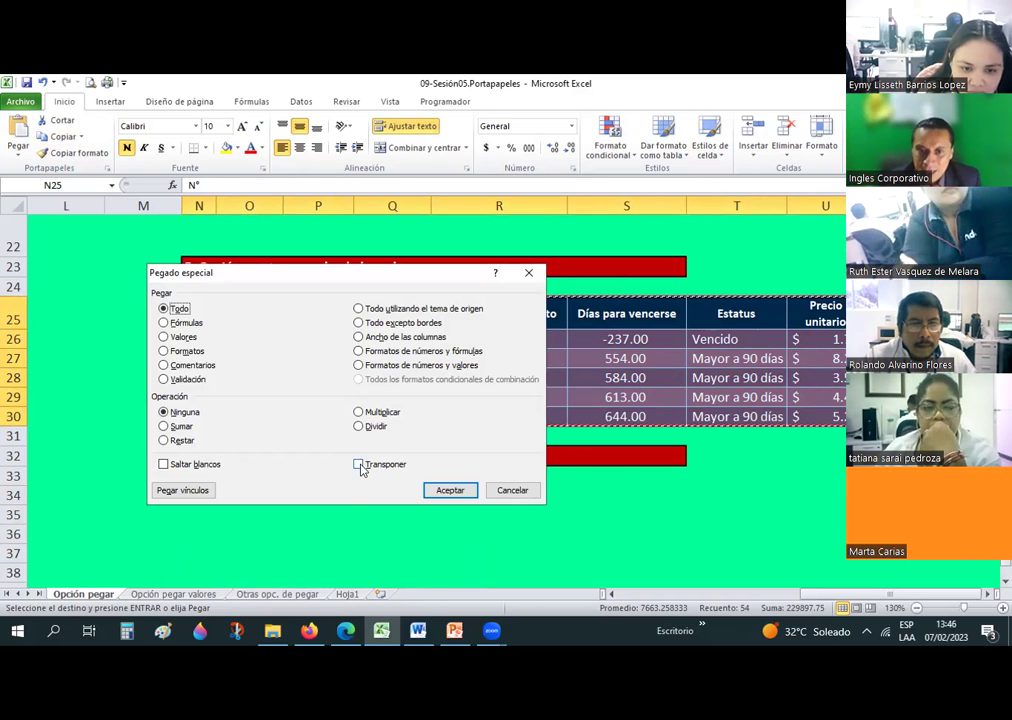
{"action": "left_click", "coordinate": [514, 494]}
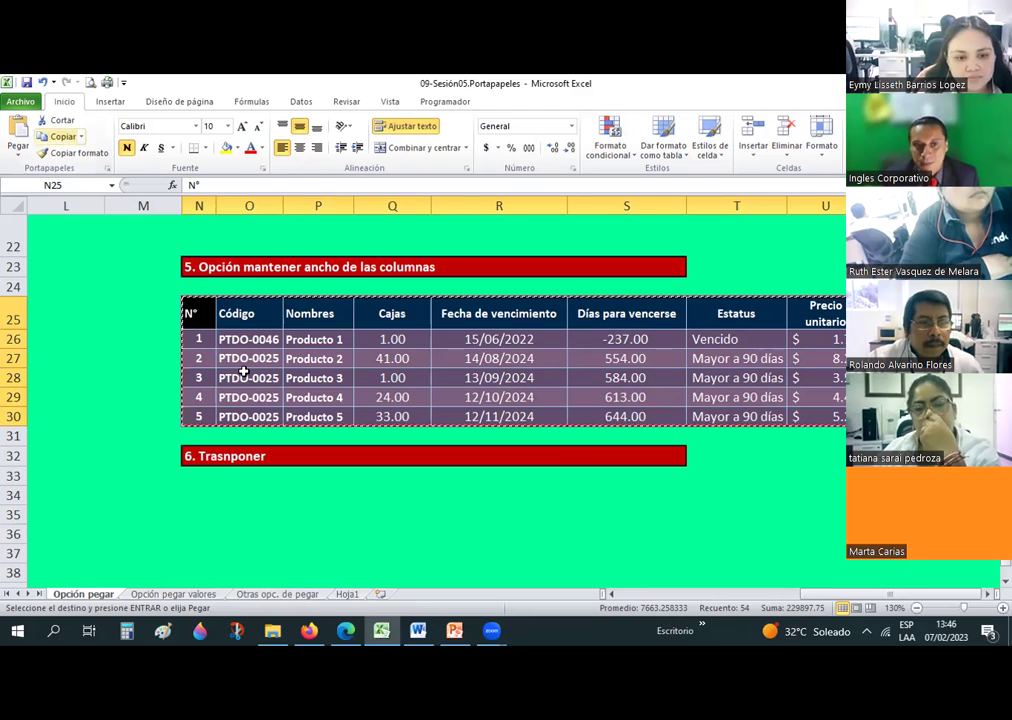
Paste the copied table transposed at N34 under the 6. Trasponer heading
{"action": "scroll", "coordinate": [194, 352], "scroll_direction": "down", "scroll_amount": 2}
{"action": "left_click", "coordinate": [194, 348]}
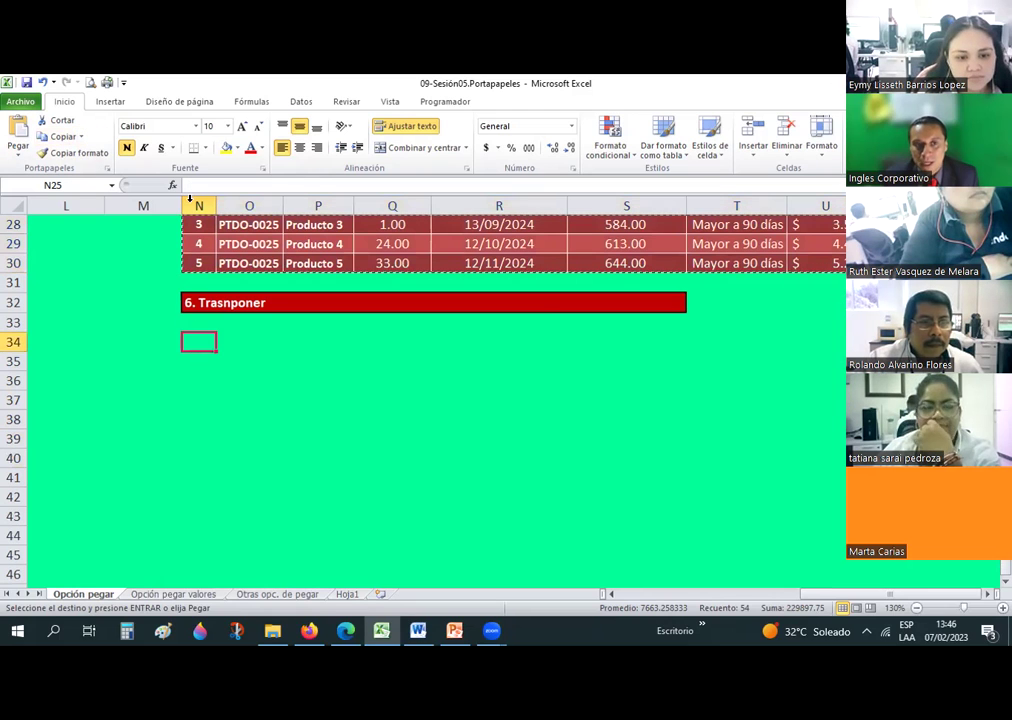
{"action": "left_click", "coordinate": [19, 158]}
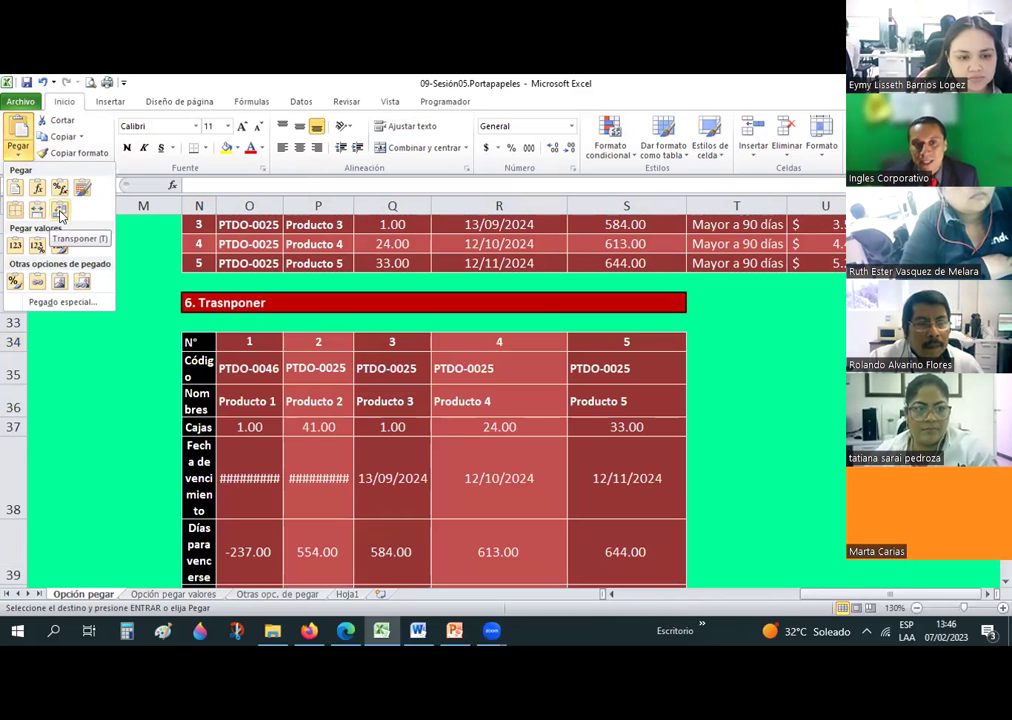
{"action": "left_click", "coordinate": [60, 215]}
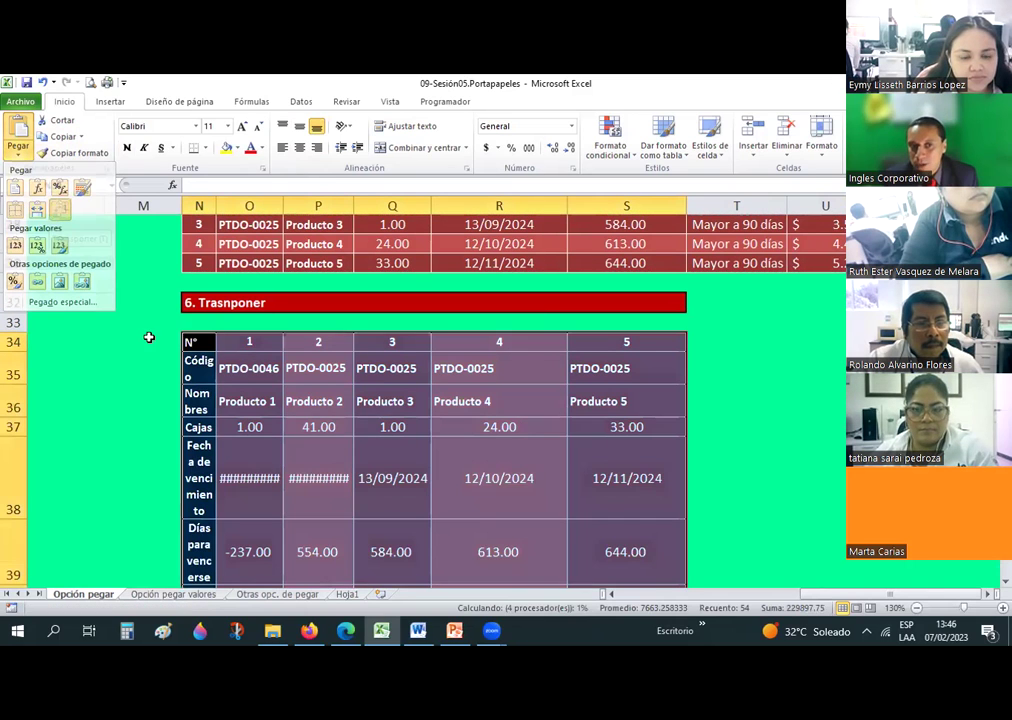
Widen column N for the labels and autofit the columns so the dates show
{"action": "left_click_drag", "start_coordinate": [212, 204], "coordinate": [347, 205]}
{"action": "double_click", "coordinate": [421, 207]}
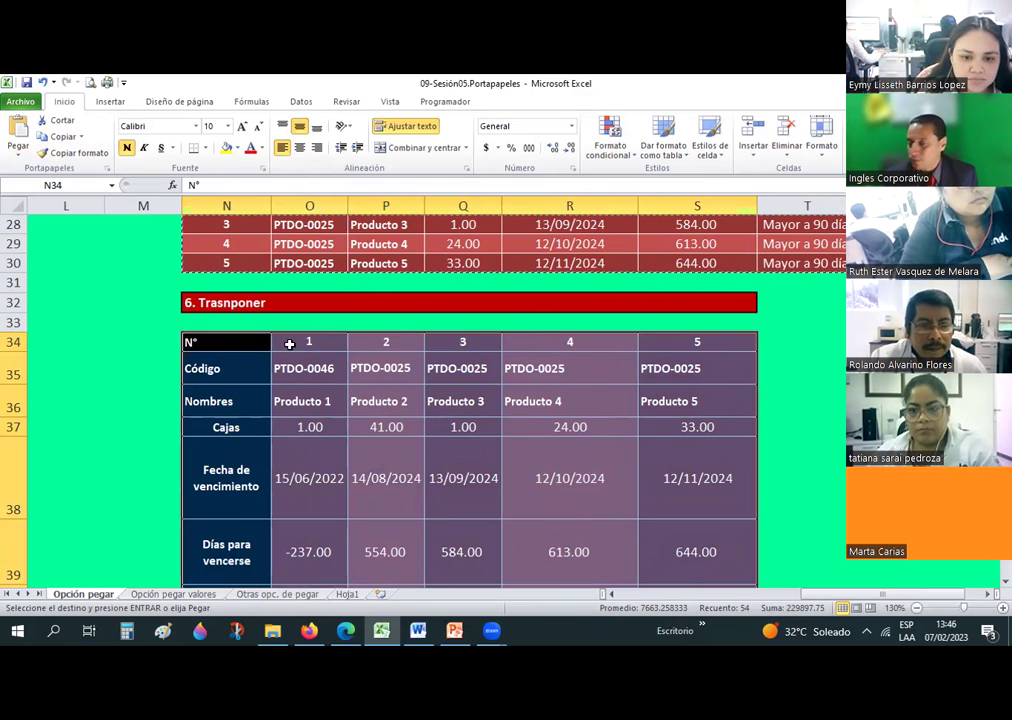
{"action": "scroll", "coordinate": [222, 298], "scroll_direction": "down", "scroll_amount": 1}
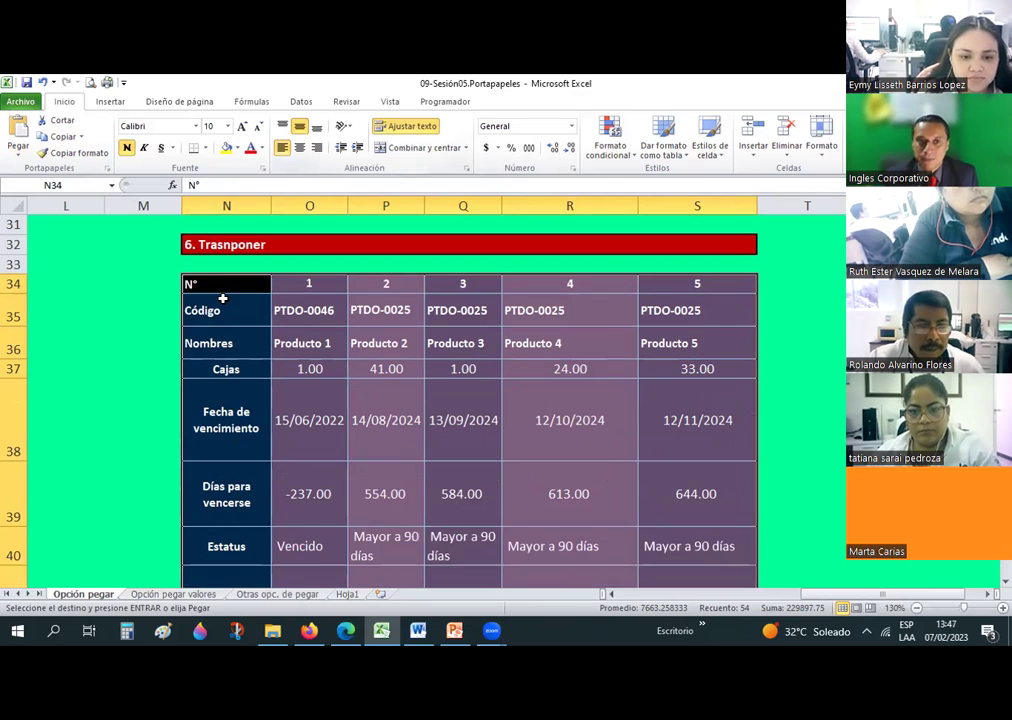
{"action": "left_click", "coordinate": [226, 296]}
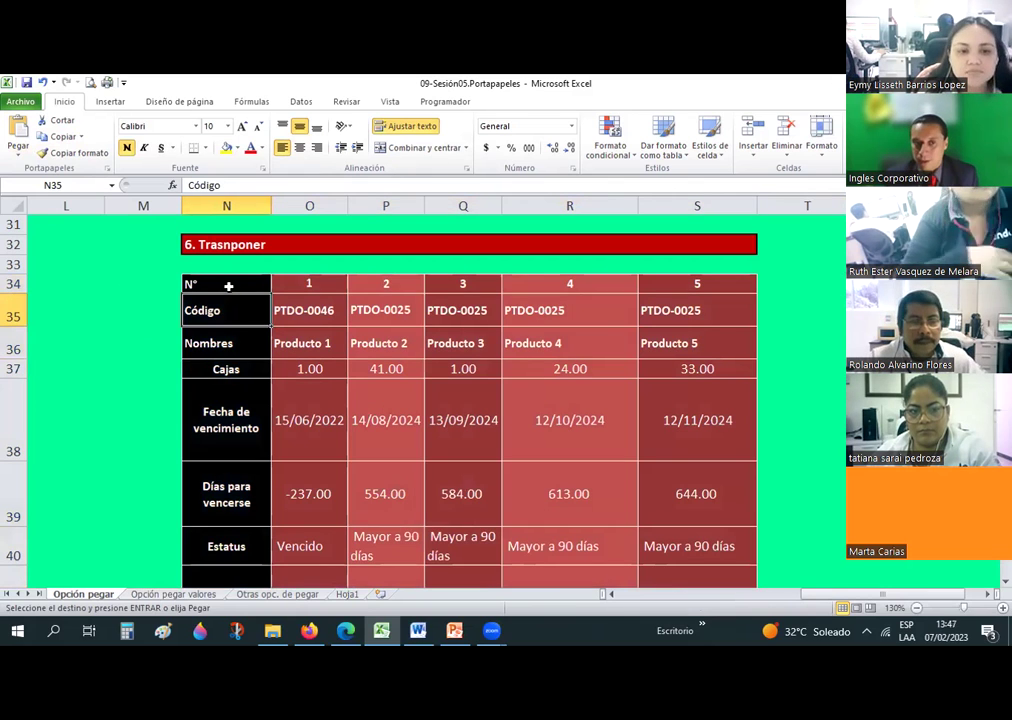
Left-align the row labels in column N of the transposed table
{"action": "left_click_drag", "start_coordinate": [226, 283], "coordinate": [226, 548]}
{"action": "scroll", "coordinate": [226, 545], "scroll_direction": "down", "scroll_amount": 1}
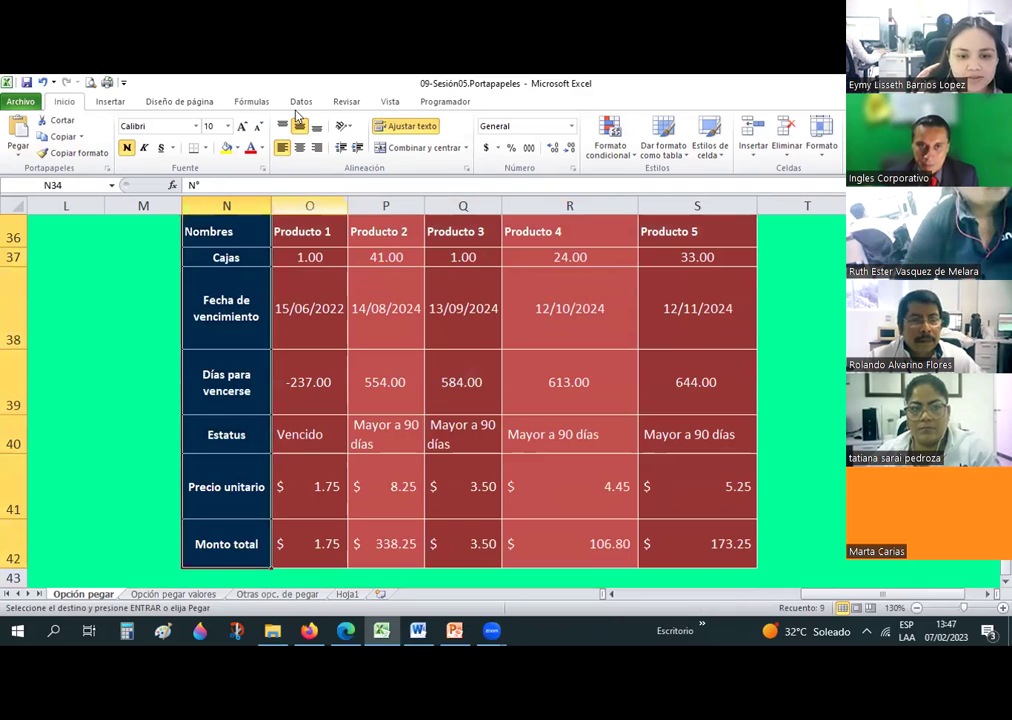
{"action": "left_click", "coordinate": [282, 149]}
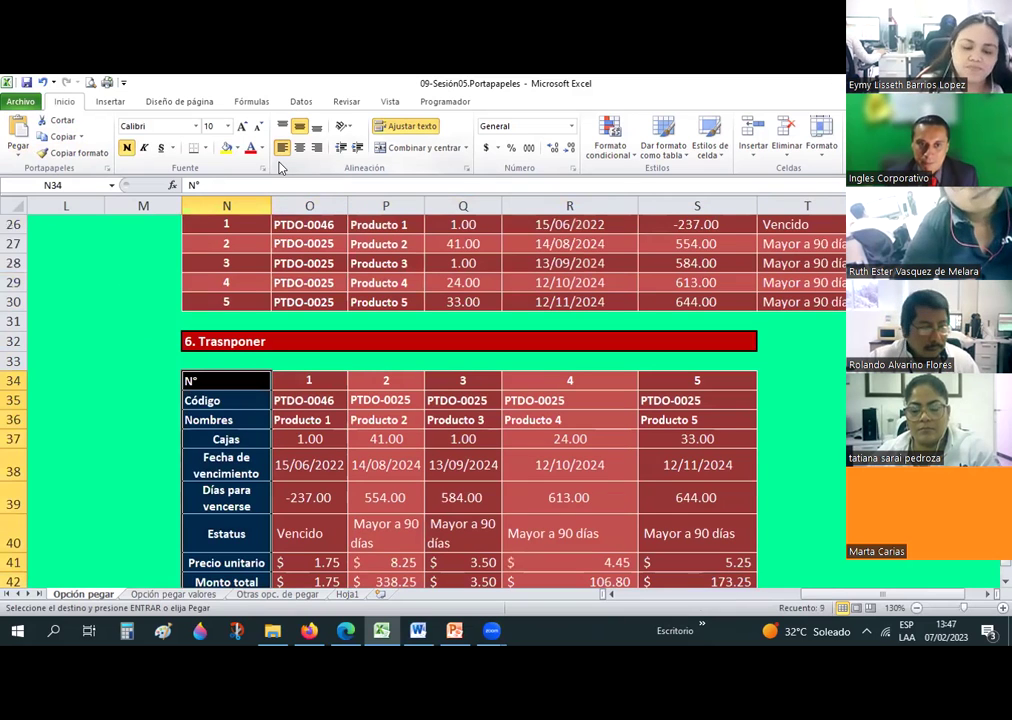
{"action": "left_click", "coordinate": [386, 465]}
Centre the transposed table's values in O34:S42
{"action": "left_click_drag", "start_coordinate": [309, 380], "coordinate": [716, 535]}
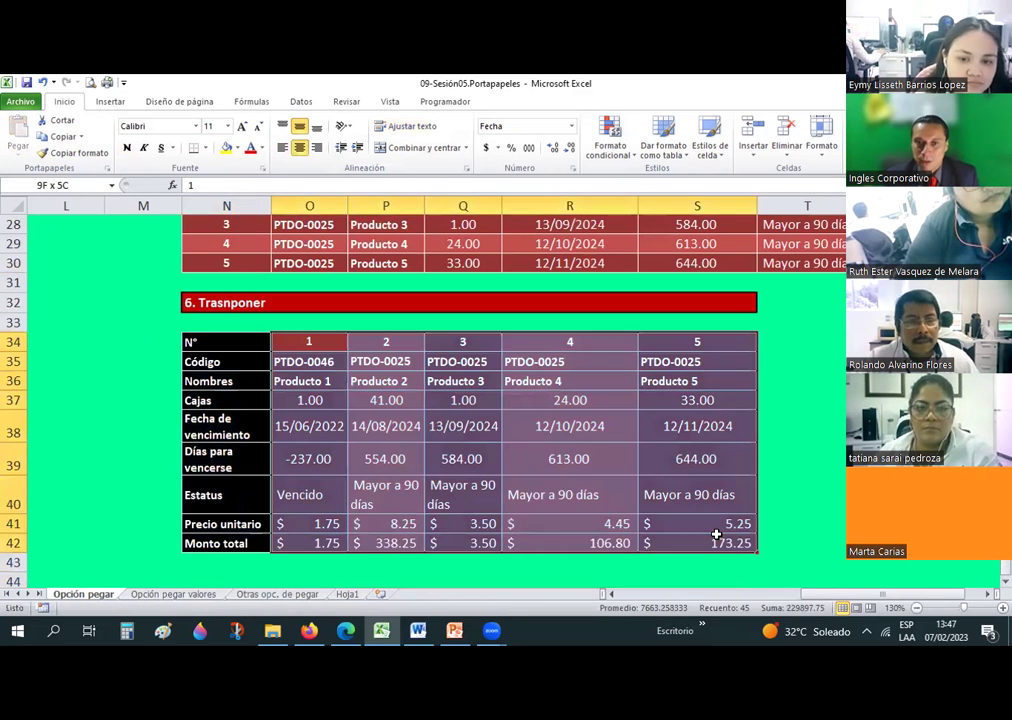
{"action": "left_click", "coordinate": [299, 148]}
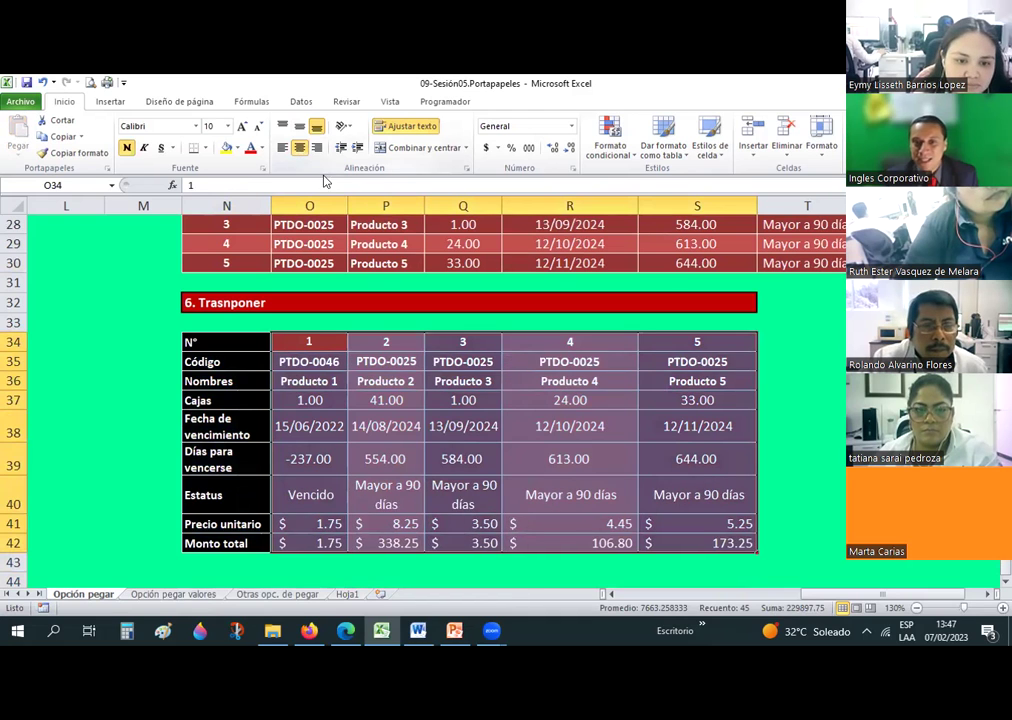
{"action": "scroll", "coordinate": [451, 353], "scroll_direction": "up", "scroll_amount": 4}
{"action": "scroll", "coordinate": [451, 353], "scroll_direction": "down", "scroll_amount": 2}
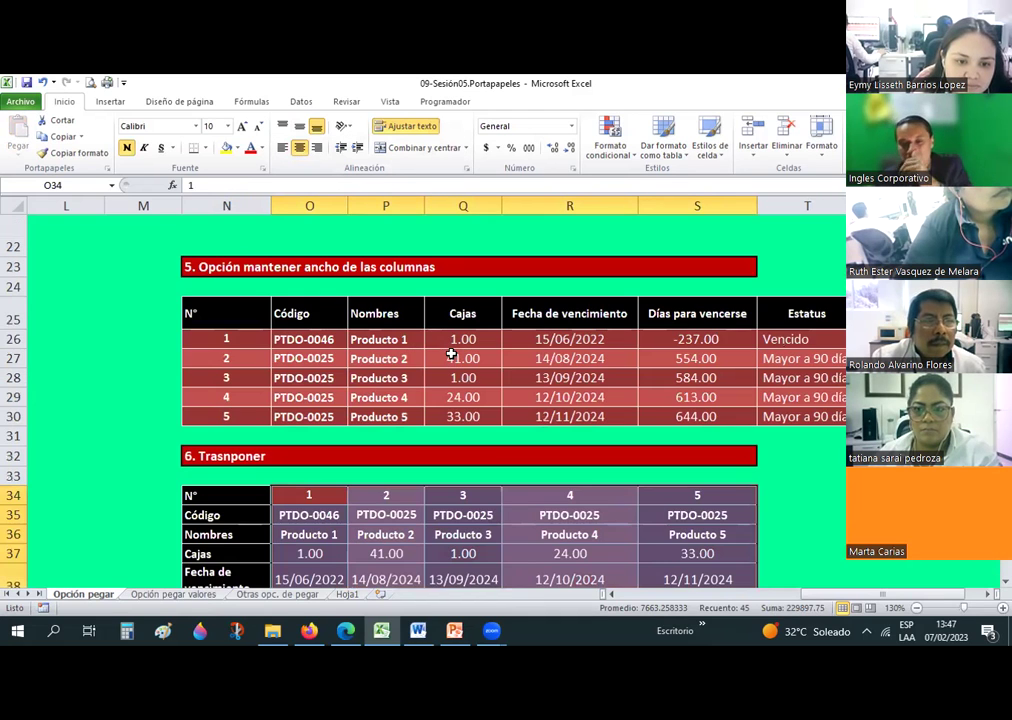
{"action": "scroll", "coordinate": [453, 353], "scroll_direction": "down", "scroll_amount": 2}
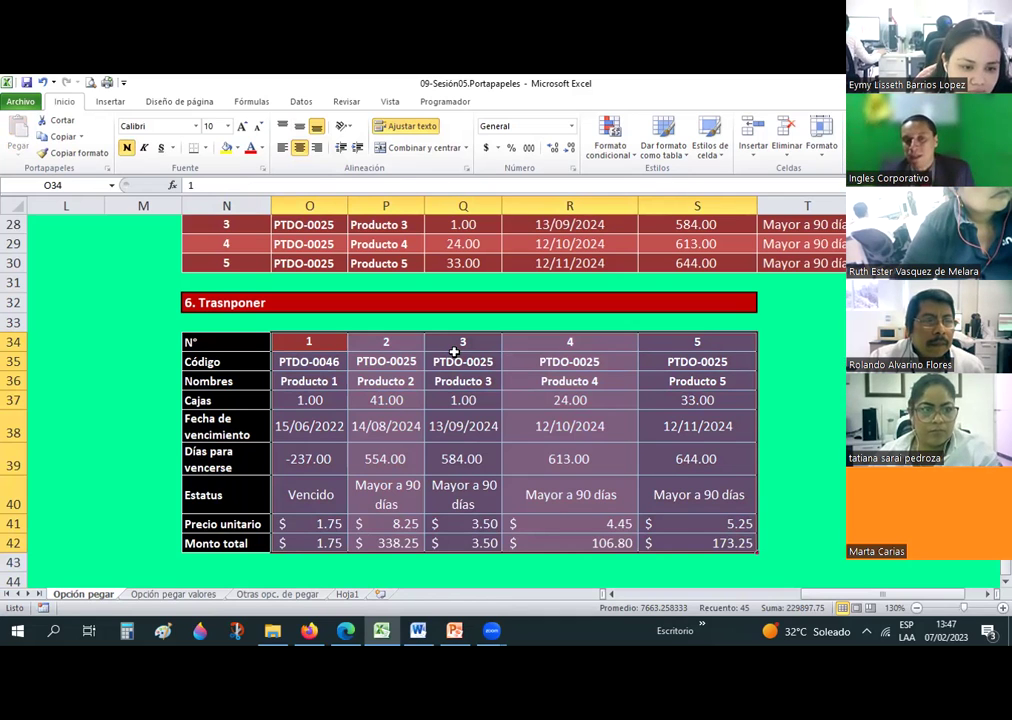
{"action": "left_click", "coordinate": [454, 353]}
{"action": "scroll", "coordinate": [563, 432], "scroll_direction": "up", "scroll_amount": 3}
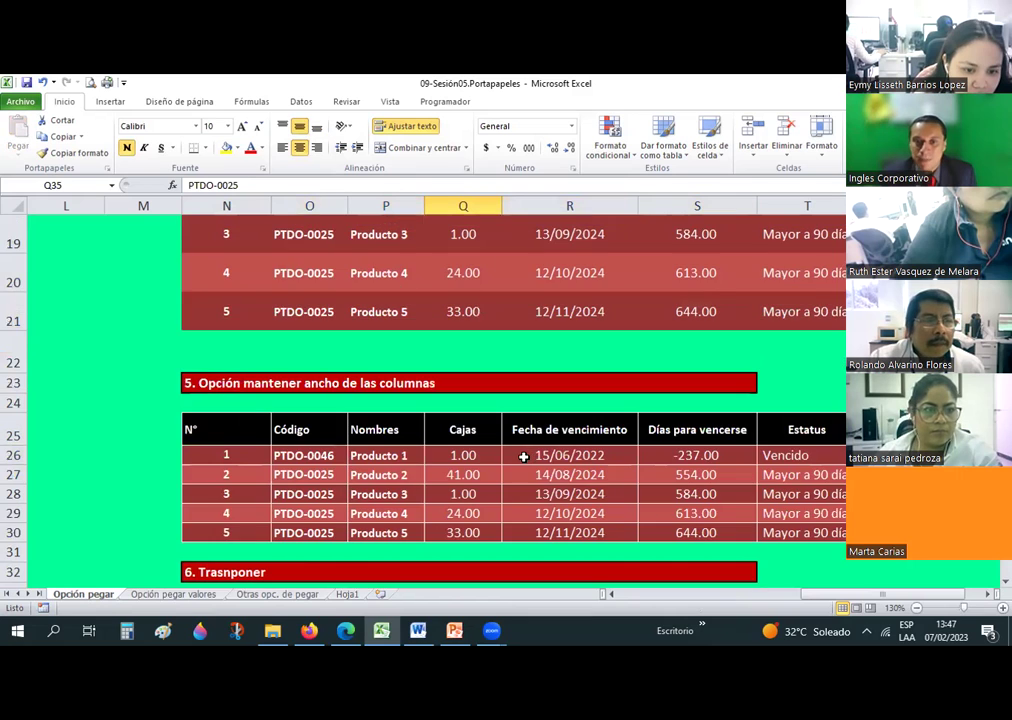
{"action": "scroll", "coordinate": [523, 457], "scroll_direction": "down", "scroll_amount": 5}
{"action": "scroll", "coordinate": [523, 457], "scroll_direction": "up", "scroll_amount": 2}
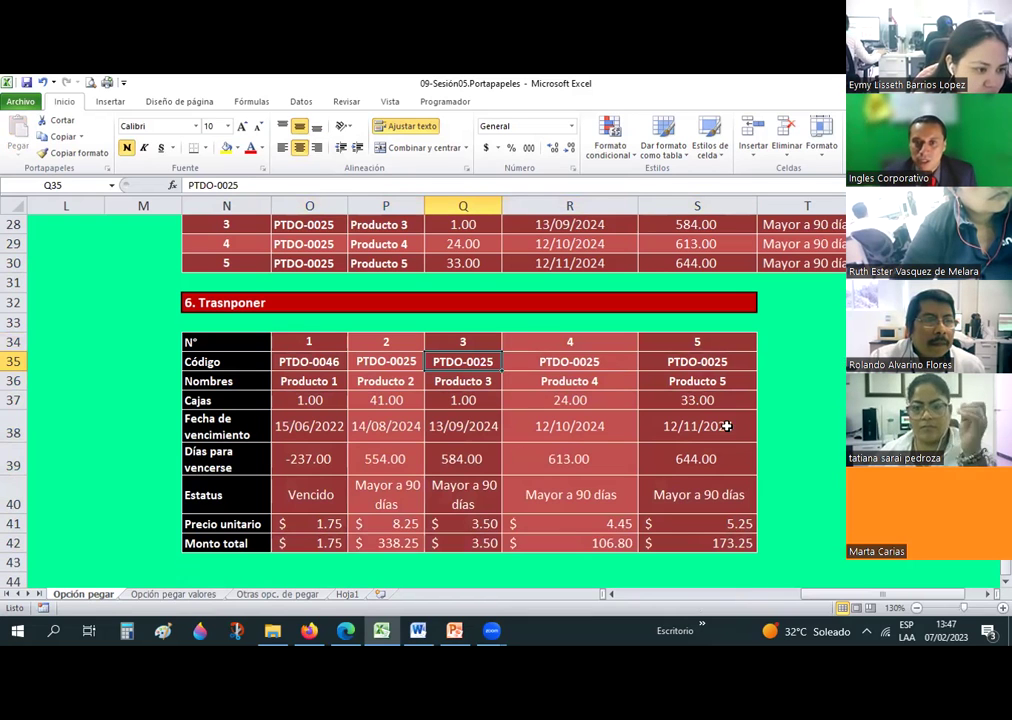
{"action": "left_click", "coordinate": [781, 402]}
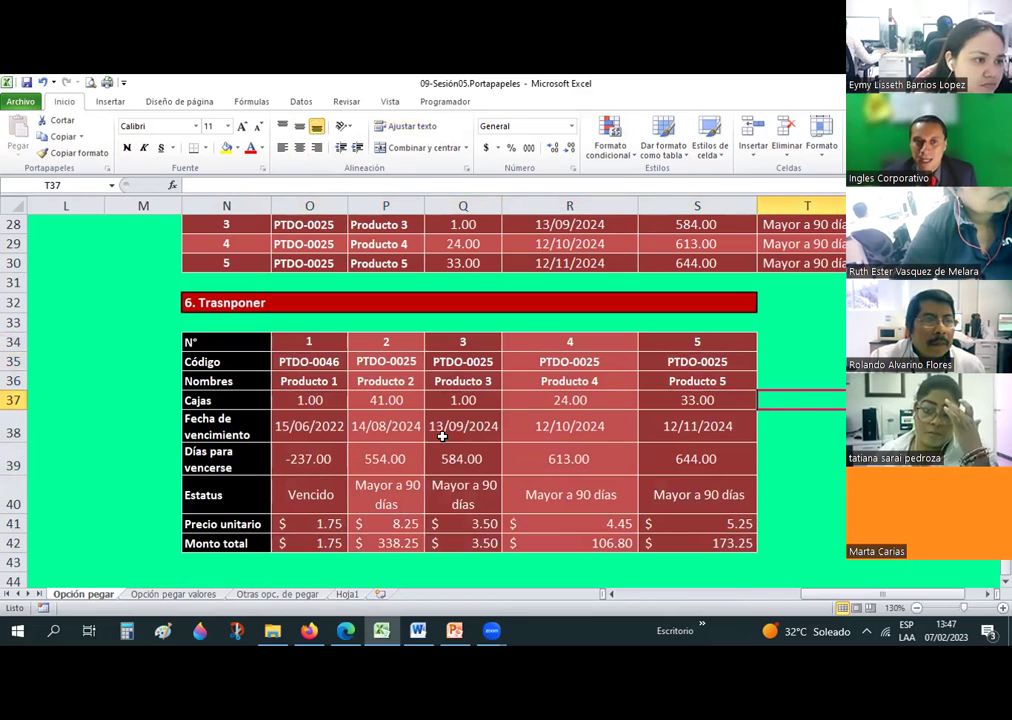
Widen the value columns, including column P, and autofit the Estatus row height
{"action": "left_click_drag", "start_coordinate": [225, 341], "coordinate": [222, 535]}
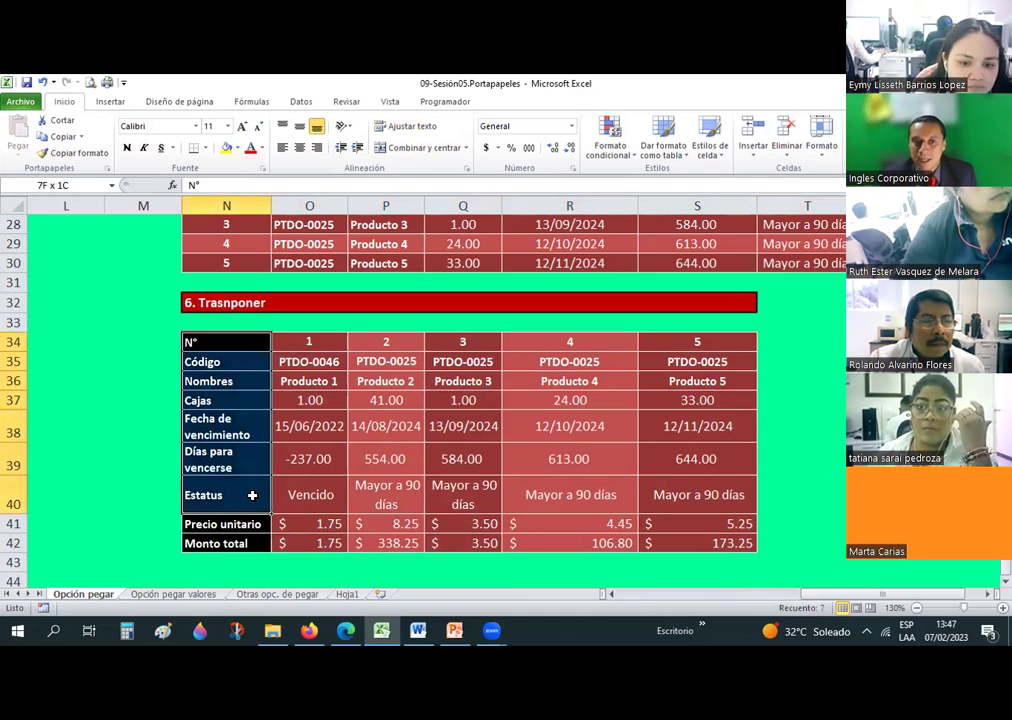
{"action": "left_click", "coordinate": [335, 362]}
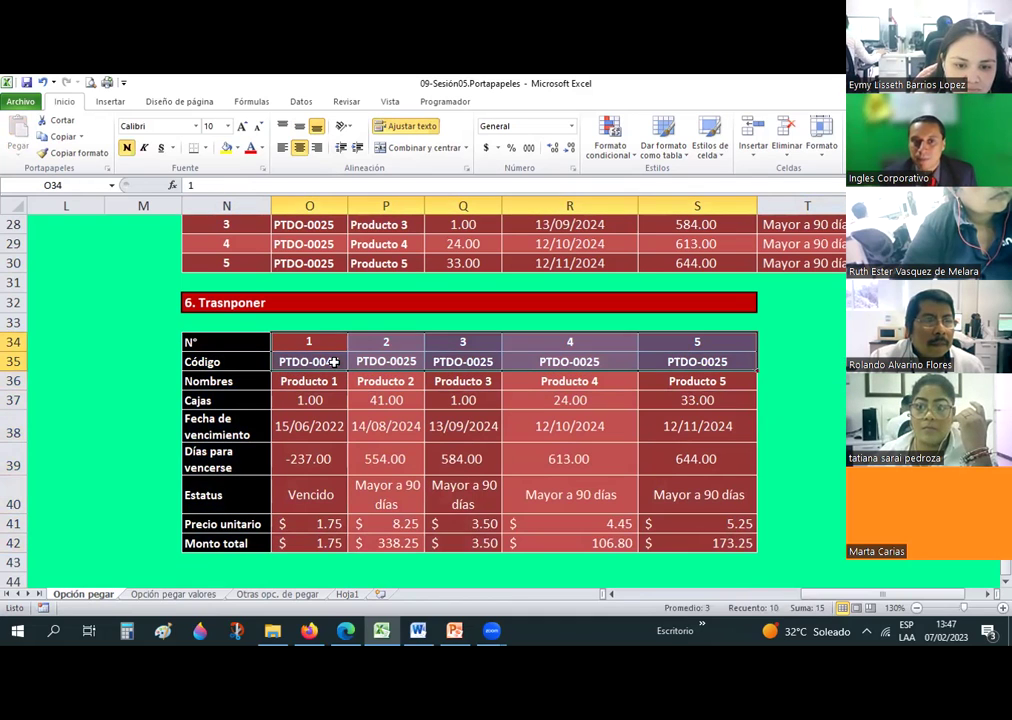
{"action": "left_click_drag", "start_coordinate": [348, 361], "coordinate": [350, 361]}
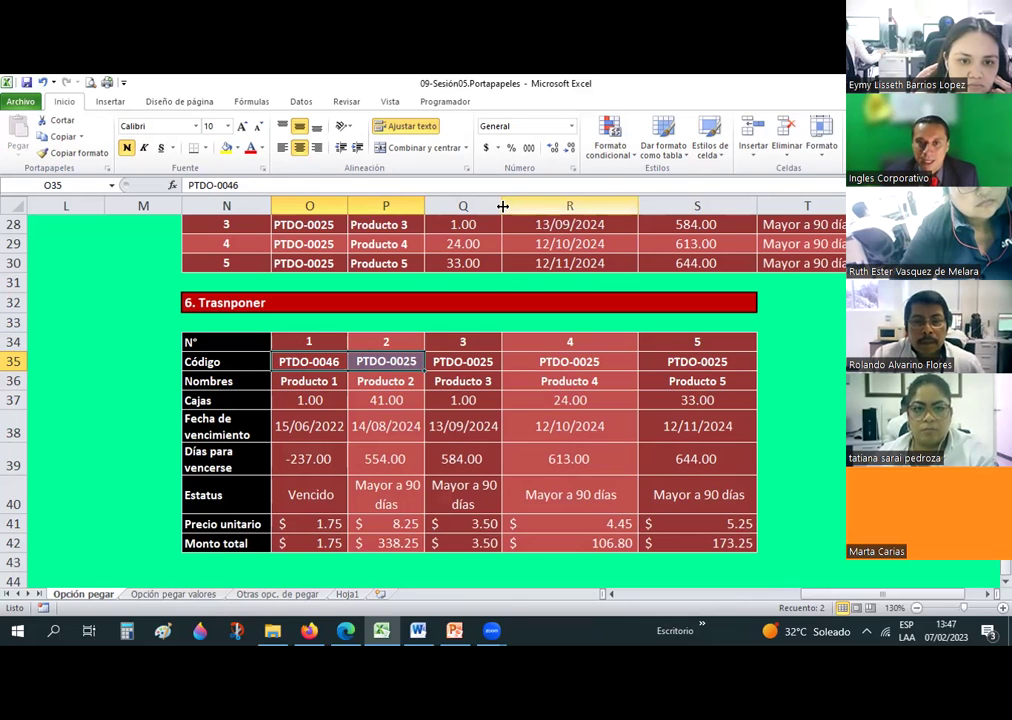
{"action": "left_click_drag", "start_coordinate": [514, 209], "coordinate": [531, 209]}
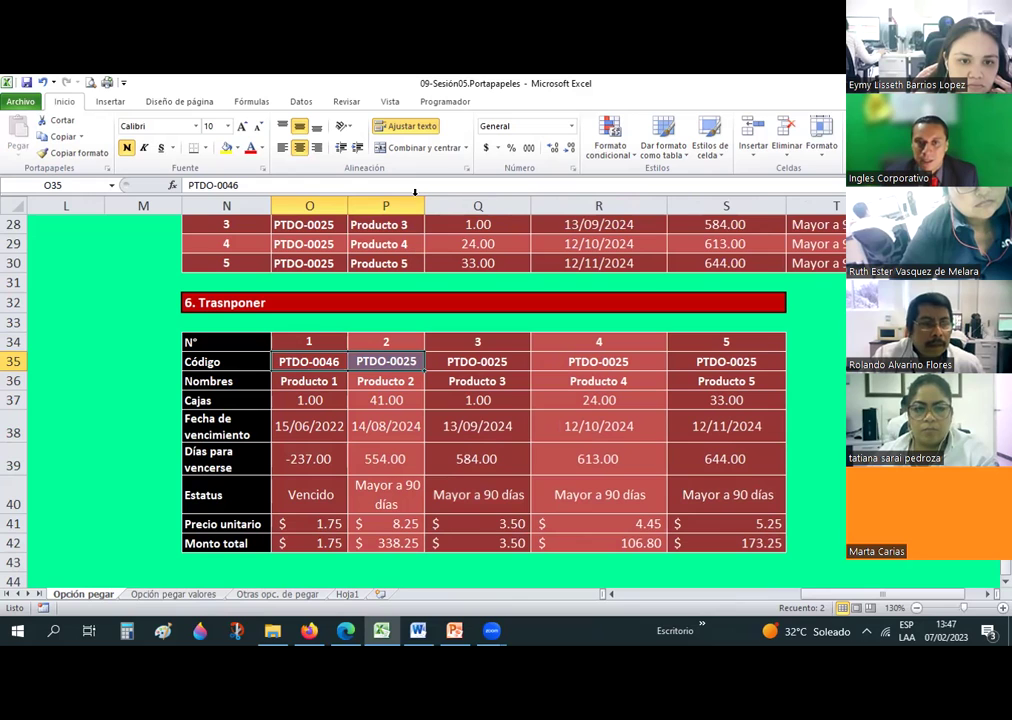
{"action": "left_click_drag", "start_coordinate": [441, 204], "coordinate": [467, 204]}
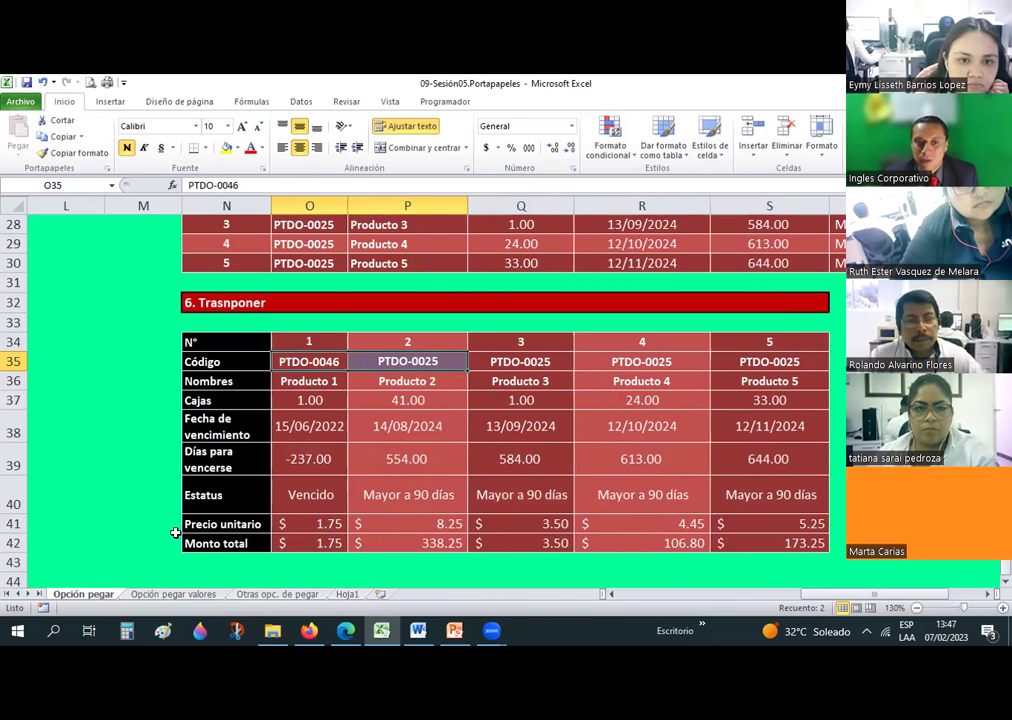
{"action": "double_click", "coordinate": [6, 514]}
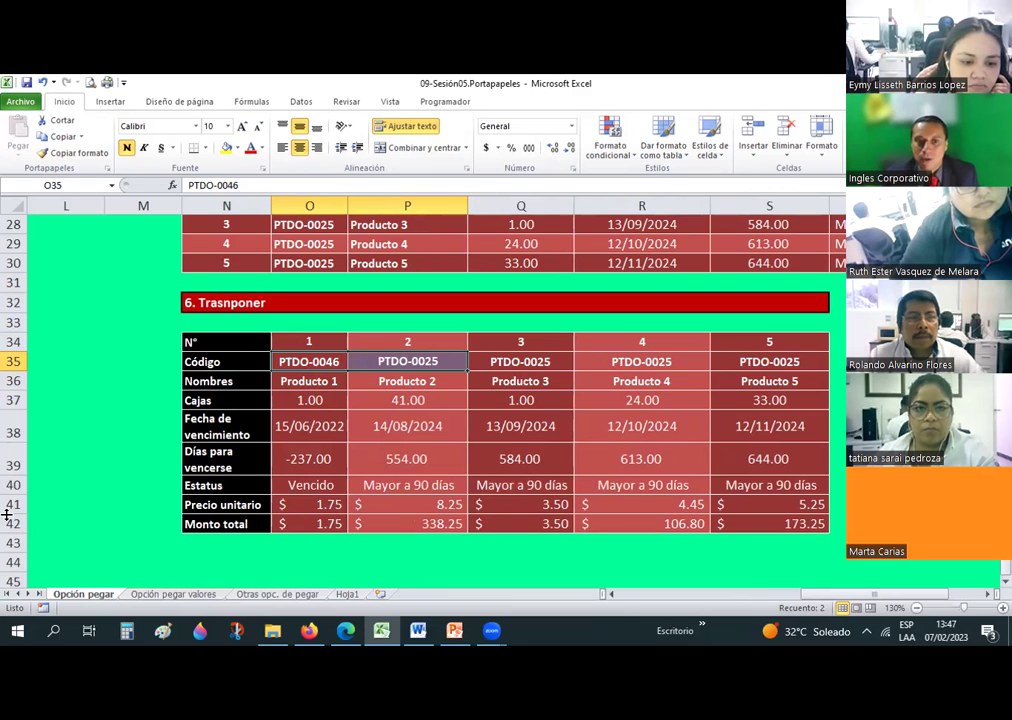
{"action": "scroll", "coordinate": [314, 485], "scroll_direction": "up", "scroll_amount": 2}
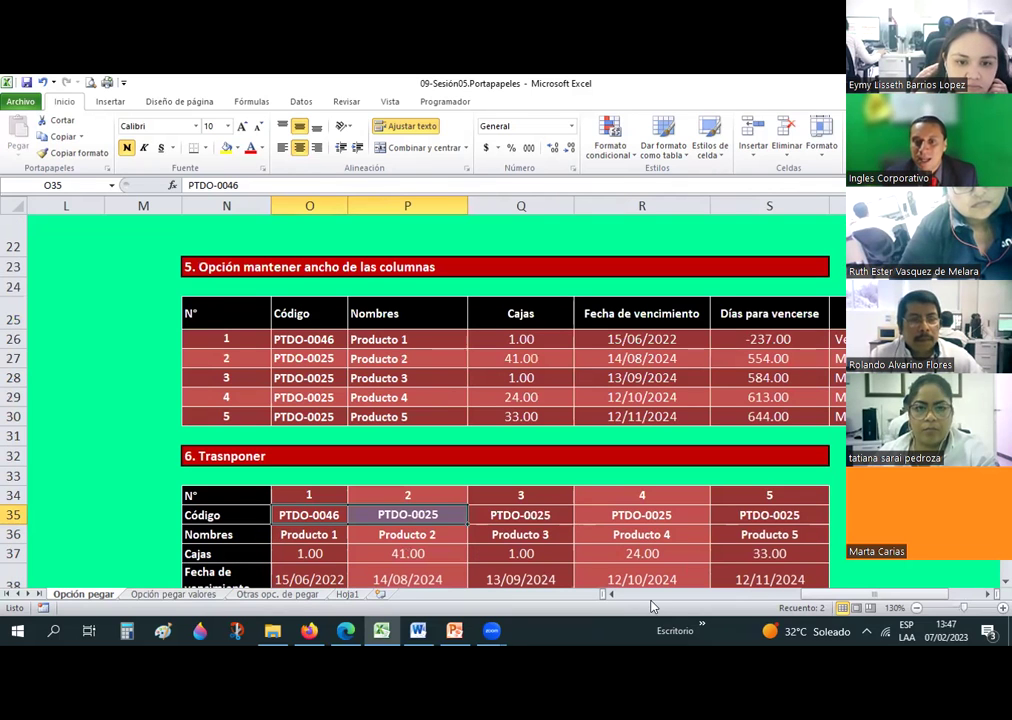
{"action": "key", "text": "ctrl+z"}
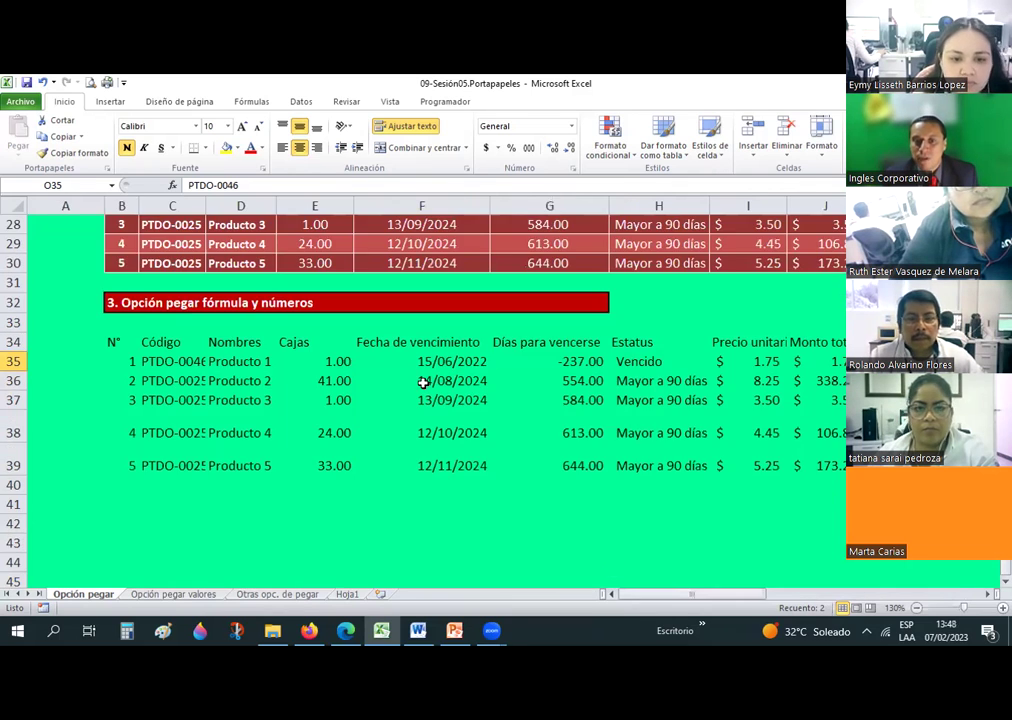
{"action": "left_click_drag", "start_coordinate": [705, 594], "coordinate": [805, 581]}
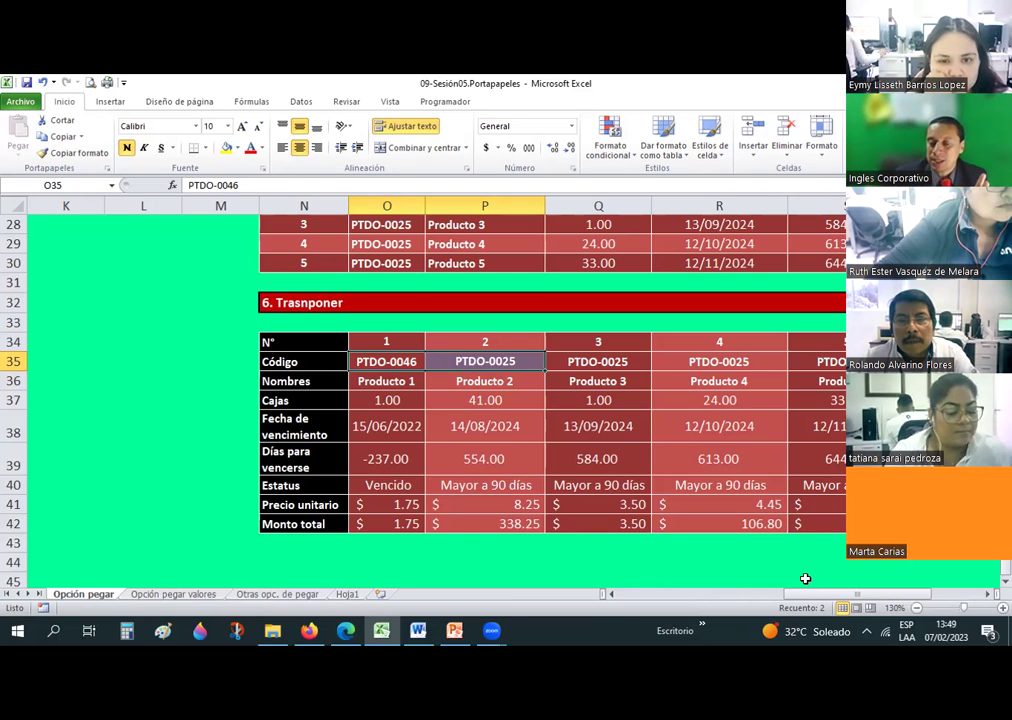
{"action": "left_click", "coordinate": [806, 577]}
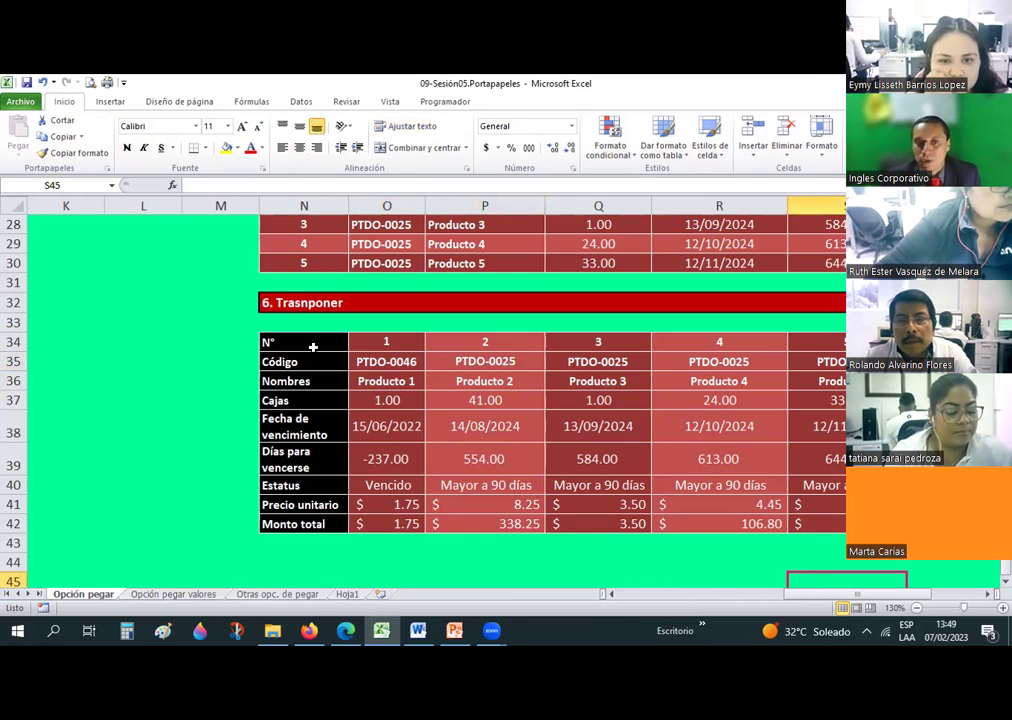
{"action": "left_click_drag", "start_coordinate": [303, 341], "coordinate": [395, 362]}
{"action": "key", "text": "ctrl+a"}
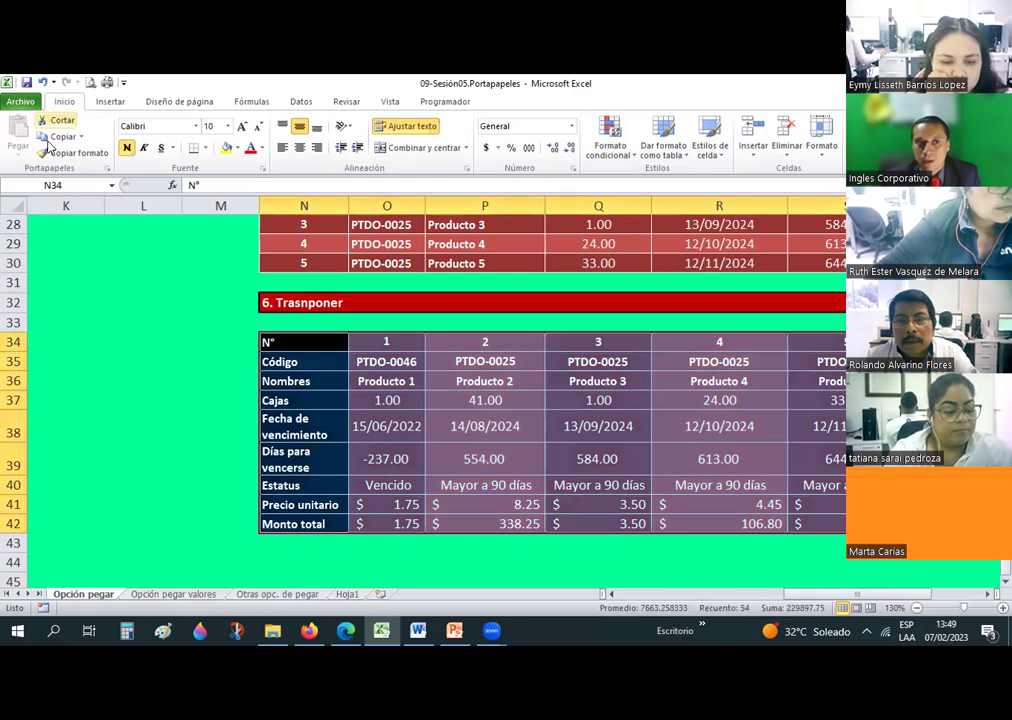
{"action": "key", "text": "ctrl+c"}
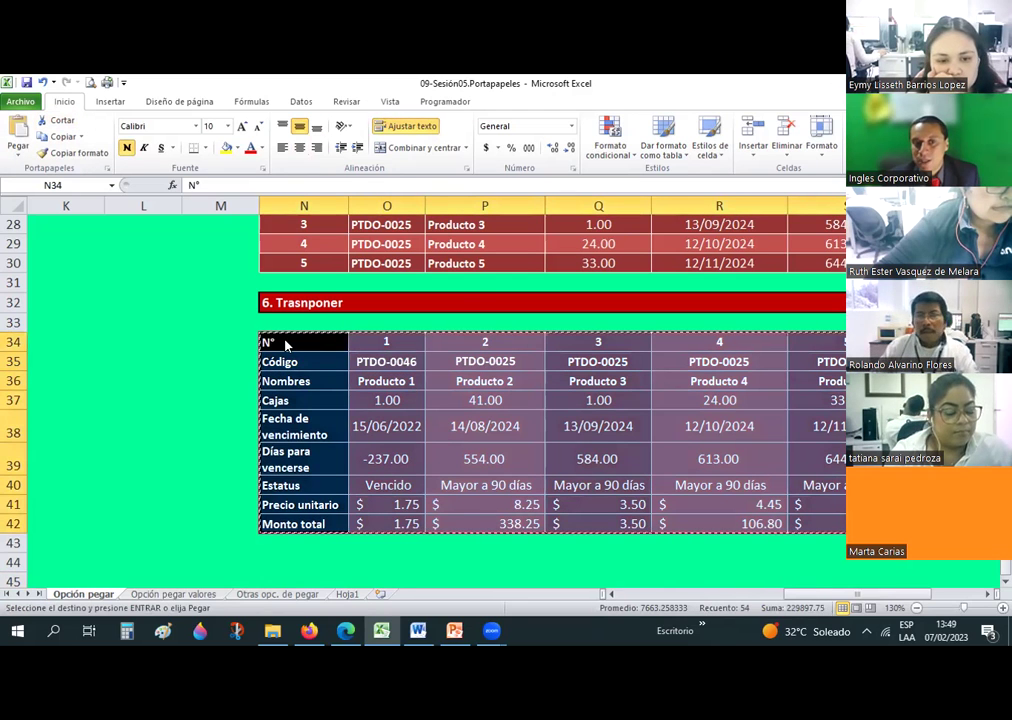
{"action": "right_click", "coordinate": [333, 438]}
{"action": "left_click", "coordinate": [338, 422]}
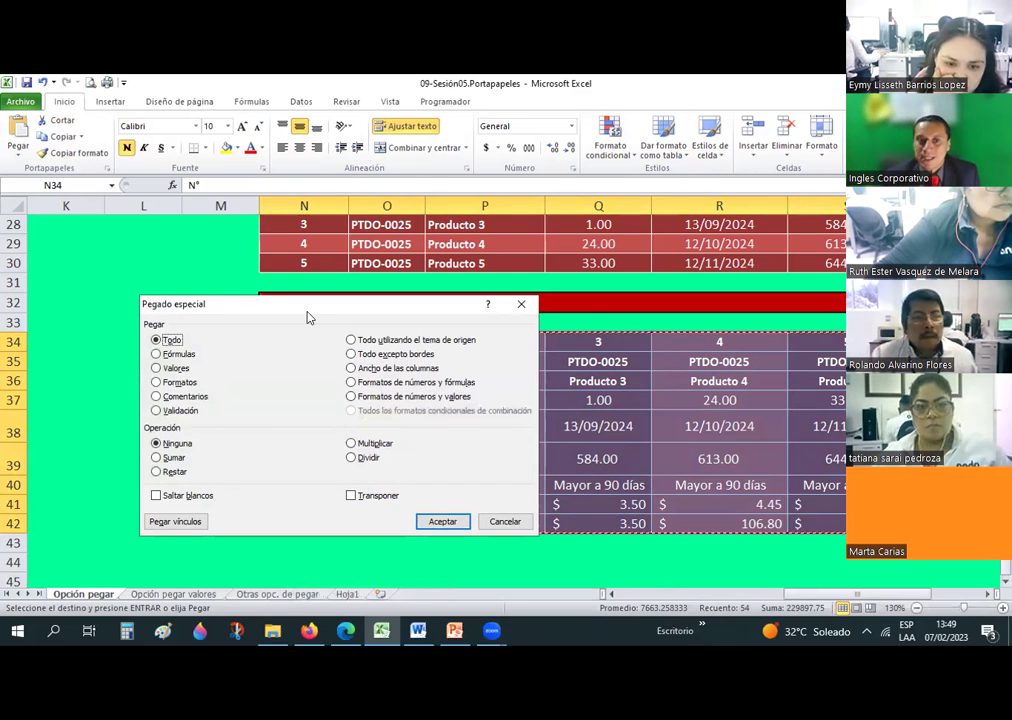
{"action": "left_click_drag", "start_coordinate": [308, 305], "coordinate": [532, 180]}
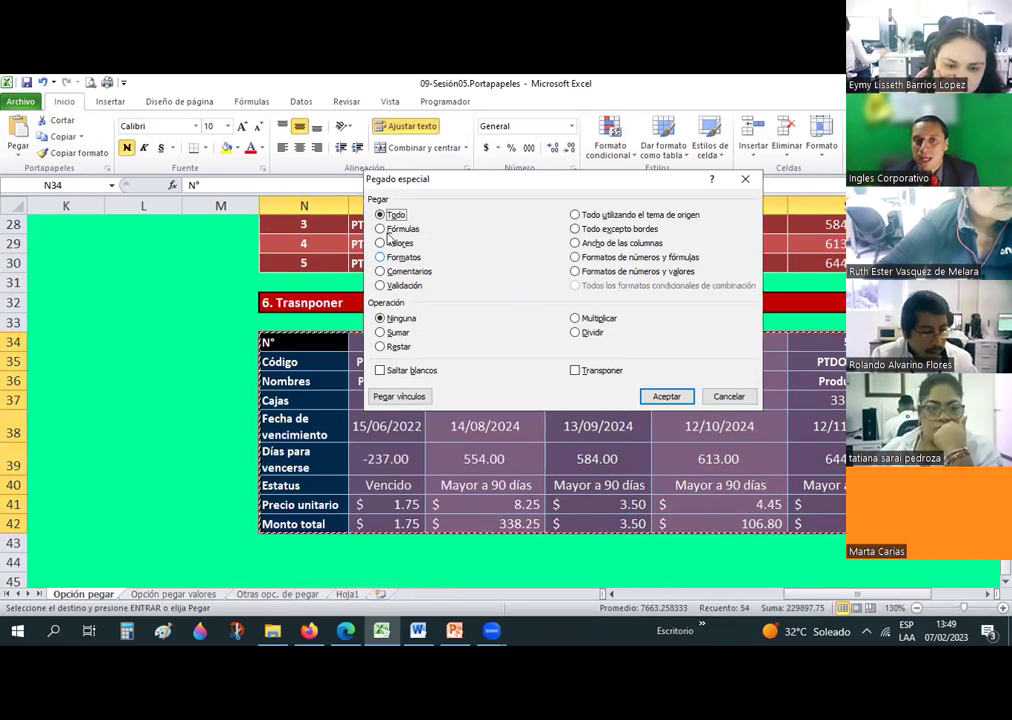
{"action": "left_click", "coordinate": [389, 229]}
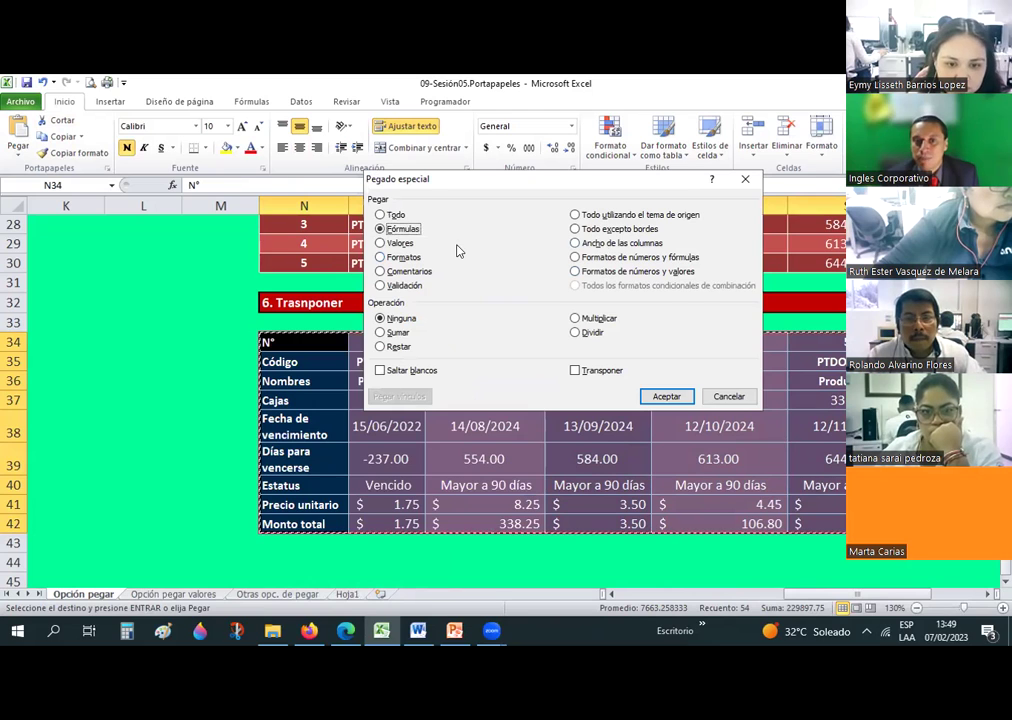
{"action": "key", "text": "h"}
{"action": "key", "text": "v"}
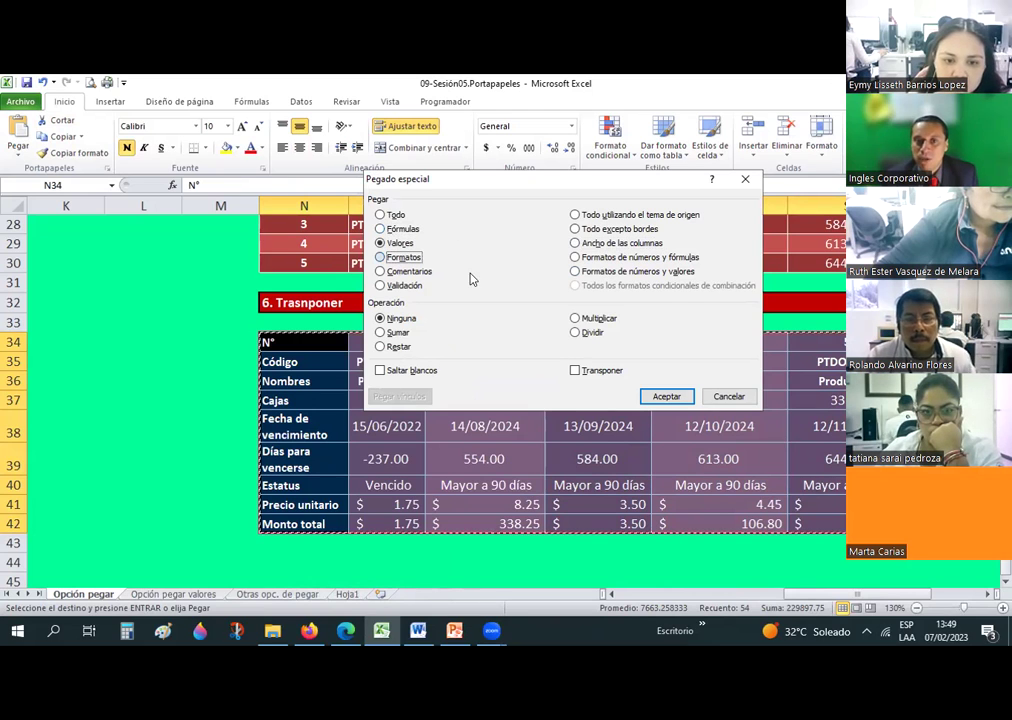
{"action": "left_click", "coordinate": [424, 270]}
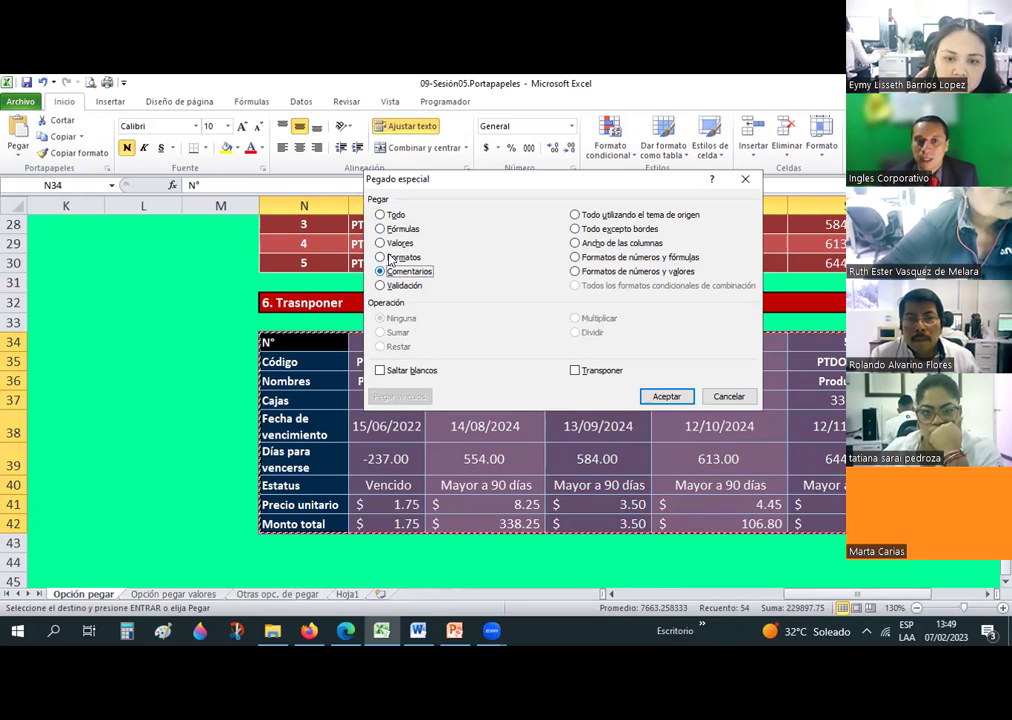
{"action": "left_click", "coordinate": [381, 216]}
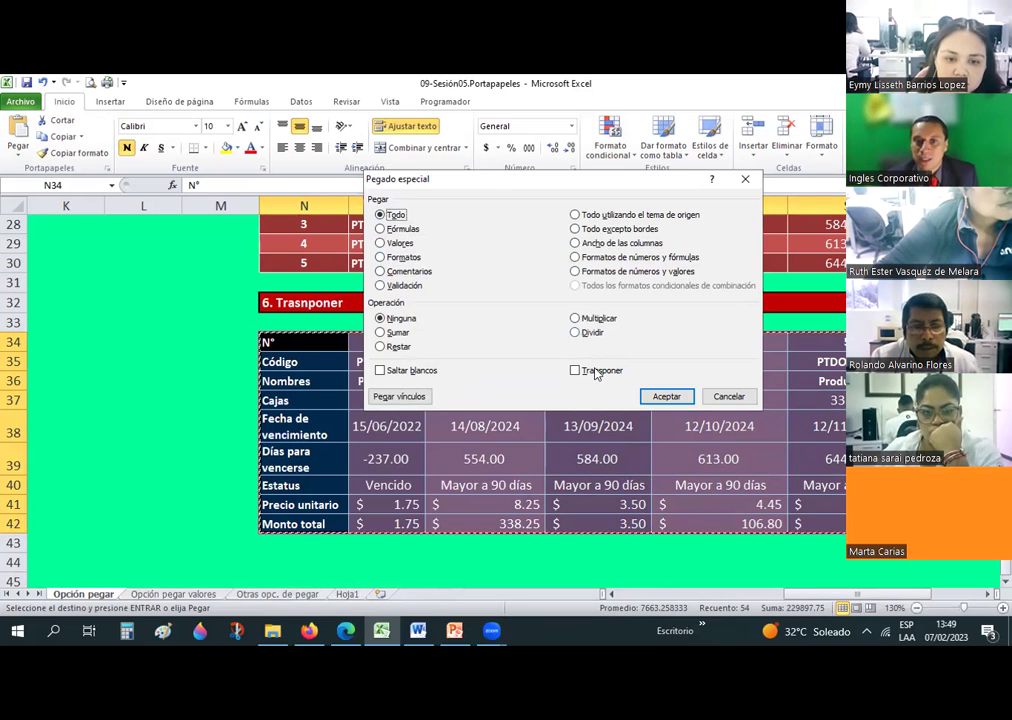
{"action": "left_click", "coordinate": [405, 371]}
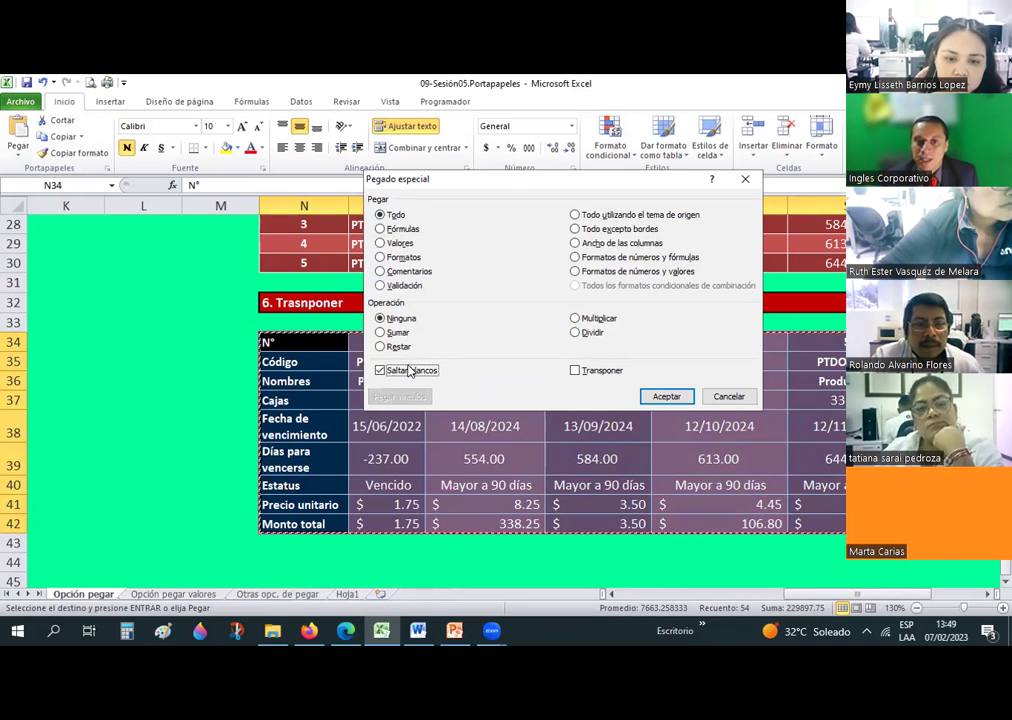
{"action": "key", "text": "space"}
{"action": "key", "text": "alt+e"}
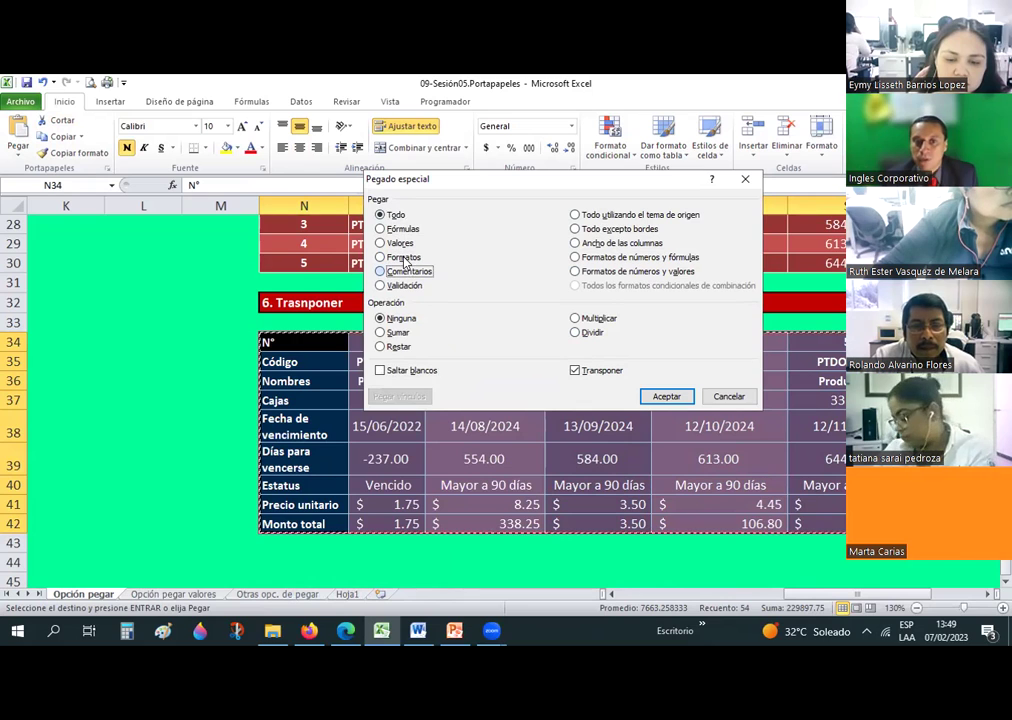
{"action": "left_click", "coordinate": [452, 258]}
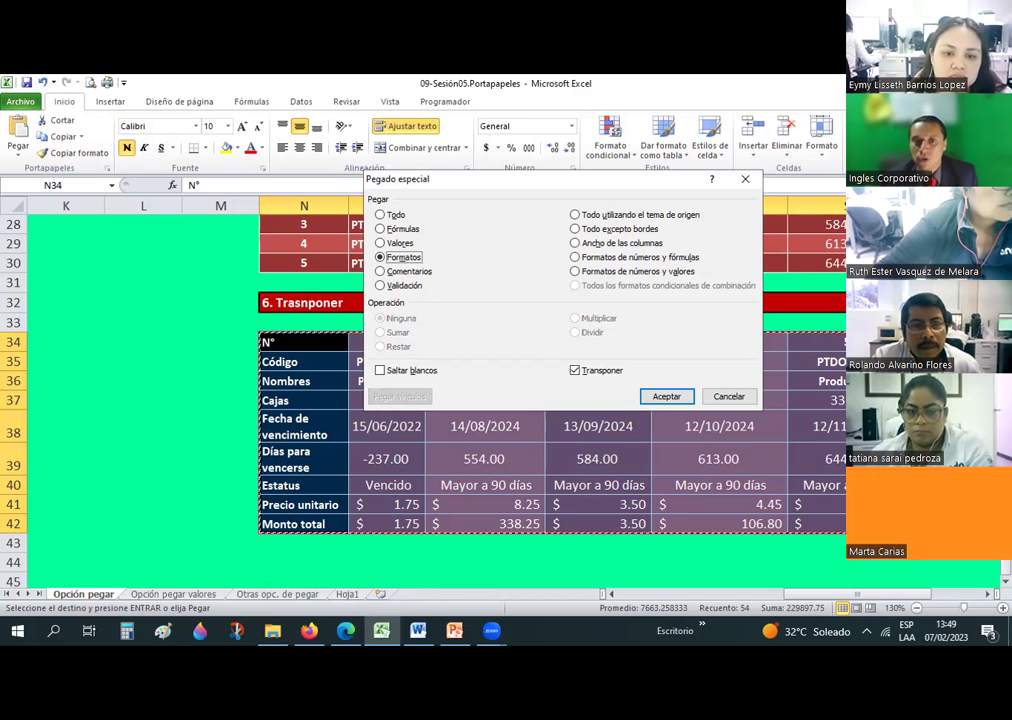
{"action": "left_click", "coordinate": [575, 370]}
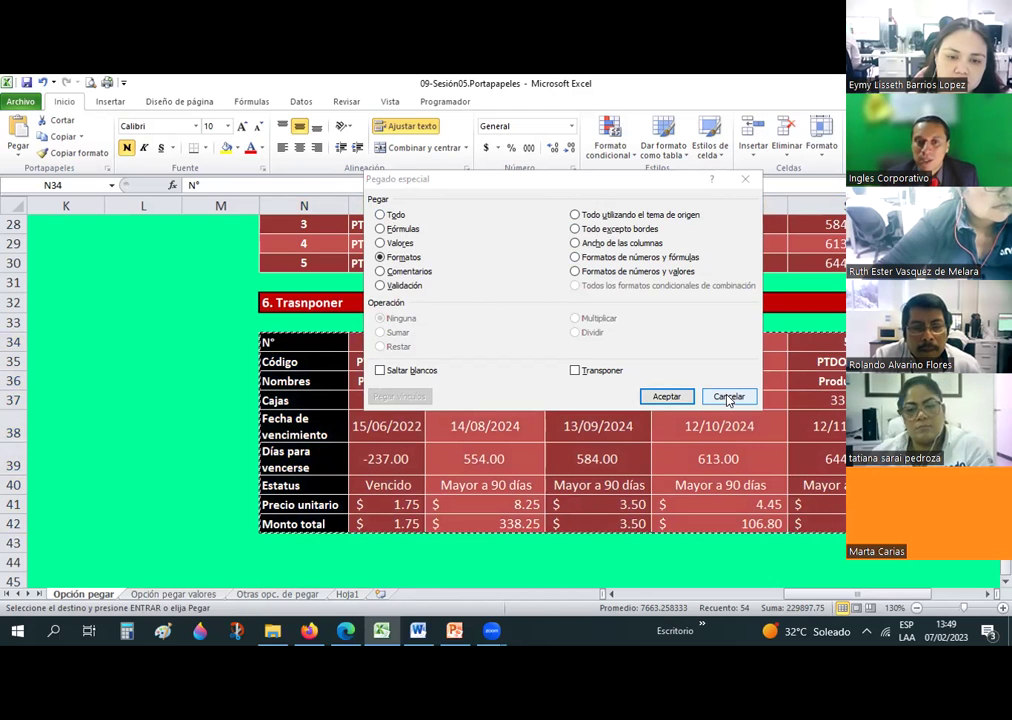
{"action": "scroll", "coordinate": [368, 406], "scroll_direction": "down", "scroll_amount": 4}
{"action": "left_click", "coordinate": [310, 360]}
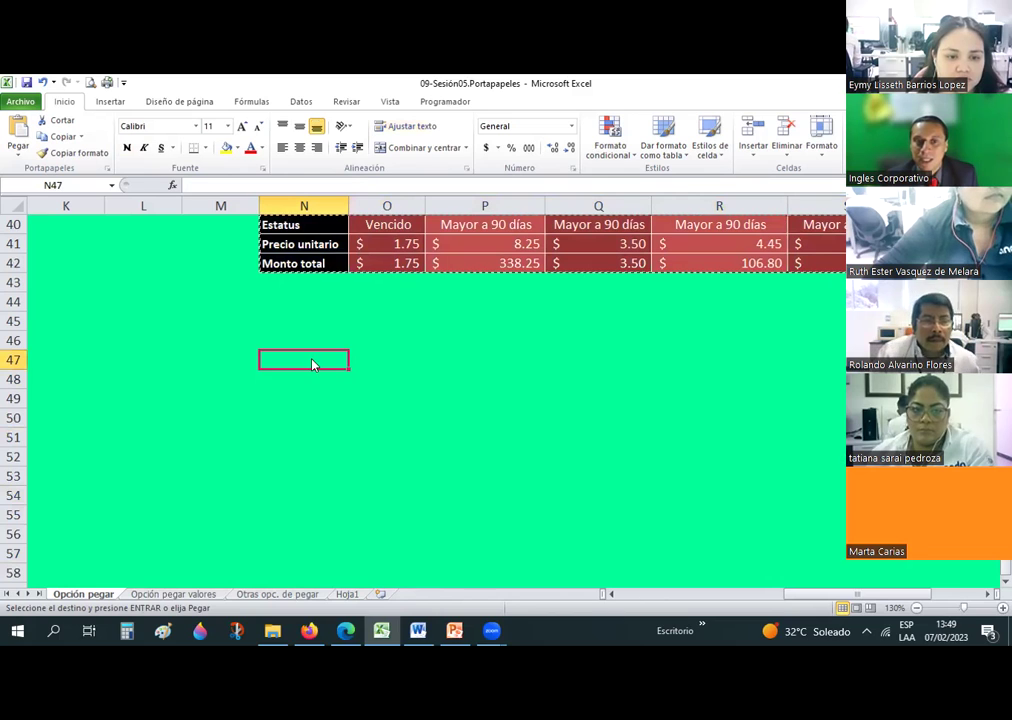
{"action": "key", "text": "shift+F10"}
{"action": "key", "text": "Return"}
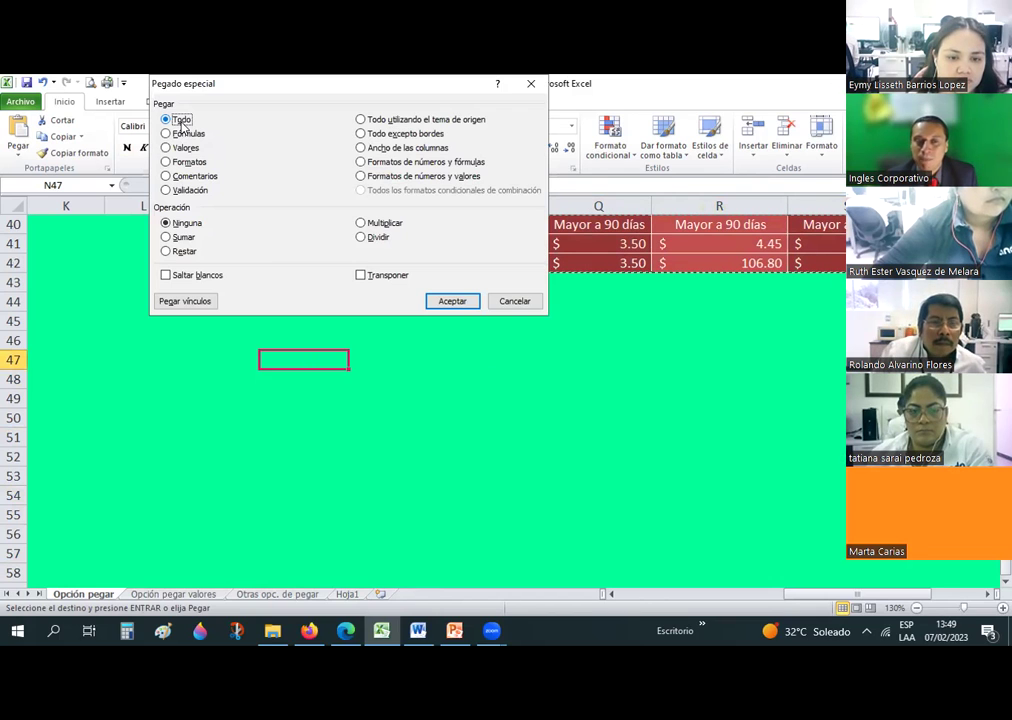
{"action": "left_click", "coordinate": [167, 133]}
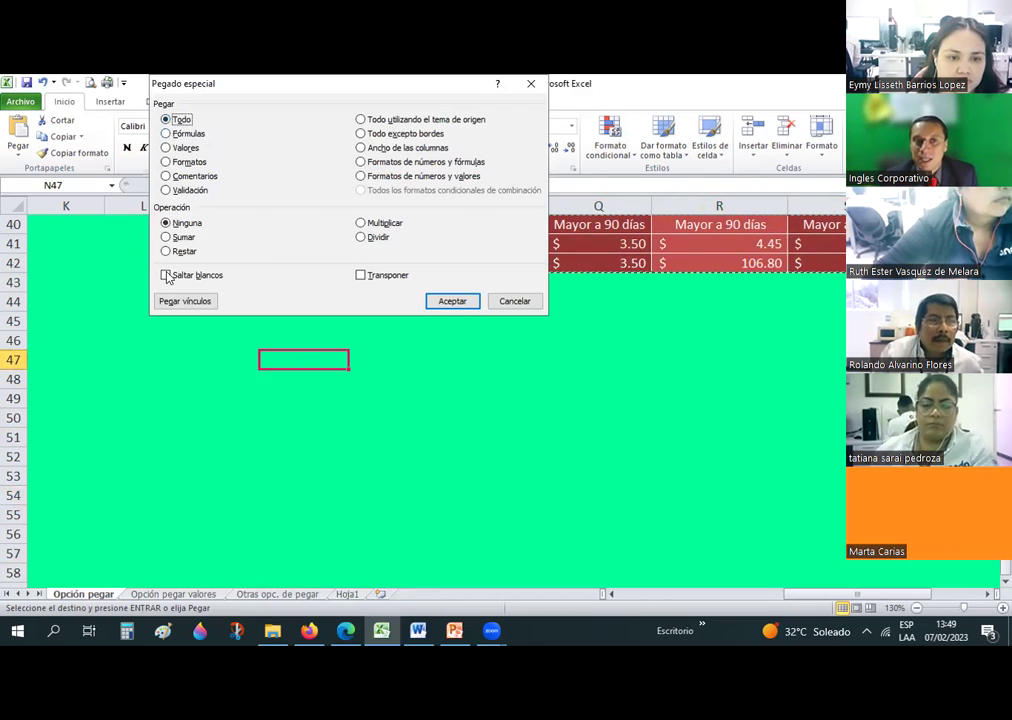
{"action": "left_click", "coordinate": [452, 301]}
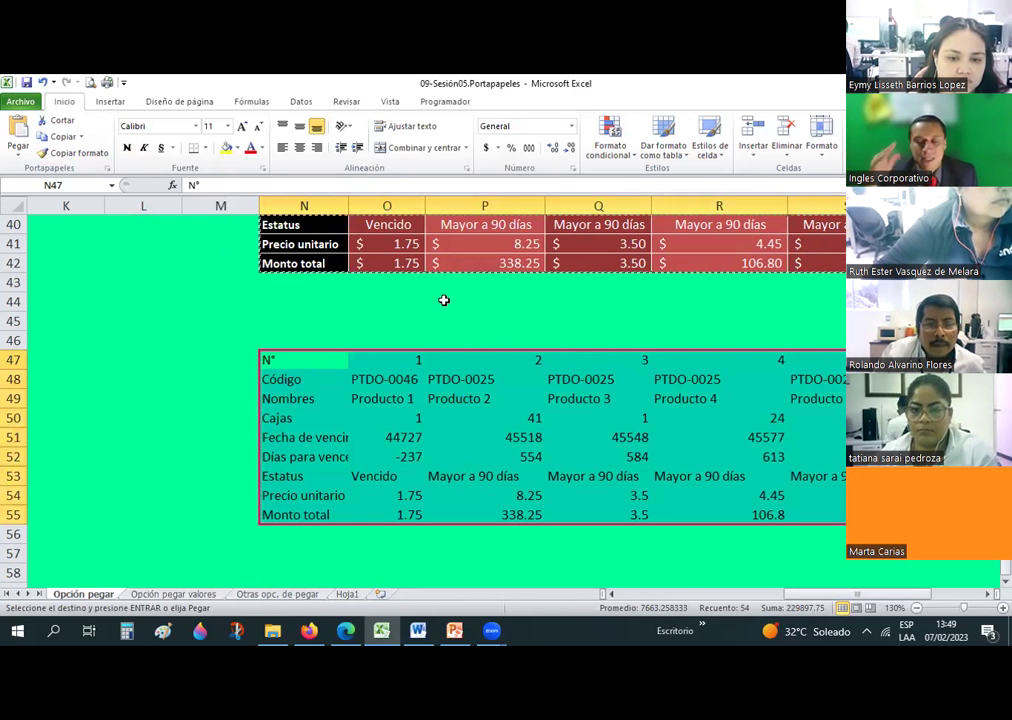
{"action": "key", "text": "Delete"}
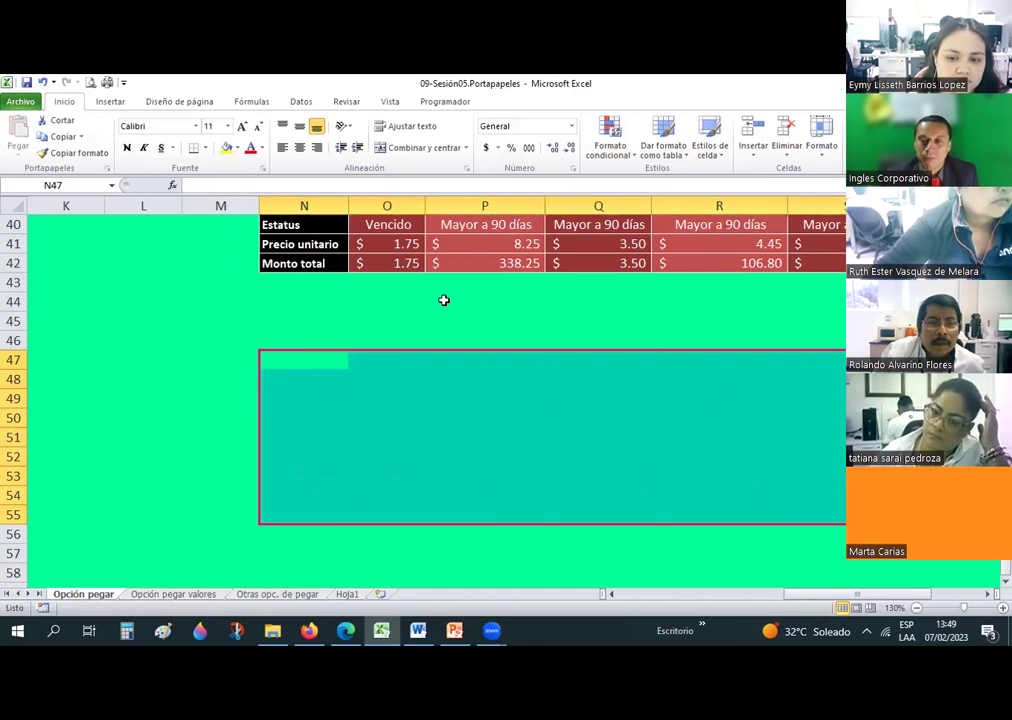
{"action": "key", "text": "ctrl+z"}
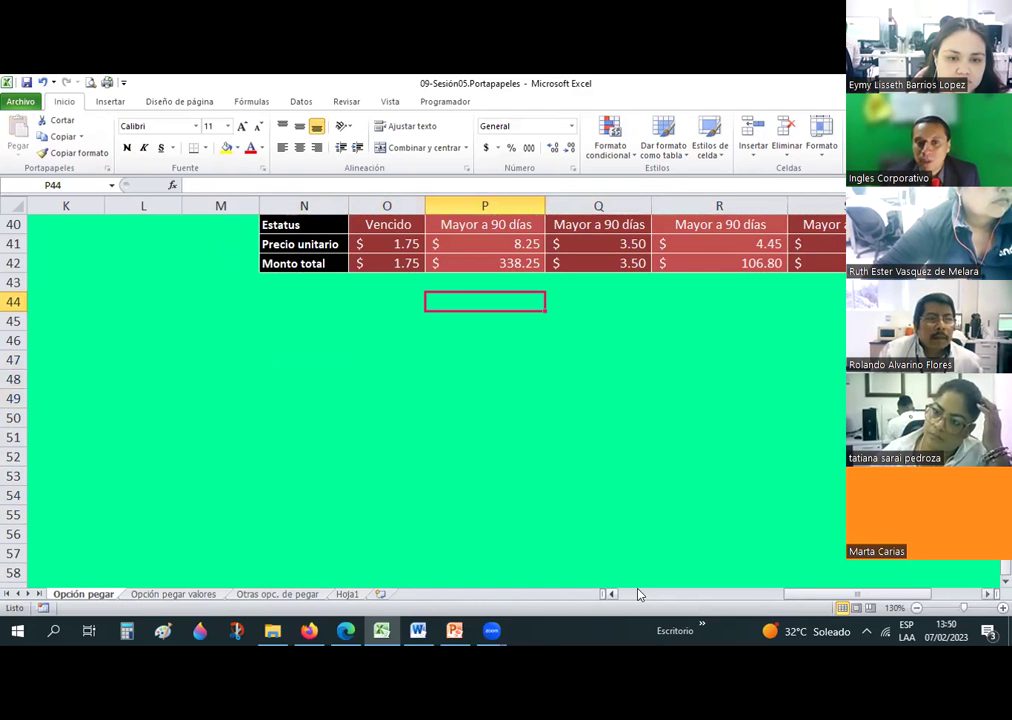
Copy the block from A1 covering all example tables, then reselect Tabla origen B6:J11
{"action": "scroll", "coordinate": [468, 467], "scroll_direction": "up", "scroll_amount": 5}
{"action": "scroll", "coordinate": [468, 467], "scroll_direction": "left", "scroll_amount": 5}
{"action": "scroll", "coordinate": [468, 467], "scroll_direction": "up", "scroll_amount": 8}
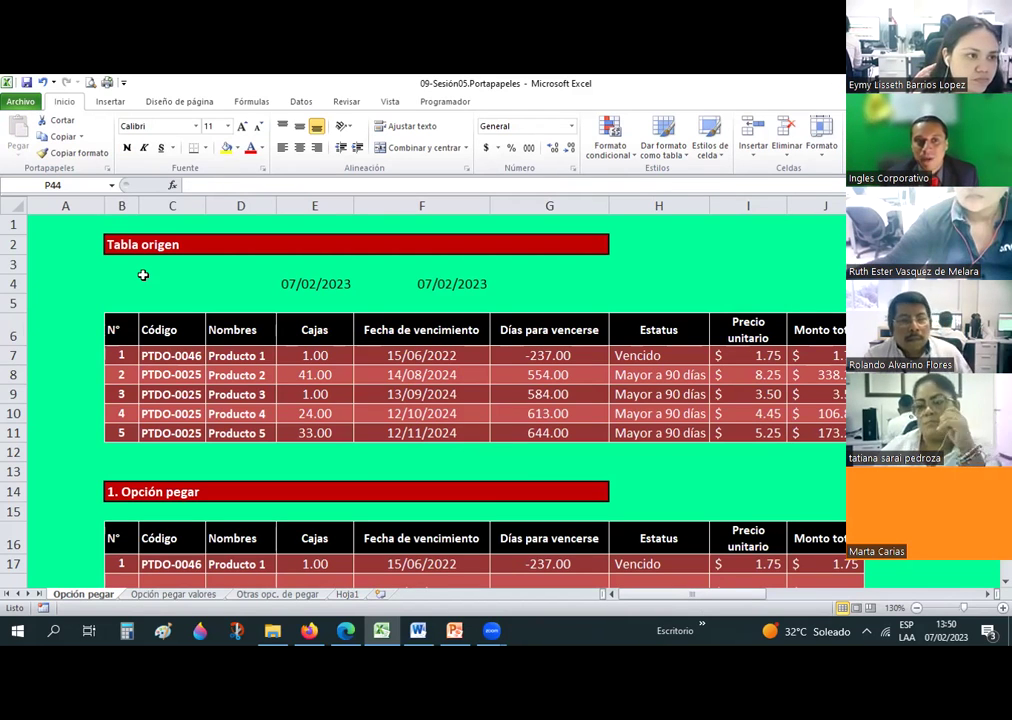
{"action": "scroll", "coordinate": [161, 313], "scroll_direction": "down", "scroll_amount": 2}
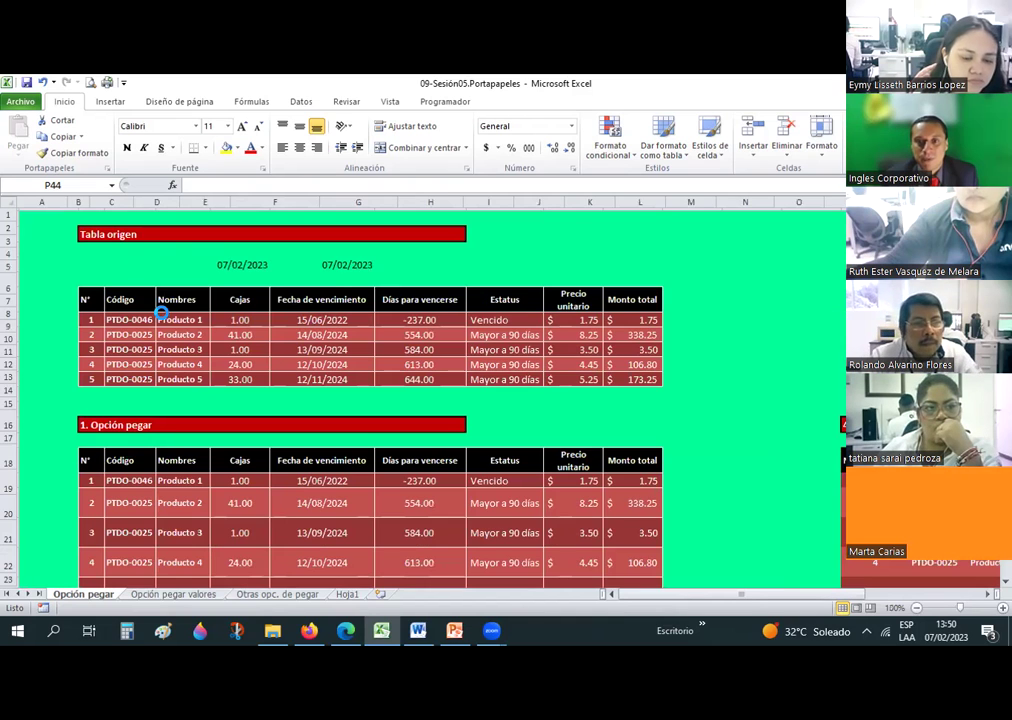
{"action": "scroll", "coordinate": [161, 313], "scroll_direction": "down", "scroll_amount": 4}
{"action": "scroll", "coordinate": [161, 313], "scroll_direction": "up", "scroll_amount": 1}
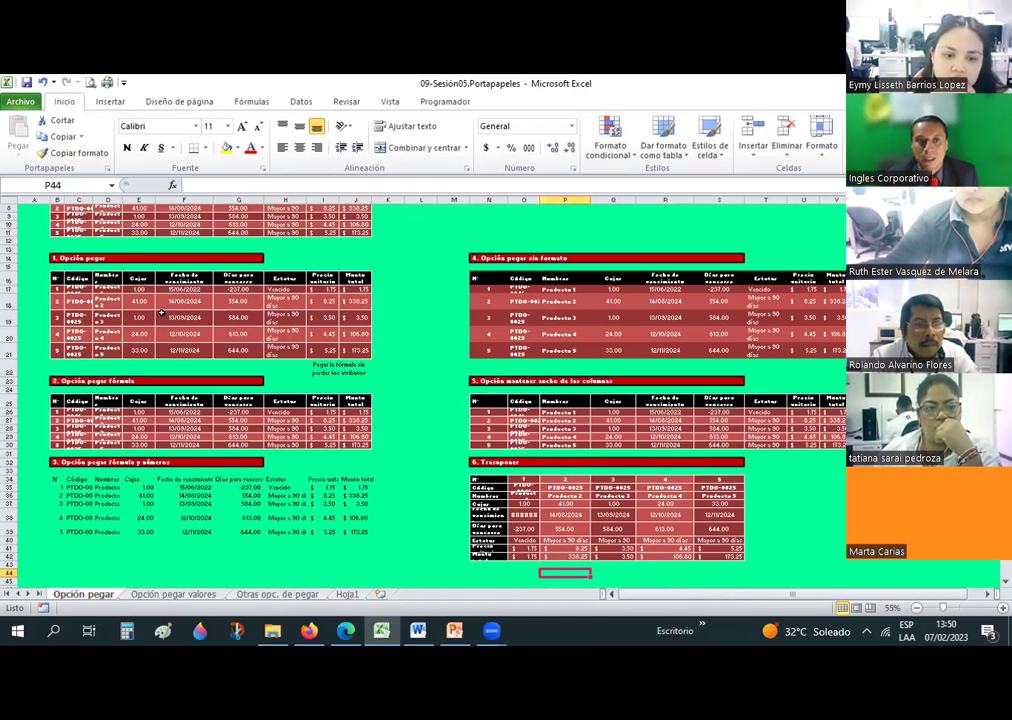
{"action": "scroll", "coordinate": [161, 313], "scroll_direction": "down", "scroll_amount": 1}
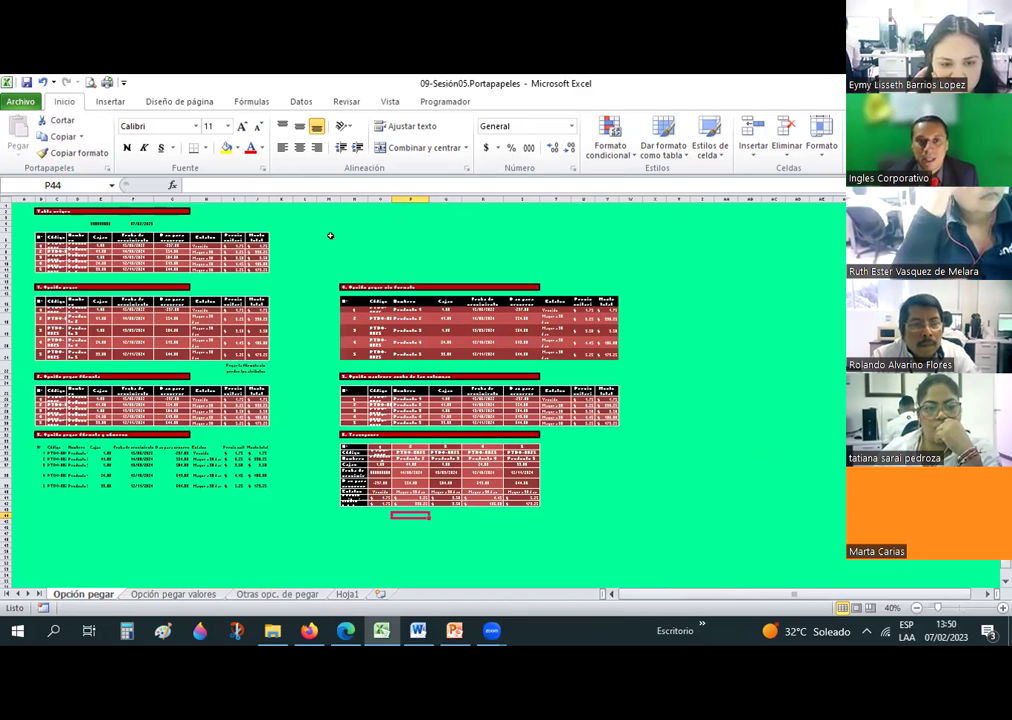
{"action": "left_click_drag", "start_coordinate": [549, 277], "coordinate": [12, 205]}
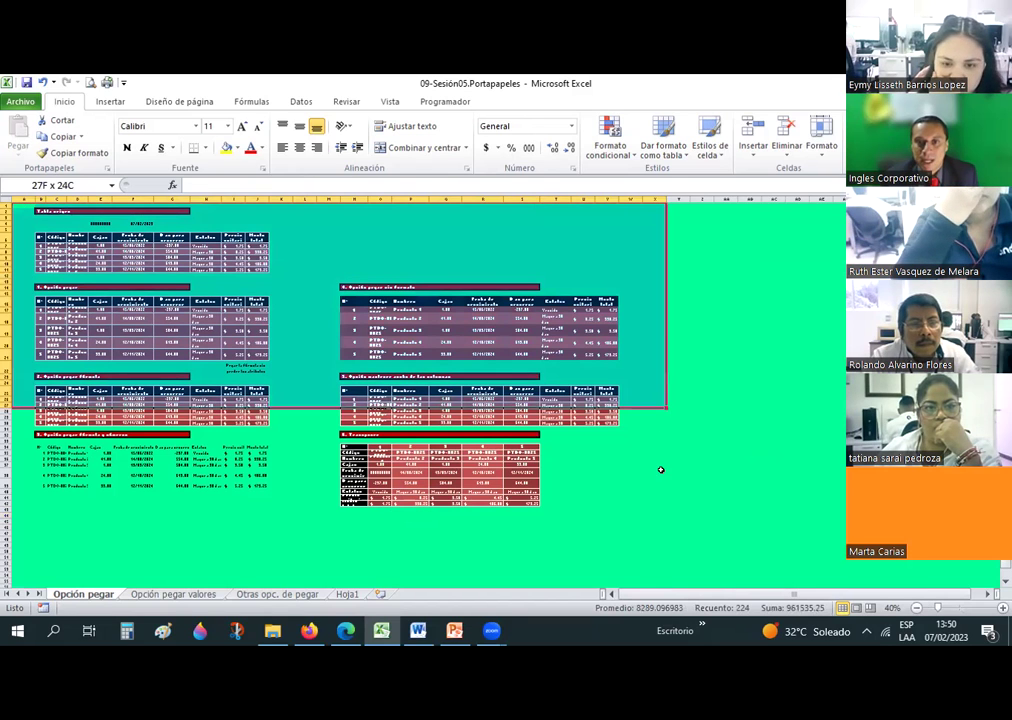
{"action": "left_click_drag", "start_coordinate": [644, 407], "coordinate": [659, 522]}
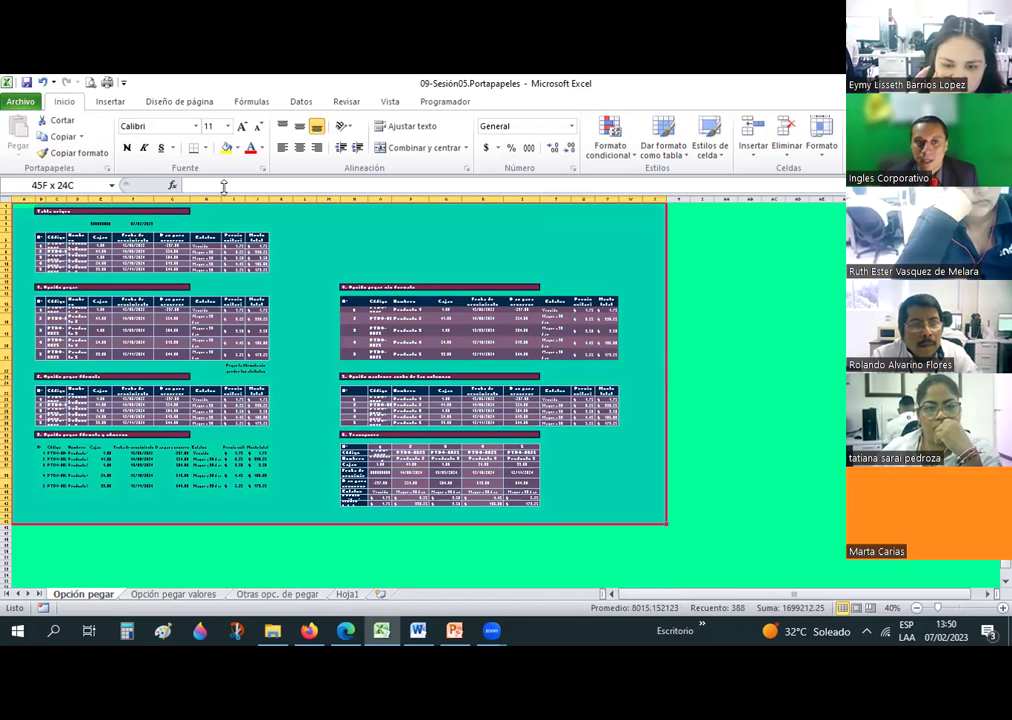
{"action": "left_click", "coordinate": [60, 136]}
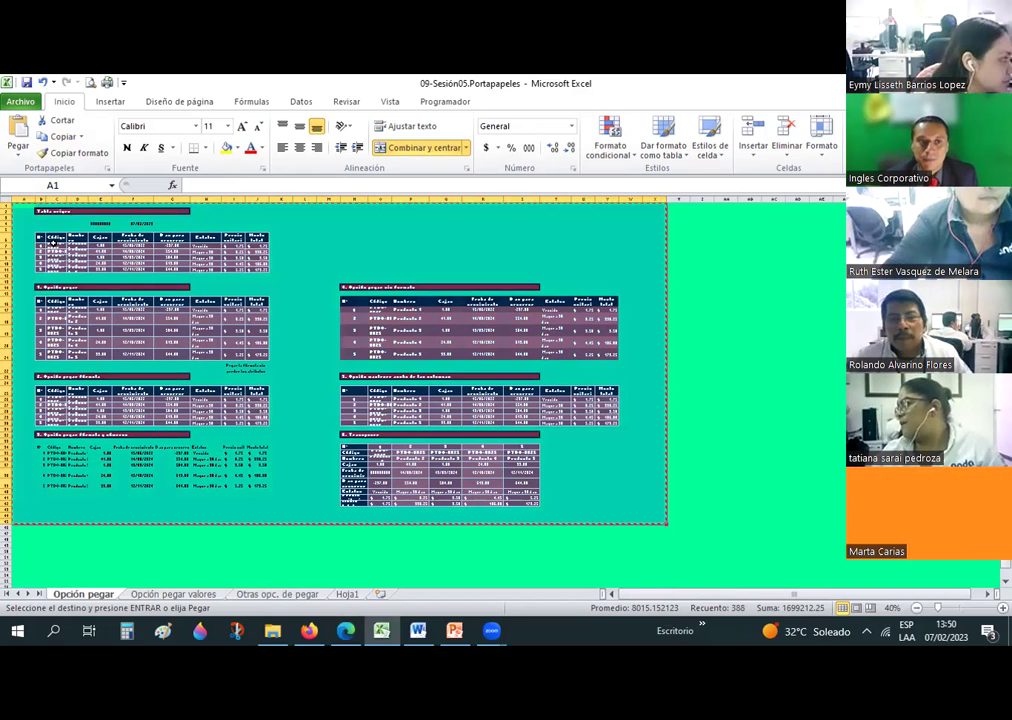
{"action": "left_click_drag", "start_coordinate": [40, 236], "coordinate": [260, 266]}
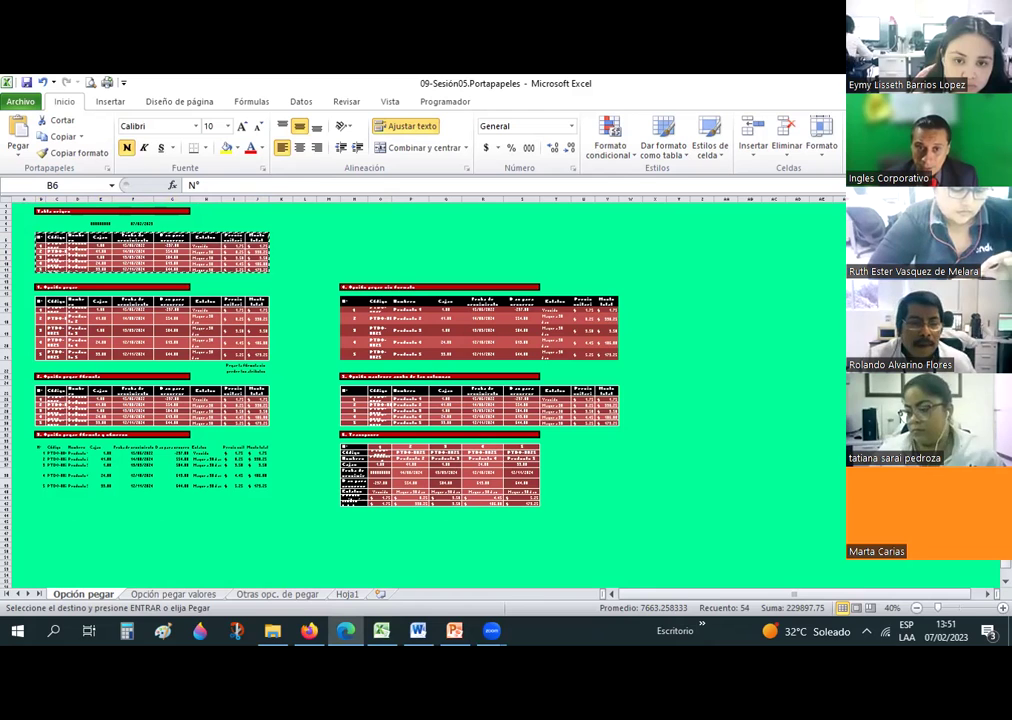
Scroll back to the Tabla origen table and select all of B6:J11 with Ctrl+A
{"action": "left_click", "coordinate": [302, 280]}
{"action": "scroll", "coordinate": [481, 474], "scroll_direction": "up", "scroll_amount": 3}
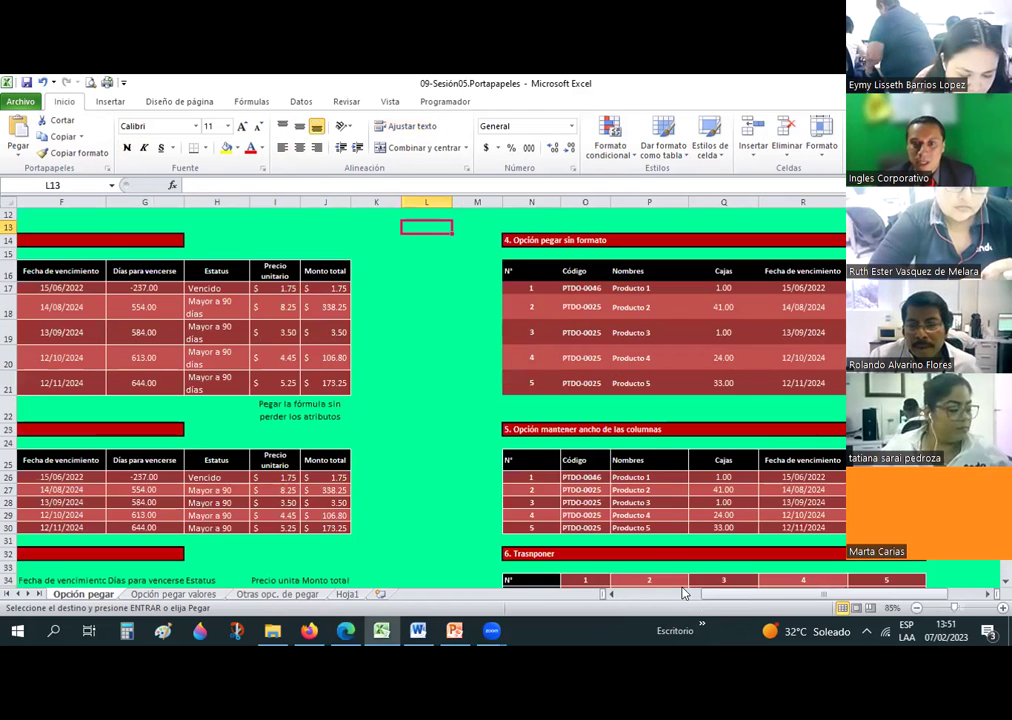
{"action": "scroll", "coordinate": [183, 309], "scroll_direction": "left", "scroll_amount": 3}
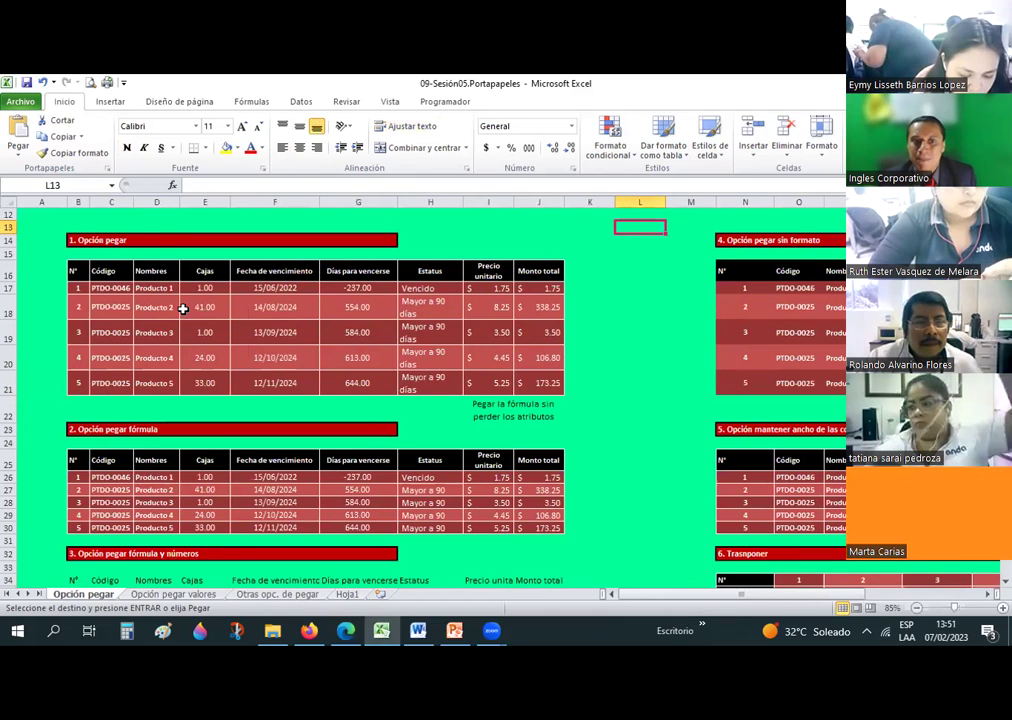
{"action": "scroll", "coordinate": [486, 470], "scroll_direction": "up", "scroll_amount": 2}
{"action": "left_click", "coordinate": [614, 594]}
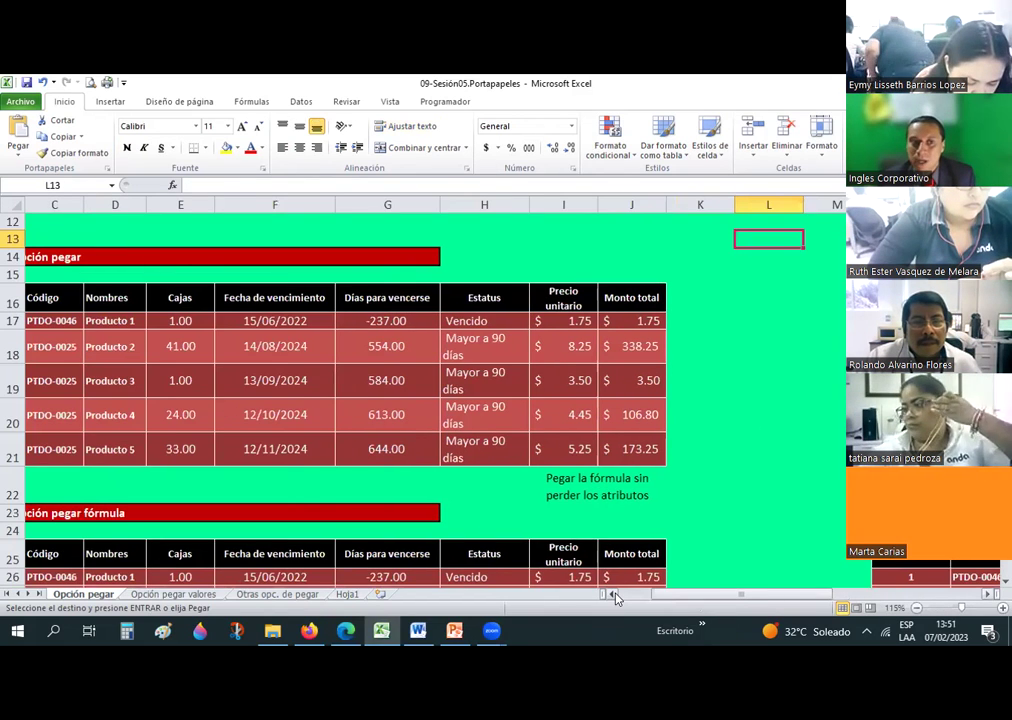
{"action": "left_click", "coordinate": [614, 594]}
{"action": "scroll", "coordinate": [434, 420], "scroll_direction": "up", "scroll_amount": 4}
{"action": "left_click", "coordinate": [440, 423]}
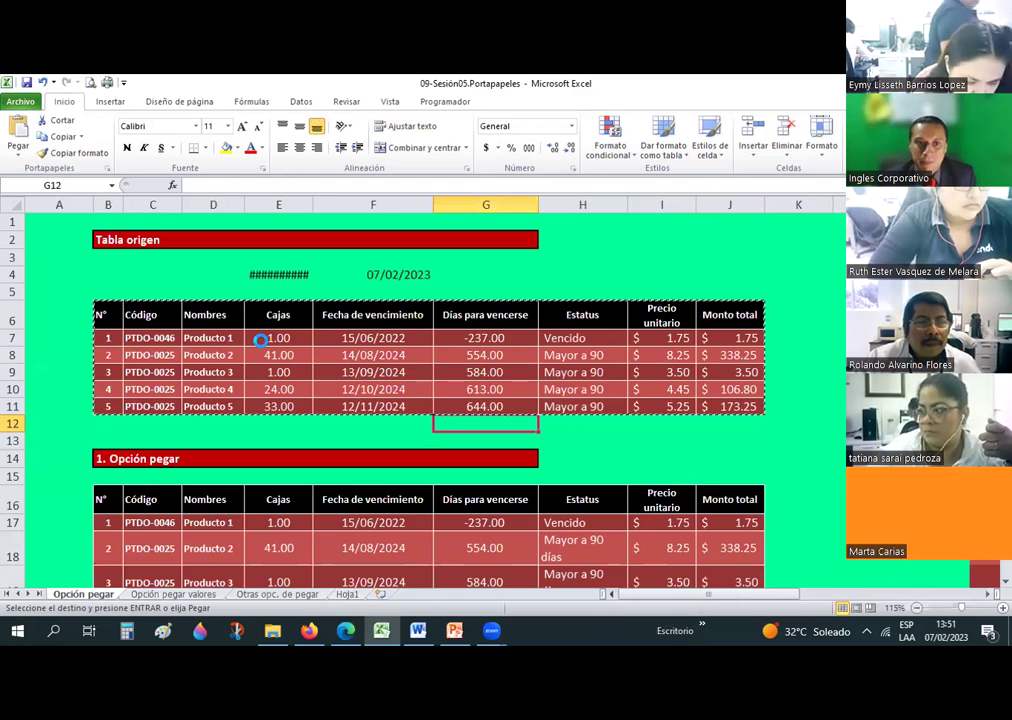
{"action": "scroll", "coordinate": [435, 318], "scroll_direction": "up", "scroll_amount": 1, "text": "ctrl"}
{"action": "key", "text": "ctrl+a"}
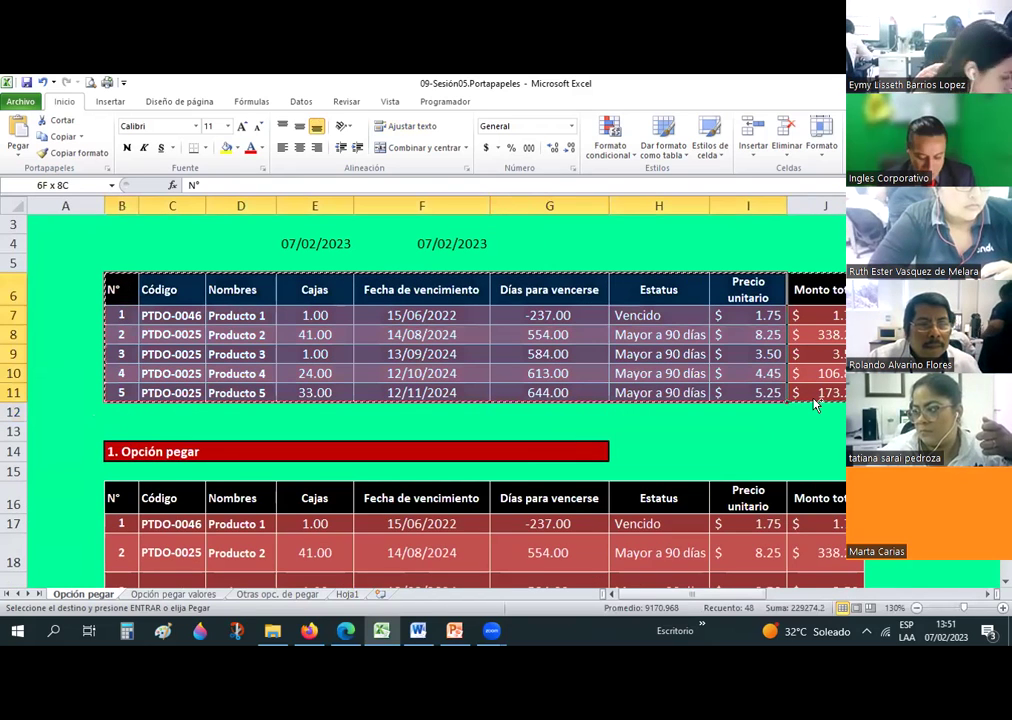
{"action": "key", "text": "alt+Tab"}
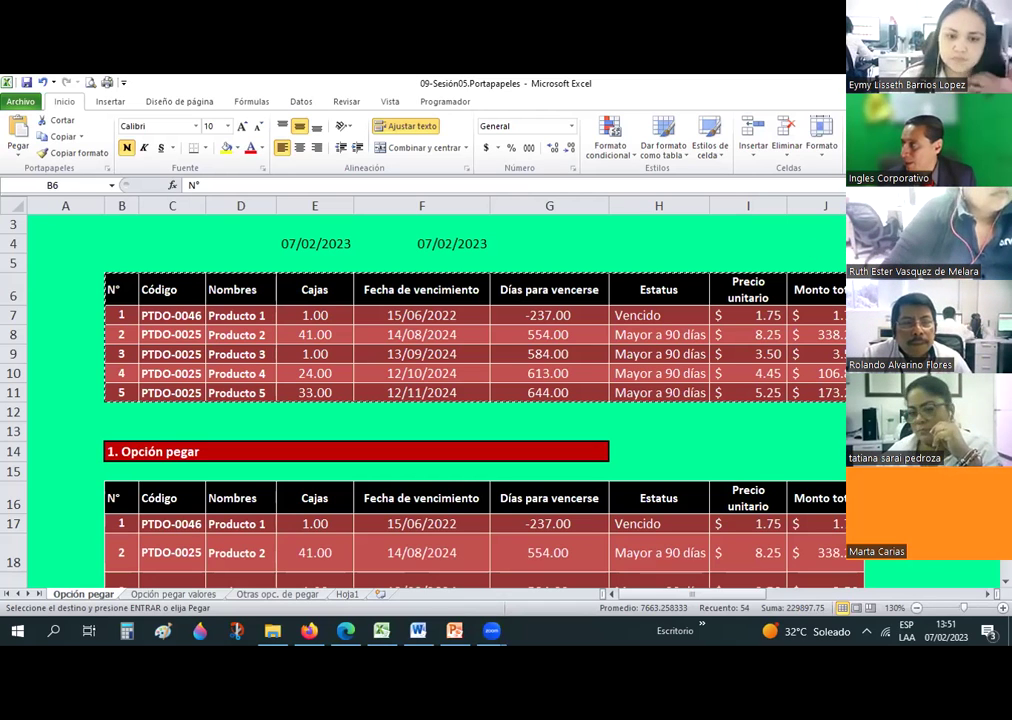
{"action": "left_click", "coordinate": [658, 243]}
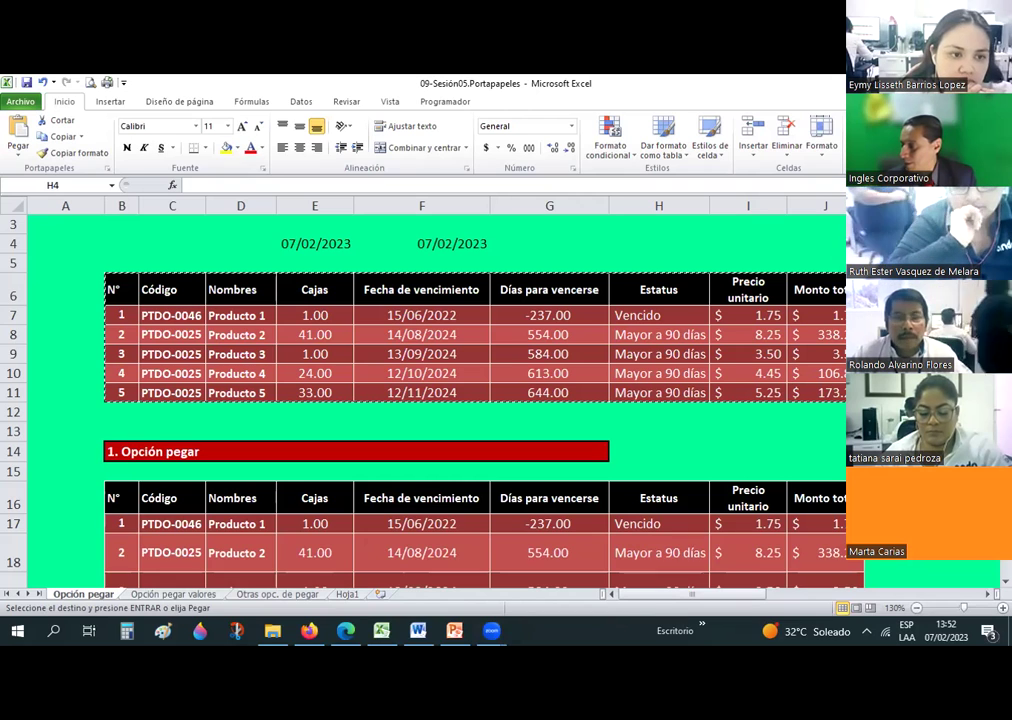
{"action": "left_click", "coordinate": [263, 163]}
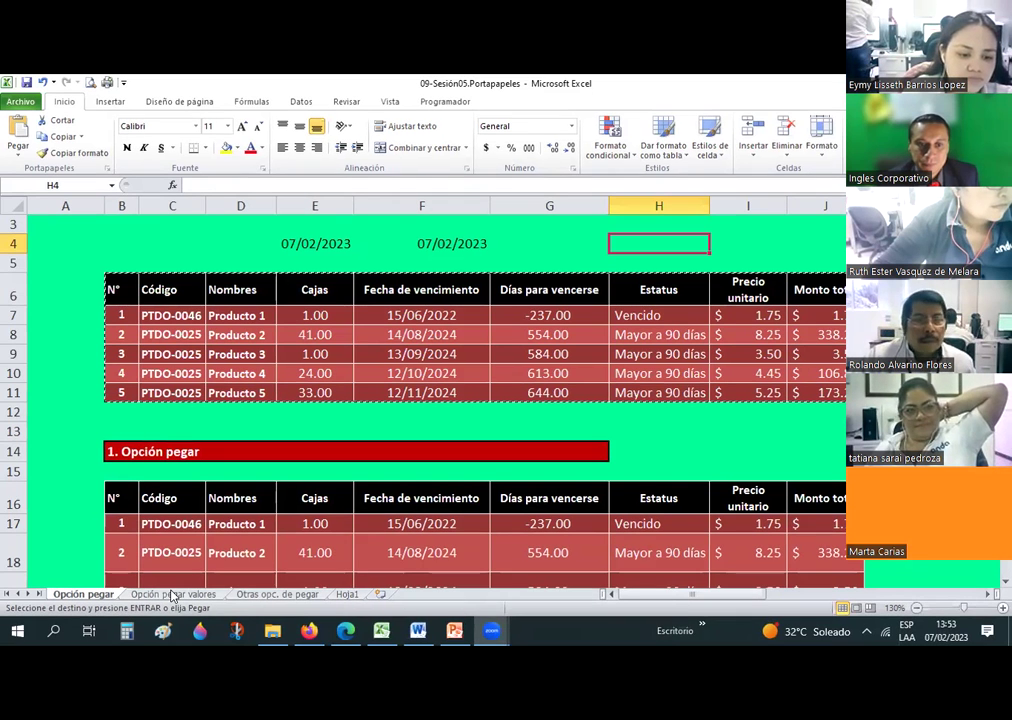
On the Opción pegar valores sheet, select and copy the source table B6:J11
{"action": "left_click", "coordinate": [173, 594]}
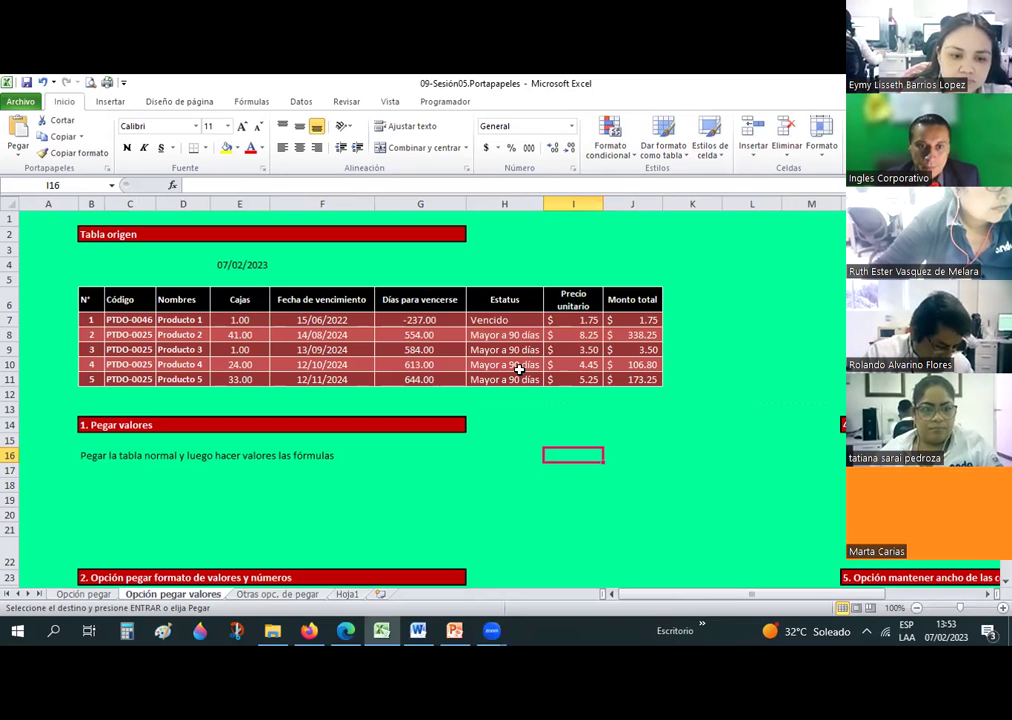
{"action": "left_click", "coordinate": [493, 629]}
{"action": "mouse_move", "coordinate": [491, 631]}
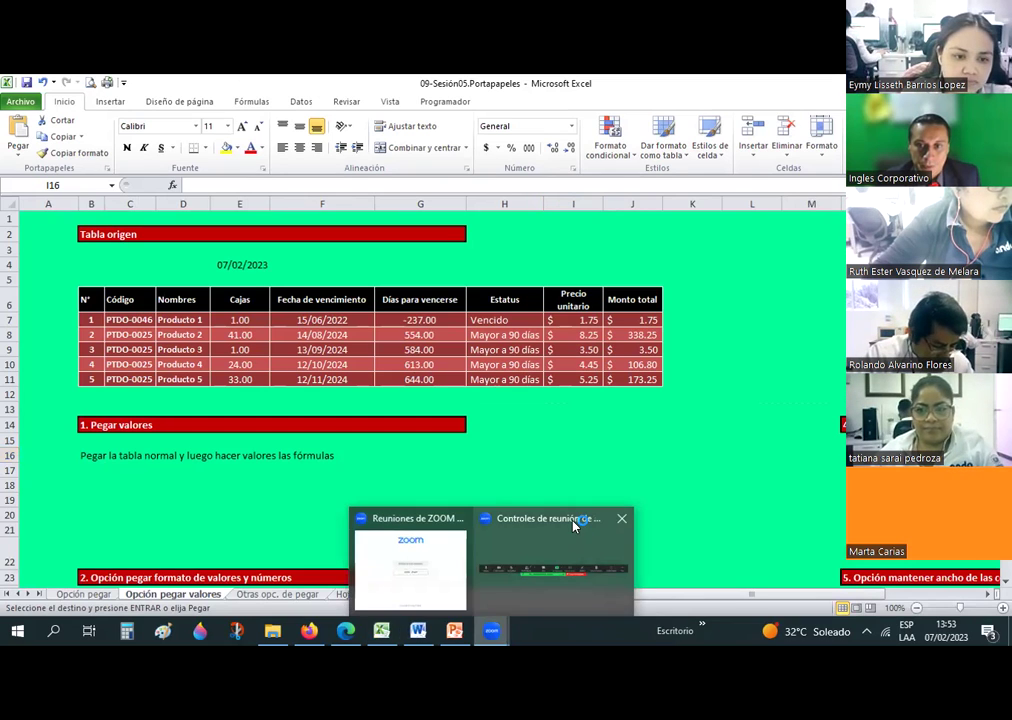
{"action": "left_click", "coordinate": [575, 525]}
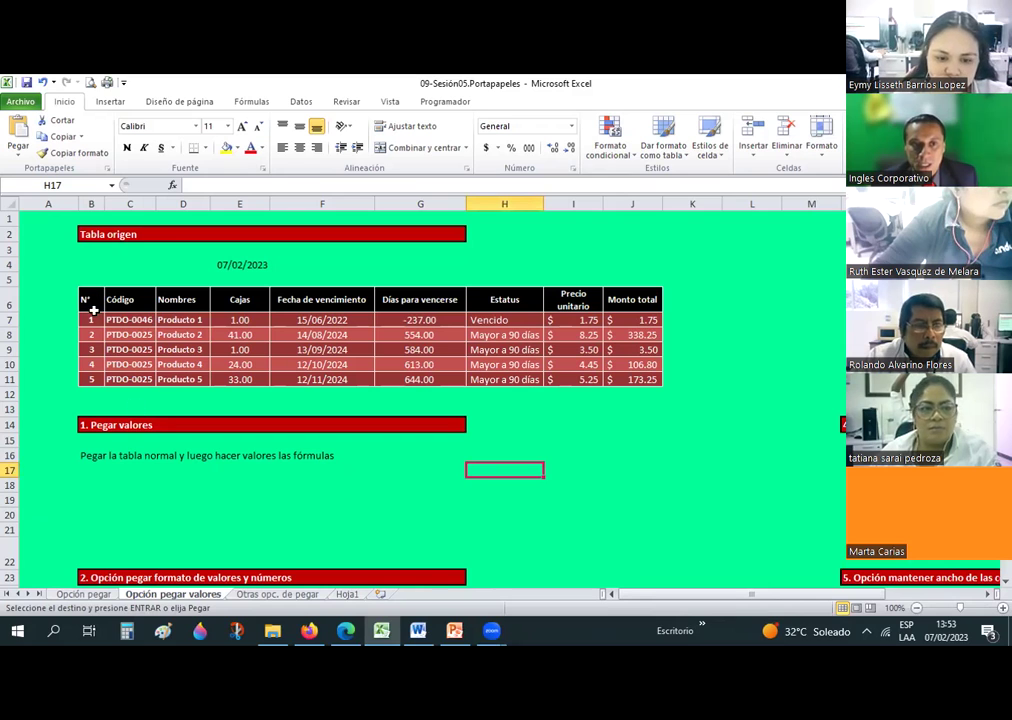
{"action": "left_click_drag", "start_coordinate": [88, 296], "coordinate": [635, 373]}
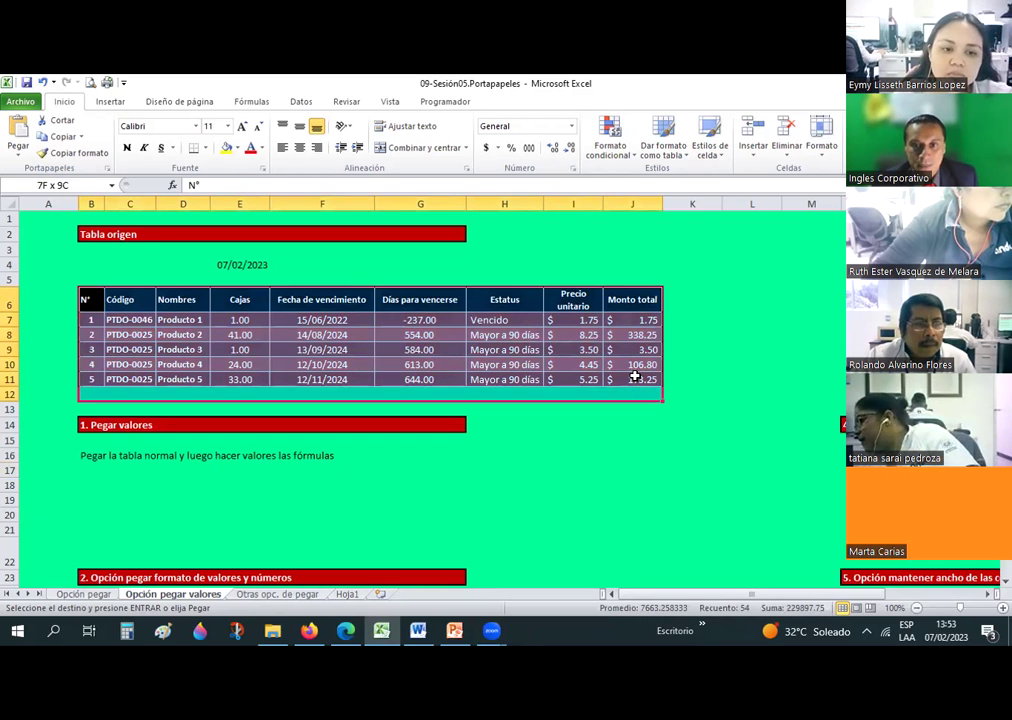
{"action": "key", "text": "ctrl+c"}
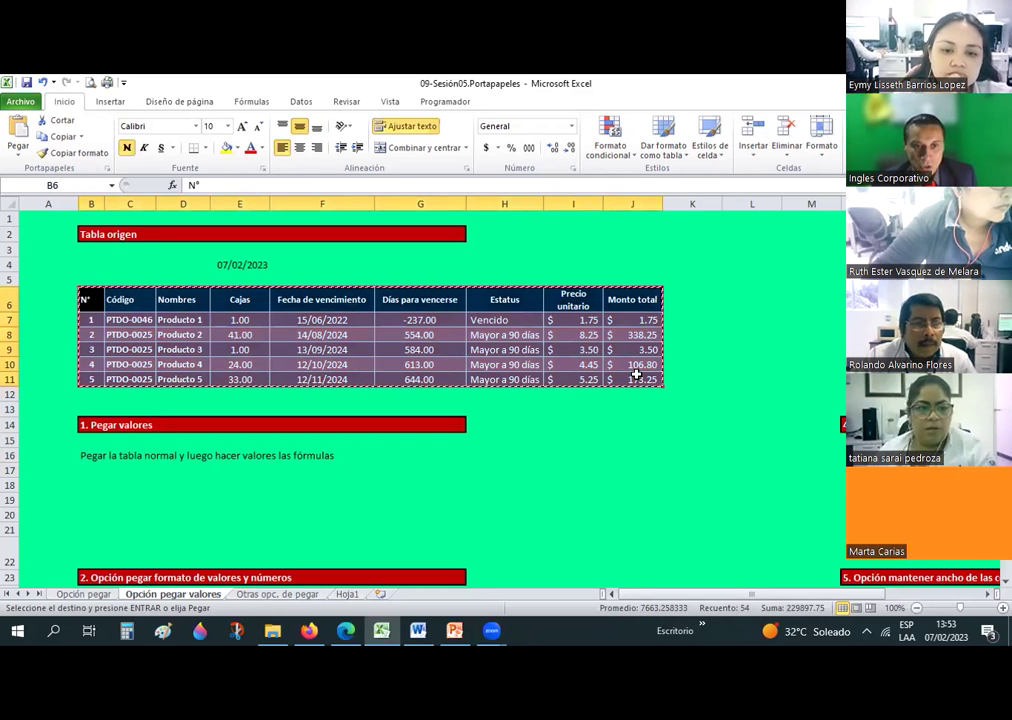
Clear the note in B16 and paste the copied source table B6:J11 there
{"action": "key", "text": "Escape"}
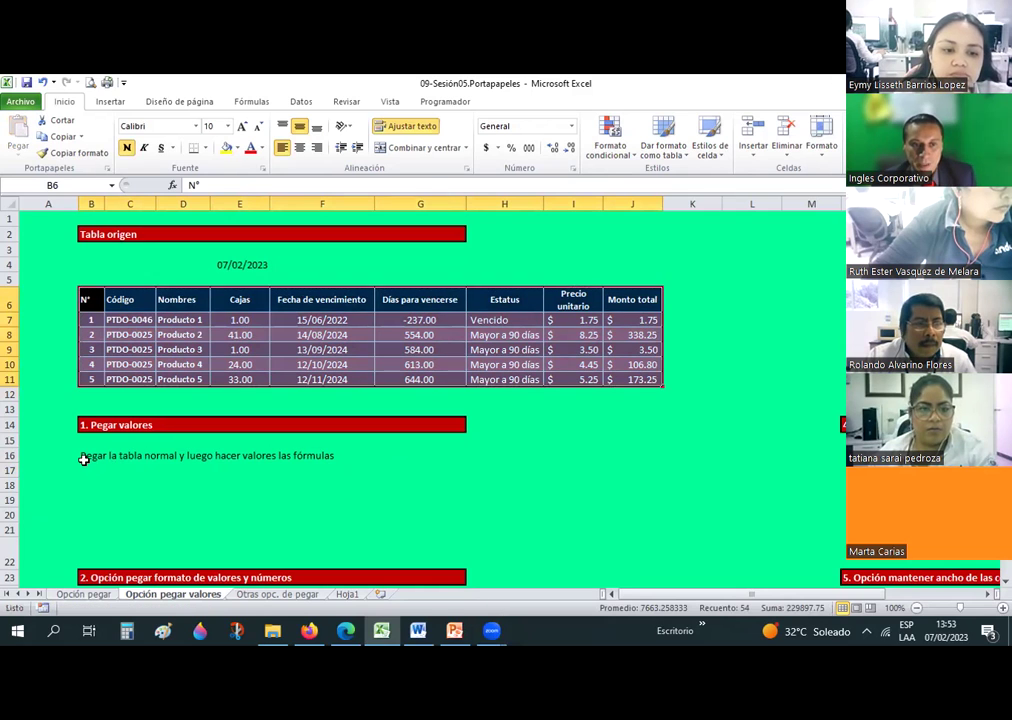
{"action": "left_click", "coordinate": [86, 459]}
{"action": "key", "text": "Delete"}
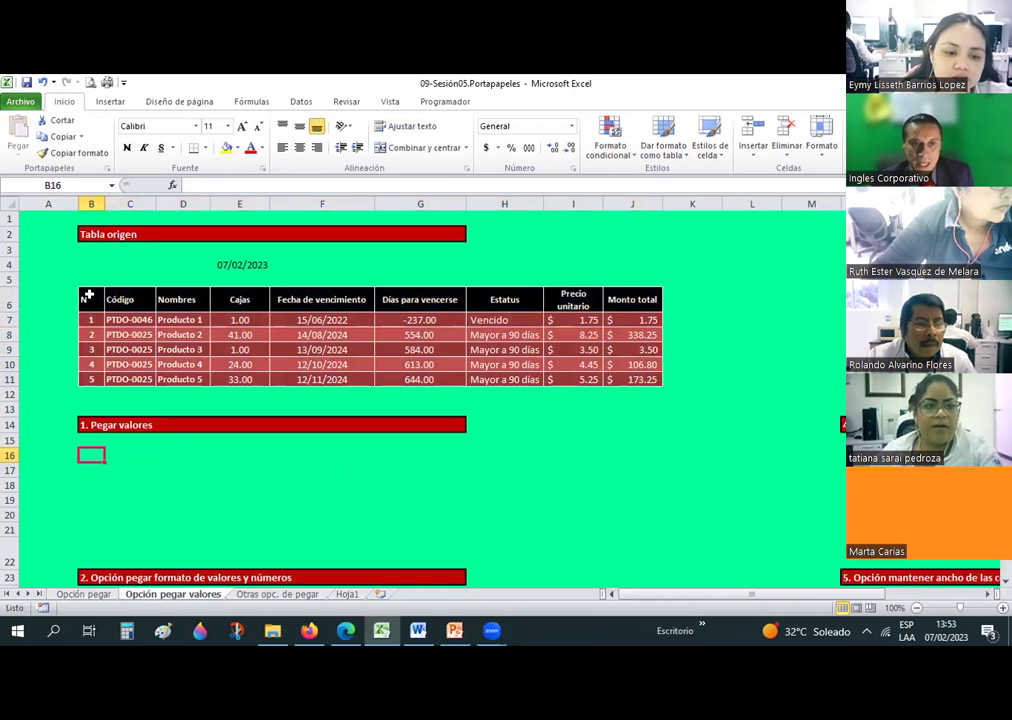
{"action": "left_click_drag", "start_coordinate": [88, 295], "coordinate": [637, 371]}
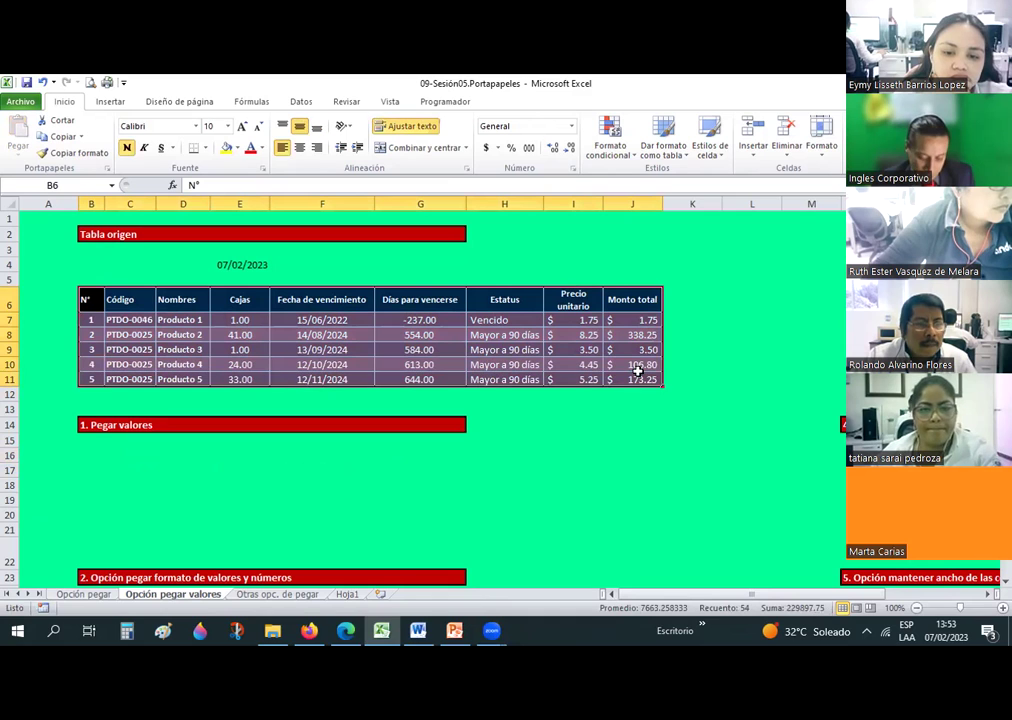
{"action": "key", "text": "ctrl+c"}
{"action": "left_click", "coordinate": [89, 443]}
{"action": "left_click", "coordinate": [85, 452]}
{"action": "key", "text": "ctrl+v"}
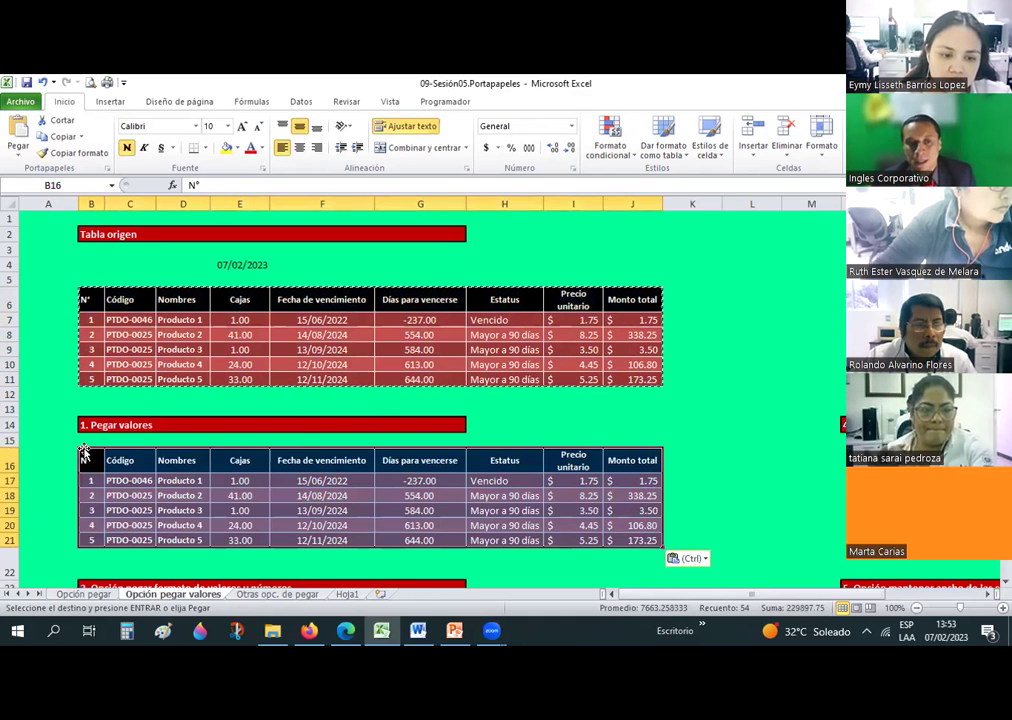
Inspect the pasted formulas like J17, then select and copy the pasted table B16:J21
{"action": "left_click", "coordinate": [637, 480]}
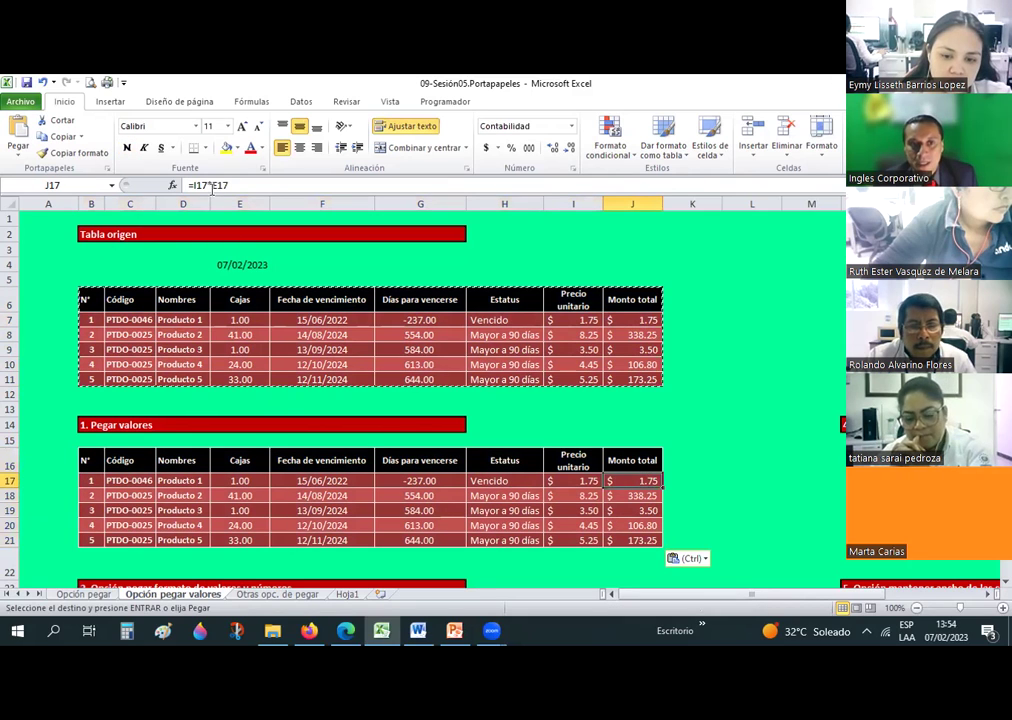
{"action": "left_click", "coordinate": [724, 411]}
{"action": "key", "text": "Escape"}
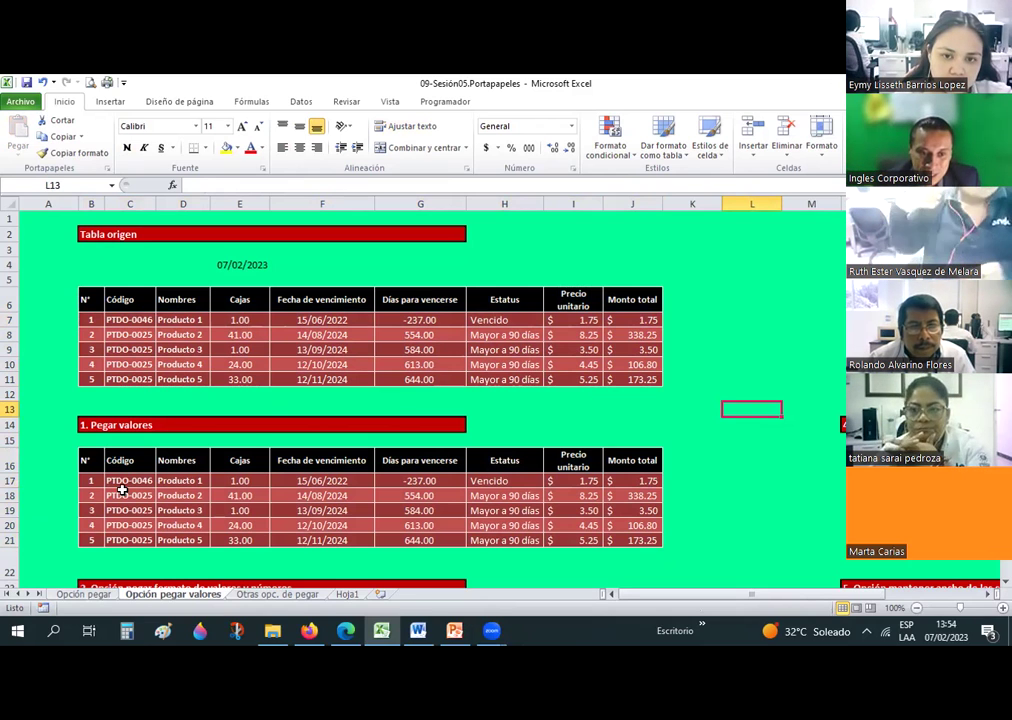
{"action": "mouse_move", "coordinate": [129, 480]}
{"action": "left_mouse_down"}
{"action": "mouse_move", "coordinate": [630, 531]}
{"action": "mouse_move", "coordinate": [632, 540]}
{"action": "left_mouse_up"}
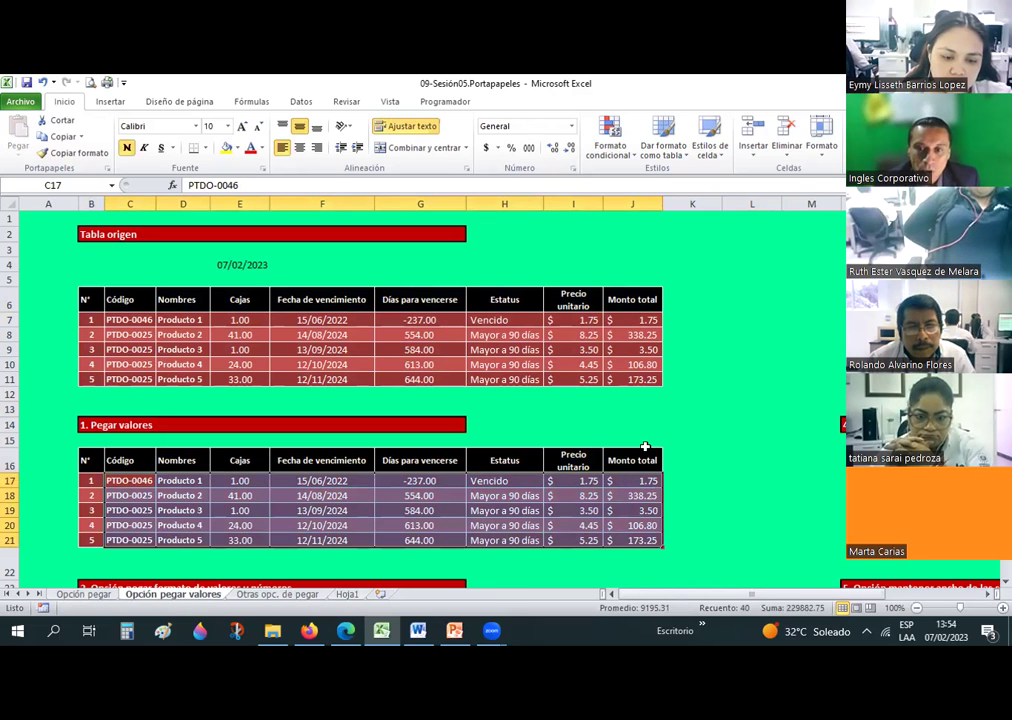
{"action": "key", "text": "ctrl+Right"}
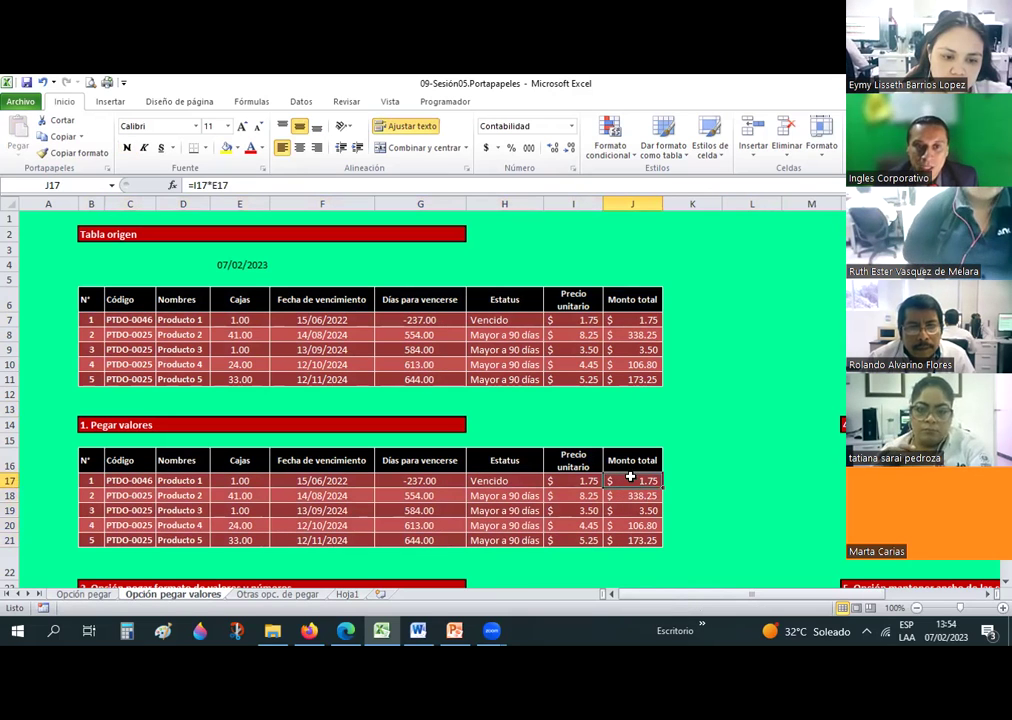
{"action": "left_click", "coordinate": [238, 480]}
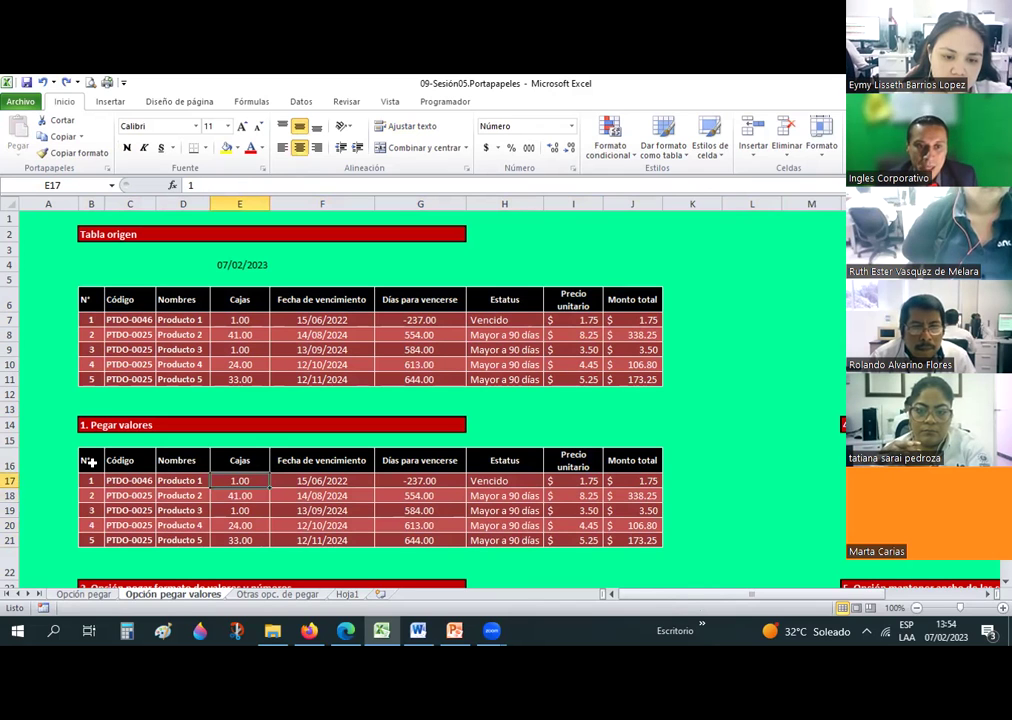
{"action": "left_click_drag", "start_coordinate": [612, 538], "coordinate": [612, 538]}
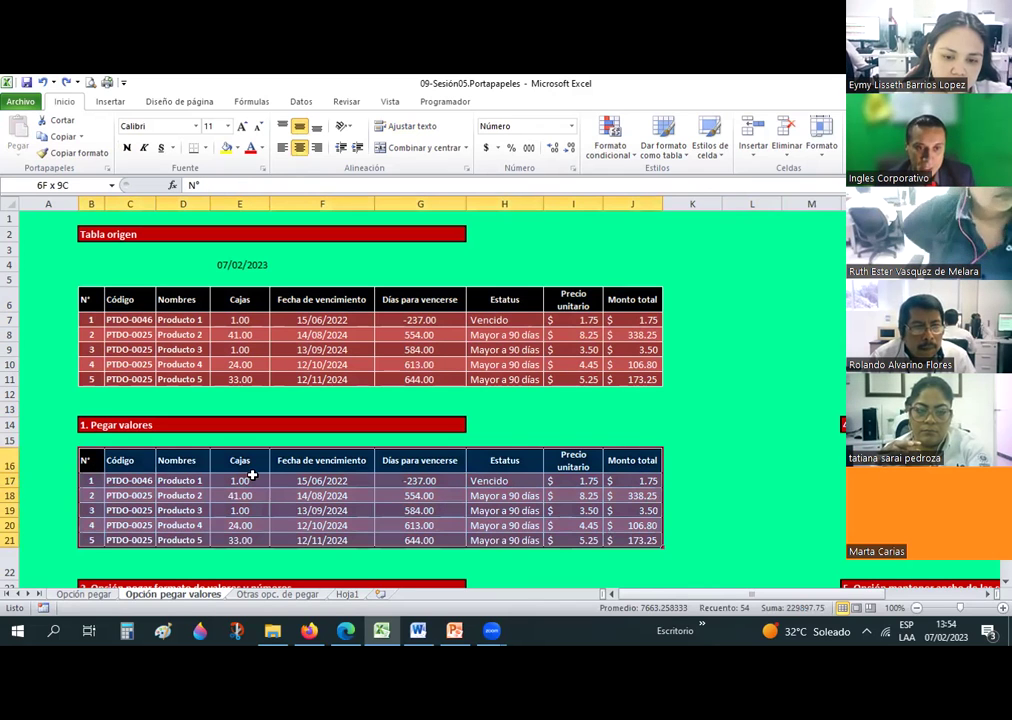
{"action": "key", "text": "ctrl+c"}
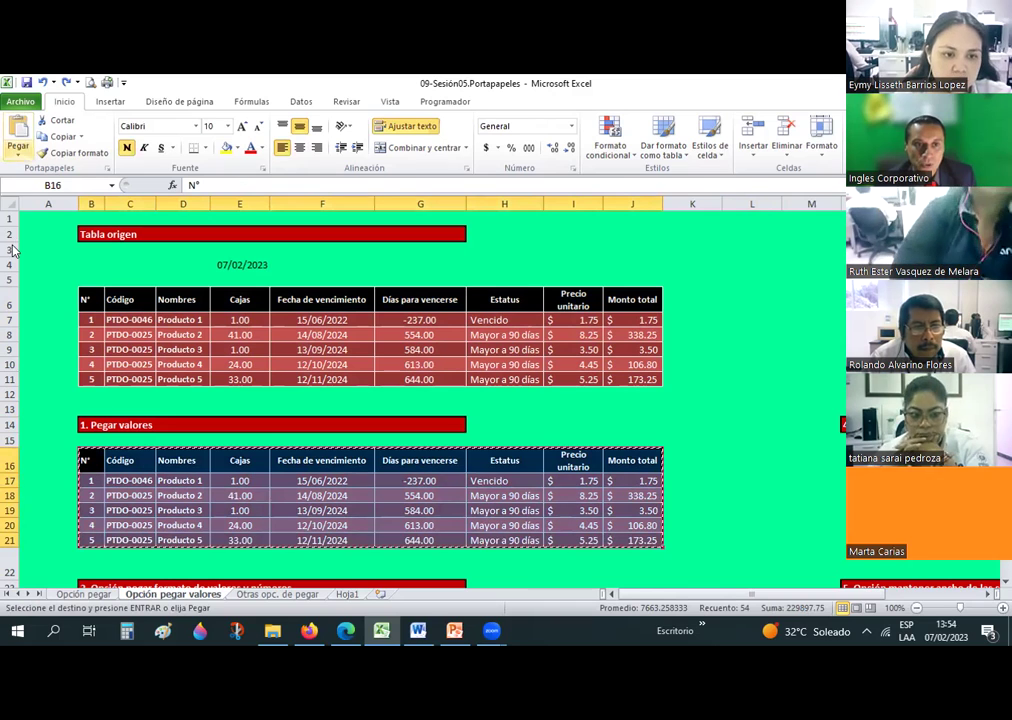
Paste the copied table back onto B16:J21 as values only
{"action": "left_click", "coordinate": [18, 148]}
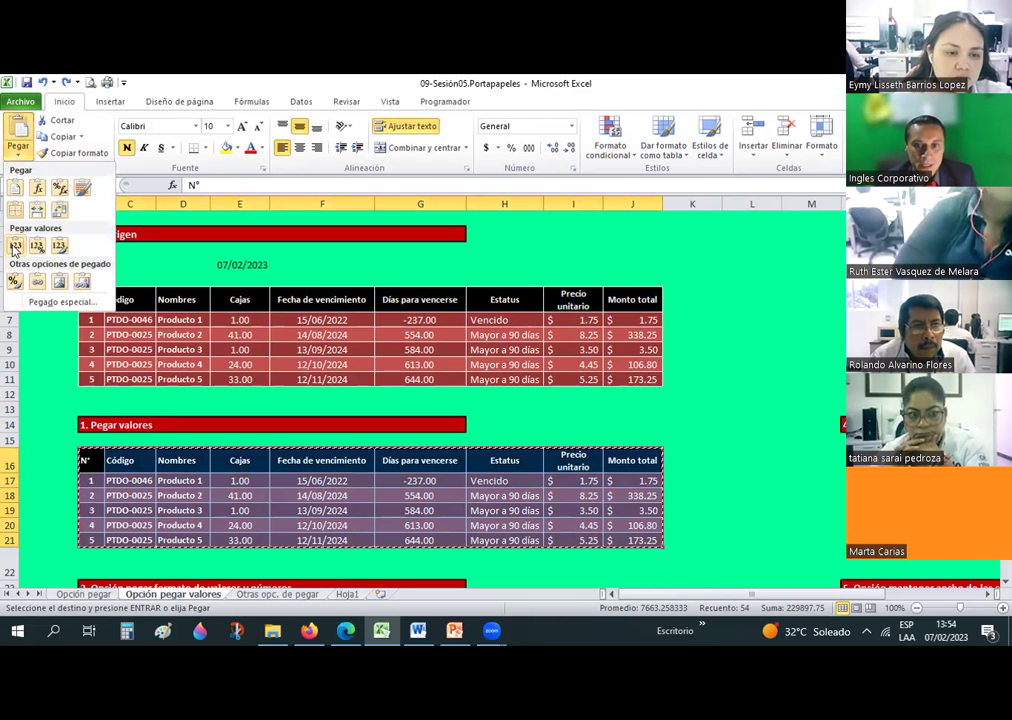
{"action": "left_click", "coordinate": [545, 505]}
{"action": "key", "text": "Escape"}
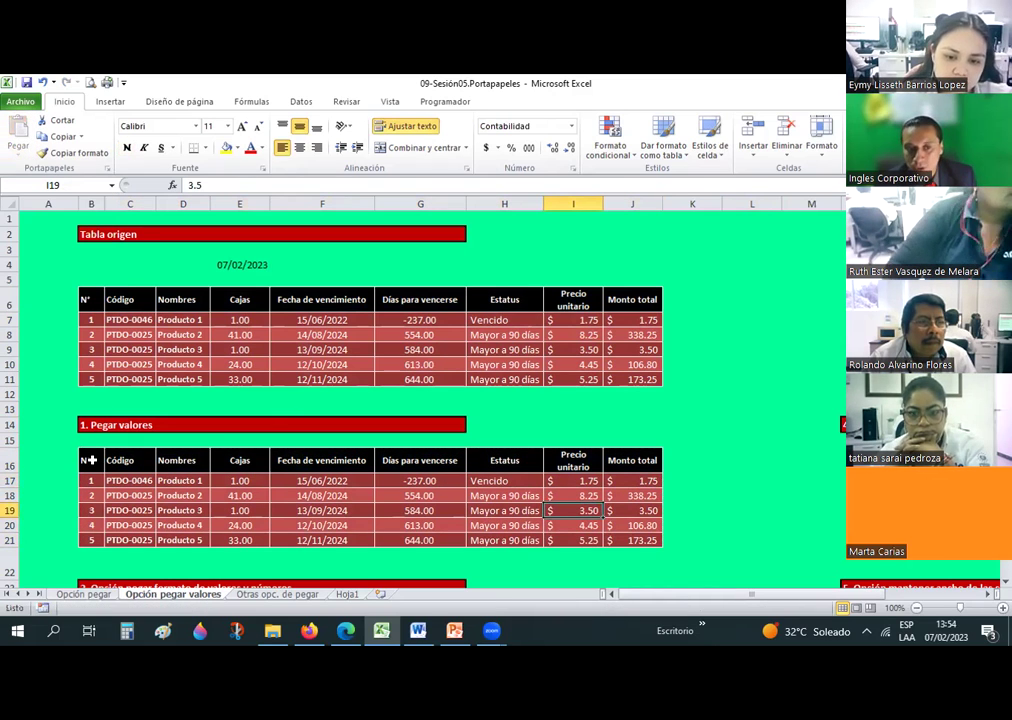
{"action": "left_click", "coordinate": [121, 477]}
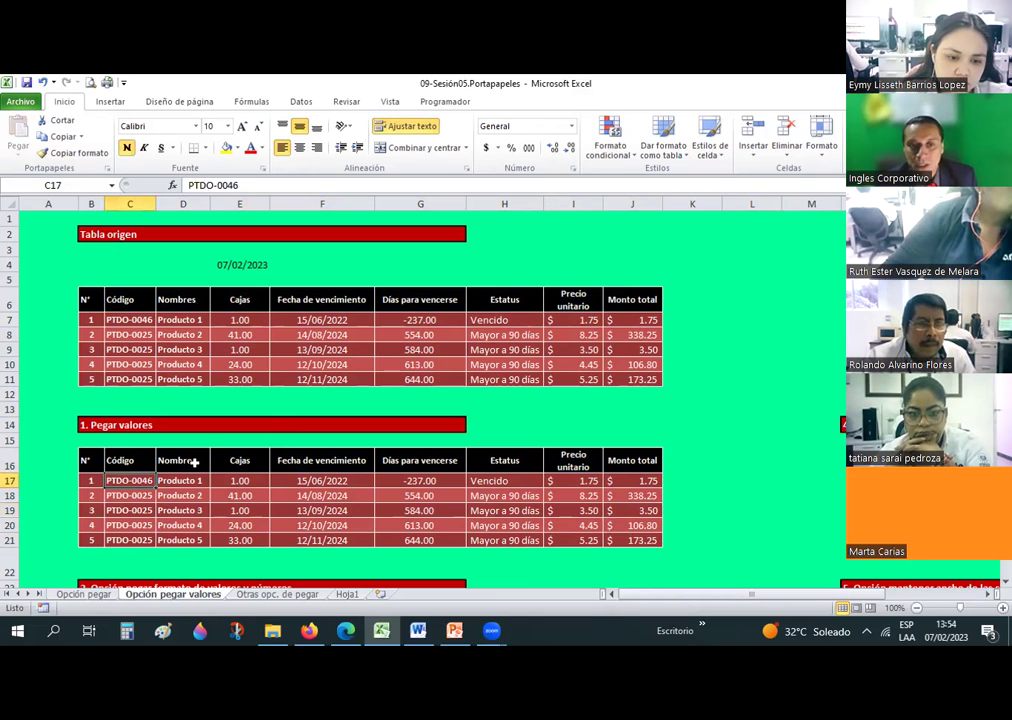
Check cells like J17 (1.75), J19, I17, E19 and G20 to confirm no formulas remain
{"action": "left_click", "coordinate": [195, 462]}
{"action": "left_click", "coordinate": [267, 492]}
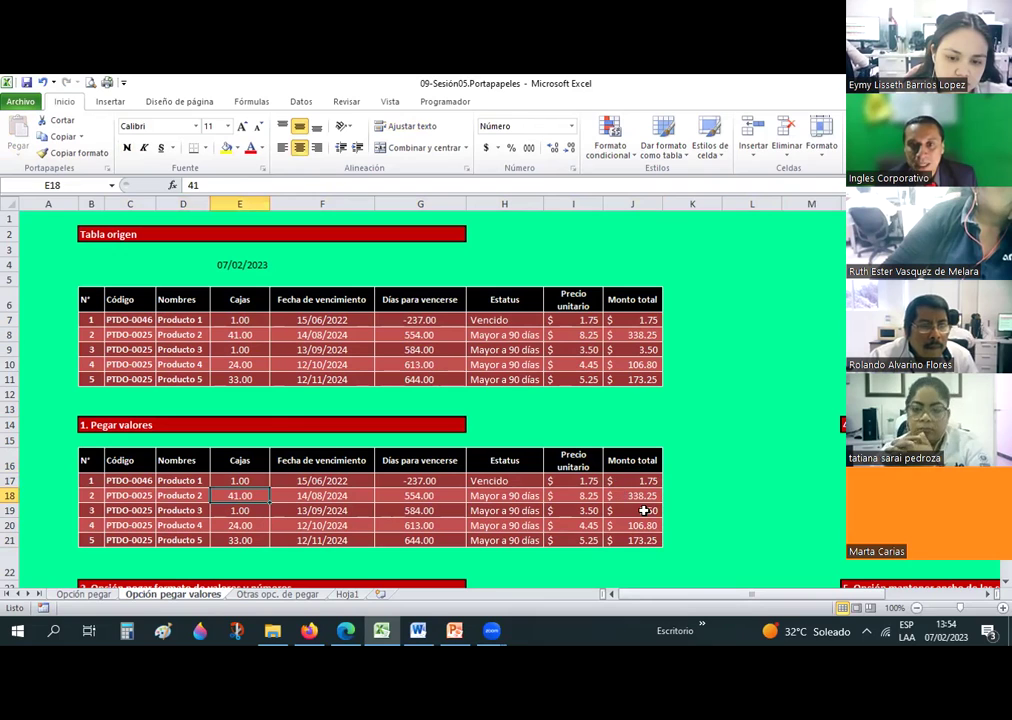
{"action": "left_click", "coordinate": [636, 481]}
{"action": "left_click", "coordinate": [633, 513]}
{"action": "key", "text": "Down"}
{"action": "key", "text": "Down"}
{"action": "left_click", "coordinate": [561, 485]}
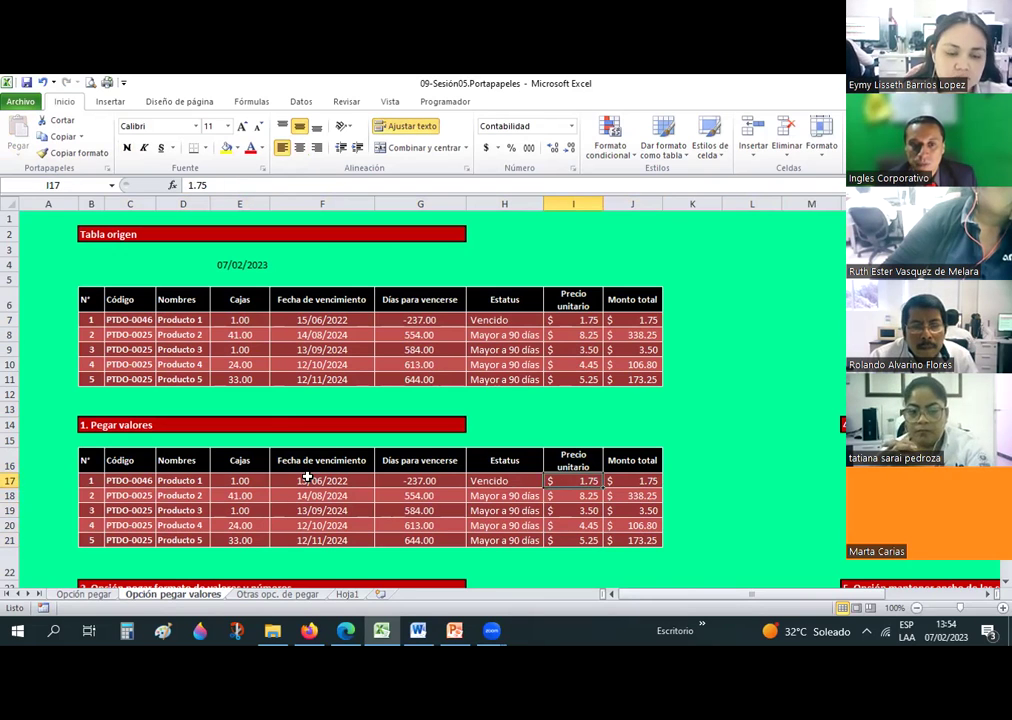
{"action": "left_click", "coordinate": [221, 485]}
{"action": "left_click", "coordinate": [241, 511]}
{"action": "left_click", "coordinate": [423, 507]}
{"action": "left_click", "coordinate": [420, 524]}
{"action": "scroll", "coordinate": [411, 469], "scroll_direction": "down", "scroll_amount": 2}
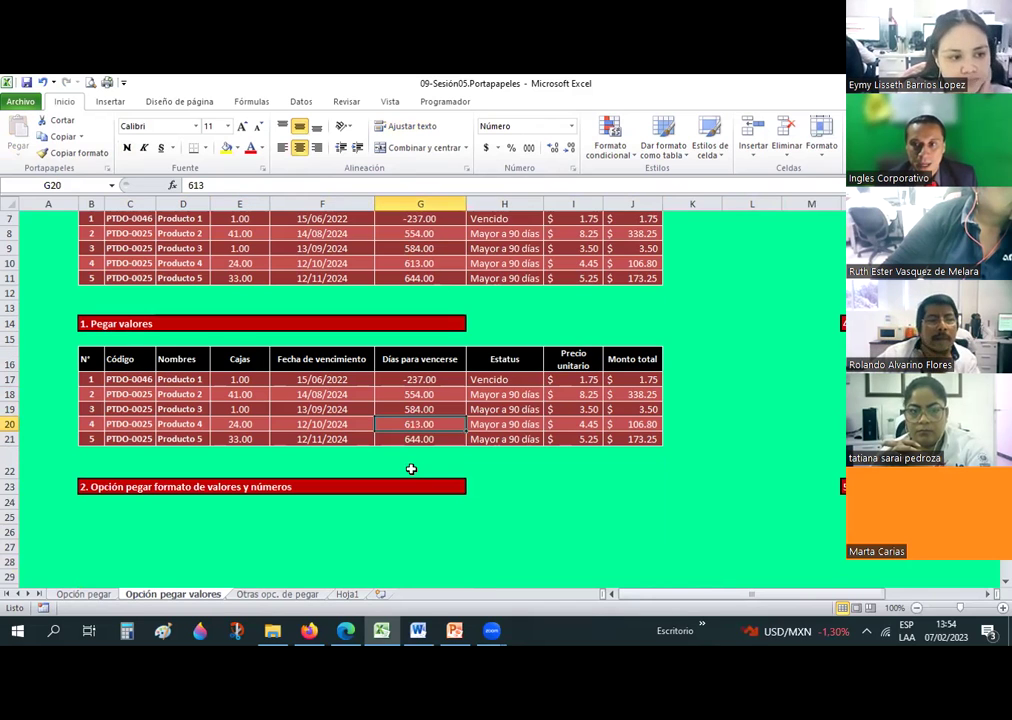
Scroll back up and select an empty cell beside the tables
{"action": "scroll", "coordinate": [411, 469], "scroll_direction": "up", "scroll_amount": 1}
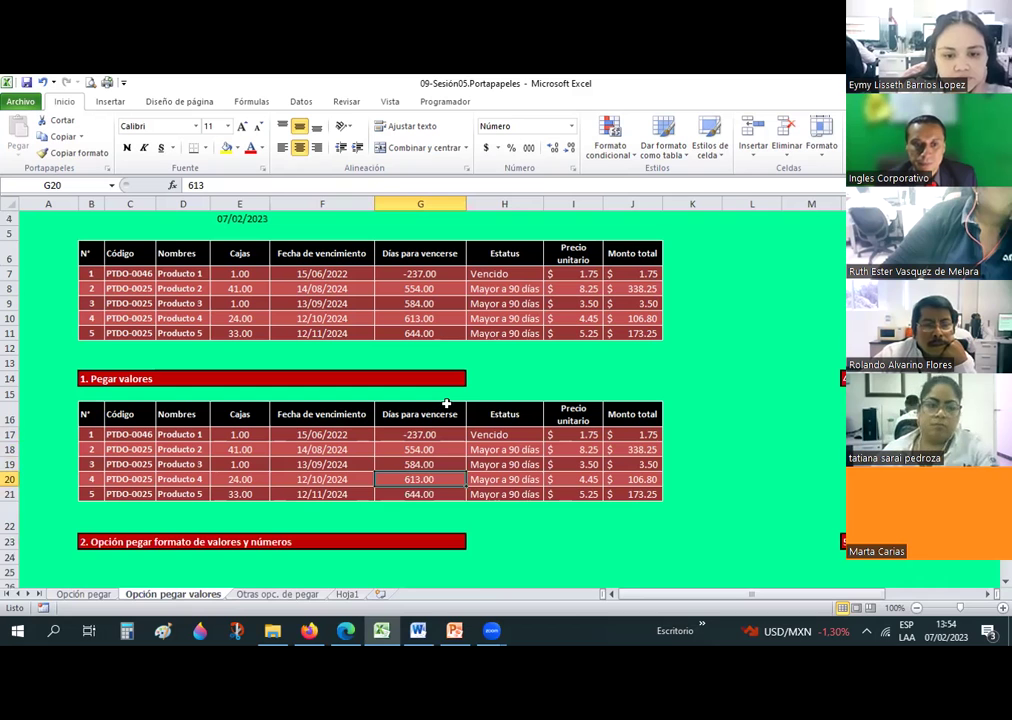
{"action": "left_click", "coordinate": [493, 630]}
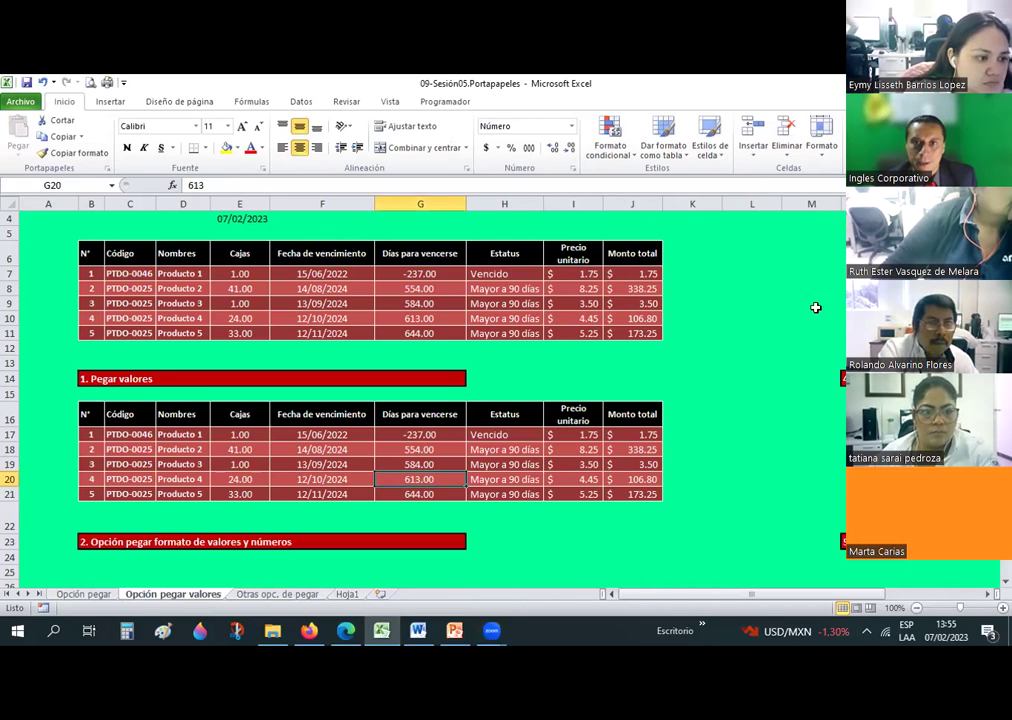
{"action": "left_click", "coordinate": [774, 315]}
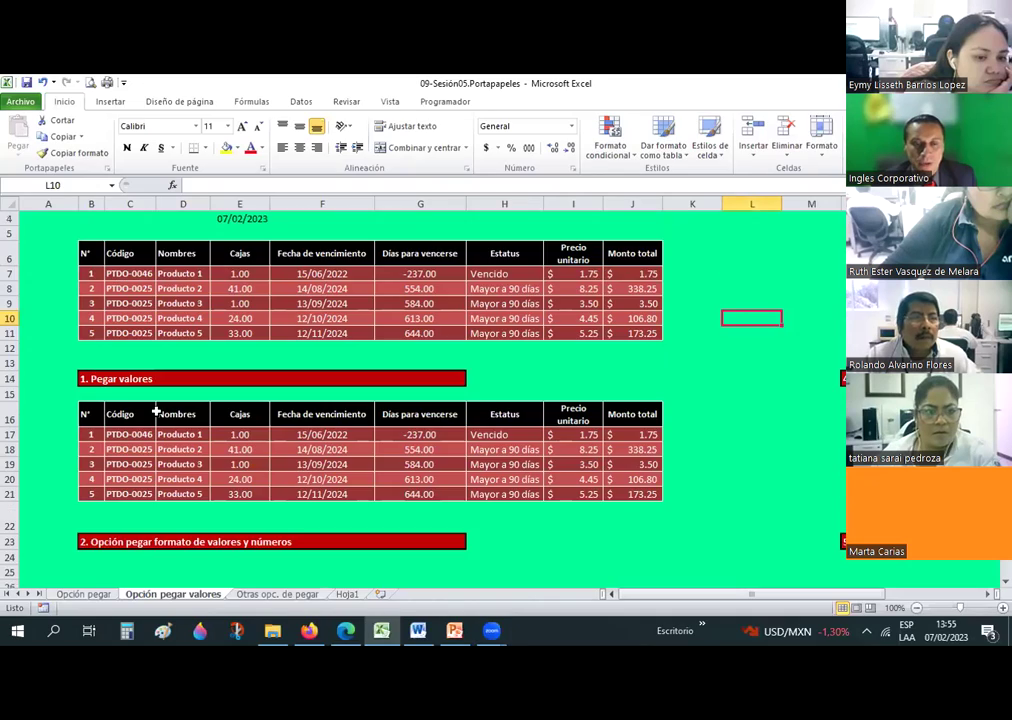
Copy the source table and paste it at B25 as Values & Number Formatting
{"action": "left_click_drag", "start_coordinate": [92, 258], "coordinate": [298, 298]}
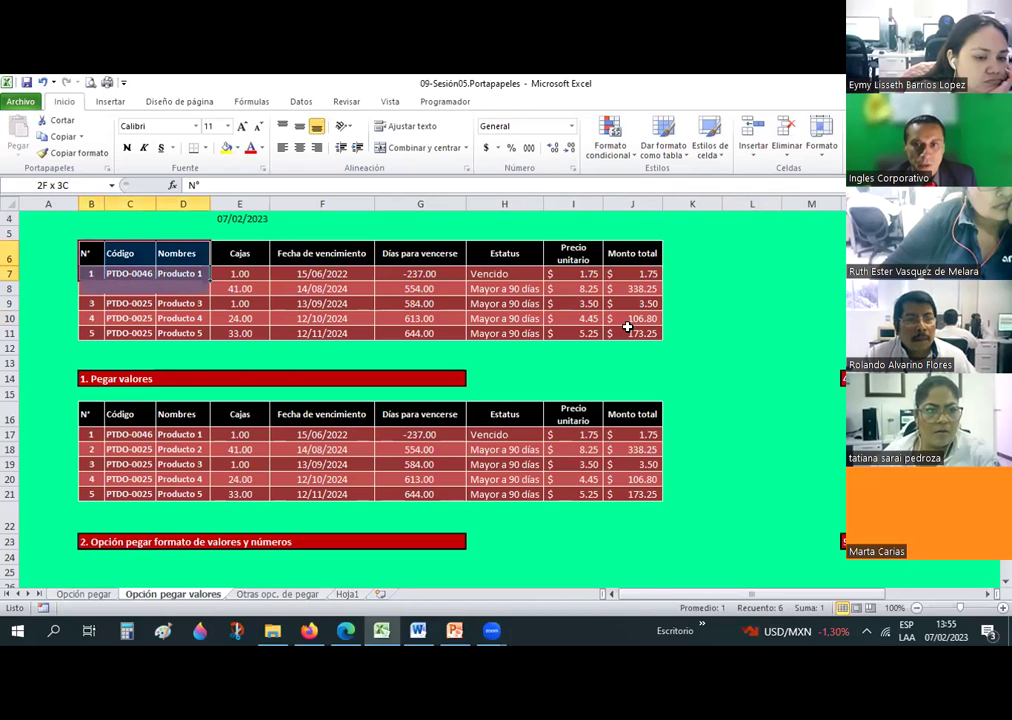
{"action": "left_click_drag", "start_coordinate": [627, 327], "coordinate": [630, 330]}
{"action": "key", "text": "ctrl+c"}
{"action": "scroll", "coordinate": [128, 488], "scroll_direction": "down", "scroll_amount": 2}
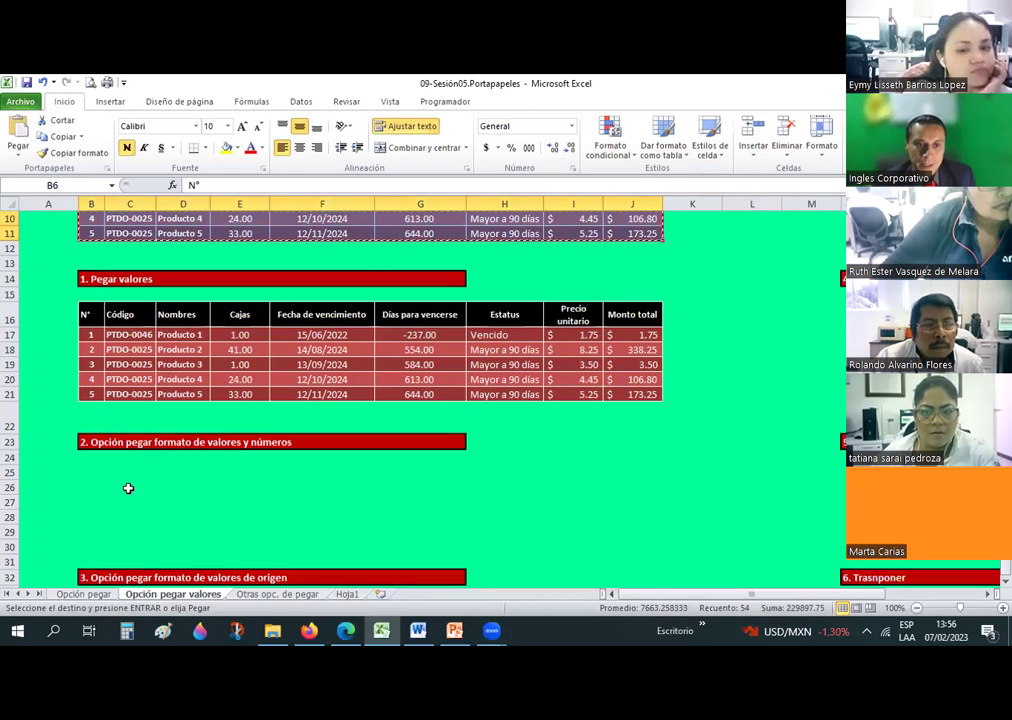
{"action": "scroll", "coordinate": [87, 432], "scroll_direction": "down", "scroll_amount": 1}
{"action": "left_click", "coordinate": [90, 427]}
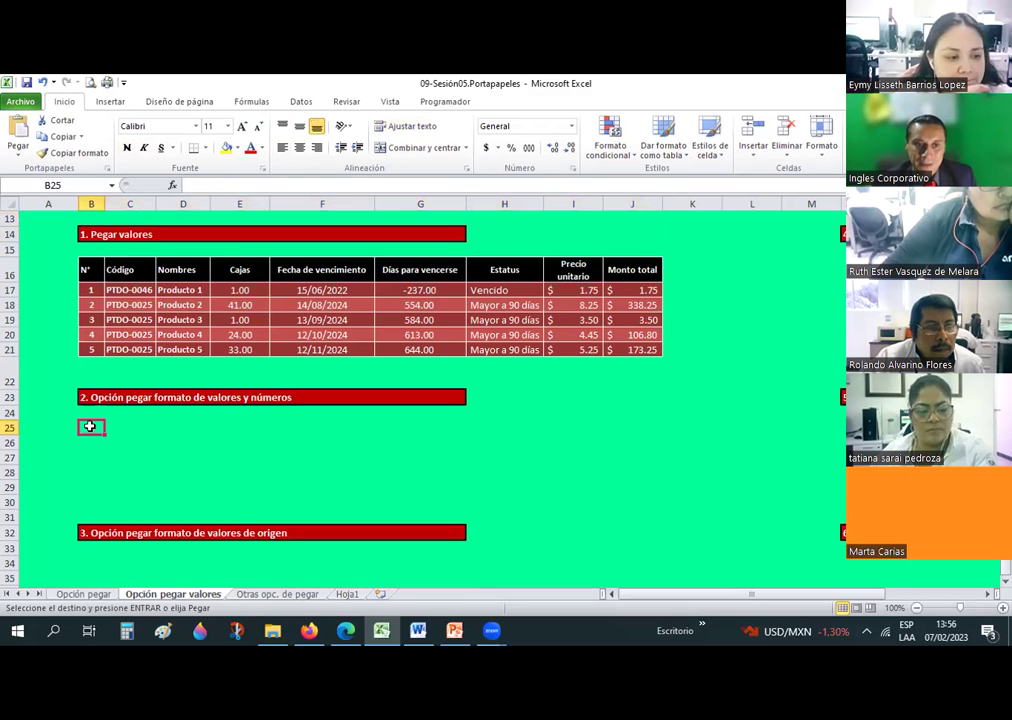
{"action": "left_click", "coordinate": [6, 150]}
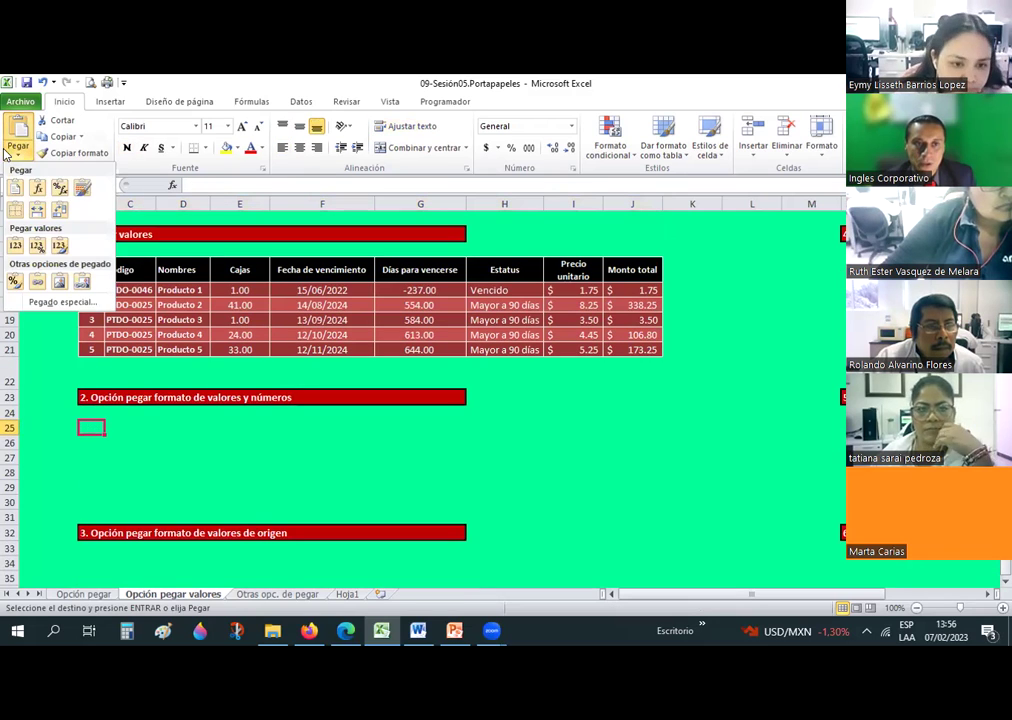
{"action": "left_click", "coordinate": [37, 247]}
Check pasted values like 554 in G27 and -237 in G26, then select the section 2 copy
{"action": "left_click", "coordinate": [638, 441]}
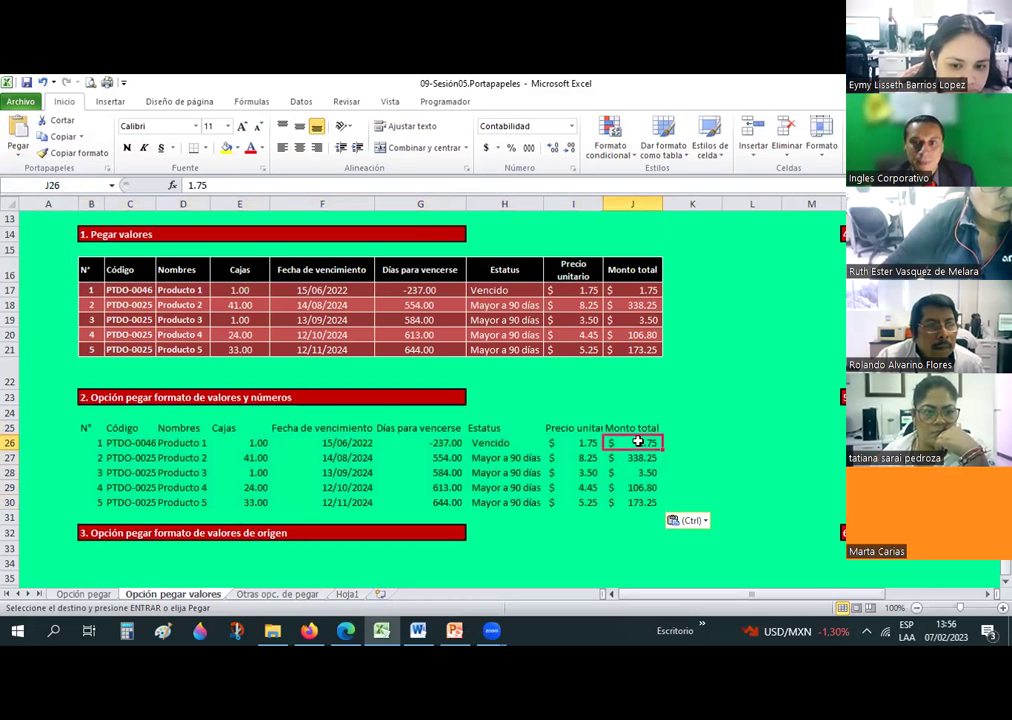
{"action": "left_click", "coordinate": [519, 444]}
{"action": "left_click", "coordinate": [427, 455]}
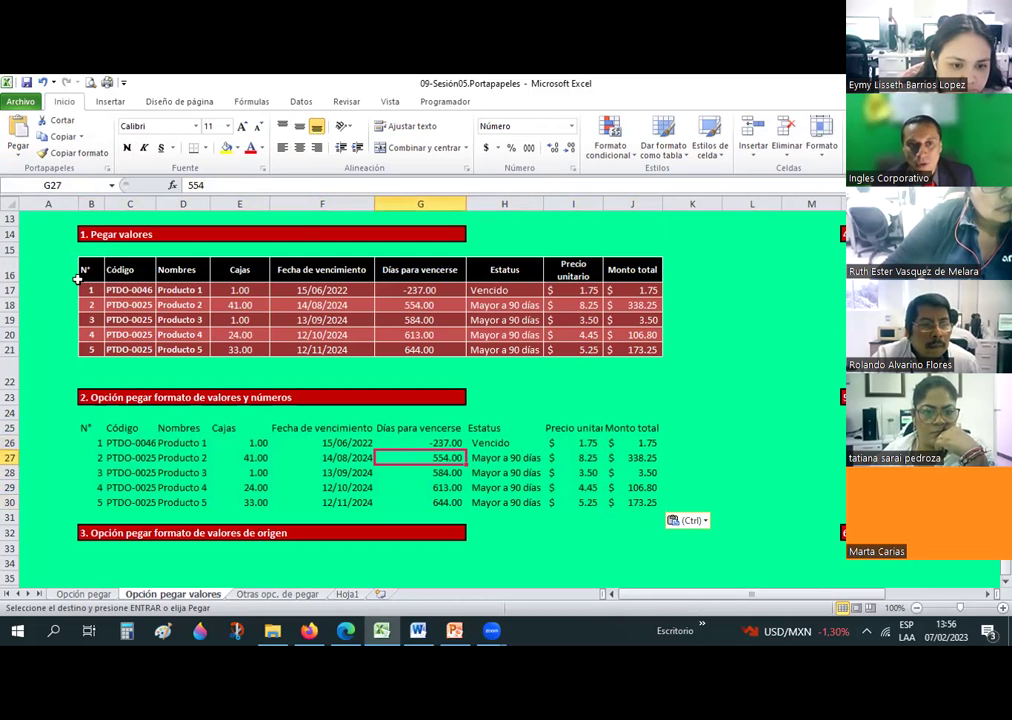
{"action": "left_click_drag", "start_coordinate": [77, 279], "coordinate": [626, 352]}
{"action": "left_click", "coordinate": [420, 442]}
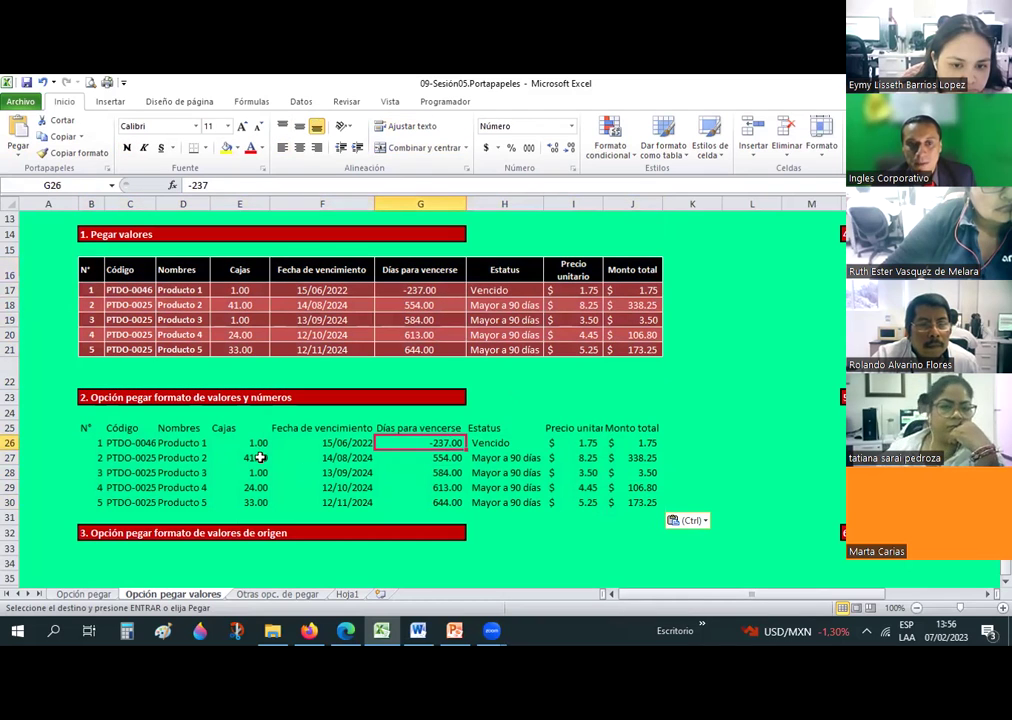
{"action": "left_click_drag", "start_coordinate": [86, 427], "coordinate": [611, 496]}
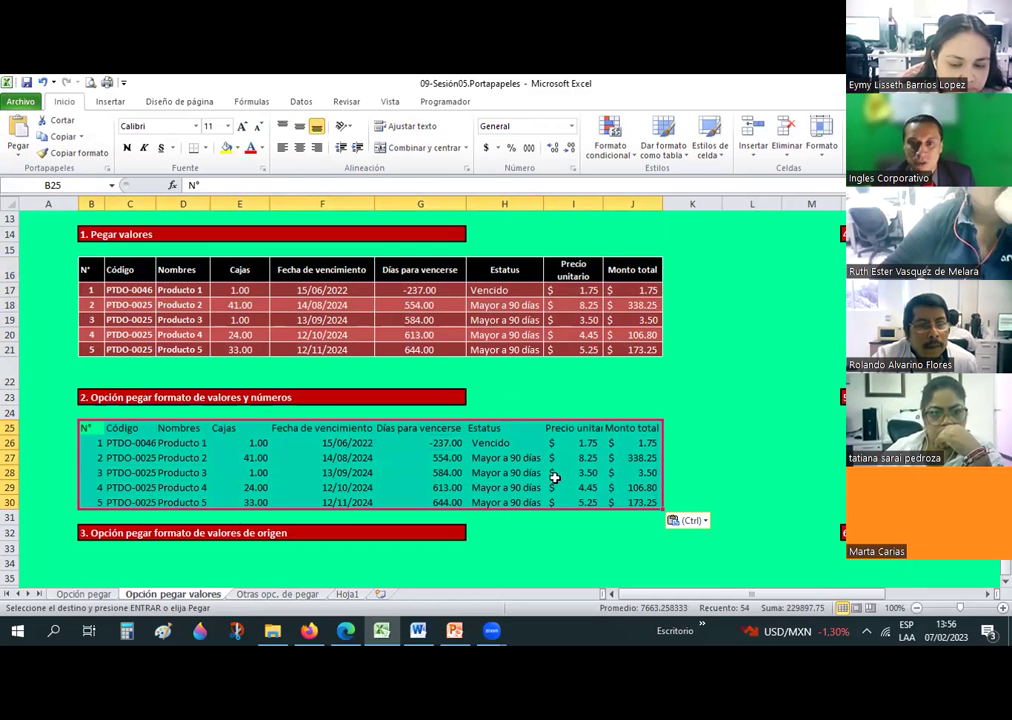
Select the source table and paste it at B34 as Values & Source Formatting
{"action": "left_click", "coordinate": [551, 442]}
{"action": "scroll", "coordinate": [551, 442], "scroll_direction": "up", "scroll_amount": 2}
{"action": "scroll", "coordinate": [269, 355], "scroll_direction": "up", "scroll_amount": 2}
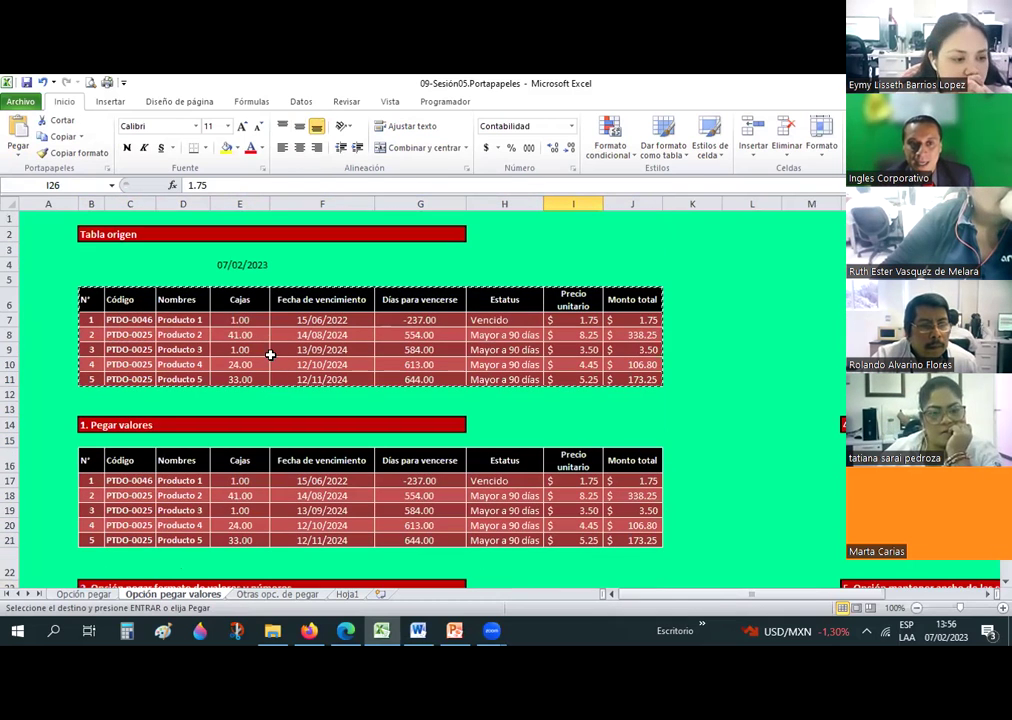
{"action": "left_click_drag", "start_coordinate": [85, 297], "coordinate": [640, 378]}
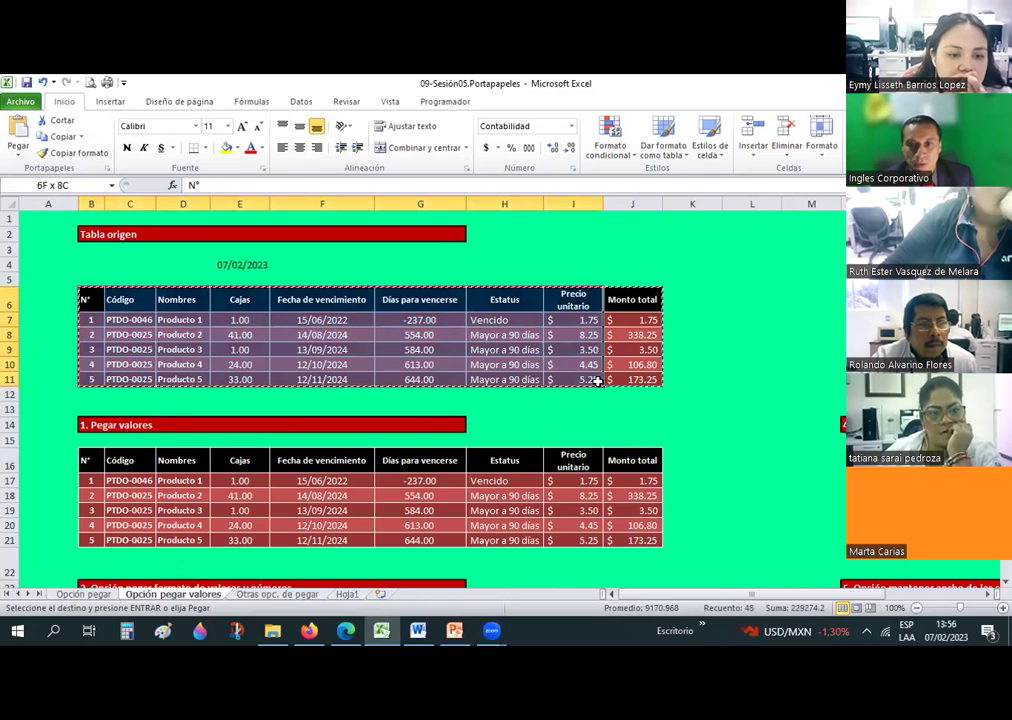
{"action": "scroll", "coordinate": [366, 335], "scroll_direction": "down", "scroll_amount": 5}
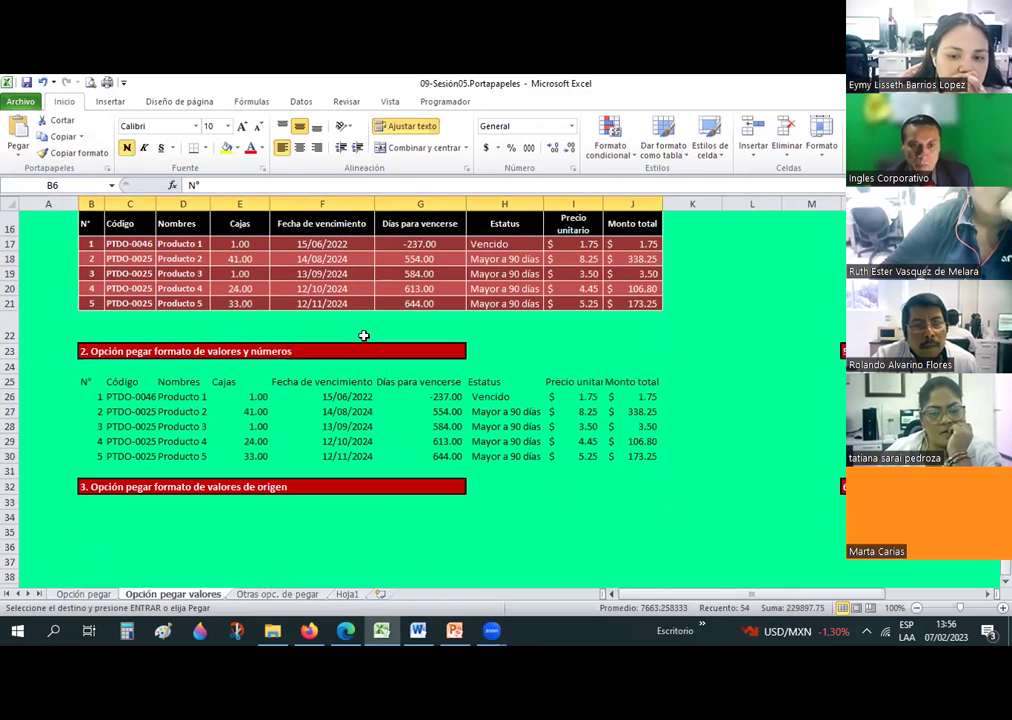
{"action": "left_click", "coordinate": [91, 516]}
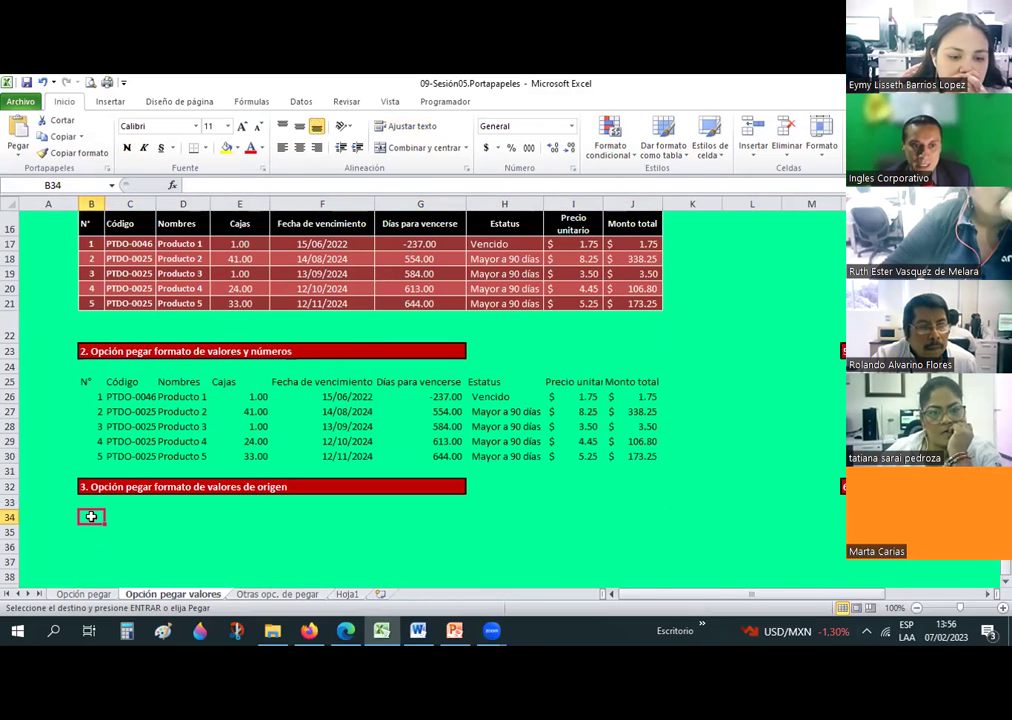
{"action": "left_click", "coordinate": [22, 161]}
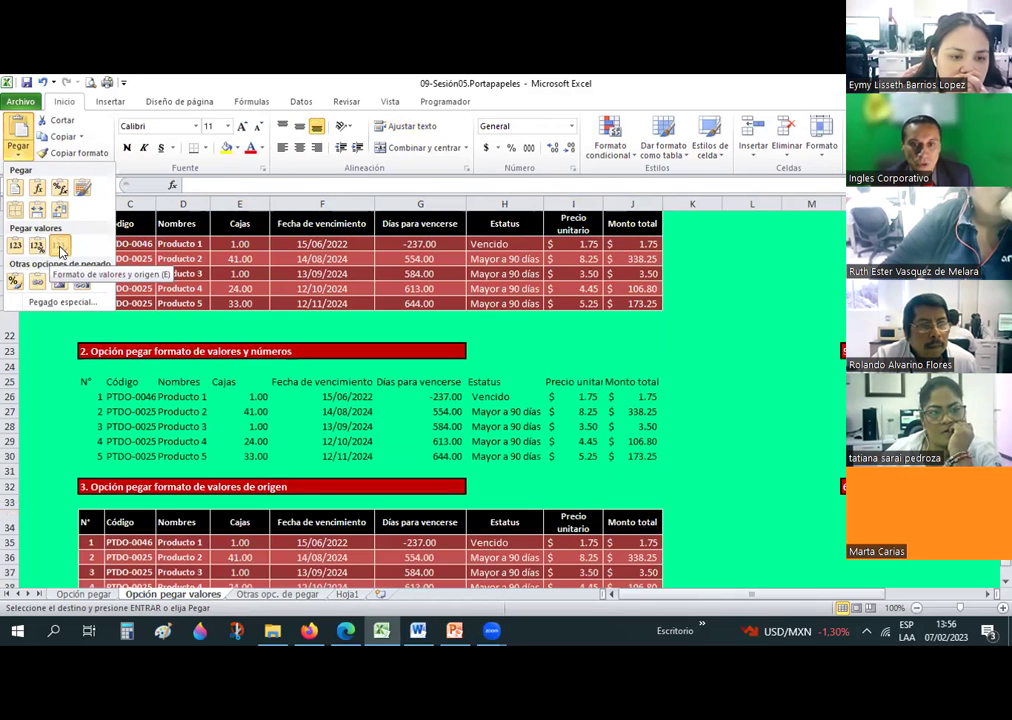
{"action": "left_click", "coordinate": [60, 246]}
Verify the section 3 copy's Monto total amounts (338.25, 106.80) and -237 in G35
{"action": "scroll", "coordinate": [564, 496], "scroll_direction": "down", "scroll_amount": 3}
{"action": "left_click", "coordinate": [624, 376]}
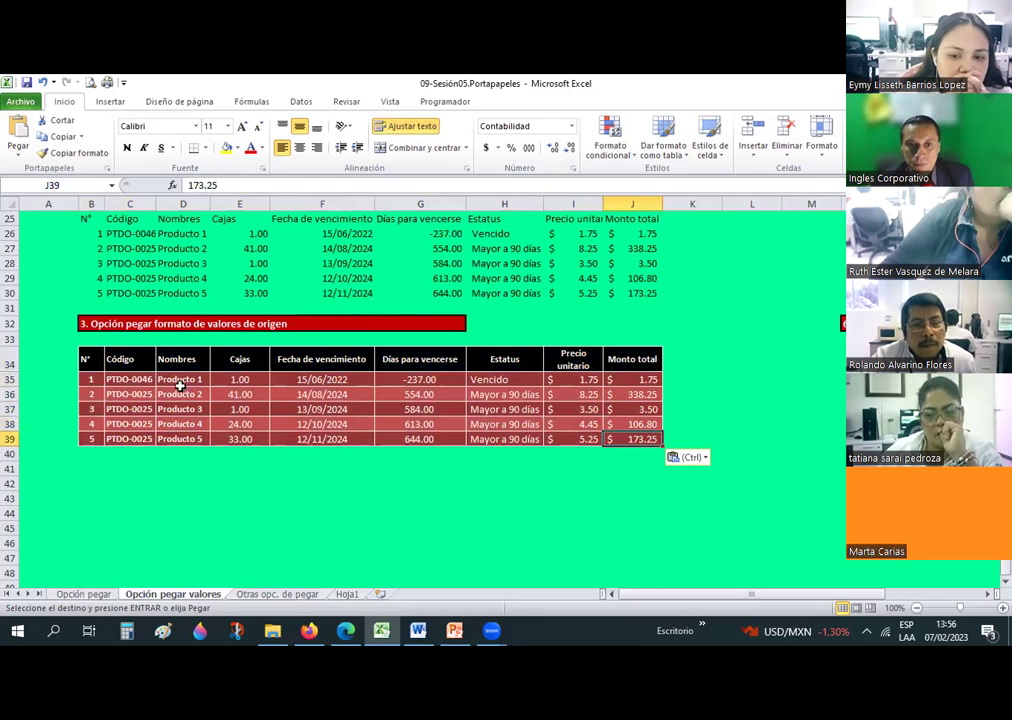
{"action": "left_click_drag", "start_coordinate": [93, 365], "coordinate": [632, 424]}
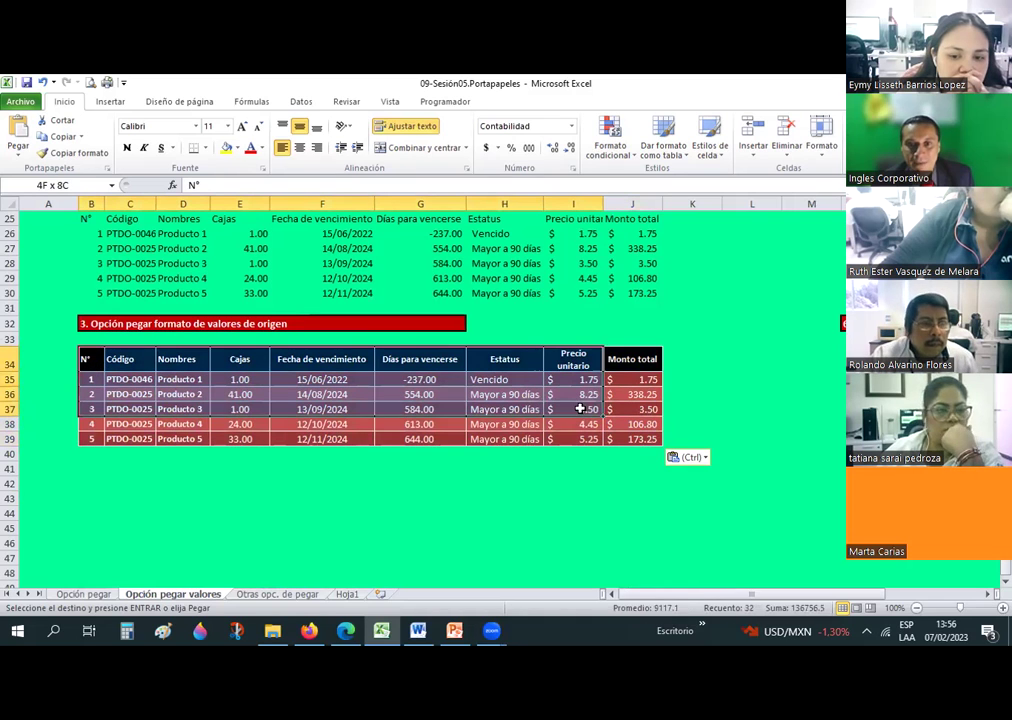
{"action": "left_click", "coordinate": [587, 363]}
{"action": "left_click", "coordinate": [639, 379]}
{"action": "left_click", "coordinate": [639, 409]}
{"action": "left_click", "coordinate": [639, 424]}
{"action": "left_click", "coordinate": [639, 394]}
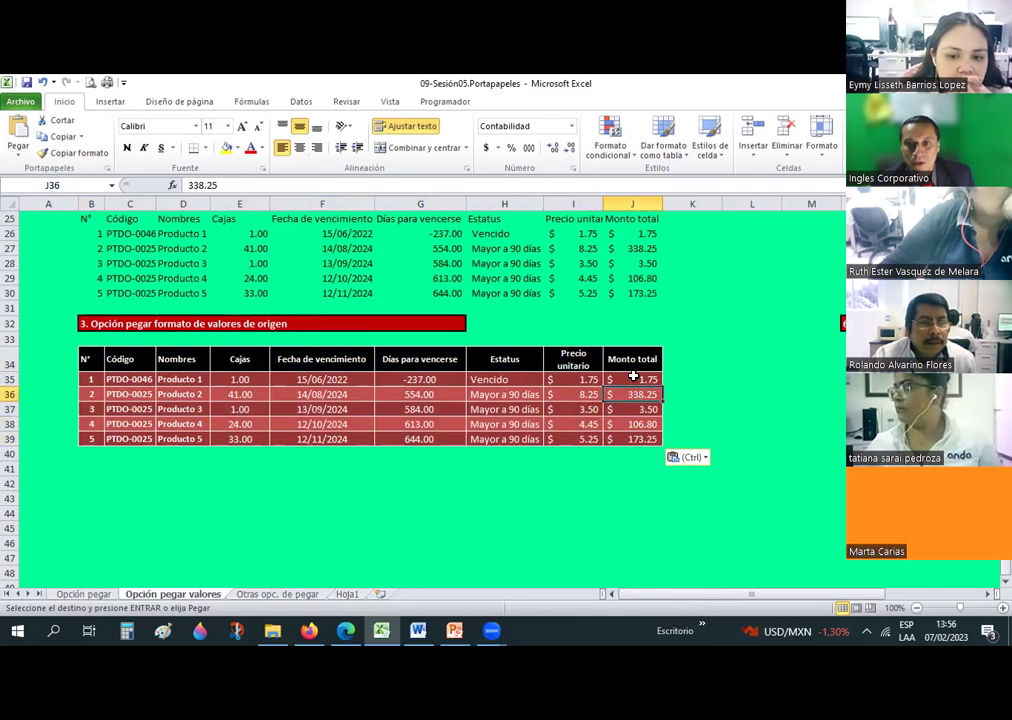
{"action": "left_click", "coordinate": [488, 379]}
{"action": "left_click", "coordinate": [402, 379]}
Compare with section 1, then select the section 3 copy and its Monto total amounts ending at 173.25
{"action": "scroll", "coordinate": [120, 360], "scroll_direction": "up", "scroll_amount": 2}
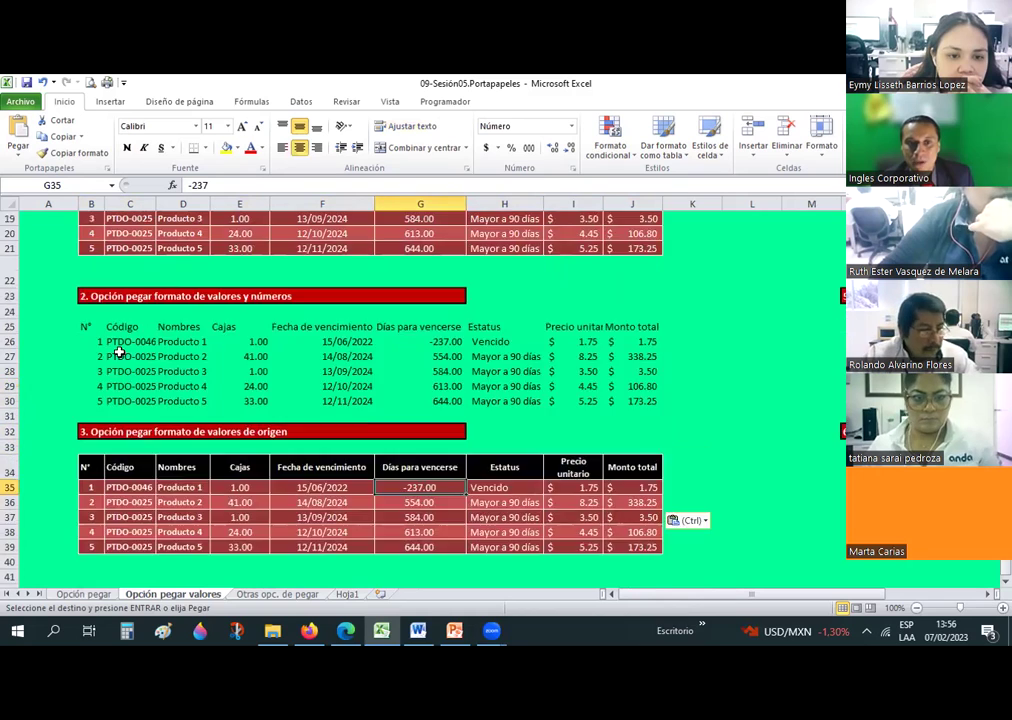
{"action": "scroll", "coordinate": [526, 250], "scroll_direction": "up", "scroll_amount": 1}
{"action": "left_click", "coordinate": [515, 276]}
{"action": "scroll", "coordinate": [533, 290], "scroll_direction": "up", "scroll_amount": 1}
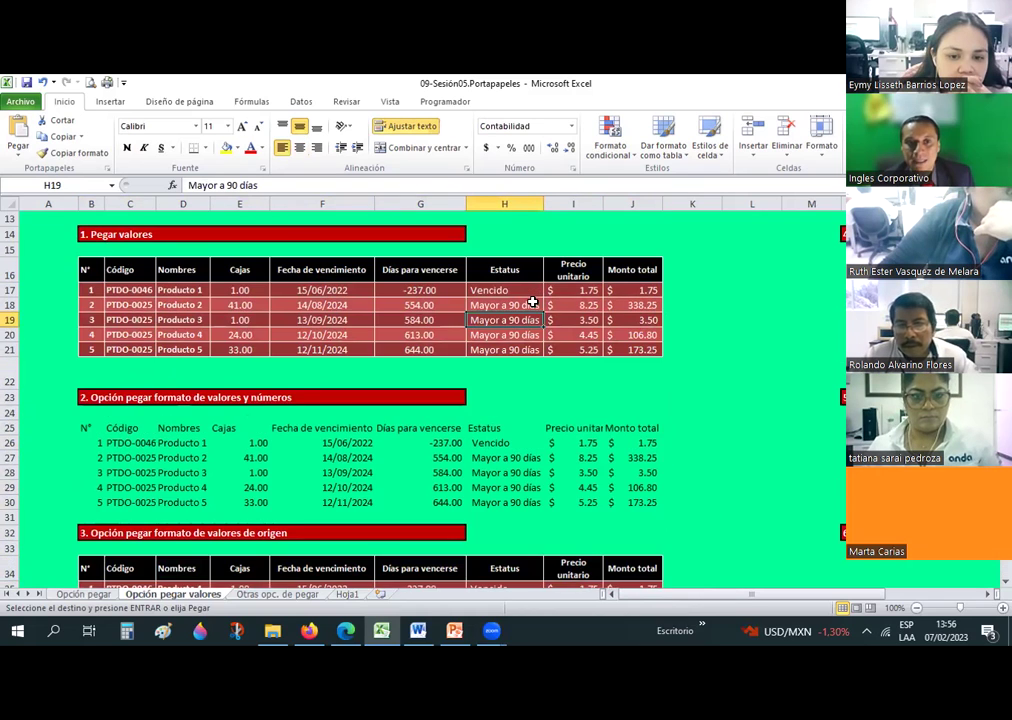
{"action": "scroll", "coordinate": [533, 302], "scroll_direction": "down", "scroll_amount": 3}
{"action": "scroll", "coordinate": [120, 360], "scroll_direction": "down", "scroll_amount": 1}
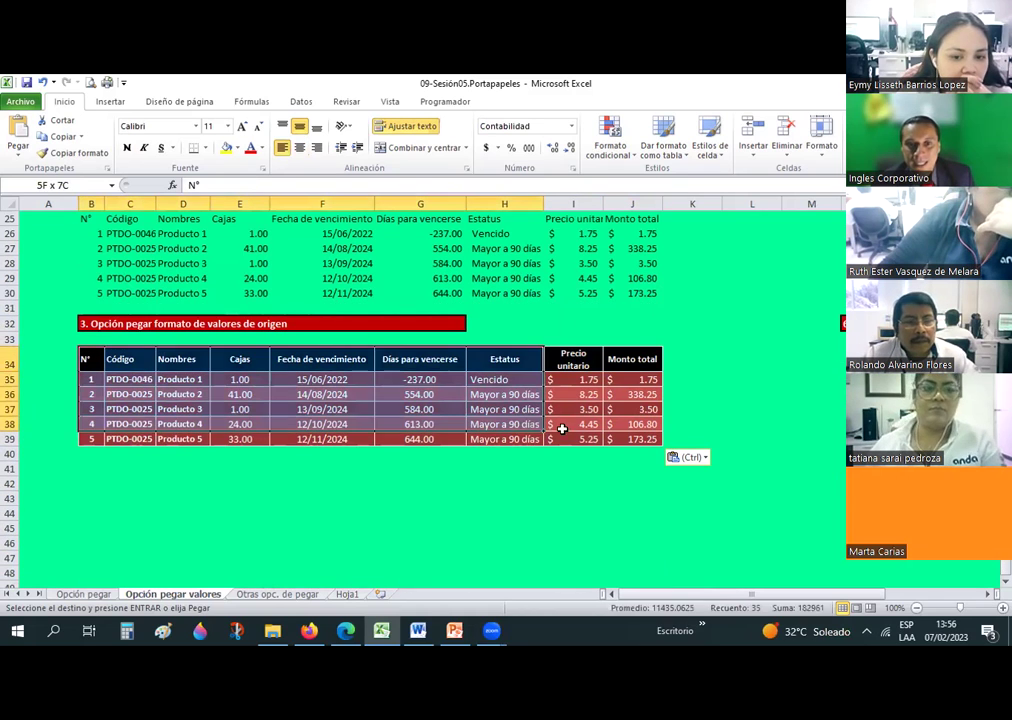
{"action": "left_click_drag", "start_coordinate": [86, 356], "coordinate": [634, 440]}
{"action": "left_click_drag", "start_coordinate": [636, 381], "coordinate": [641, 437]}
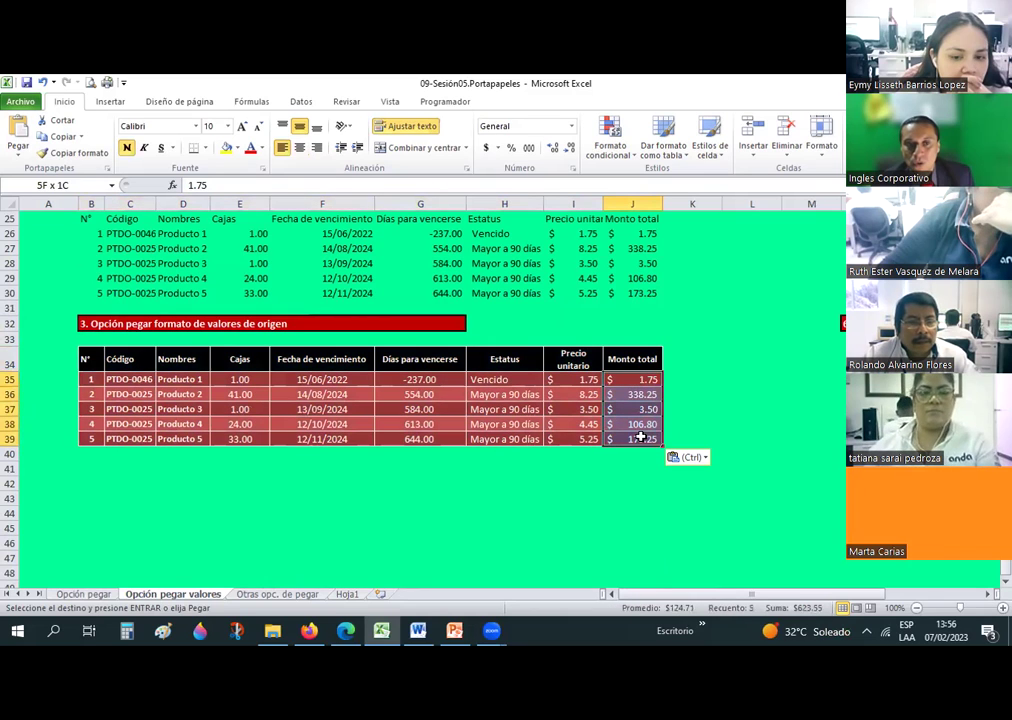
{"action": "left_click", "coordinate": [639, 438]}
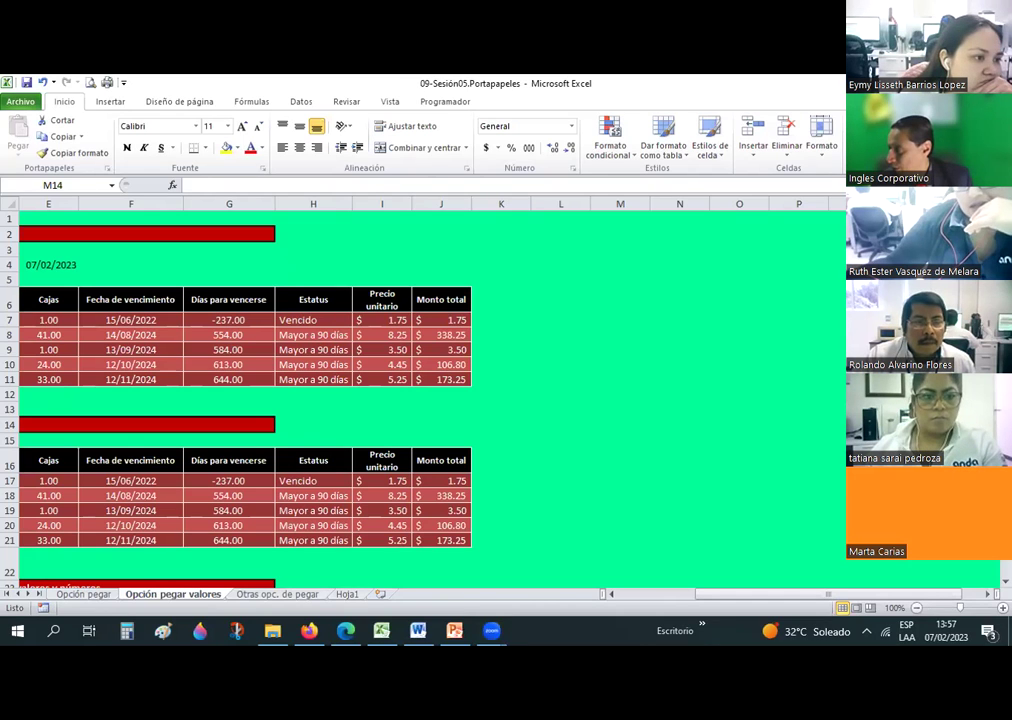
{"action": "key", "text": "alt+Tab"}
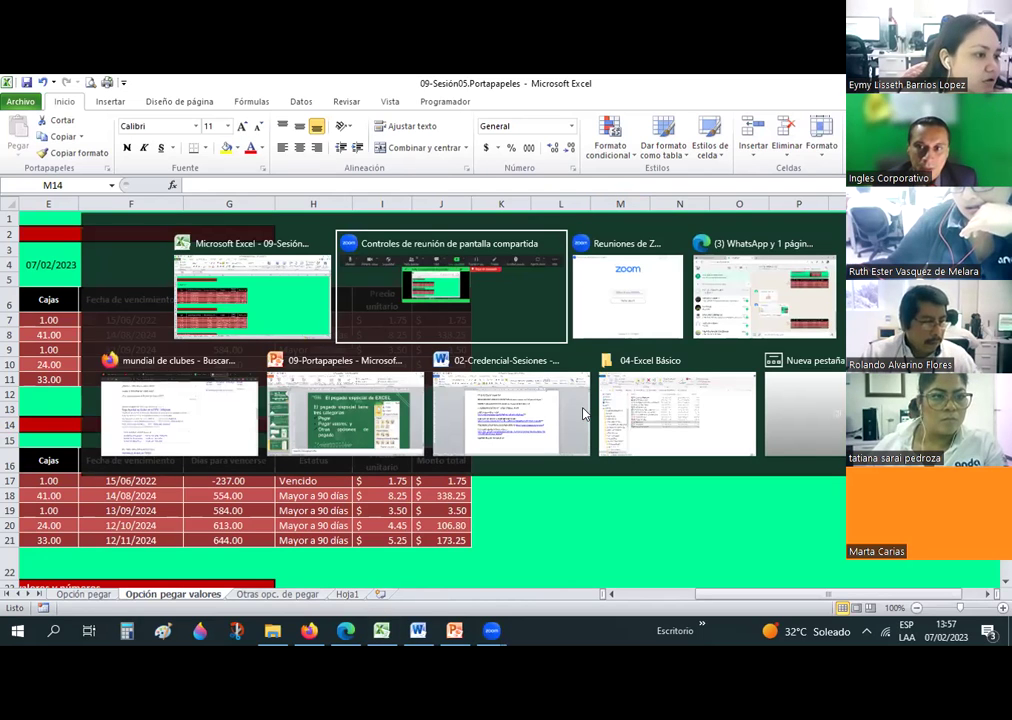
{"action": "key", "text": "Tab"}
{"action": "key", "text": "Tab"}
{"action": "key", "text": "Tab"}
{"action": "key", "text": "Tab"}
{"action": "key", "text": "Tab"}
{"action": "key", "text": "Tab"}
{"action": "key", "text": "Tab"}
{"action": "key", "text": "Tab"}
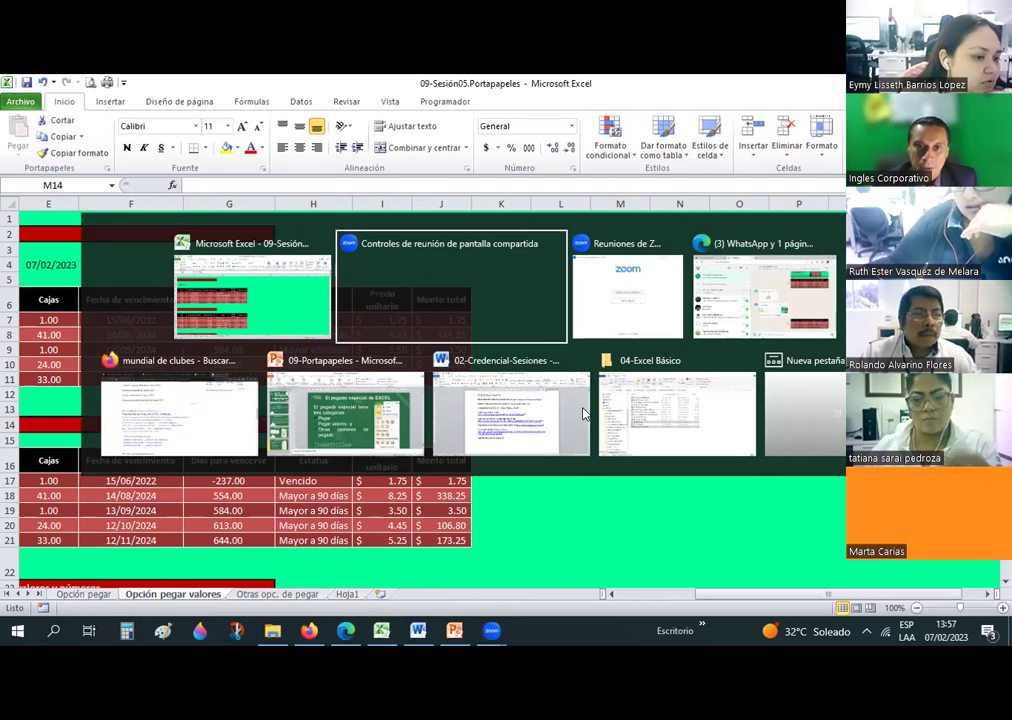
{"action": "scroll", "coordinate": [607, 578], "scroll_direction": "left", "scroll_amount": 4}
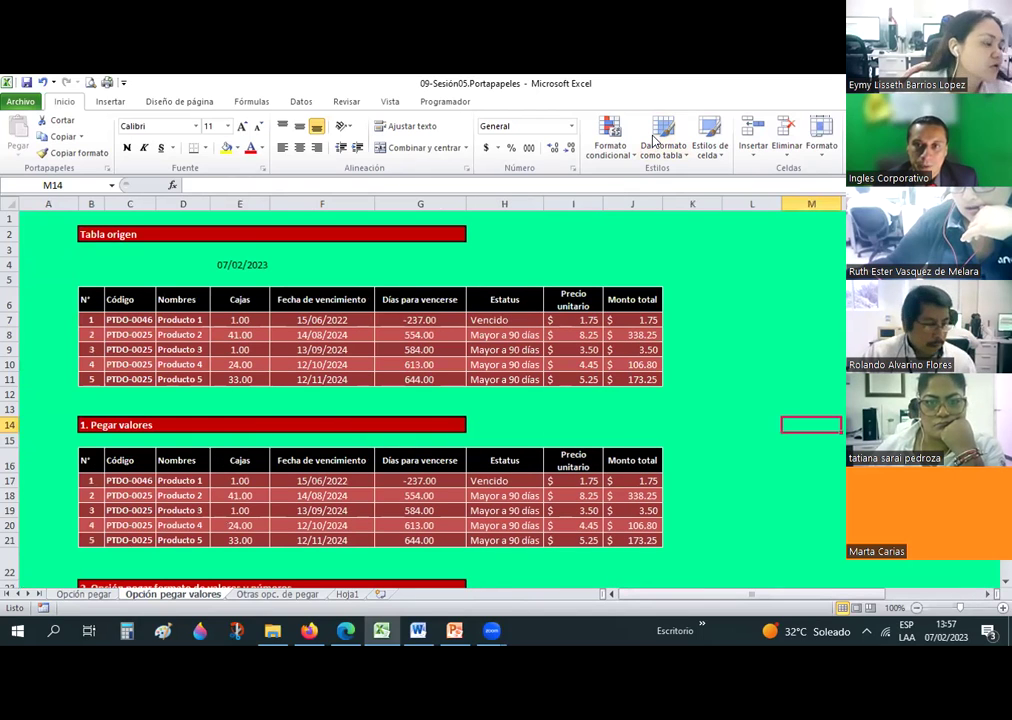
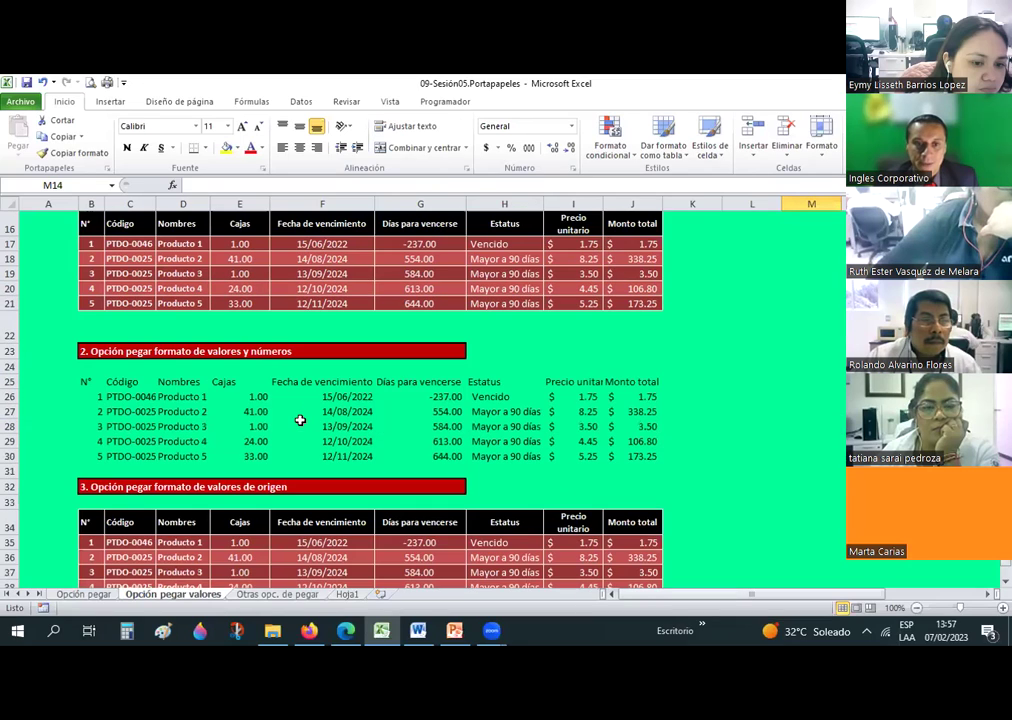
On the Otras opc. de pegar sheet, copy Tabla origen B6:J11 and paste only its formatting into B16:J21
{"action": "left_click", "coordinate": [275, 594]}
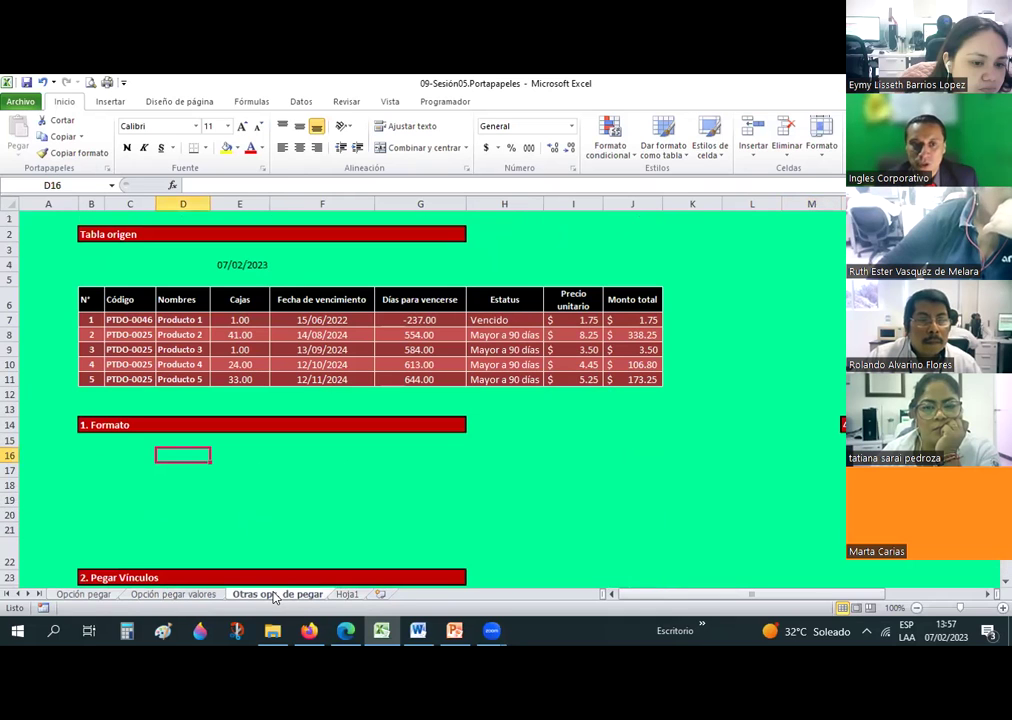
{"action": "left_click", "coordinate": [298, 467]}
{"action": "left_click_drag", "start_coordinate": [90, 299], "coordinate": [624, 373]}
{"action": "key", "text": "ctrl+c"}
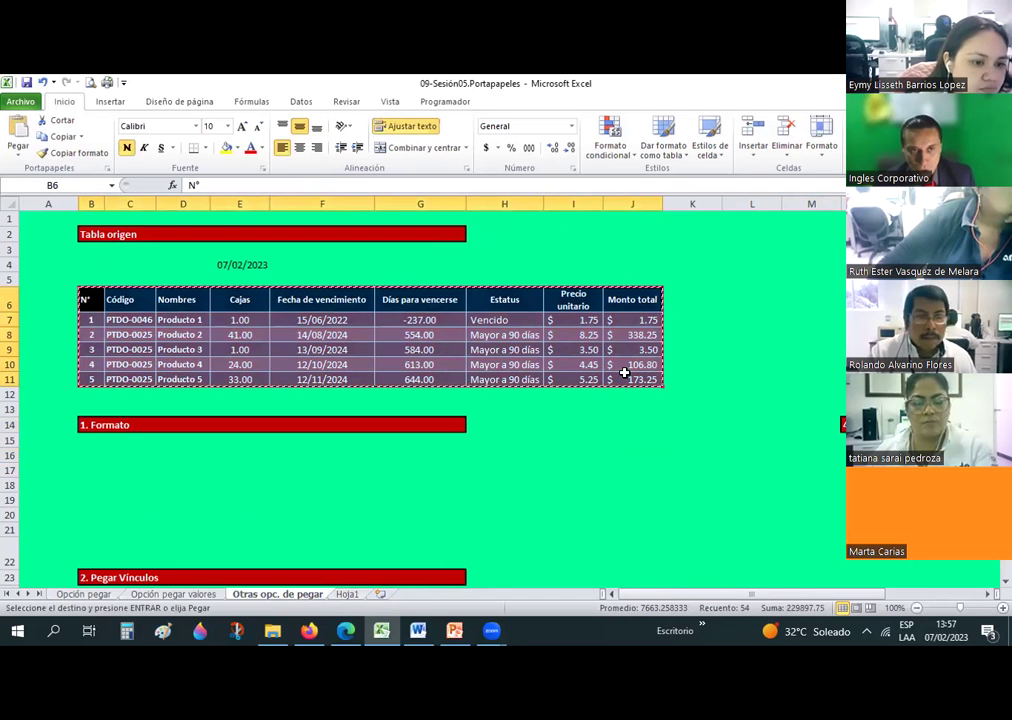
{"action": "left_click", "coordinate": [91, 455]}
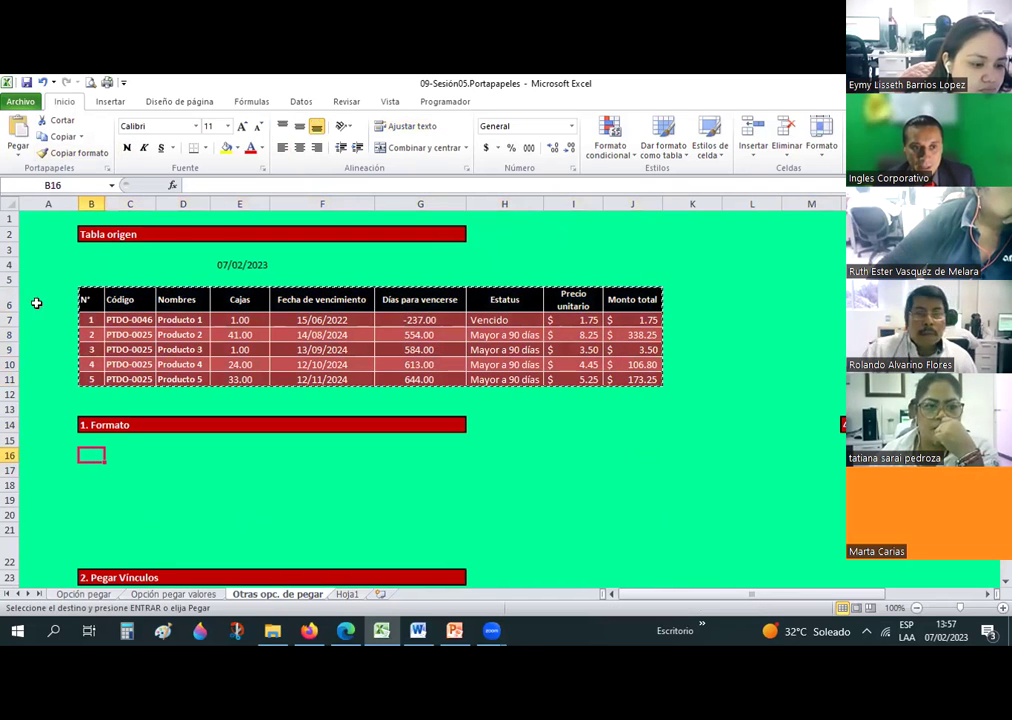
{"action": "left_click", "coordinate": [18, 147]}
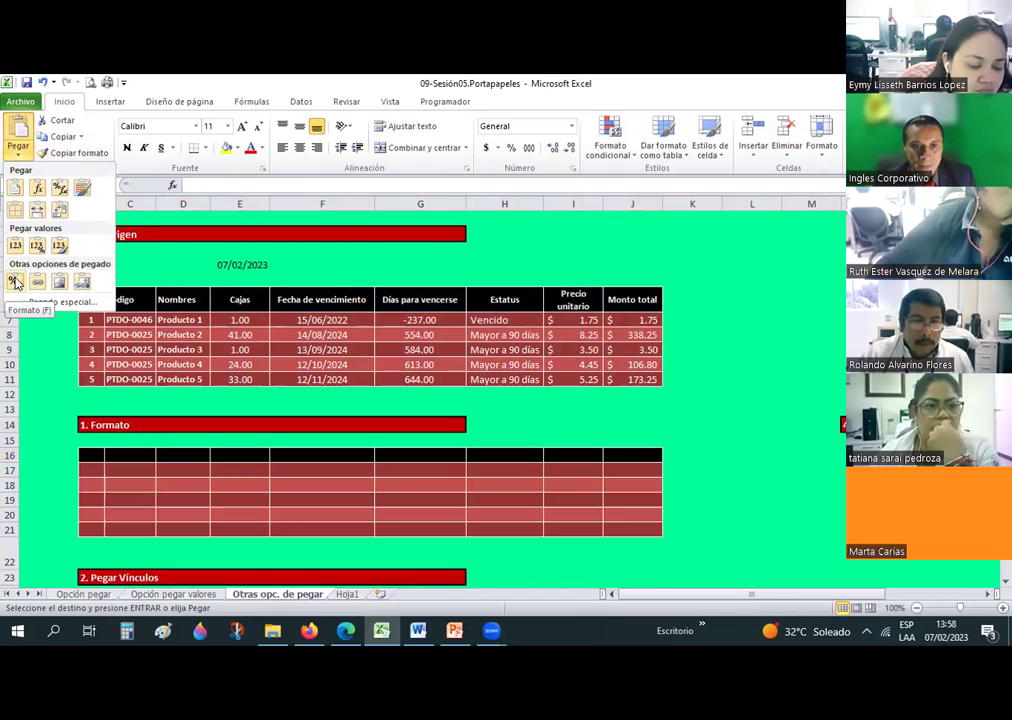
{"action": "left_click", "coordinate": [14, 281]}
{"action": "left_click_drag", "start_coordinate": [99, 455], "coordinate": [658, 529]}
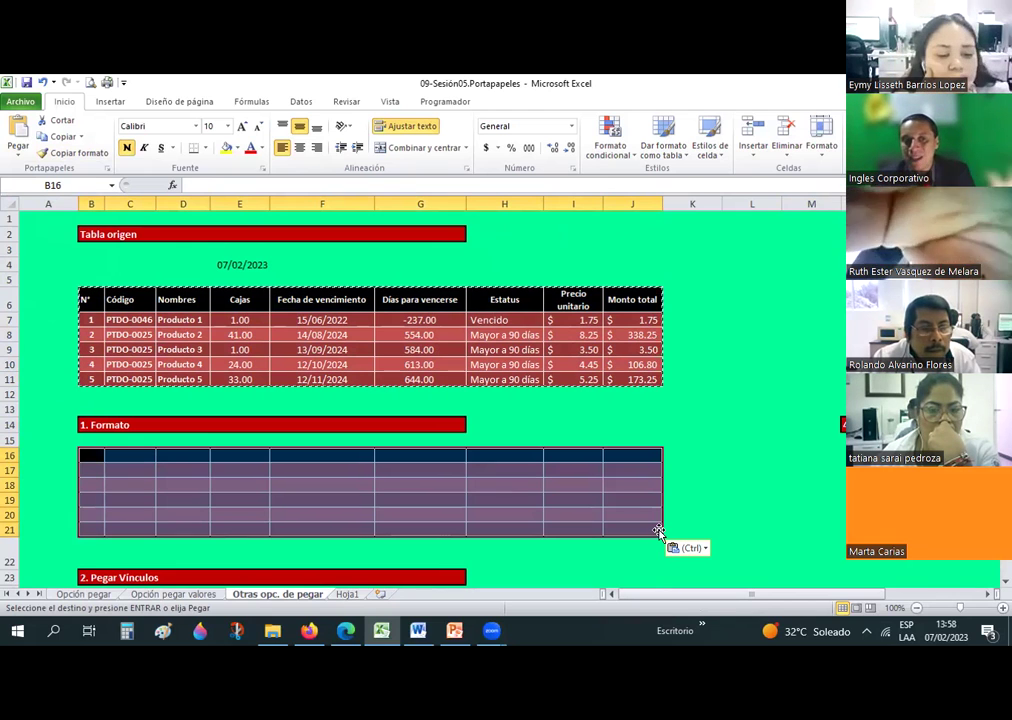
Clear the old PTDO-0046 value from cell C26 under 2. Pegar Vínculos
{"action": "left_click", "coordinate": [458, 473]}
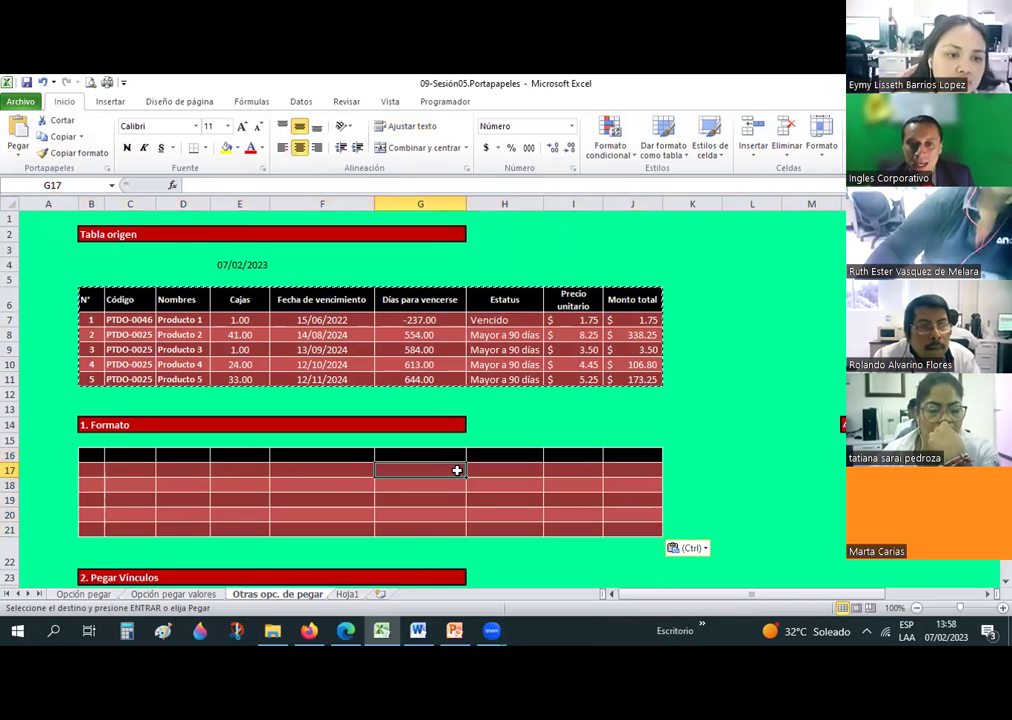
{"action": "scroll", "coordinate": [457, 471], "scroll_direction": "down", "scroll_amount": 2}
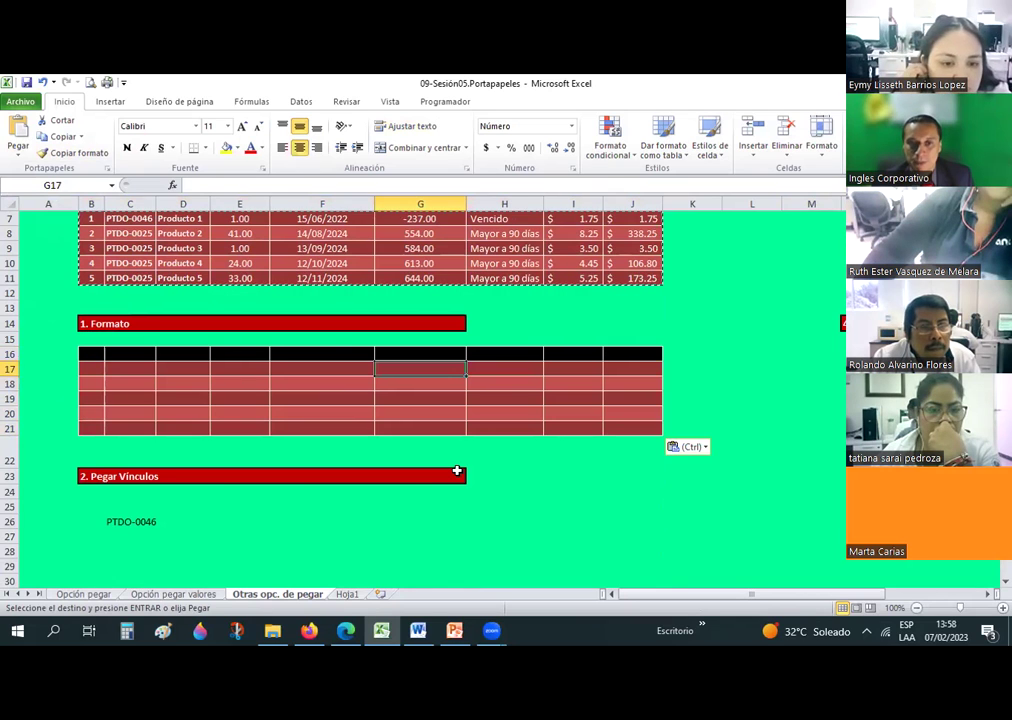
{"action": "left_click", "coordinate": [134, 523]}
{"action": "key", "text": "Delete"}
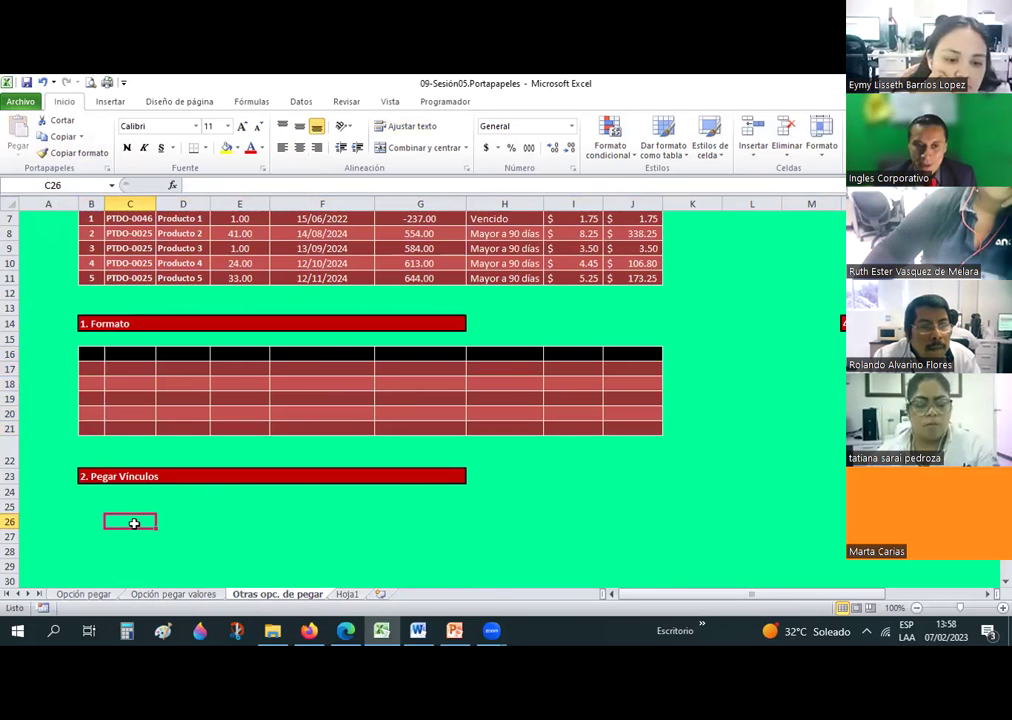
Enter =C11 in C26 so it shows PTDO-0025, then go to Hoja1
{"action": "scroll", "coordinate": [127, 518], "scroll_direction": "up", "scroll_amount": 2}
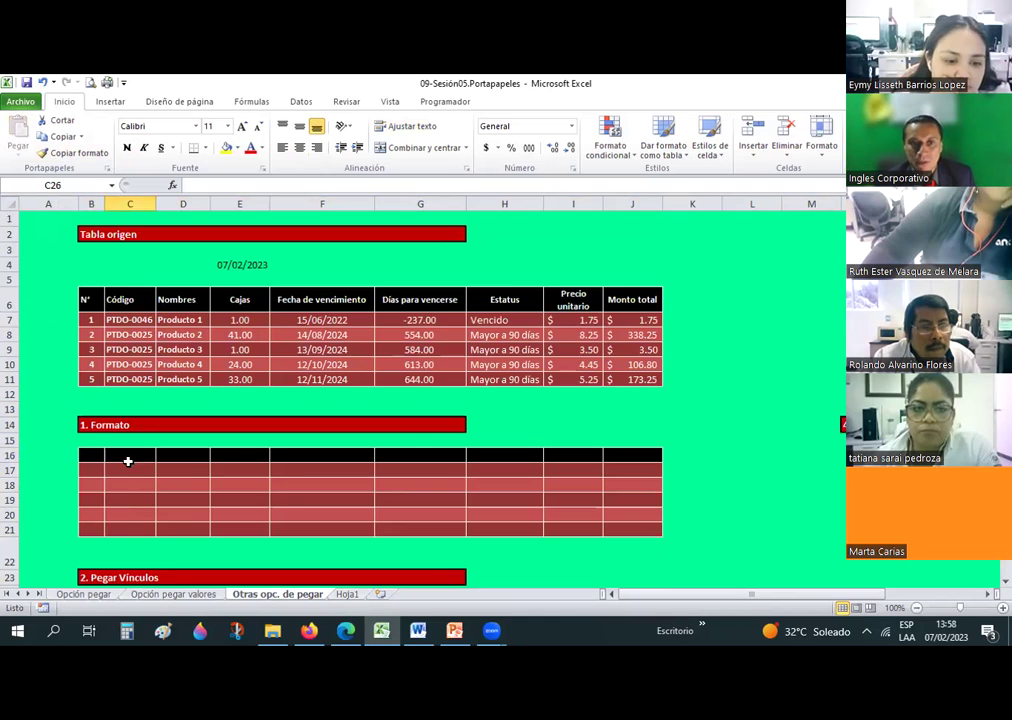
{"action": "scroll", "coordinate": [128, 461], "scroll_direction": "down", "scroll_amount": 1}
{"action": "scroll", "coordinate": [128, 458], "scroll_direction": "down", "scroll_amount": 2}
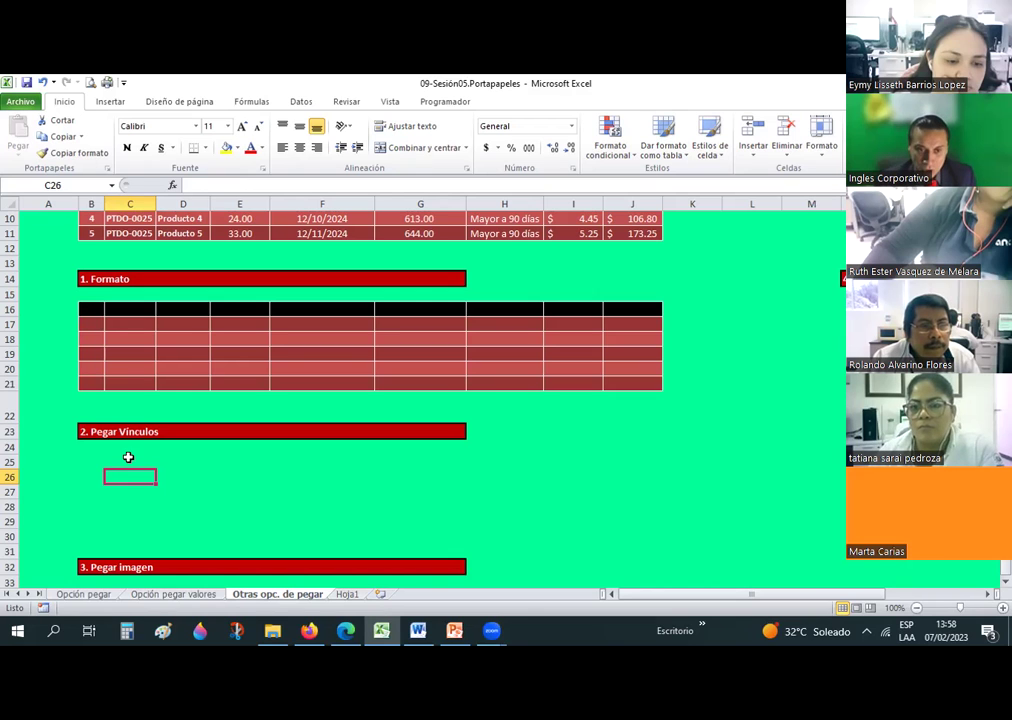
{"action": "type", "text": "="}
{"action": "left_click", "coordinate": [142, 233]}
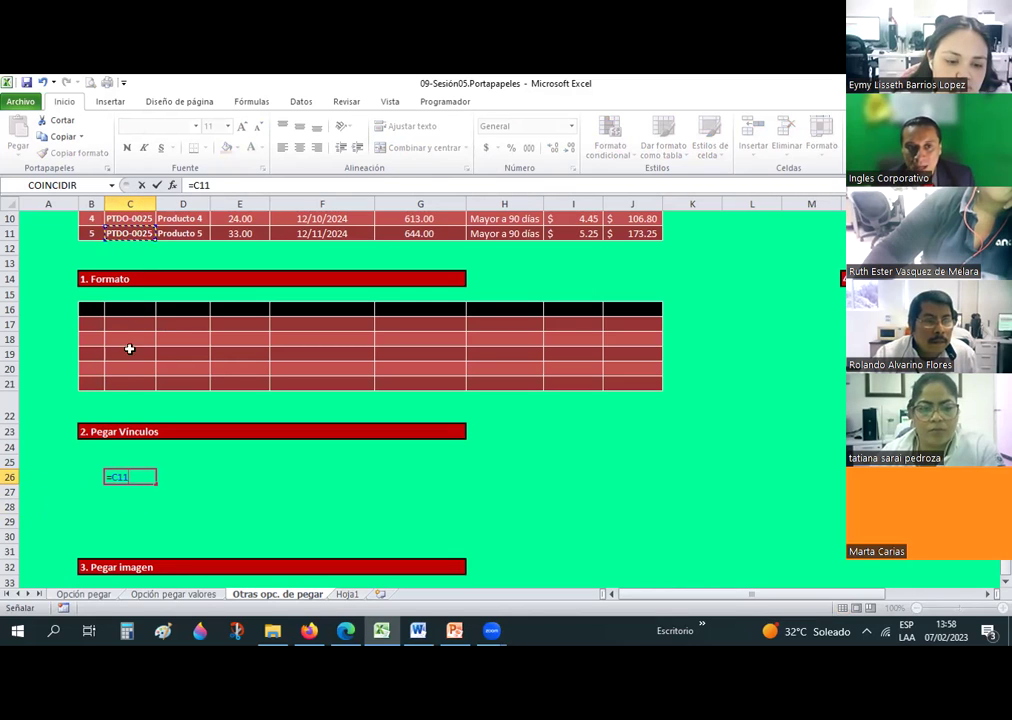
{"action": "key", "text": "Return"}
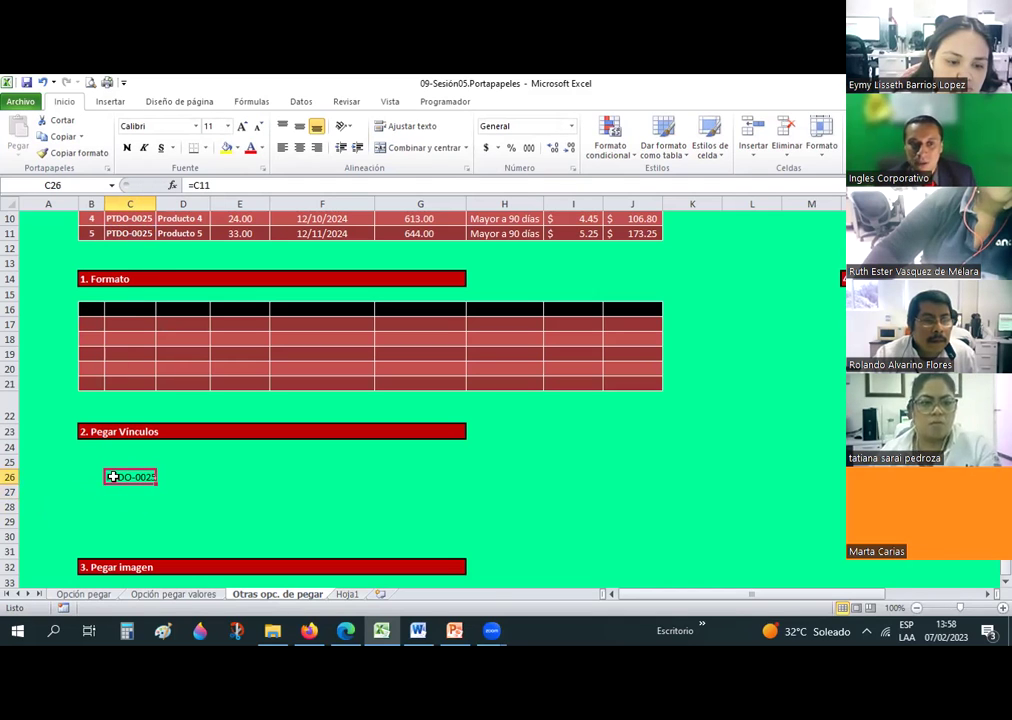
{"action": "left_click", "coordinate": [347, 594]}
Select cell B2 on Hoja1 and cancel the pending entry
{"action": "scroll", "coordinate": [287, 468], "scroll_direction": "up", "scroll_amount": 8}
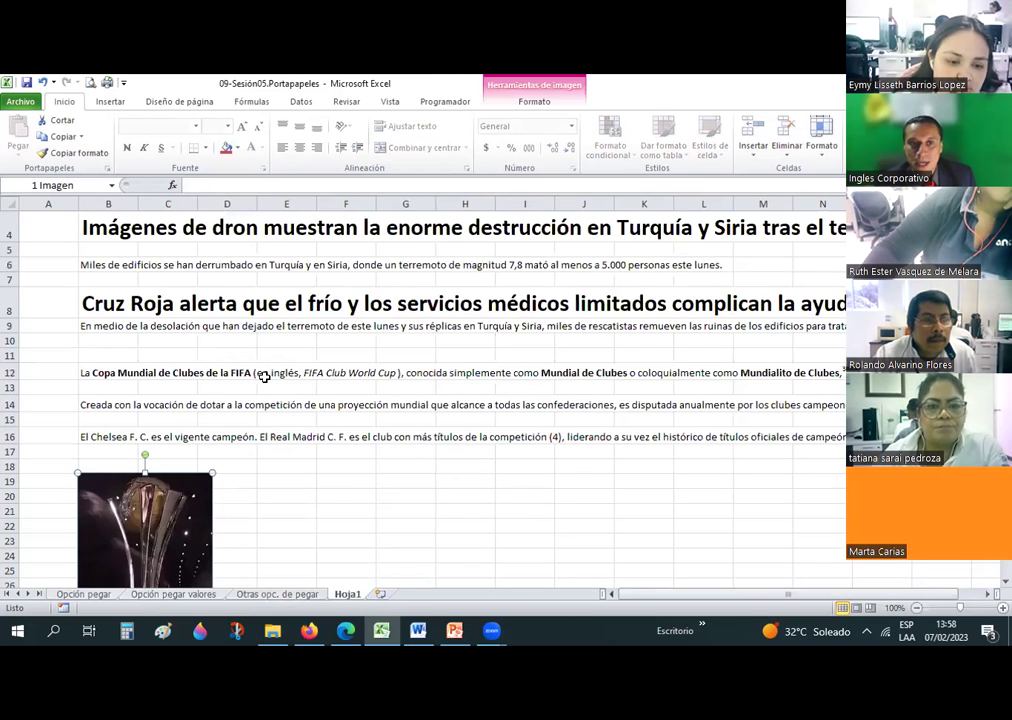
{"action": "scroll", "coordinate": [261, 373], "scroll_direction": "up", "scroll_amount": 1}
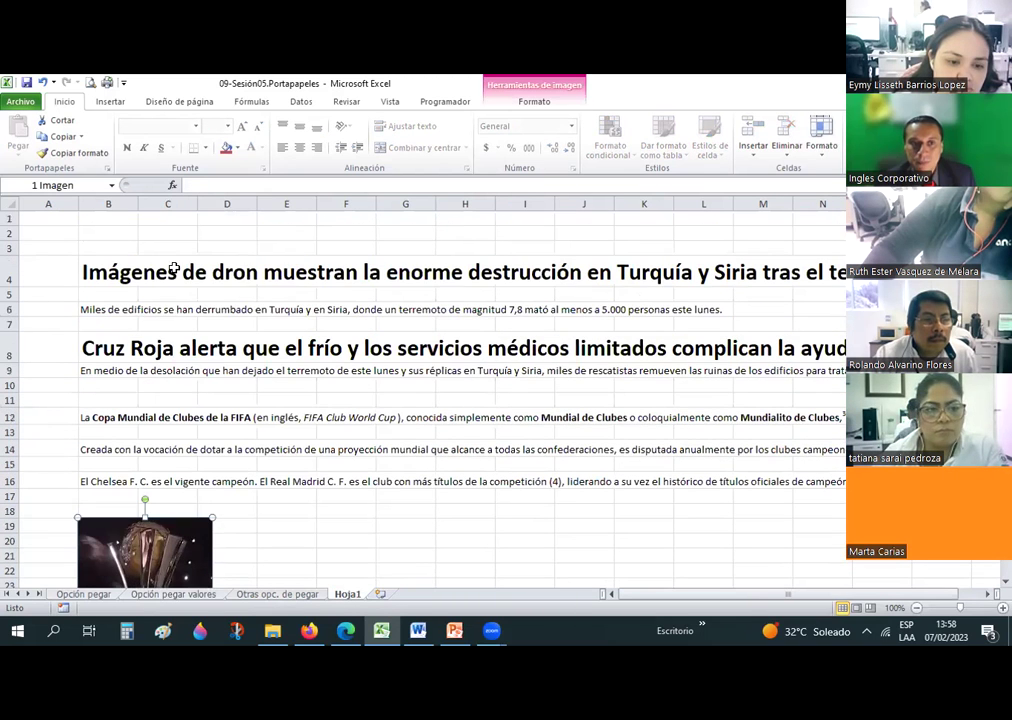
{"action": "left_click", "coordinate": [97, 234]}
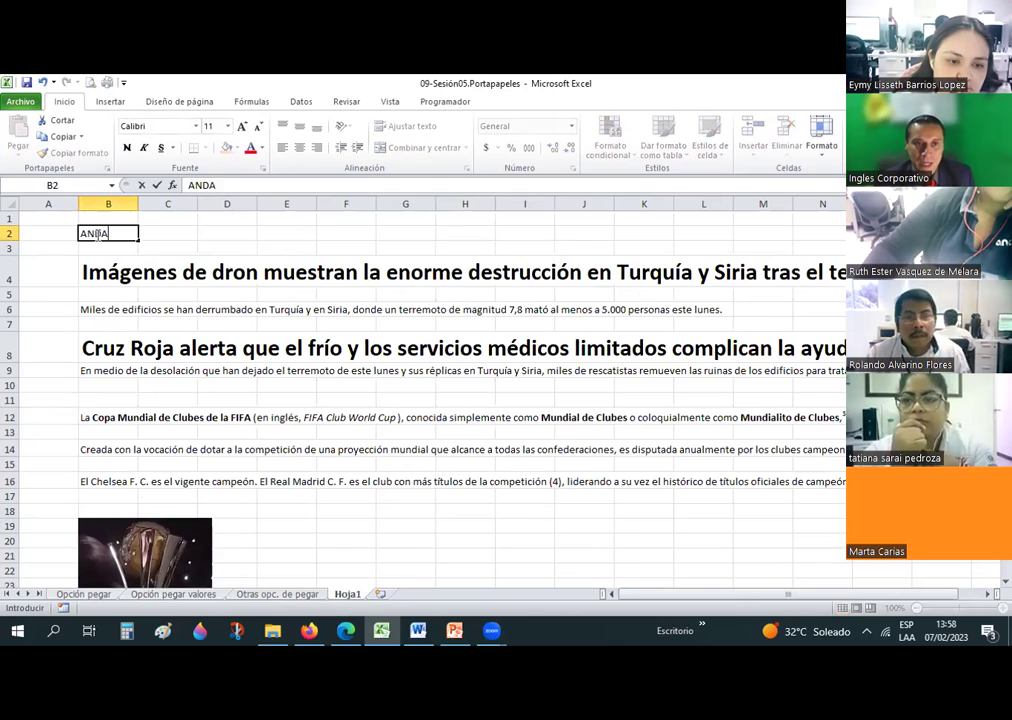
{"action": "key", "text": "Escape"}
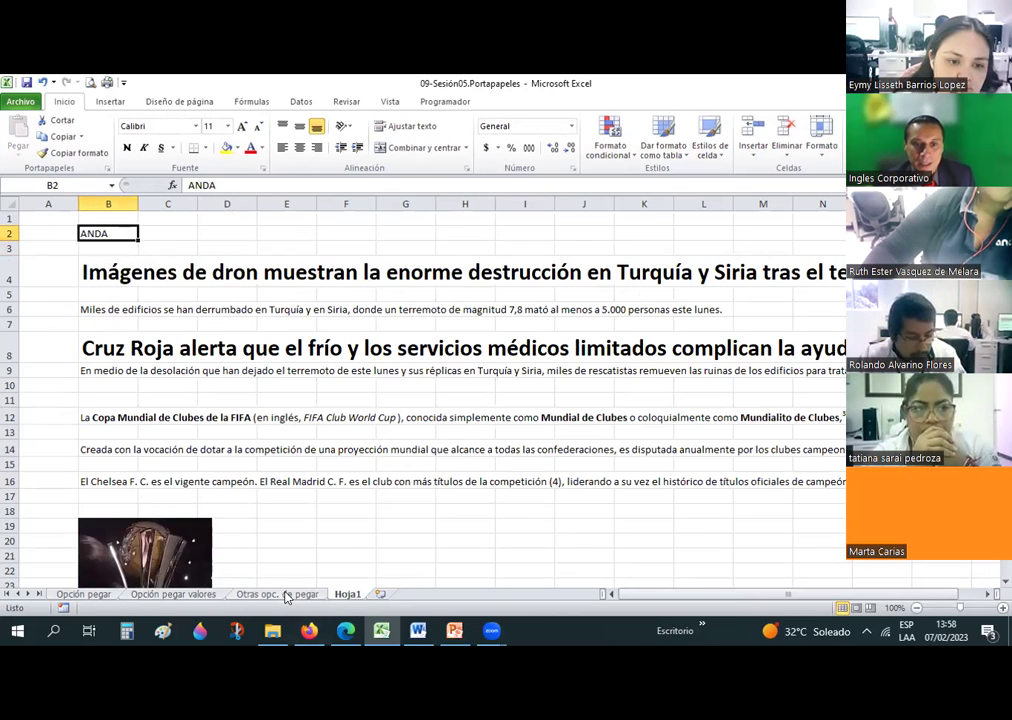
Type ANDA into E26 on the Otras opc. de pegar sheet, then start a formula in Hoja1's B2
{"action": "left_click", "coordinate": [286, 597]}
{"action": "left_click", "coordinate": [214, 476]}
{"action": "type", "text": "ANDA"}
{"action": "key", "text": "Return"}
{"action": "left_click", "coordinate": [347, 595]}
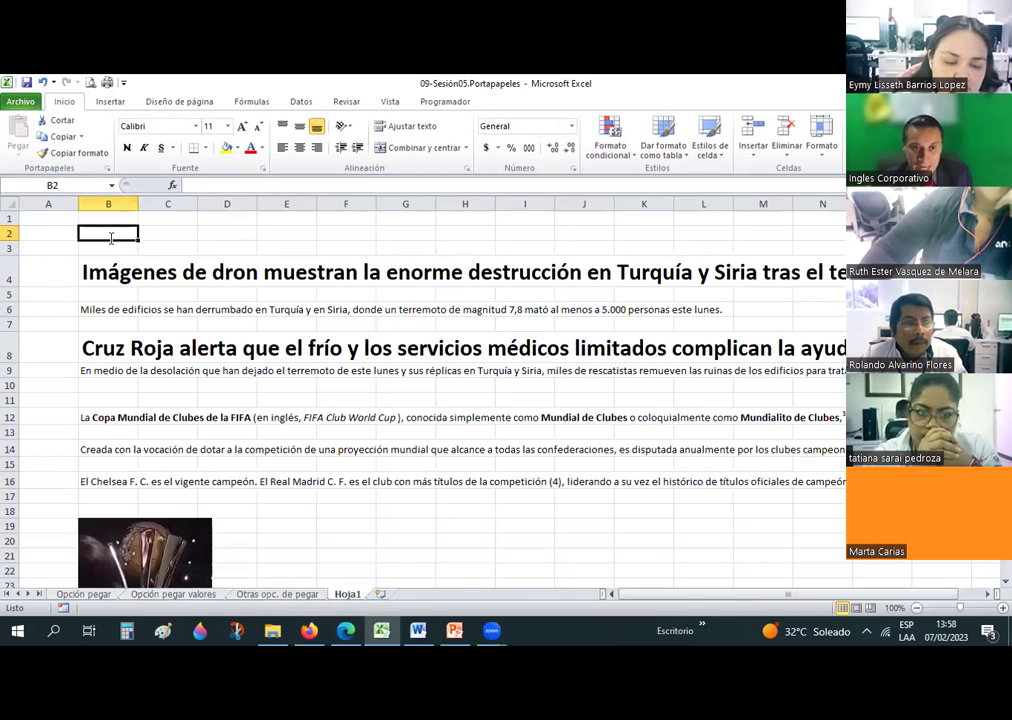
{"action": "type", "text": "="}
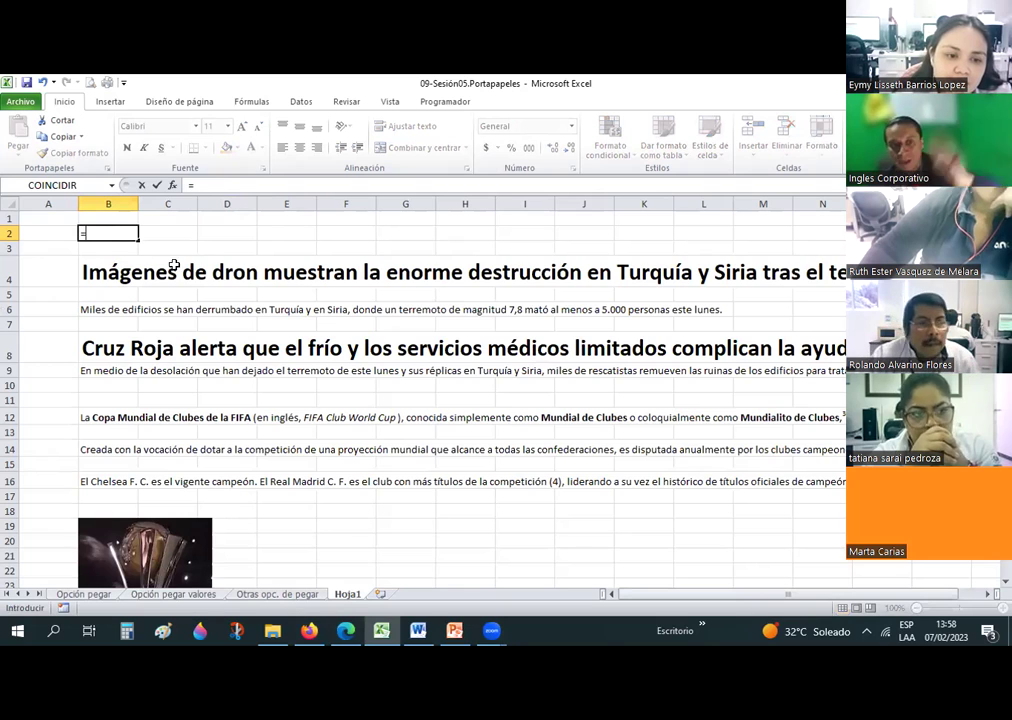
Link Hoja1's B2 to E26 on Otras opc. de pegar and check the ANDA source cell
{"action": "left_click", "coordinate": [315, 595]}
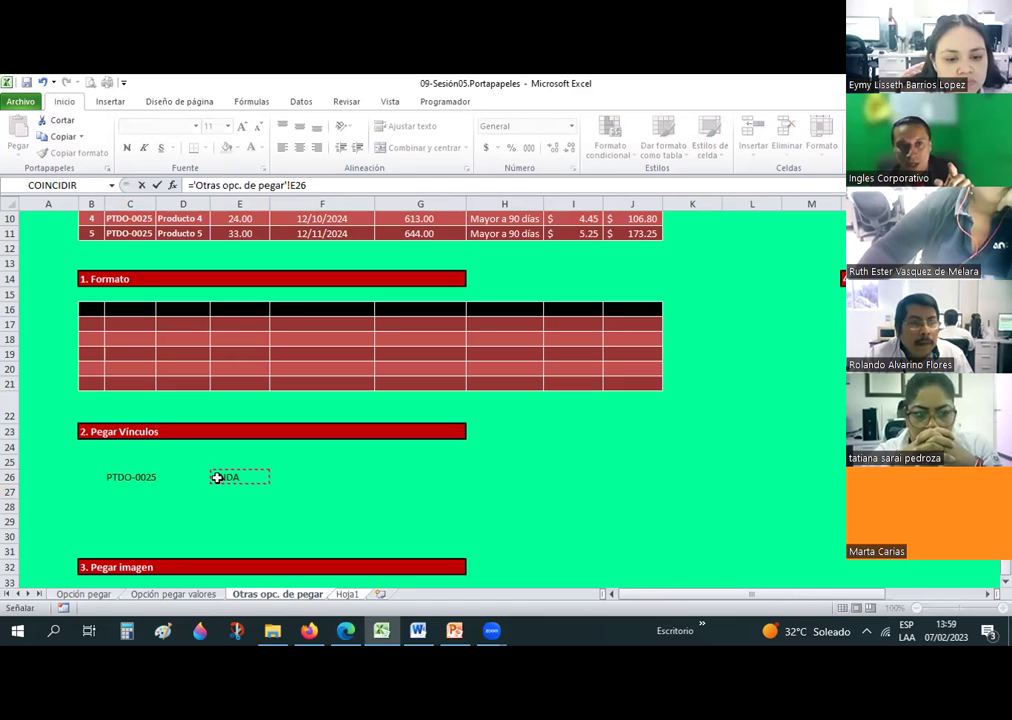
{"action": "left_click", "coordinate": [350, 594]}
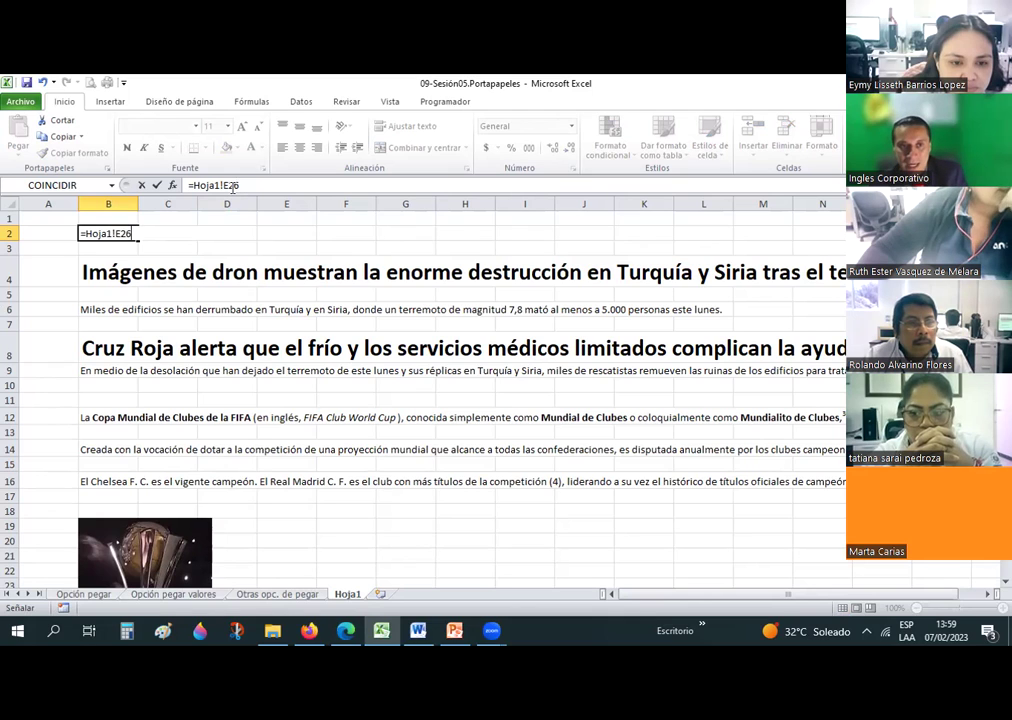
{"action": "key", "text": "Return"}
{"action": "left_click", "coordinate": [124, 231]}
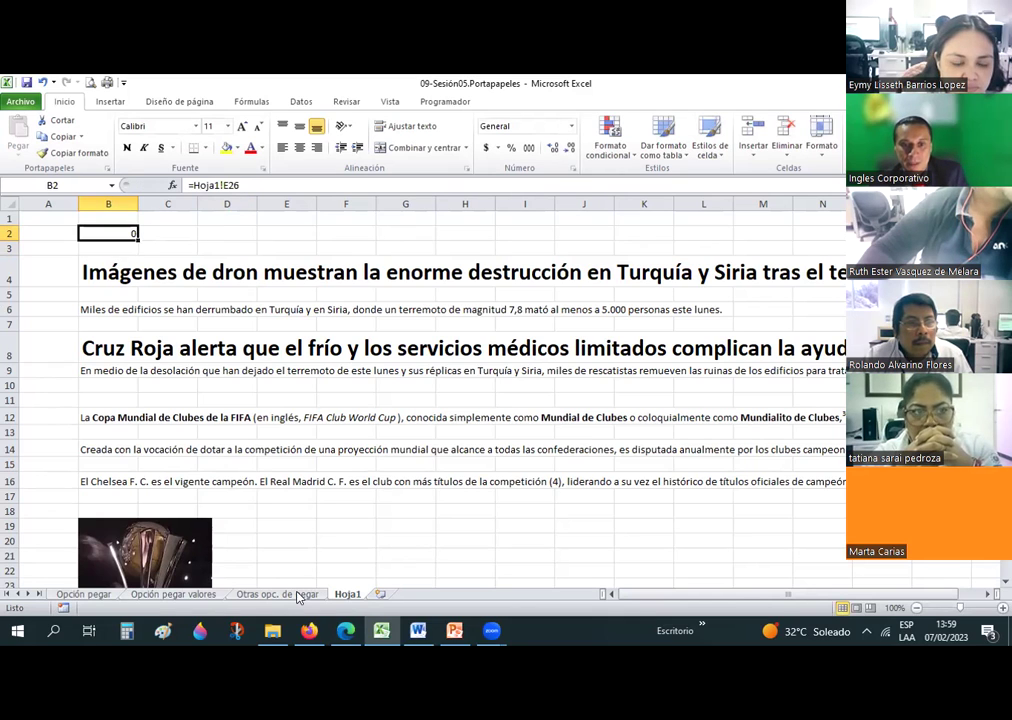
{"action": "left_click", "coordinate": [298, 594]}
{"action": "left_click", "coordinate": [224, 478]}
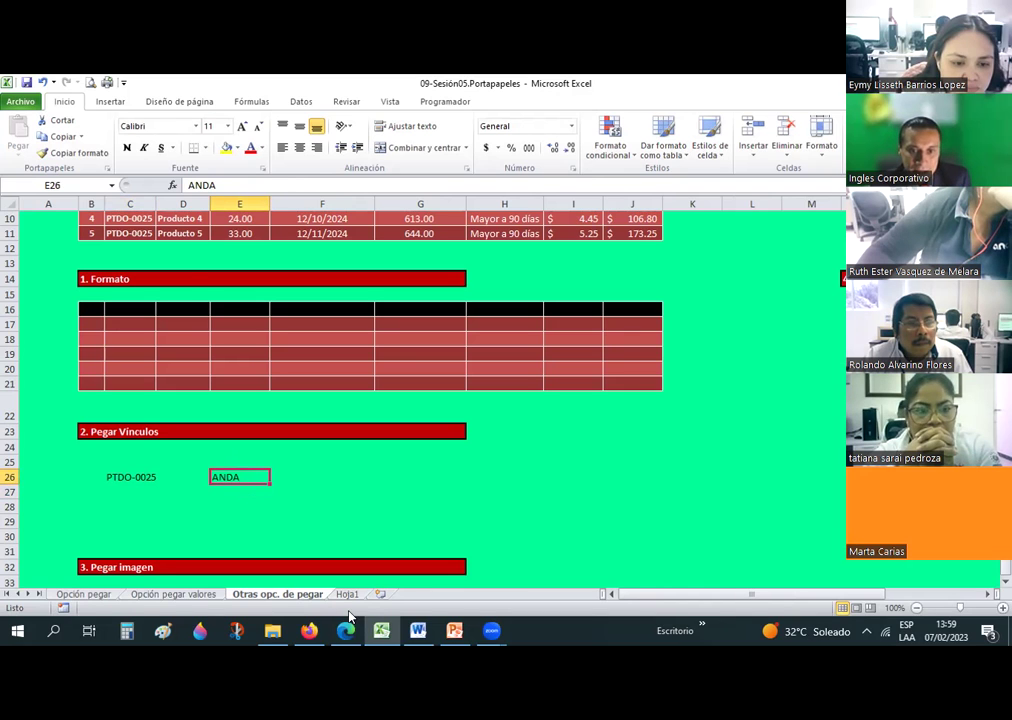
Re-enter the link to Otras opc. de pegar E26 in Hoja1's B2 and verify it shows ANDA
{"action": "key", "text": "ctrl+Page_Down"}
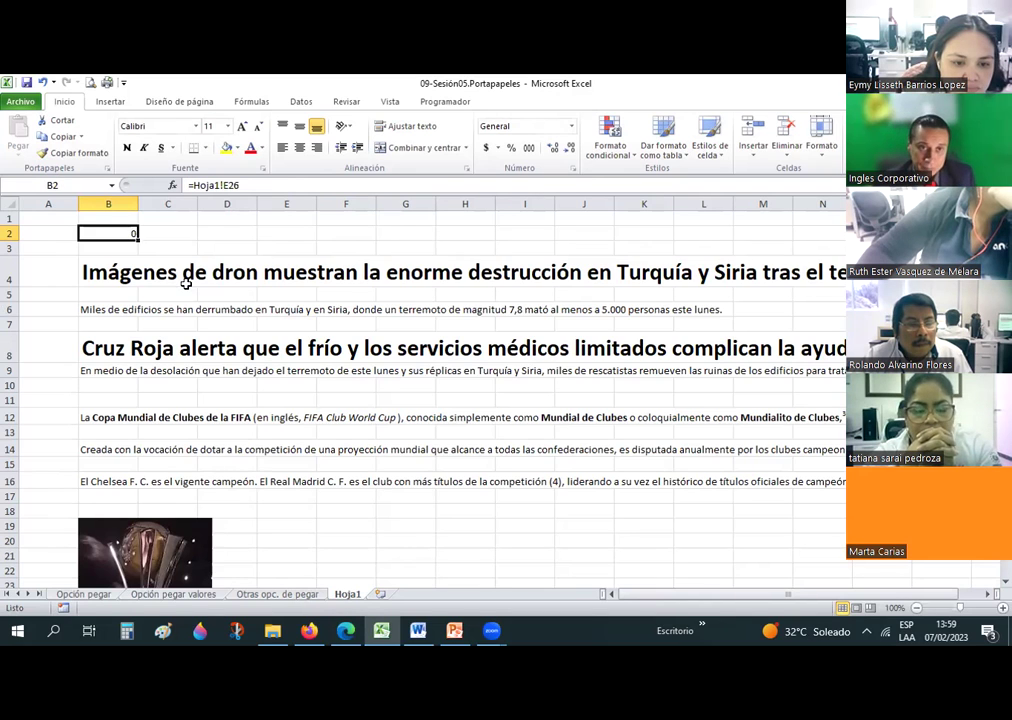
{"action": "type", "text": "="}
{"action": "left_click", "coordinate": [288, 598]}
{"action": "left_click", "coordinate": [228, 479]}
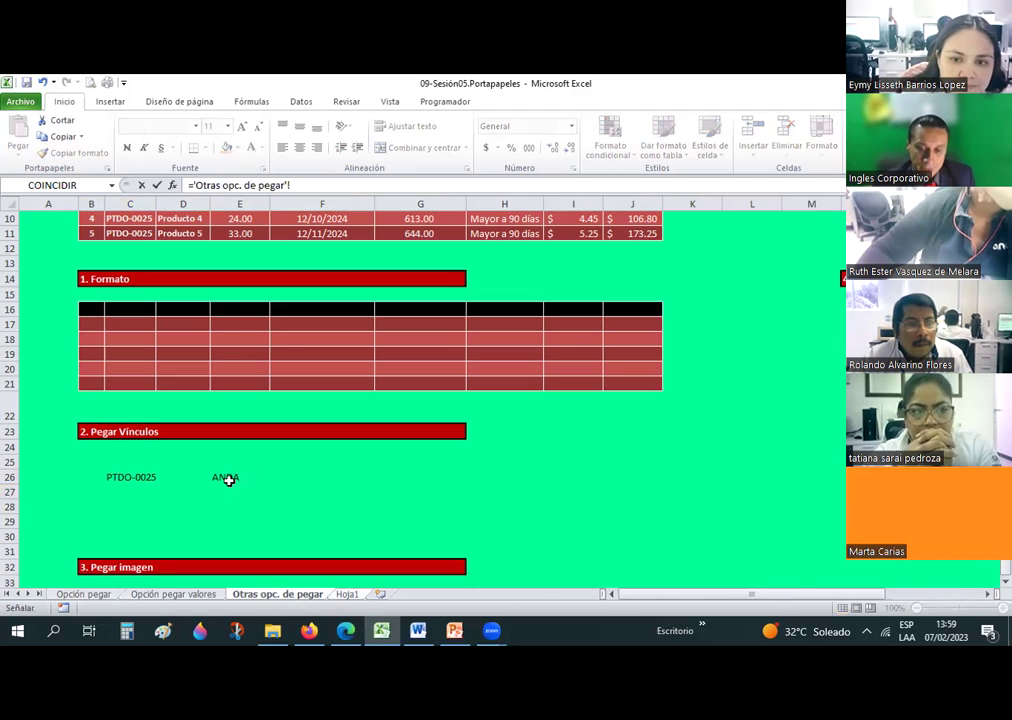
{"action": "key", "text": "Return"}
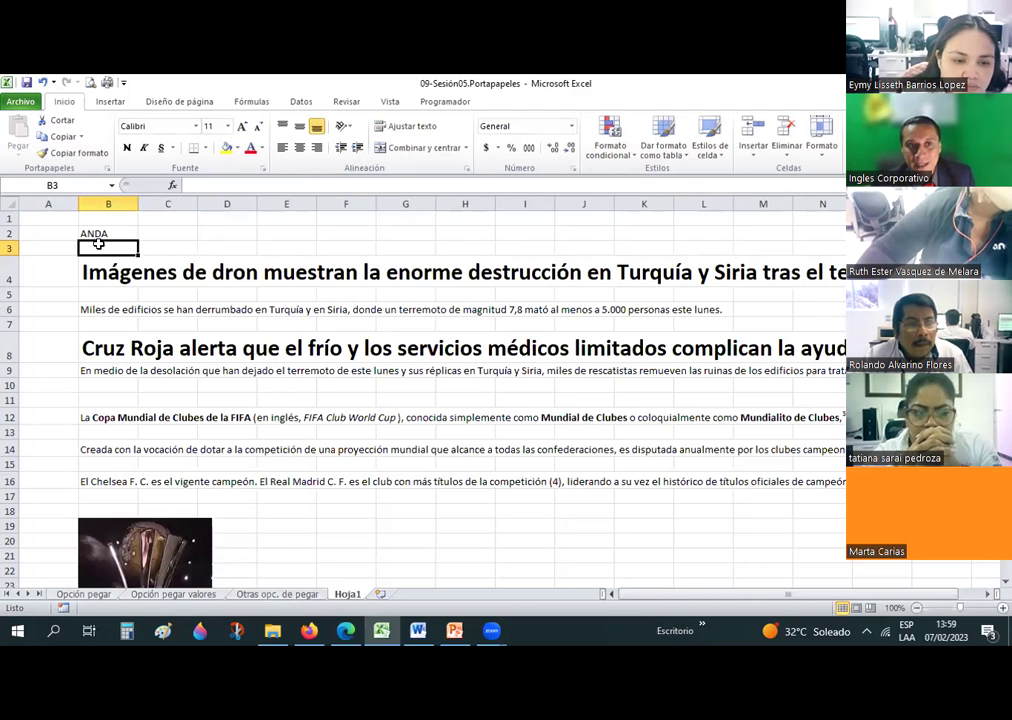
{"action": "key", "text": "Up"}
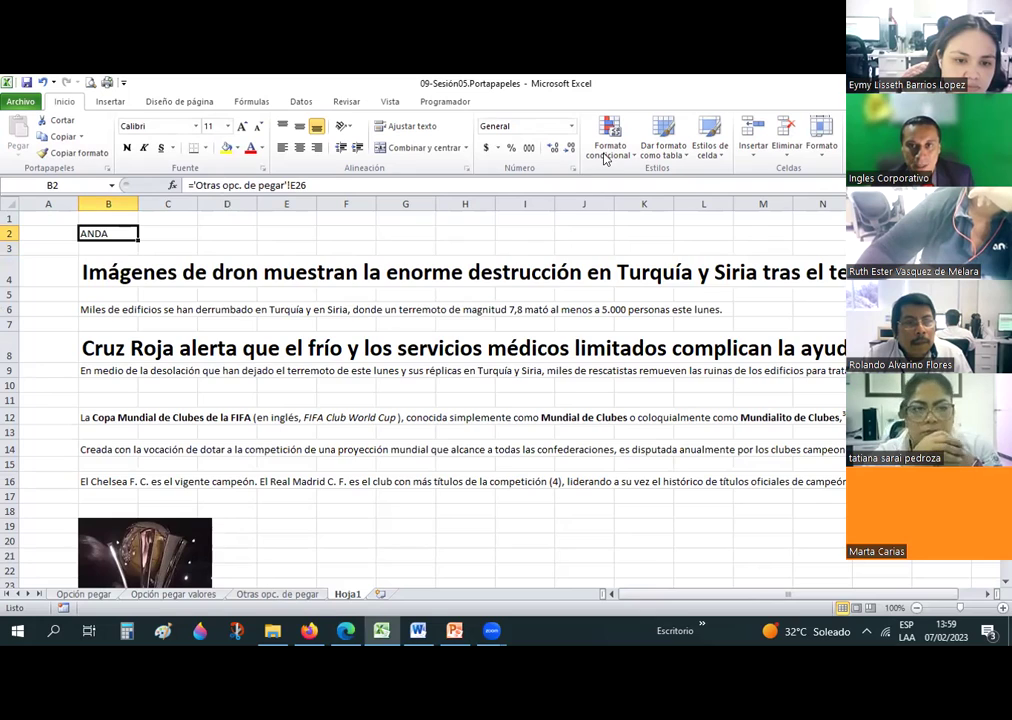
Enter =C11 in C25 on Otras opc. de pegar and compare it with source cell C11
{"action": "key", "text": "ctrl+bracketleft"}
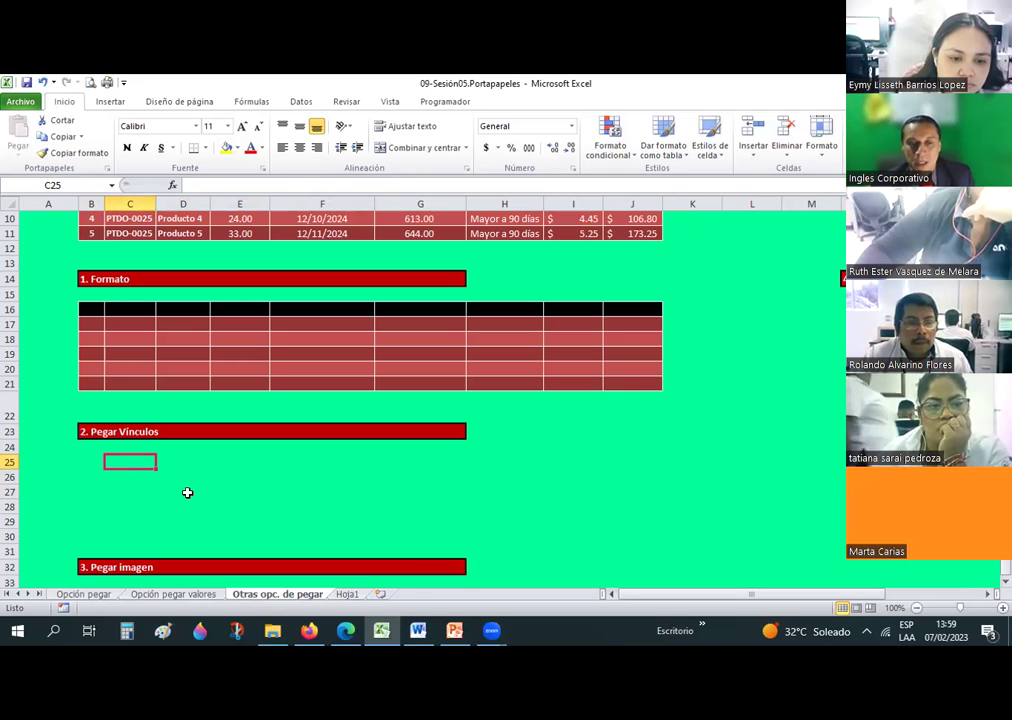
{"action": "type", "text": "="}
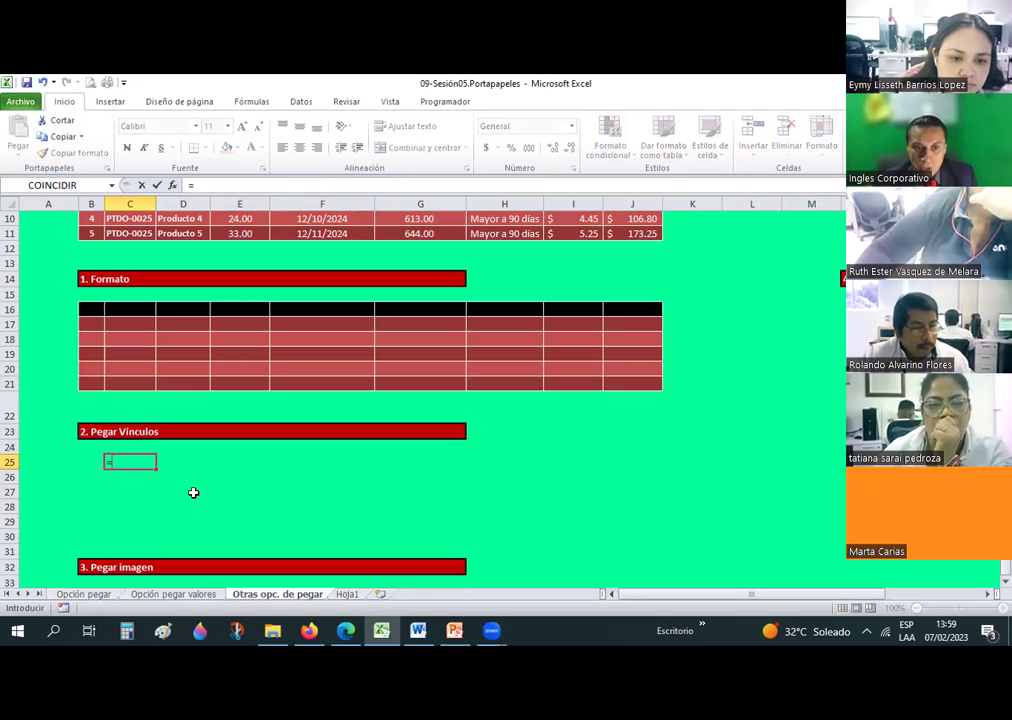
{"action": "left_click", "coordinate": [127, 230]}
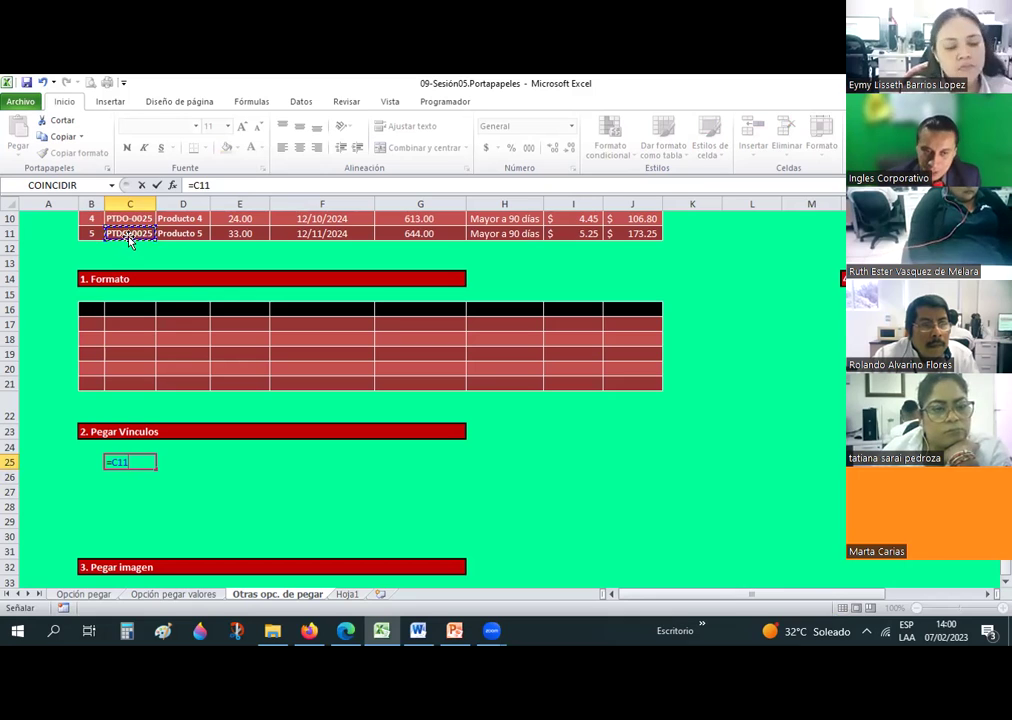
{"action": "key", "text": "Return"}
{"action": "left_click", "coordinate": [120, 462]}
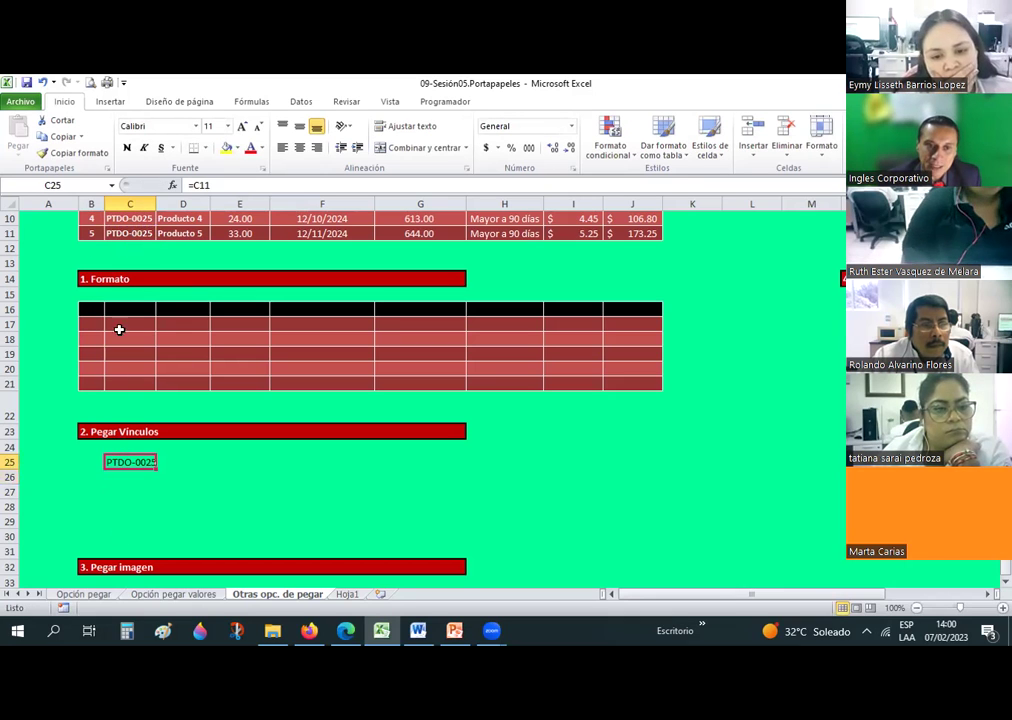
{"action": "left_click", "coordinate": [126, 238]}
{"action": "left_click", "coordinate": [126, 460]}
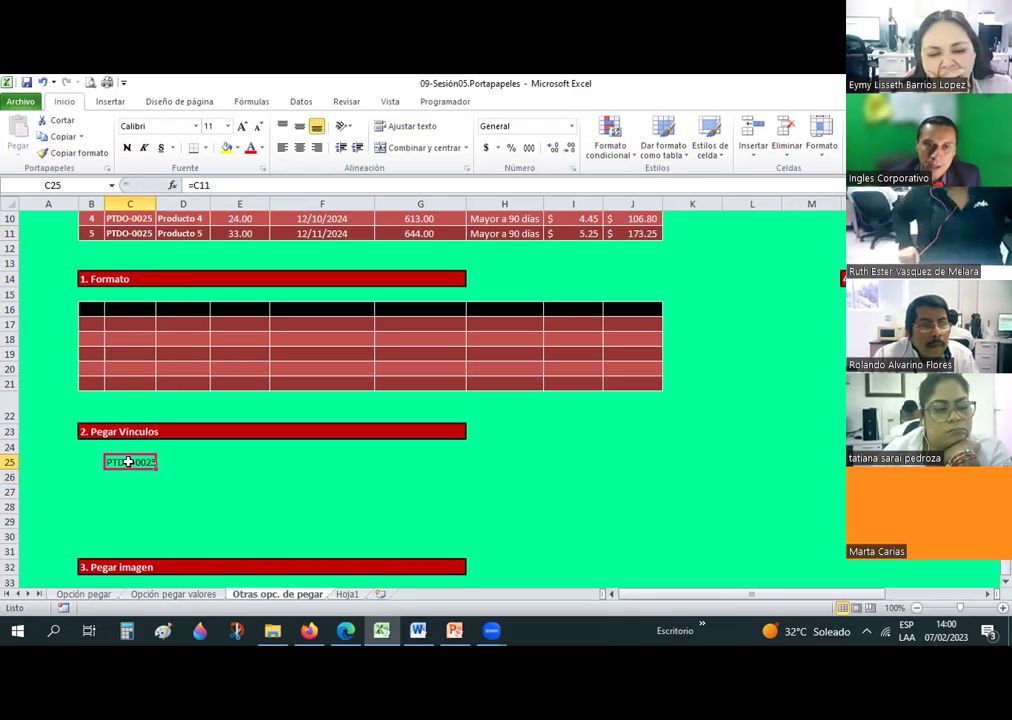
{"action": "left_click", "coordinate": [115, 232]}
{"action": "left_click", "coordinate": [110, 463]}
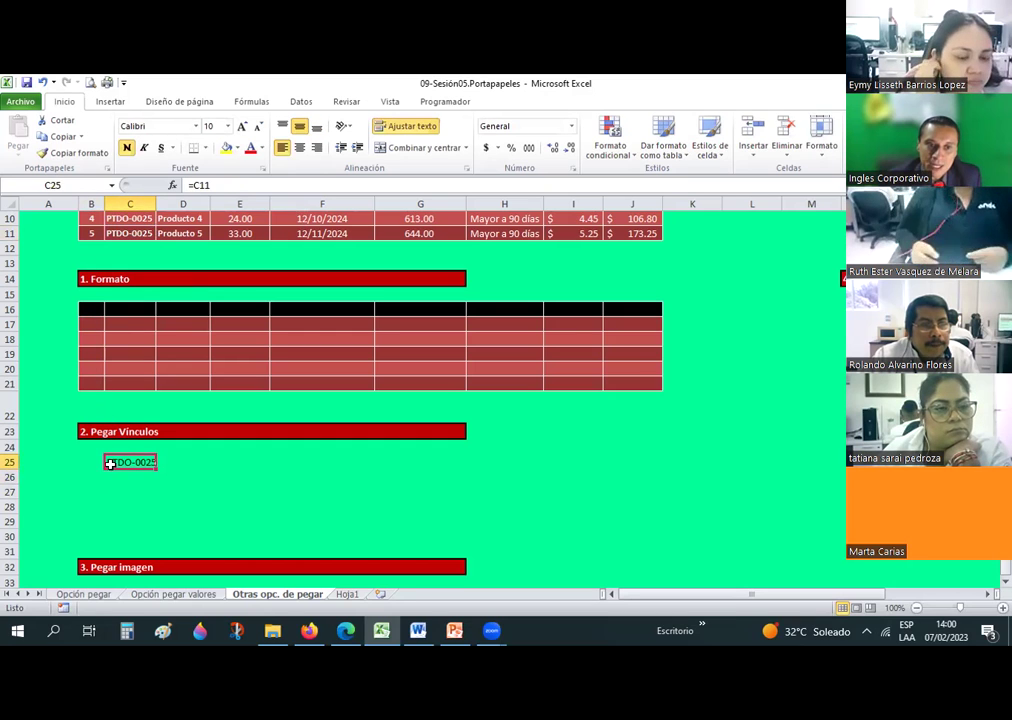
Test the link by changing C11 to anda, checking C25 follows, then undoing to PTDO-0025
{"action": "left_click", "coordinate": [116, 230]}
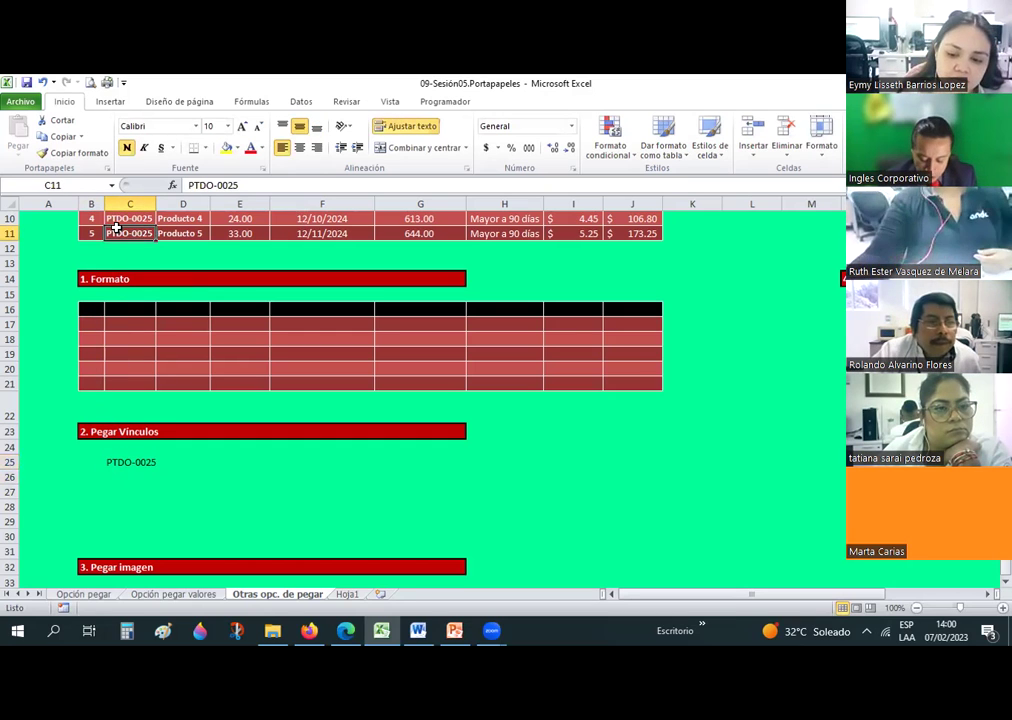
{"action": "type", "text": "anda"}
{"action": "key", "text": "Return"}
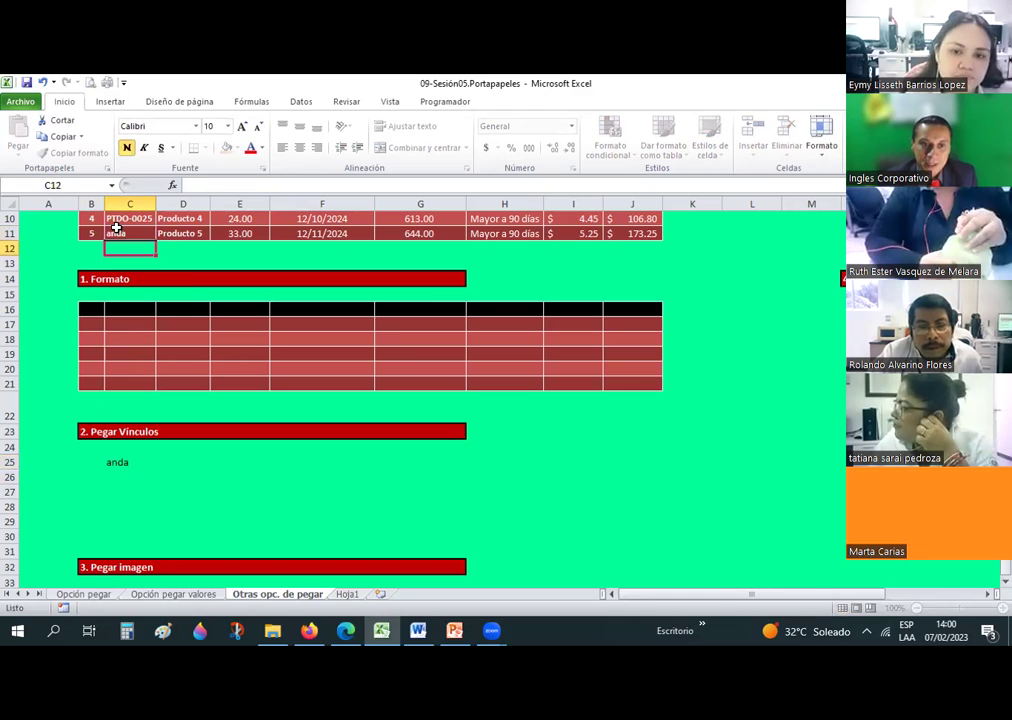
{"action": "left_click", "coordinate": [116, 232]}
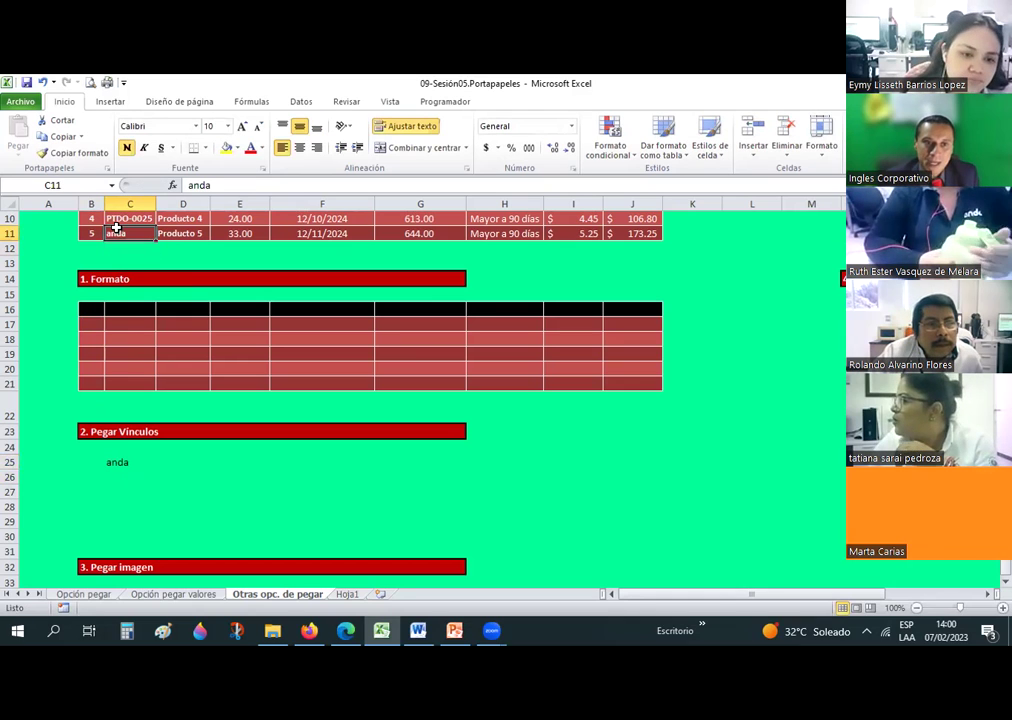
{"action": "left_click", "coordinate": [121, 464]}
{"action": "key", "text": "ctrl+z"}
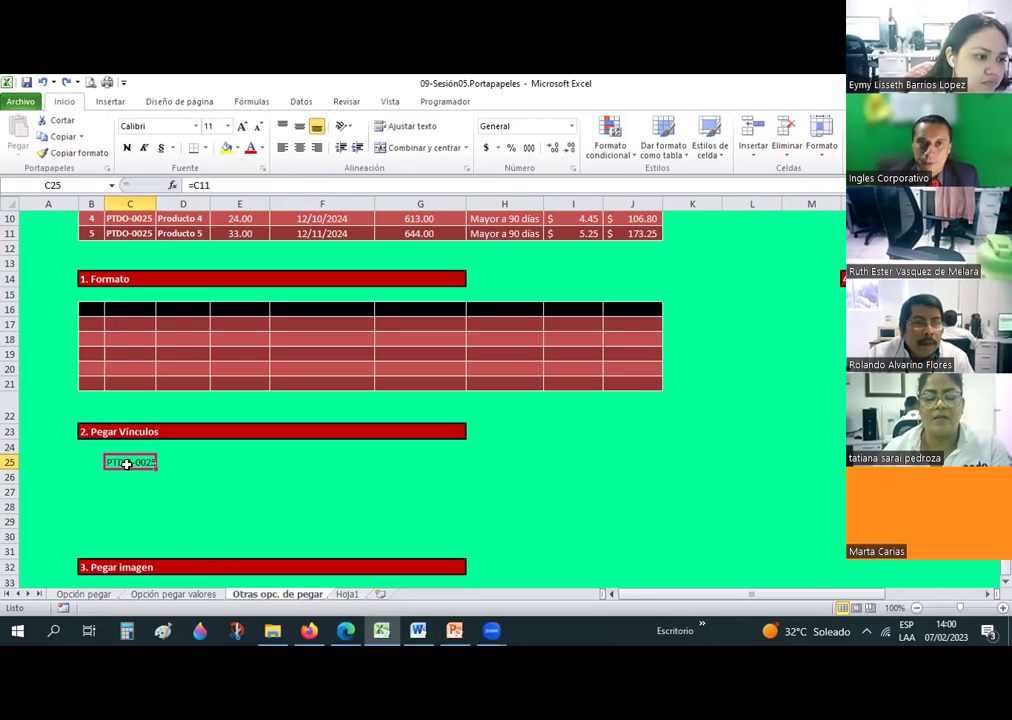
{"action": "key", "text": "Escape"}
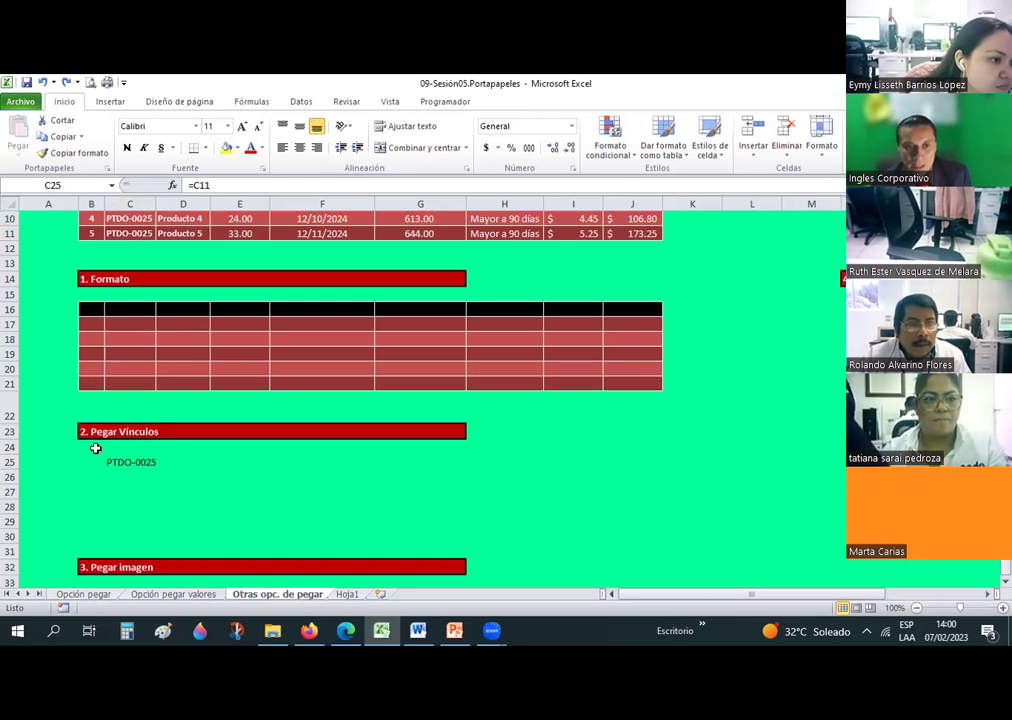
Clear C25, copy source table B6:J11 and paste it as links into B25:J30
{"action": "key", "text": "Delete"}
{"action": "scroll", "coordinate": [96, 448], "scroll_direction": "up", "scroll_amount": 2}
{"action": "left_click_drag", "start_coordinate": [89, 253], "coordinate": [630, 333]}
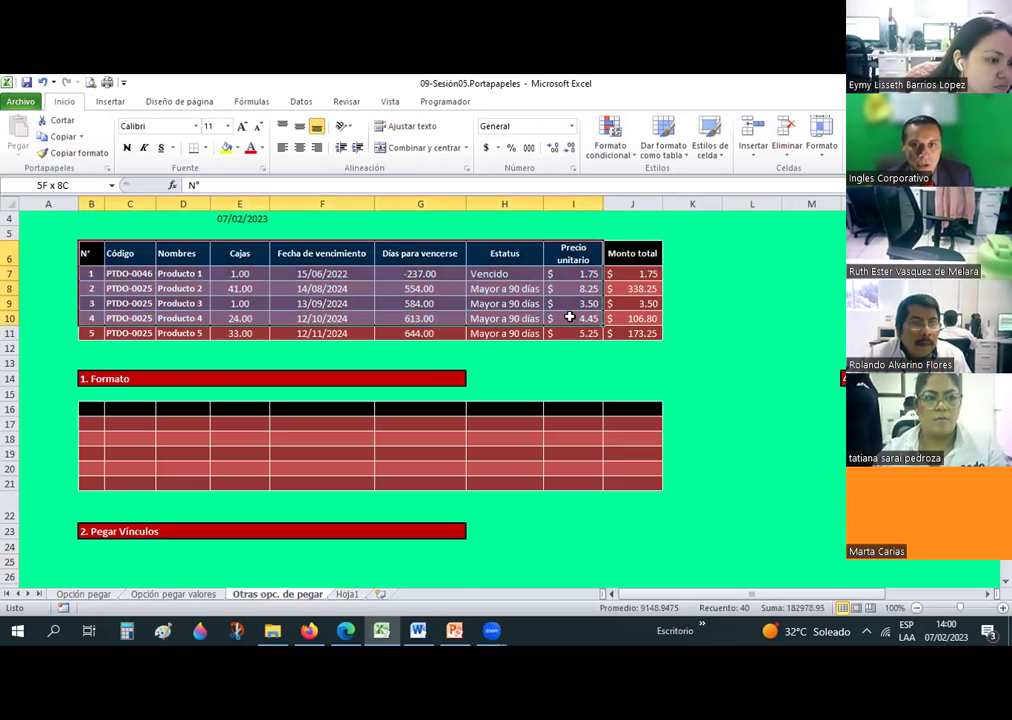
{"action": "key", "text": "ctrl+c"}
{"action": "scroll", "coordinate": [288, 392], "scroll_direction": "down", "scroll_amount": 2}
{"action": "scroll", "coordinate": [288, 392], "scroll_direction": "down", "scroll_amount": 1}
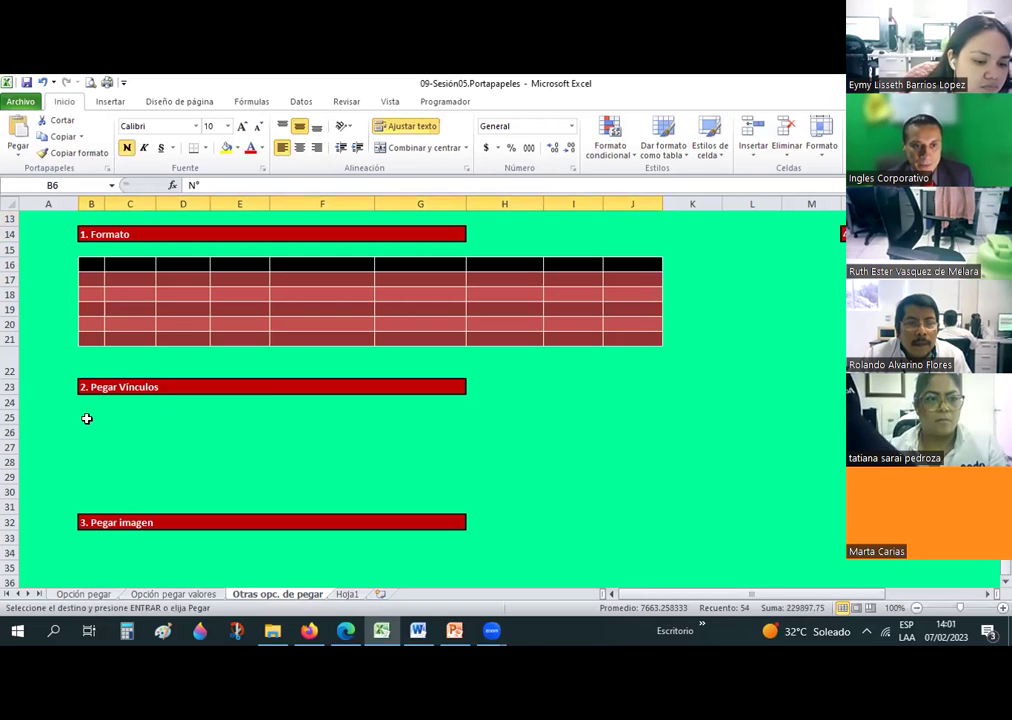
{"action": "left_click", "coordinate": [86, 418]}
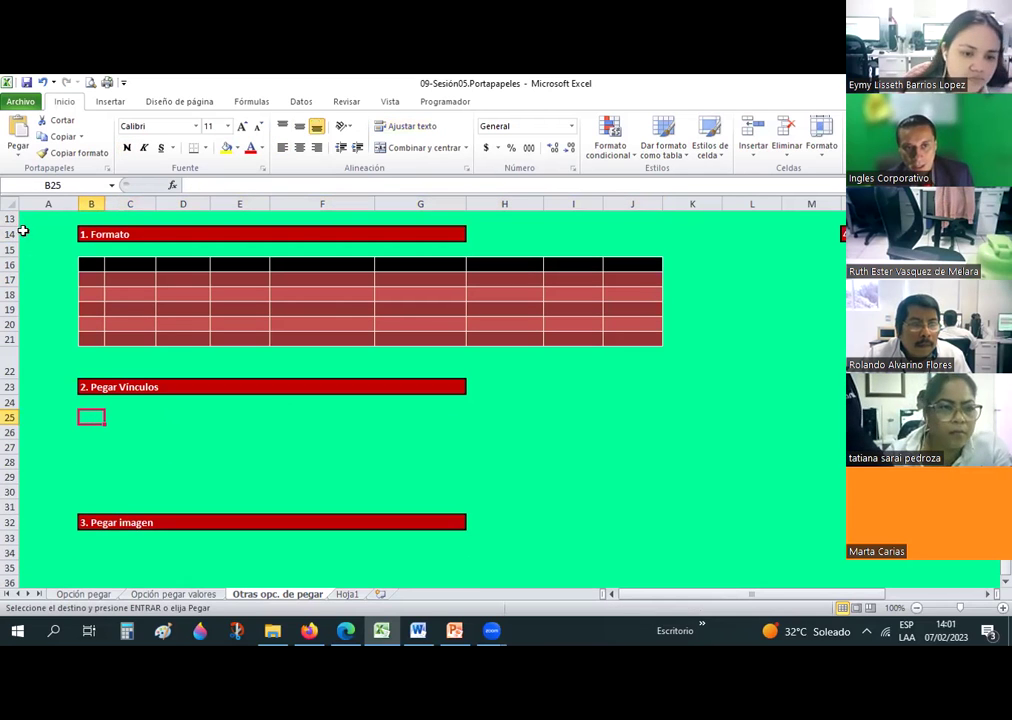
{"action": "left_click", "coordinate": [16, 158]}
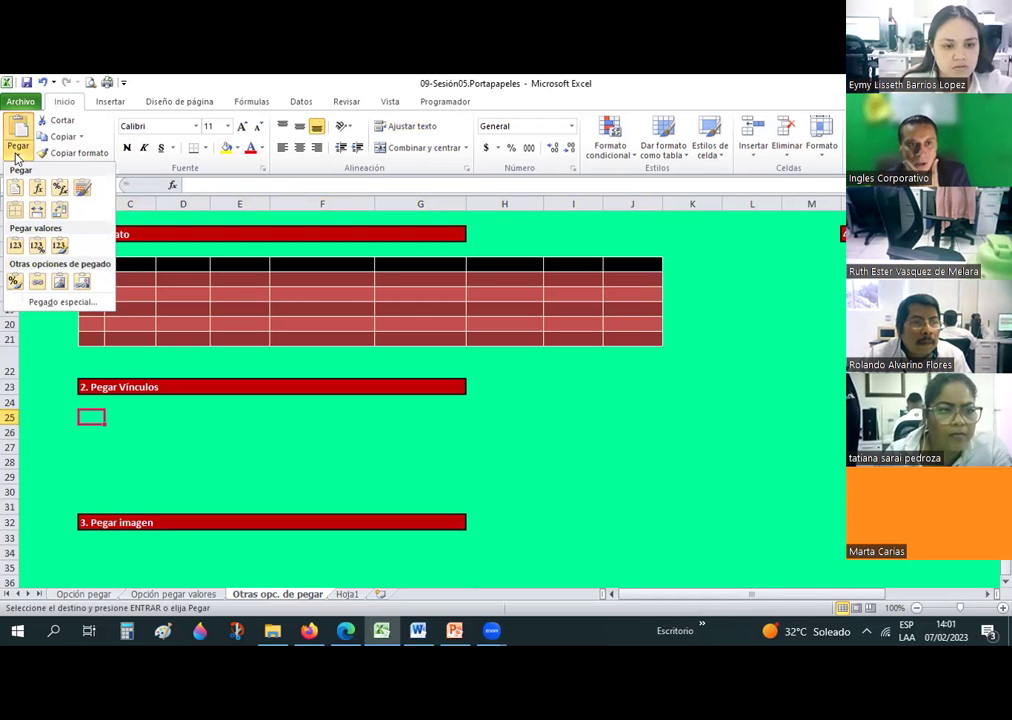
{"action": "left_click", "coordinate": [38, 283]}
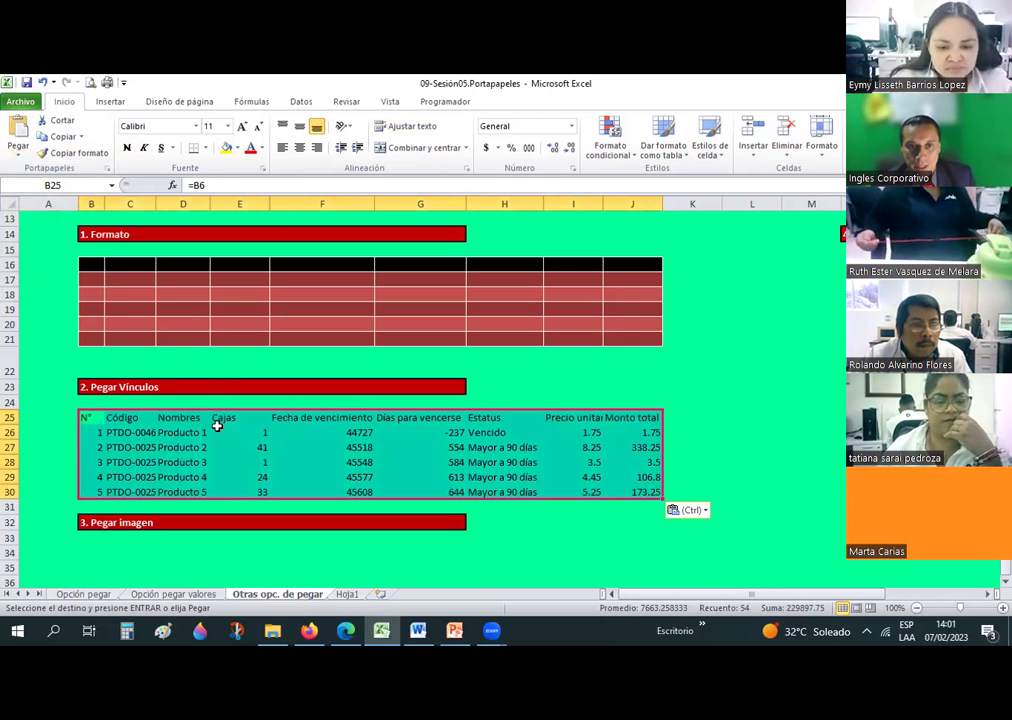
Inspect the linked formulas in B26 and C26 against source cell B7
{"action": "left_click", "coordinate": [92, 434]}
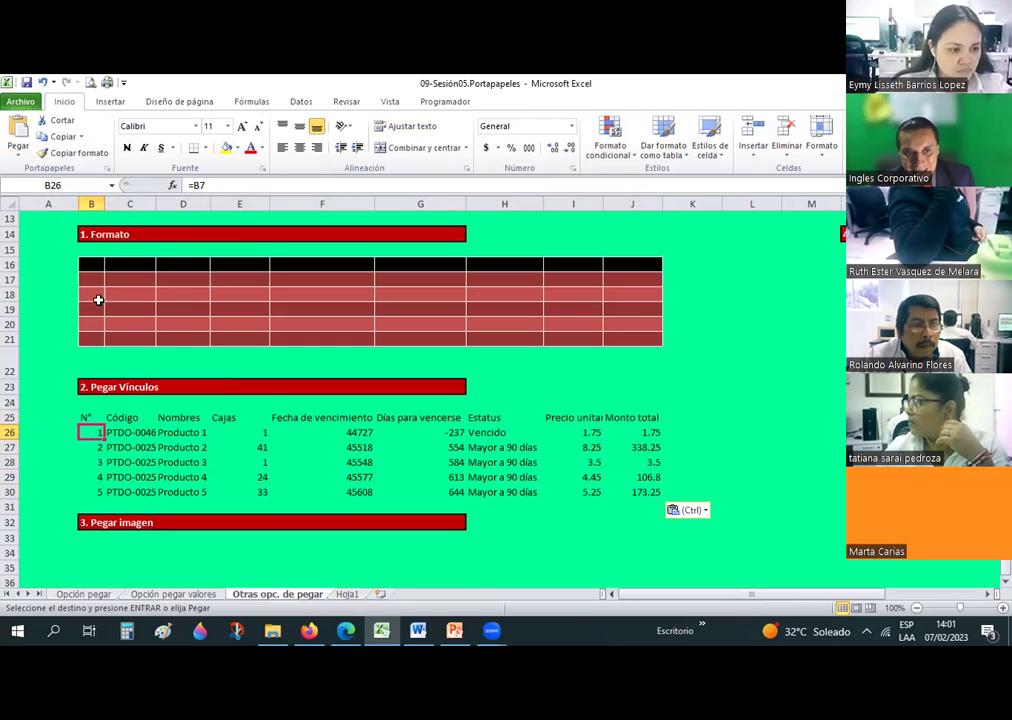
{"action": "scroll", "coordinate": [84, 428], "scroll_direction": "up", "scroll_amount": 4}
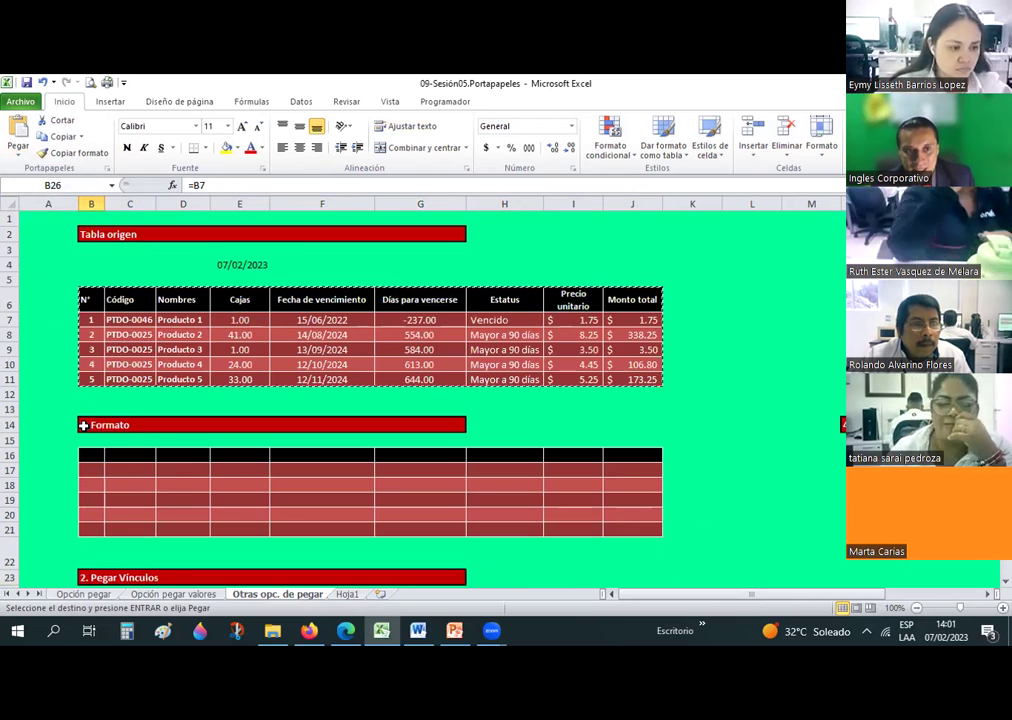
{"action": "left_click", "coordinate": [85, 318]}
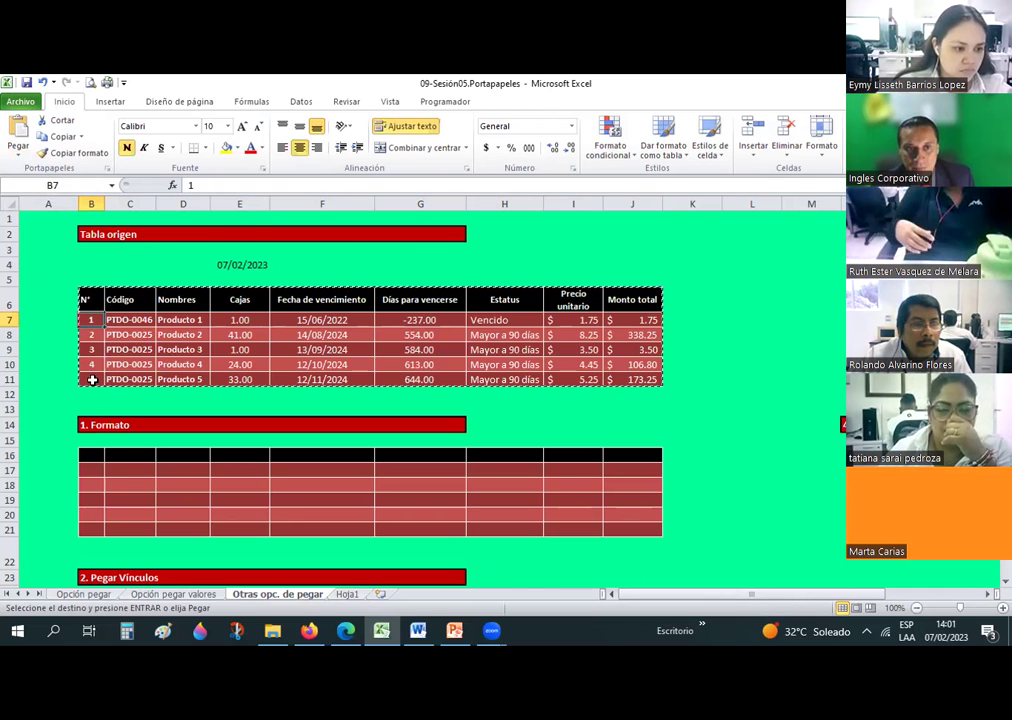
{"action": "scroll", "coordinate": [90, 383], "scroll_direction": "down", "scroll_amount": 3}
{"action": "left_click", "coordinate": [117, 477]}
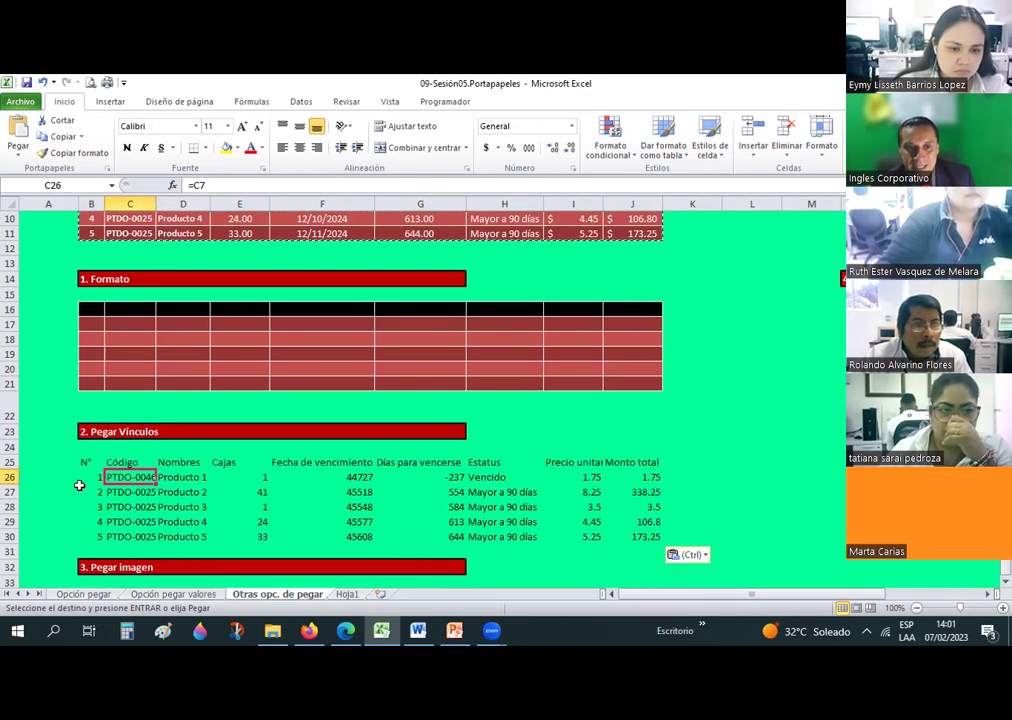
{"action": "scroll", "coordinate": [139, 362], "scroll_direction": "up", "scroll_amount": 3}
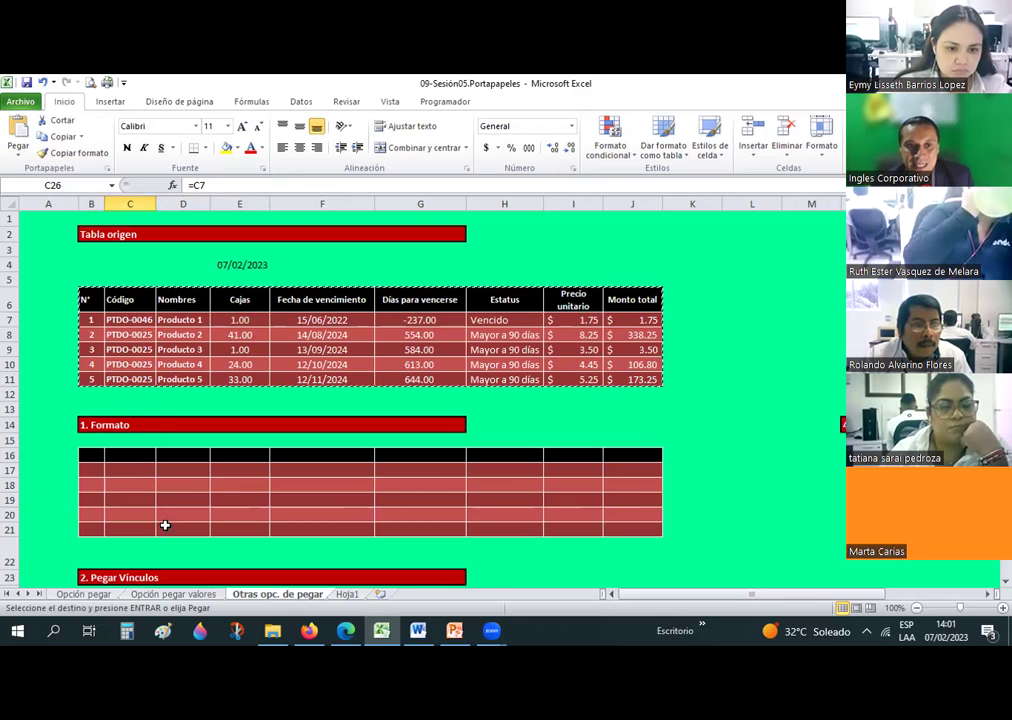
{"action": "scroll", "coordinate": [163, 524], "scroll_direction": "down", "scroll_amount": 4}
Select the whole linked table B25:J30
{"action": "left_click", "coordinate": [181, 463]}
{"action": "left_click_drag", "start_coordinate": [90, 432], "coordinate": [349, 459]}
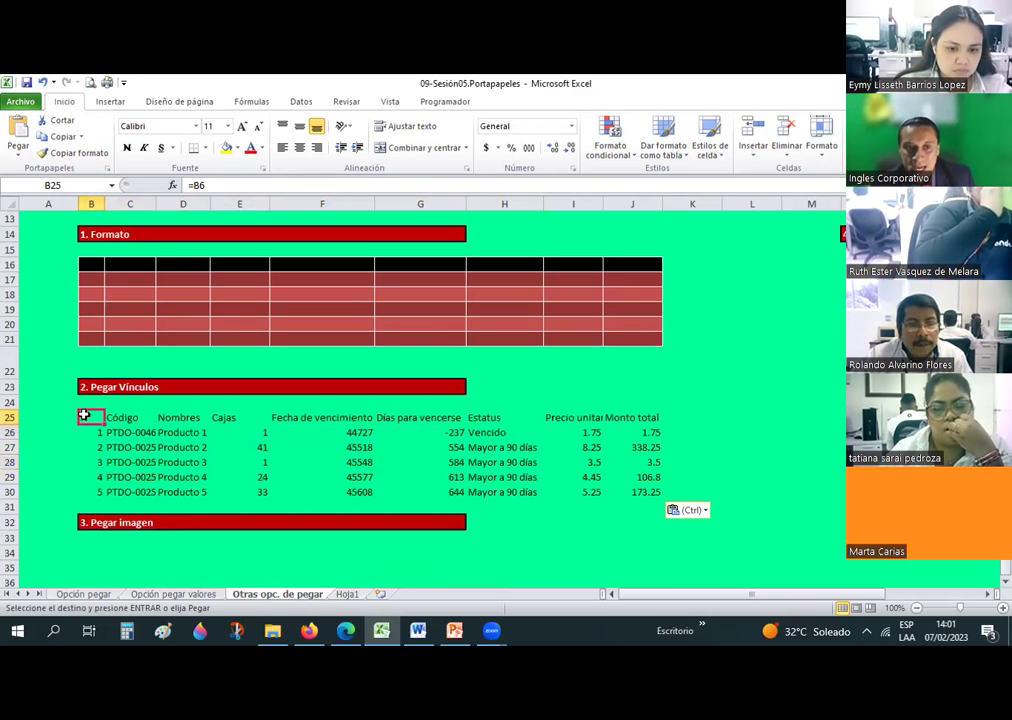
{"action": "left_click_drag", "start_coordinate": [86, 417], "coordinate": [623, 485]}
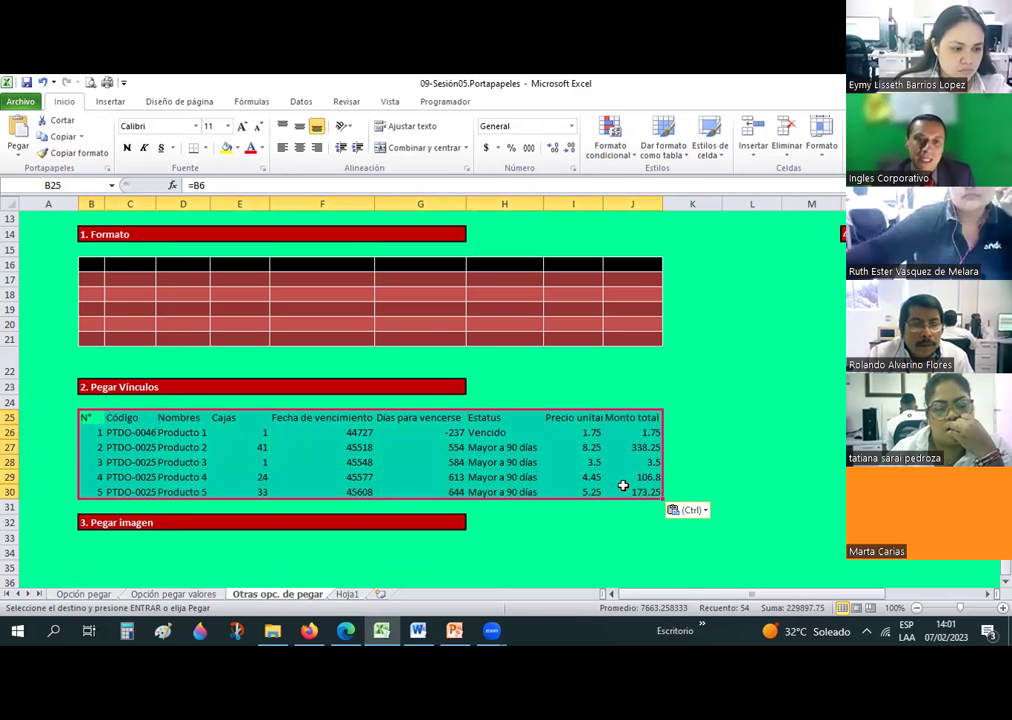
{"action": "scroll", "coordinate": [165, 415], "scroll_direction": "up", "scroll_amount": 4}
{"action": "scroll", "coordinate": [192, 429], "scroll_direction": "down", "scroll_amount": 4}
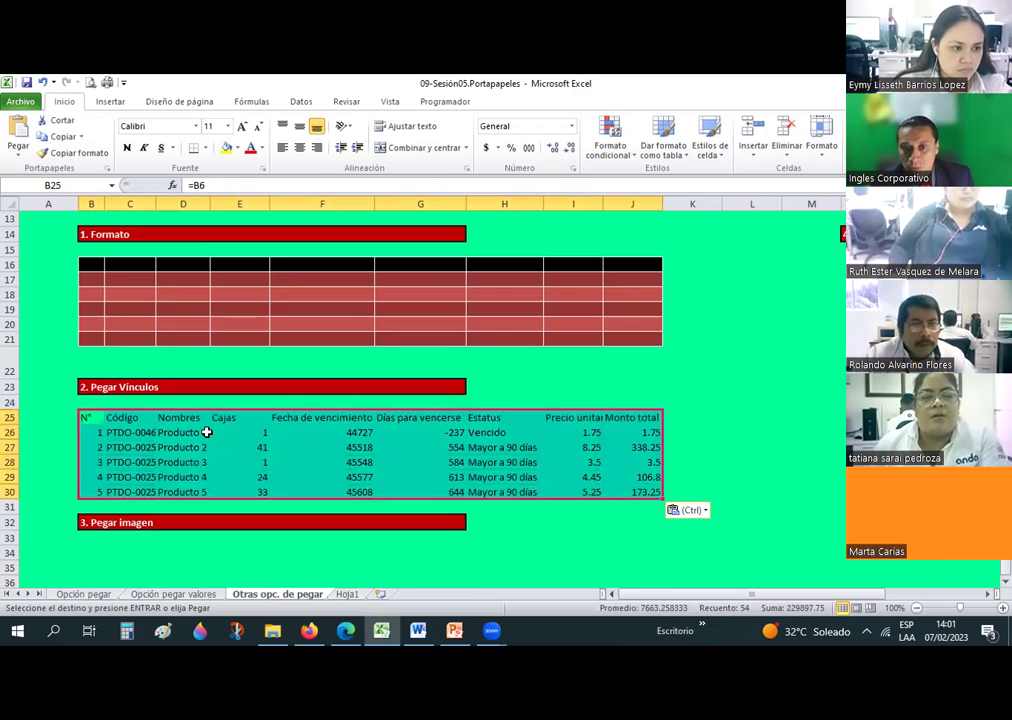
{"action": "scroll", "coordinate": [127, 288], "scroll_direction": "up", "scroll_amount": 2}
{"action": "scroll", "coordinate": [127, 288], "scroll_direction": "up", "scroll_amount": 1}
Apply the source table's formatting to B25:J30 with Copiar formato and check its =B6-style links
{"action": "left_click_drag", "start_coordinate": [90, 262], "coordinate": [630, 333]}
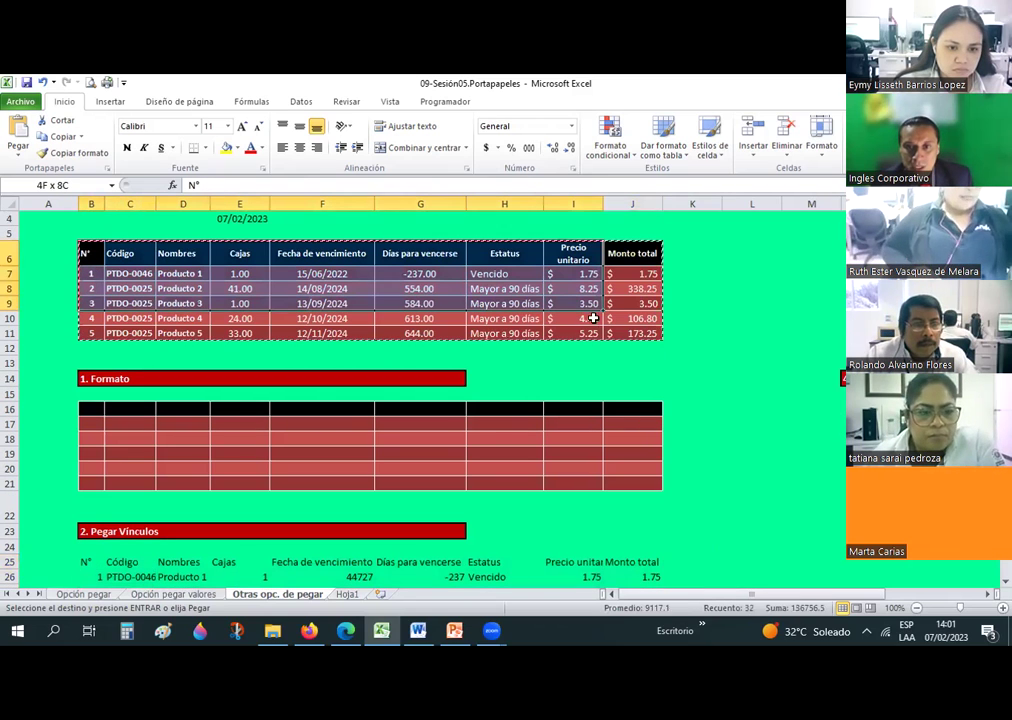
{"action": "left_click", "coordinate": [70, 152]}
{"action": "scroll", "coordinate": [110, 398], "scroll_direction": "down", "scroll_amount": 3}
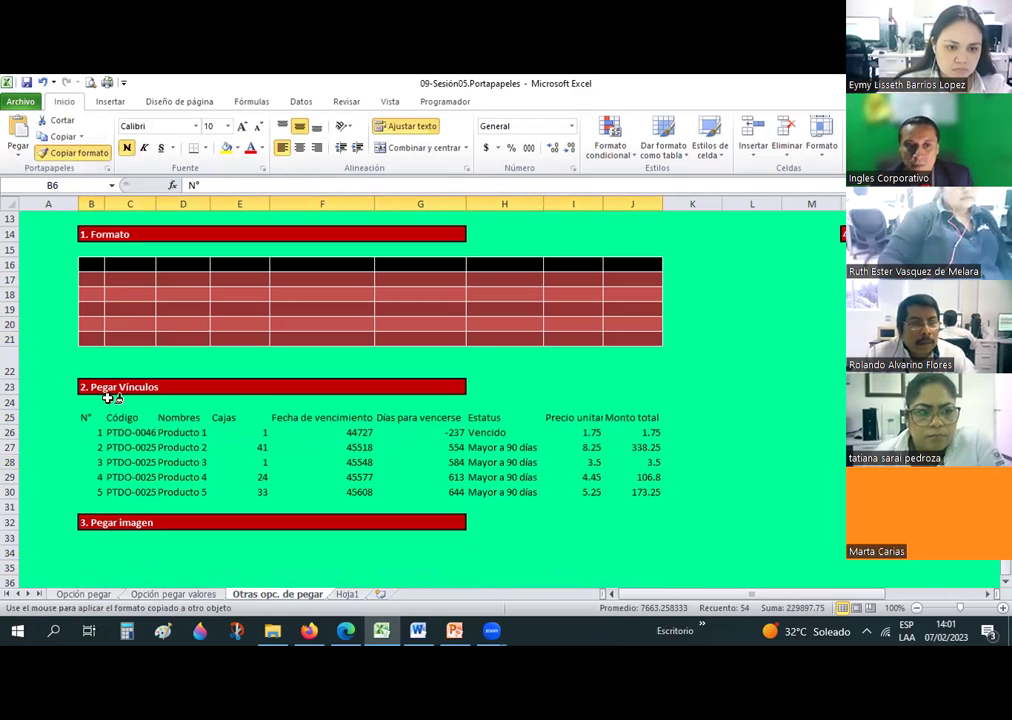
{"action": "left_click", "coordinate": [82, 416]}
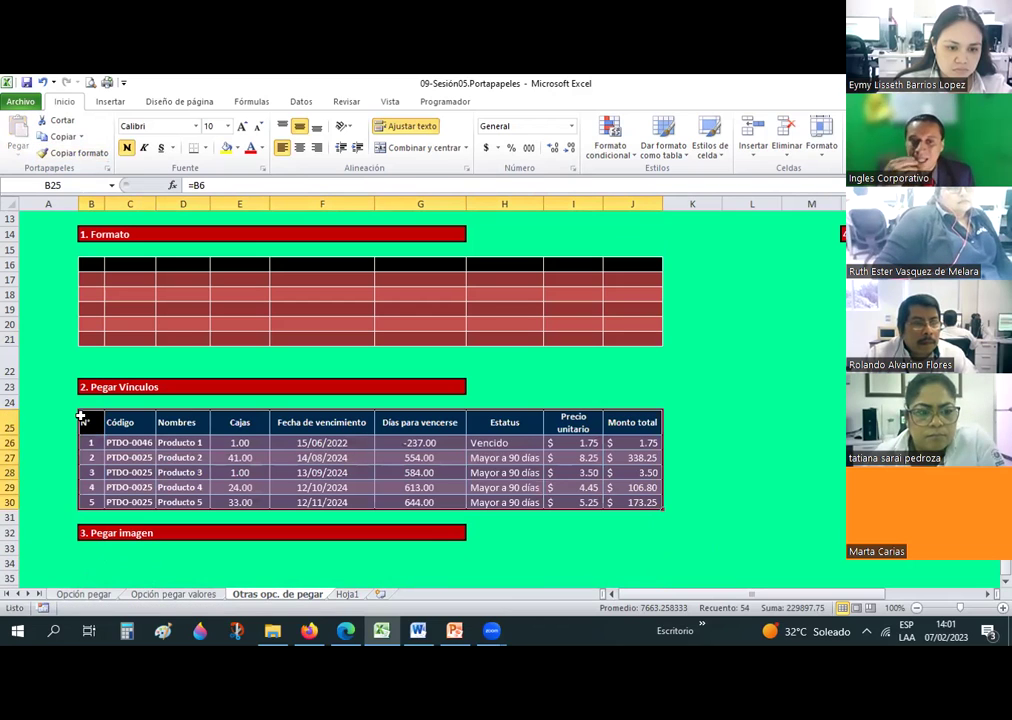
{"action": "left_click", "coordinate": [132, 443]}
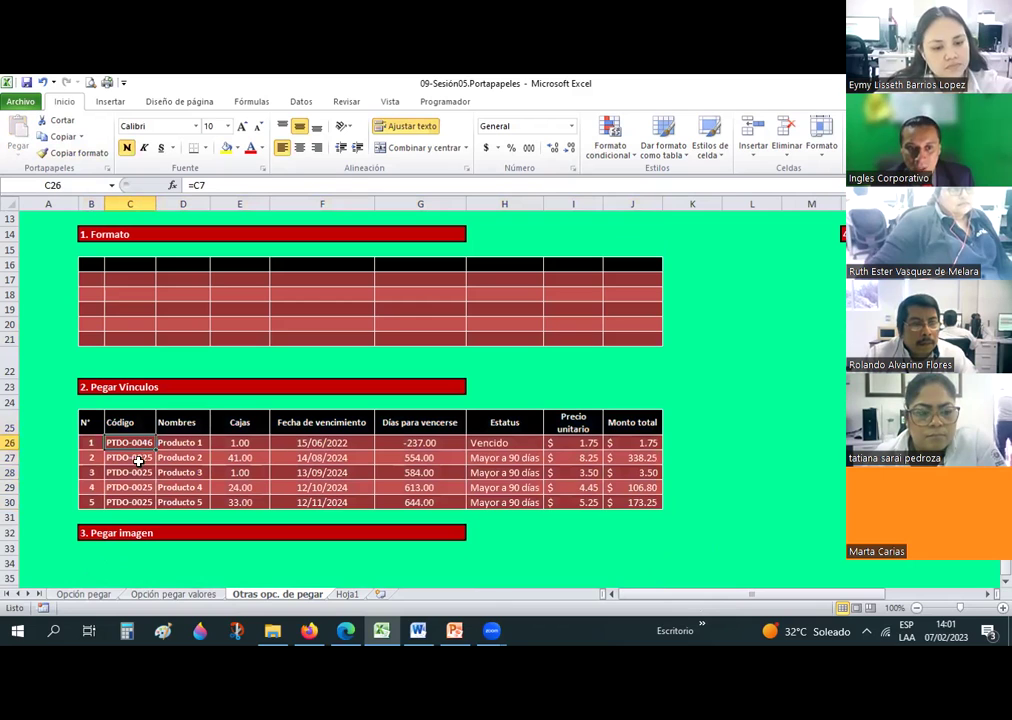
{"action": "scroll", "coordinate": [139, 319], "scroll_direction": "up", "scroll_amount": 4}
{"action": "left_click", "coordinate": [130, 304]}
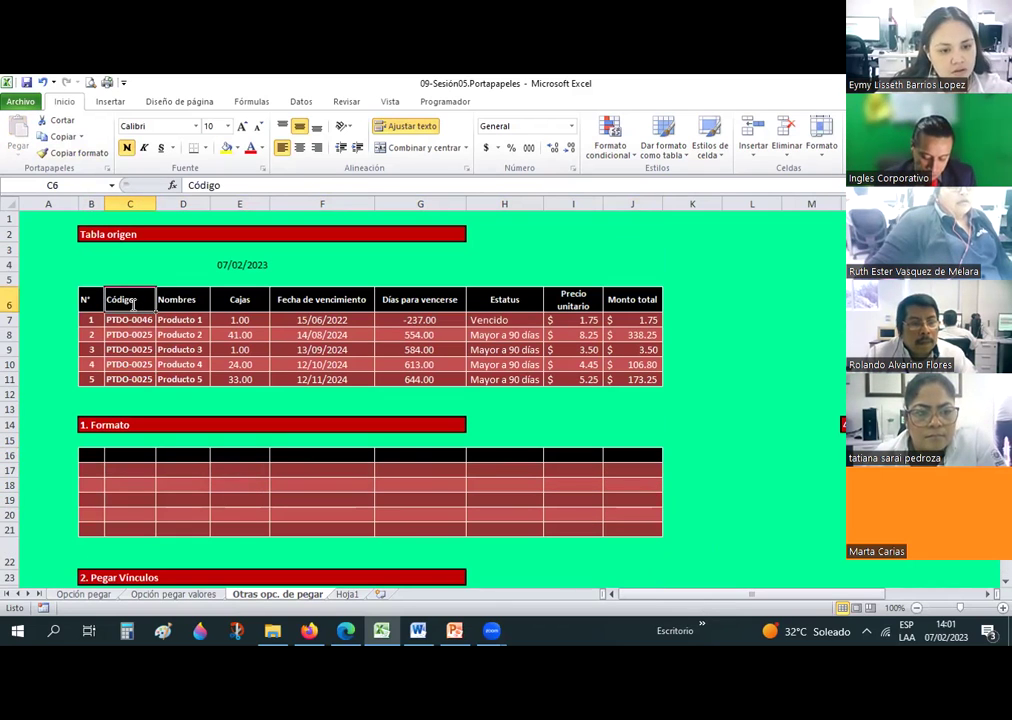
Rename the source table's C6 header to Código del producto
{"action": "type", "text": "Cód"}
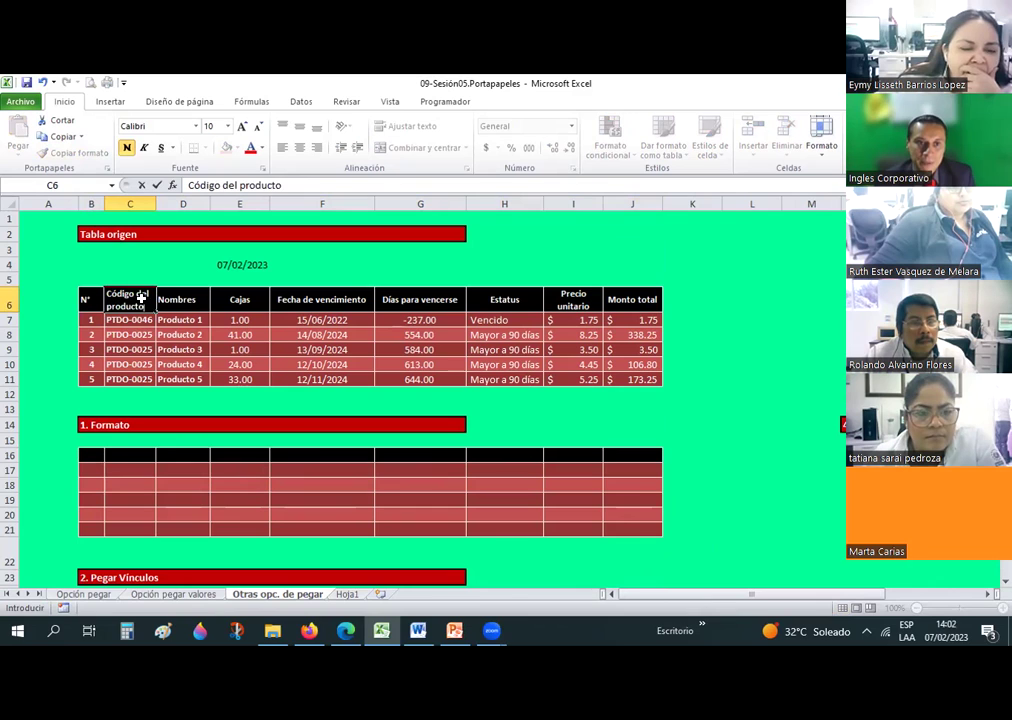
{"action": "key", "text": "Return"}
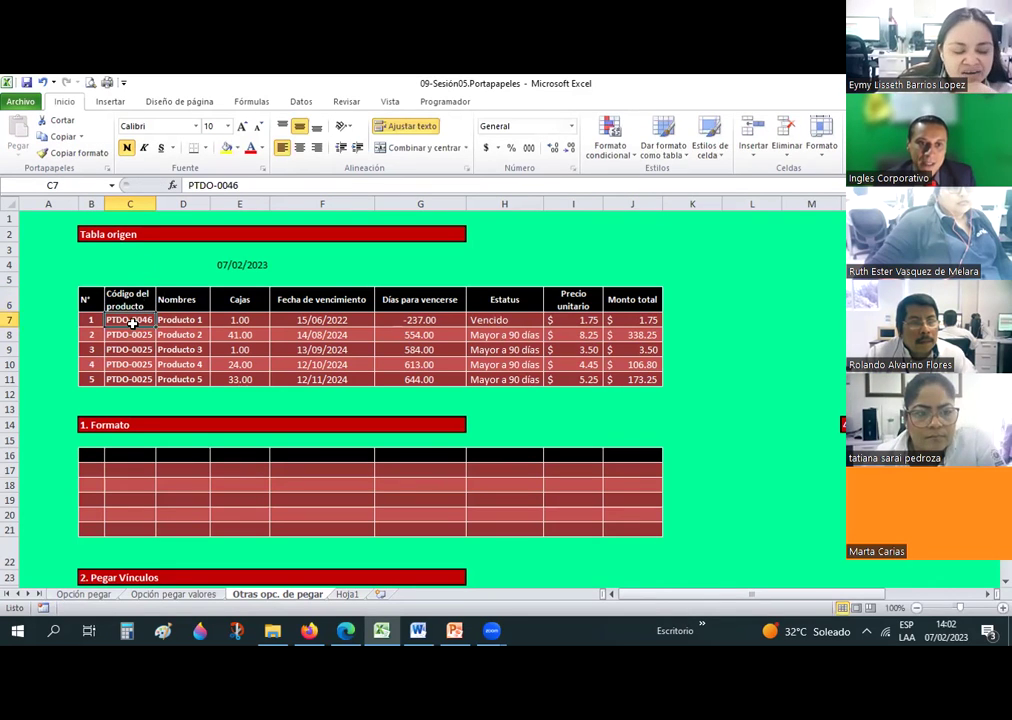
{"action": "left_click", "coordinate": [139, 309]}
Check the linked copy shows the new header, then select the source table B6:J11
{"action": "scroll", "coordinate": [146, 338], "scroll_direction": "down", "scroll_amount": 2}
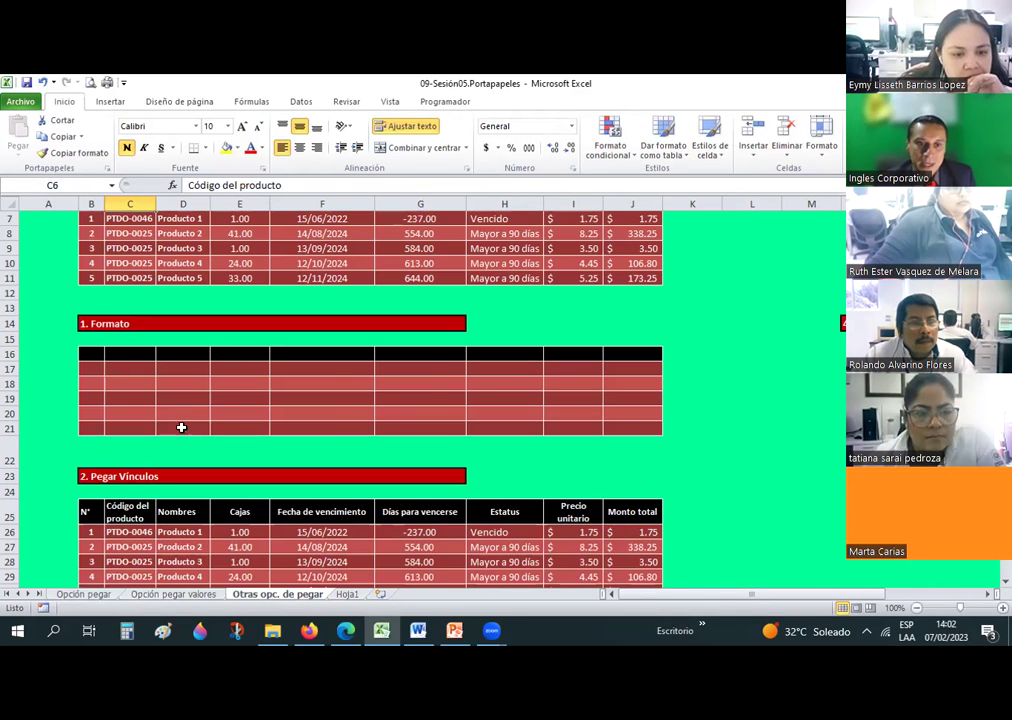
{"action": "scroll", "coordinate": [137, 531], "scroll_direction": "up", "scroll_amount": 2}
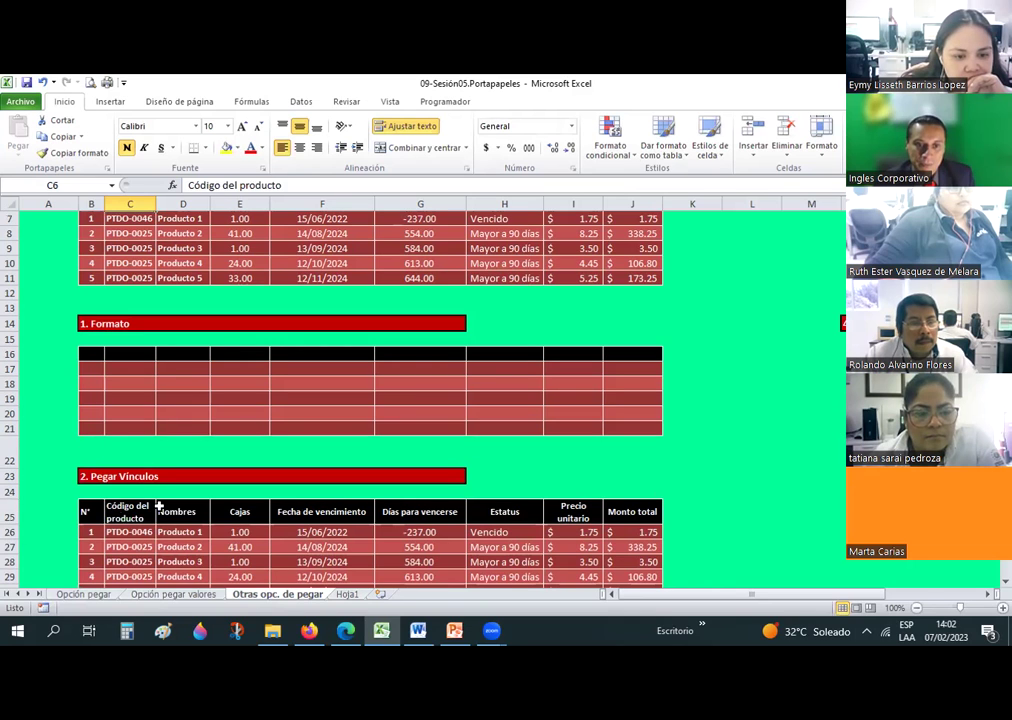
{"action": "scroll", "coordinate": [257, 451], "scroll_direction": "down", "scroll_amount": 2}
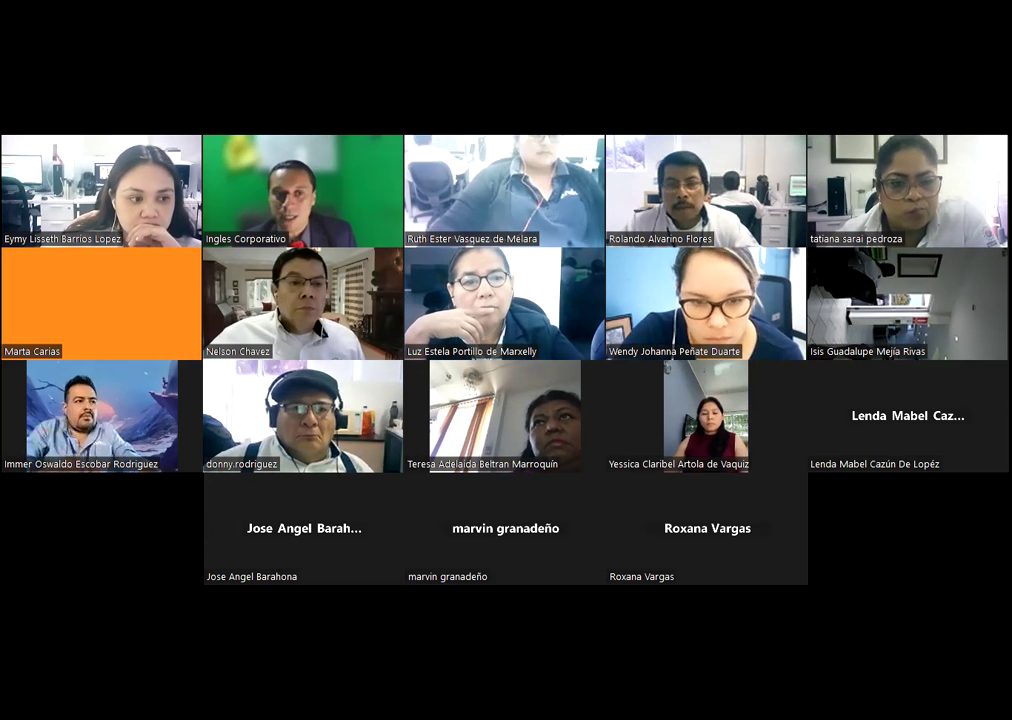
{"action": "scroll", "coordinate": [70, 380], "scroll_direction": "up", "scroll_amount": 4}
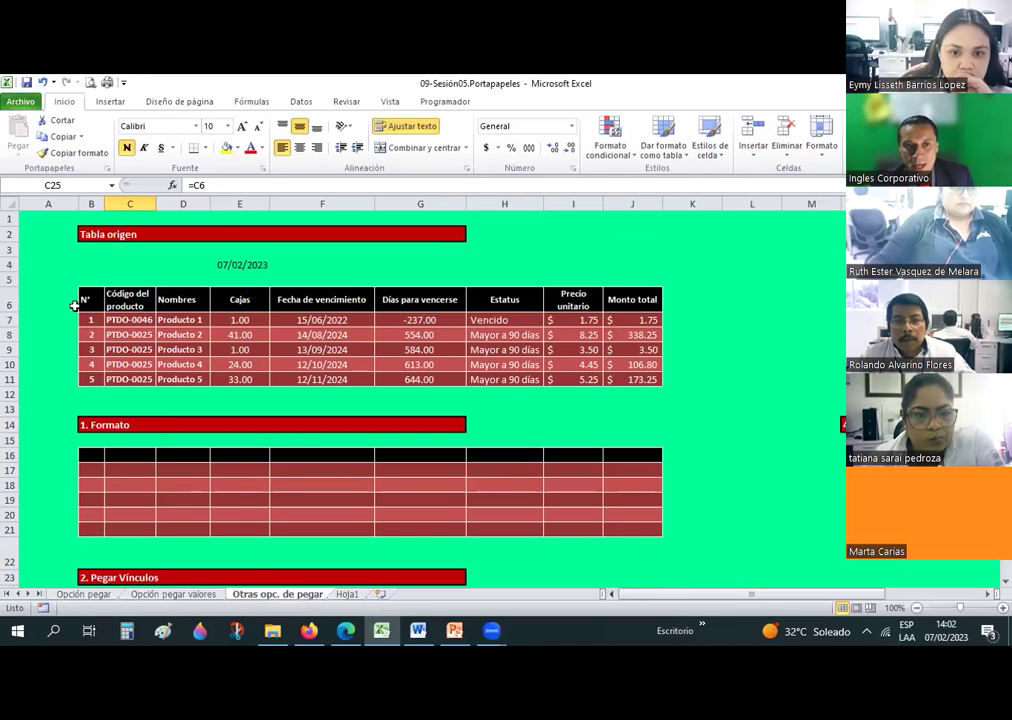
{"action": "left_click_drag", "start_coordinate": [81, 299], "coordinate": [645, 377]}
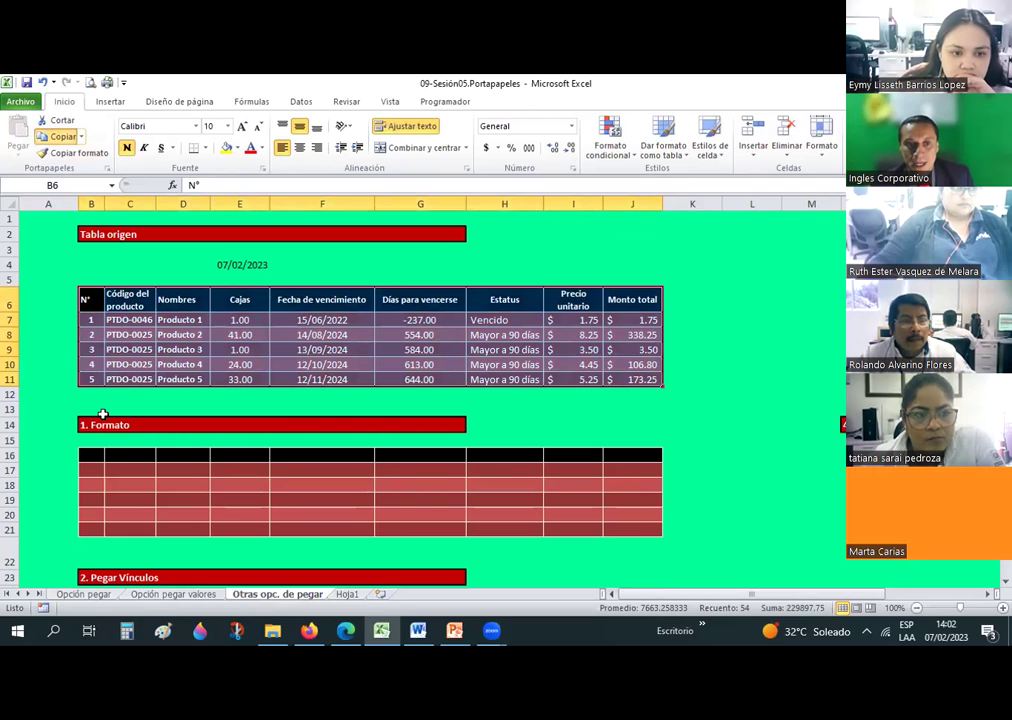
Copy B6:J11 and paste it as a picture at B35 under 3. Pegar imagen
{"action": "key", "text": "ctrl+c"}
{"action": "scroll", "coordinate": [88, 395], "scroll_direction": "down", "scroll_amount": 8}
{"action": "left_click", "coordinate": [92, 372]}
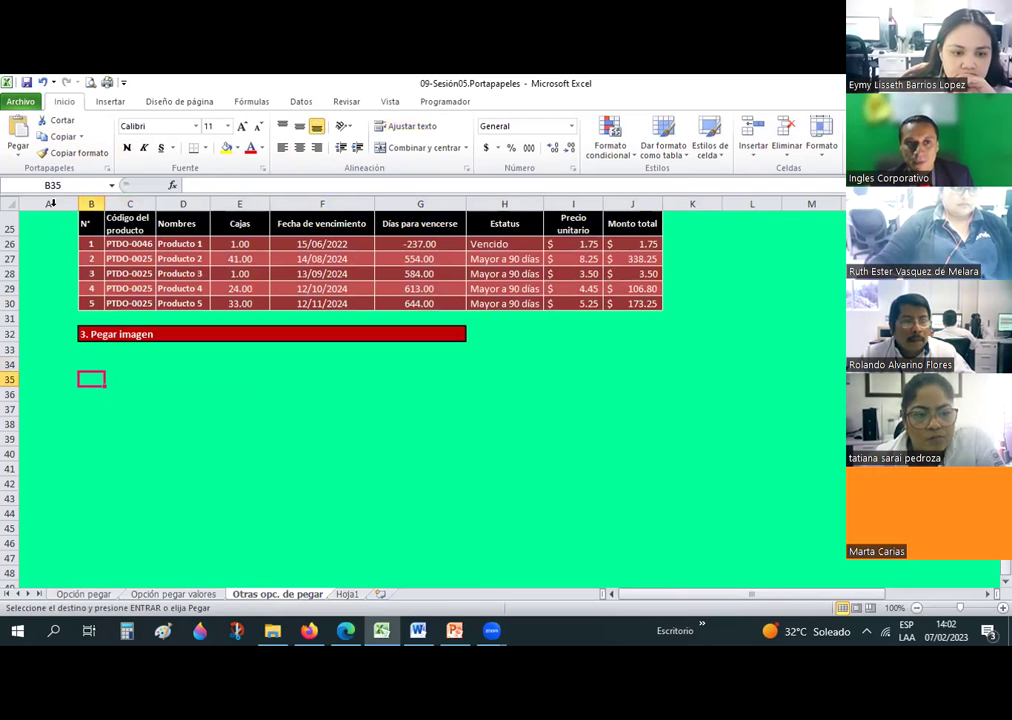
{"action": "left_click", "coordinate": [22, 155]}
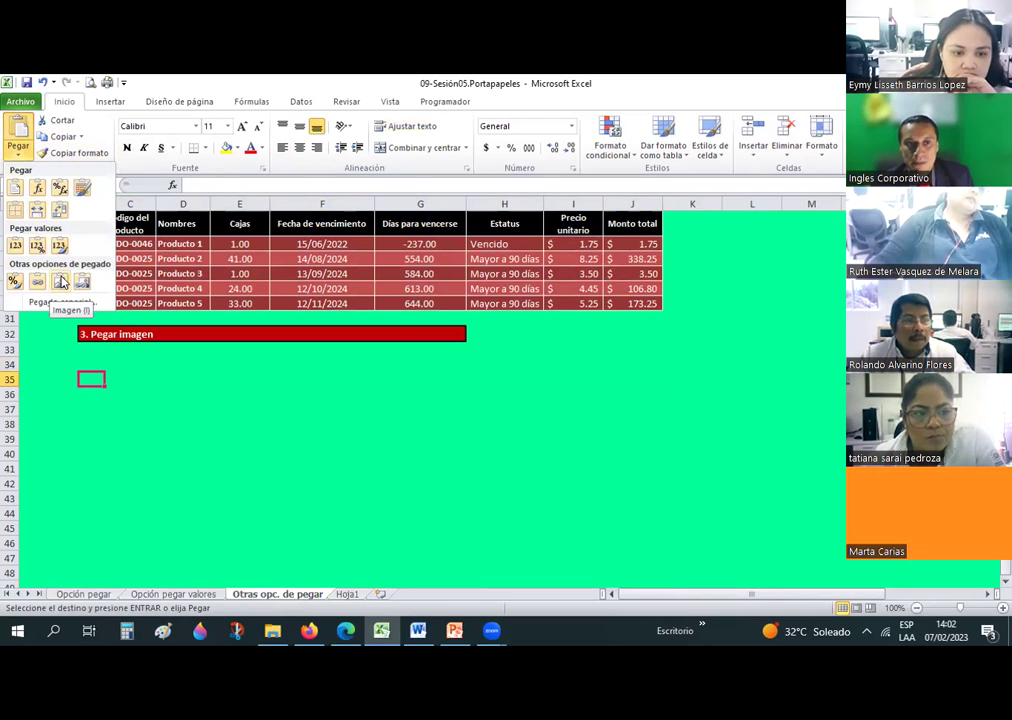
{"action": "left_click", "coordinate": [60, 283]}
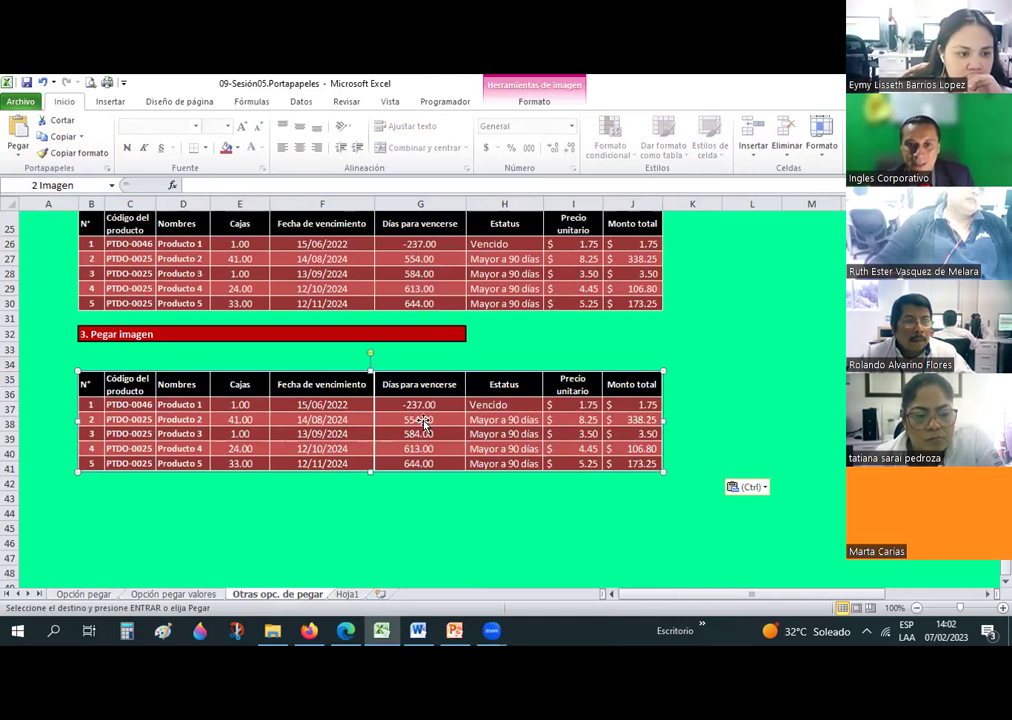
Enlarge the table picture by dragging its corner handle
{"action": "scroll", "coordinate": [319, 380], "scroll_direction": "up", "scroll_amount": 5}
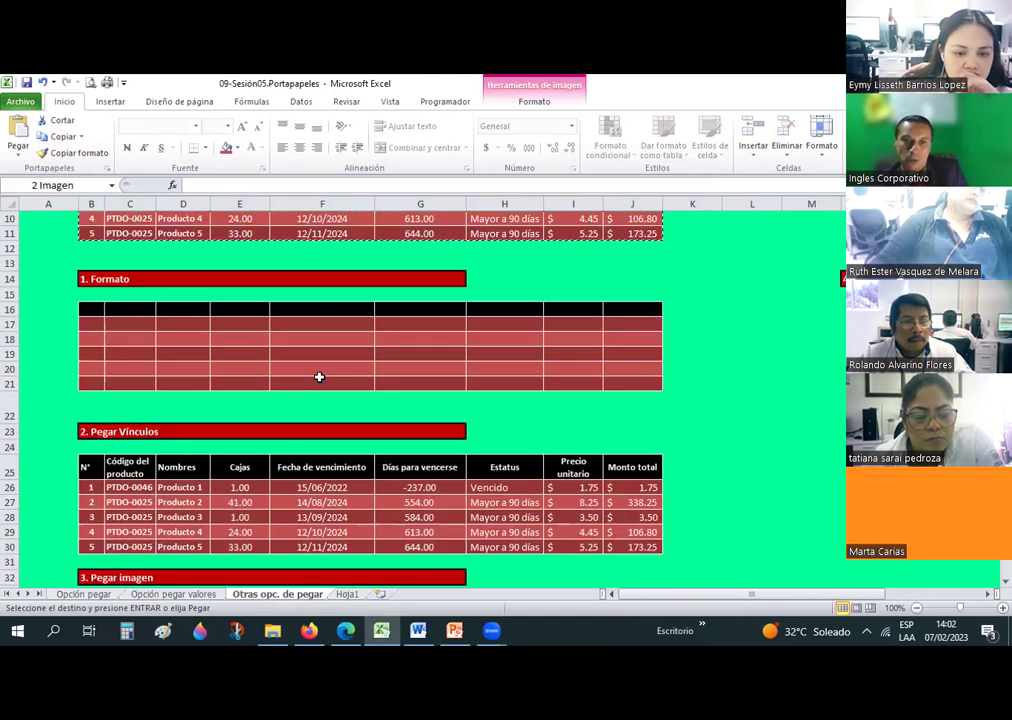
{"action": "scroll", "coordinate": [318, 377], "scroll_direction": "down", "scroll_amount": 3}
{"action": "scroll", "coordinate": [330, 377], "scroll_direction": "down", "scroll_amount": 4}
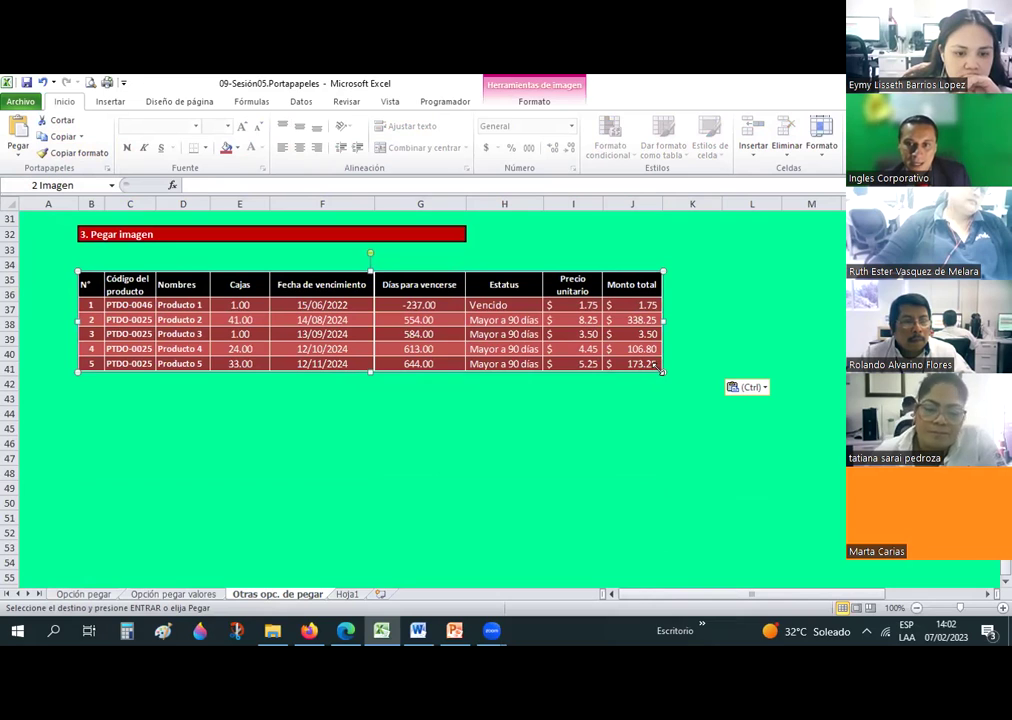
{"action": "left_click_drag", "start_coordinate": [703, 408], "coordinate": [832, 528]}
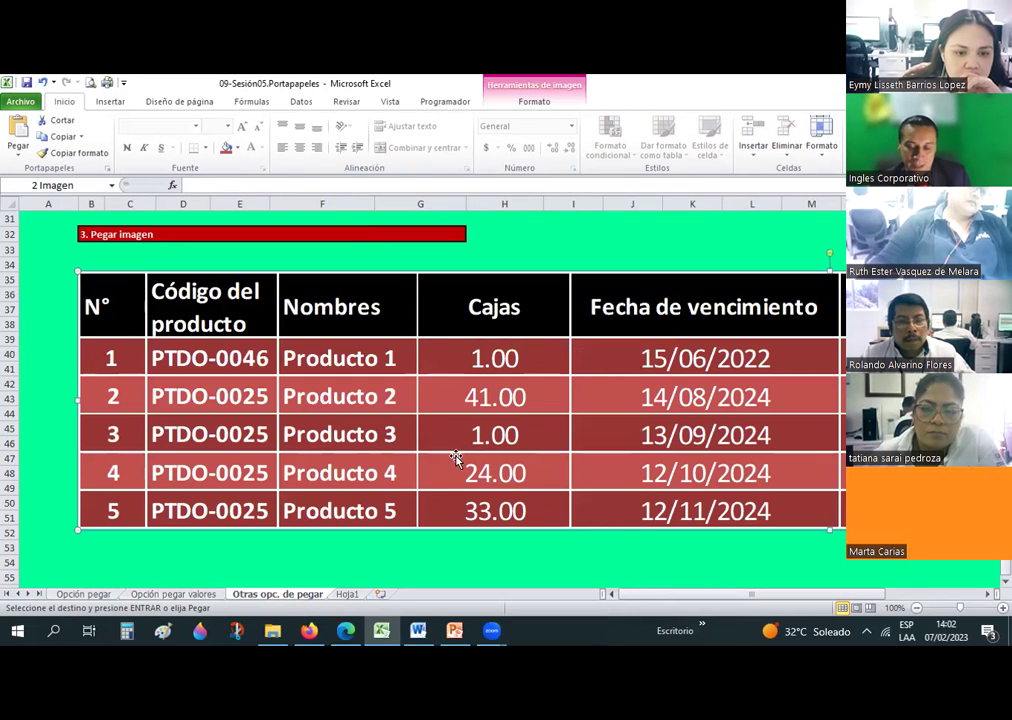
Undo the enlargement and resize the table picture to span rows 34–40, roughly columns B to I
{"action": "key", "text": "ctrl+z"}
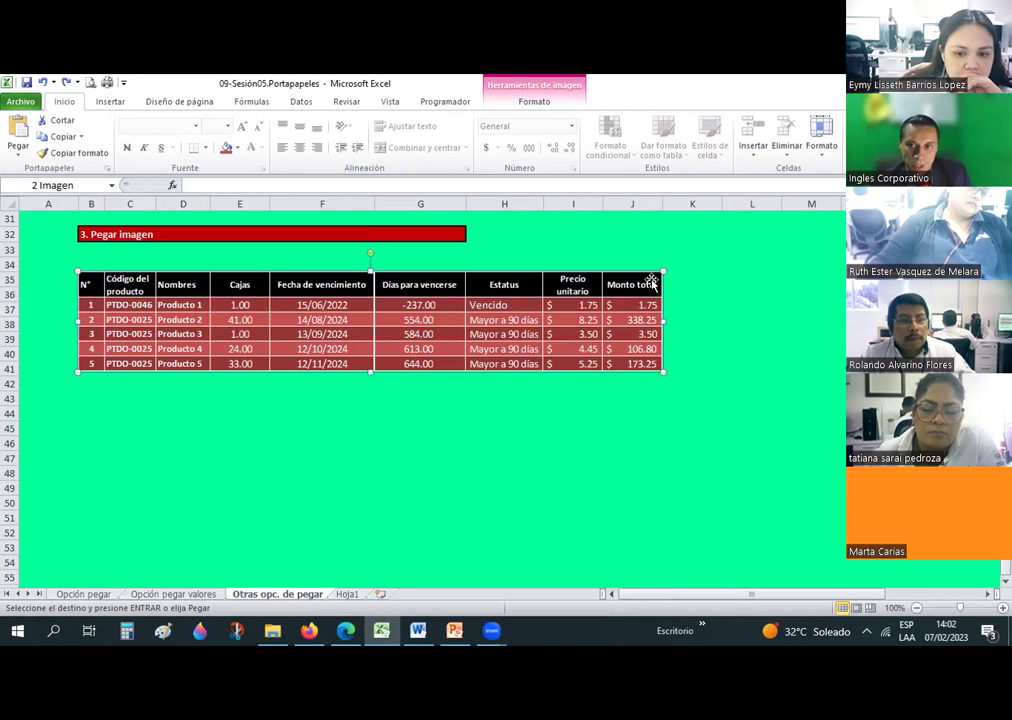
{"action": "left_click_drag", "start_coordinate": [659, 270], "coordinate": [668, 312]}
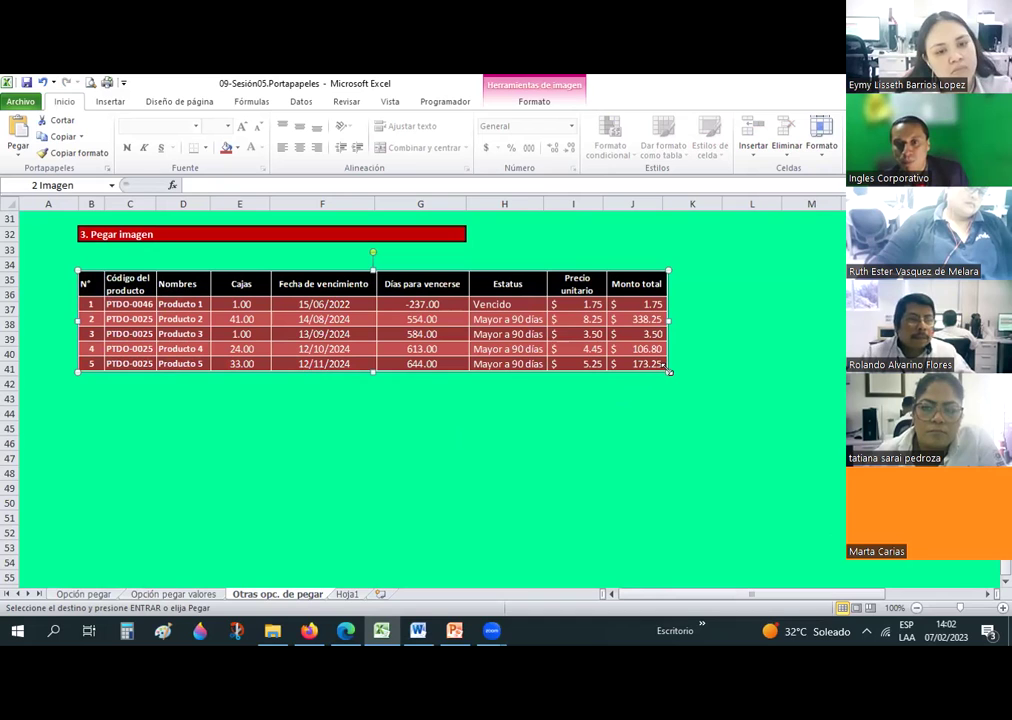
{"action": "left_click_drag", "start_coordinate": [667, 369], "coordinate": [751, 450]}
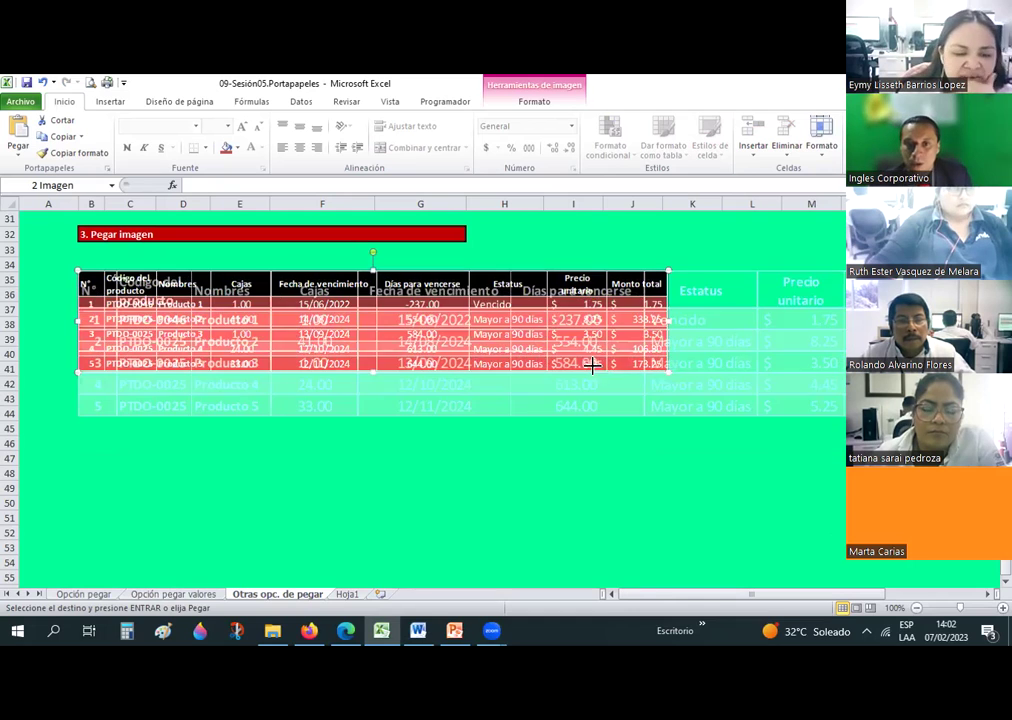
{"action": "left_click_drag", "start_coordinate": [751, 450], "coordinate": [621, 364]}
{"action": "left_click_drag", "start_coordinate": [574, 319], "coordinate": [551, 318]}
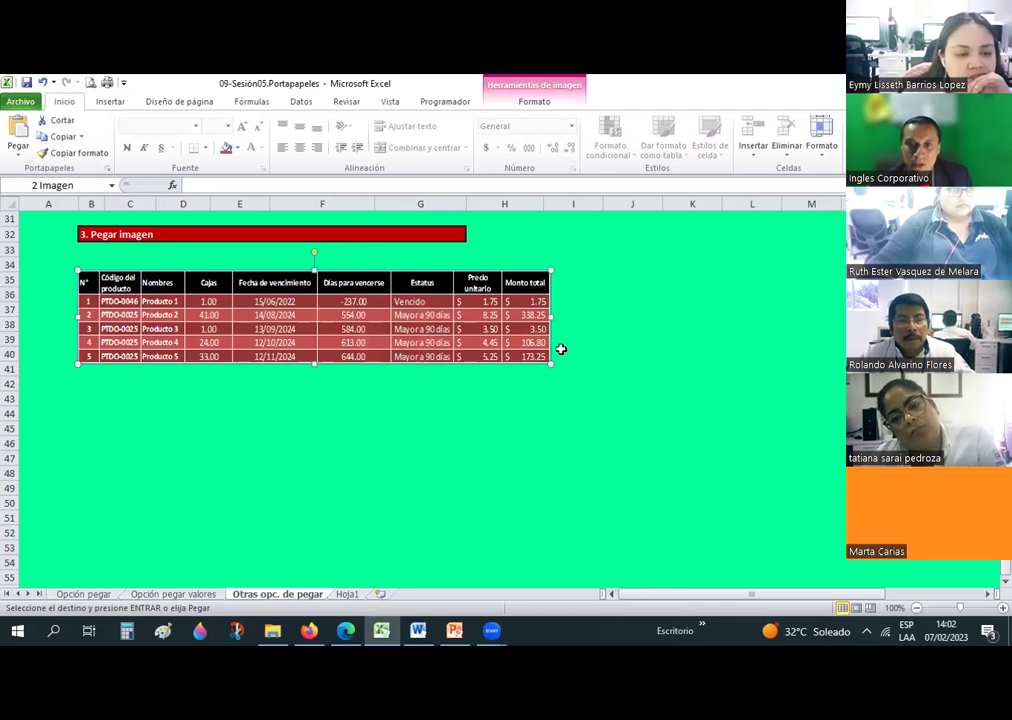
{"action": "key", "text": "ctrl+z"}
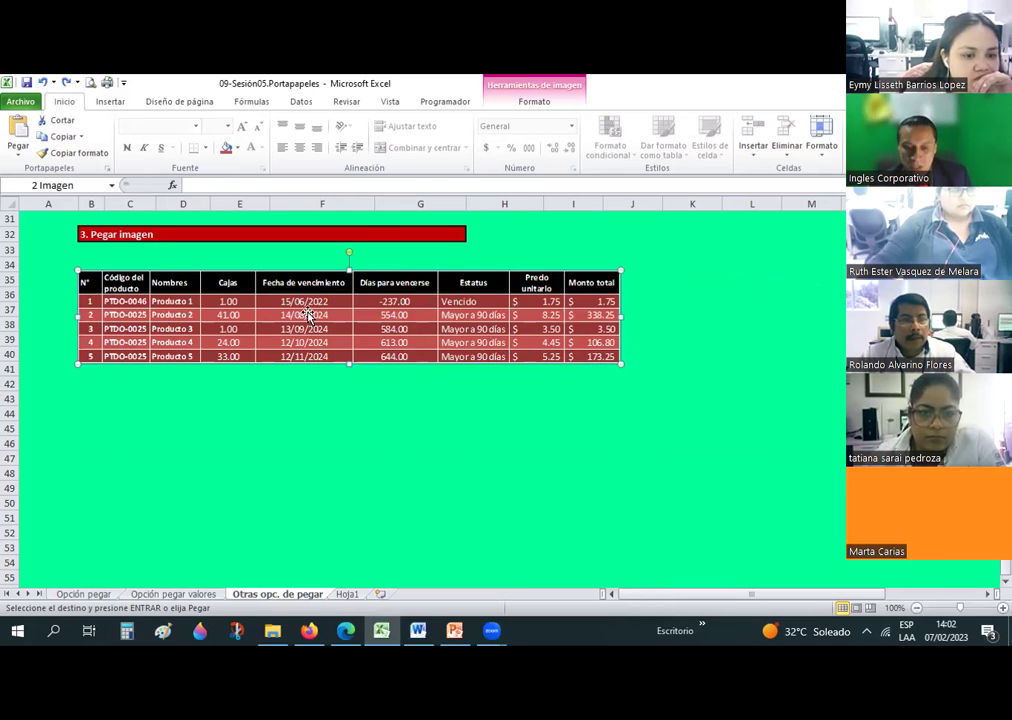
{"action": "left_click", "coordinate": [221, 501]}
{"action": "left_click", "coordinate": [282, 296]}
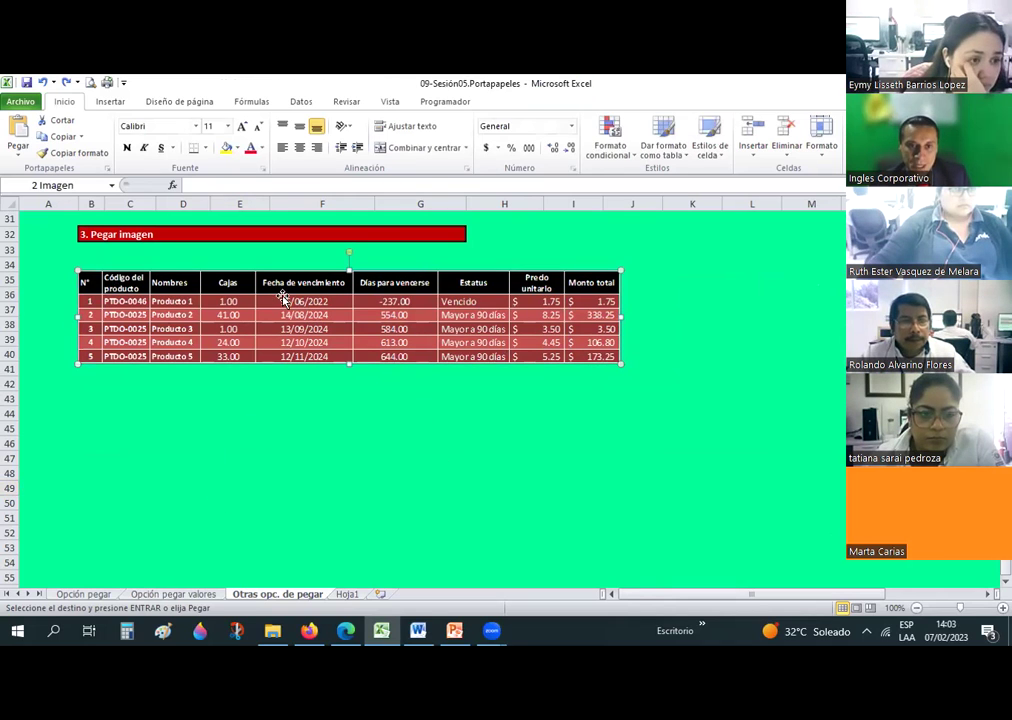
{"action": "left_click", "coordinate": [345, 630]}
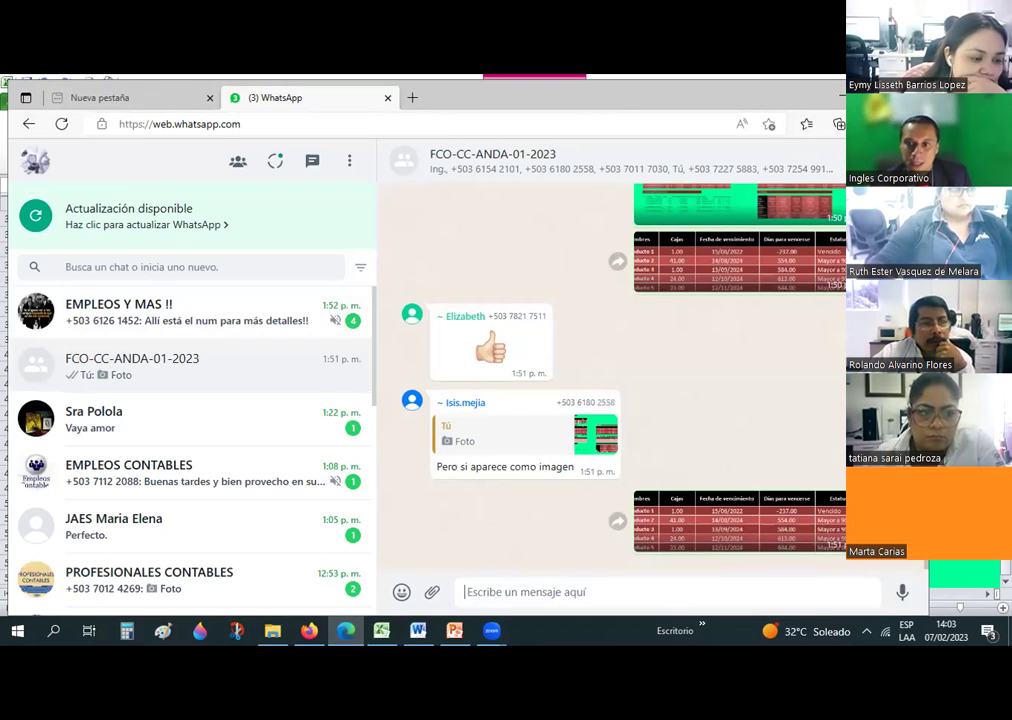
Leave the WhatsApp Web group chat and return to the Excel workbook with Alt+Tab
{"action": "key", "text": "alt+Tab"}
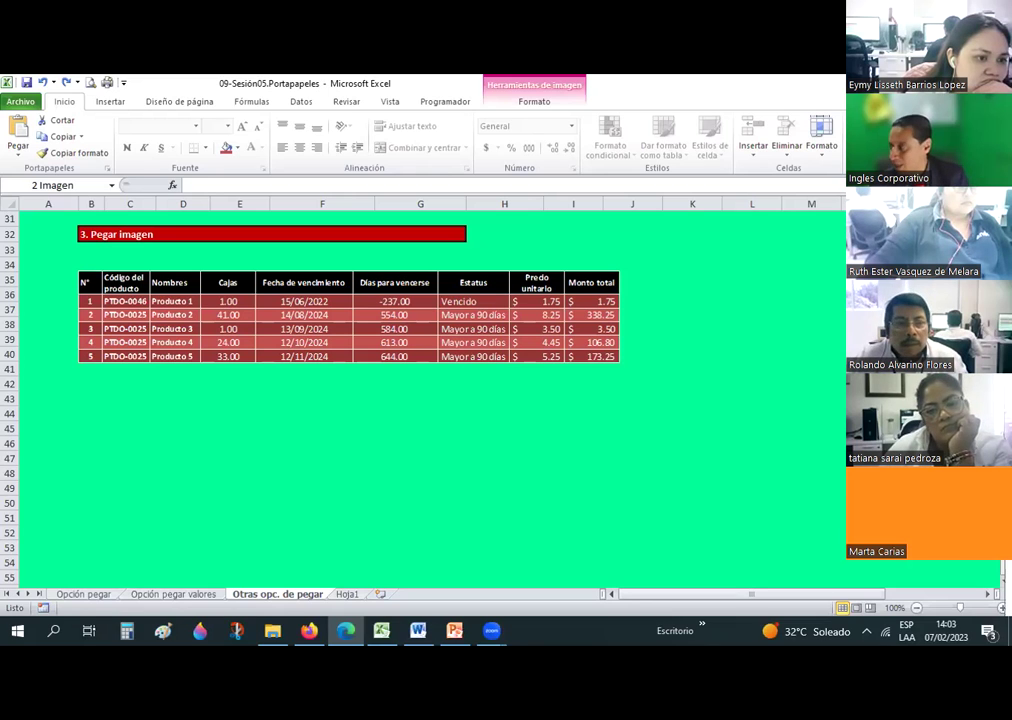
Select the Tabla origen range B6:J11 and copy it
{"action": "left_click", "coordinate": [333, 333]}
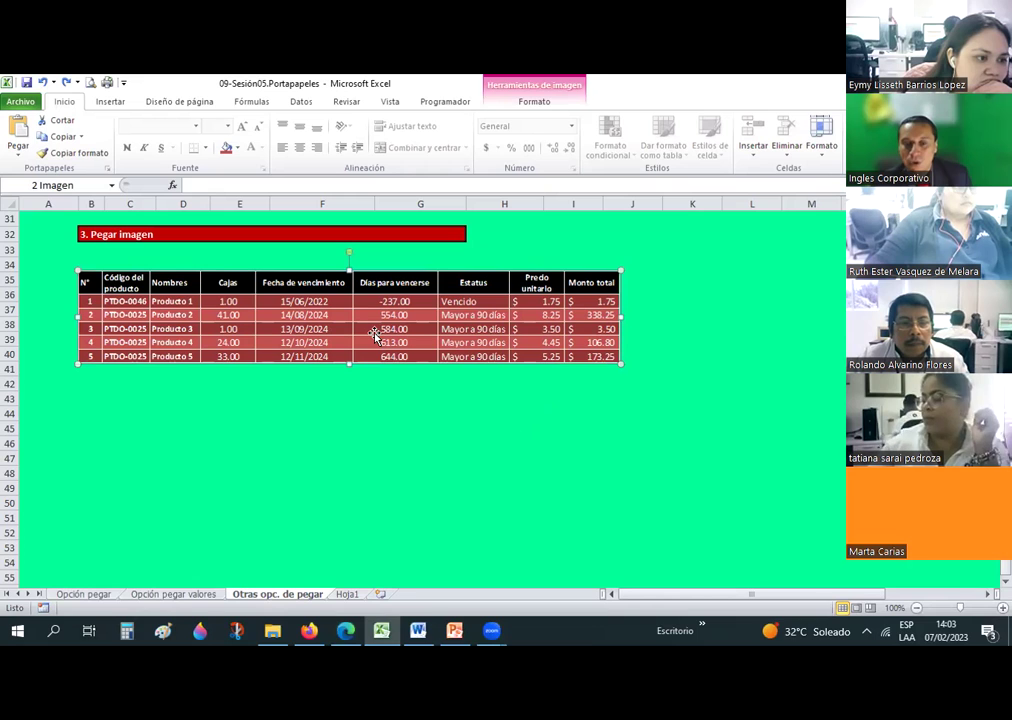
{"action": "mouse_move", "coordinate": [491, 631]}
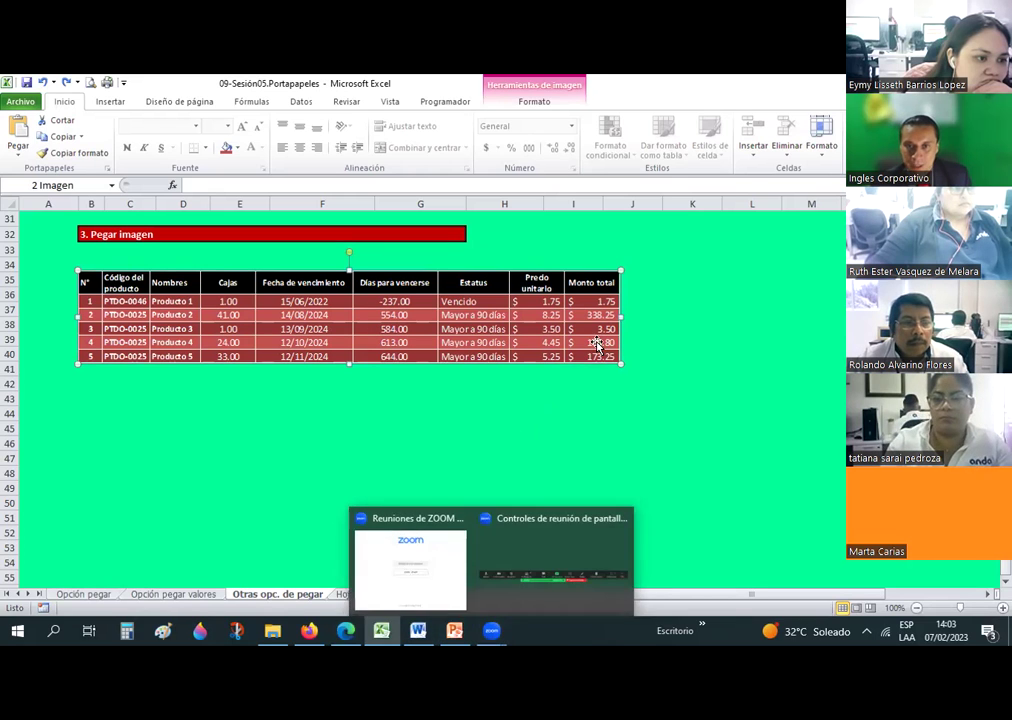
{"action": "left_click", "coordinate": [692, 398]}
{"action": "scroll", "coordinate": [690, 398], "scroll_direction": "up", "scroll_amount": 1}
{"action": "scroll", "coordinate": [690, 398], "scroll_direction": "up", "scroll_amount": 2}
{"action": "scroll", "coordinate": [692, 399], "scroll_direction": "up", "scroll_amount": 3}
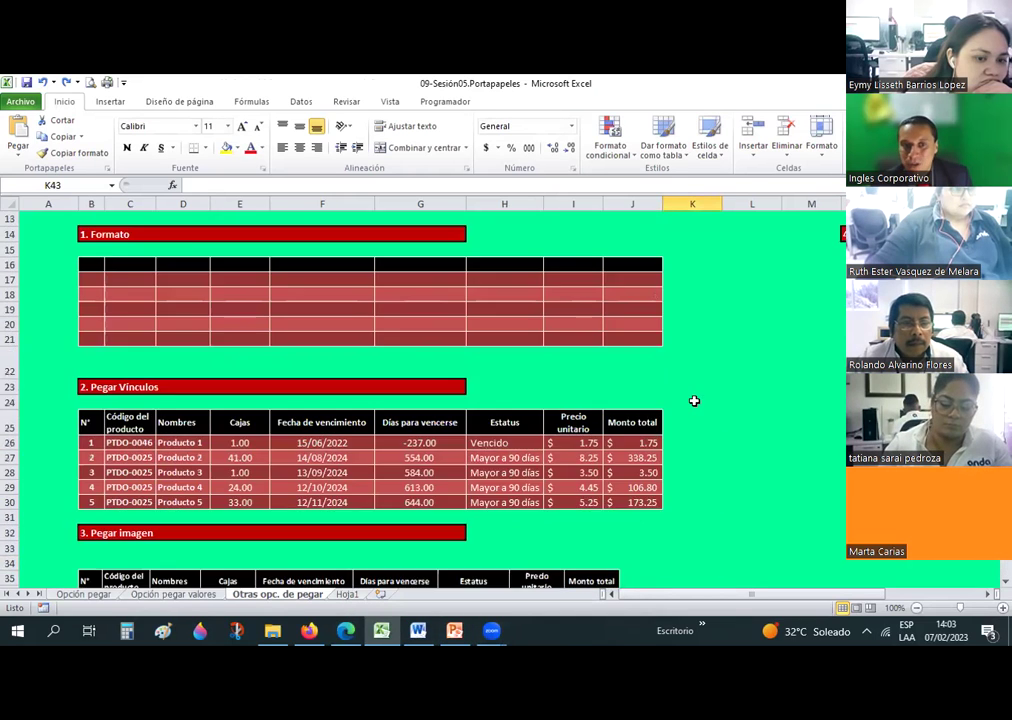
{"action": "scroll", "coordinate": [694, 400], "scroll_direction": "up", "scroll_amount": 4}
{"action": "left_click_drag", "start_coordinate": [90, 299], "coordinate": [606, 379]}
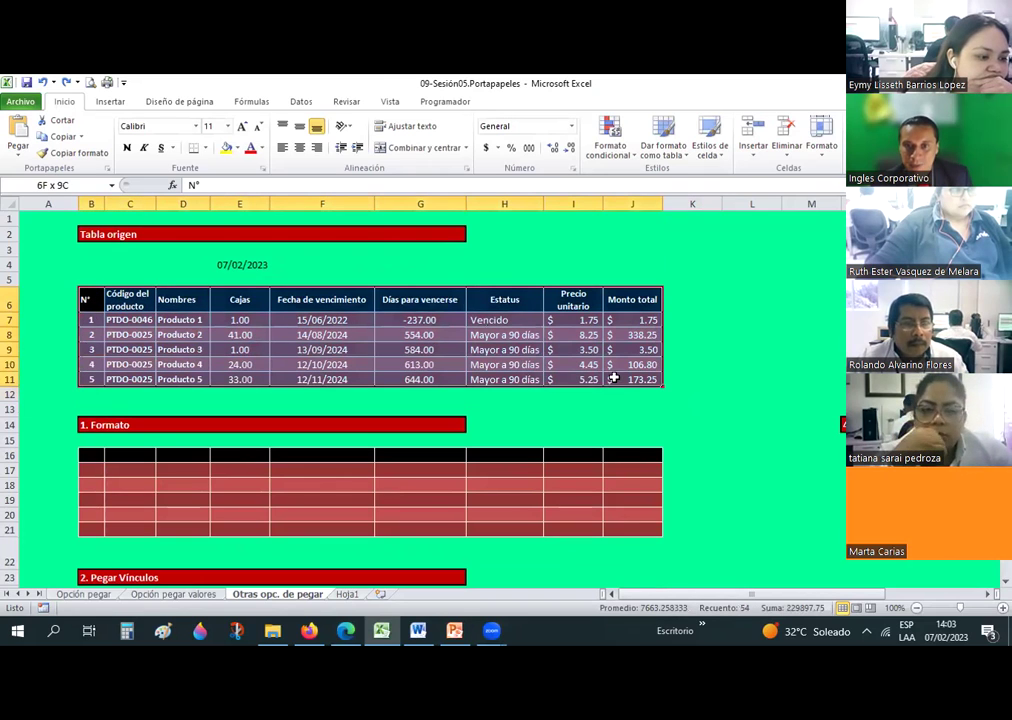
{"action": "left_click", "coordinate": [60, 137]}
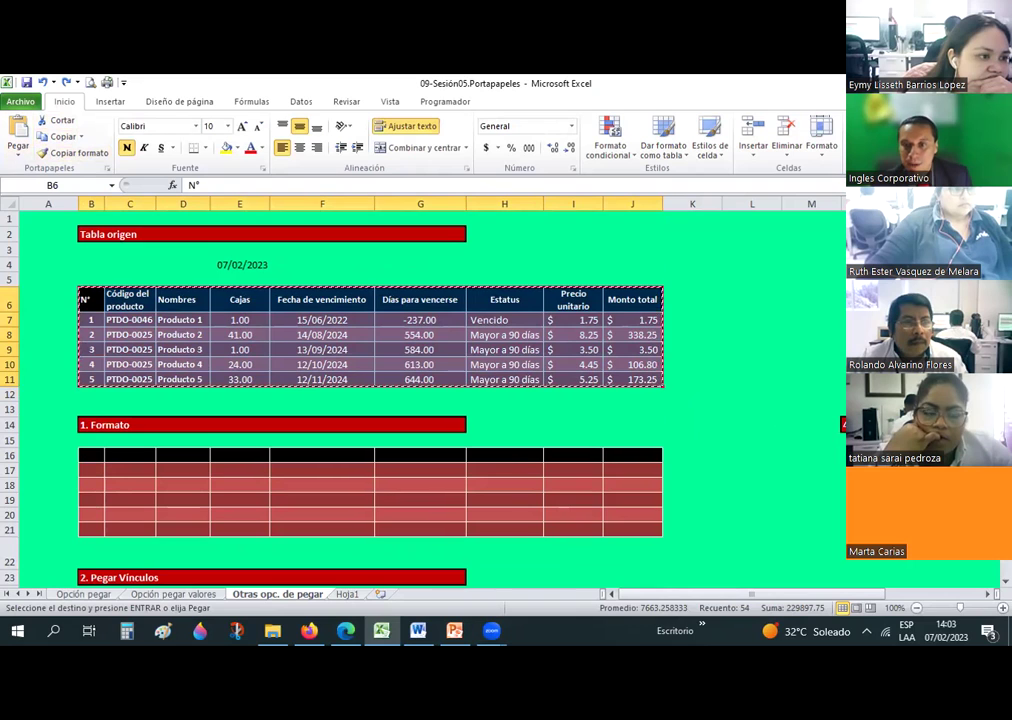
Paste the copied table at N16 as an Imagen vinculada (linked picture)
{"action": "left_click", "coordinate": [843, 455]}
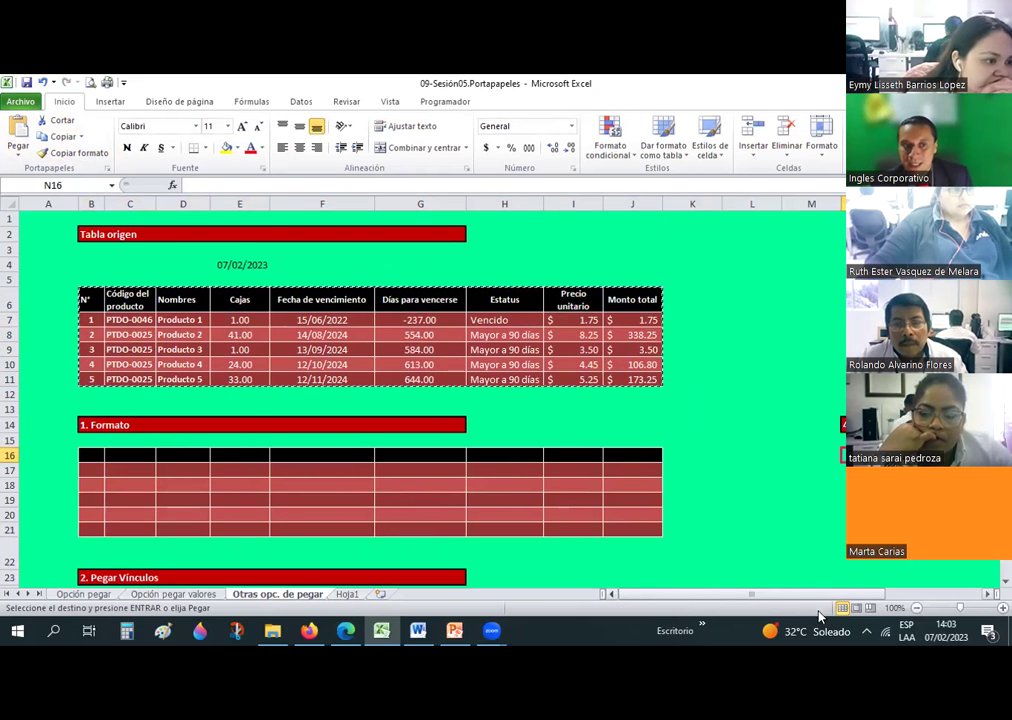
{"action": "left_click_drag", "start_coordinate": [809, 600], "coordinate": [884, 604]}
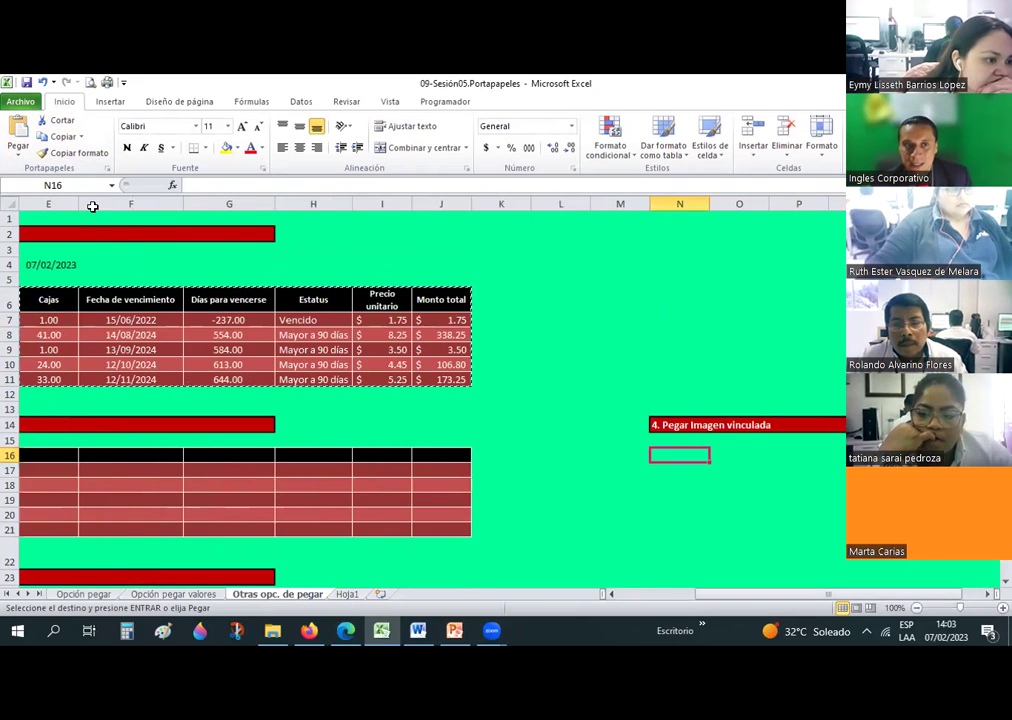
{"action": "left_click", "coordinate": [18, 150]}
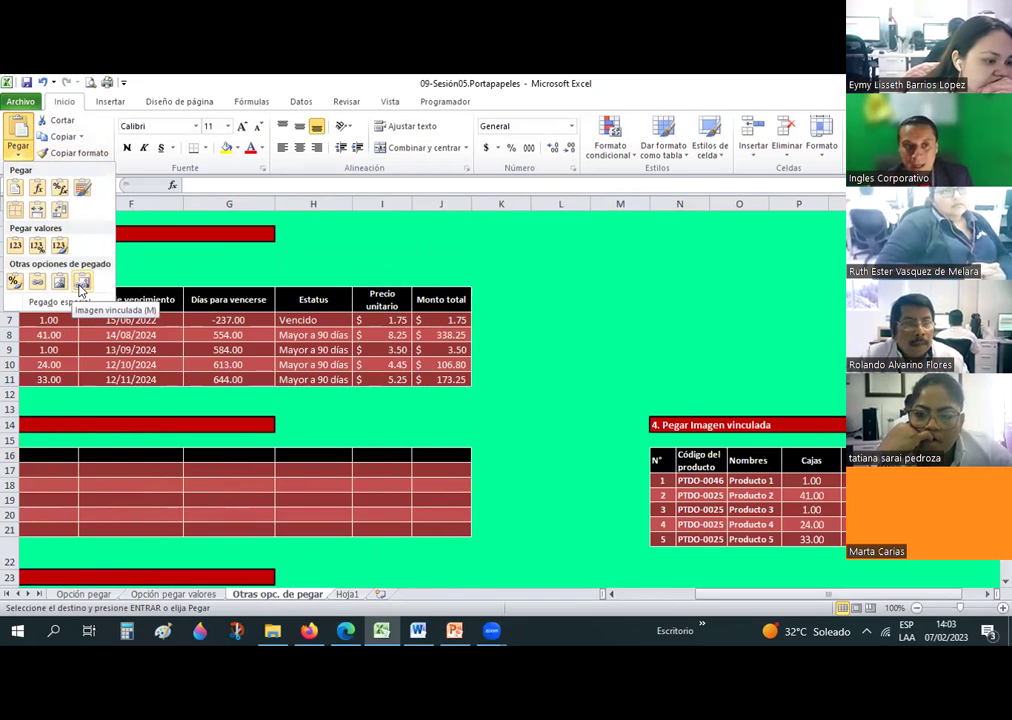
{"action": "left_click", "coordinate": [82, 290]}
{"action": "scroll", "coordinate": [734, 413], "scroll_direction": "down", "scroll_amount": 2}
{"action": "mouse_move", "coordinate": [760, 594]}
{"action": "left_mouse_down"}
{"action": "mouse_move", "coordinate": [800, 594]}
{"action": "mouse_move", "coordinate": [637, 601]}
{"action": "left_mouse_up"}
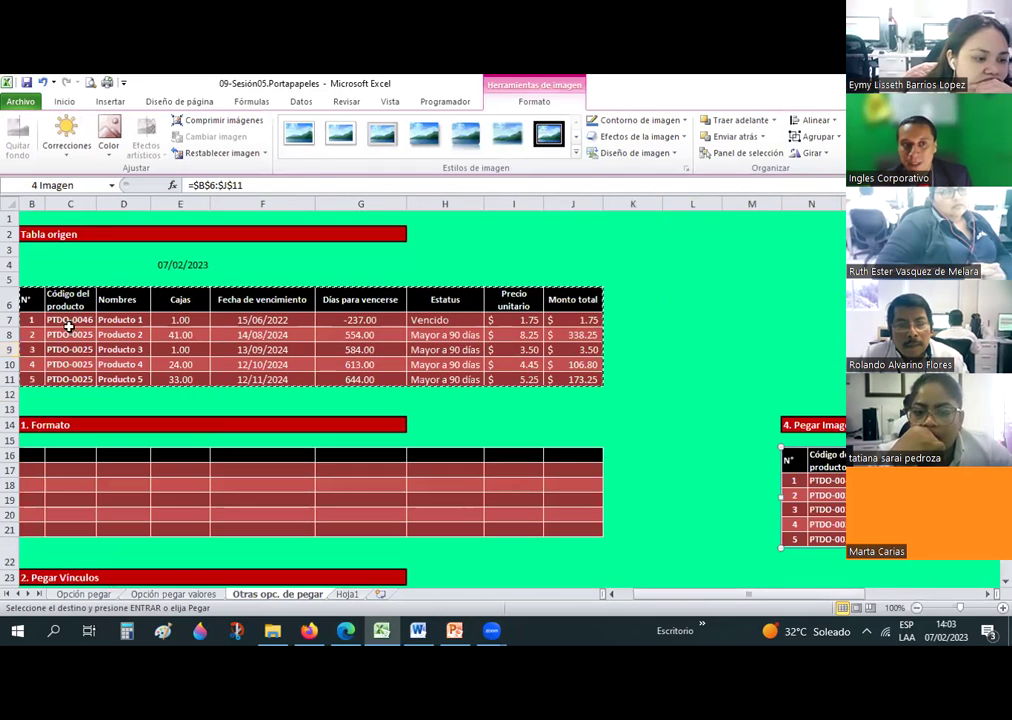
Change the product-code header in C6 to 'Código'
{"action": "left_click", "coordinate": [80, 299]}
{"action": "type", "text": "CX"}
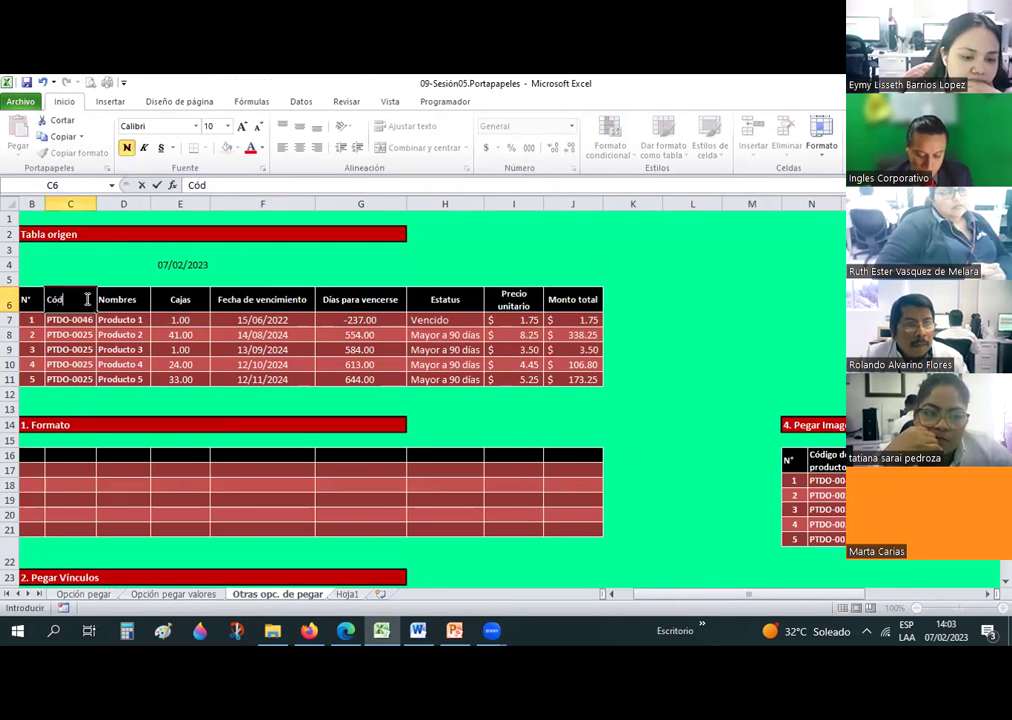
{"action": "key", "text": "Return"}
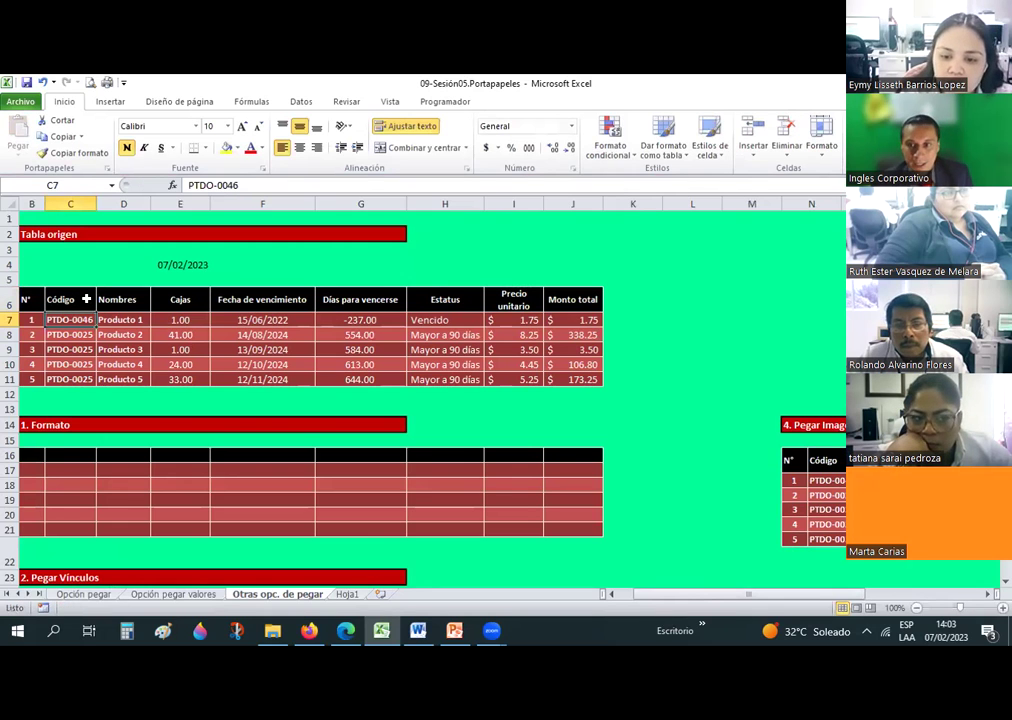
Compare the static picture's header with the linked picture's updated 'Código' header
{"action": "scroll", "coordinate": [827, 363], "scroll_direction": "down", "scroll_amount": 2}
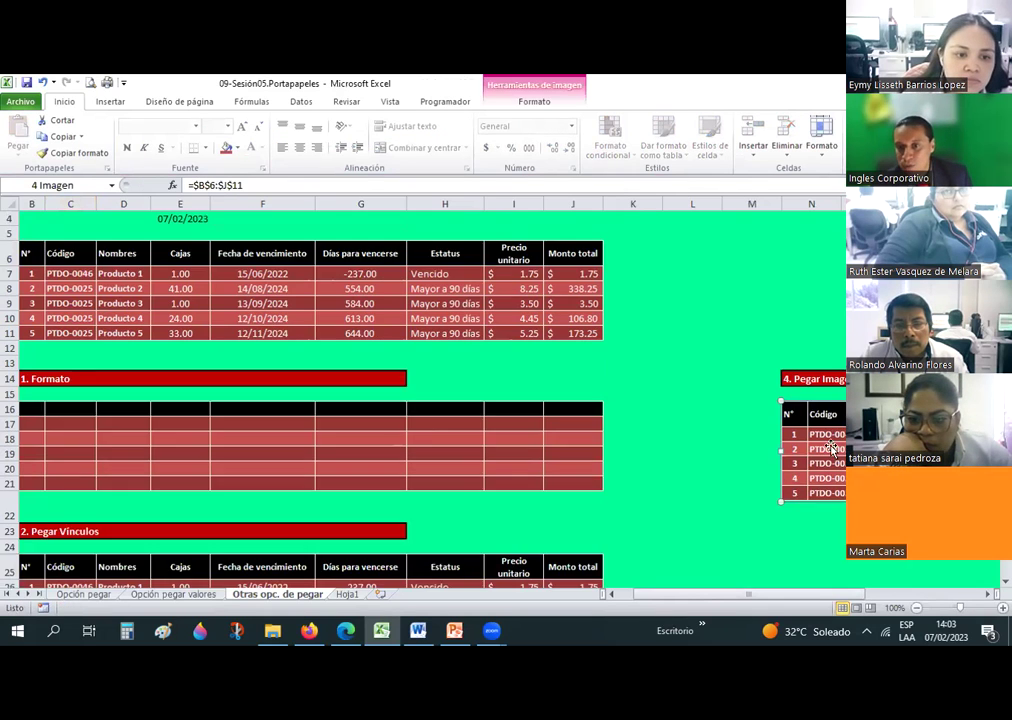
{"action": "scroll", "coordinate": [371, 476], "scroll_direction": "down", "scroll_amount": 5}
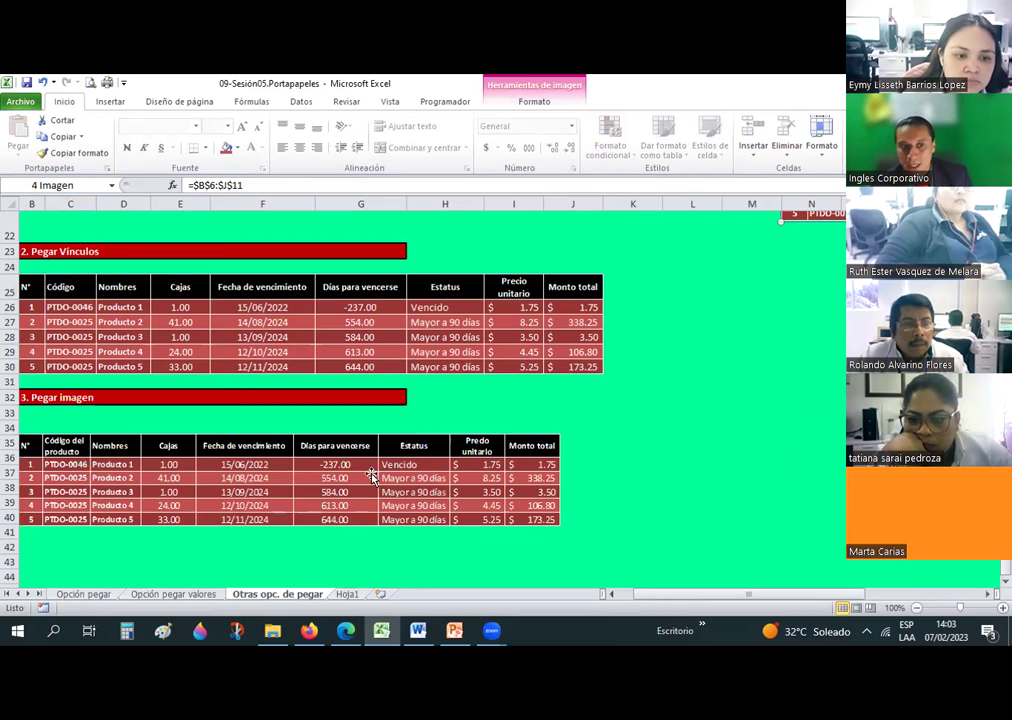
{"action": "left_click", "coordinate": [60, 448]}
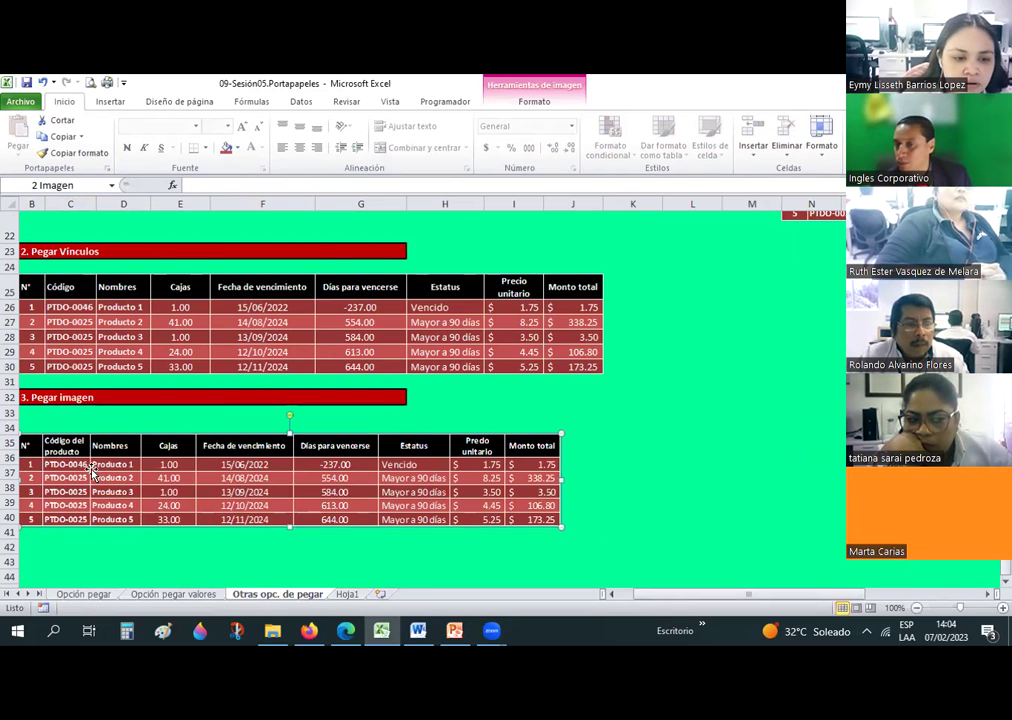
{"action": "scroll", "coordinate": [549, 420], "scroll_direction": "up", "scroll_amount": 2}
{"action": "scroll", "coordinate": [747, 323], "scroll_direction": "up", "scroll_amount": 1}
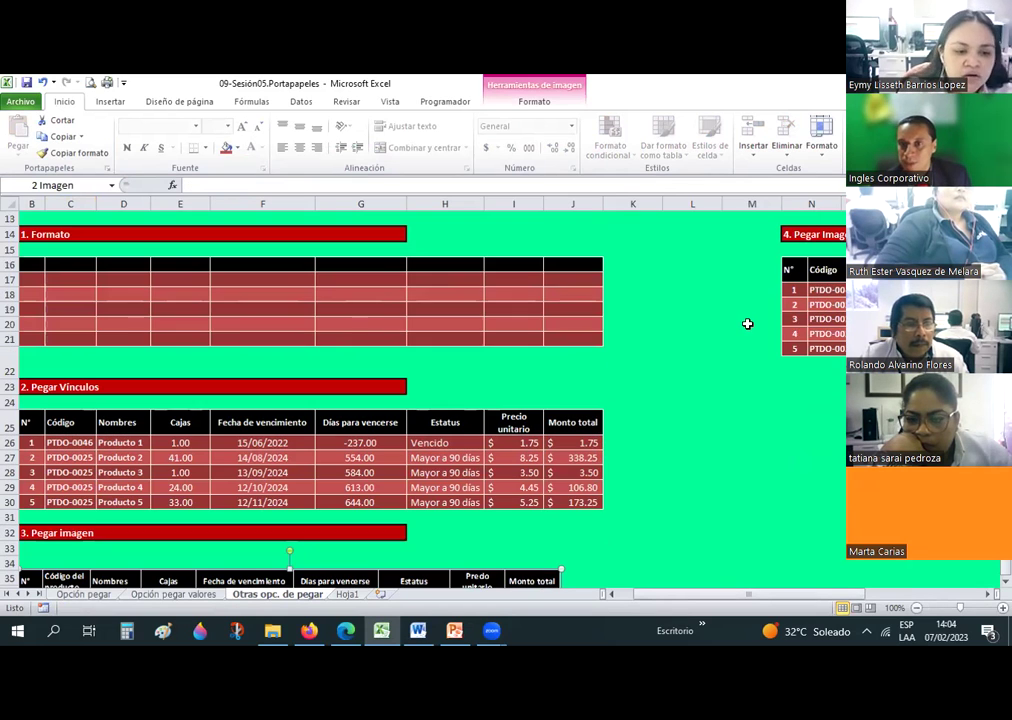
{"action": "left_click", "coordinate": [828, 272]}
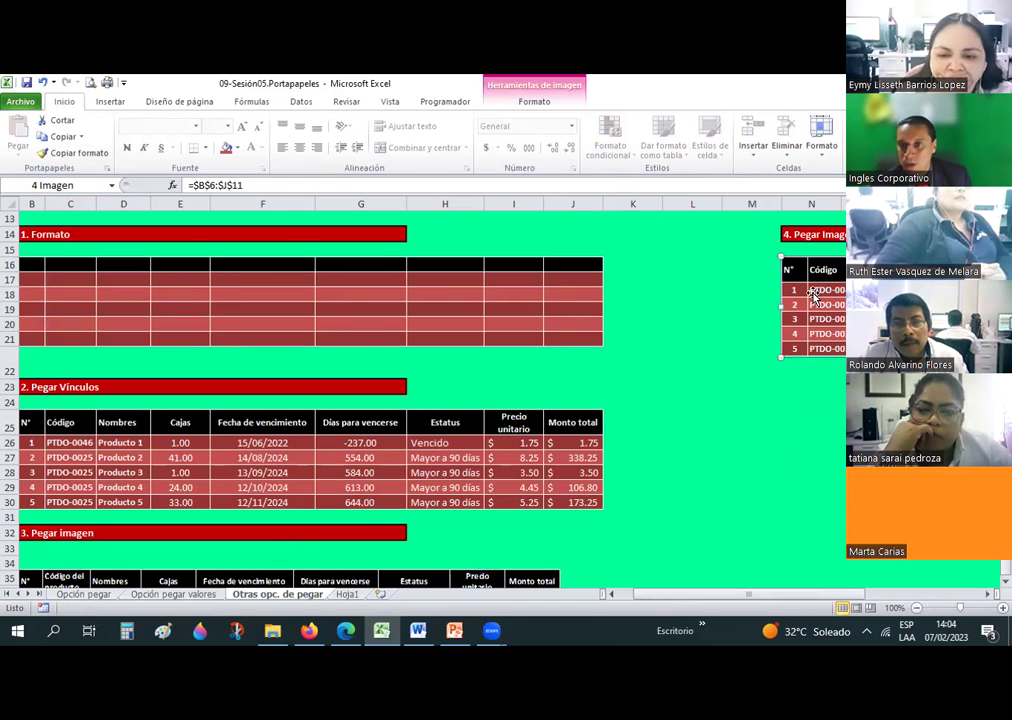
Check source cells C7, E10 and F9, then show the linked picture's source range =$B$6:$J$11
{"action": "scroll", "coordinate": [810, 300], "scroll_direction": "up", "scroll_amount": 1}
{"action": "scroll", "coordinate": [790, 318], "scroll_direction": "up", "scroll_amount": 3}
{"action": "left_click", "coordinate": [72, 326]}
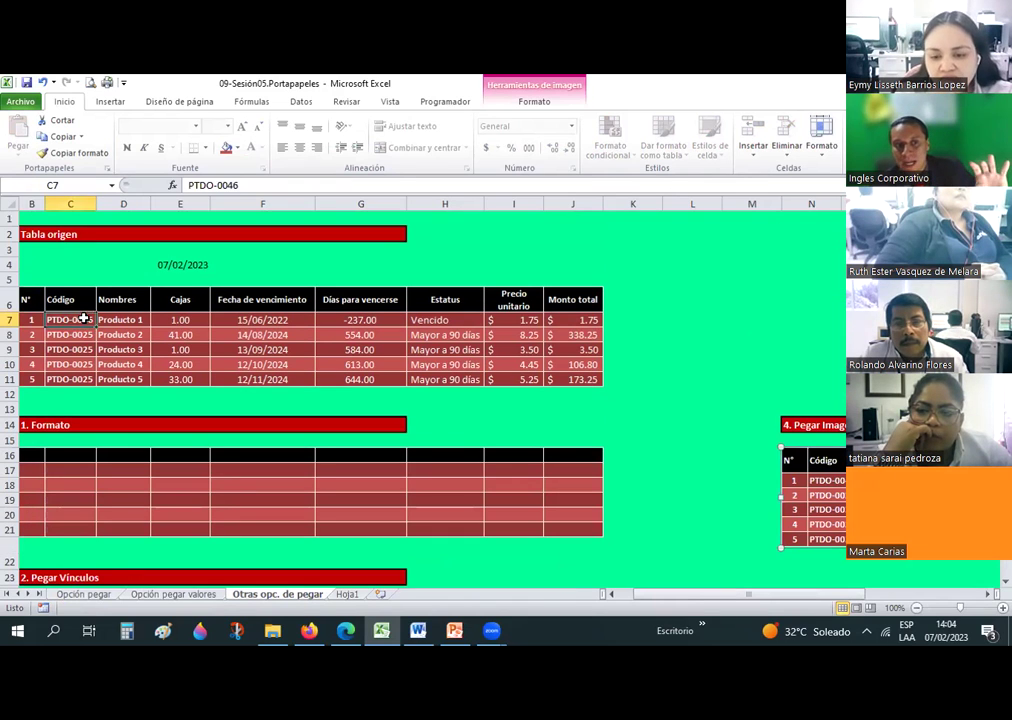
{"action": "left_click", "coordinate": [192, 364]}
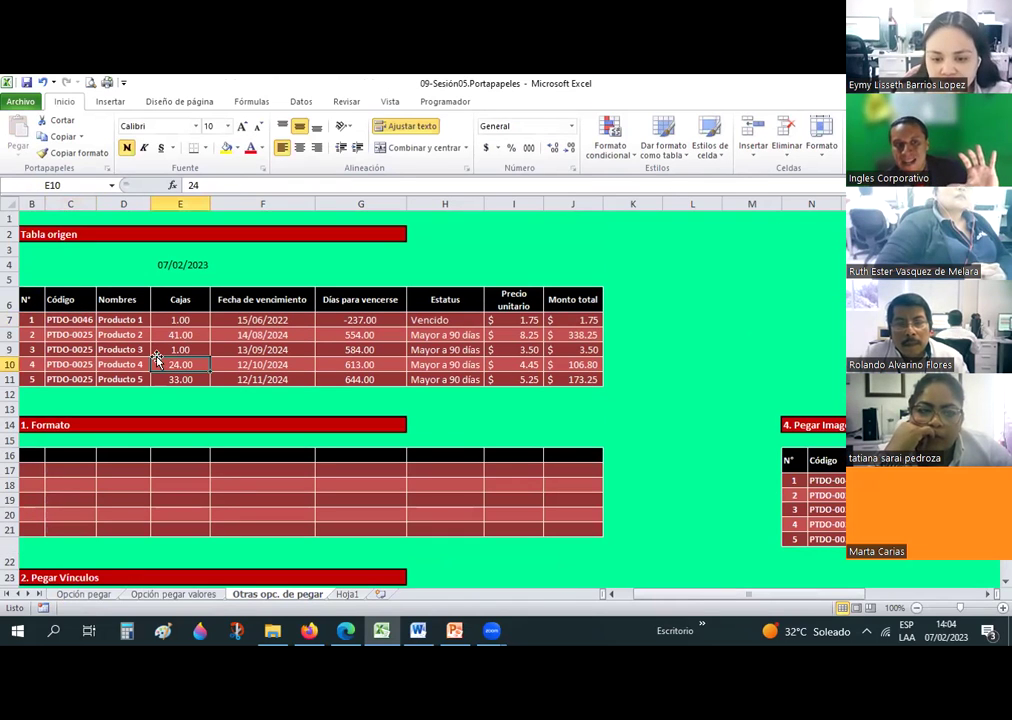
{"action": "left_click", "coordinate": [233, 353]}
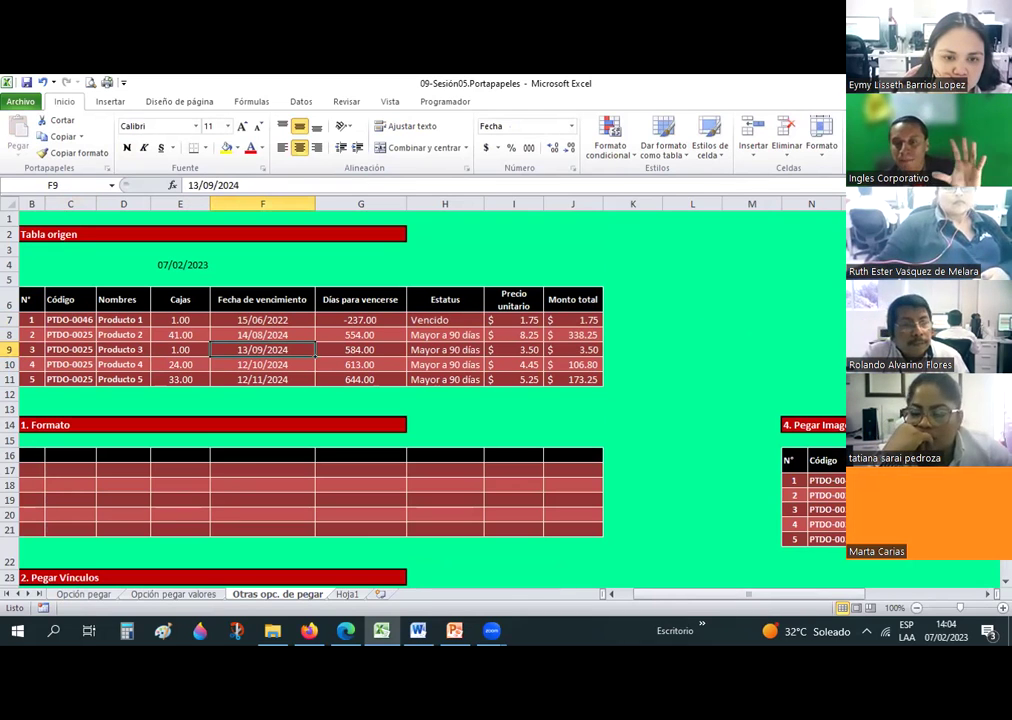
{"action": "left_click", "coordinate": [812, 495]}
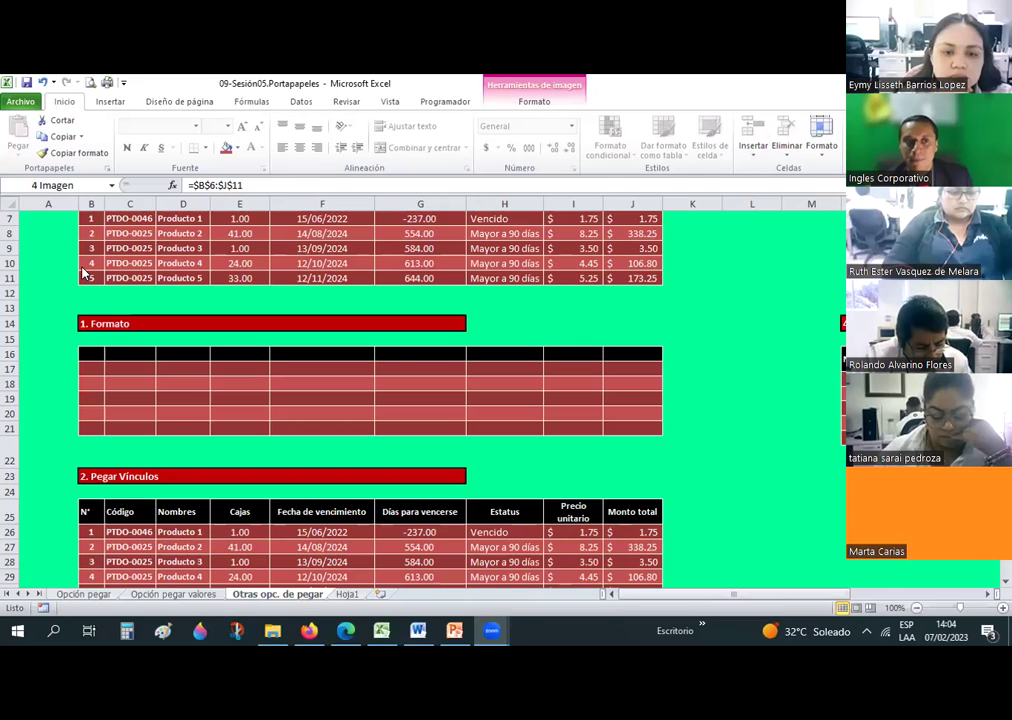
Deselect the linked picture, copy the selected block of cells, and select cell K30
{"action": "scroll", "coordinate": [59, 262], "scroll_direction": "up", "scroll_amount": 1}
{"action": "scroll", "coordinate": [59, 262], "scroll_direction": "up", "scroll_amount": 1}
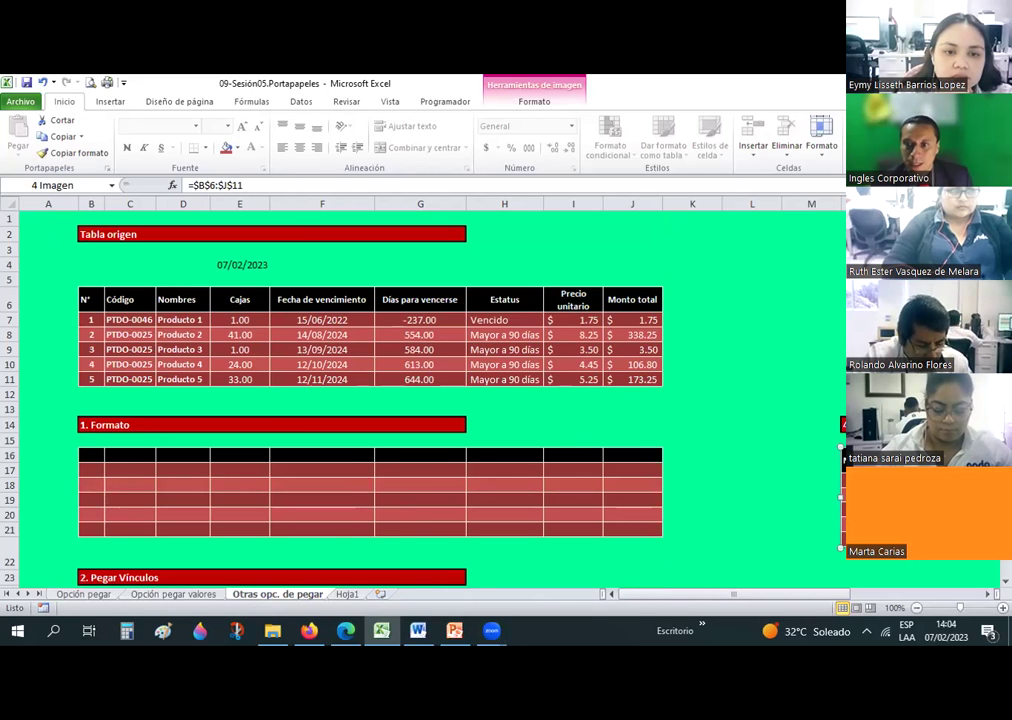
{"action": "scroll", "coordinate": [420, 390], "scroll_direction": "right", "scroll_amount": 5}
{"action": "scroll", "coordinate": [420, 390], "scroll_direction": "down", "scroll_amount": 1}
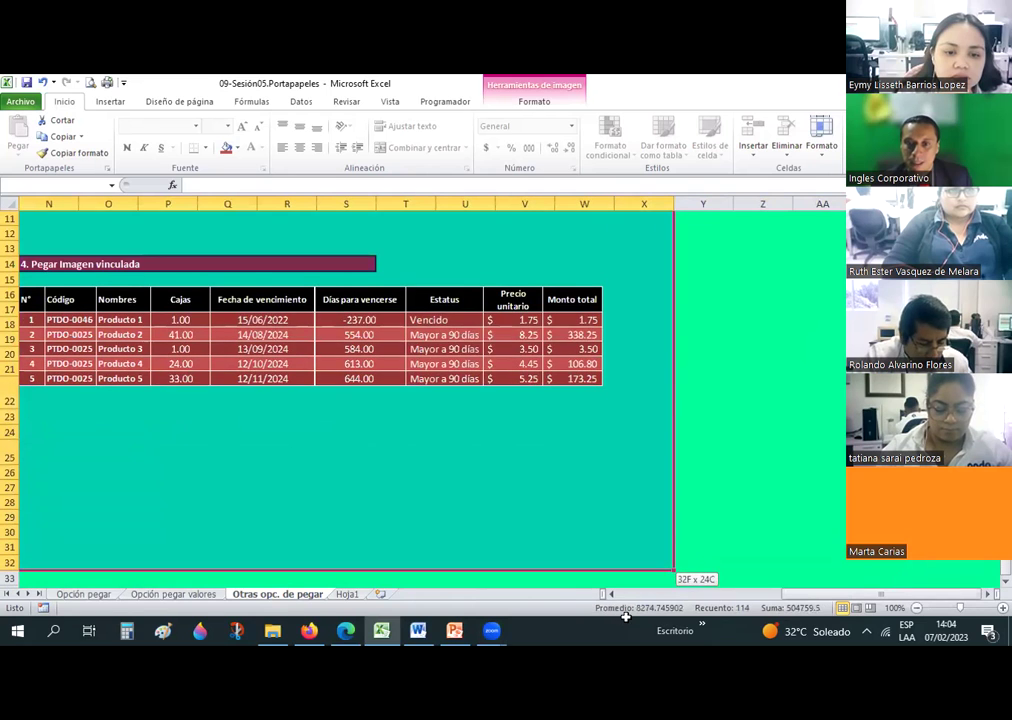
{"action": "key", "text": "Escape"}
{"action": "scroll", "coordinate": [640, 470], "scroll_direction": "left", "scroll_amount": 5}
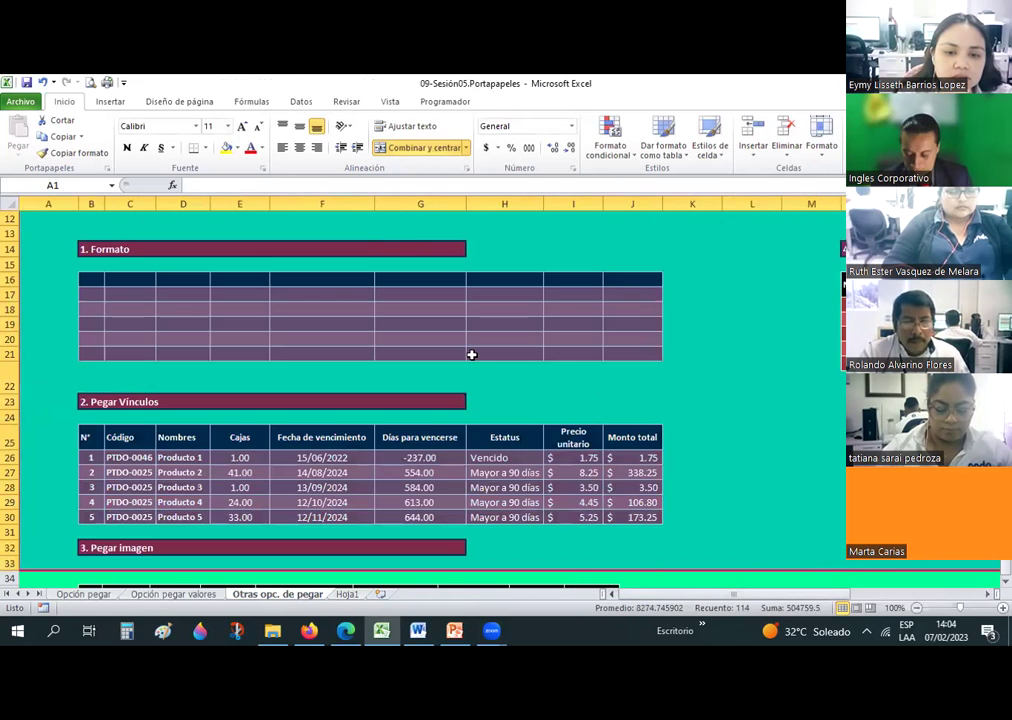
{"action": "scroll", "coordinate": [471, 354], "scroll_direction": "right", "scroll_amount": 5}
{"action": "scroll", "coordinate": [471, 354], "scroll_direction": "down", "scroll_amount": 2}
{"action": "scroll", "coordinate": [471, 354], "scroll_direction": "down", "scroll_amount": 1}
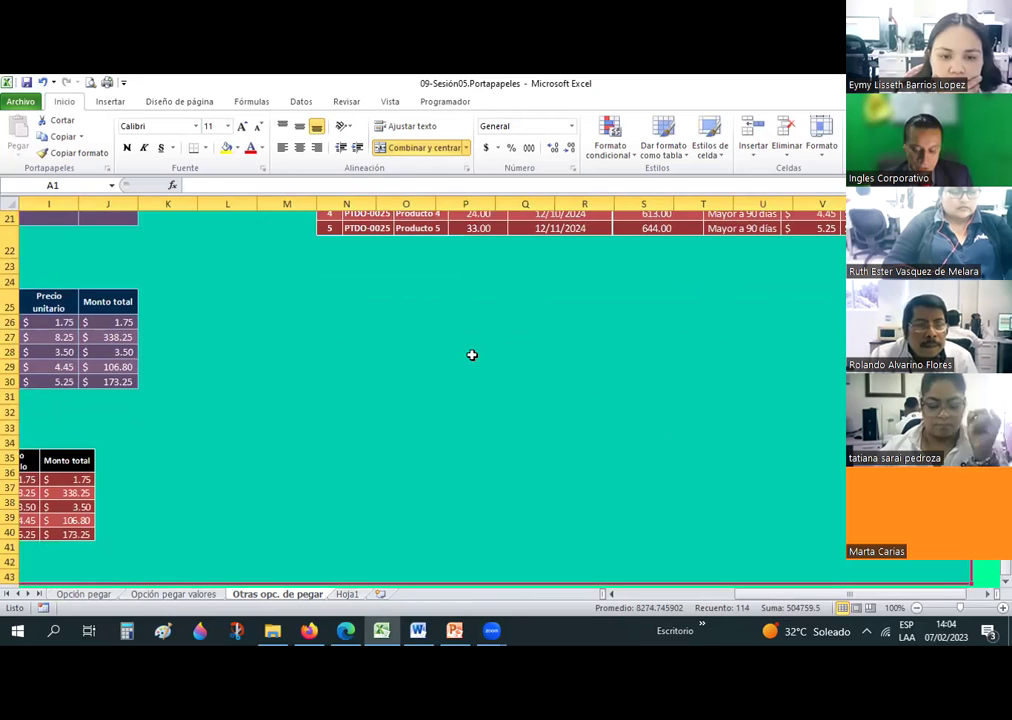
{"action": "key", "text": "ctrl+c"}
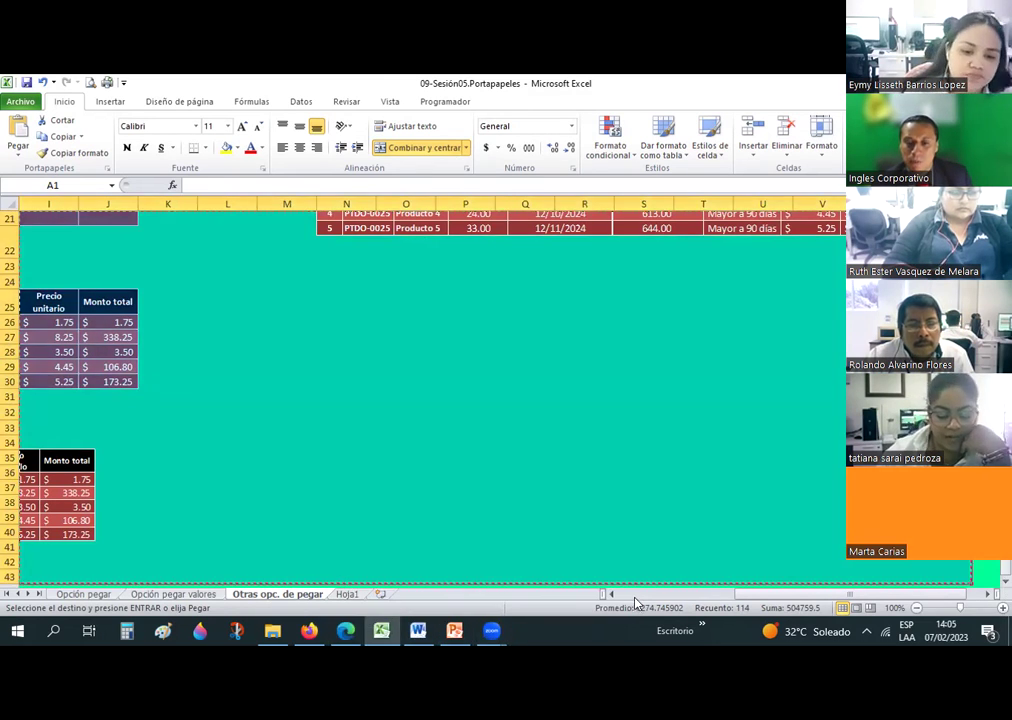
{"action": "left_click", "coordinate": [692, 381]}
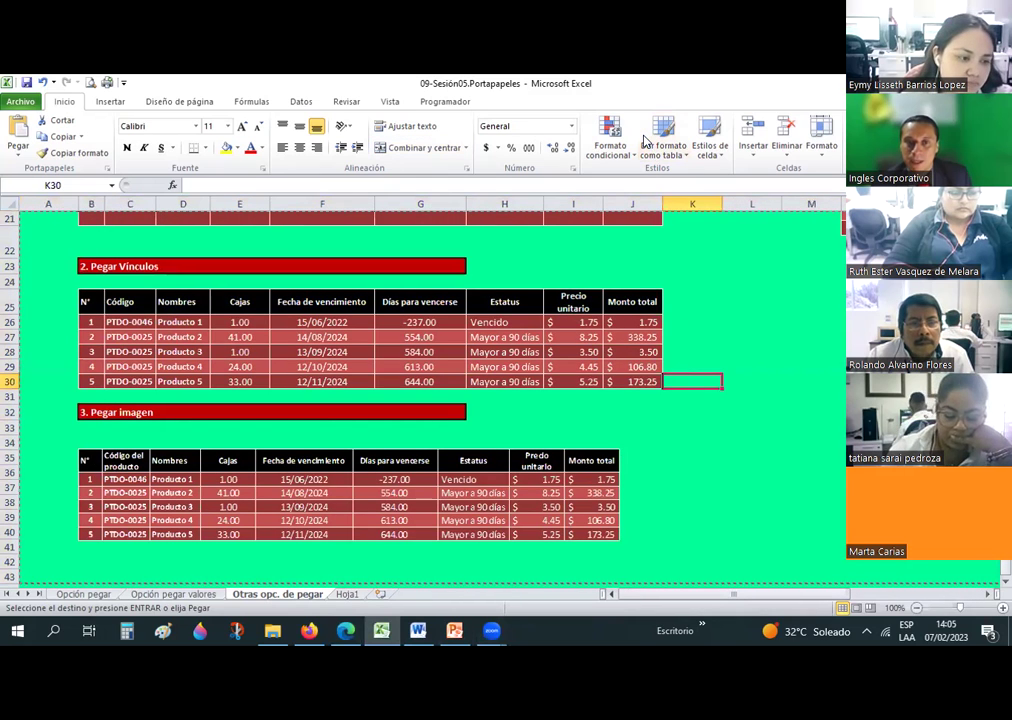